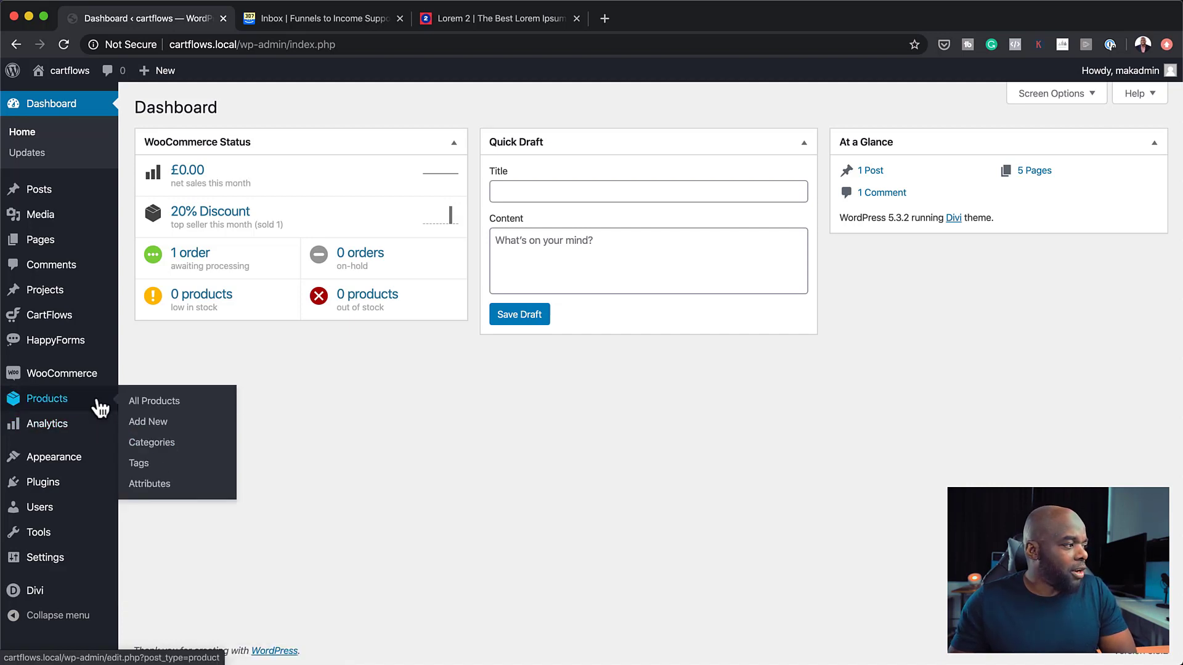
Start a new WooCommerce product and name it Heels.
click(140, 426)
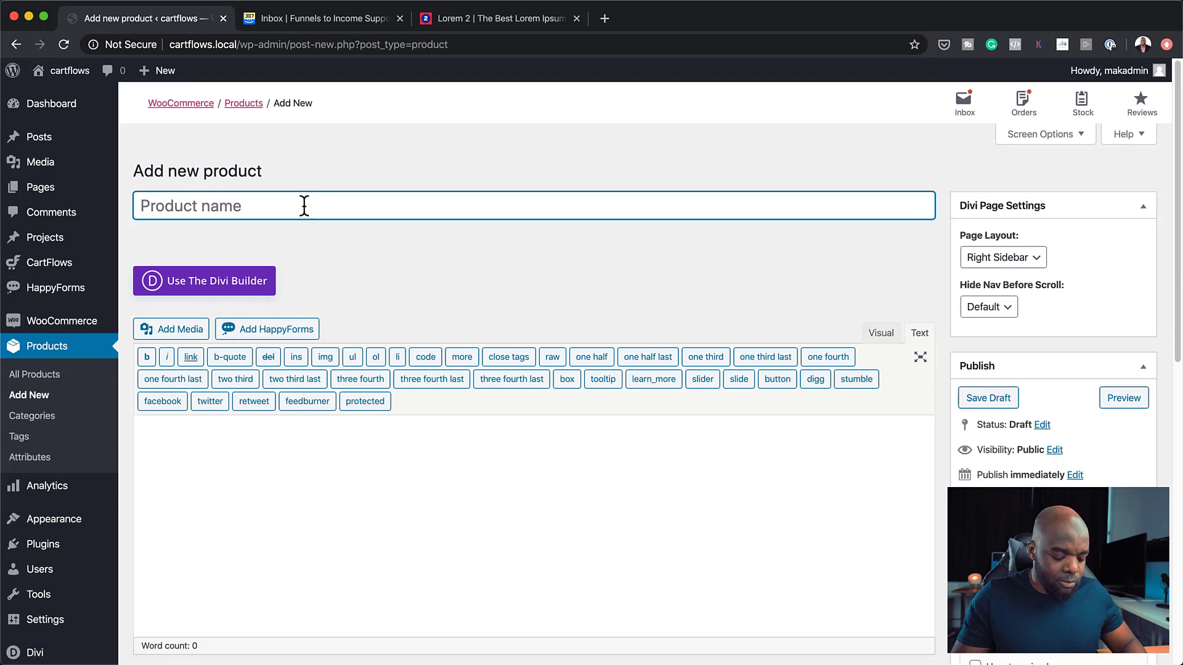
text(L)
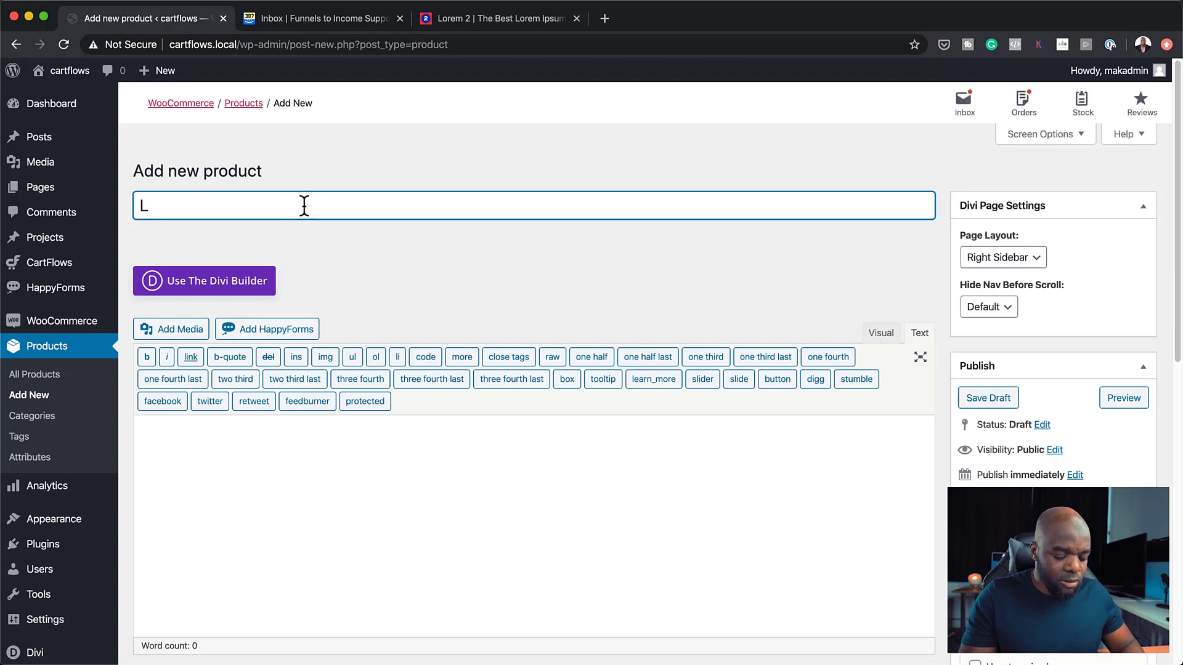
key(BackSpace)
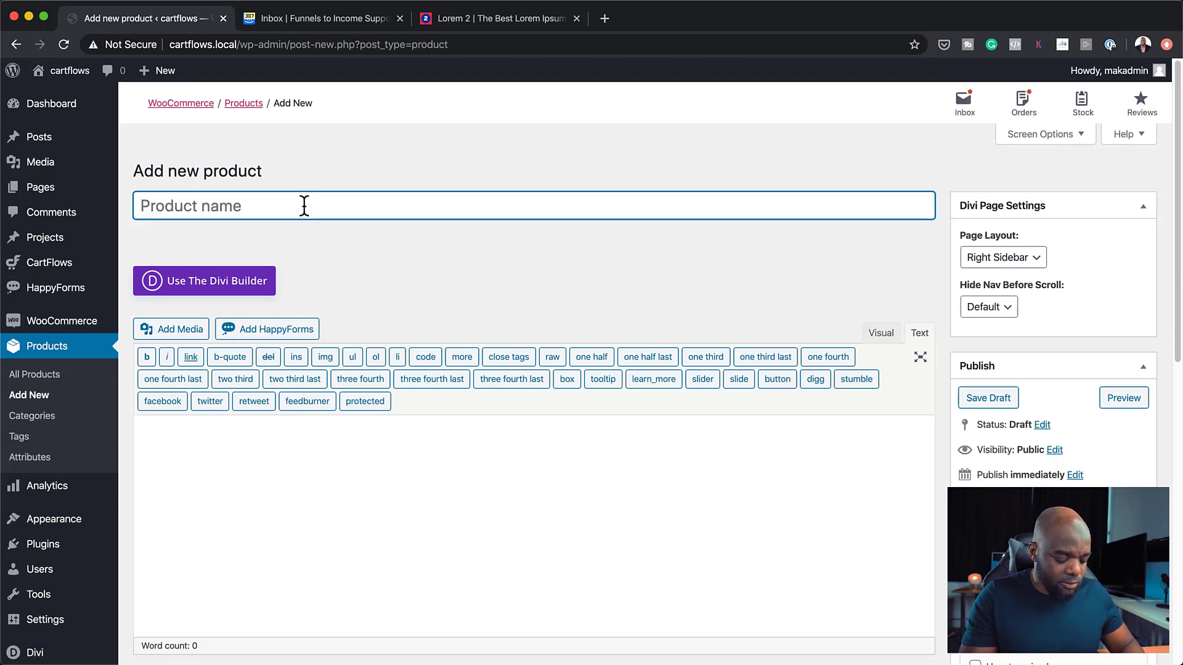
text(Heels)
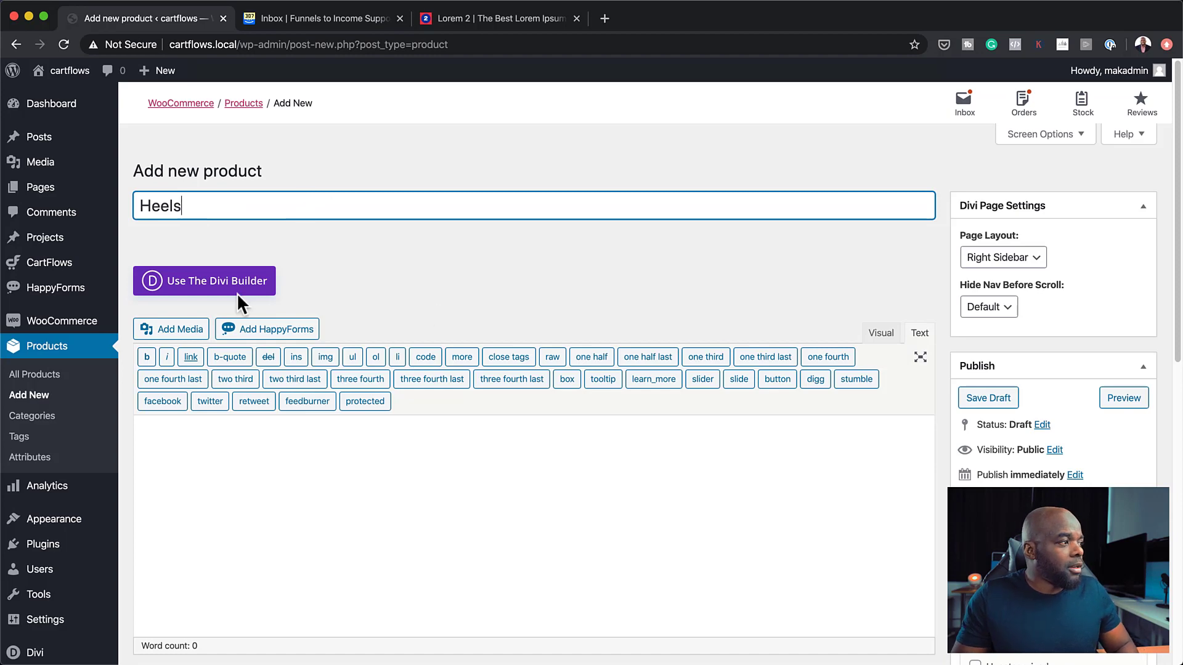
Fill the main product description with the three already highlighted lorem ipsum paragraphs copied from the Lorem 2 website.
click(481, 464)
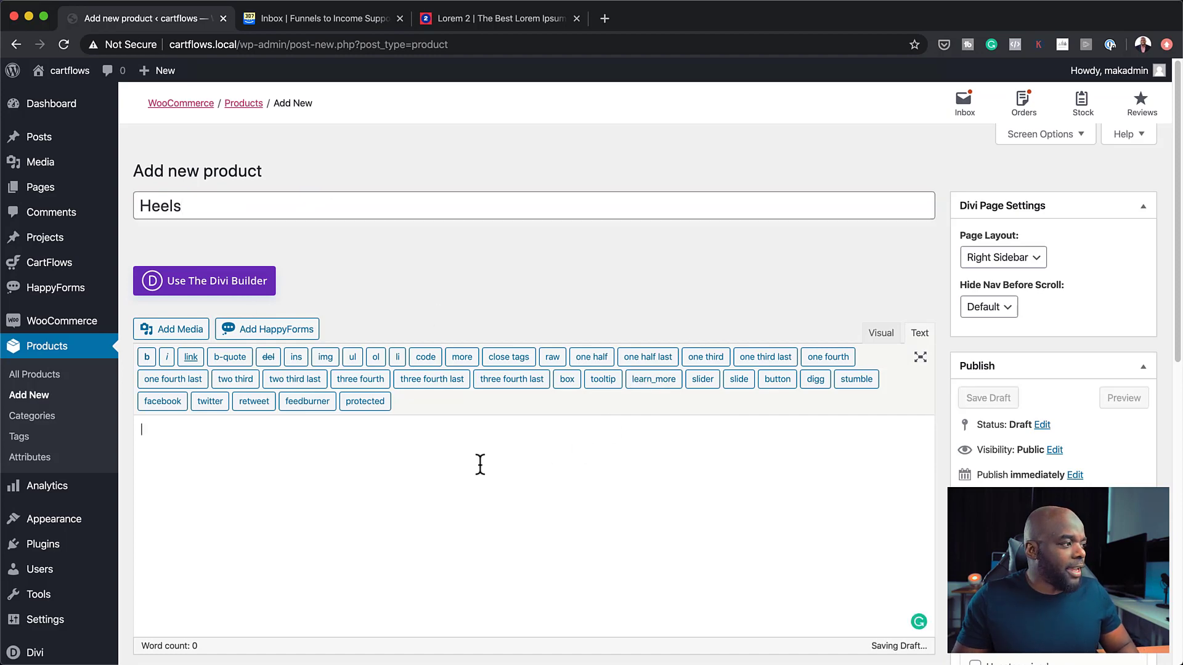
click(502, 19)
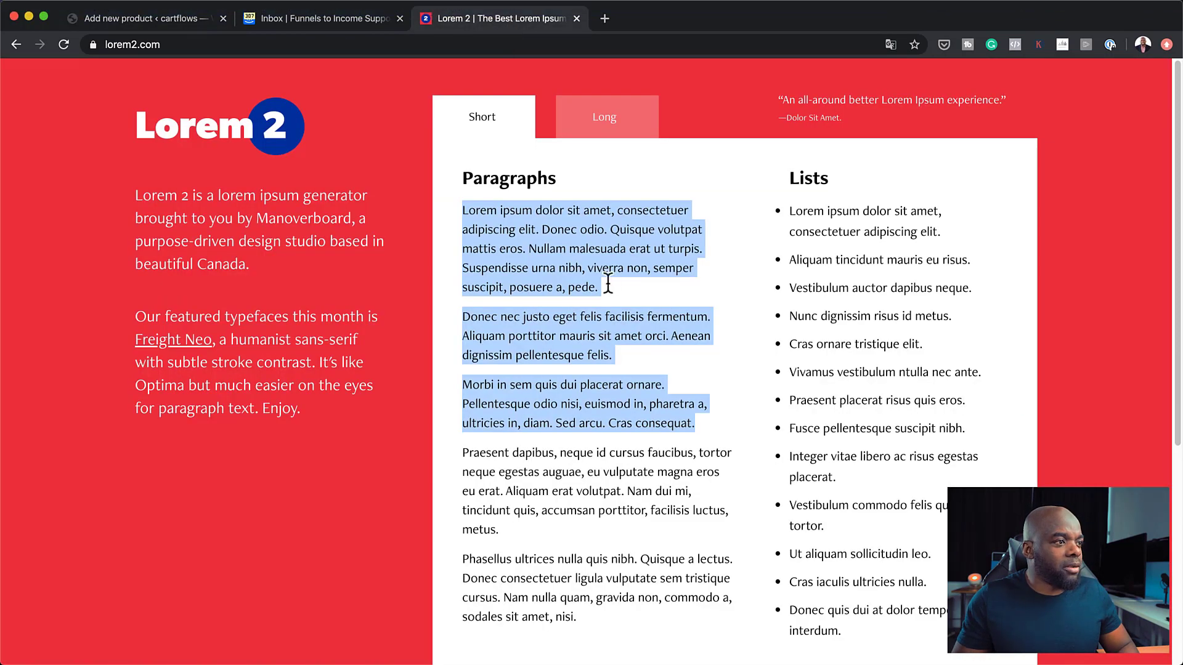
right_click(560, 247)
click(593, 279)
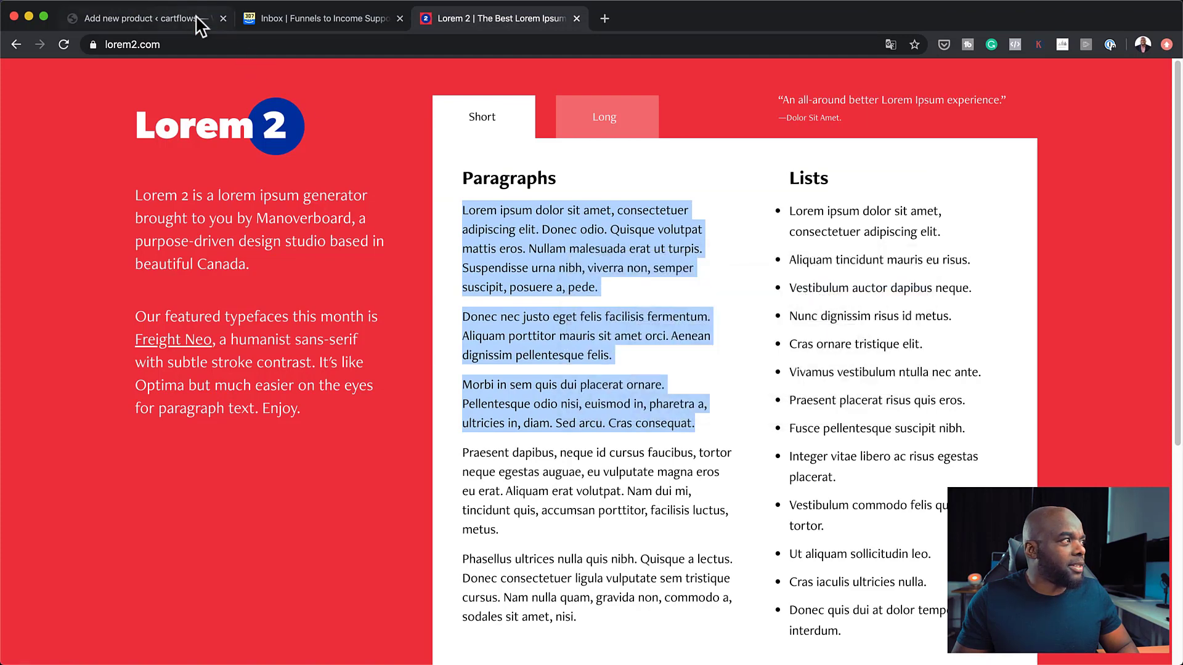
click(185, 21)
text(Lorem ipsum dolor sit amet, consectetuer adipiscing elit. Donec odio. Quisque volutpat mattis eros. Nullam malesuada erat ut turpis. Suspendisse urna nibh, viverra non, semper suscipit, posuere a, pede.  Donec nec justo eget felis facilisis fermentum. Aliquam porttitor mauris sit amet orci. Aenean dignissim pellentesque felis.  Morbi in sem quis dui placerat ornare. Pellentesque odio nisi, euismod in, pharetra a, ultricies in, diam. Sed arcu. Cras consequat.)
Paste the lorem ipsum text into the product short description, close the gap between paragraphs and delete the third paragraph.
scroll(597, 510, down, 5)
scroll(599, 519, down, 5)
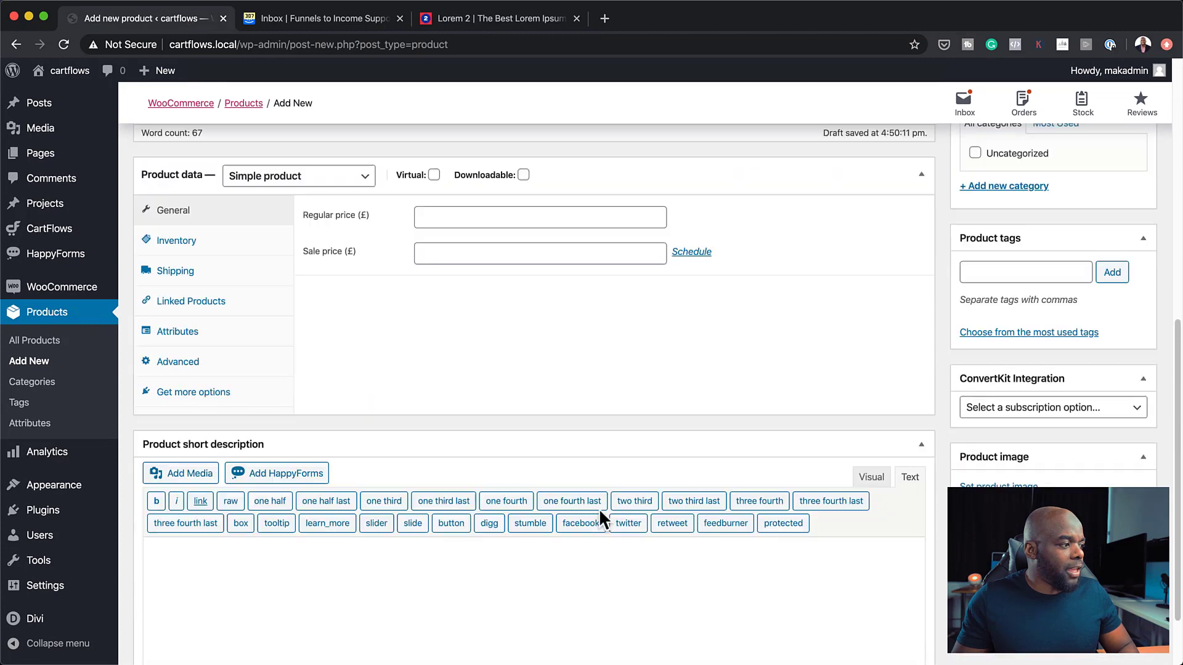
click(339, 486)
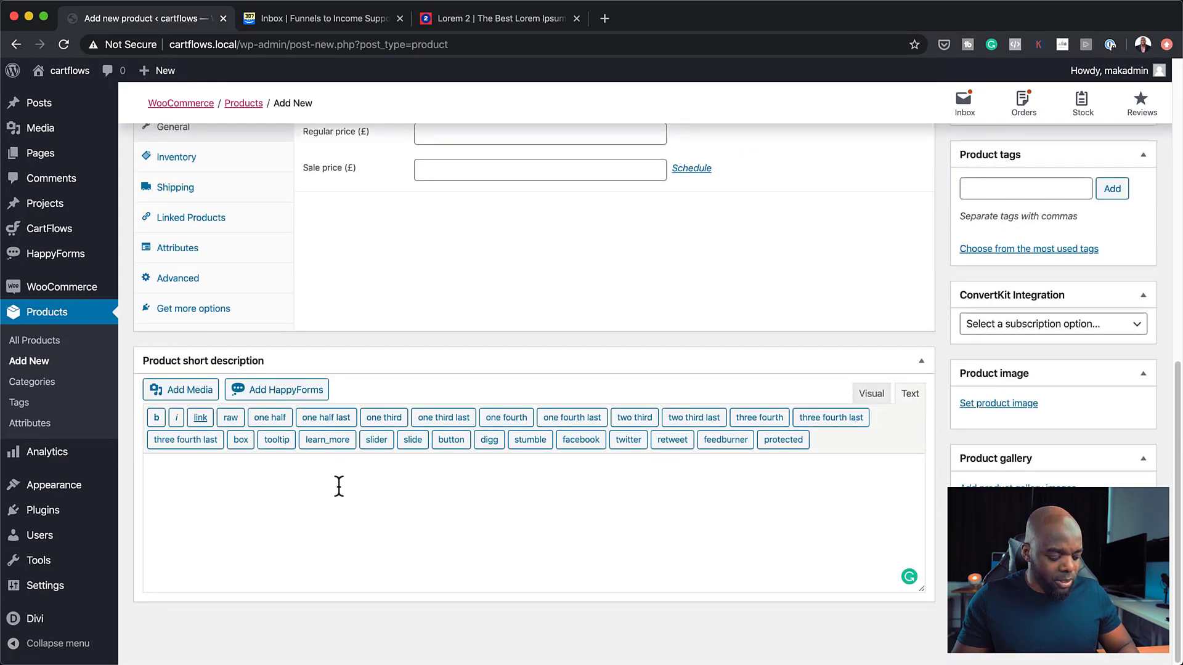
text(Lorem ipsum dolor sit amet, consectetuer adipiscing elit. Donec odio. Quisque volutpat mattis eros. Nullam malesuada erat ut turpis. Suspendisse urna nibh, viverra non, semper suscipit, posuere a, pede.  Donec nec justo eget felis facilisis fermentum. Aliquam porttitor mauris sit amet orci. Aenean dignissim pellentesque felis.  Morbi in sem quis dui placerat ornare. Pellentesque odio nisi, euismod in, pharetra a, ultricies in, diam. Sed arcu. Cras consequat.)
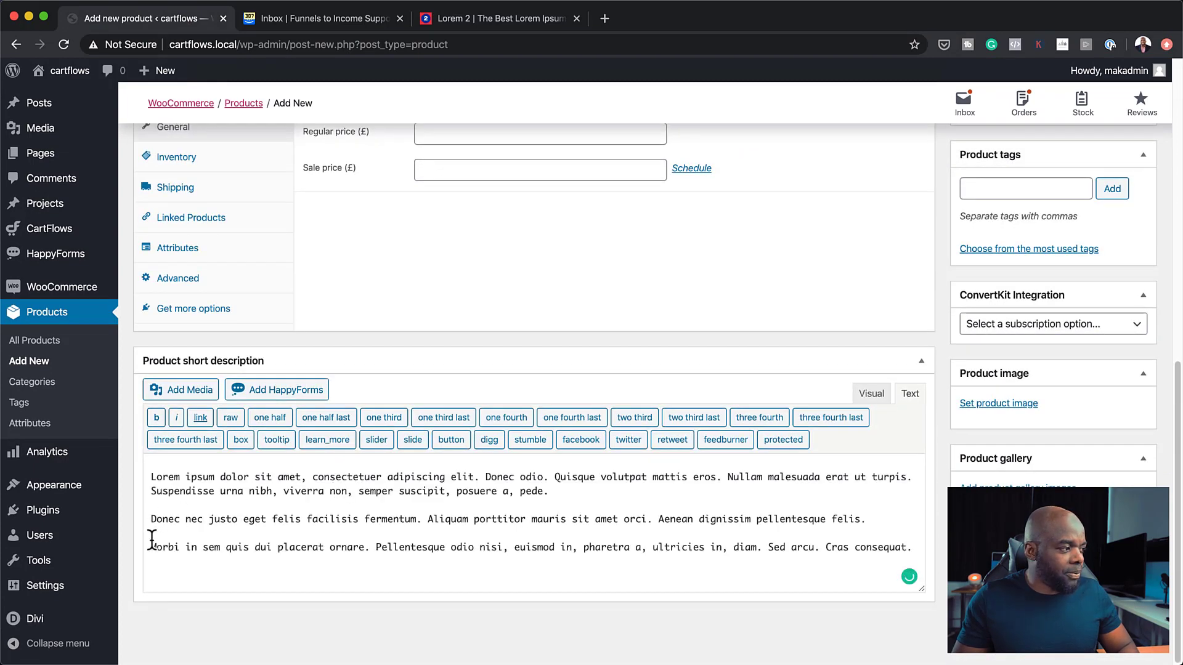
key(BackSpace)
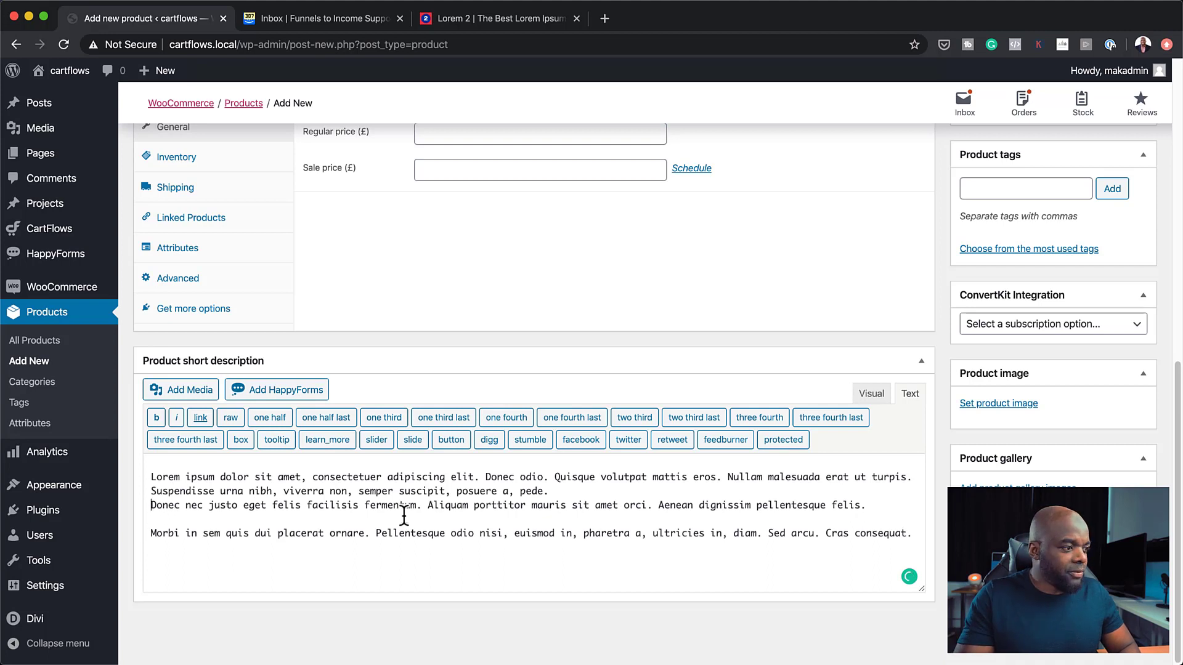
drag(151, 533, 697, 567)
key(BackSpace)
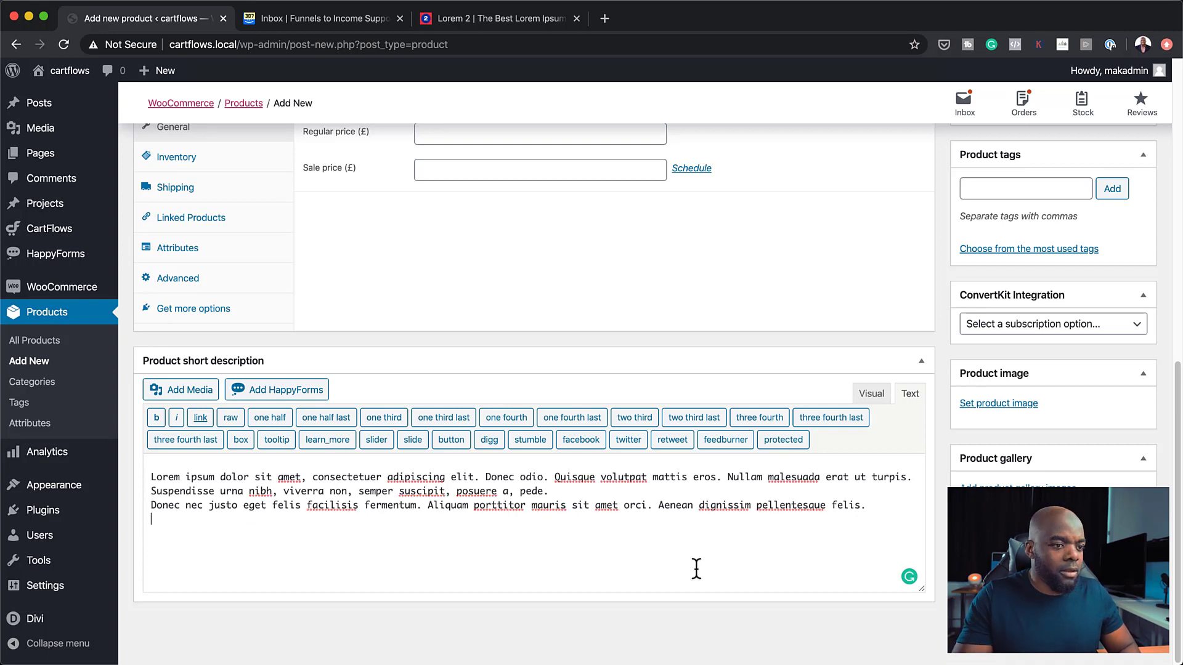
Set the product's regular price to £599.
scroll(801, 247, up, 6)
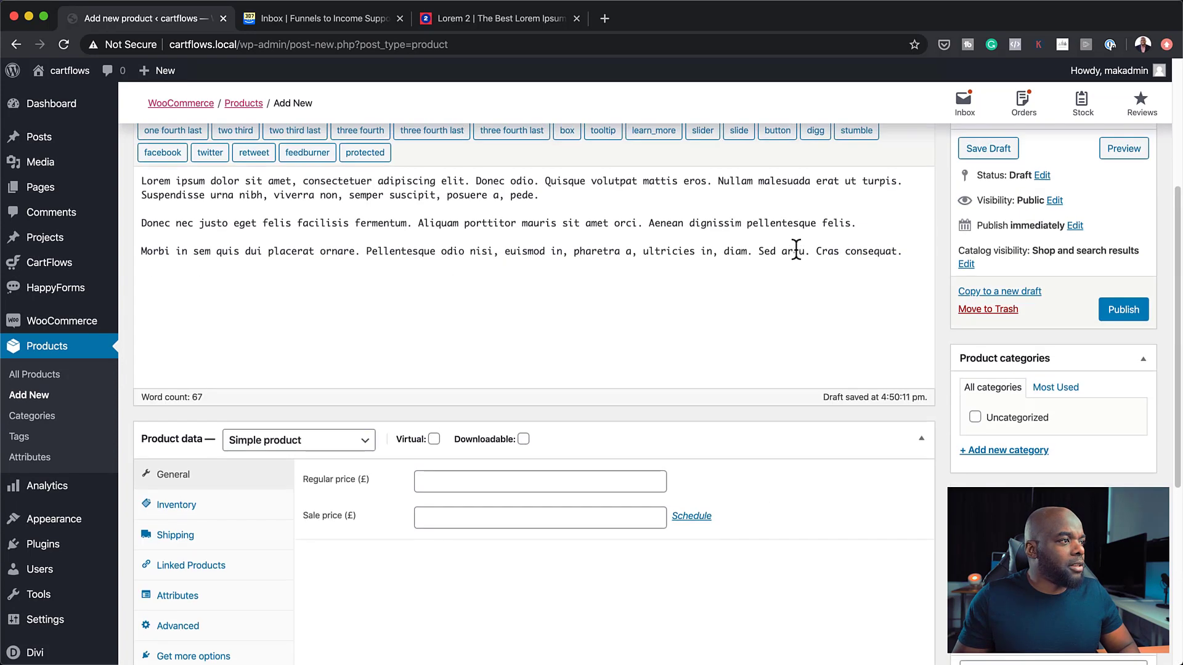
click(501, 483)
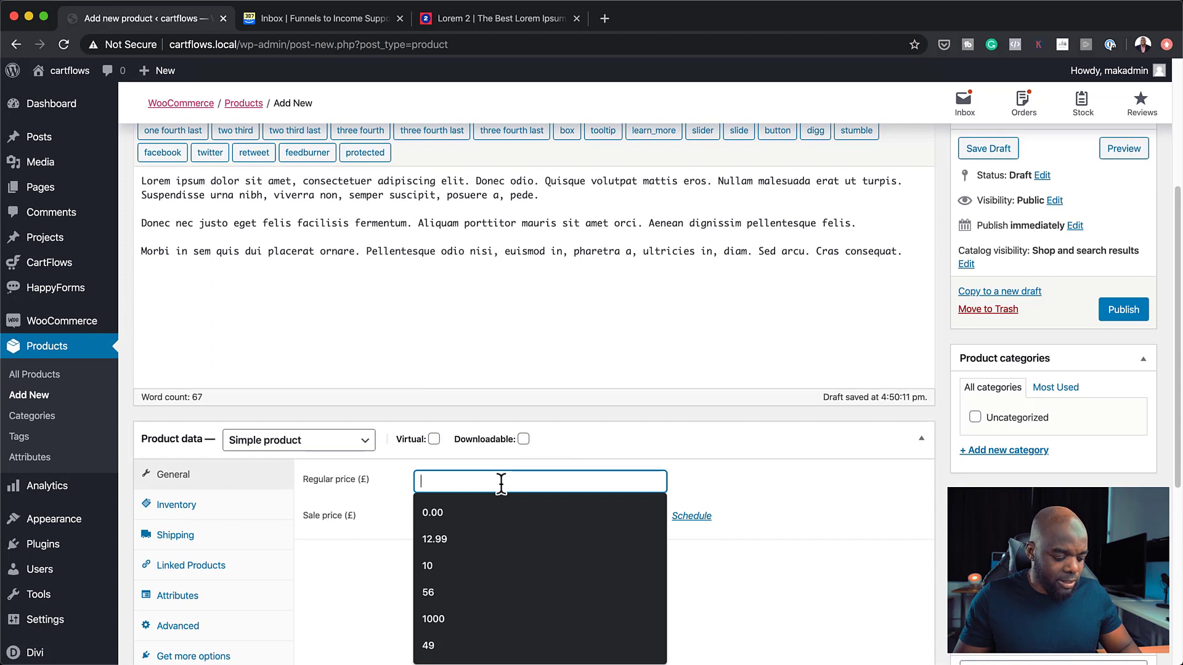
text(599)
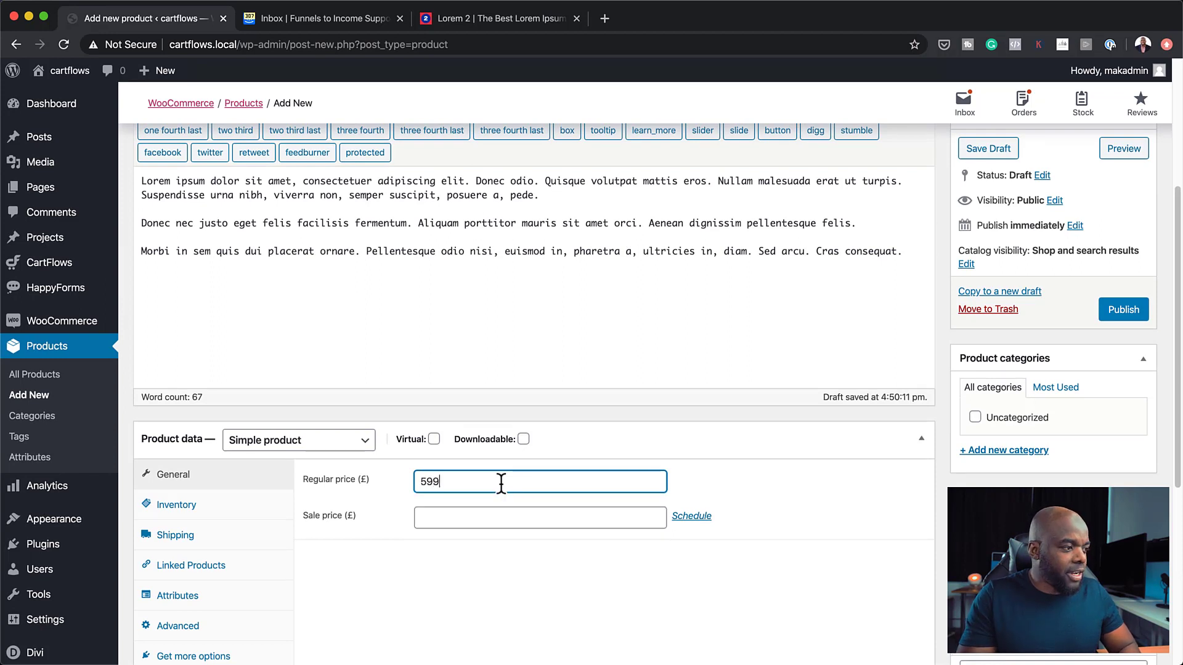
Publish the Heels product and update it once more.
scroll(556, 549, down, 3)
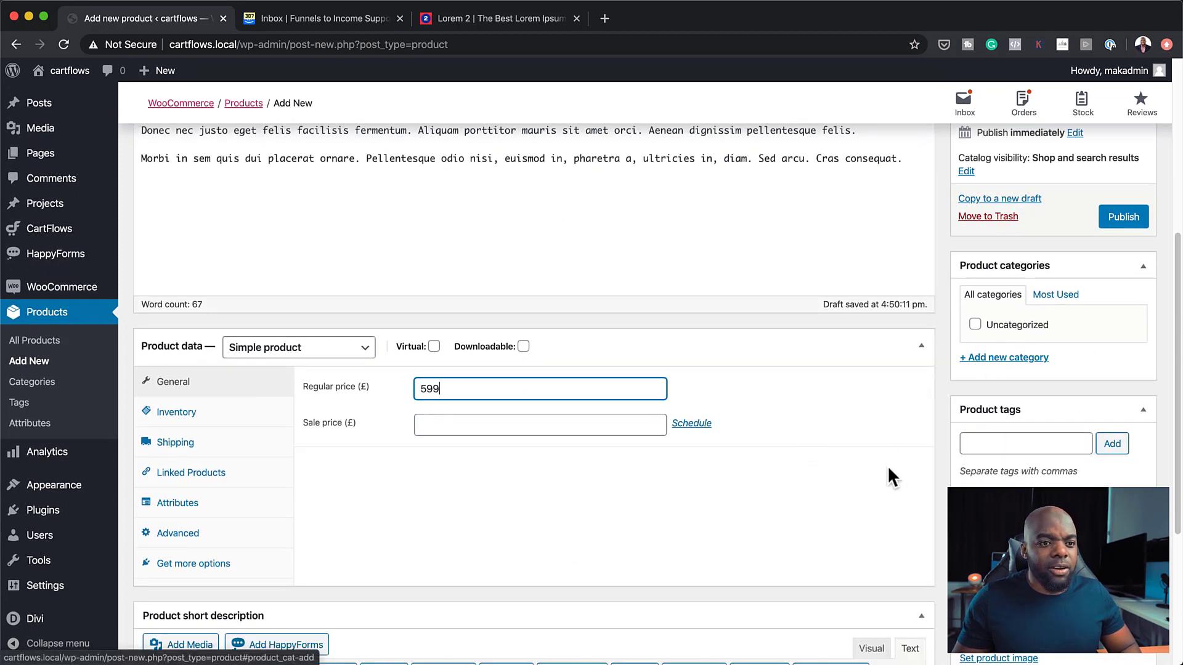
scroll(835, 466, up, 9)
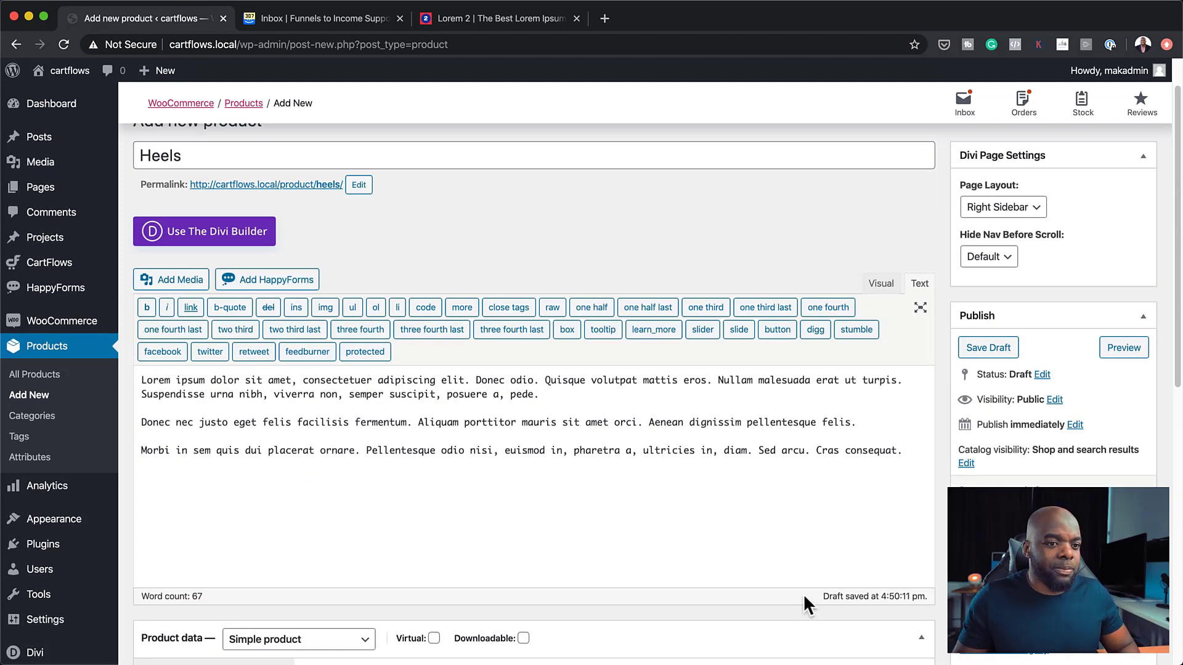
click(1125, 523)
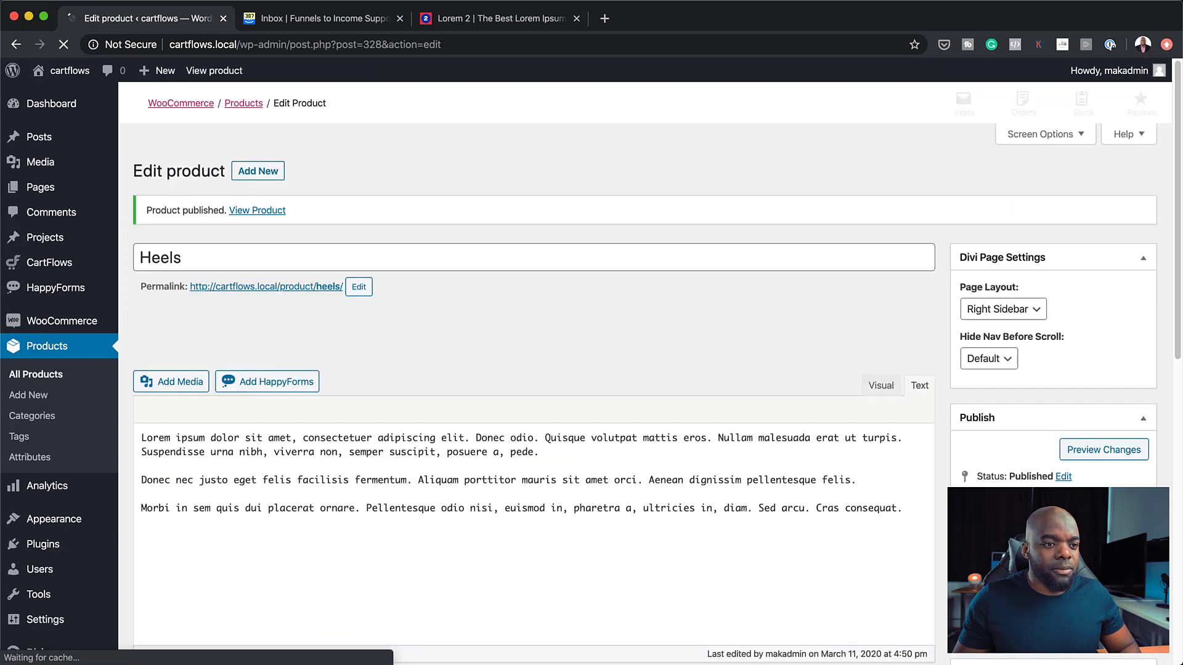
click(1126, 595)
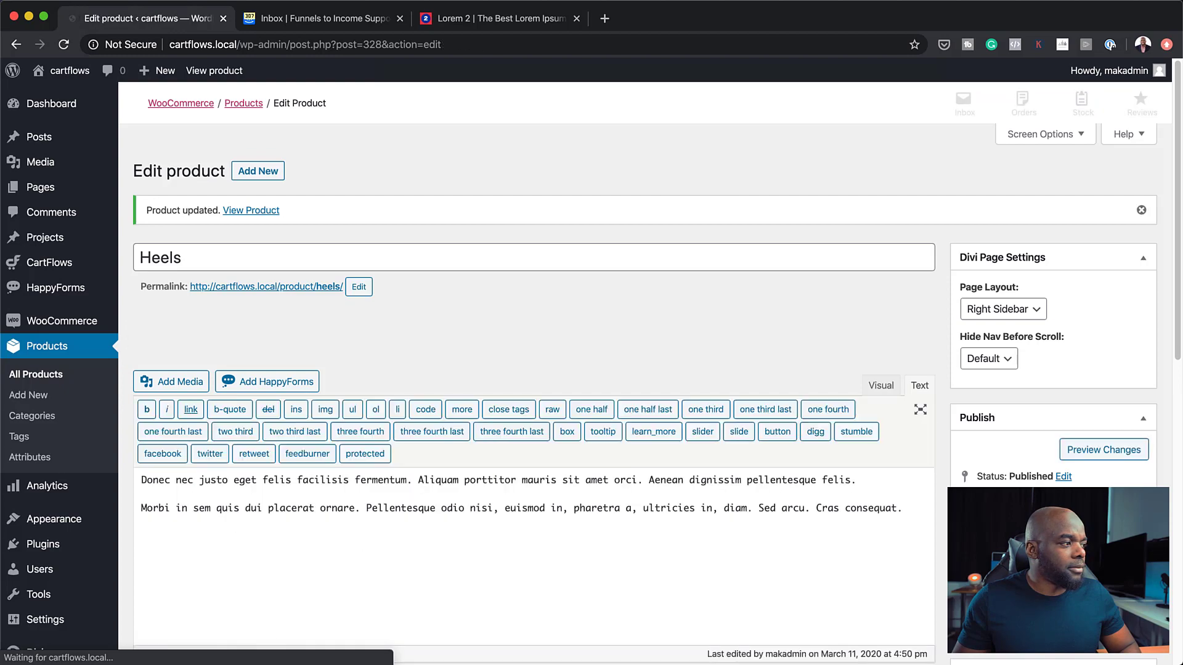
scroll(852, 599, down, 15)
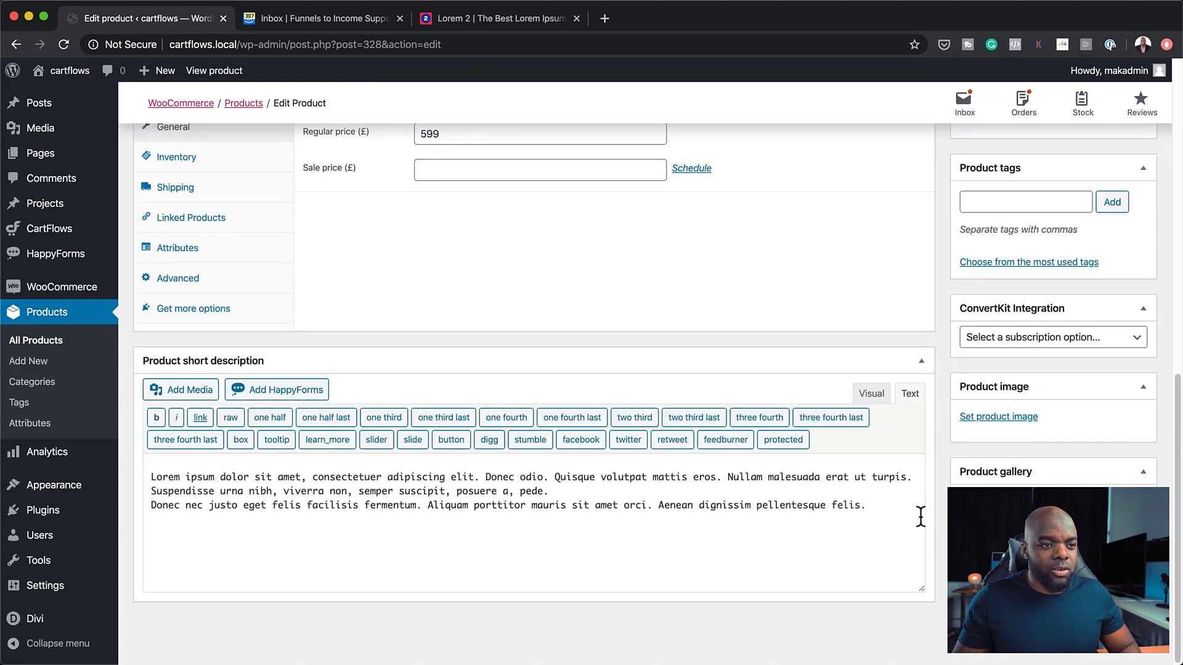
scroll(853, 378, up, 4)
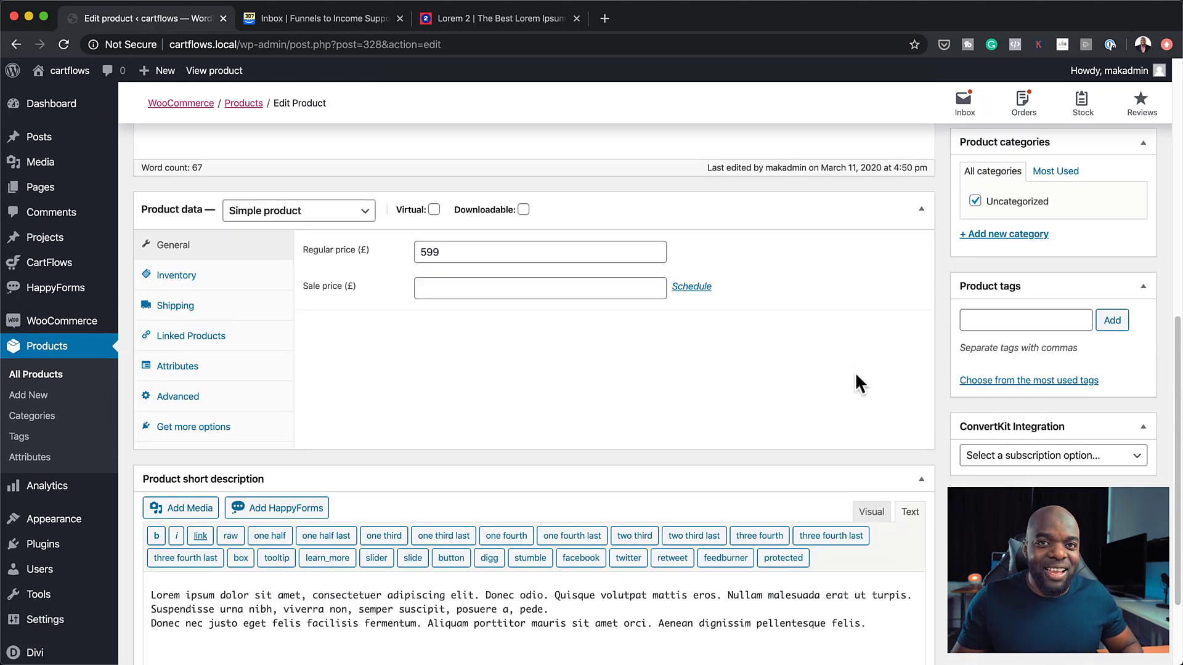
scroll(805, 453, up, 12)
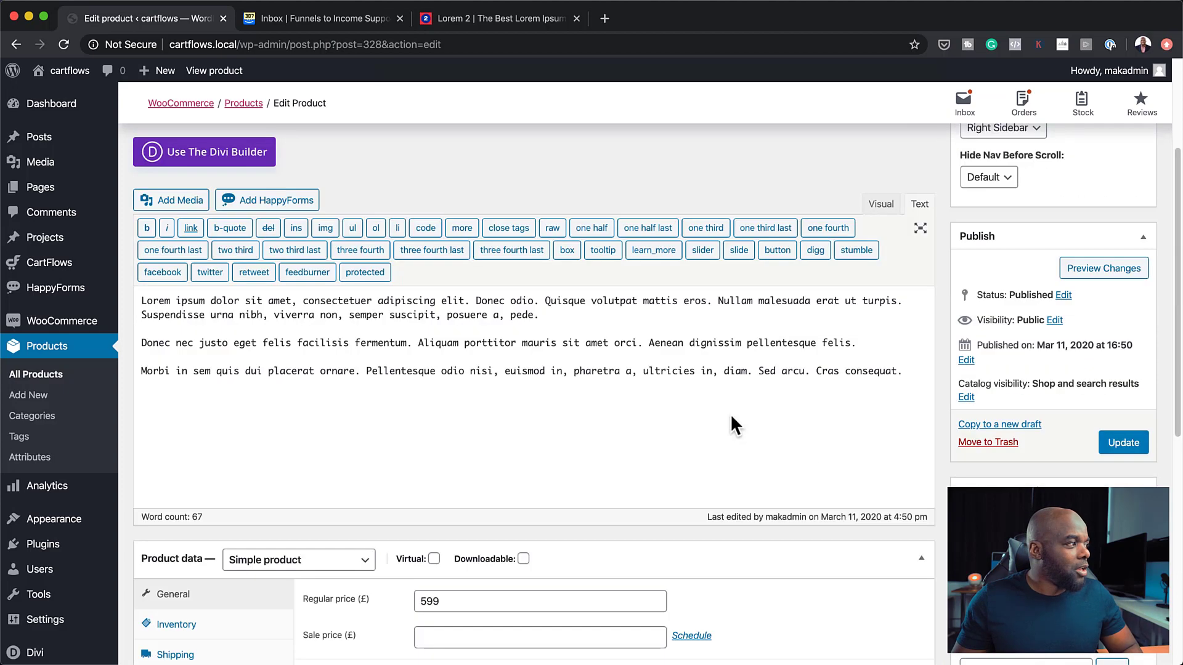
Create a new page titled Heels and open it in the Divi Builder.
mouse_move(74, 198)
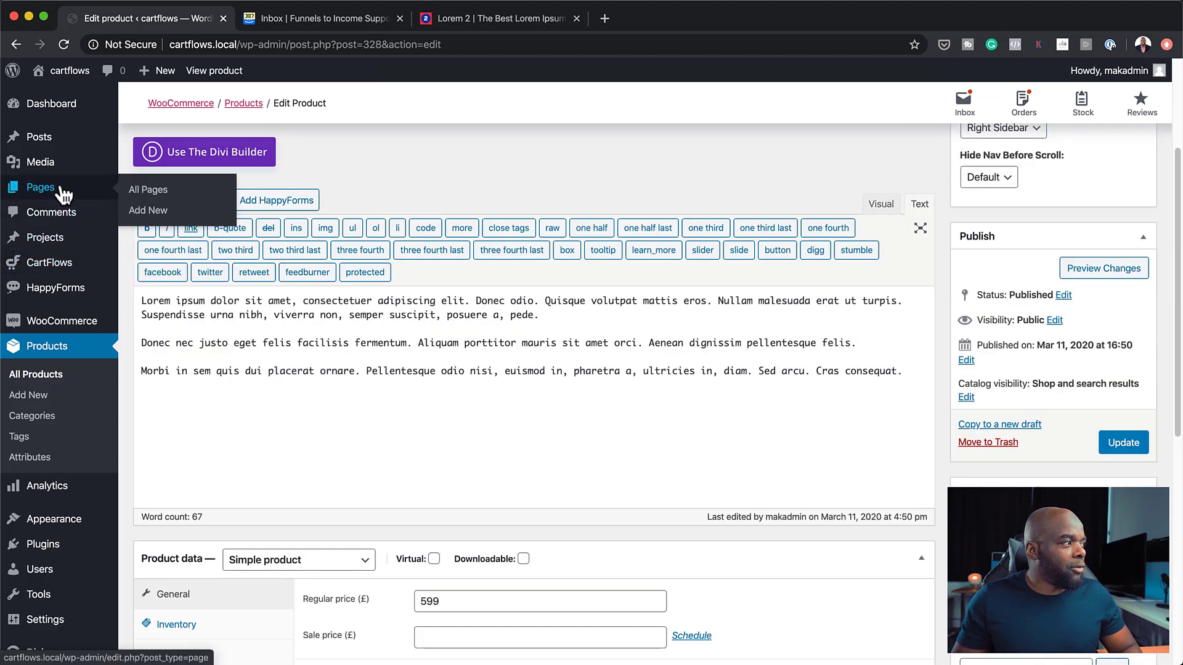
click(154, 210)
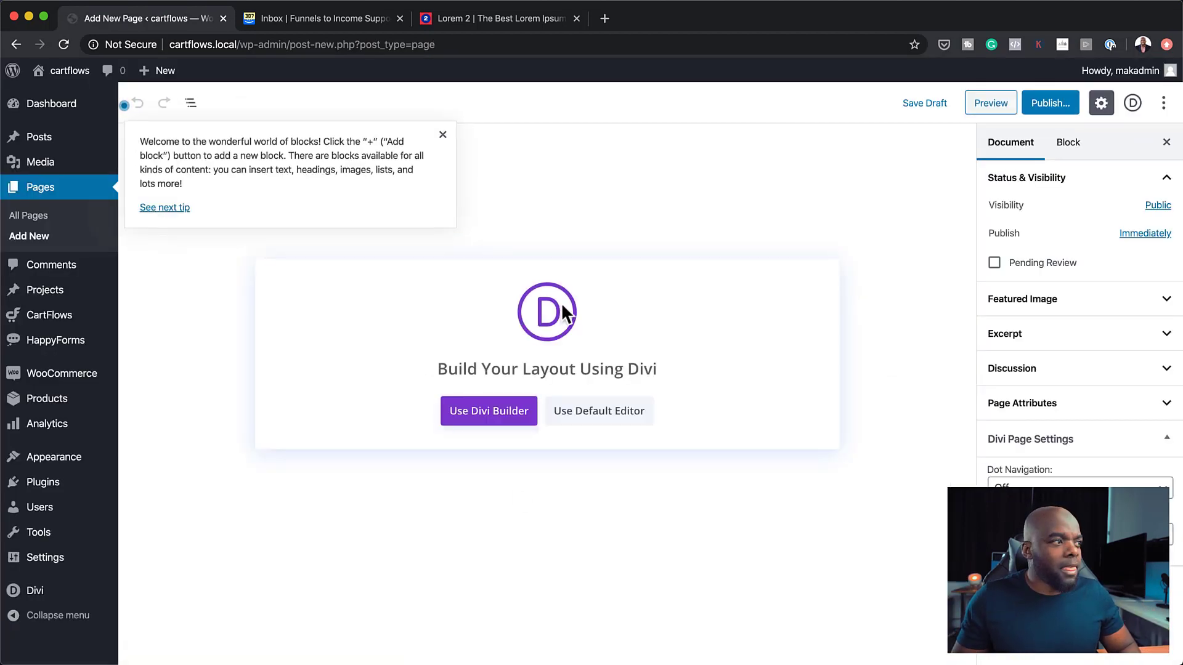
click(442, 135)
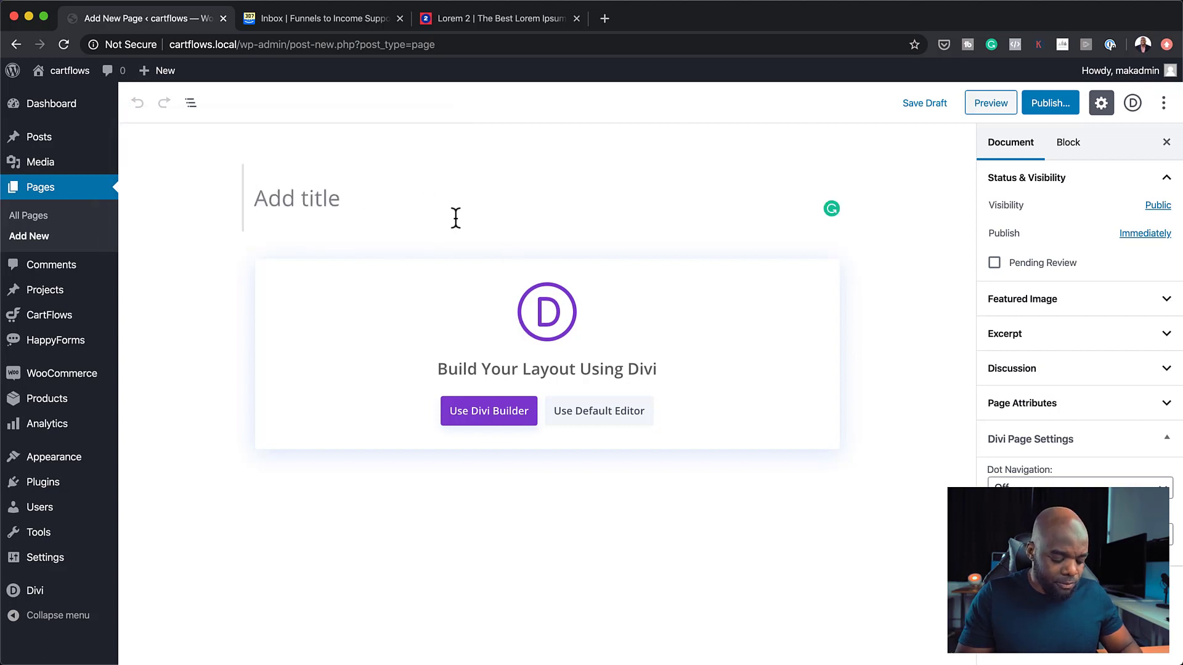
text(Heels)
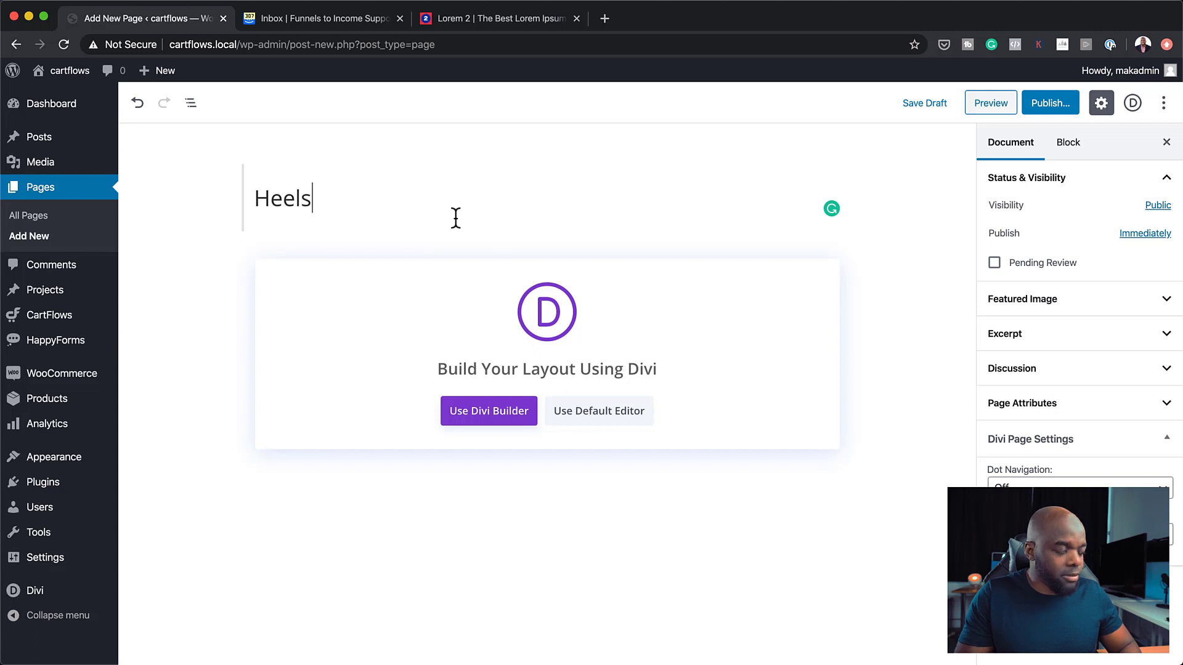
click(507, 413)
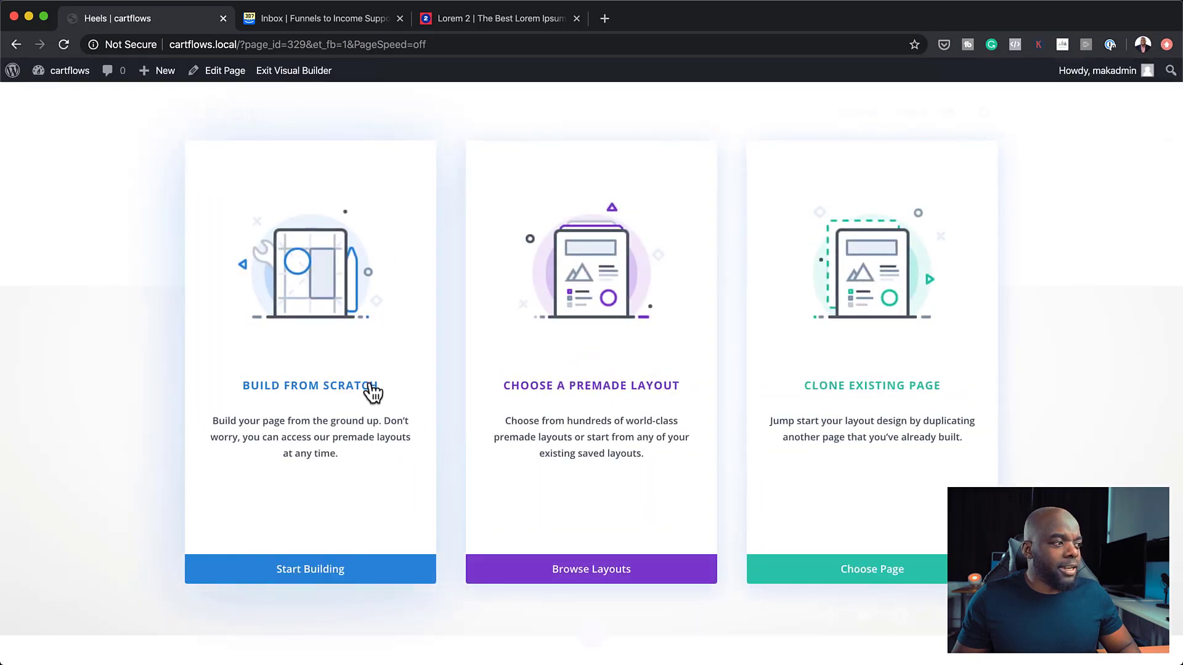
Build the page from scratch with a two-column row of three-fifths and two-fifths, leaving the columns without modules.
click(373, 391)
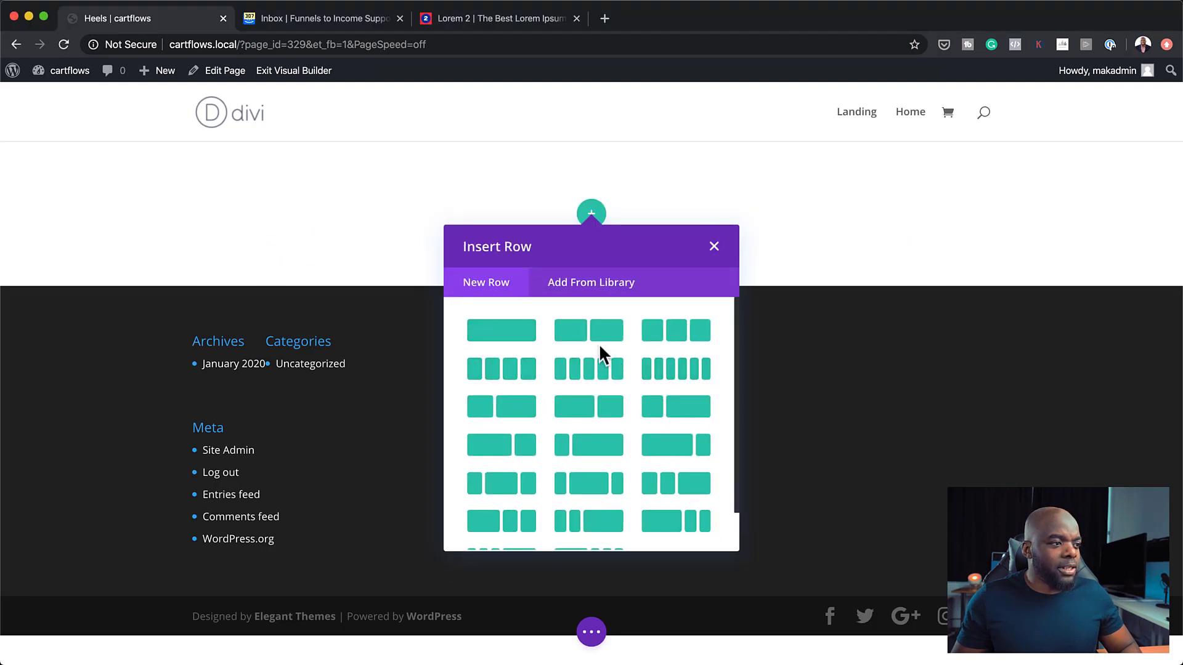
click(616, 419)
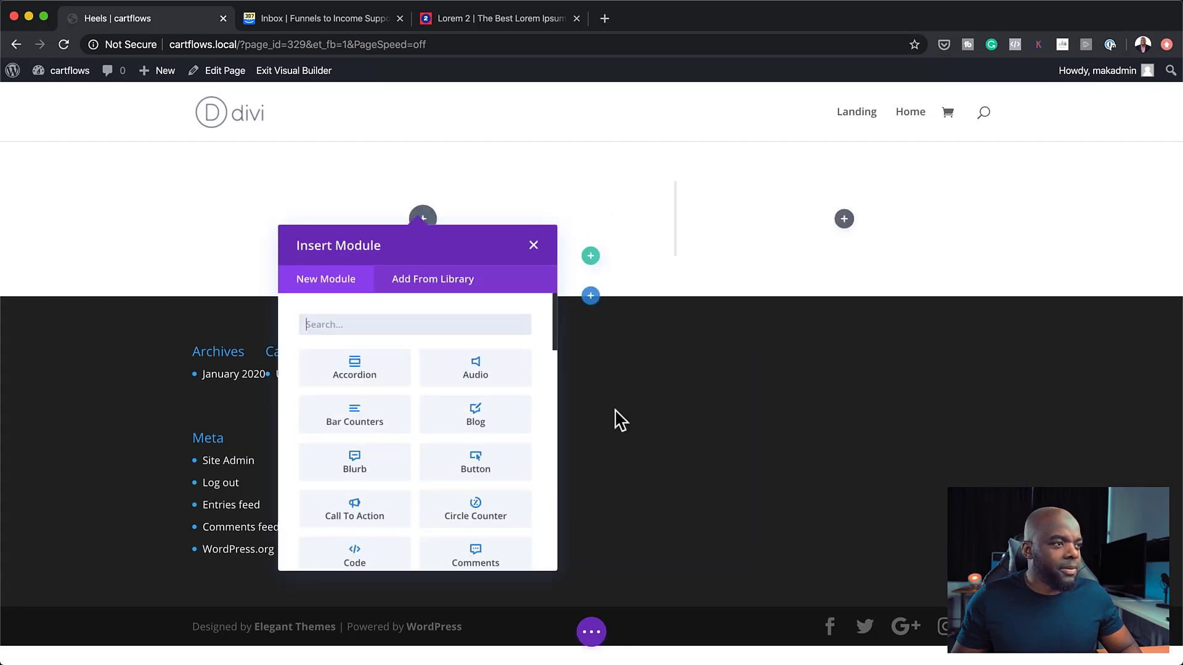
click(540, 247)
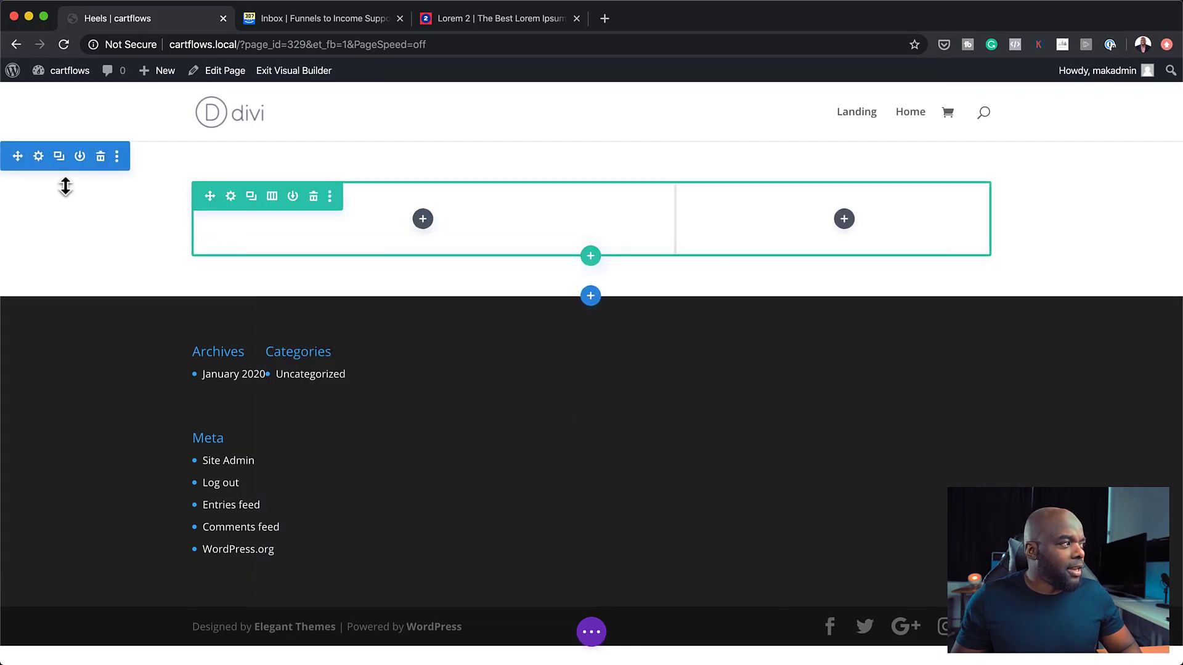
Set the section's background image to Faded-fashion-1284496_1920.jpg from the media library and save the section settings.
click(39, 158)
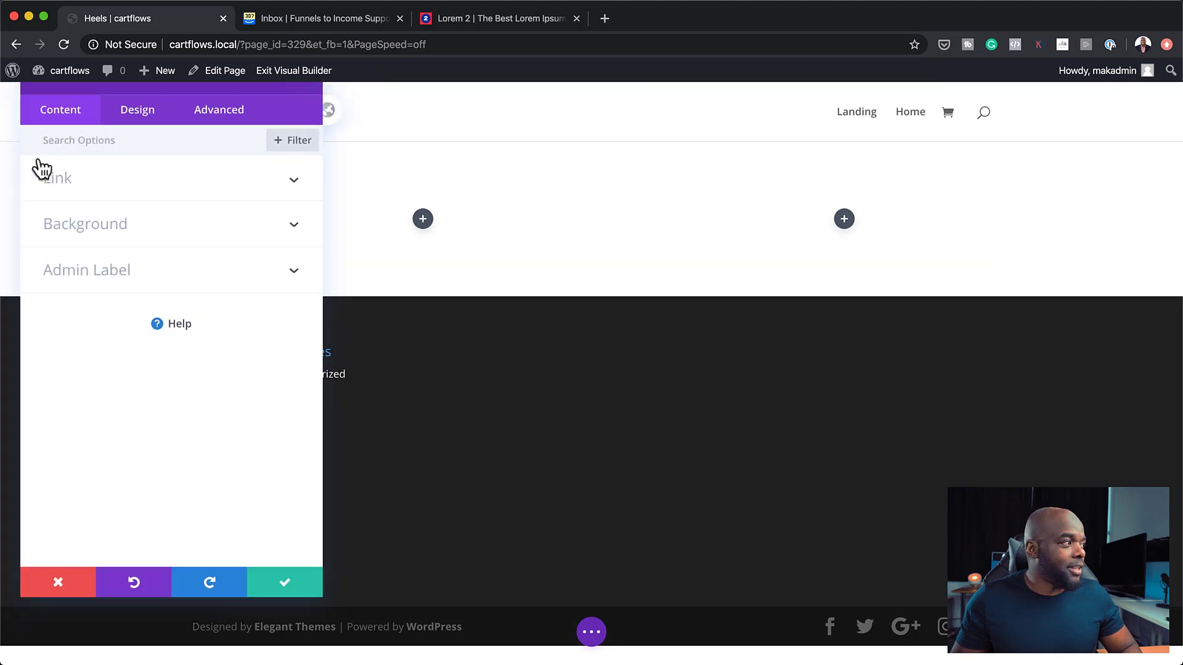
click(98, 234)
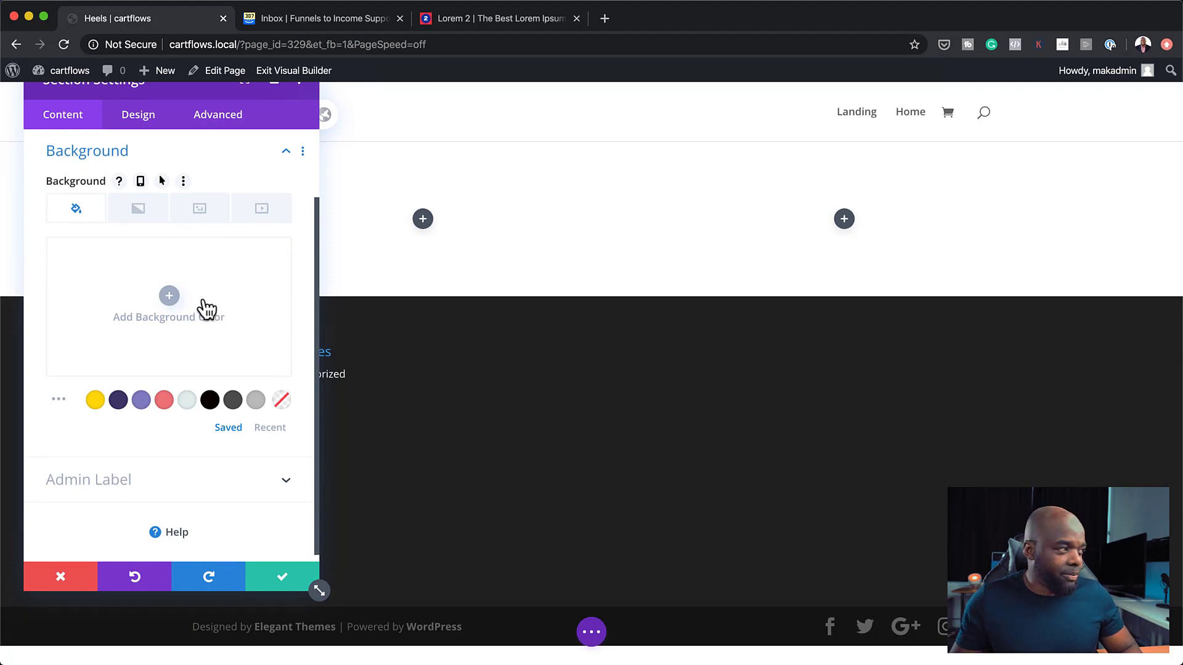
click(199, 211)
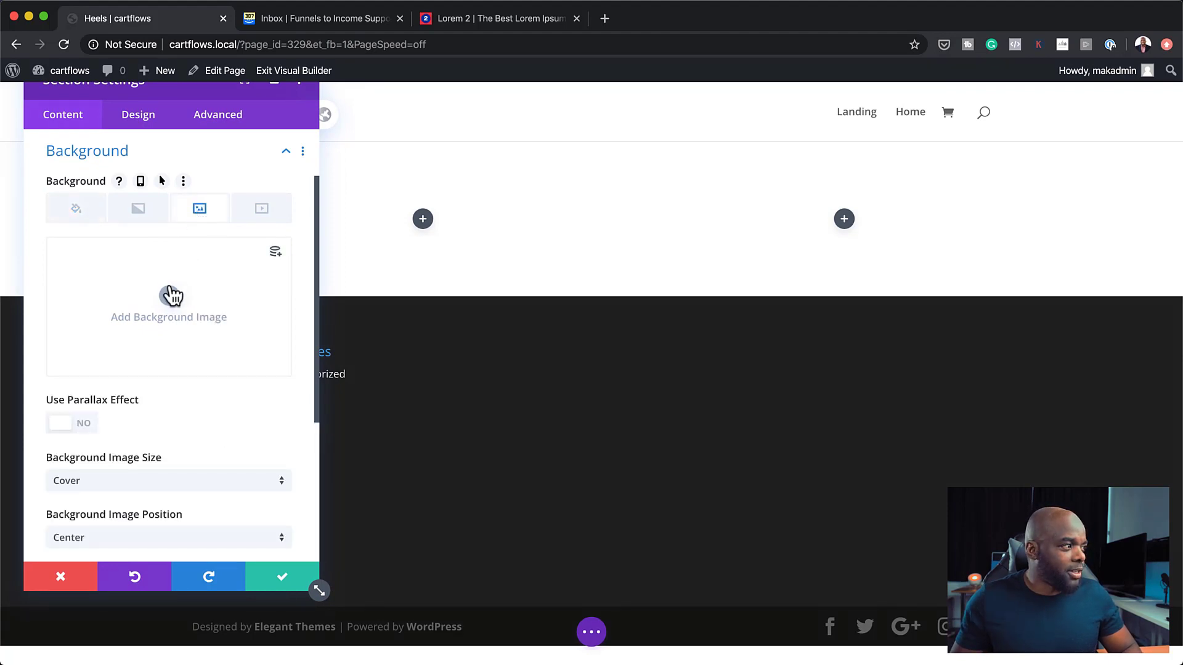
click(169, 297)
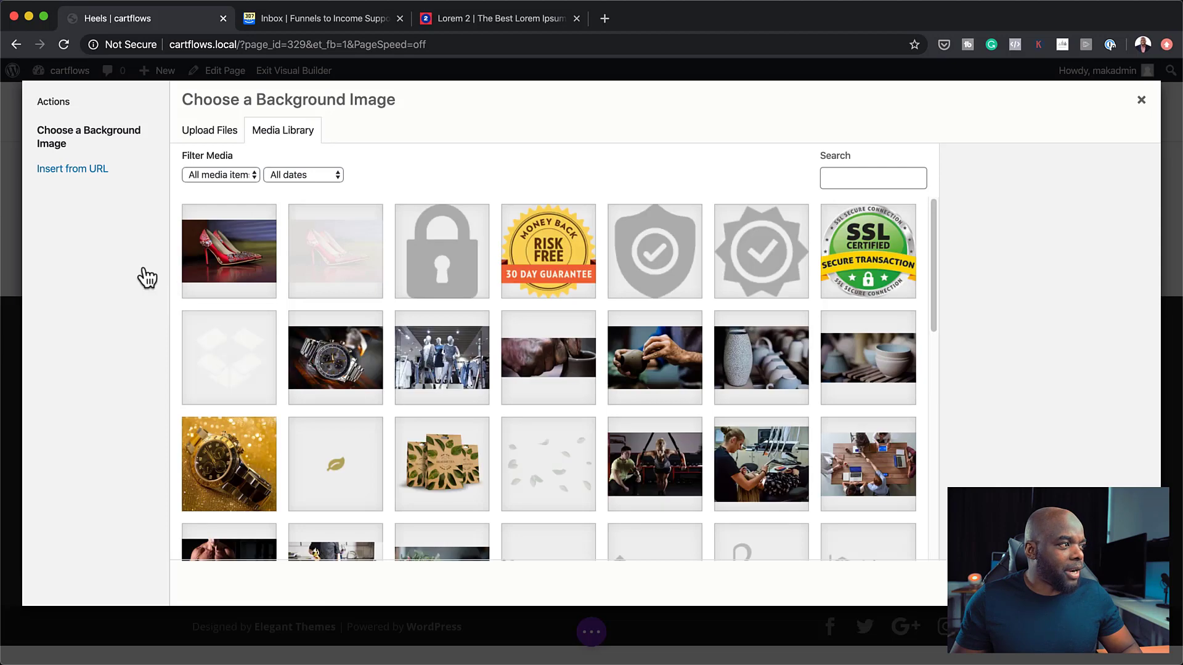
click(355, 265)
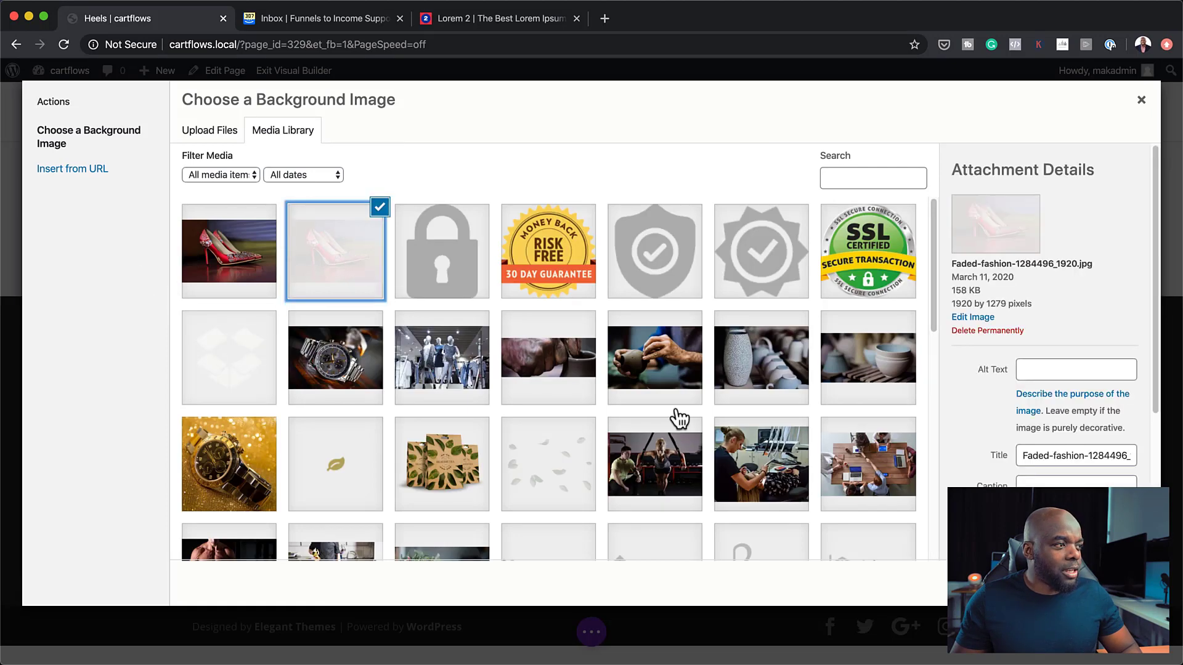
click(1101, 583)
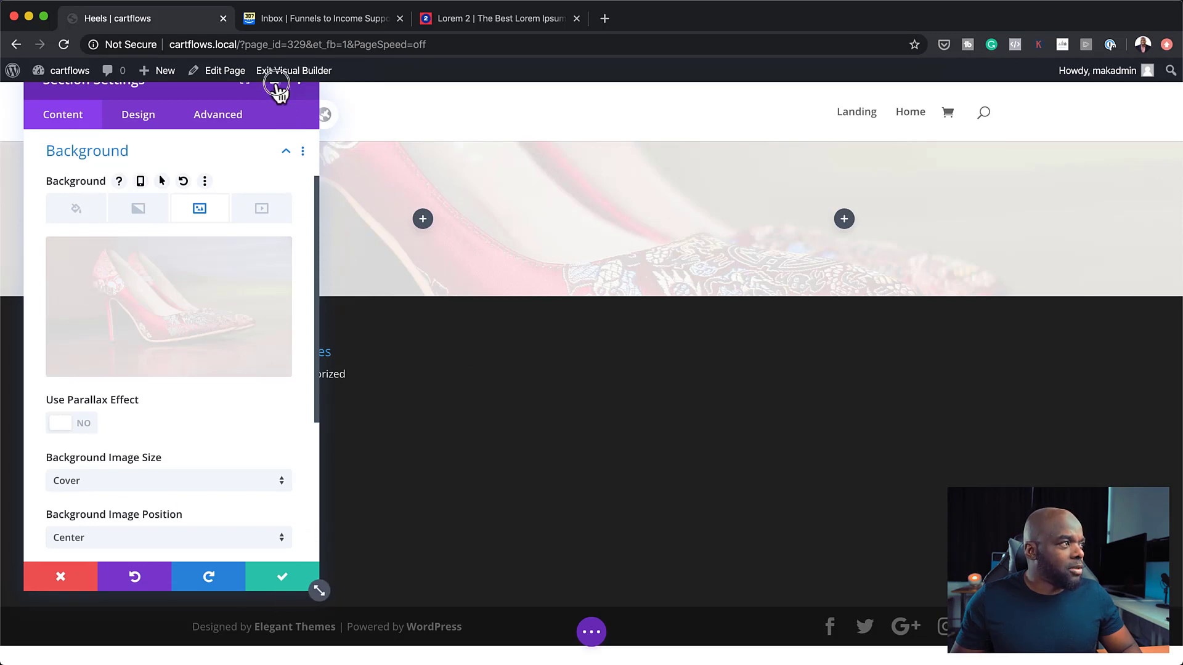
click(275, 106)
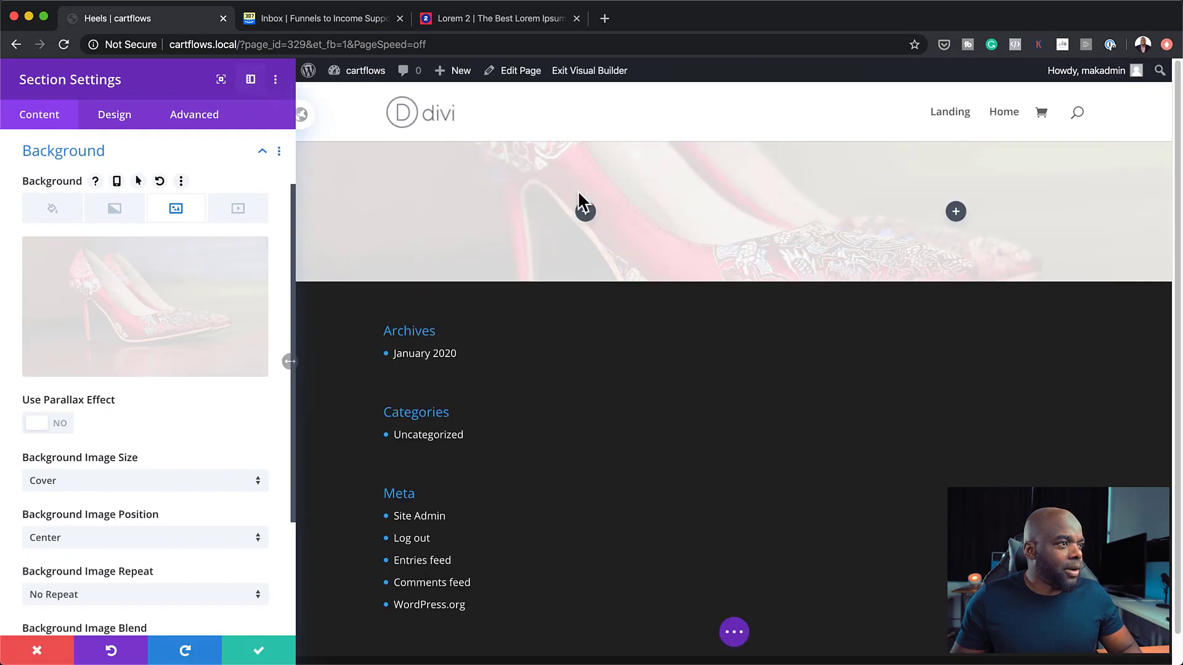
click(259, 652)
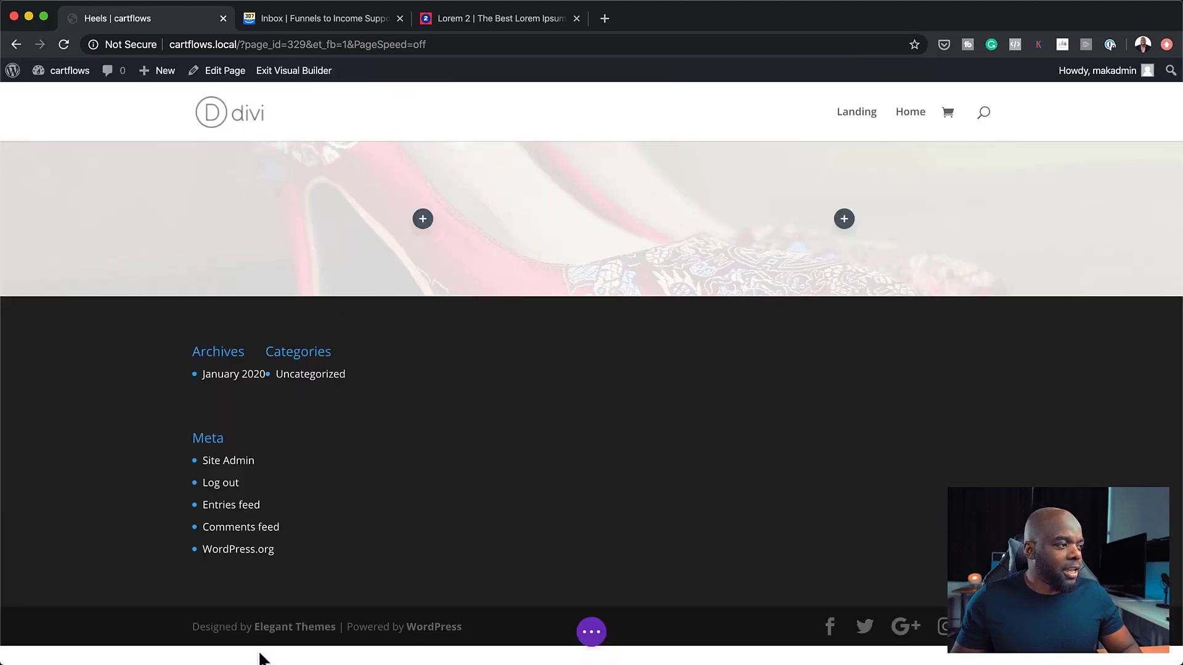
Save the Heels page without adding a module to the three-fifths column.
click(423, 220)
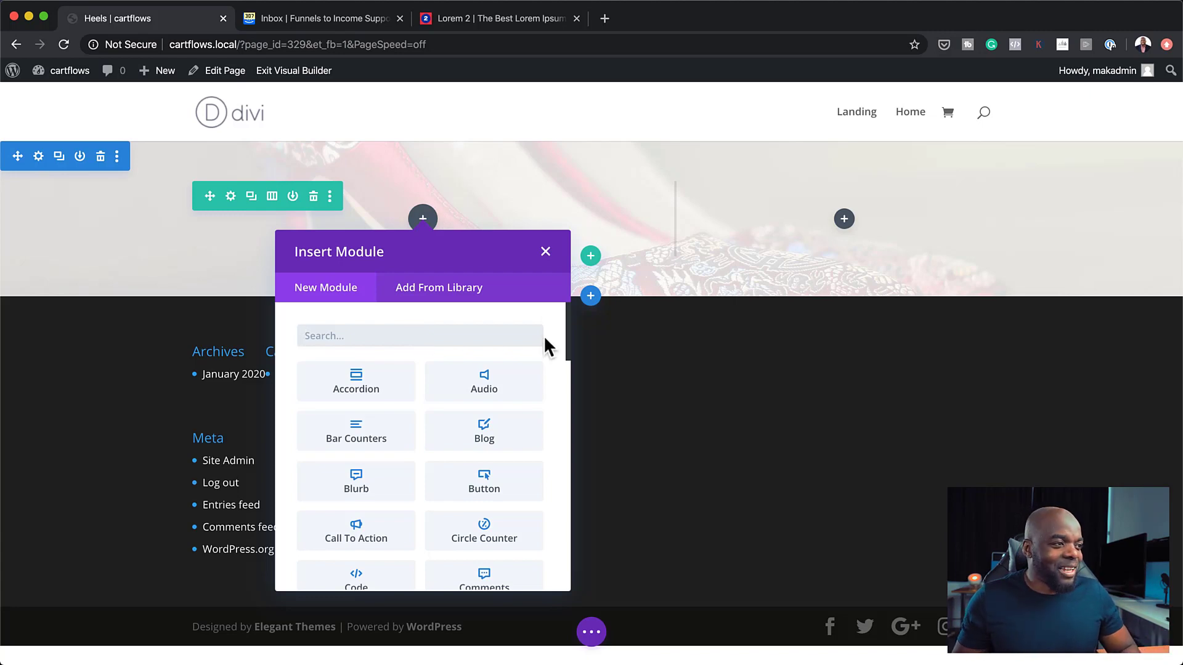
click(546, 252)
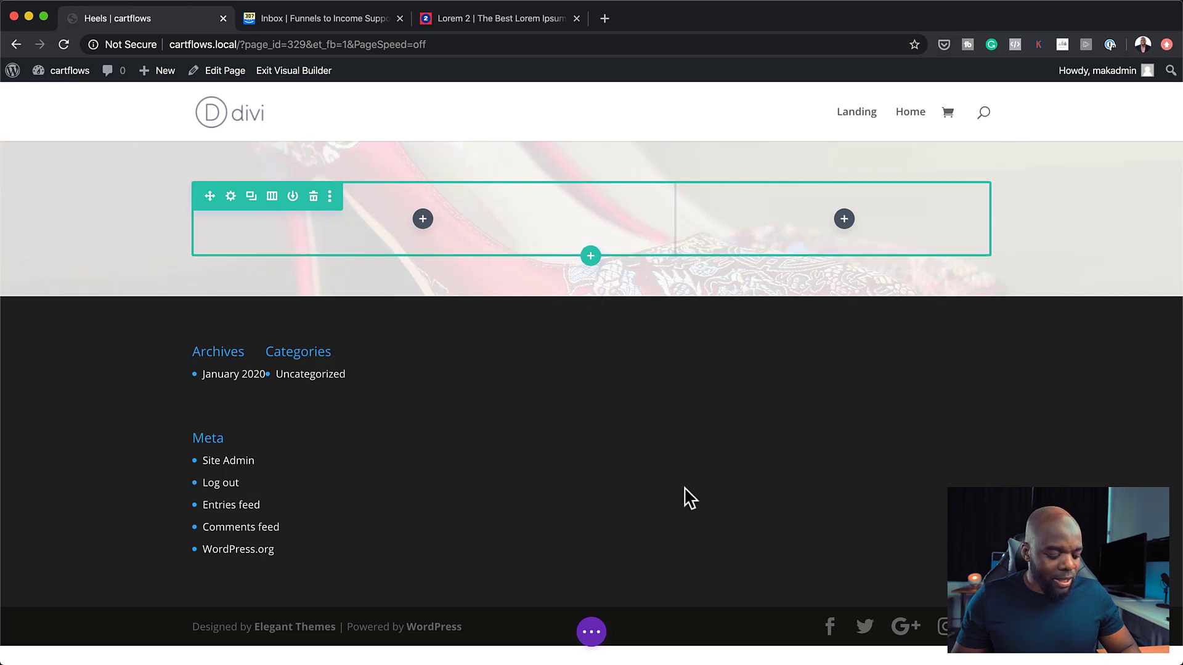
key(super+s)
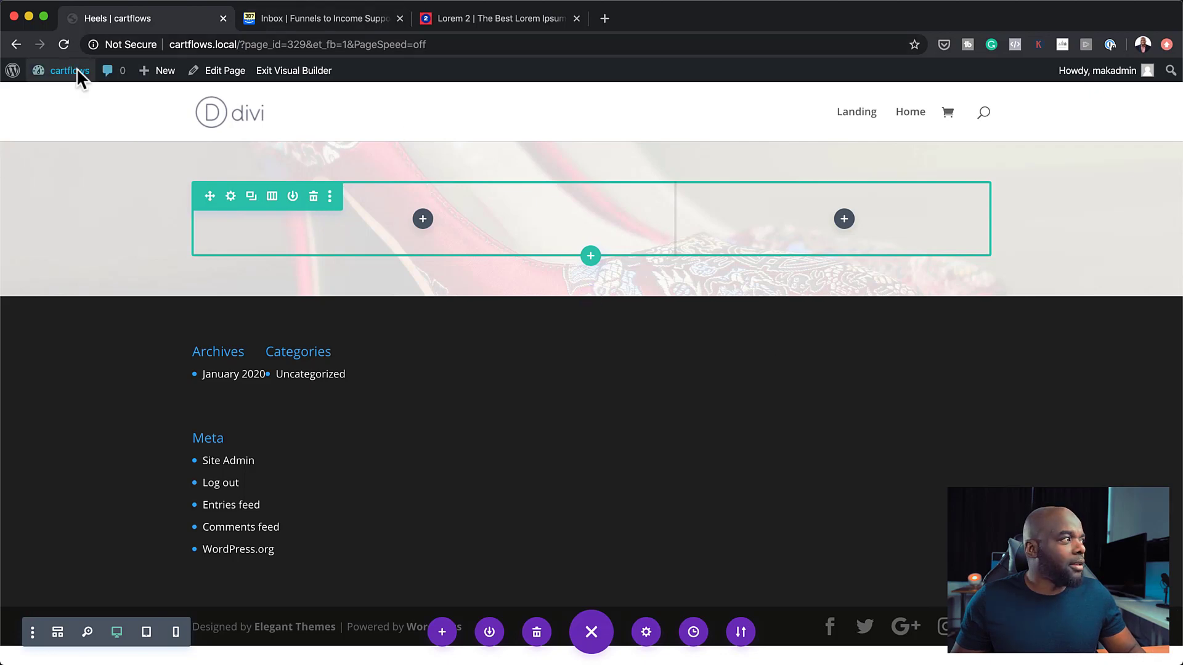
Open the site dashboard in a separate browser tab and open the Heels product for editing.
mouse_move(79, 78)
super+click(73, 99)
click(315, 22)
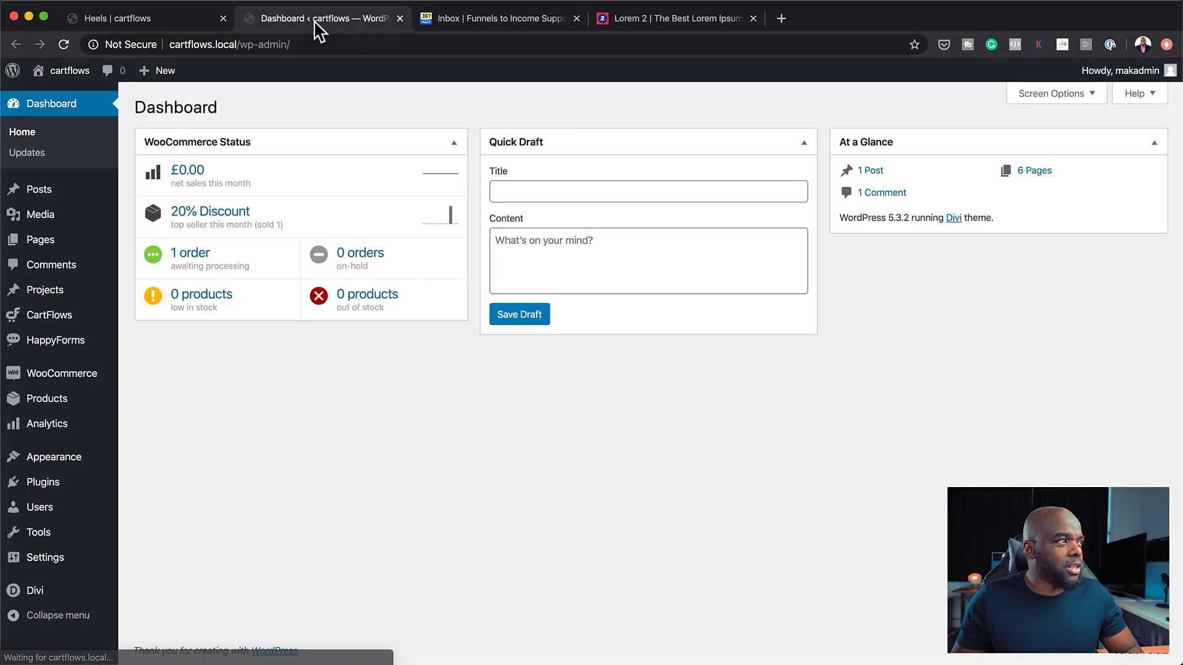
mouse_move(66, 428)
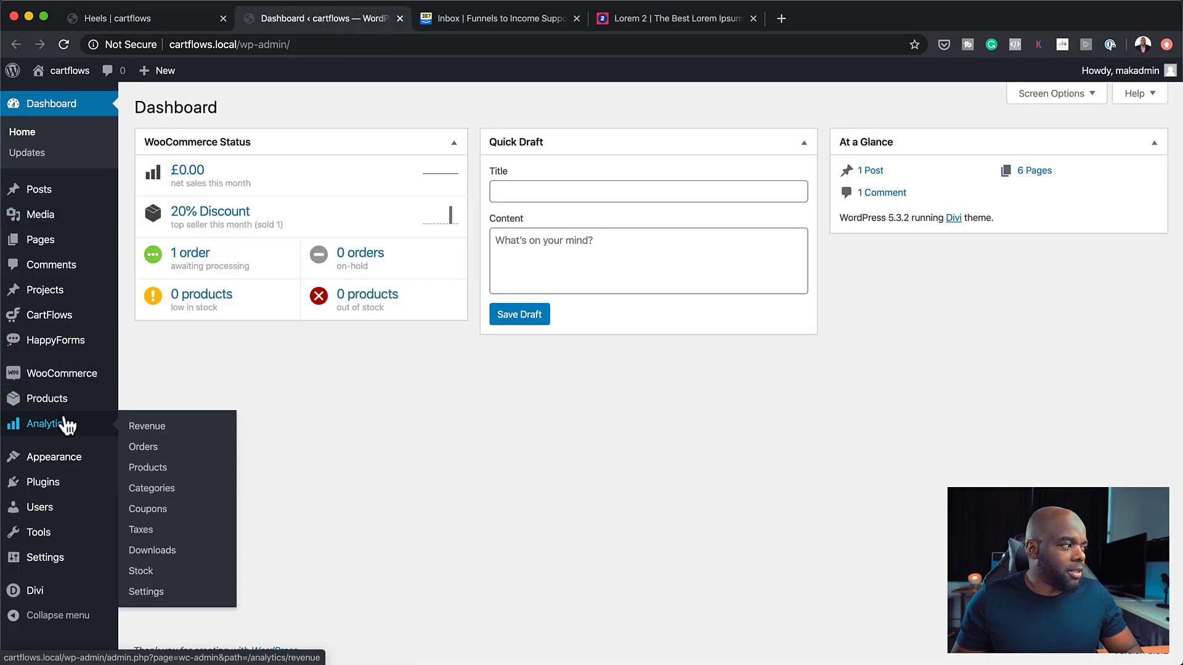
mouse_move(63, 404)
click(150, 409)
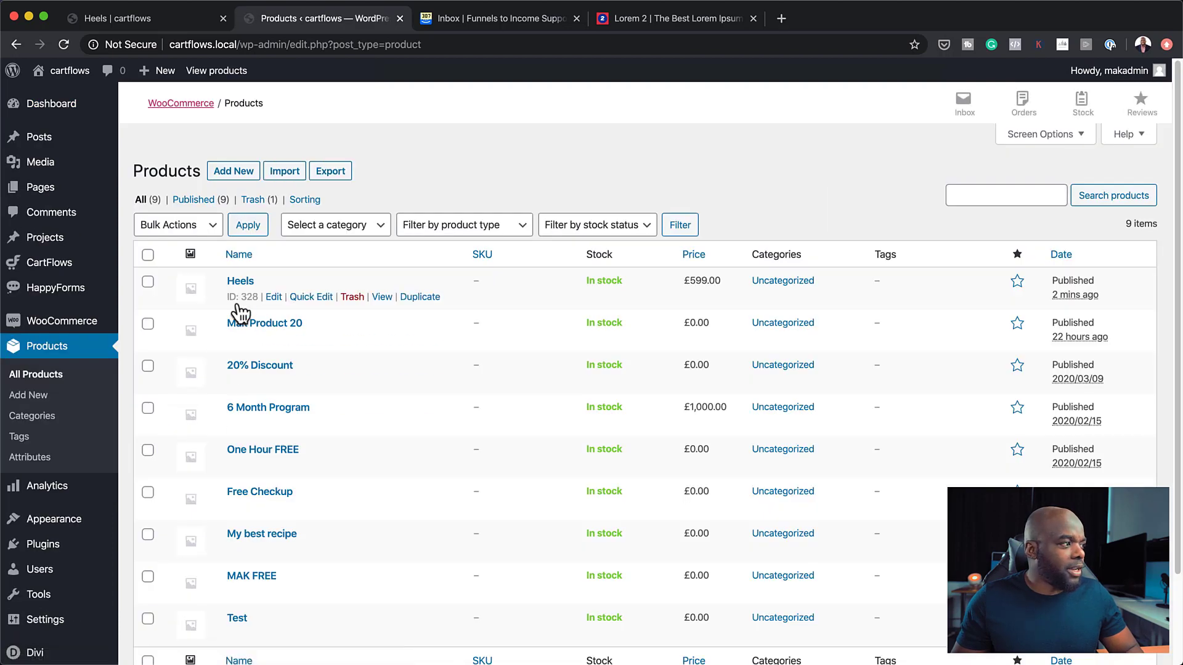
click(273, 297)
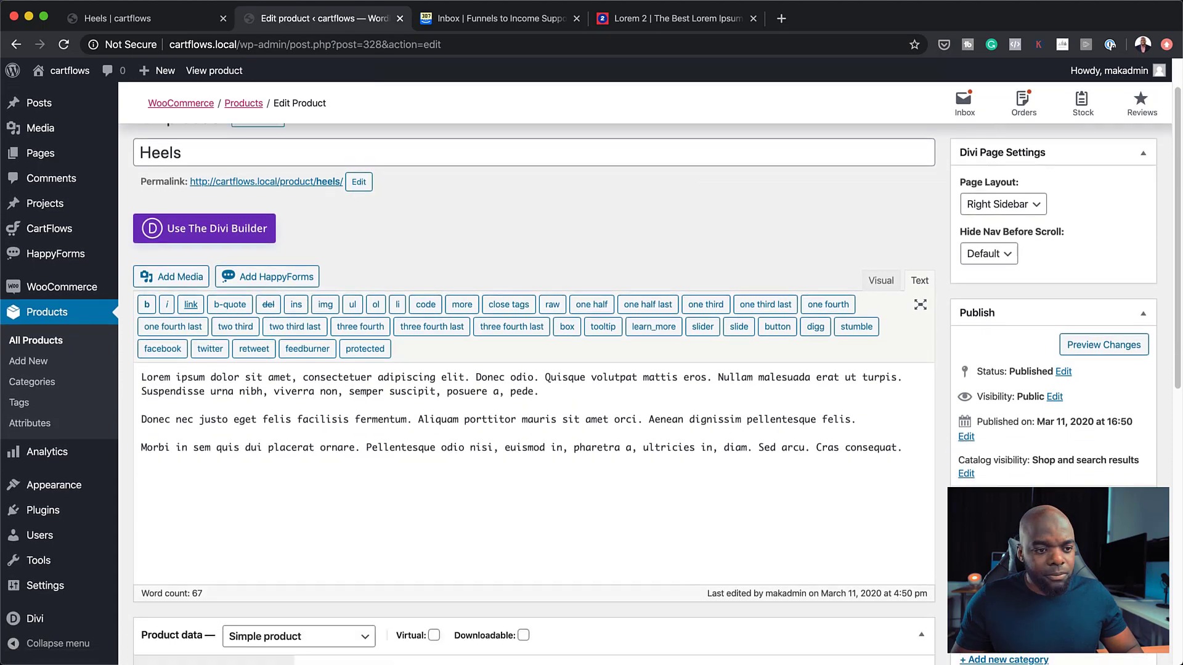
Set the Heels product image to fashion-1284496_1920.jpg from the media library.
scroll(534, 376, down, 5)
scroll(534, 394, down, 10)
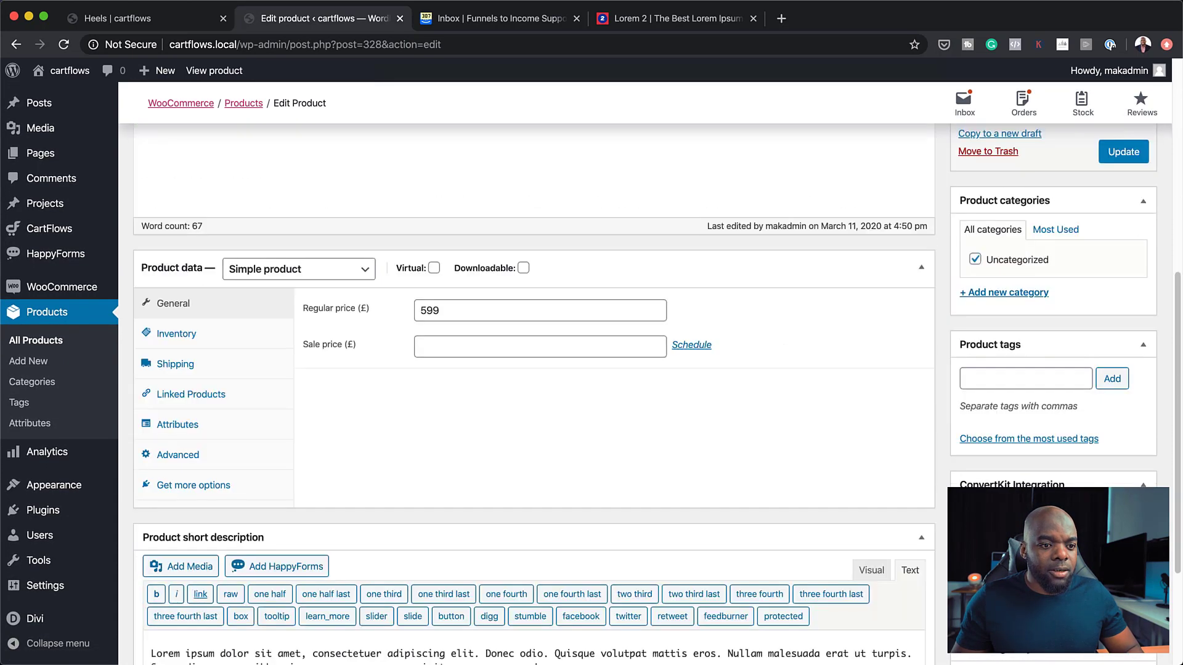
click(1001, 529)
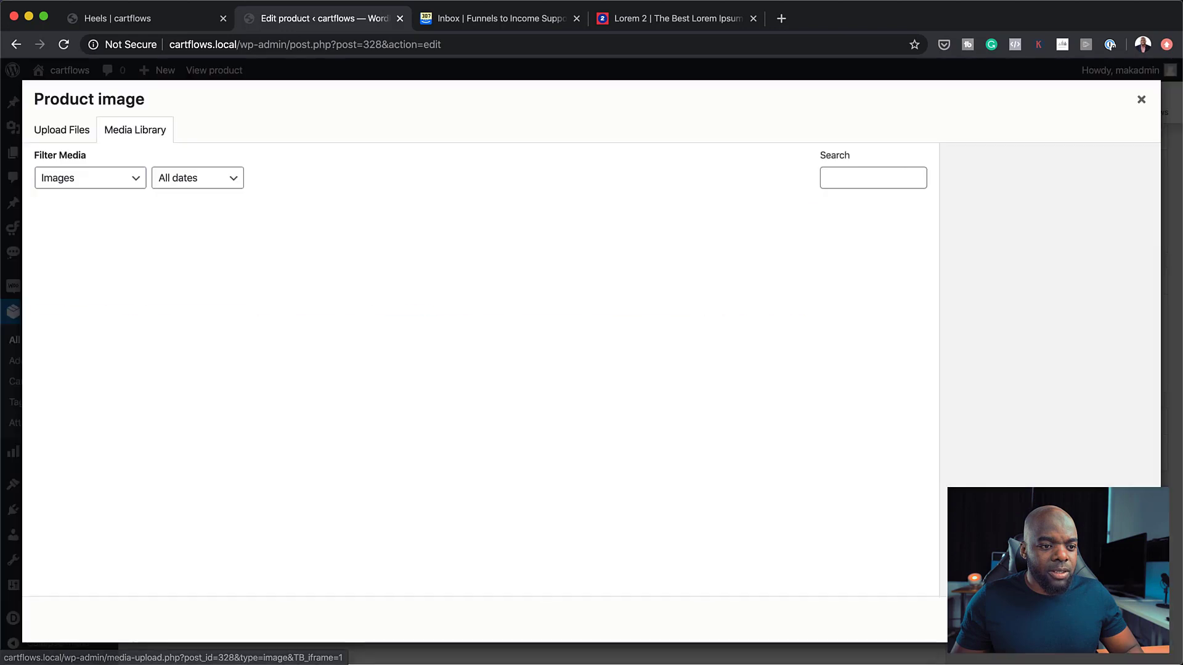
click(106, 253)
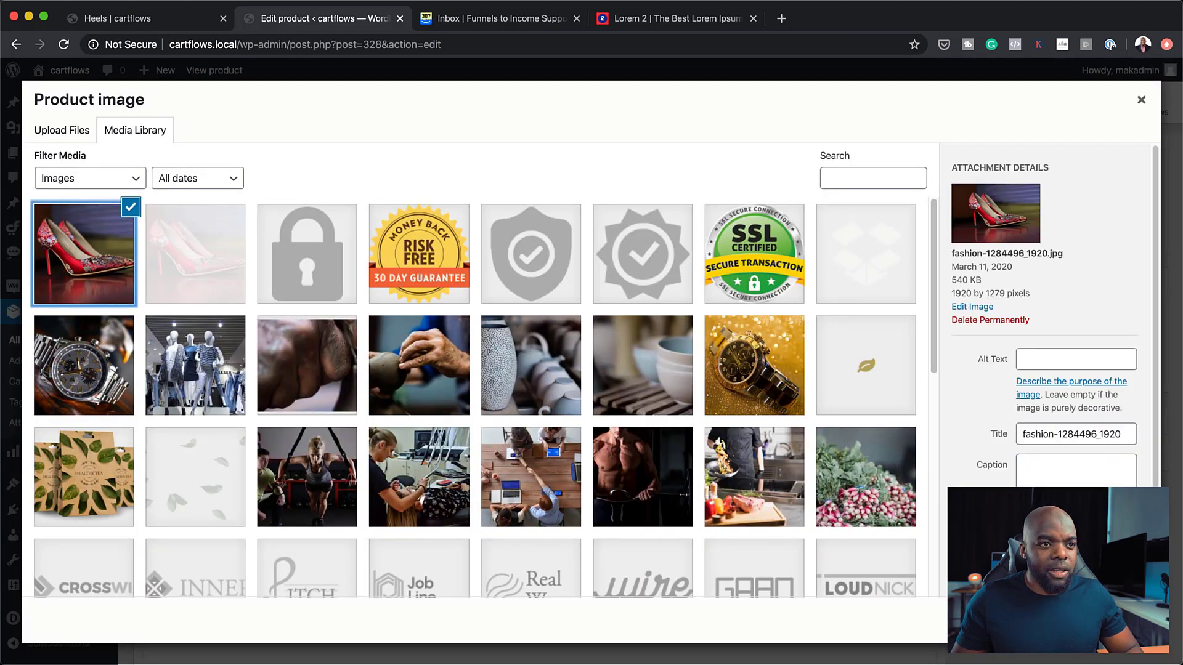
click(1103, 620)
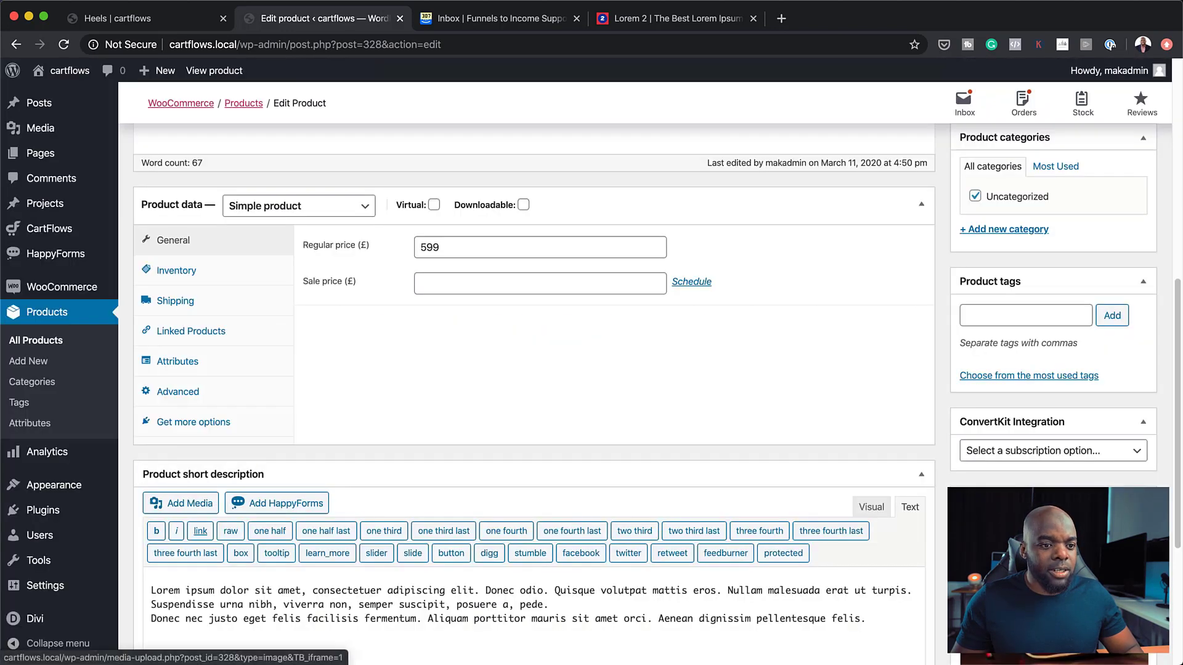
Update the Heels product with its new image, keeping the Right Sidebar page layout.
scroll(936, 446, up, 8)
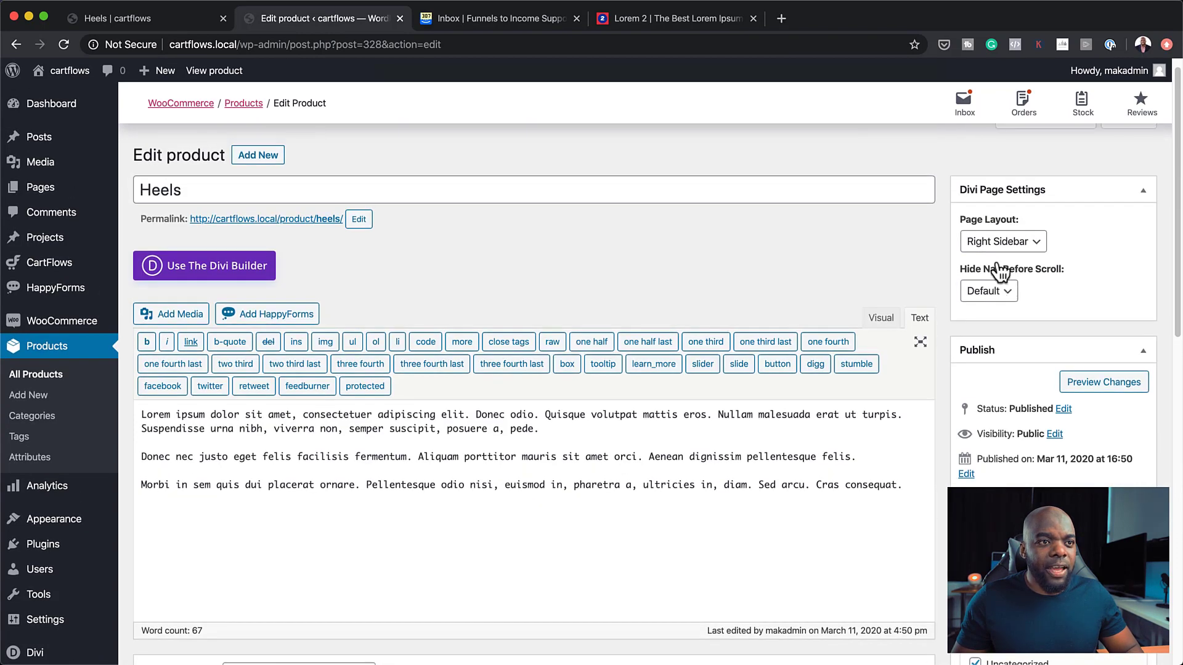
click(1017, 250)
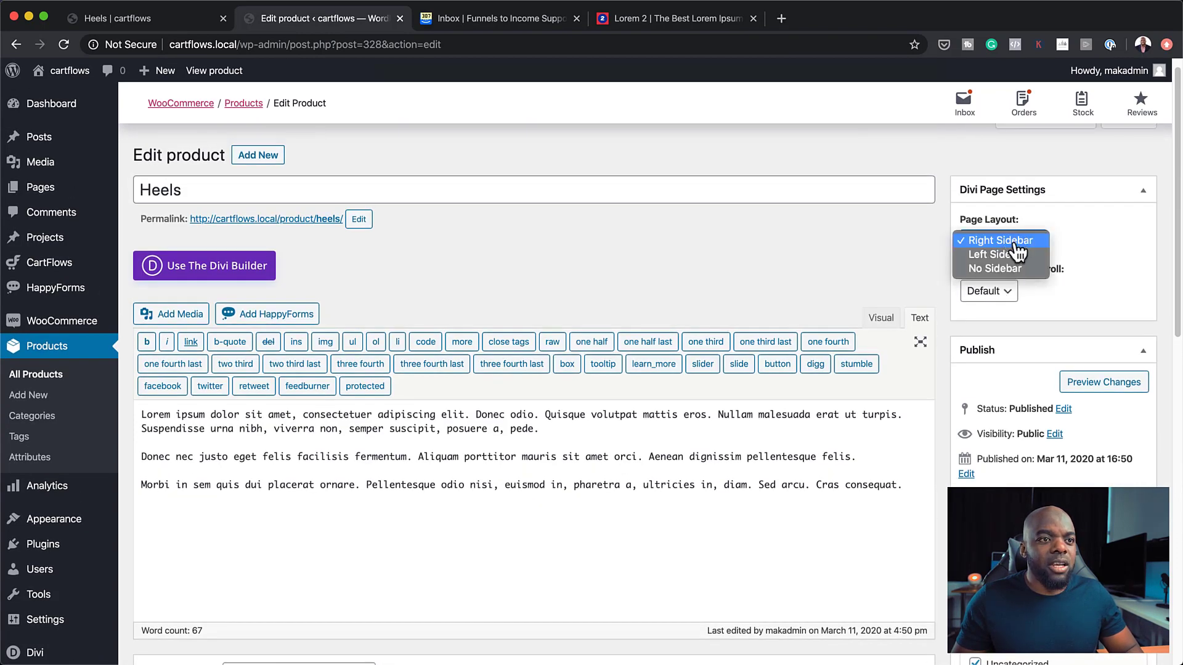
click(995, 269)
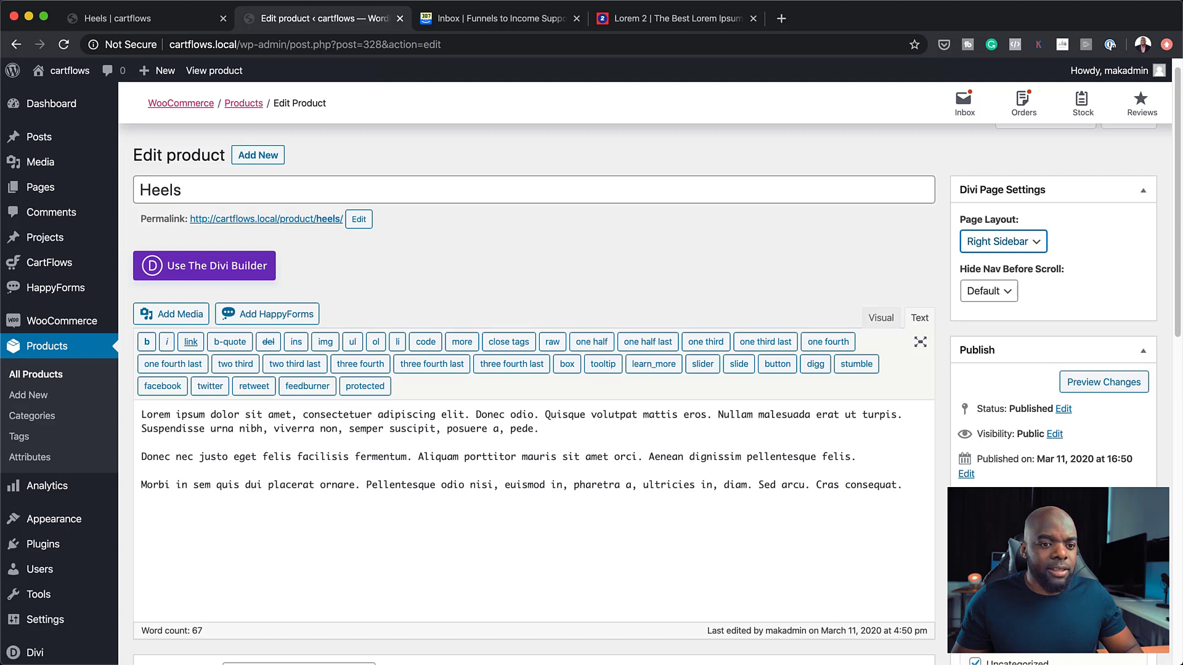
click(1126, 558)
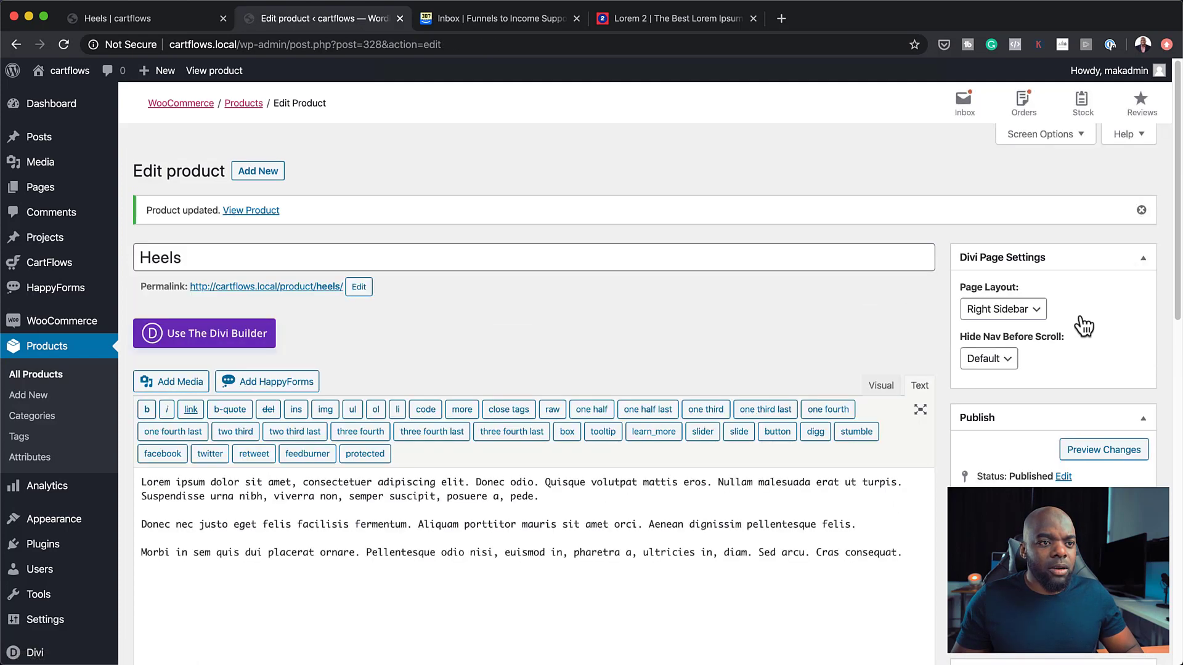
scroll(1067, 385, down, 10)
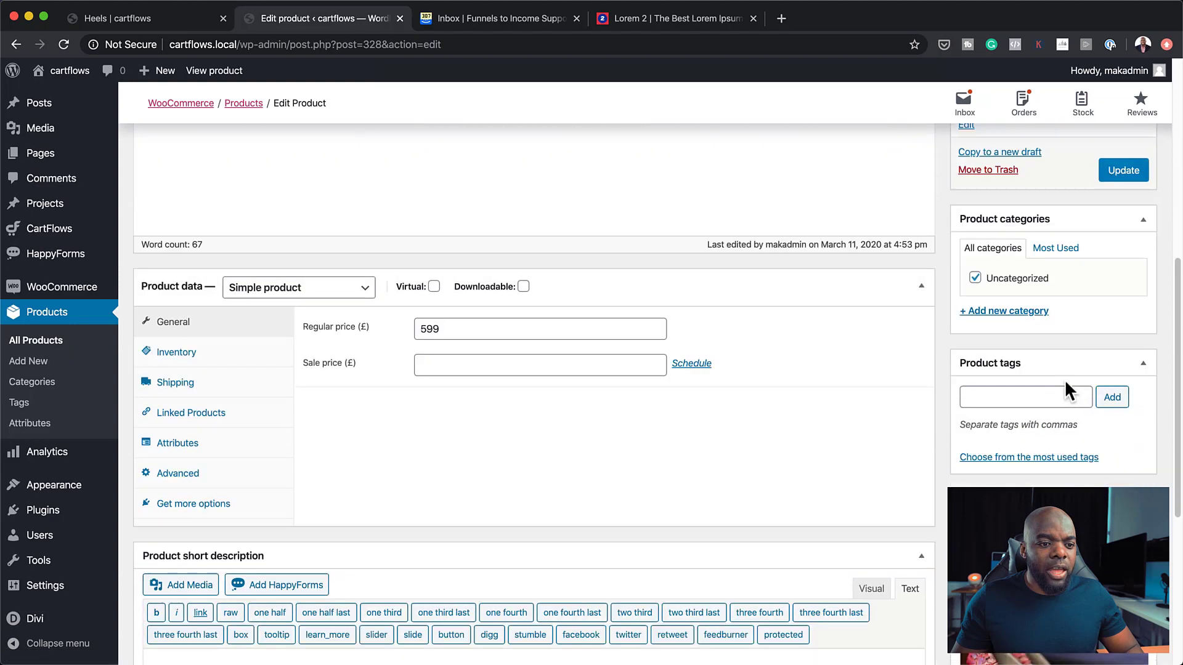
scroll(1065, 379, down, 7)
scroll(1064, 381, up, 10)
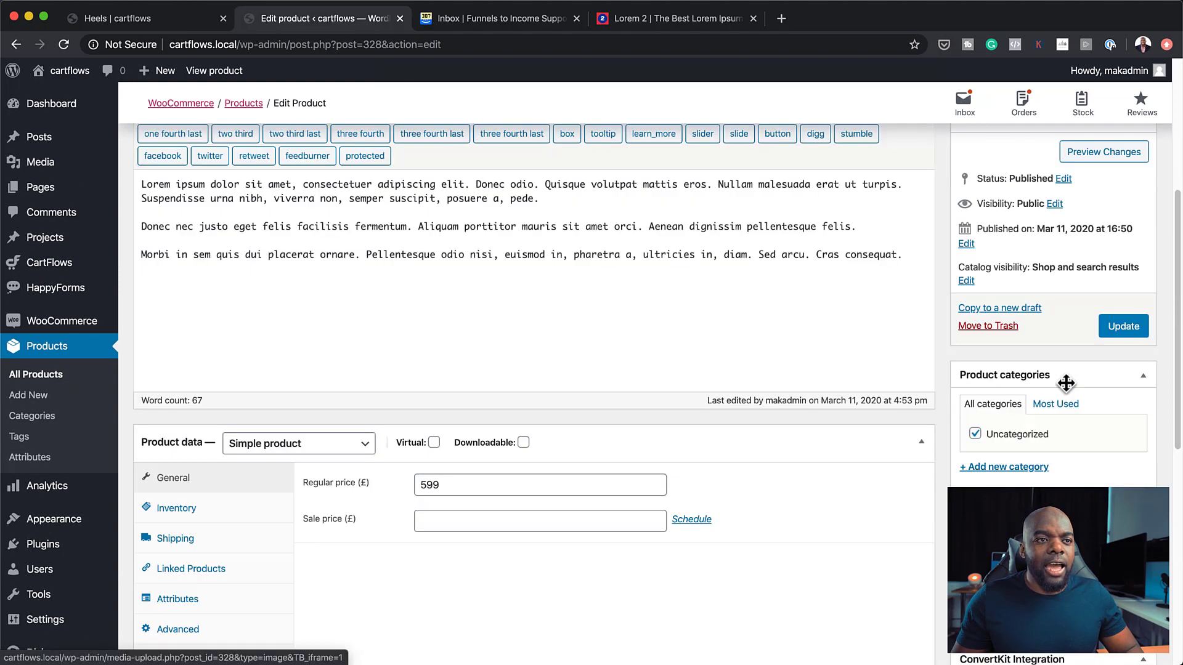
scroll(1066, 383, up, 5)
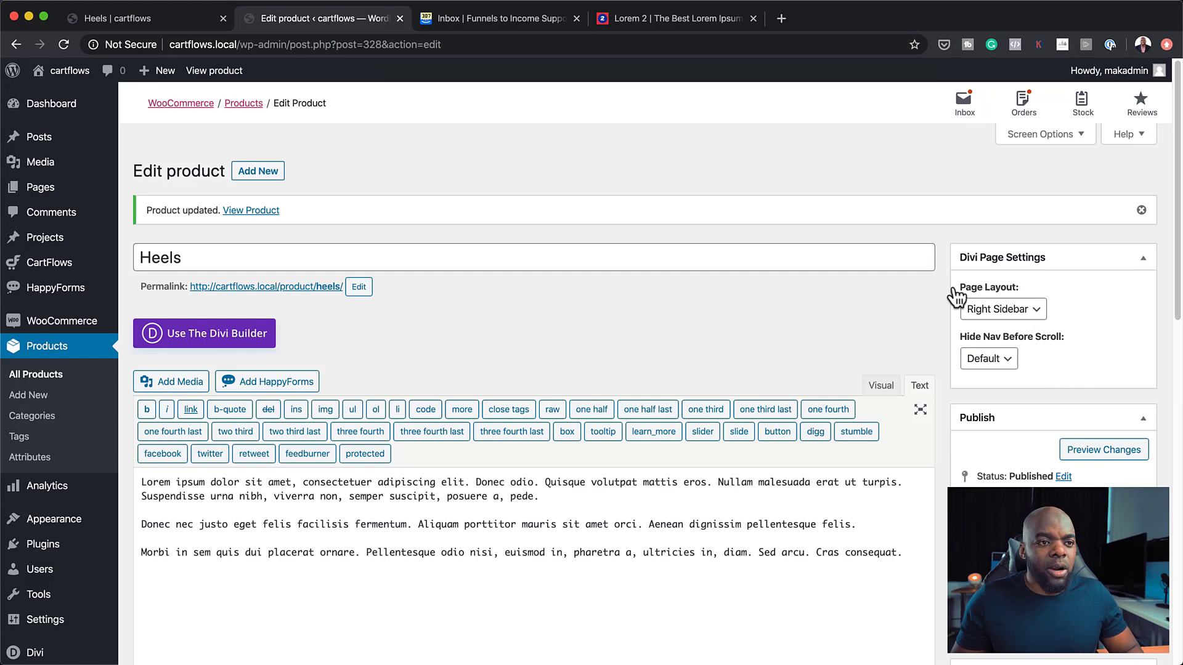
Reload the Heels page in the builder and add a Woo Images module for the Heels product to the three-fifths column.
click(185, 28)
click(63, 45)
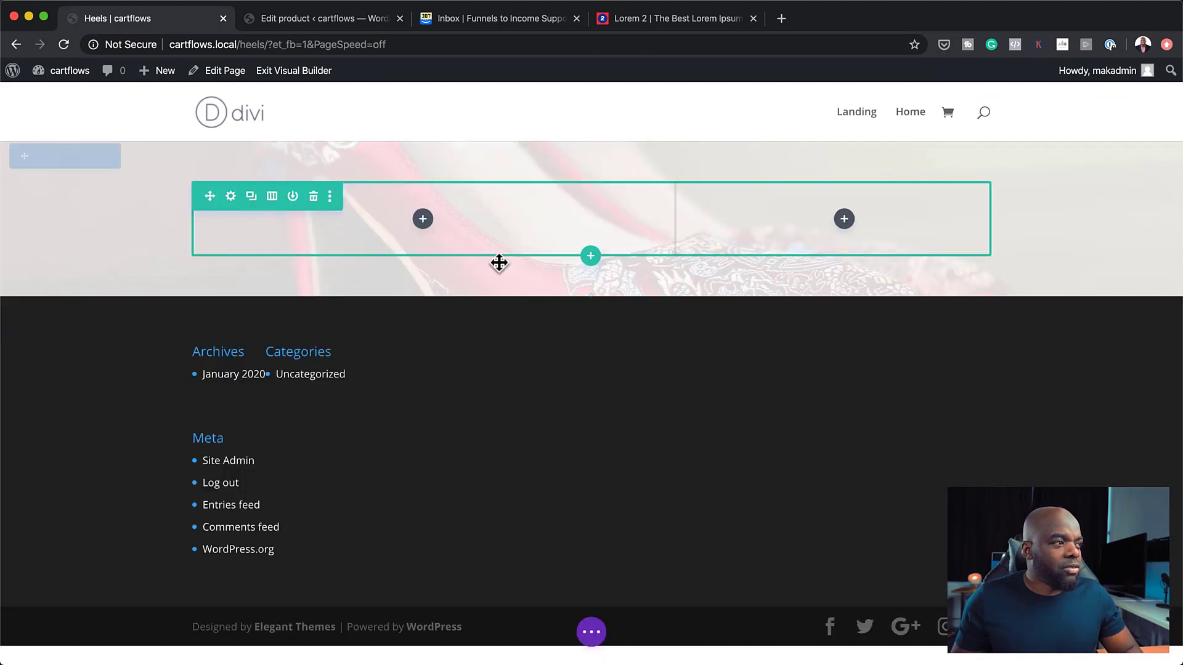
click(424, 220)
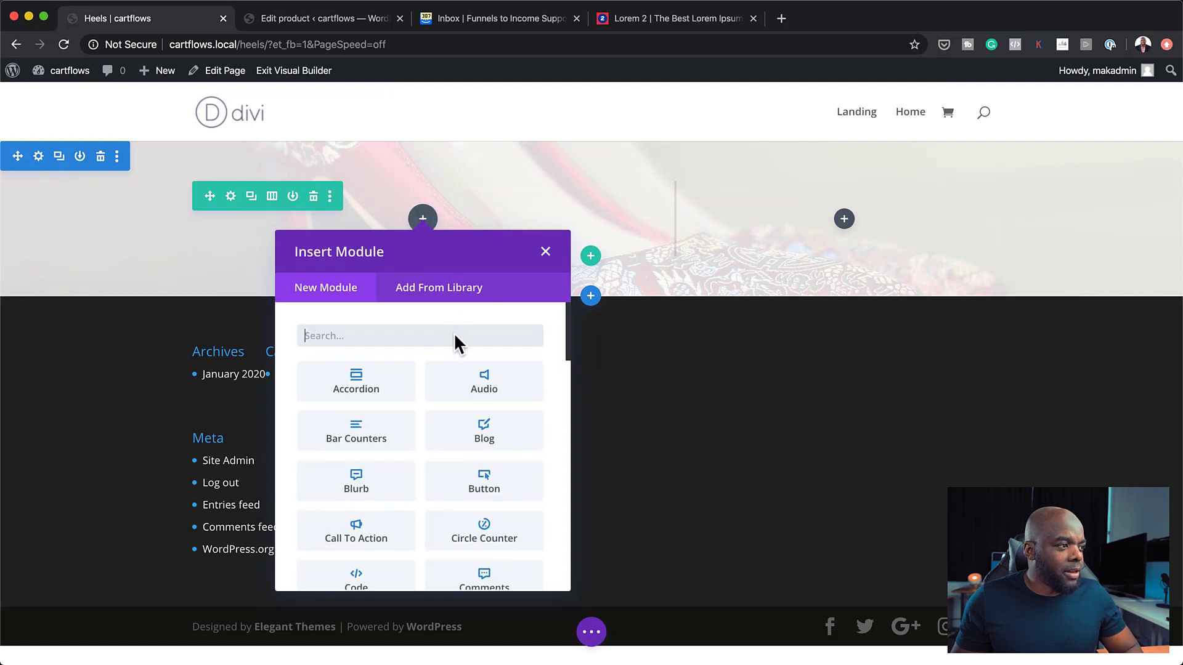
text(woo)
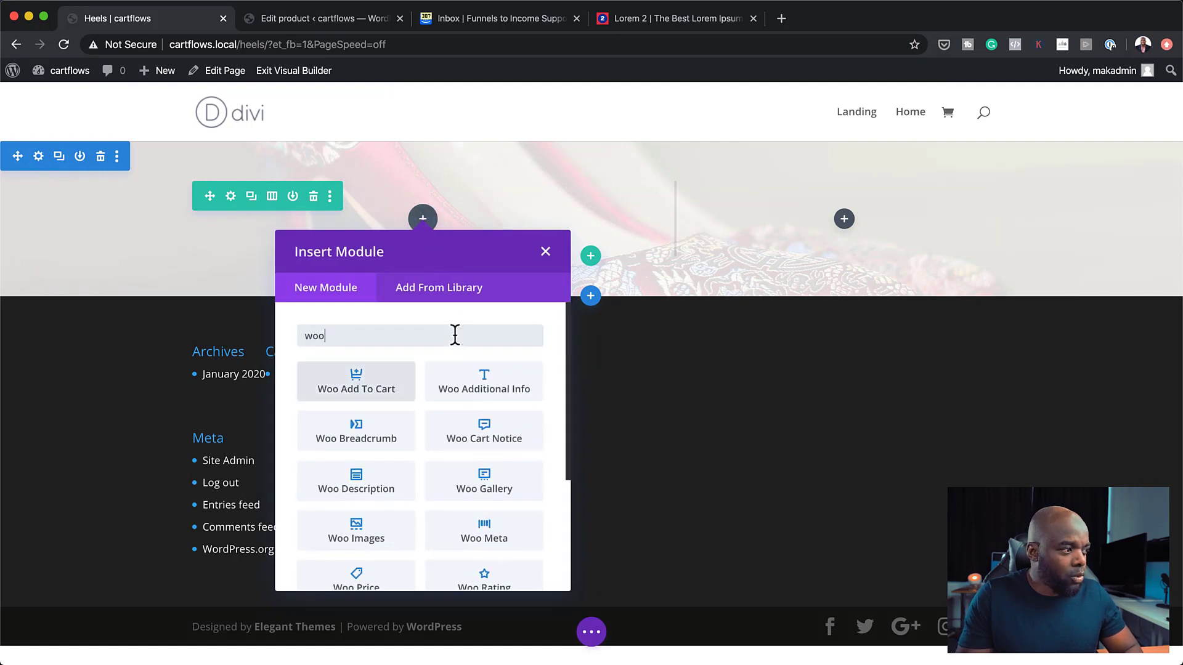
text( im)
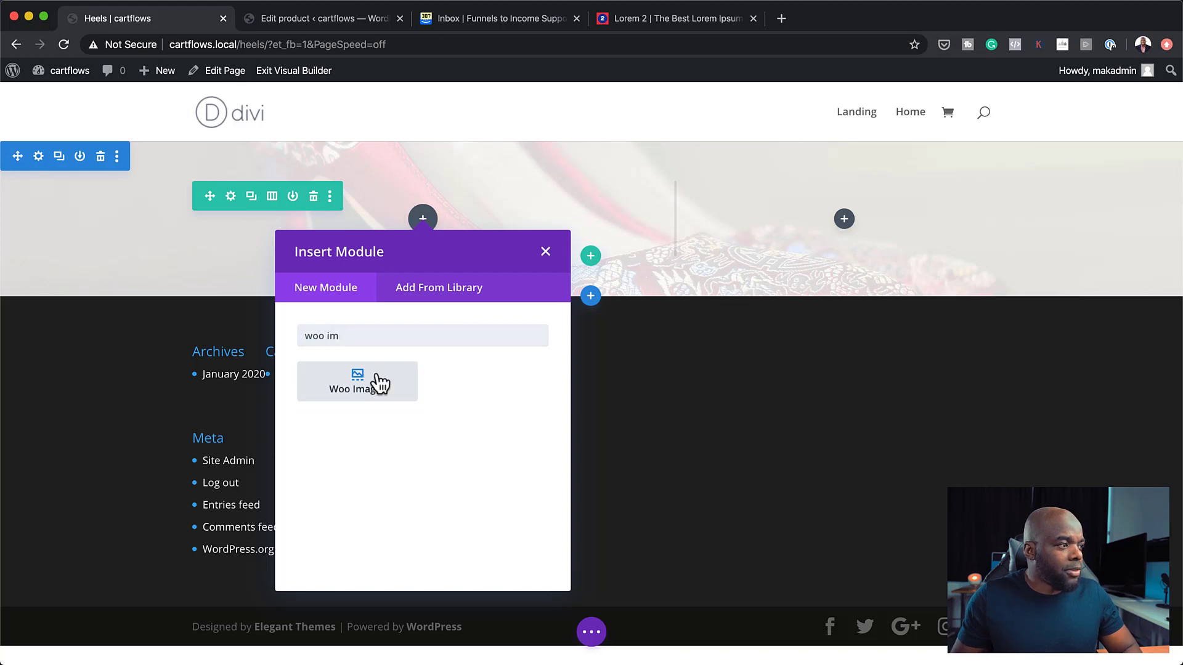
click(369, 382)
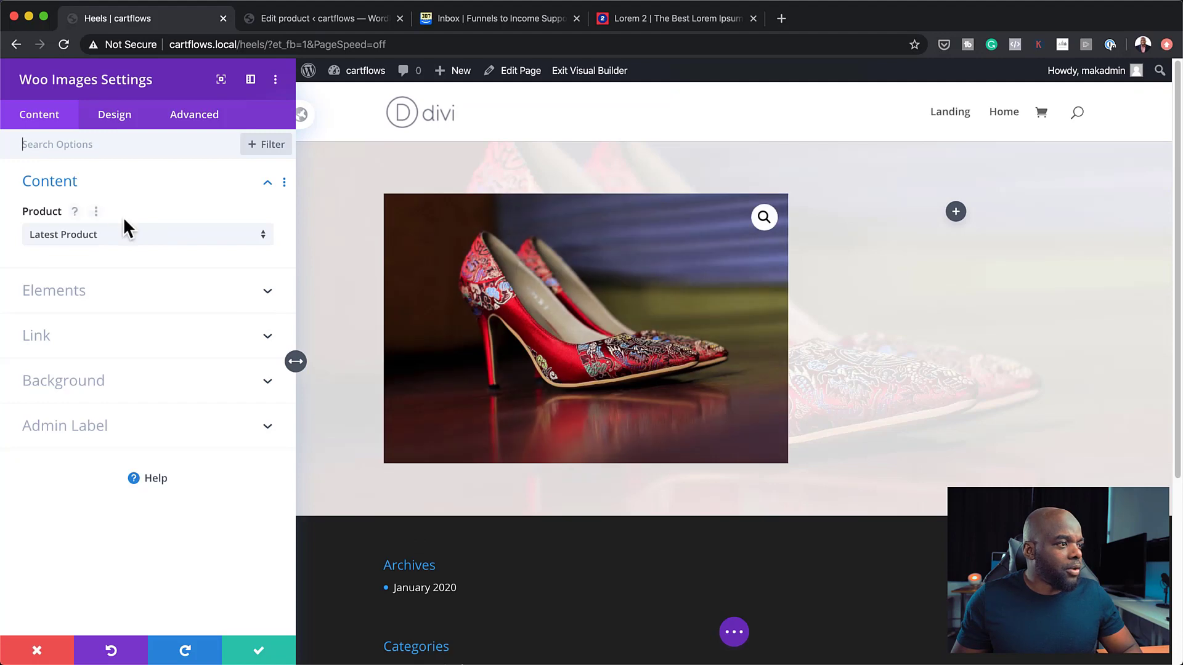
click(116, 242)
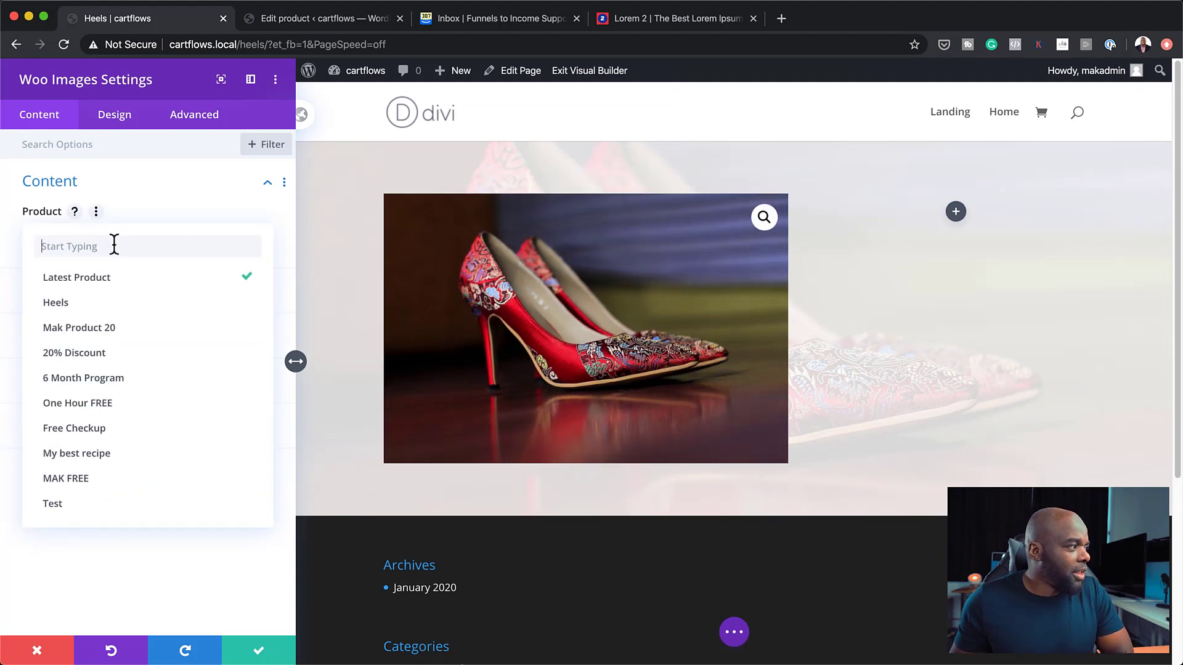
click(116, 311)
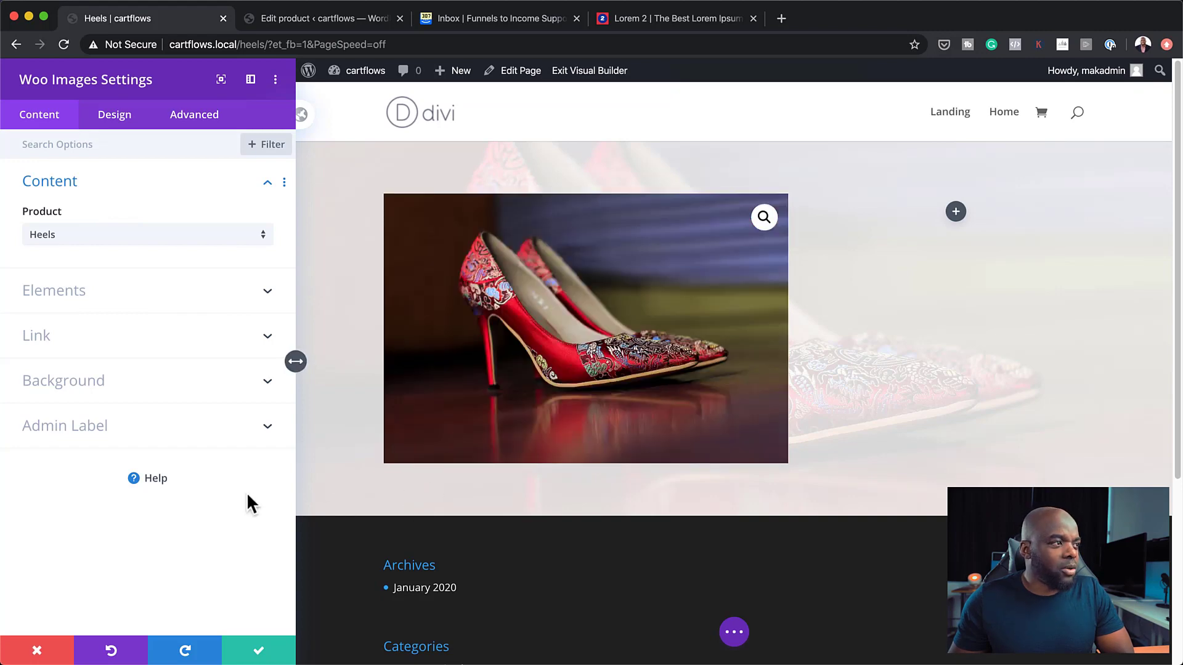
Round all four corners of the Heels product image to 10px and save the module.
click(130, 125)
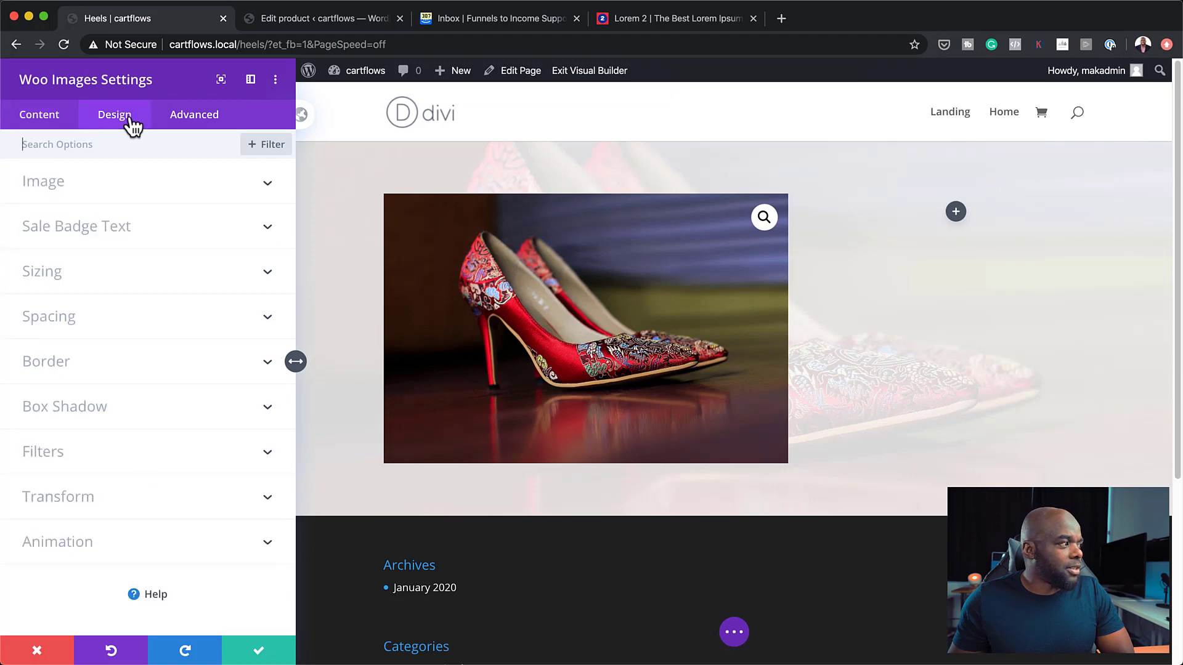
click(59, 368)
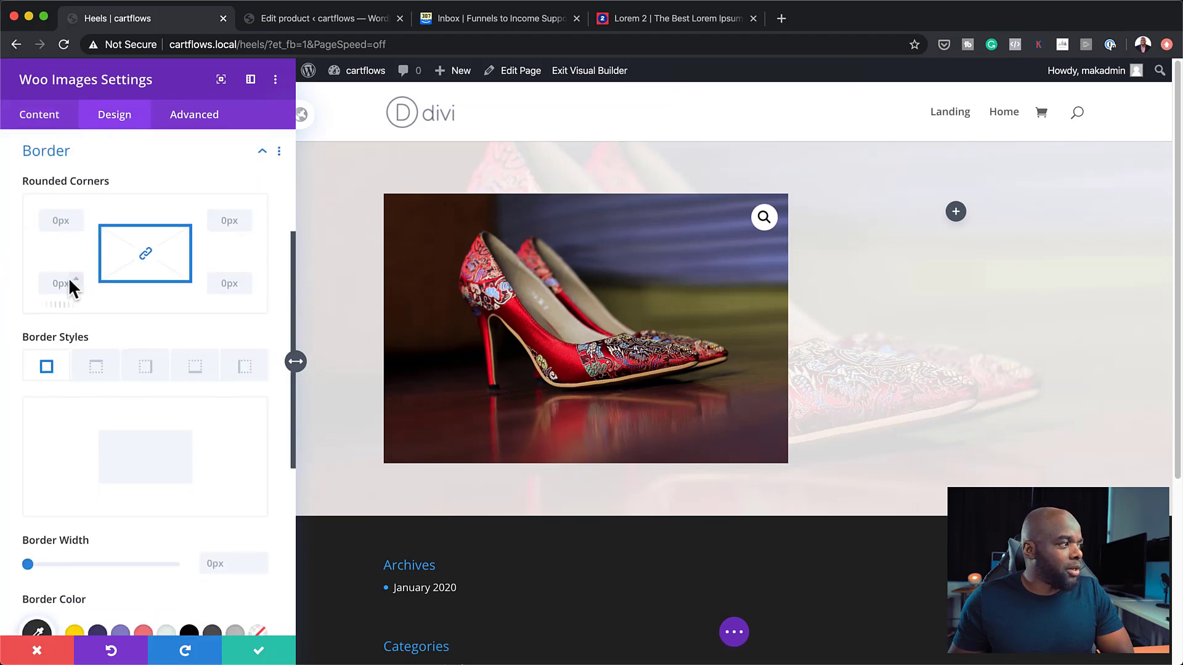
mouse_move(58, 301)
mouse_down()
mouse_move(76, 305)
mouse_move(63, 306)
mouse_up()
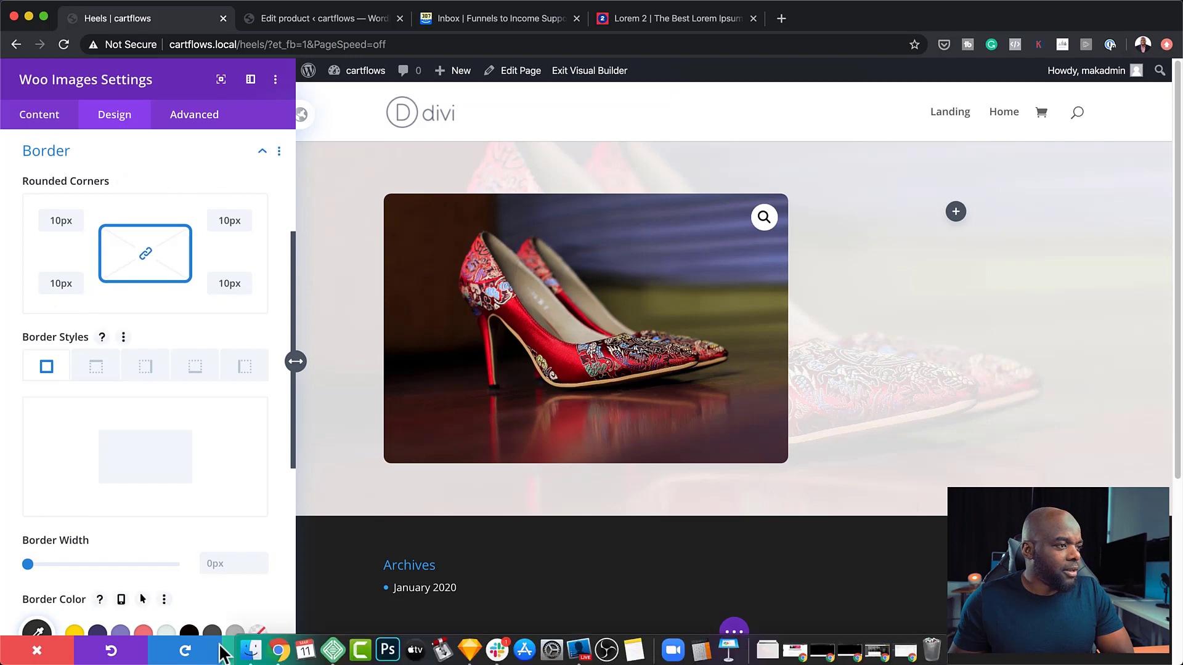
click(258, 652)
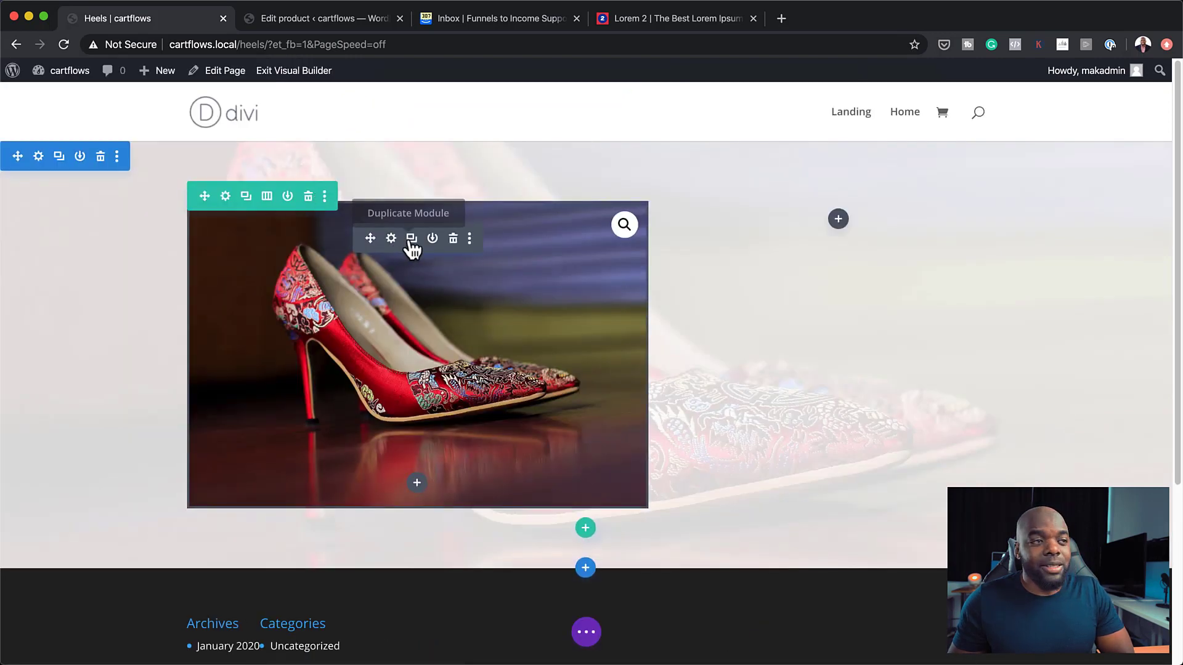
Add a Woo Title module below the product image and set its product to Heels.
click(417, 484)
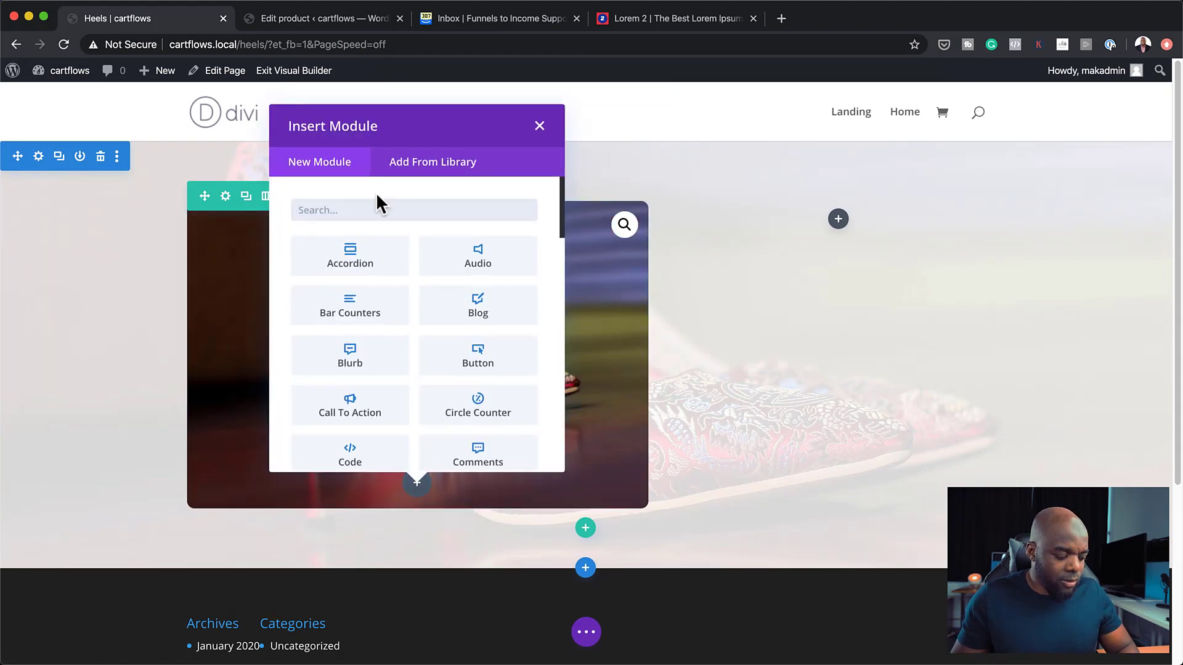
text(woo t)
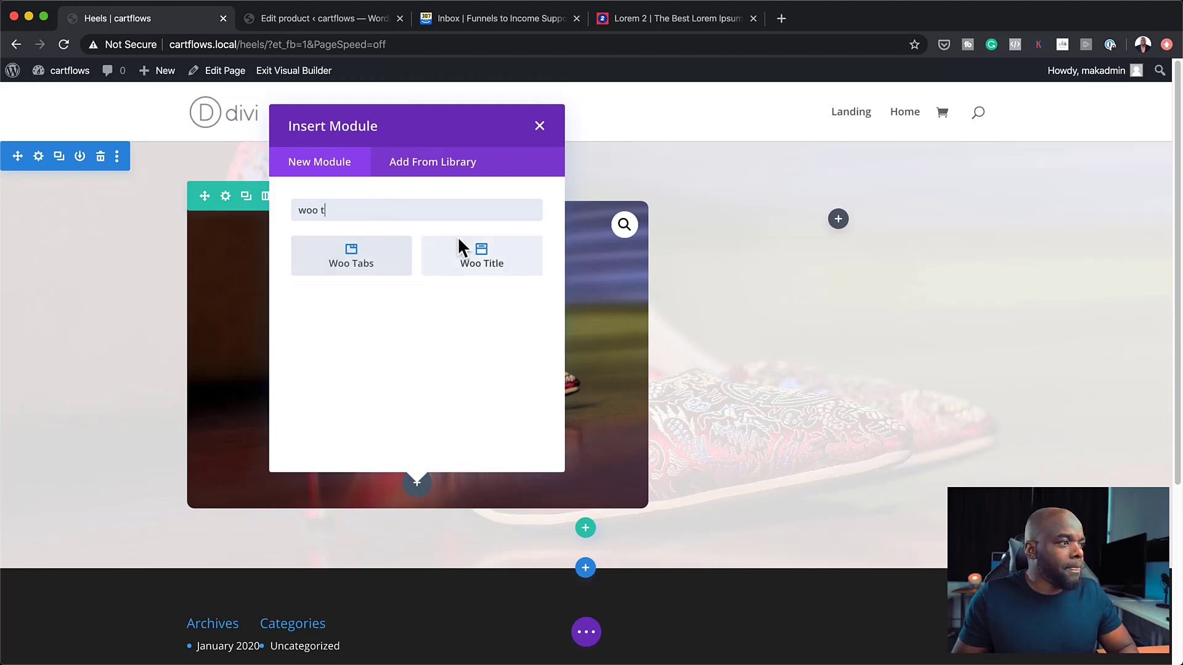
click(482, 265)
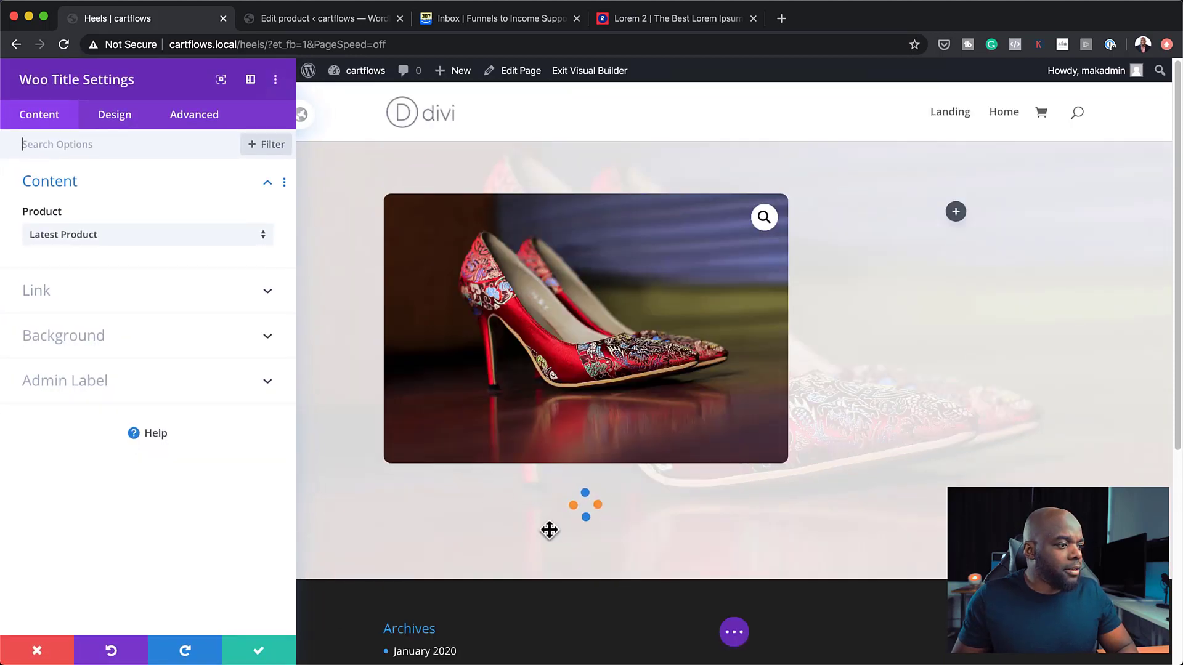
click(216, 241)
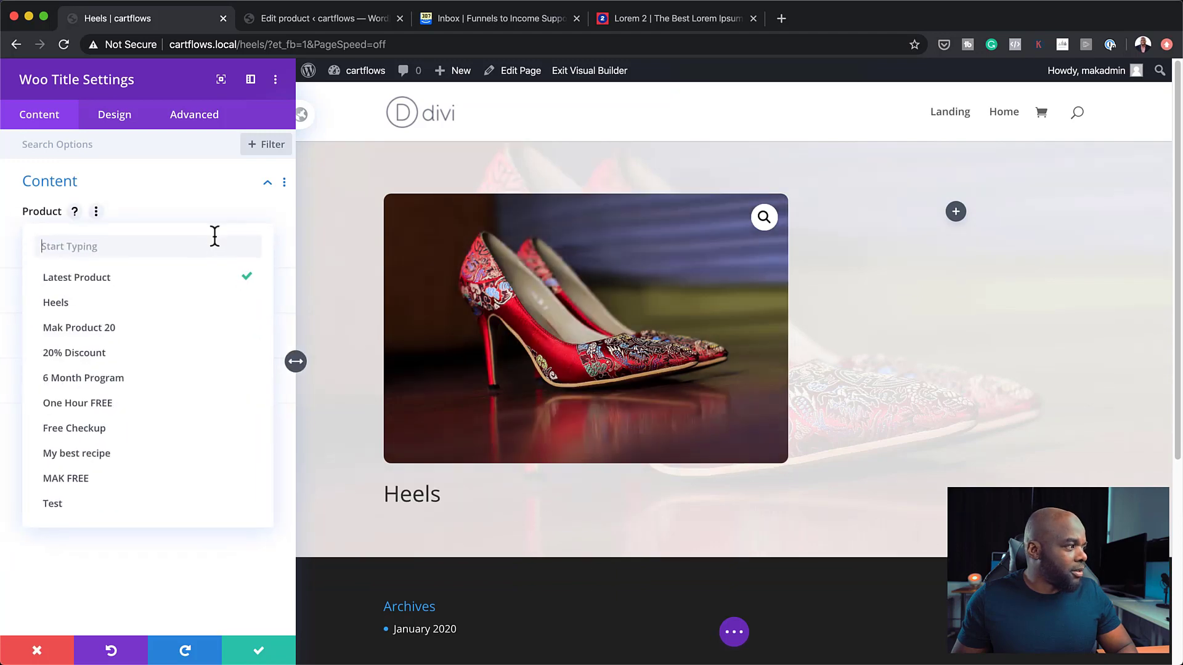
click(163, 305)
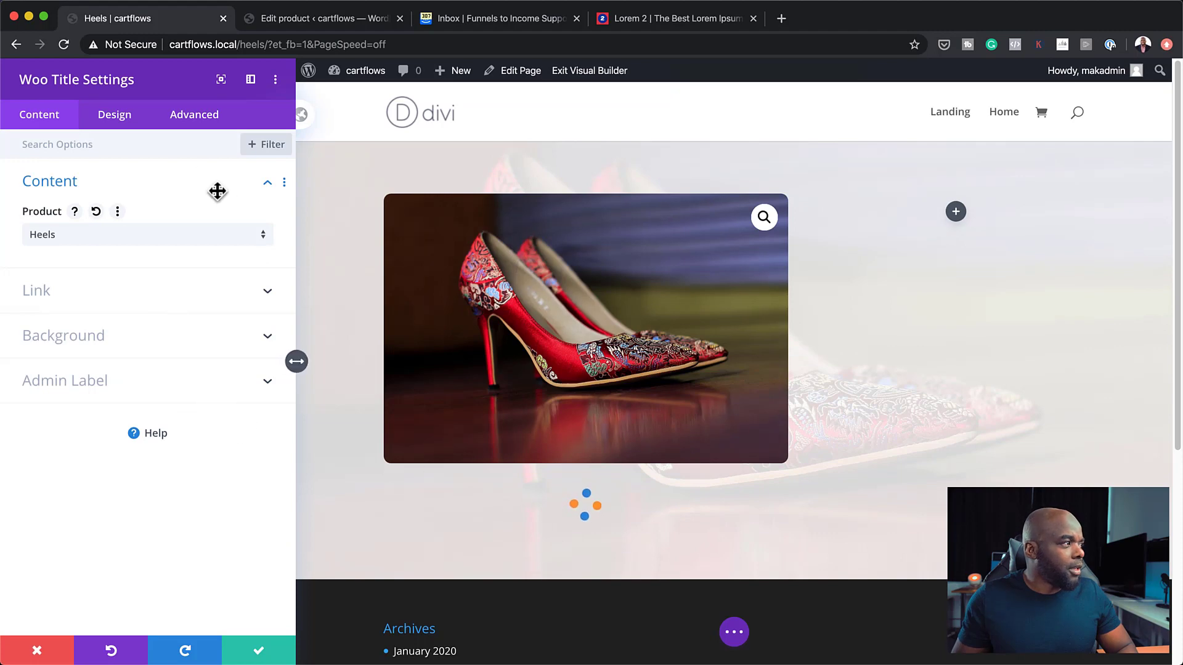
Set the Heels title's font to Playfair Display.
click(121, 123)
click(85, 193)
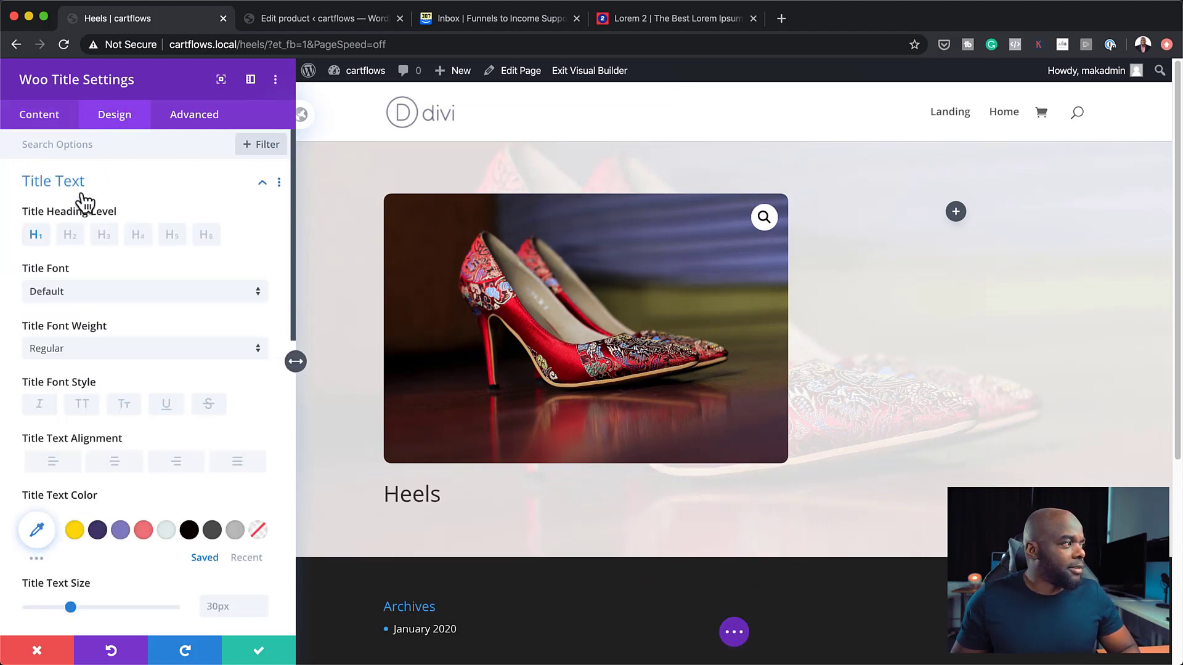
click(96, 303)
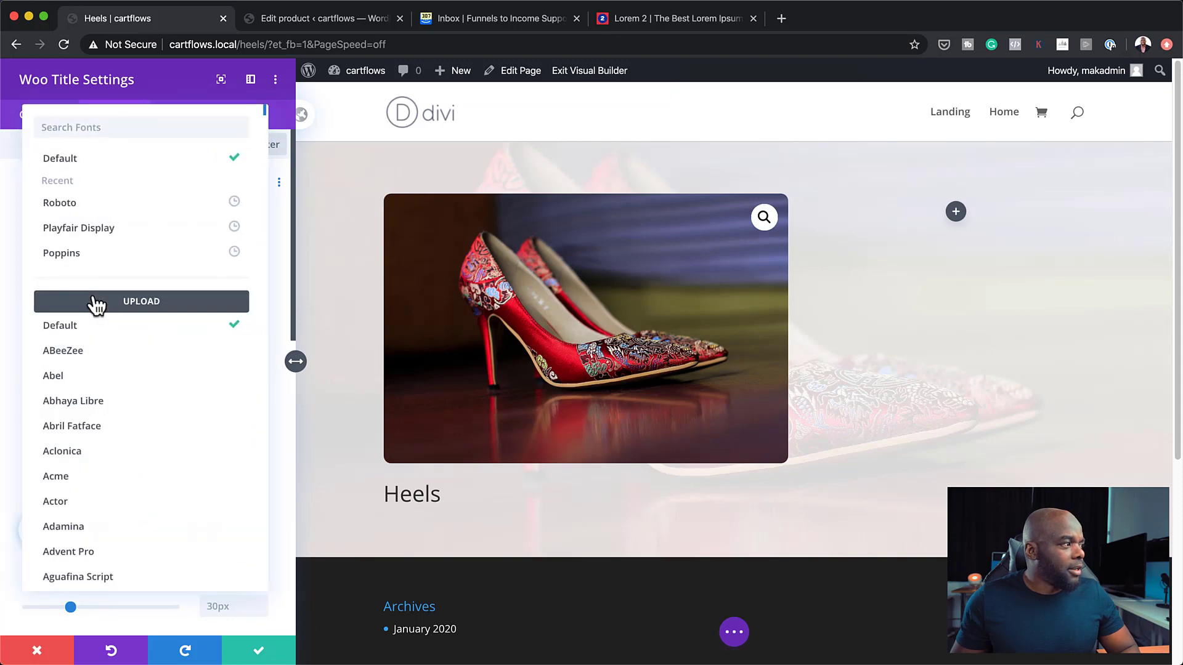
click(101, 234)
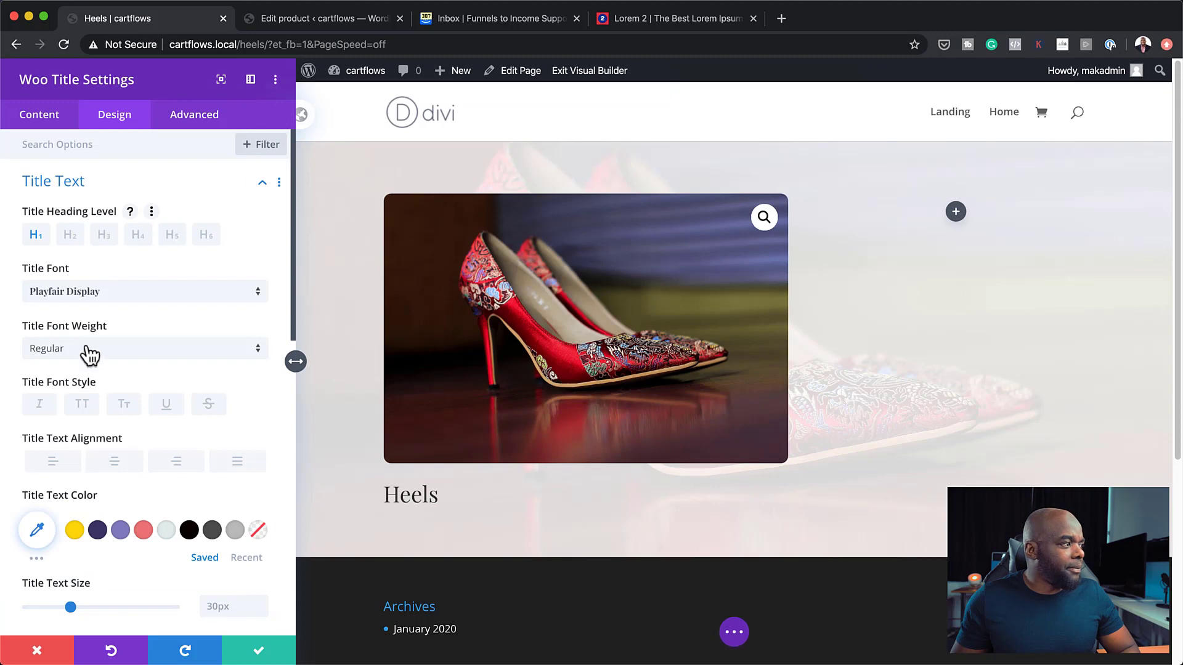
Try the Bold font weight on the Heels title and return it to Regular.
click(87, 349)
click(111, 393)
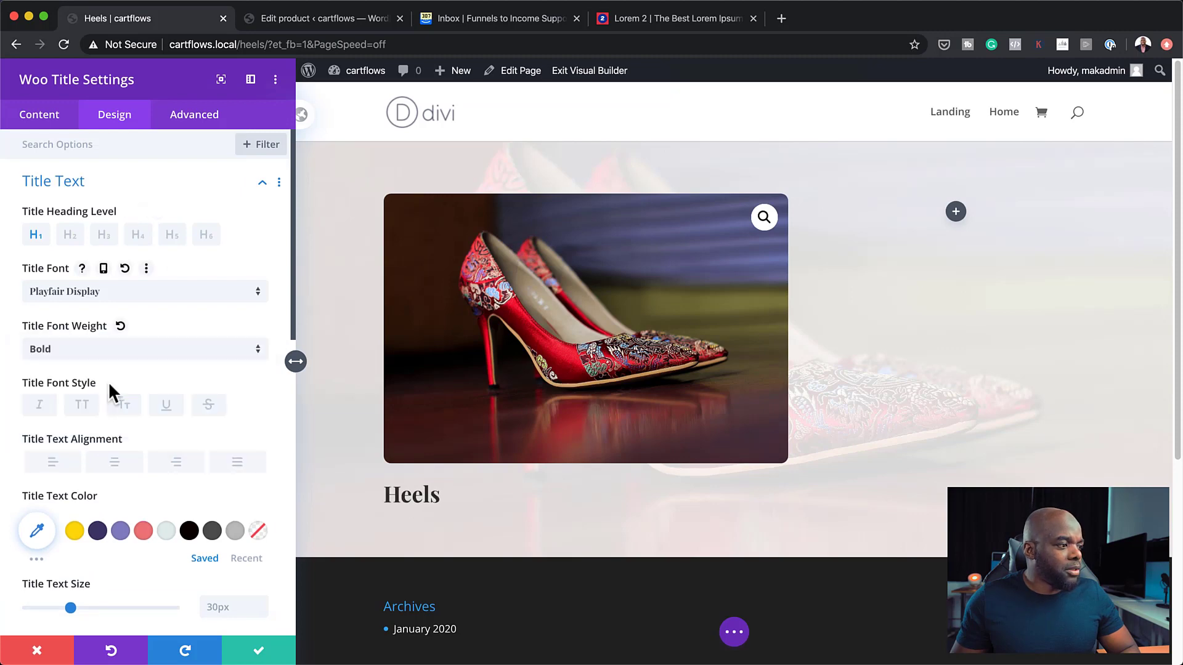
click(113, 351)
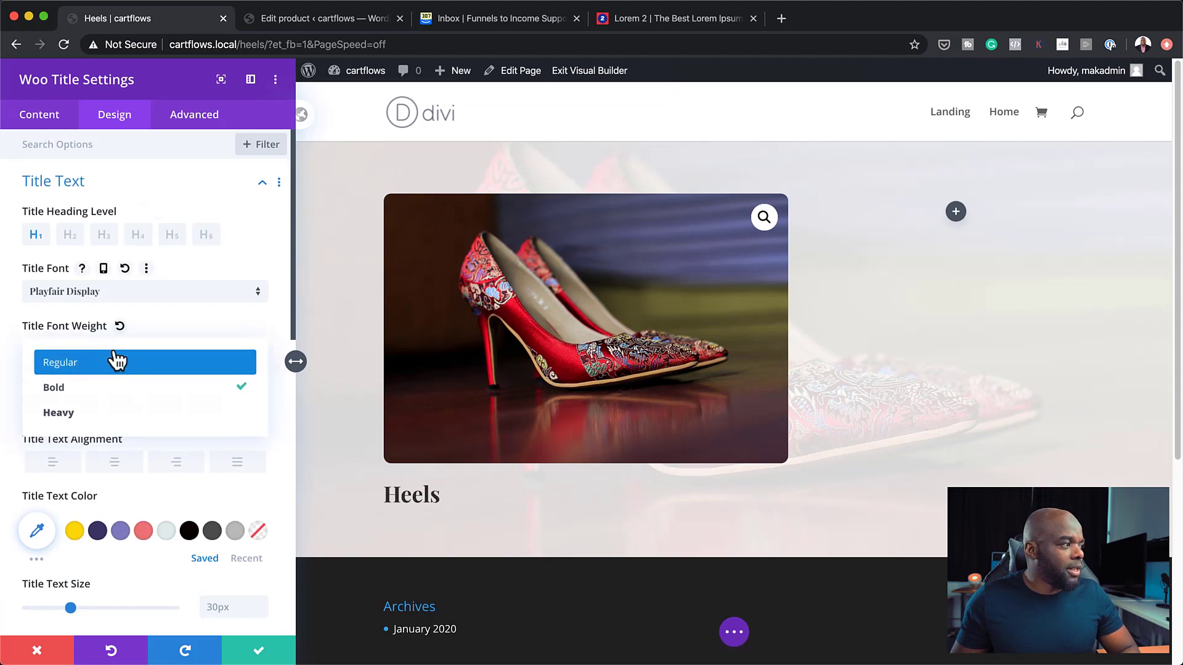
click(115, 366)
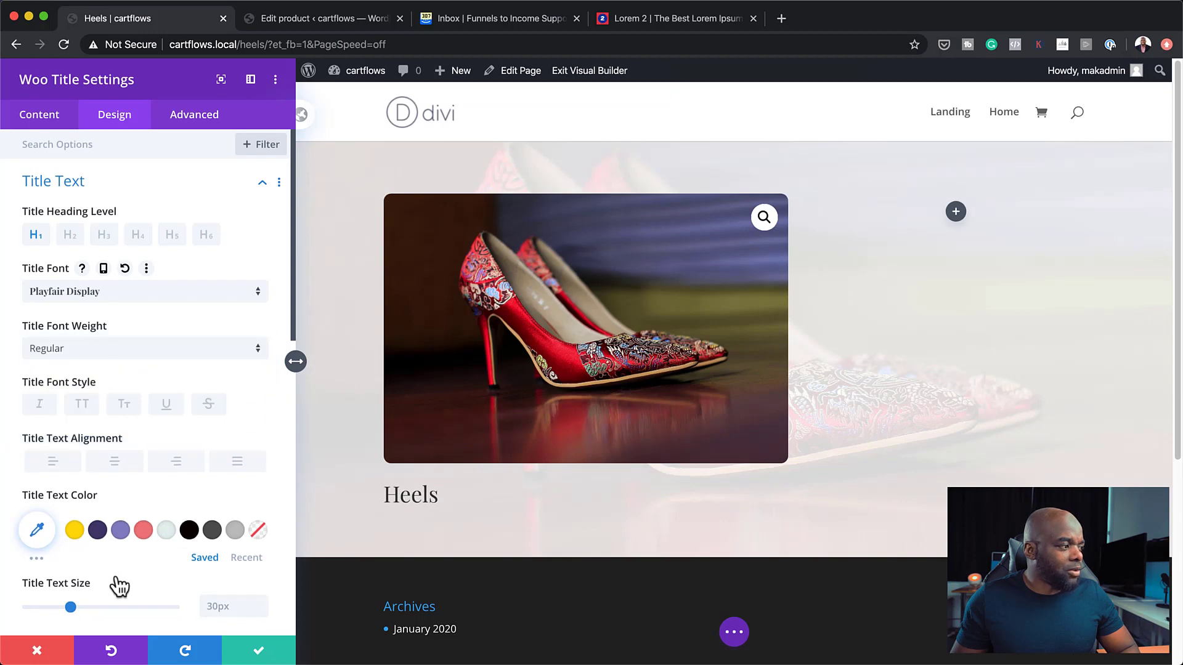
Style the Heels title in the saved dark purple at 60px and move the saved module above the product image.
click(97, 530)
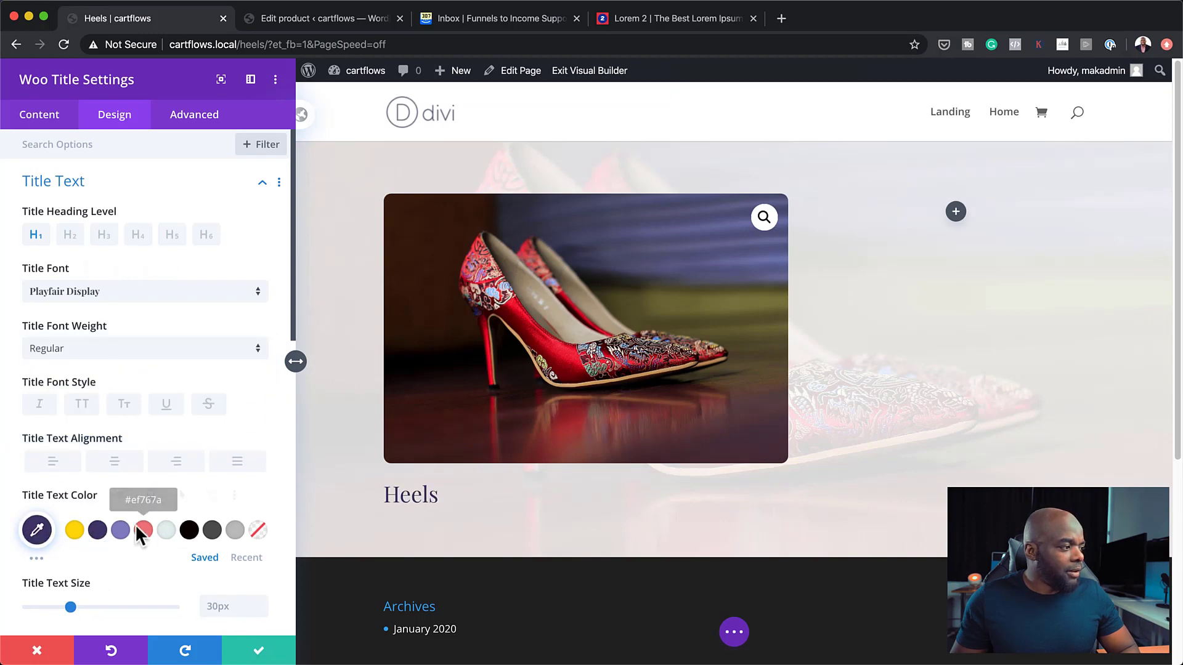
scroll(153, 564, down, 2)
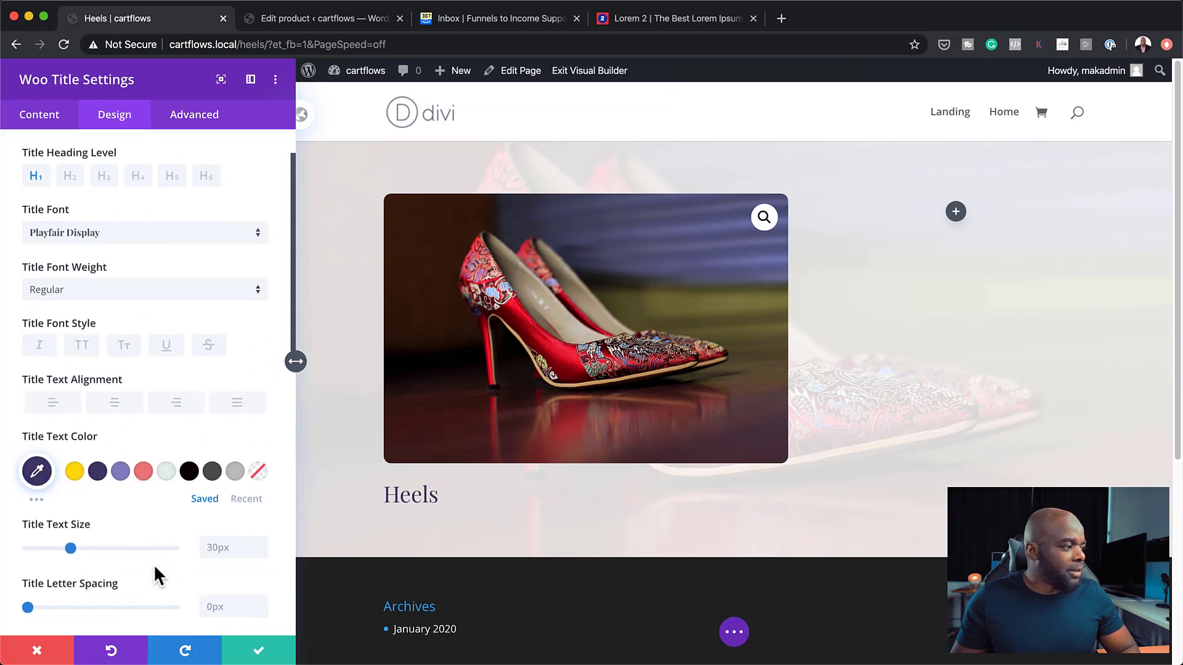
drag(76, 548, 117, 562)
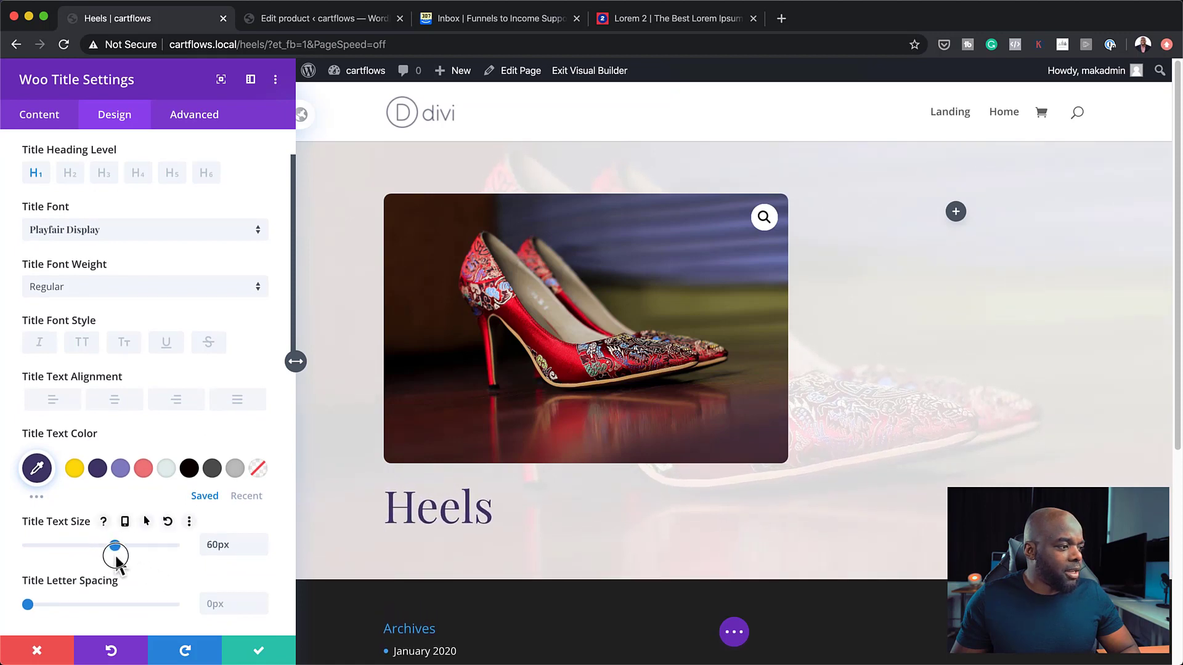
click(263, 656)
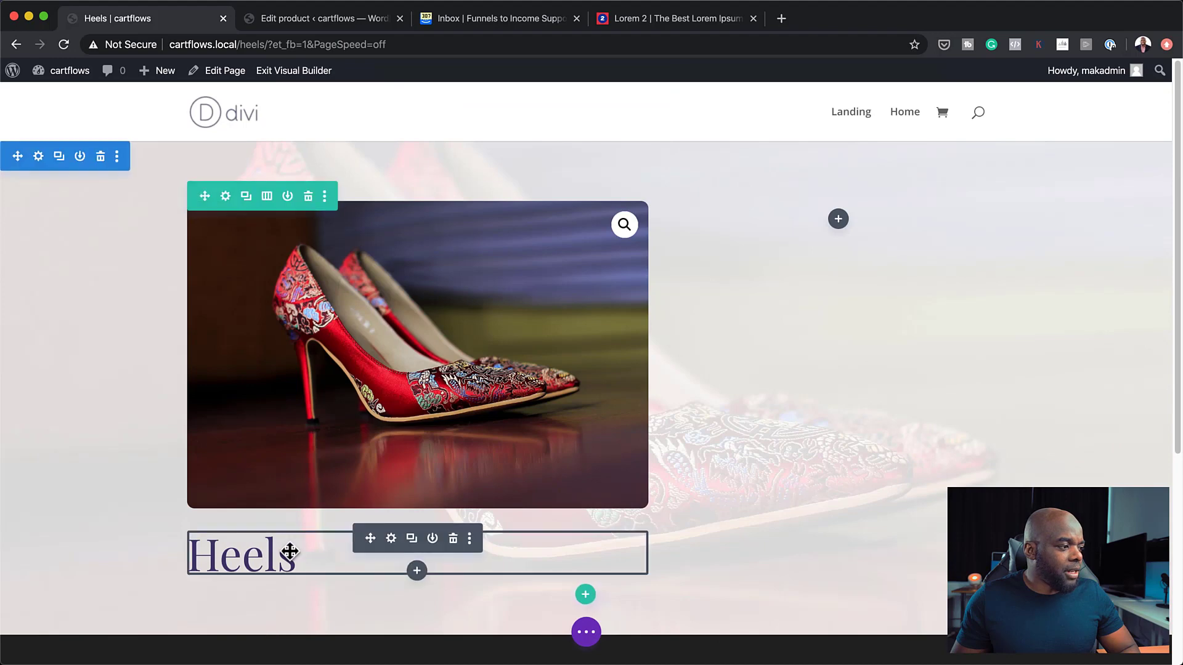
drag(371, 540, 372, 198)
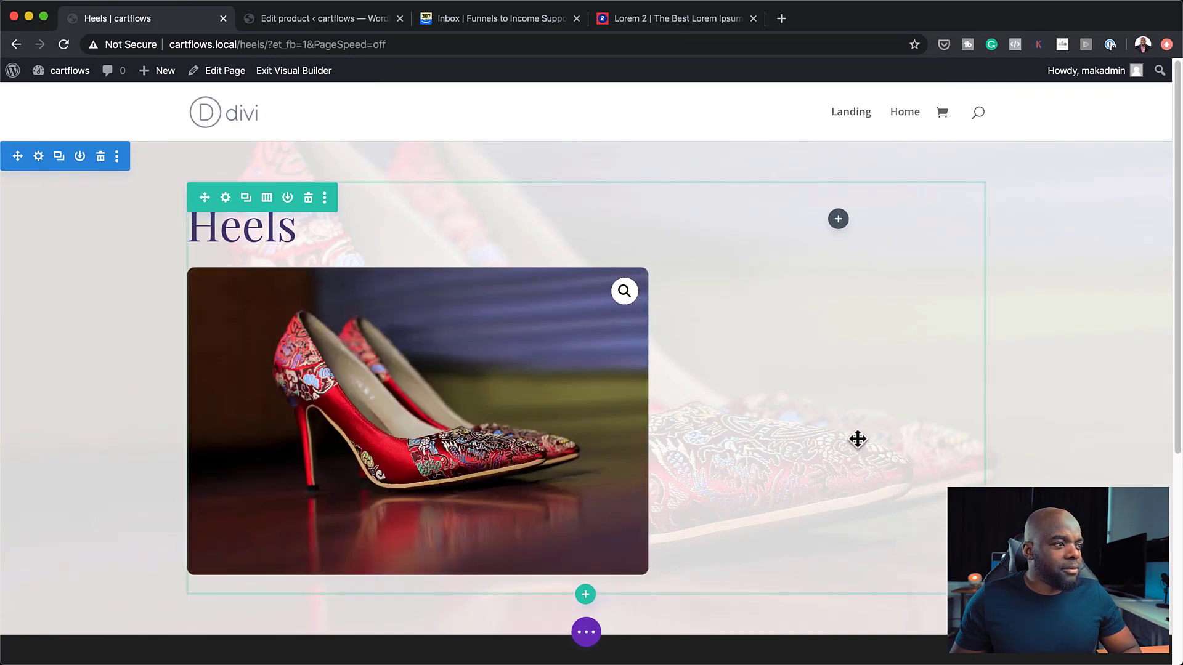
Add a Woo Description module to the empty column beside the product image.
click(838, 219)
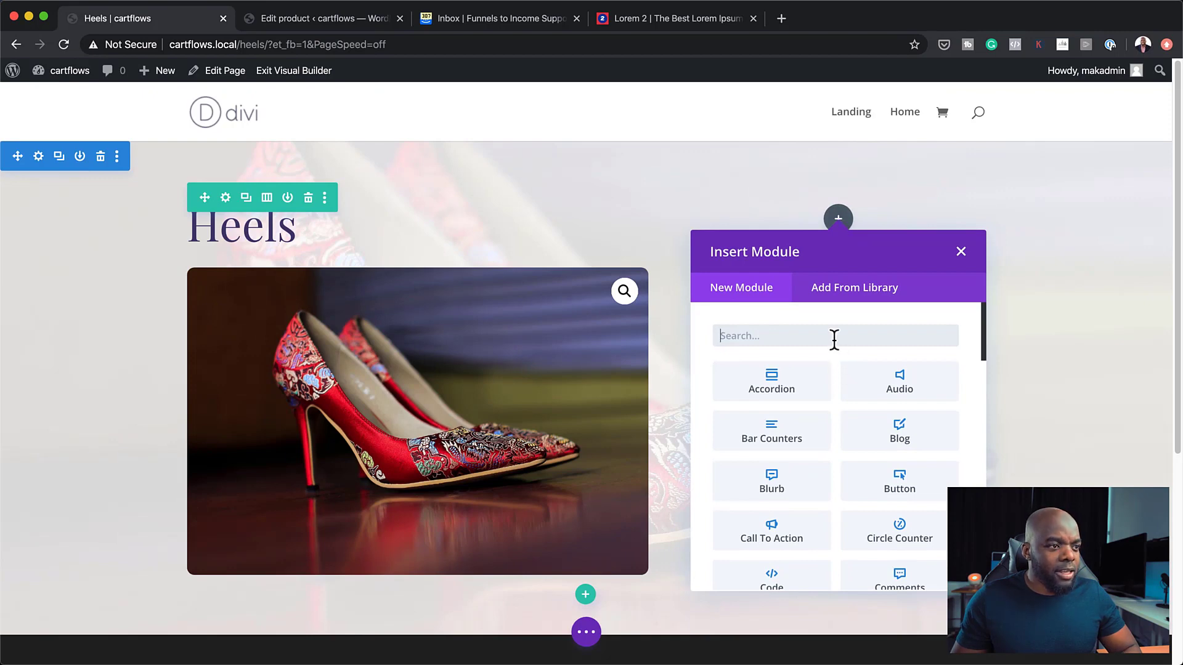
text(woo)
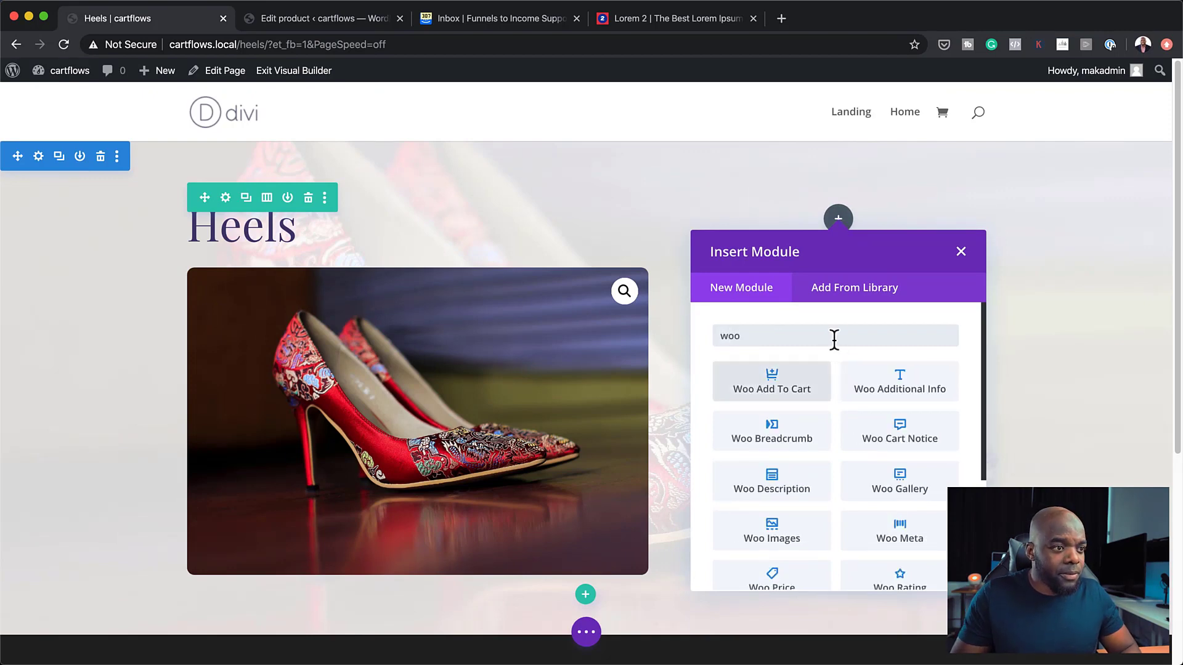
text( de)
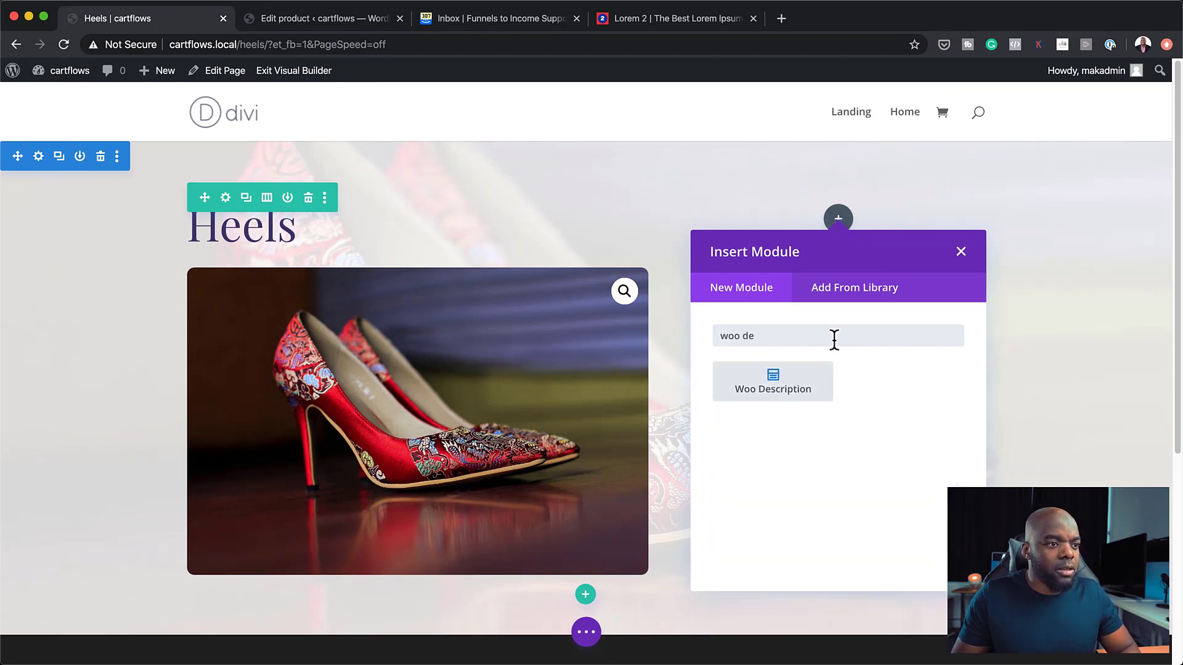
click(806, 388)
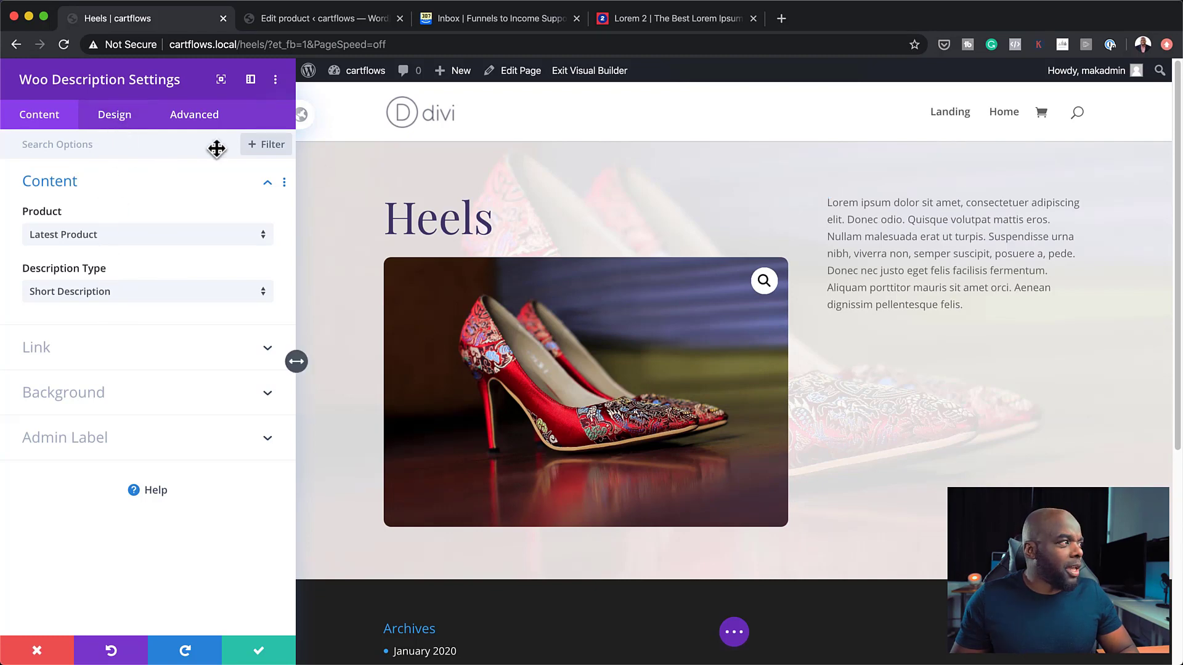
Set the product description text to the Playfair Display font in the saved dark purple.
click(116, 123)
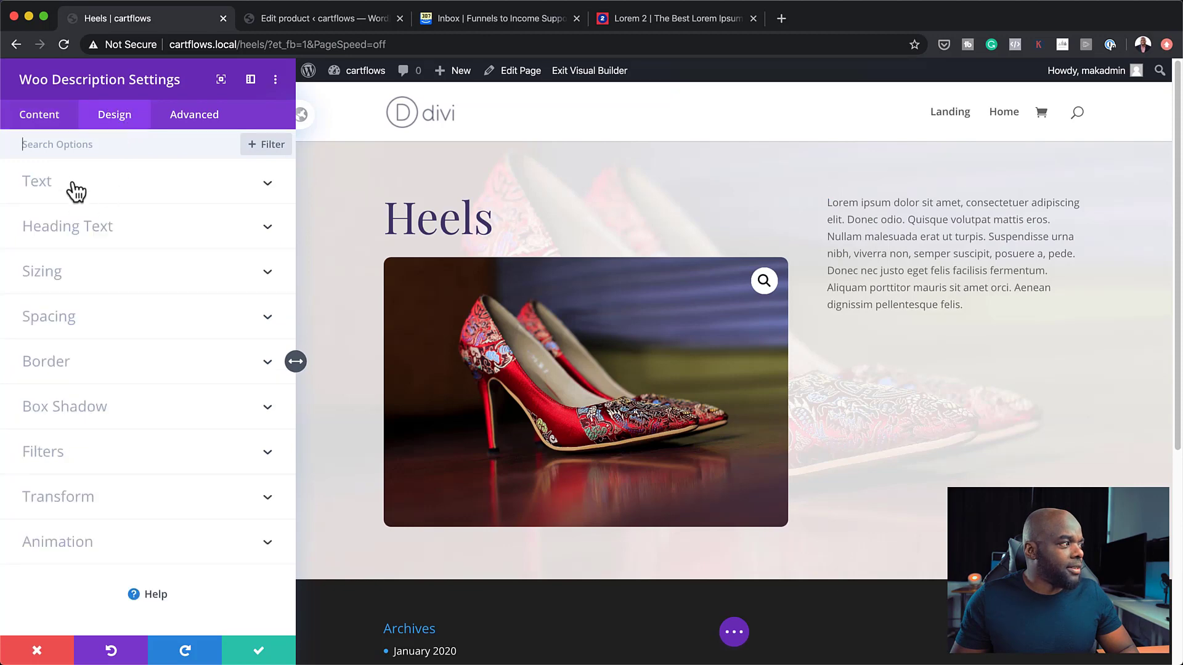
mouse_move(826, 203)
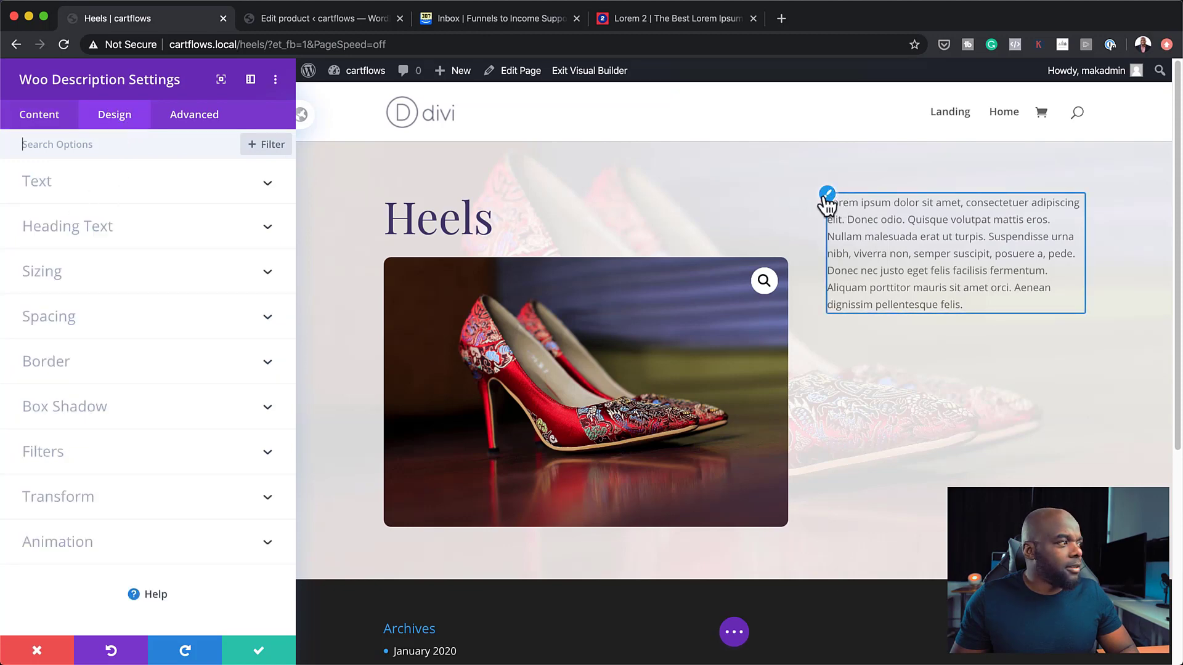
click(185, 192)
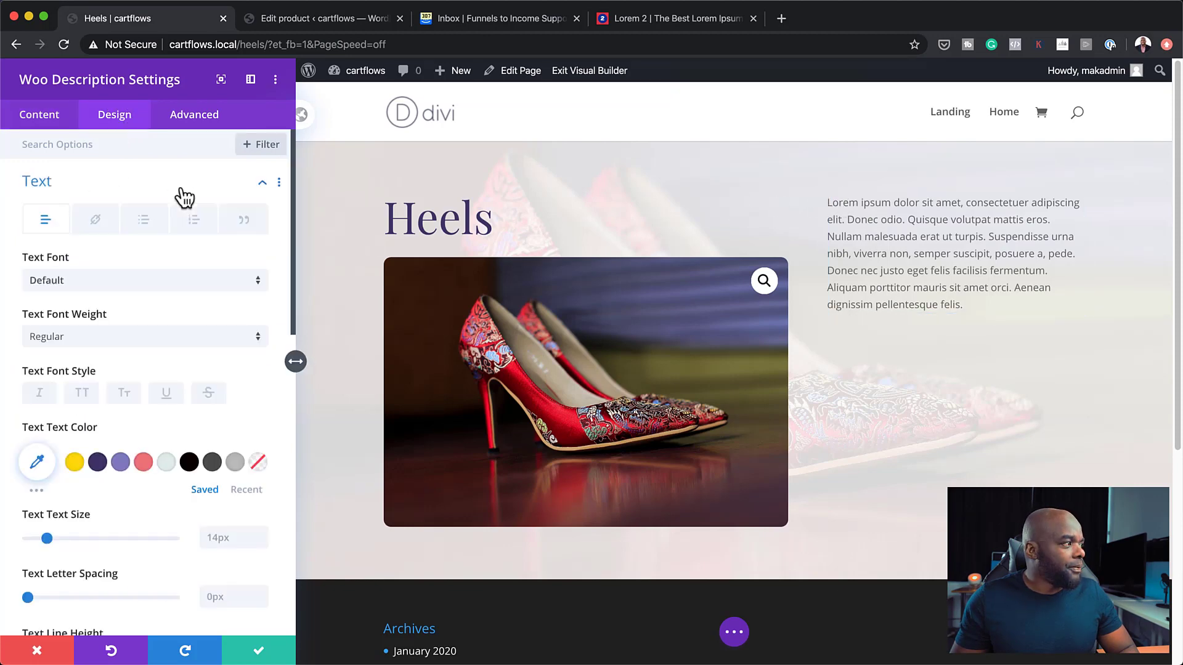
click(141, 282)
click(141, 236)
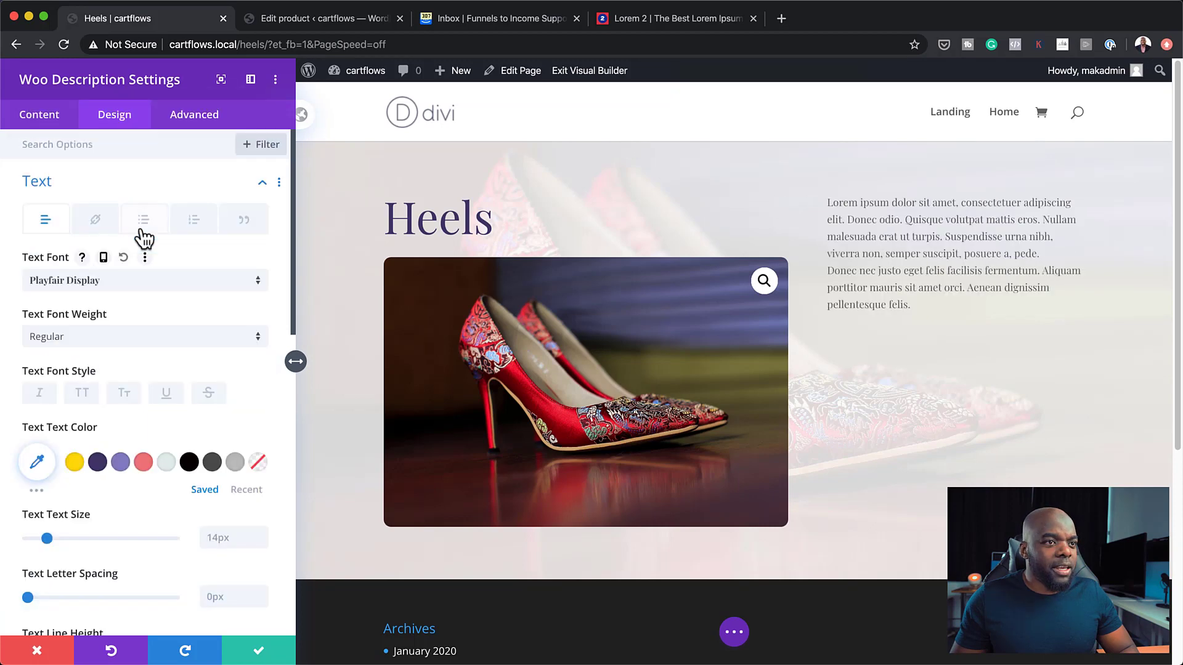
click(98, 464)
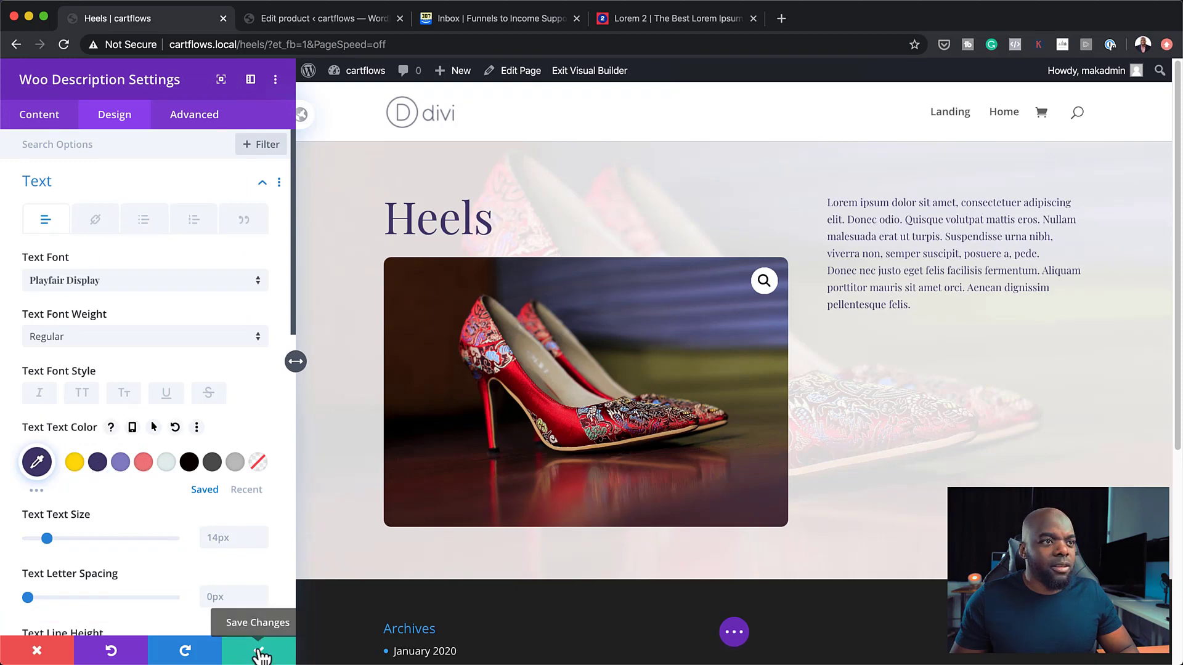
Set the description's text size to 18px and line height to 1.8em, and save the module.
drag(48, 540, 54, 546)
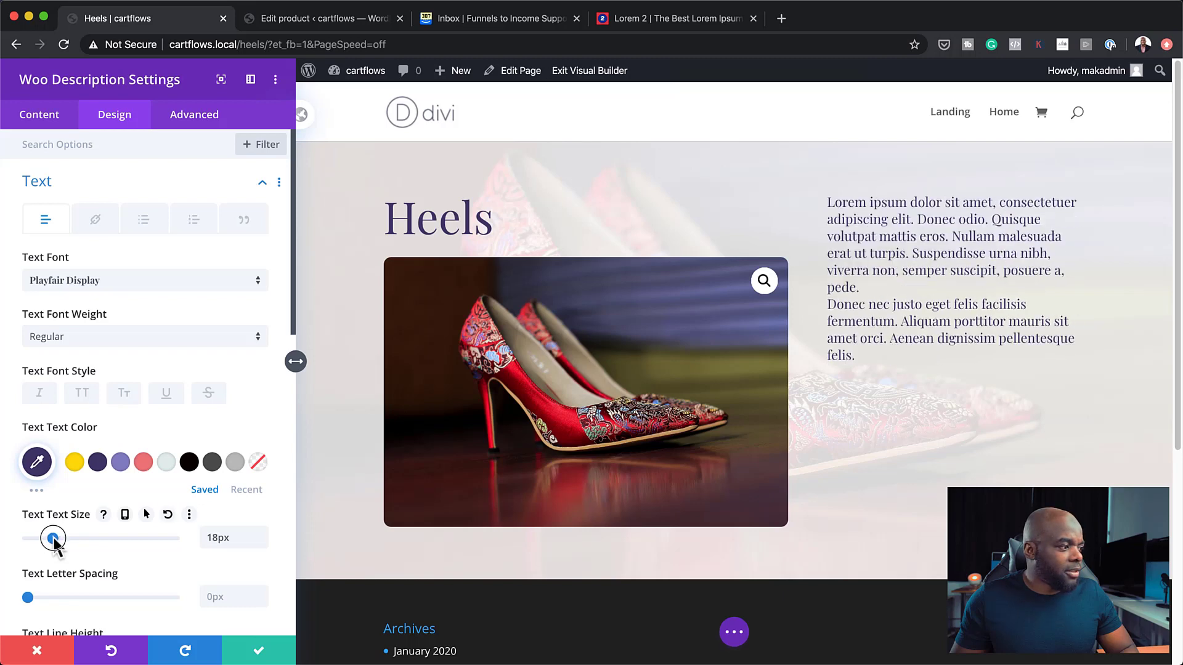
scroll(180, 567, down, 4)
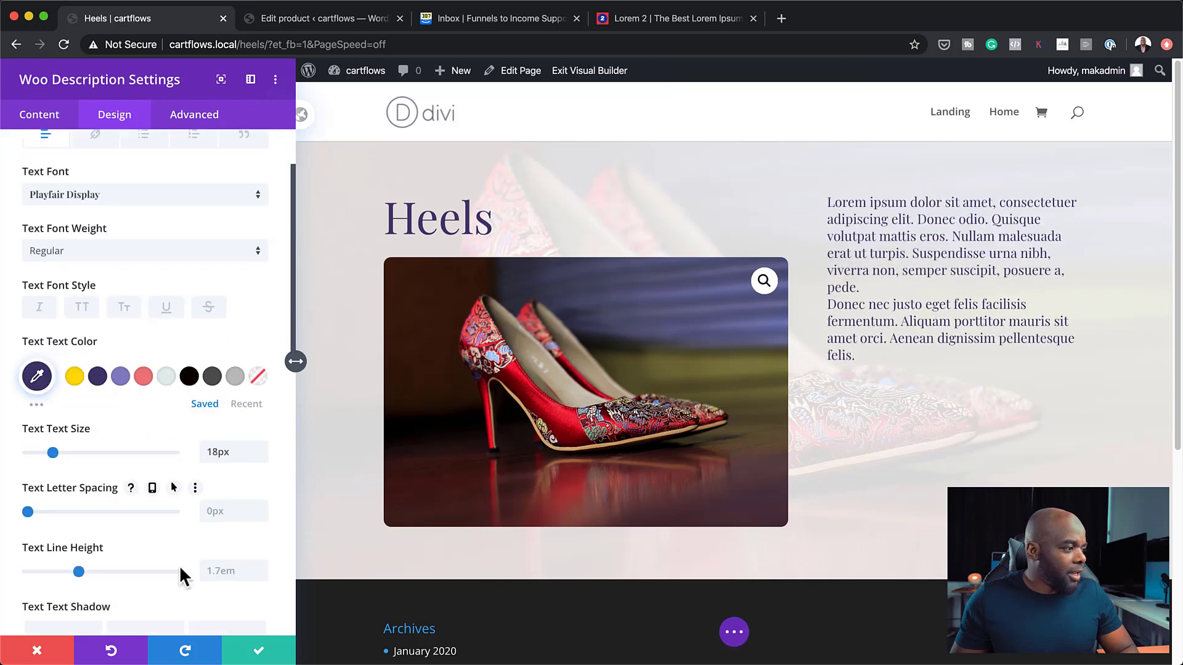
drag(78, 523, 86, 523)
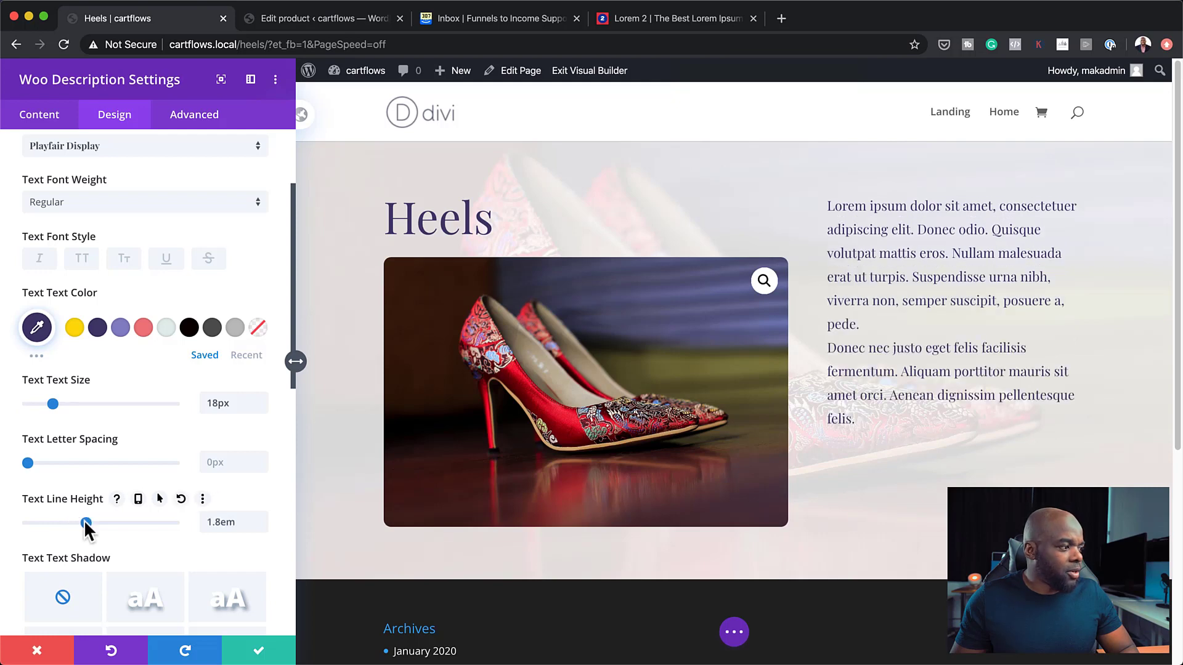
click(257, 652)
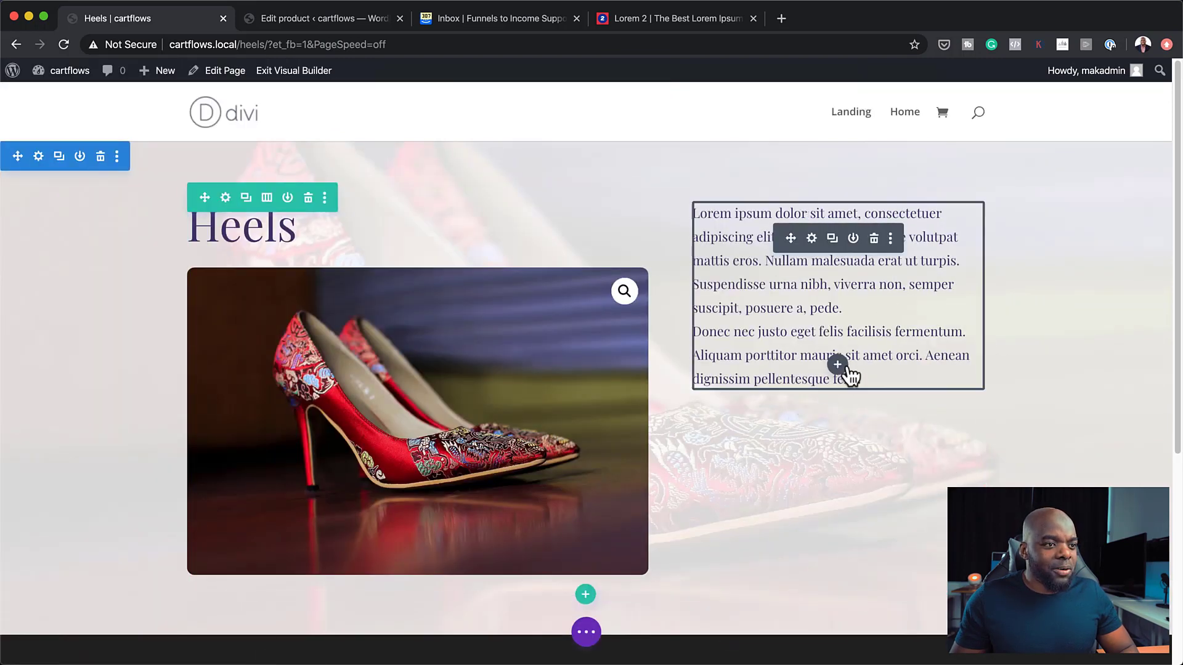
Add a Woo Add To Cart module below the product description and enable custom styles for its button.
click(838, 366)
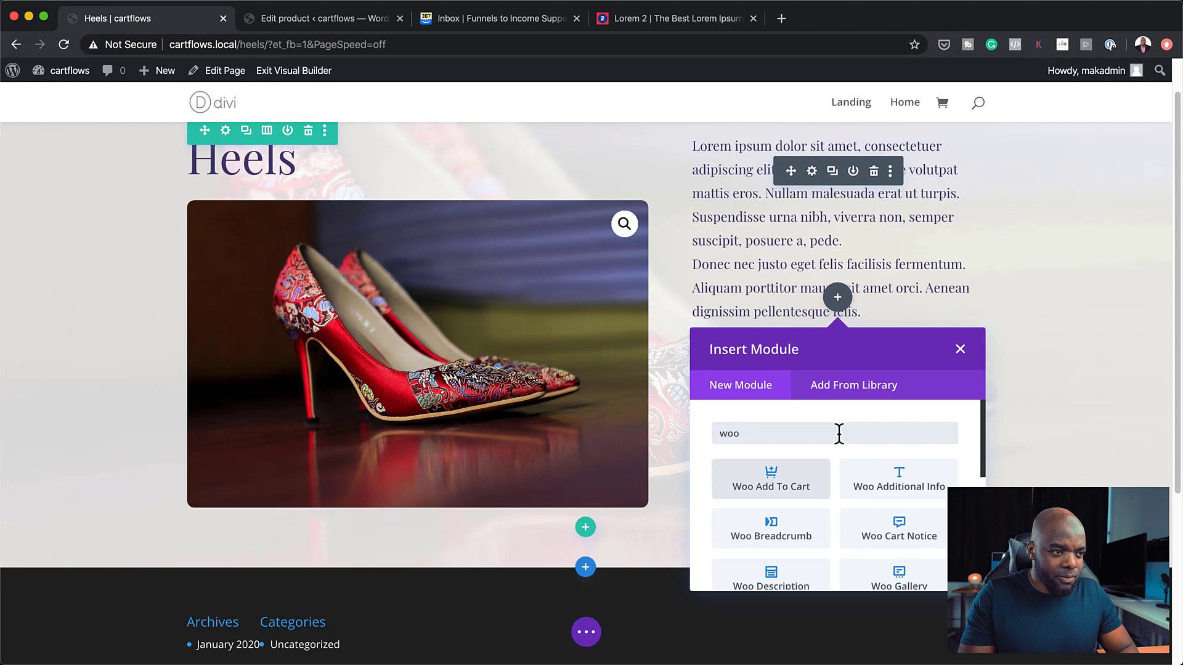
click(799, 487)
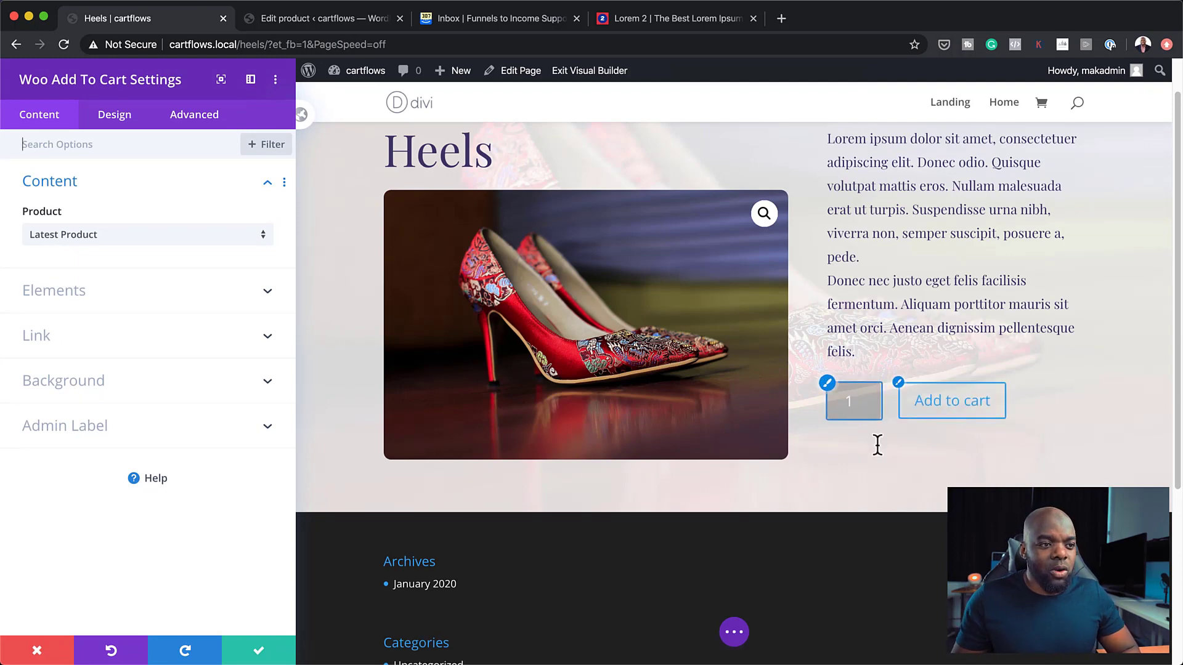
click(898, 386)
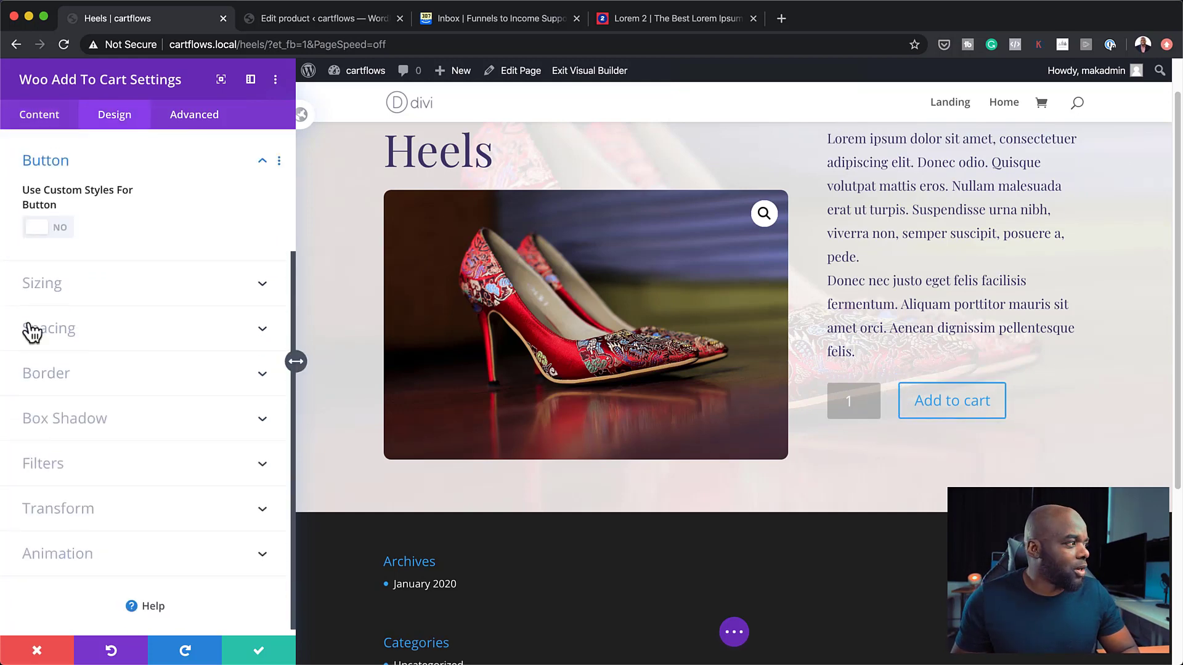
click(60, 231)
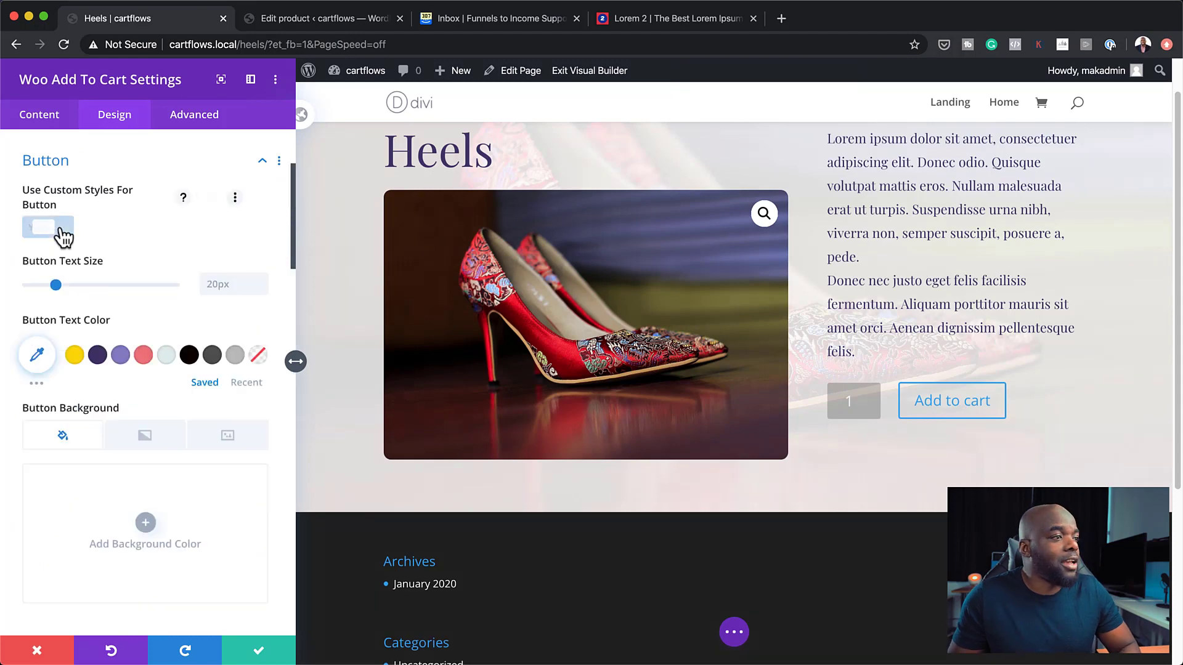
Set the add-to-cart button's text to the saved pale colour #e1efec and its background to the saved light purple.
click(143, 357)
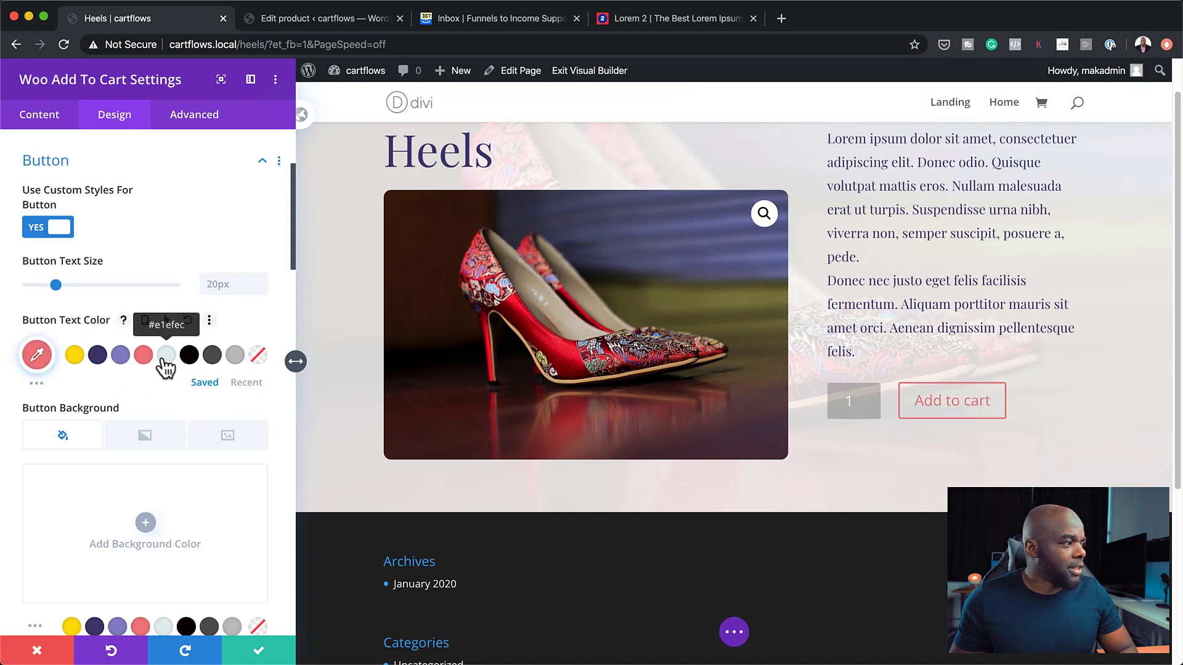
click(166, 357)
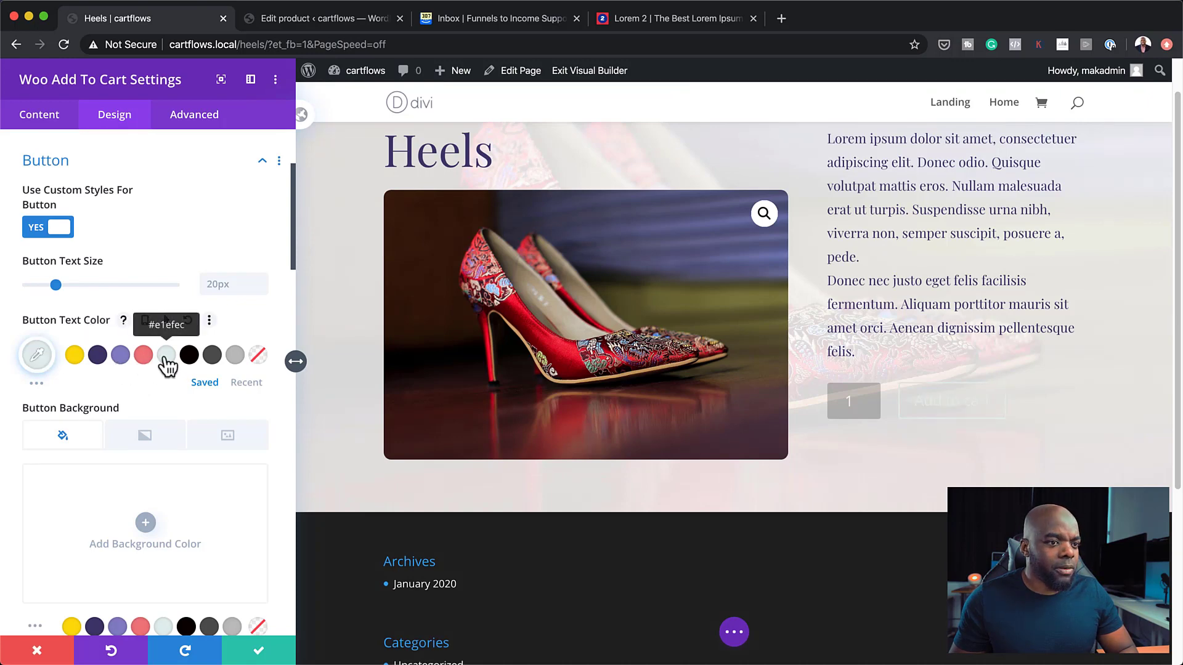
scroll(164, 397, down, 3)
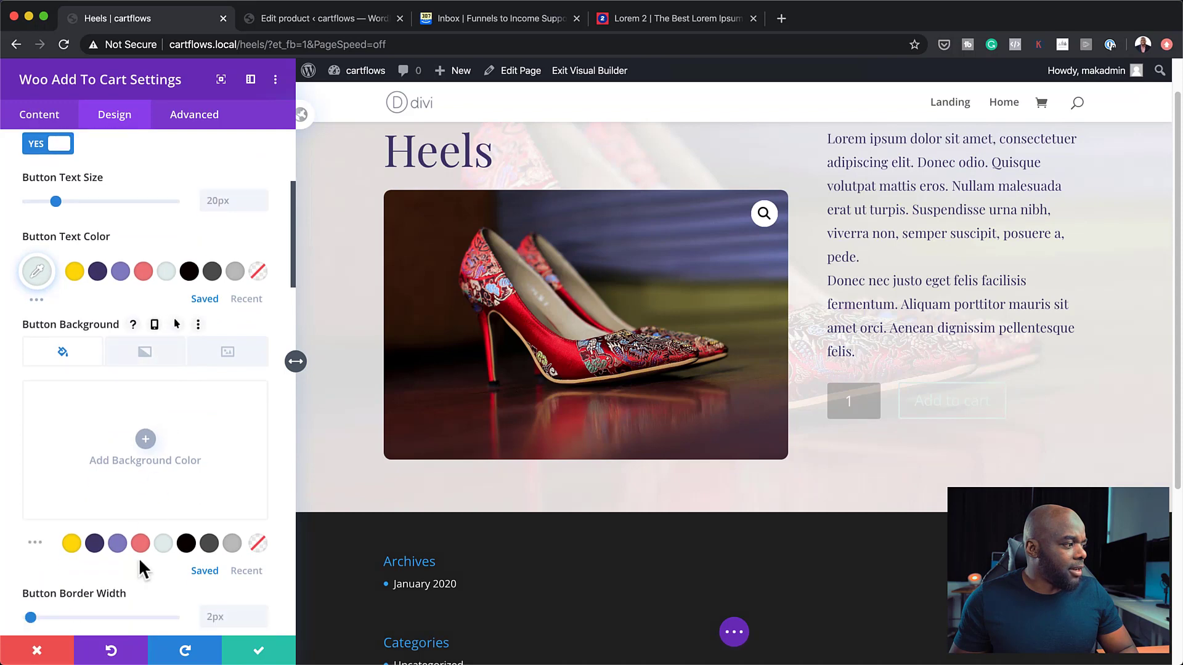
click(141, 546)
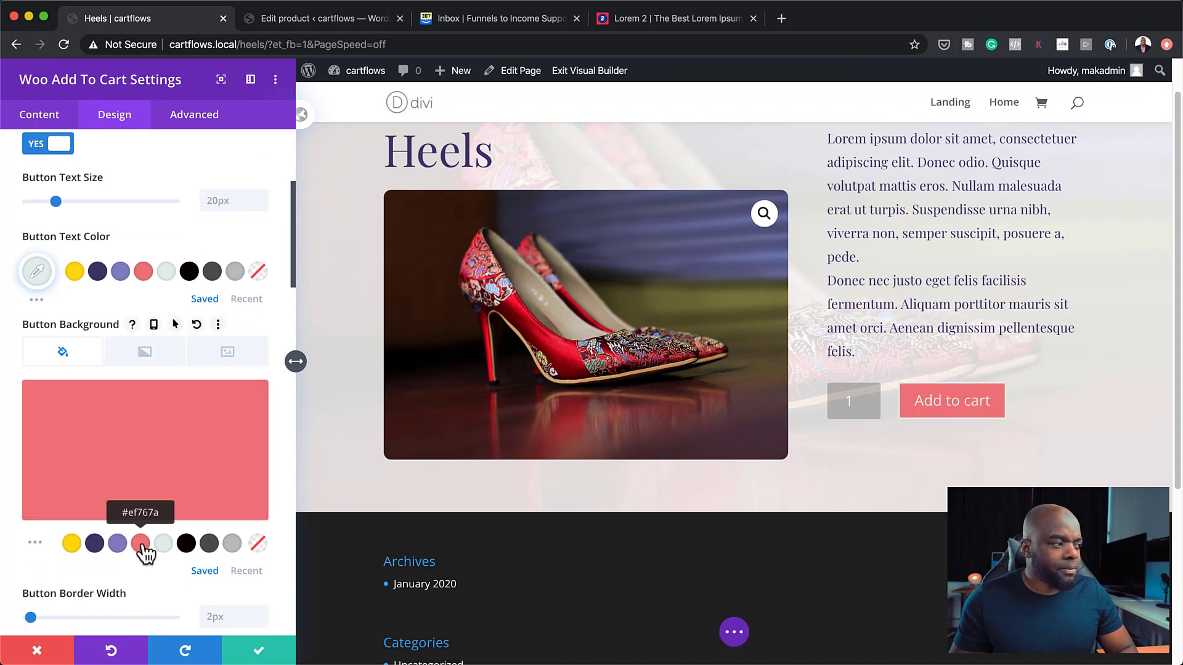
click(72, 546)
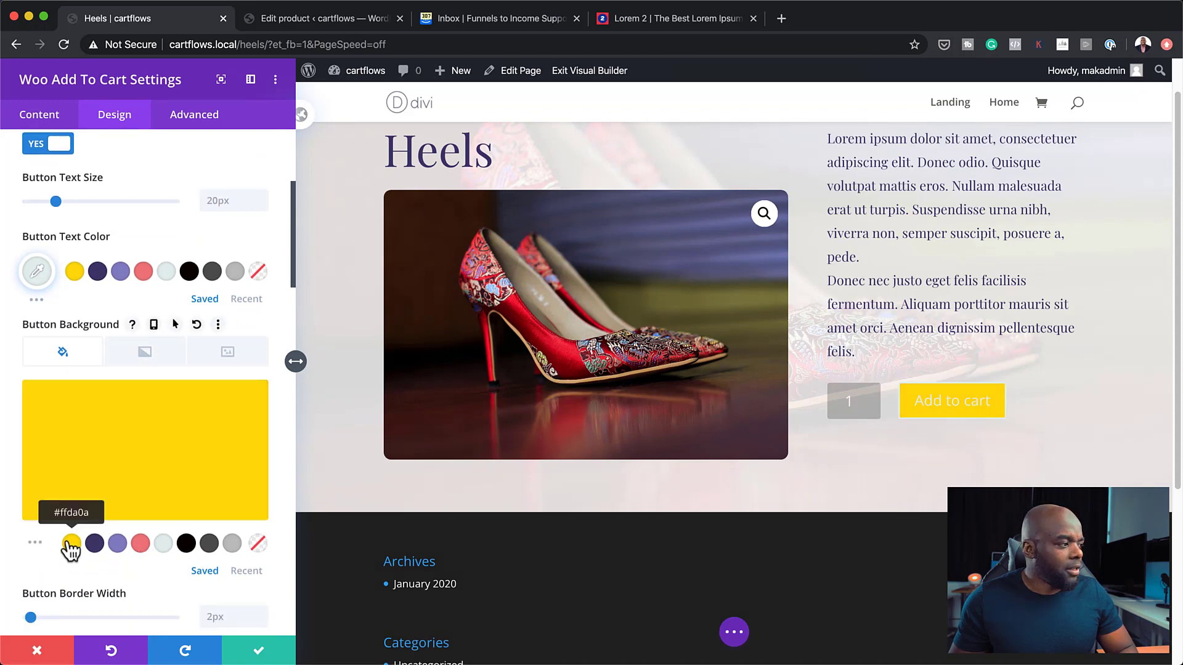
click(117, 545)
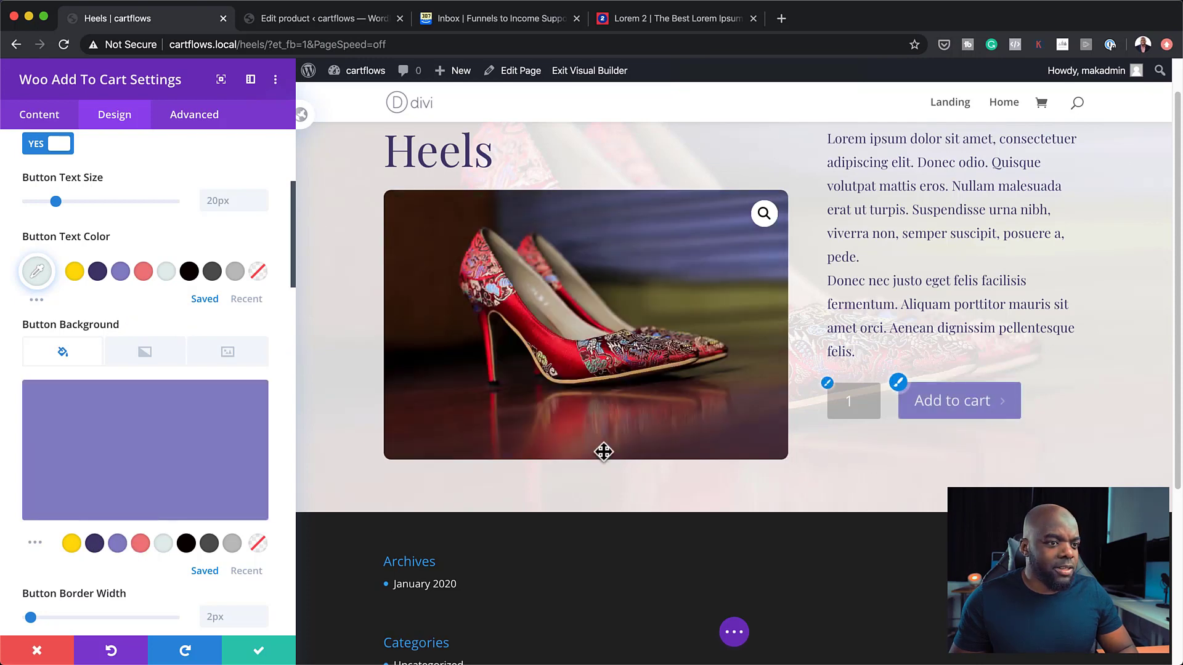
Give the add-to-cart button a 2px border in the saved light purple #837fc4.
scroll(154, 396, down, 2)
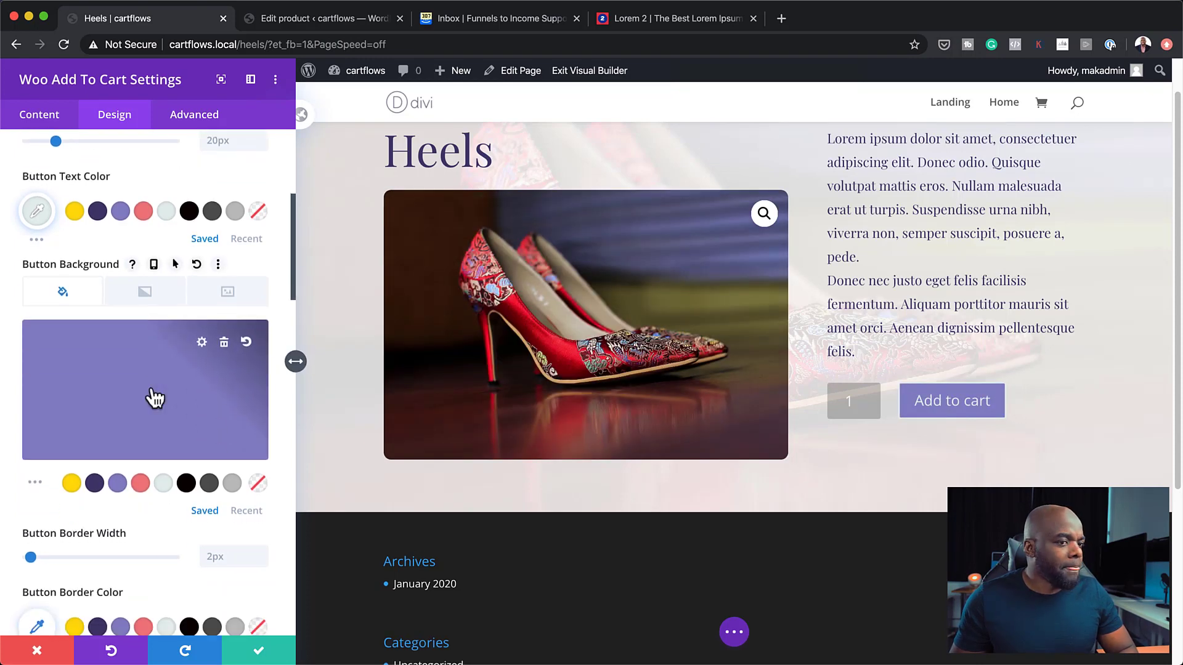
scroll(152, 423, down, 3)
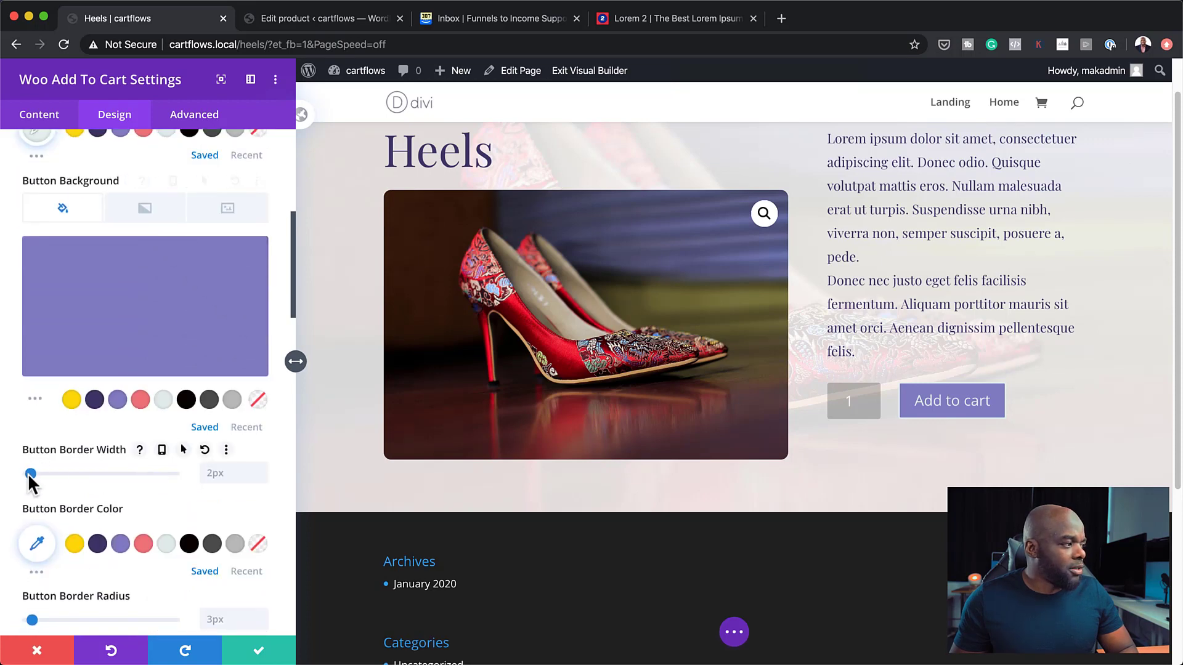
drag(29, 474, 15, 481)
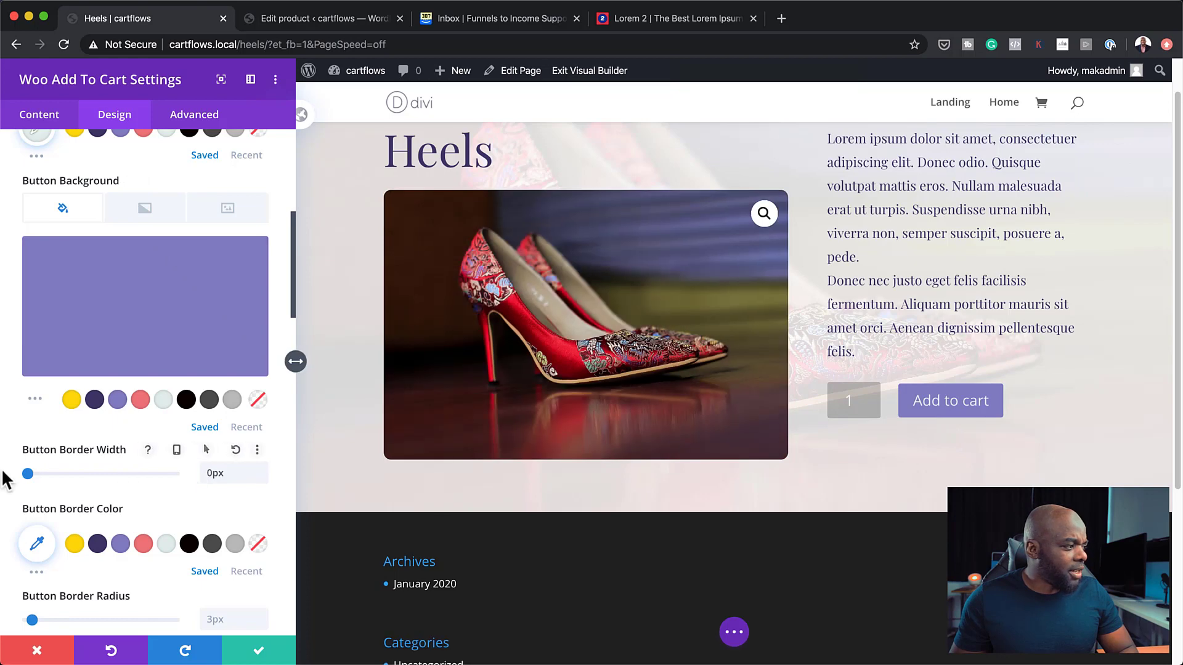
drag(25, 476, 33, 480)
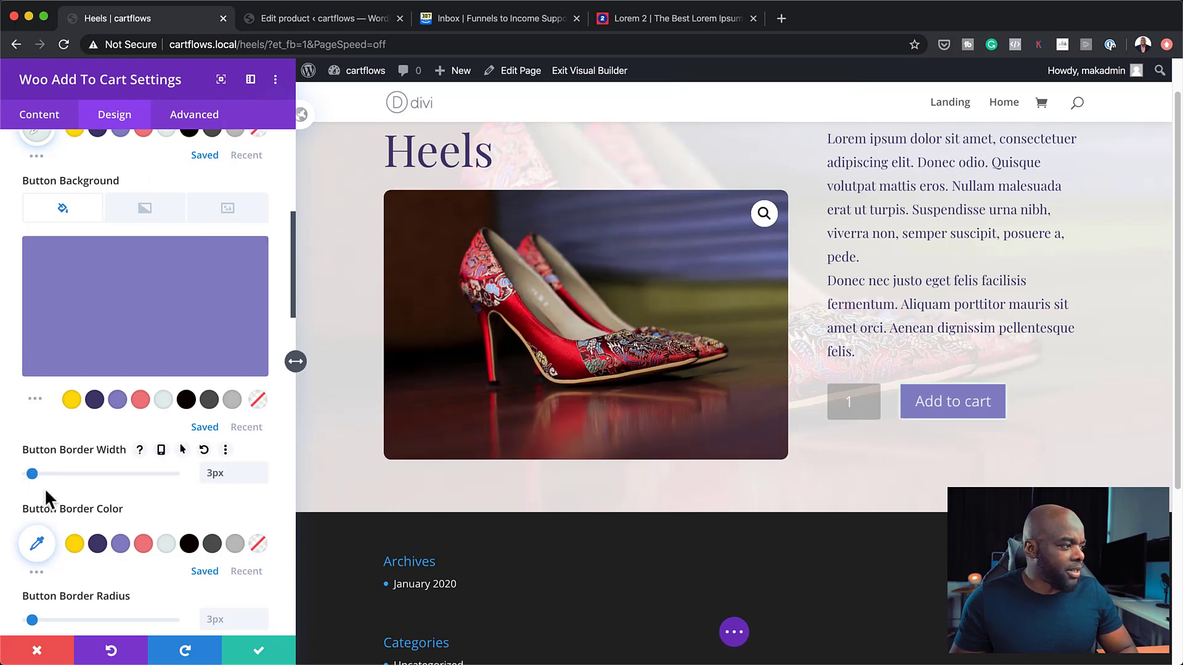
scroll(183, 574, down, 3)
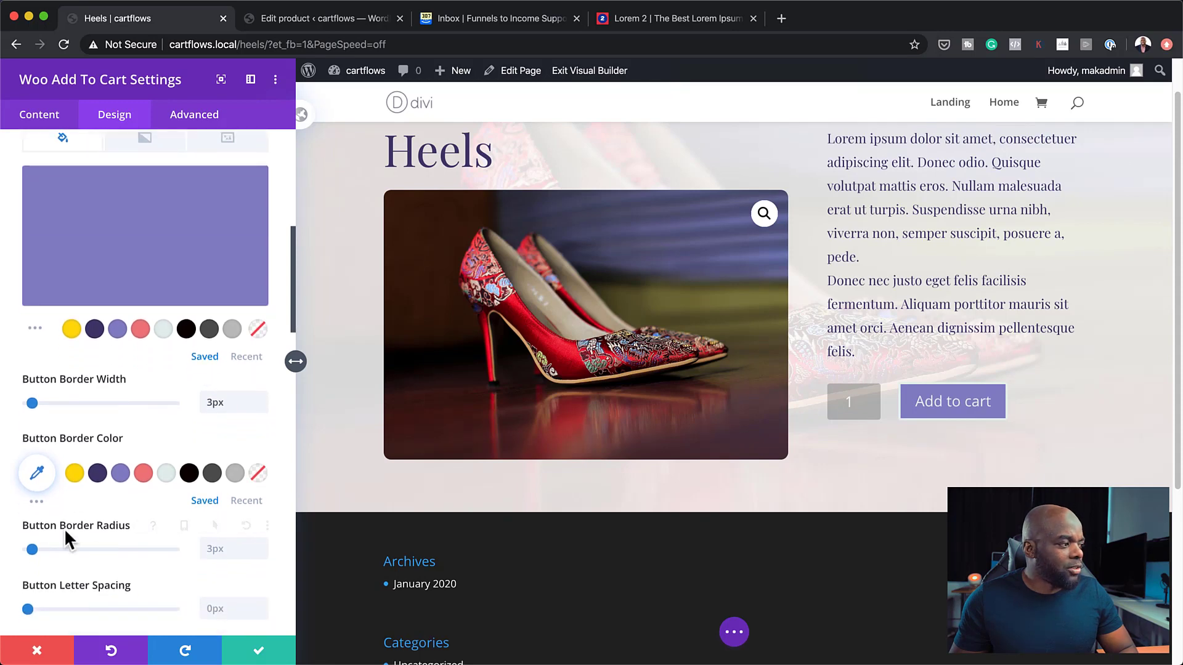
click(119, 476)
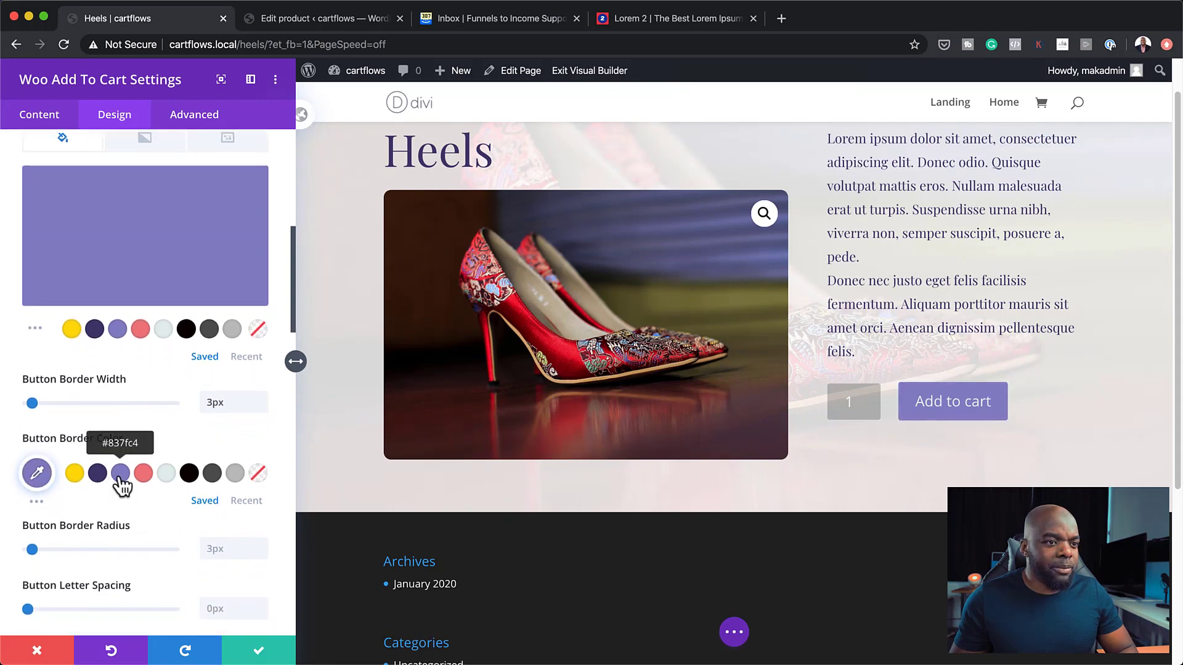
click(212, 402)
drag(212, 403, 206, 404)
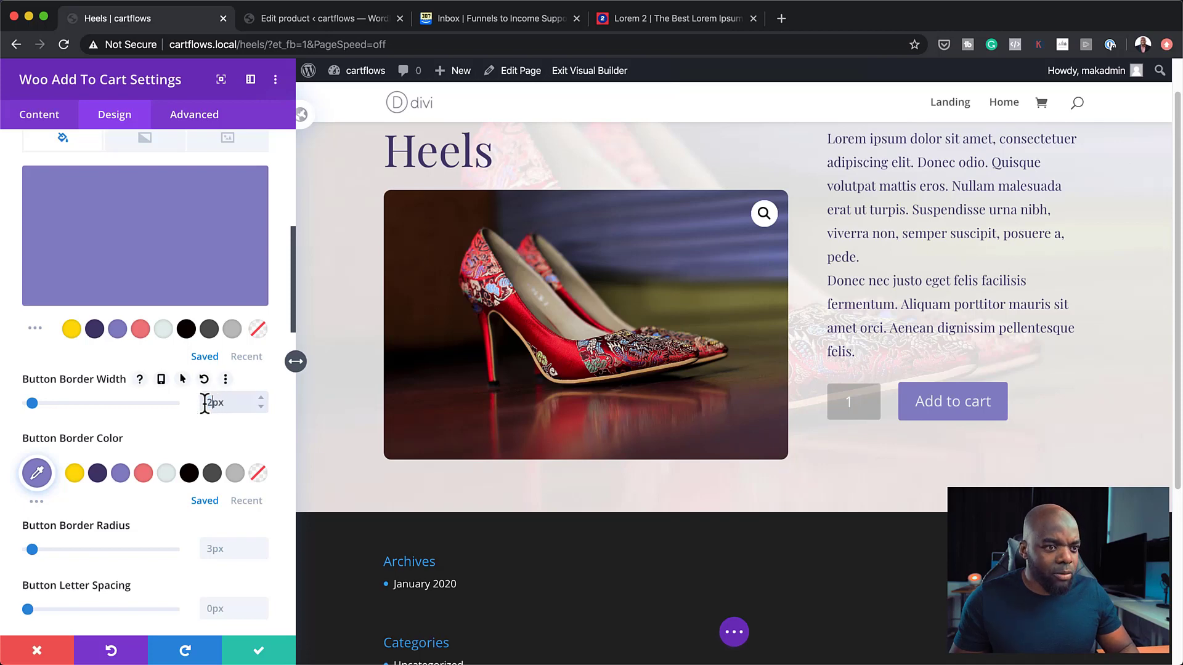
text(2)
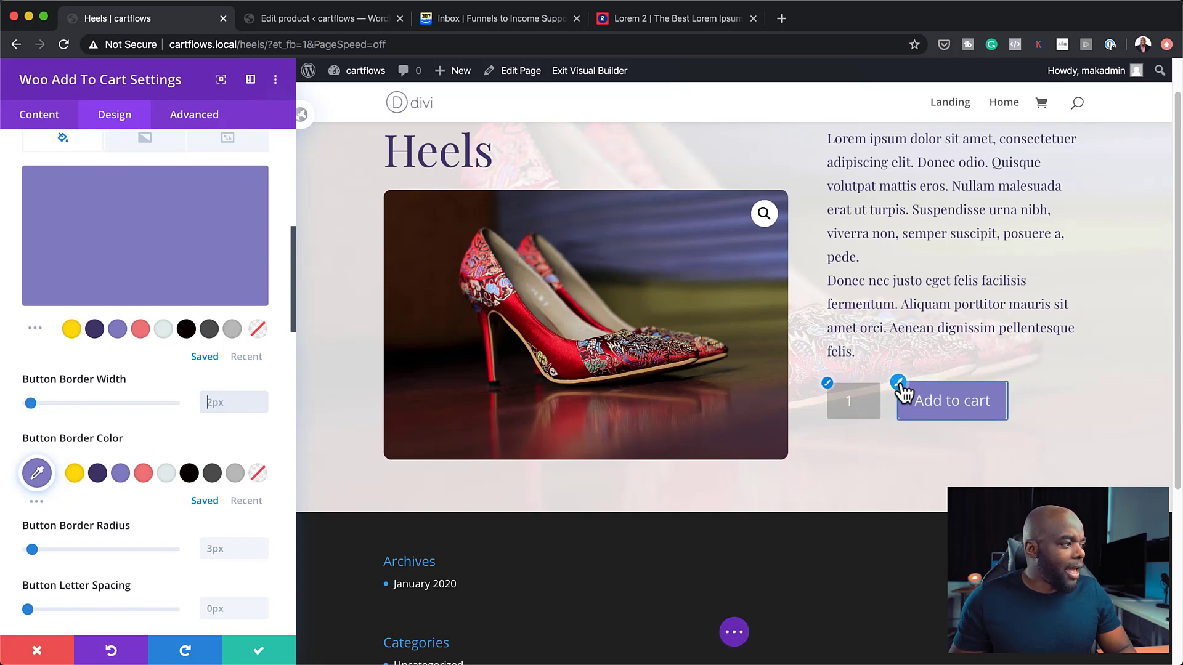
Set the add-to-cart button's font to Poppins in uppercase and save the module.
scroll(131, 492, down, 3)
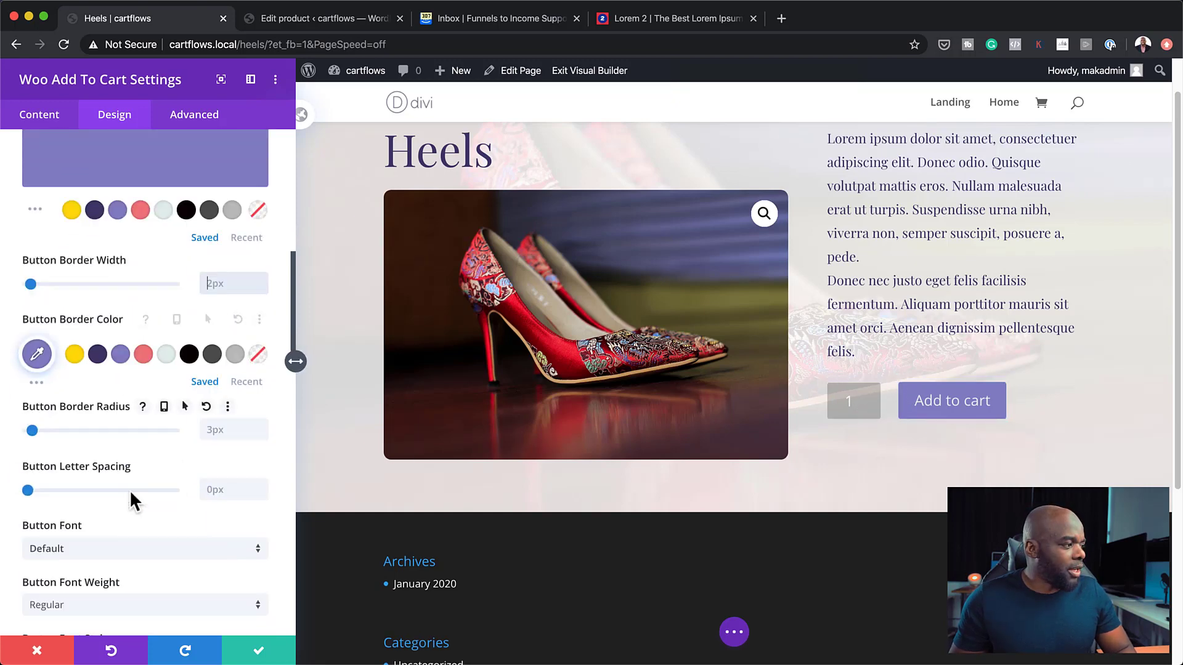
scroll(131, 496, down, 1)
click(113, 539)
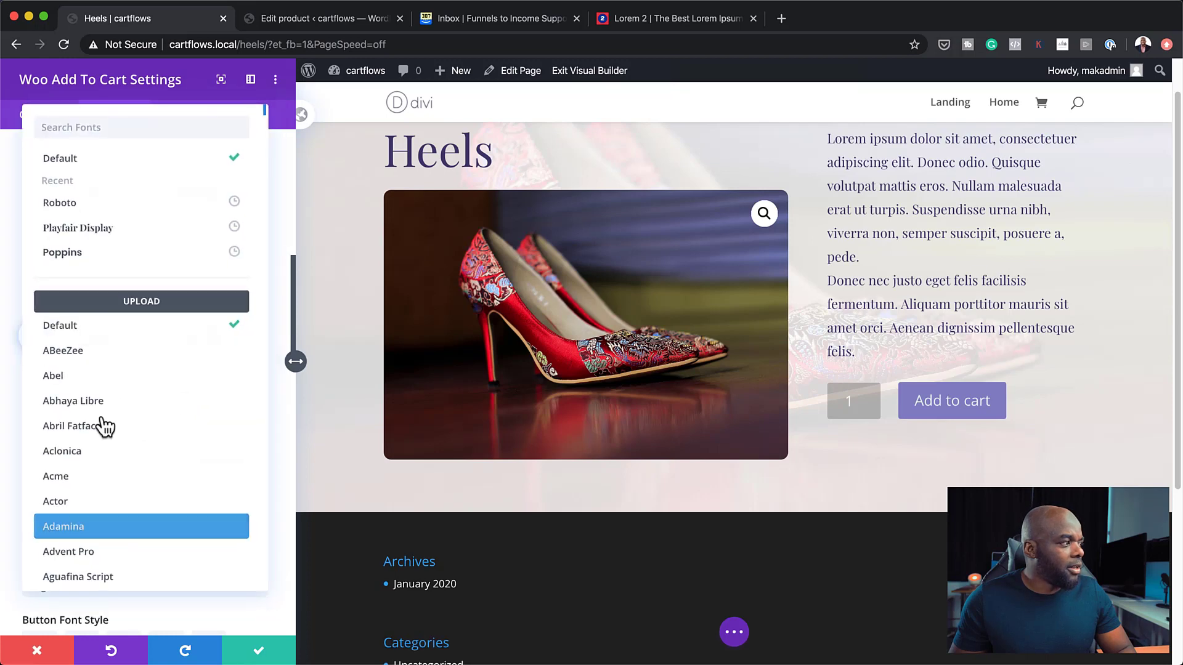
click(114, 253)
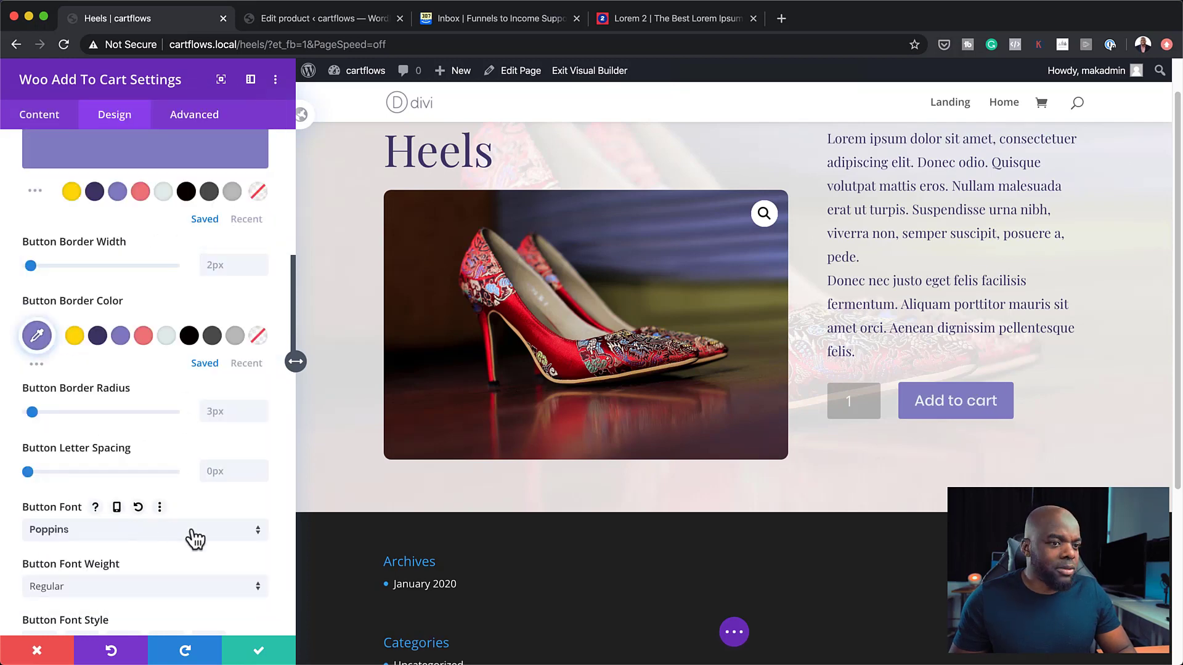
scroll(184, 502, down, 2)
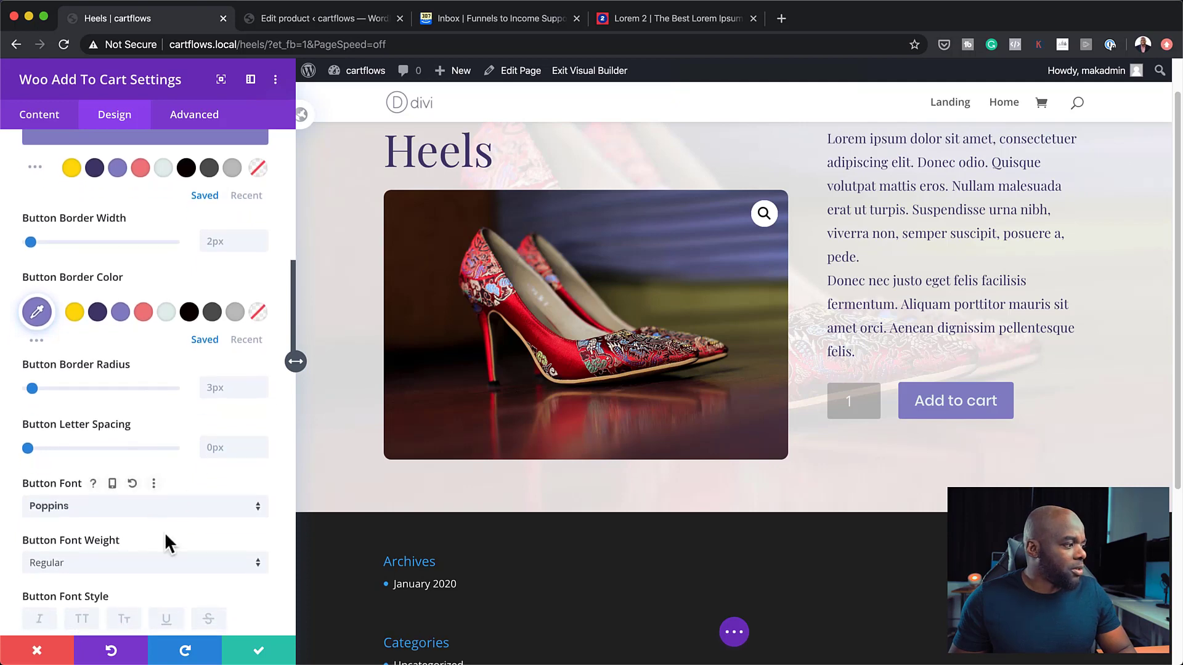
scroll(165, 531, down, 2)
click(82, 597)
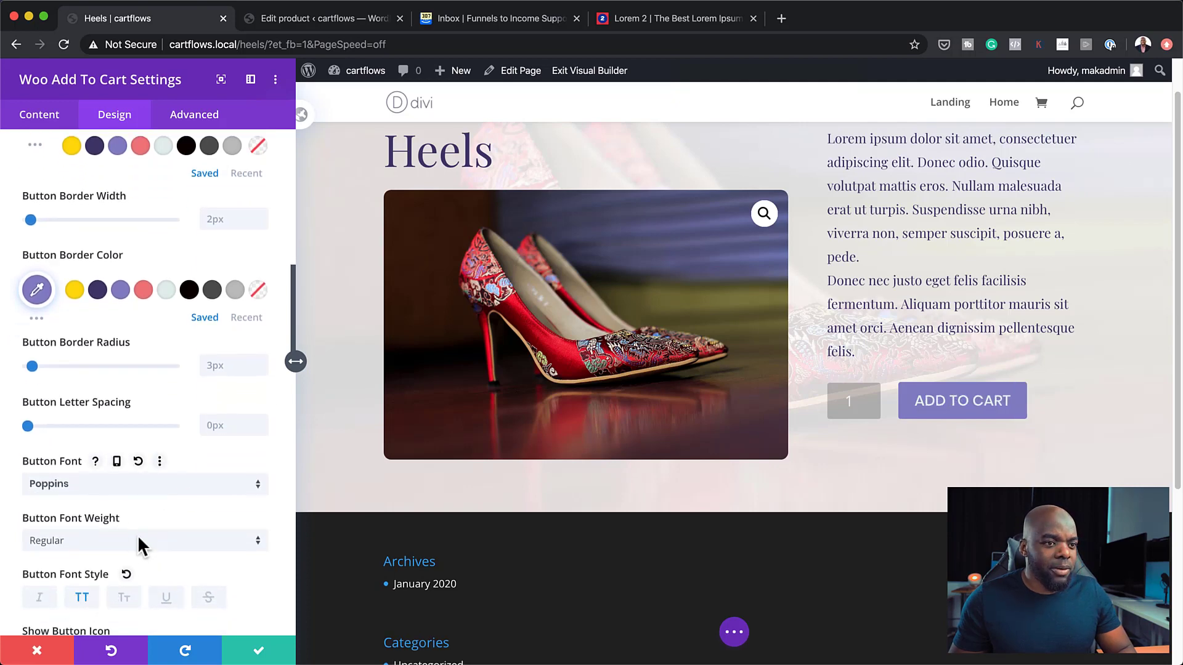
scroll(139, 545, down, 2)
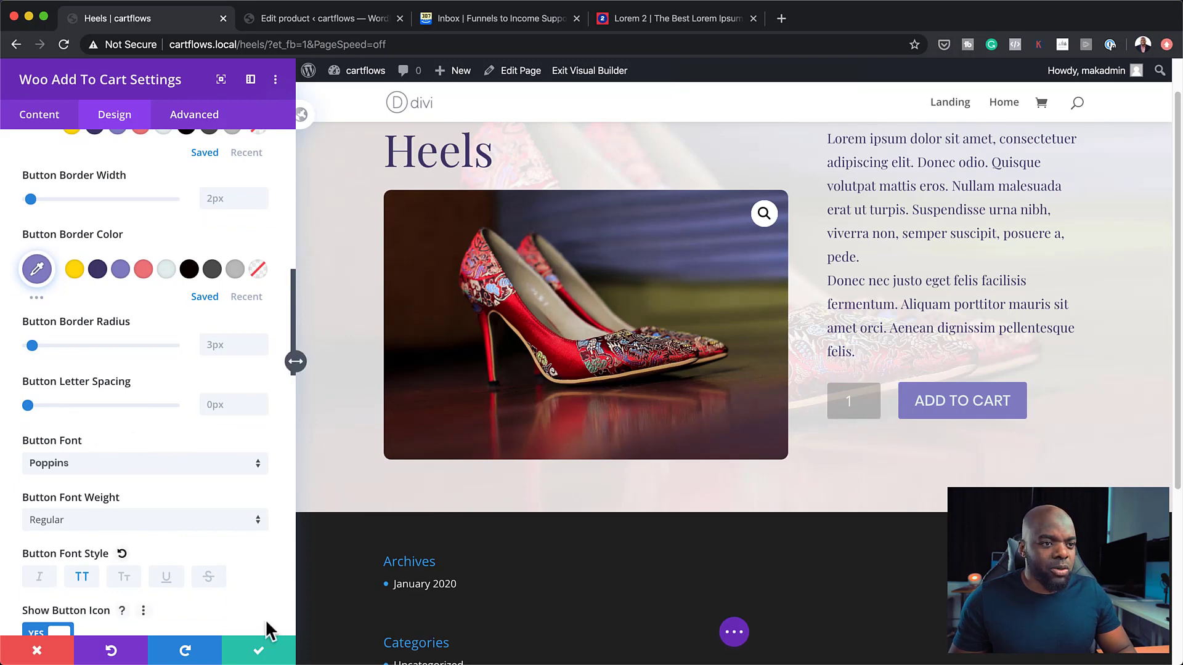
click(259, 655)
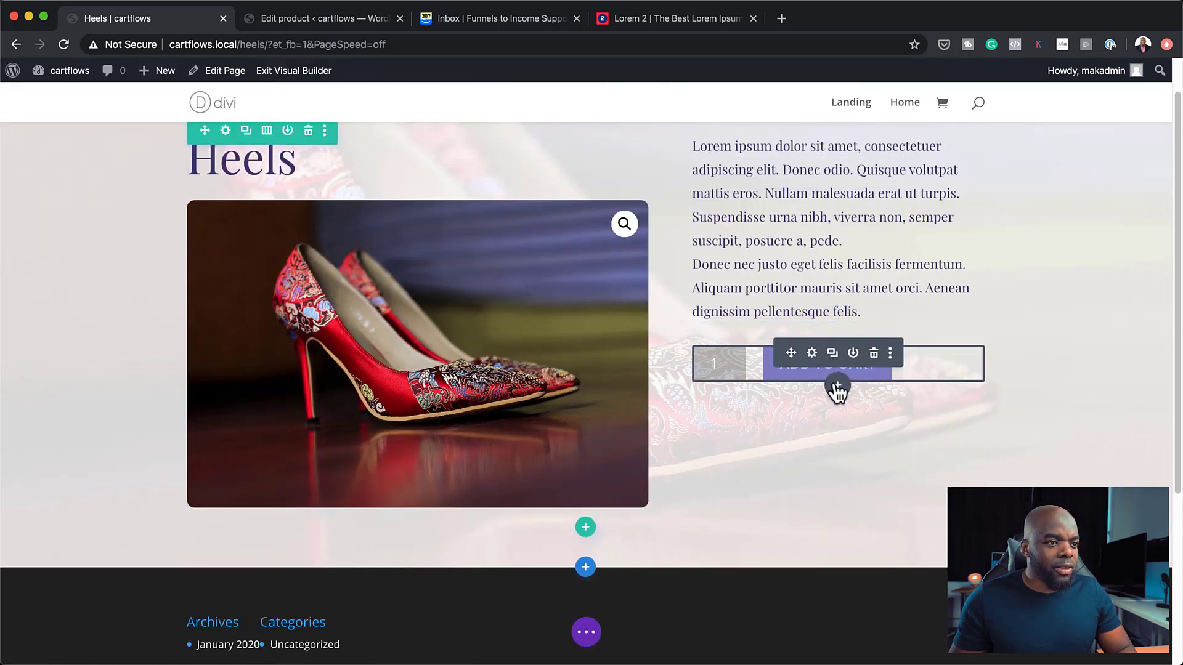
Add a Woo Price module below the add-to-cart module.
click(838, 386)
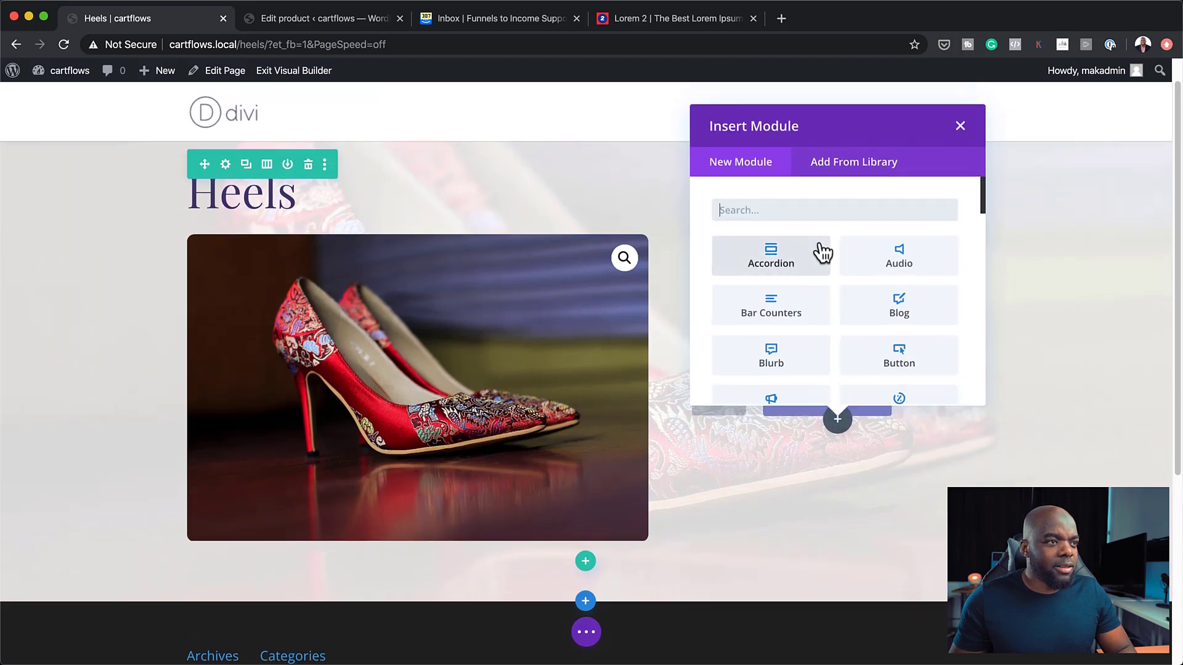
text(woo)
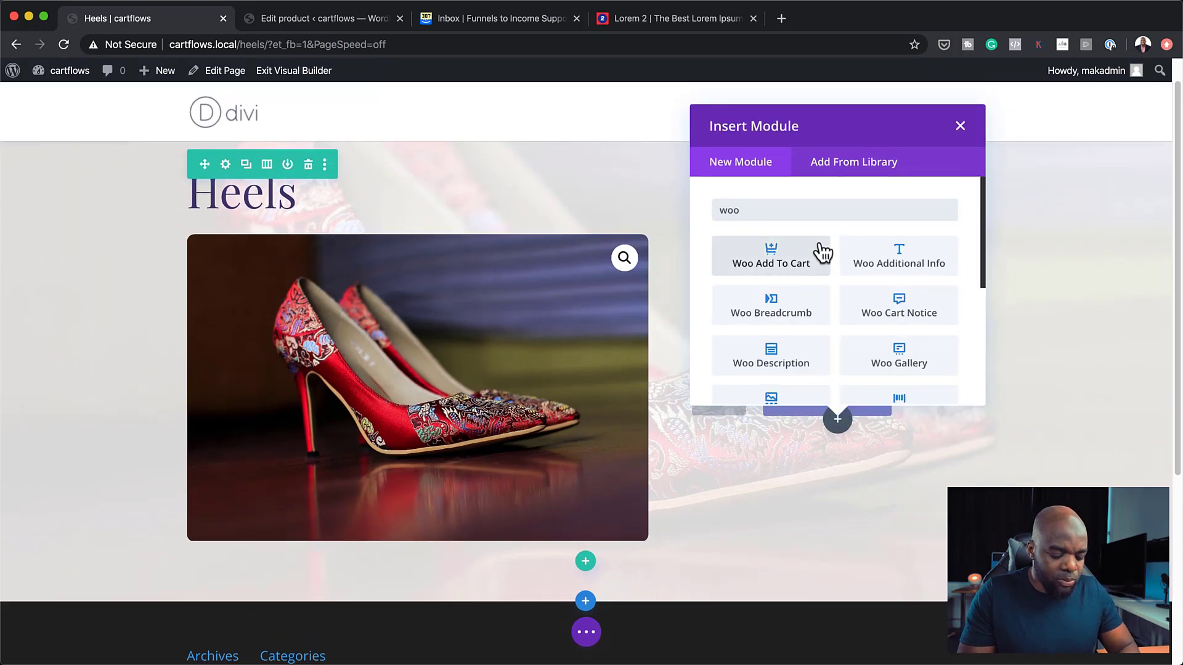
text( pr)
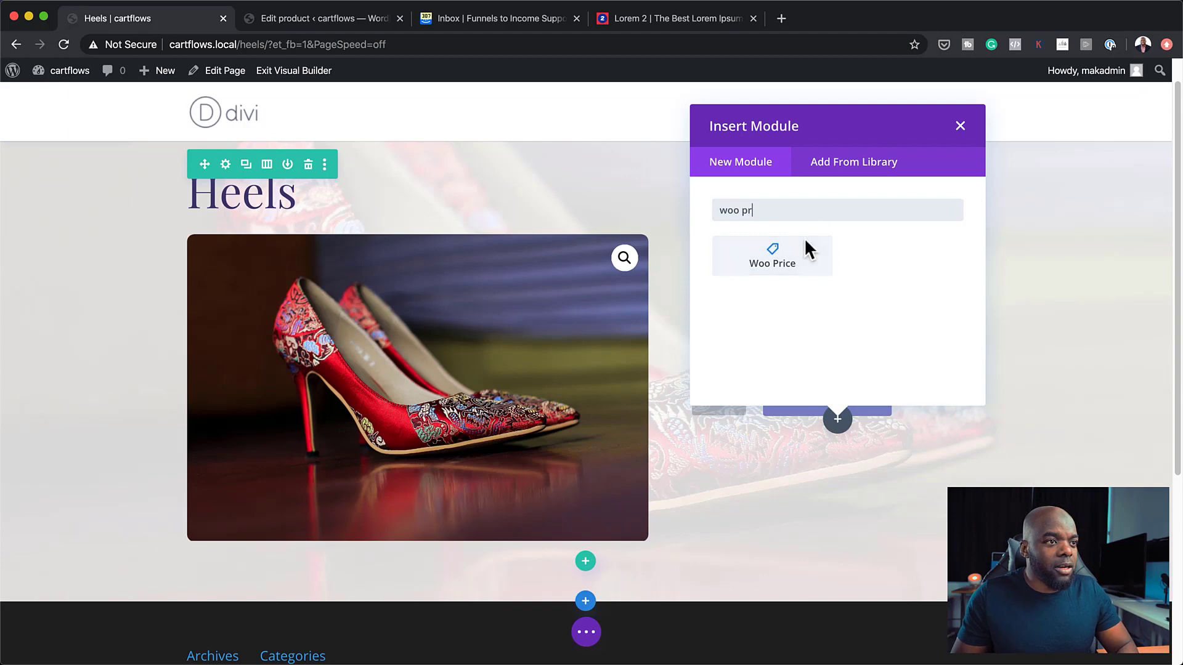
click(807, 250)
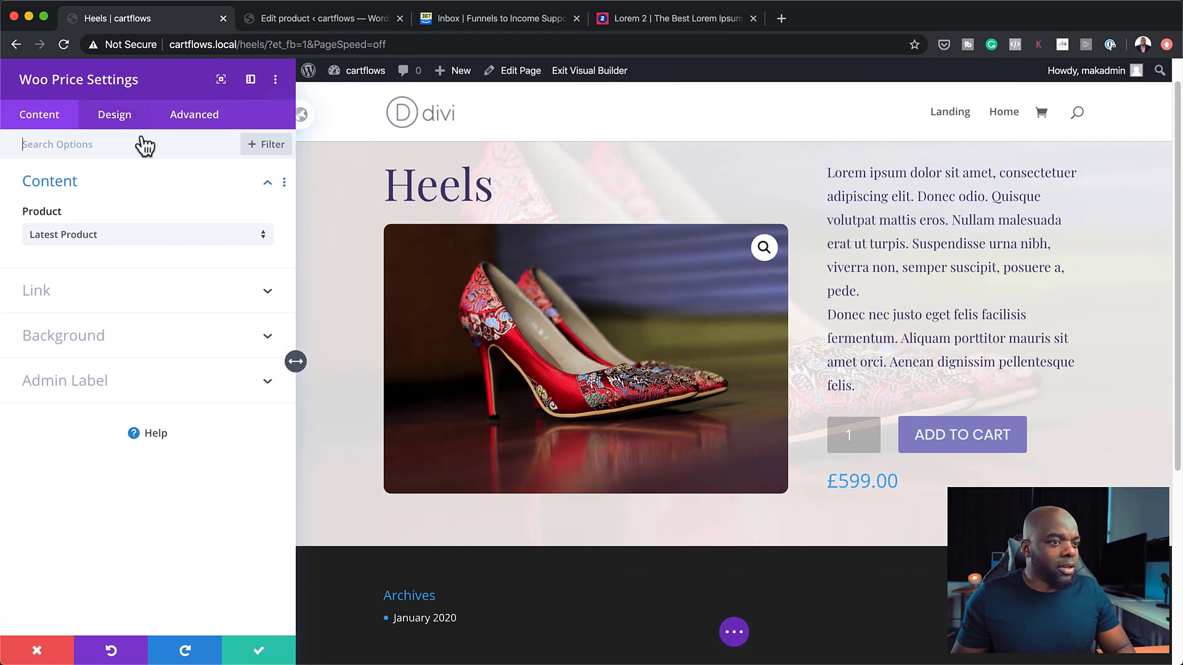
Style the price text in the saved dark purple #40376b with the Playfair Display font at 51px.
click(128, 121)
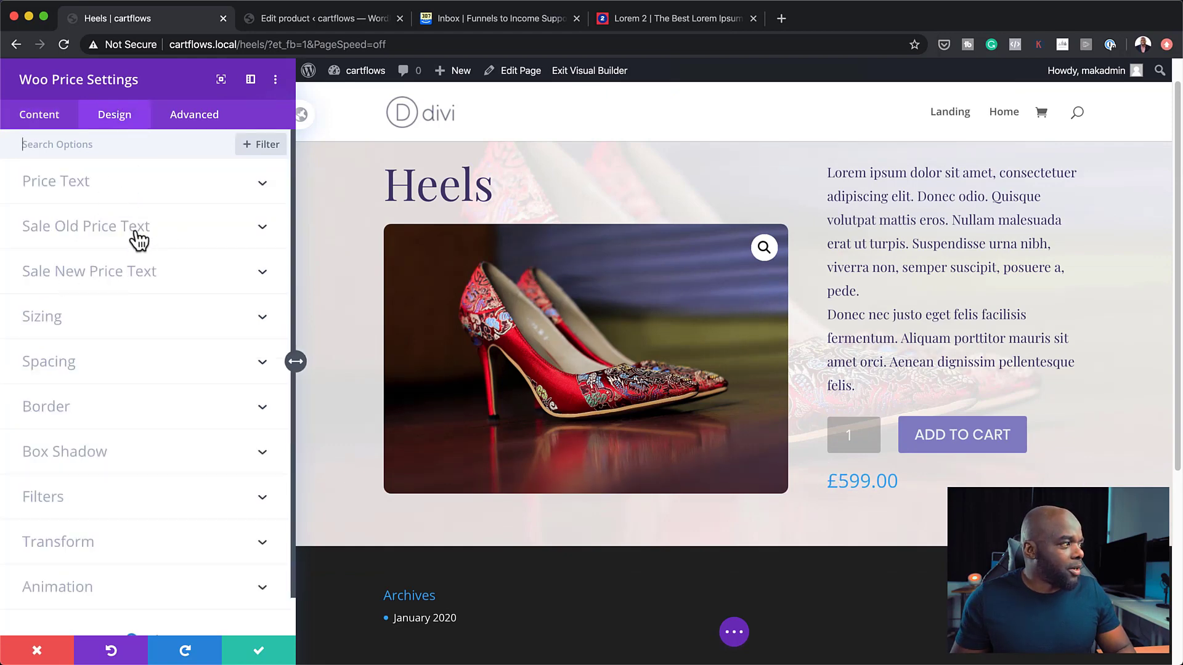
click(827, 478)
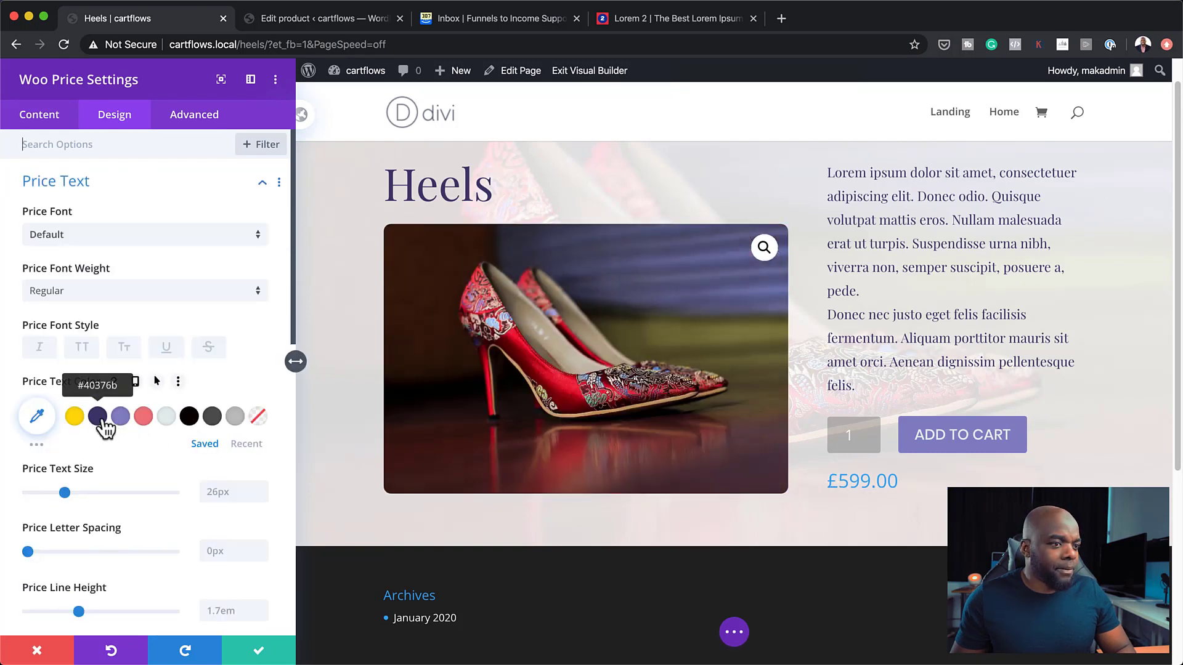
click(102, 420)
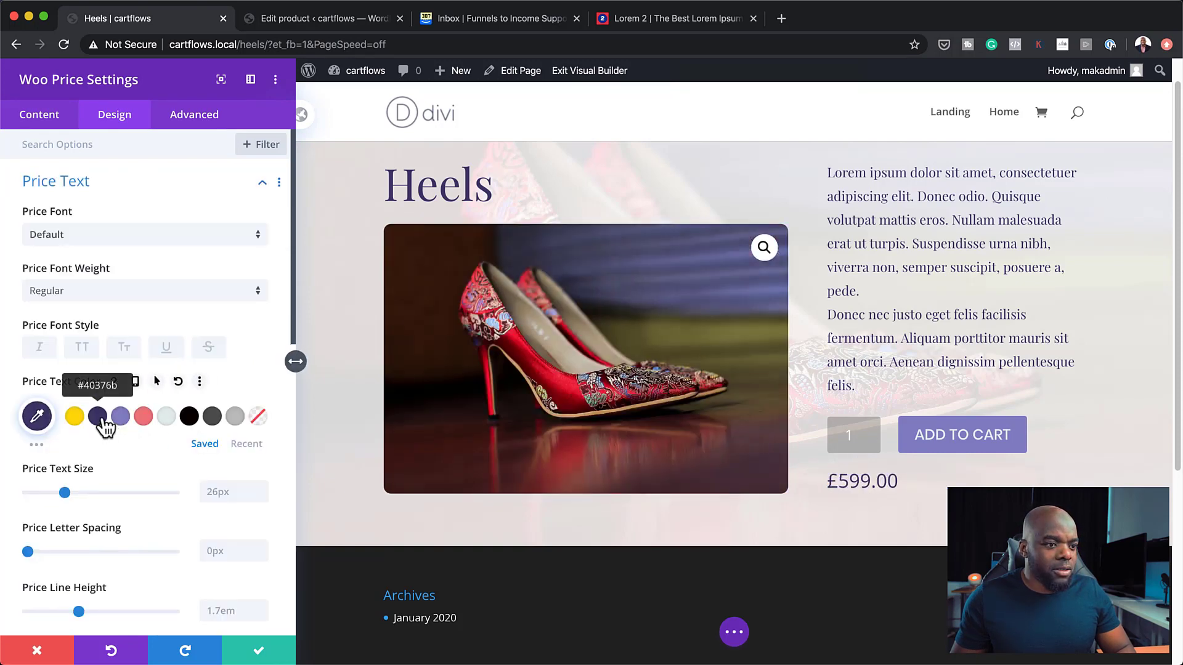
click(105, 238)
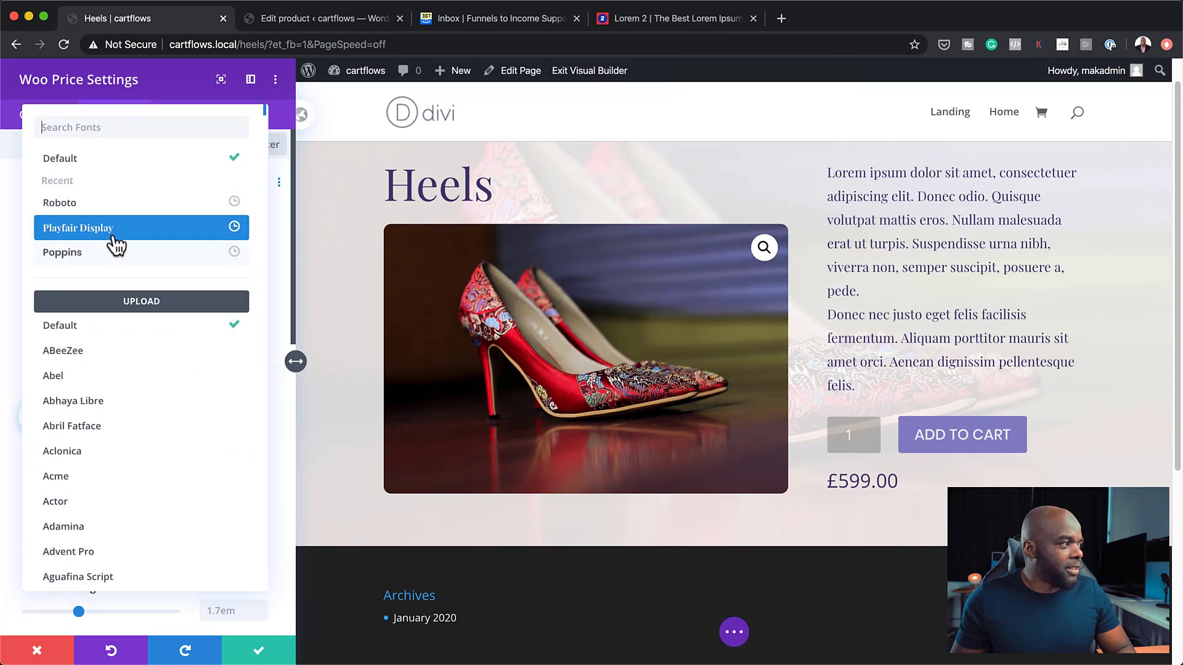
click(117, 237)
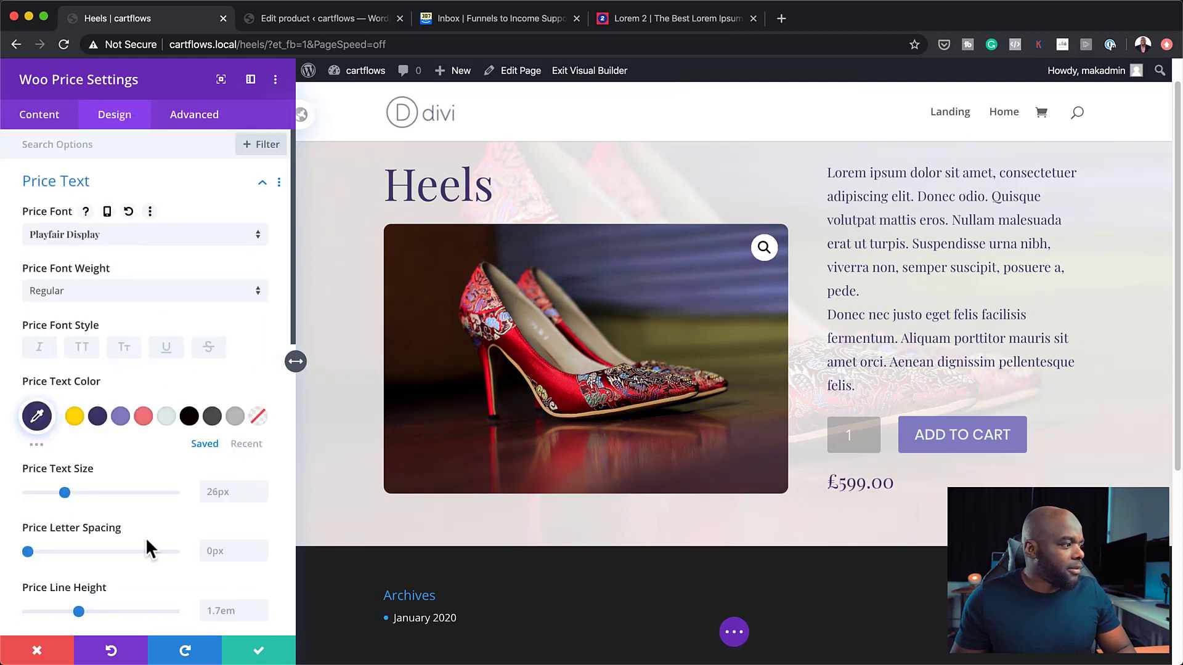
drag(70, 496, 102, 497)
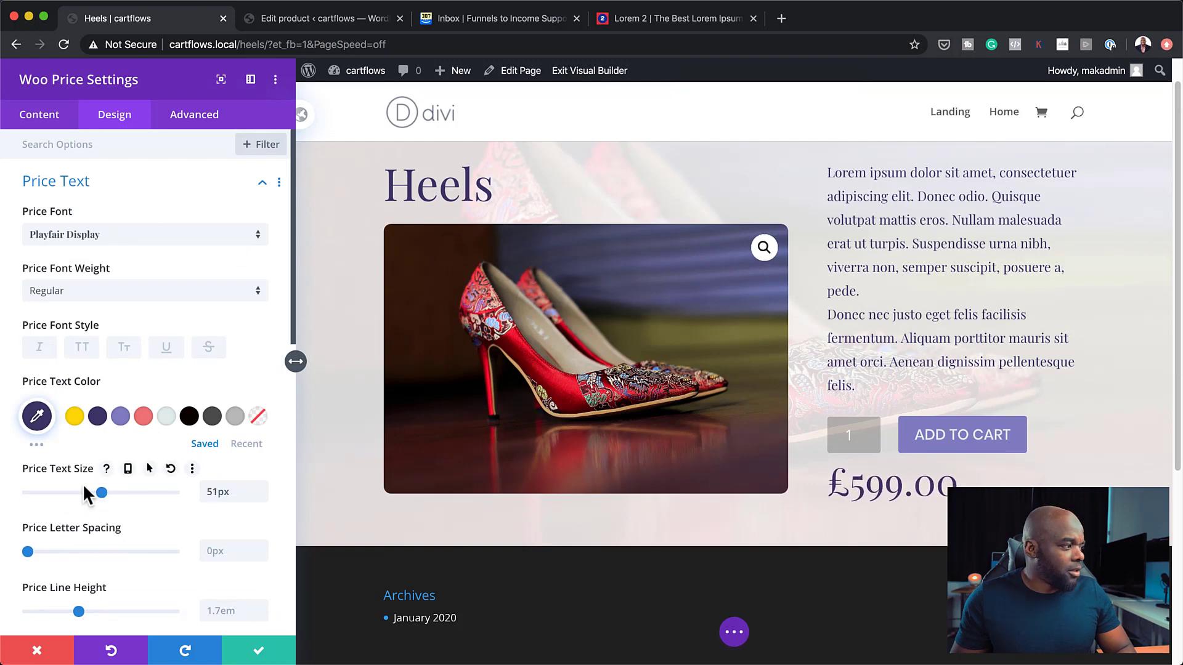
Make the price text bold at 40px and move the saved price module above the add-to-cart module.
click(76, 293)
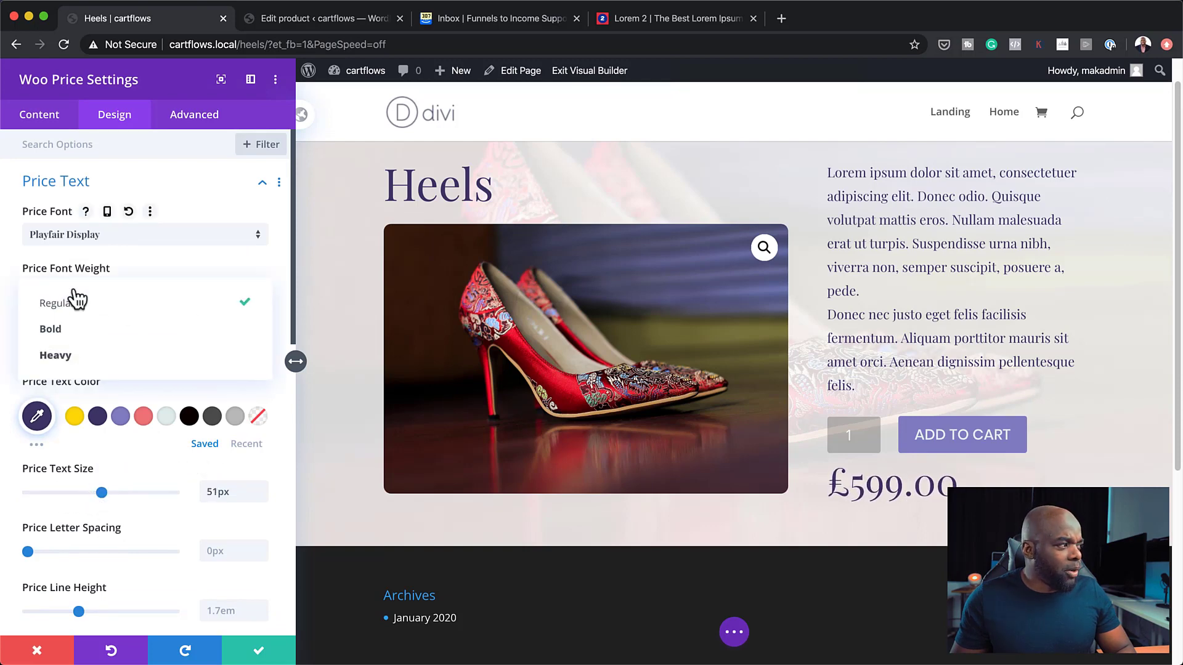
click(76, 332)
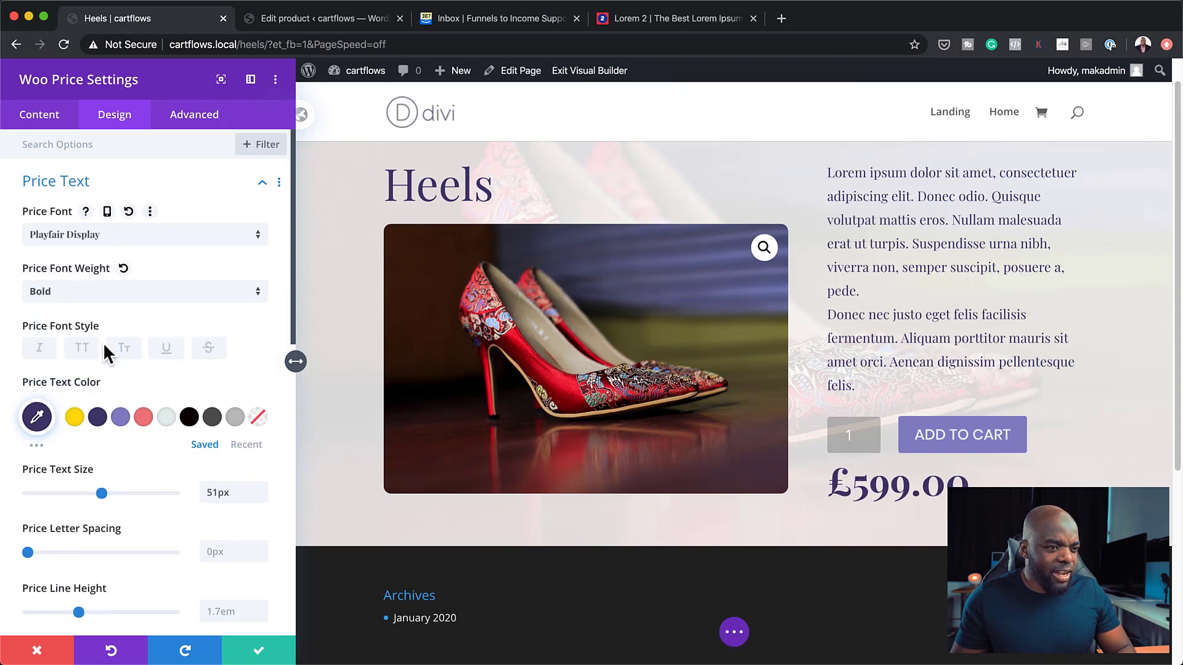
drag(102, 495, 88, 505)
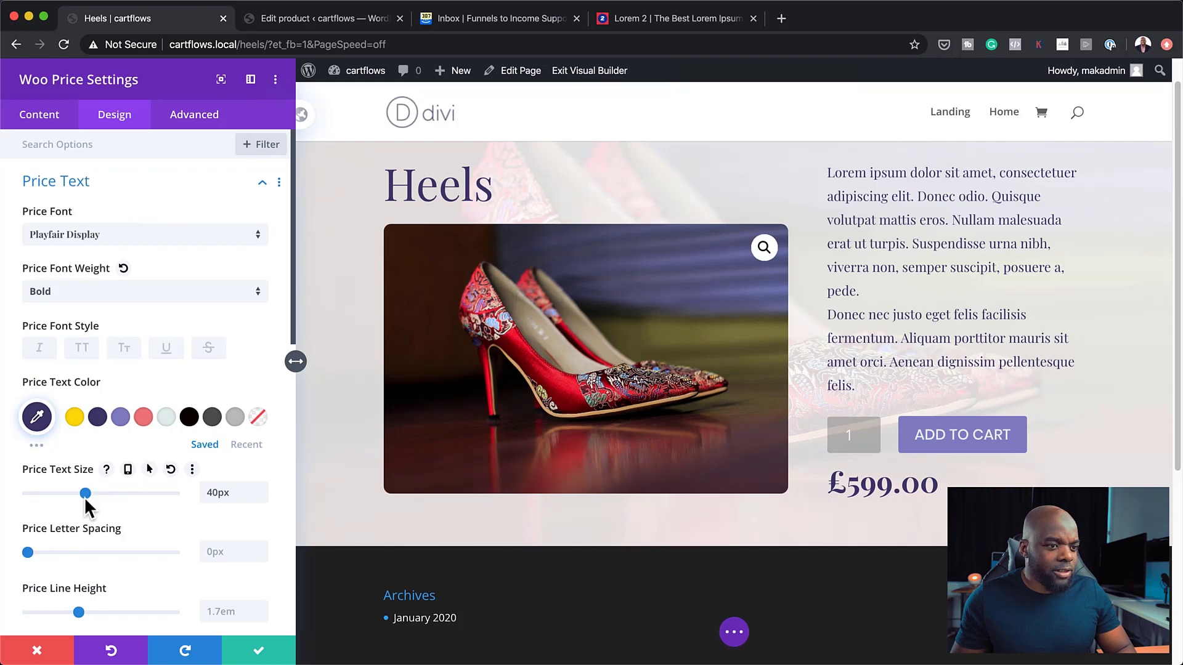
click(259, 657)
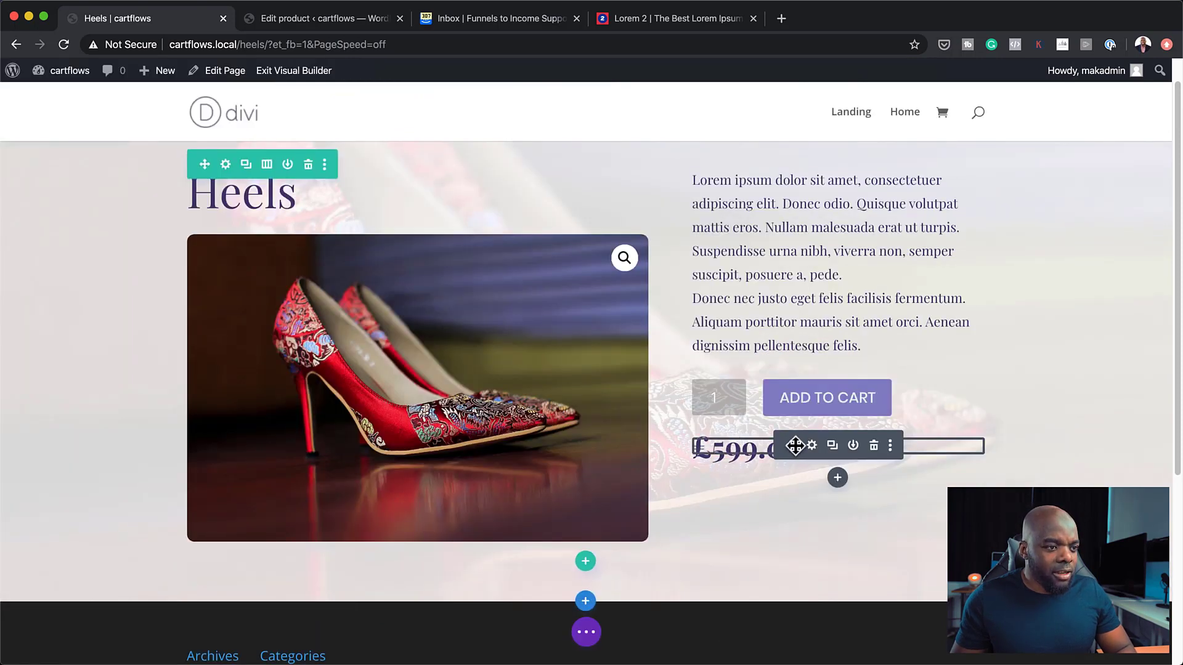
drag(790, 445, 782, 373)
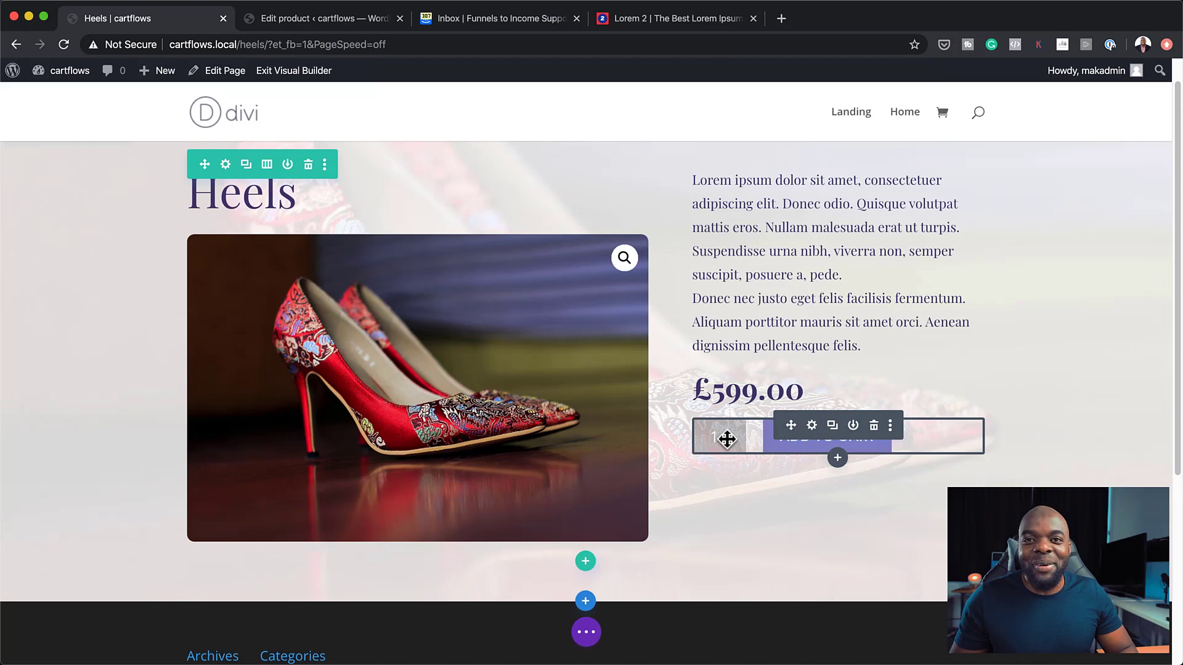
Set the add-to-cart module's Fields Focus Text Color and Fields Text Color to the saved pale green #e1efec.
click(813, 428)
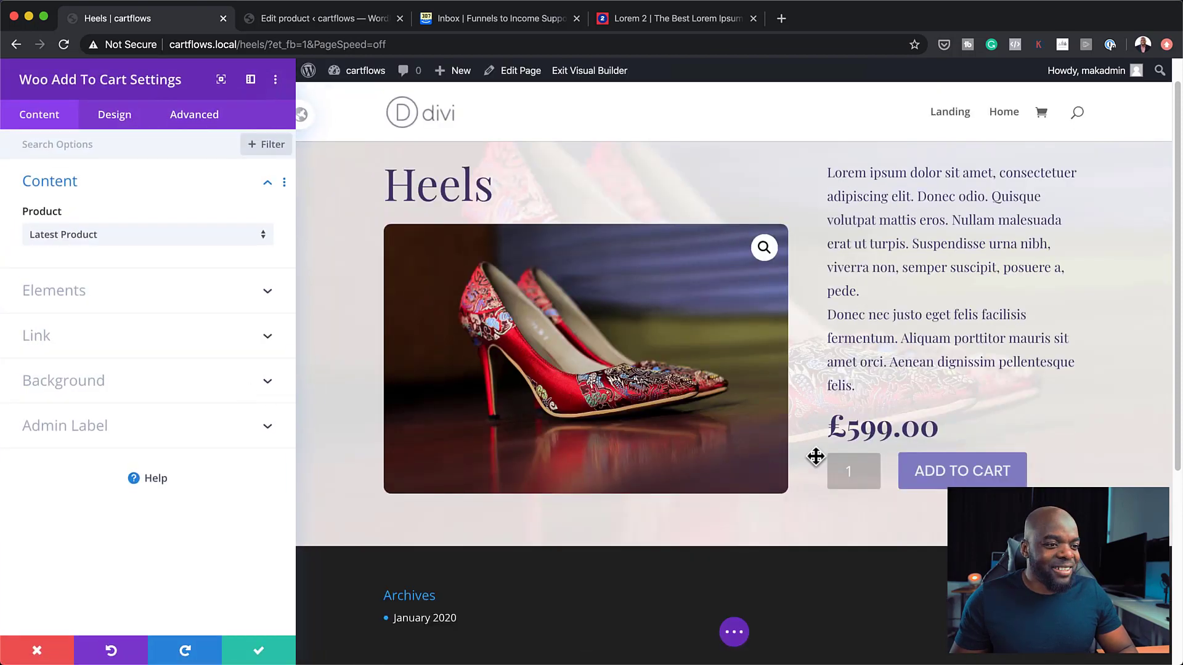
click(829, 459)
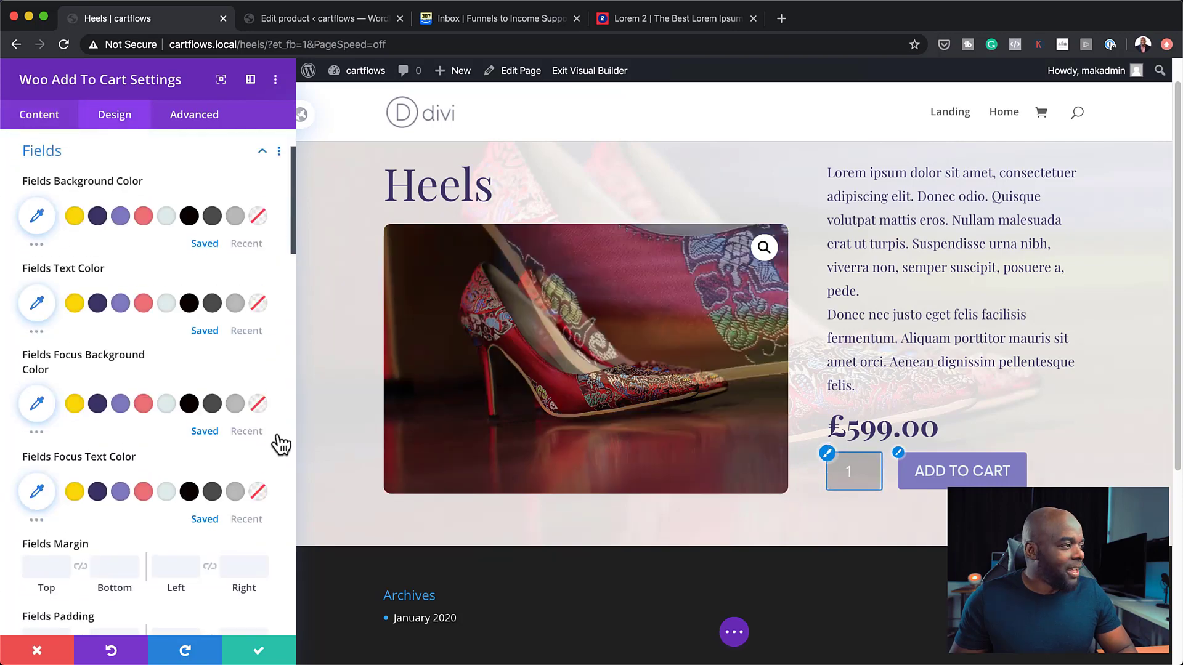
scroll(179, 491, down, 4)
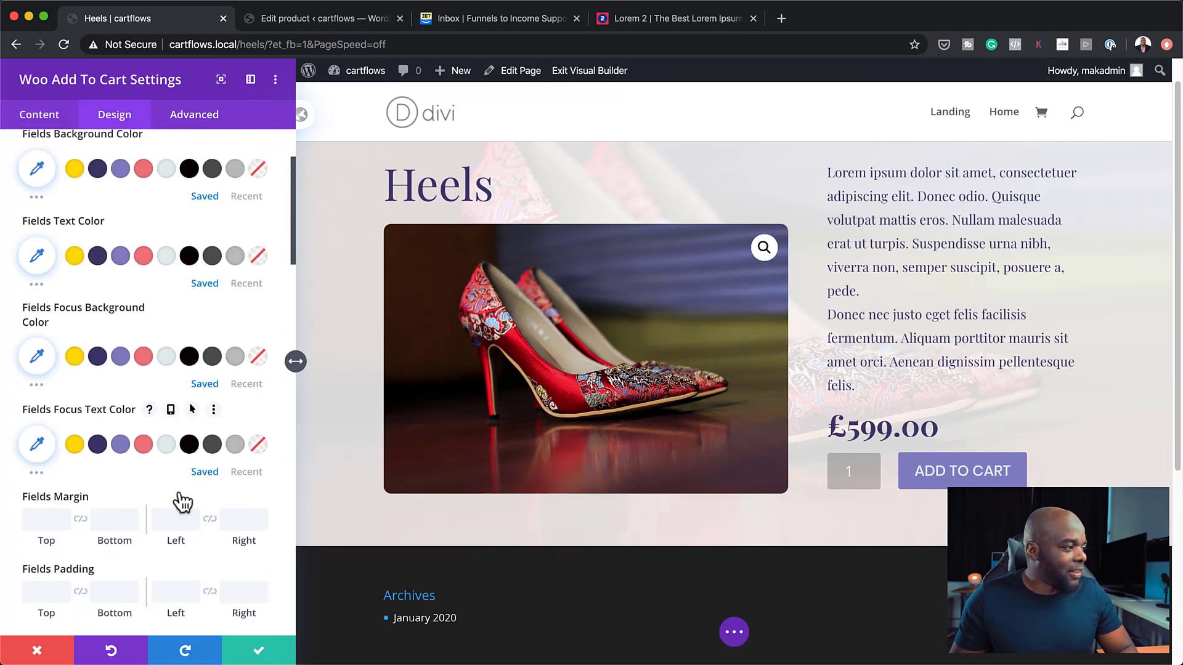
scroll(180, 491, down, 5)
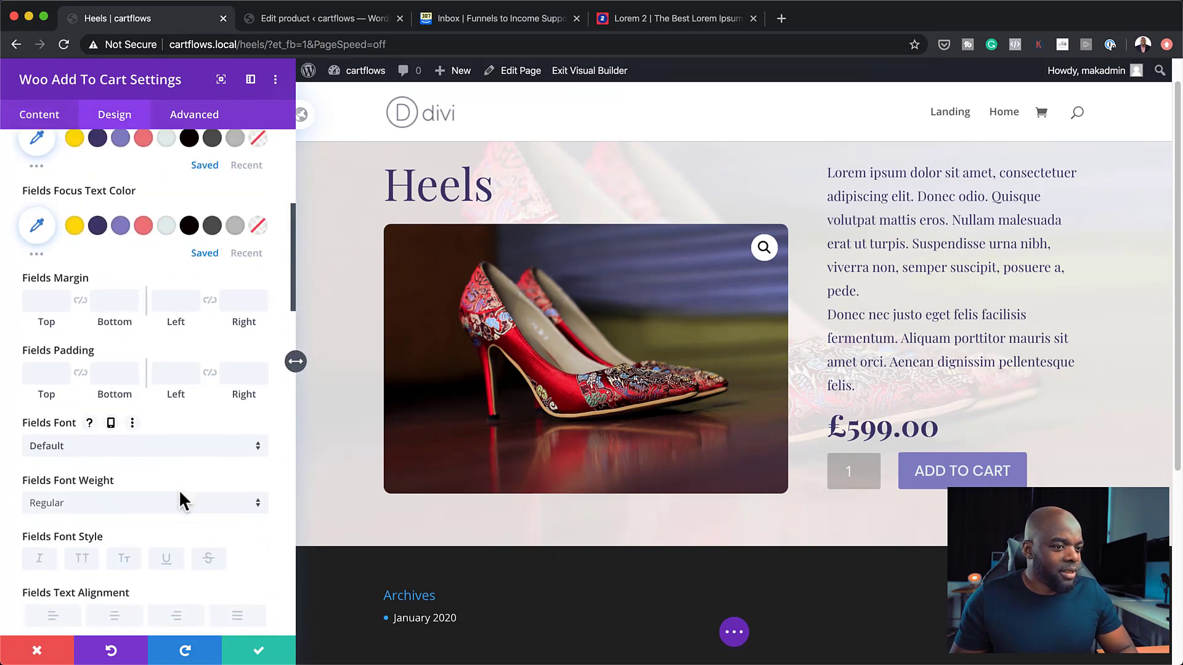
scroll(180, 493, up, 2)
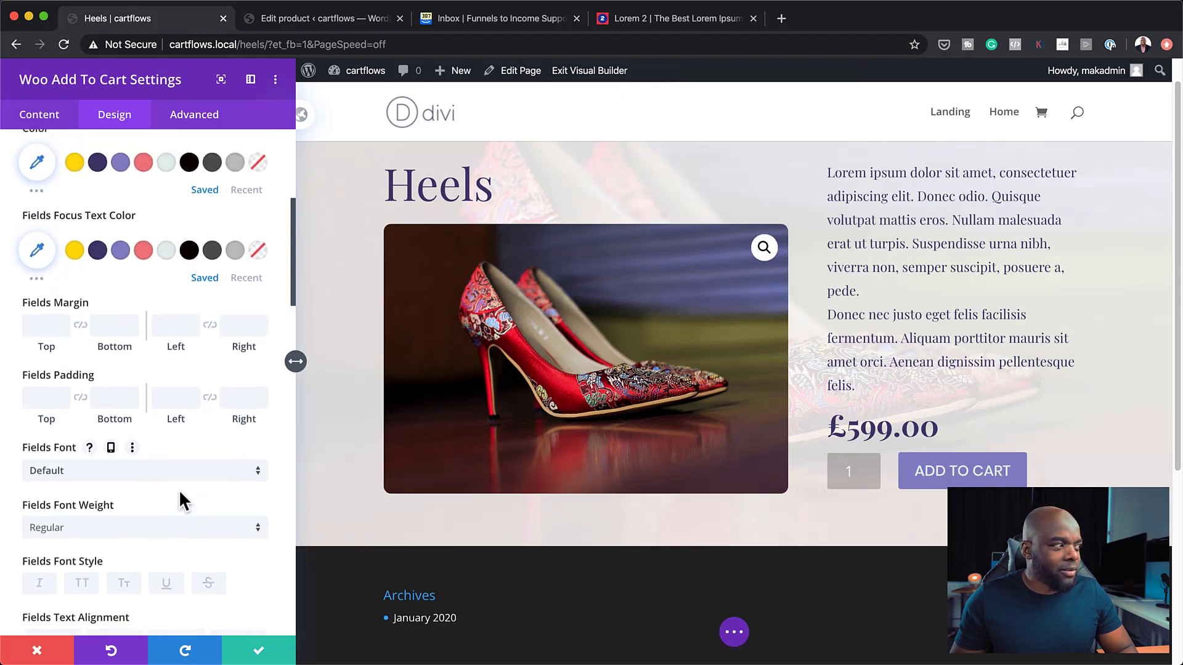
click(237, 269)
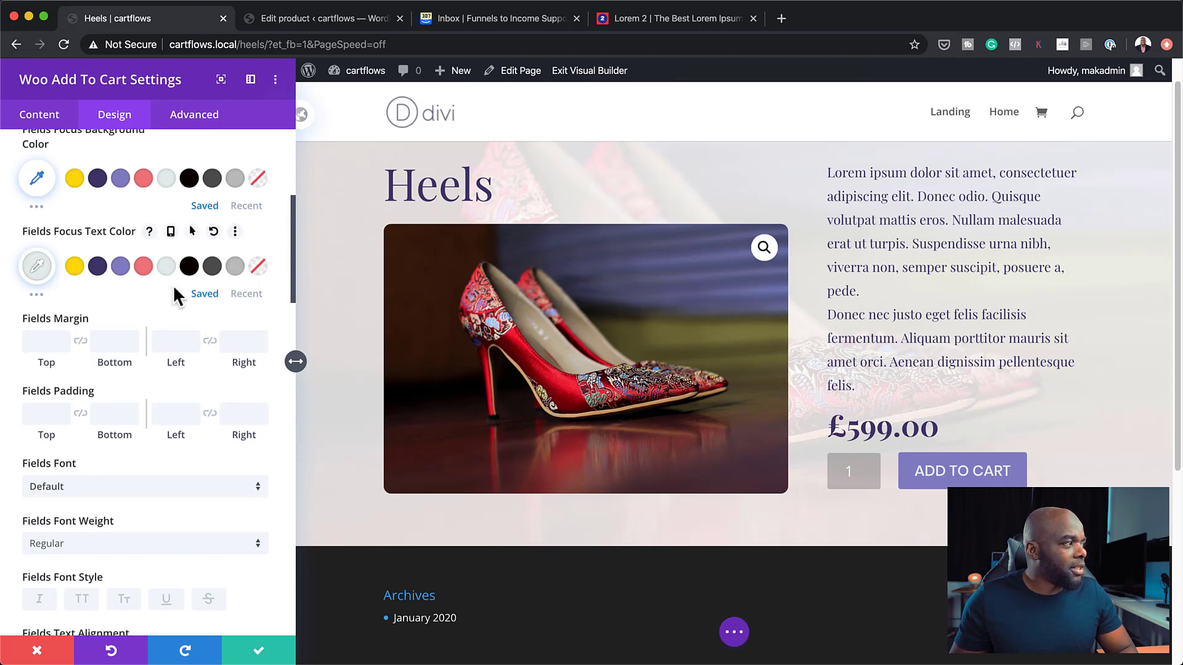
scroll(174, 291, up, 2)
scroll(175, 296, up, 1)
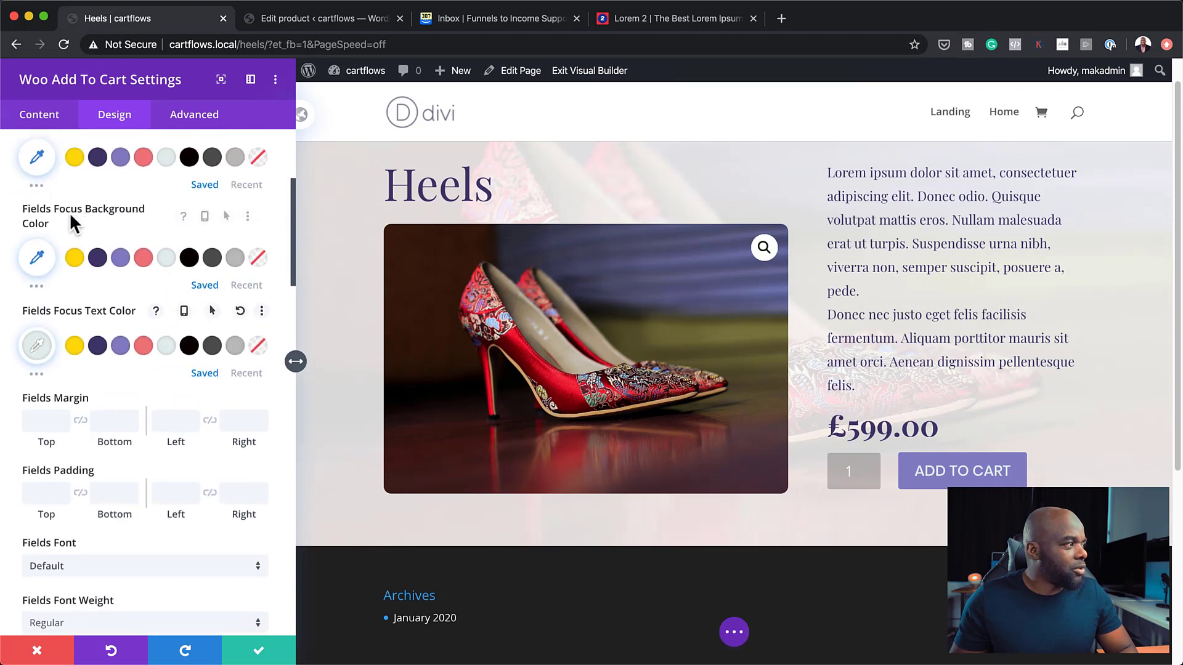
scroll(196, 216, up, 3)
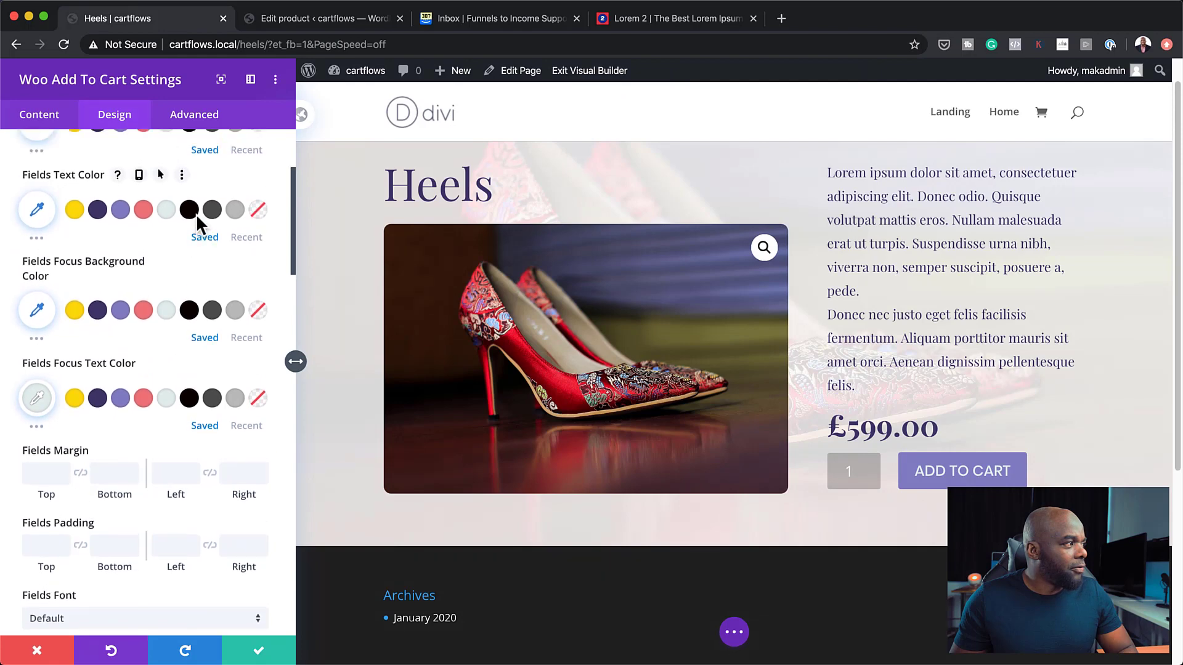
click(167, 213)
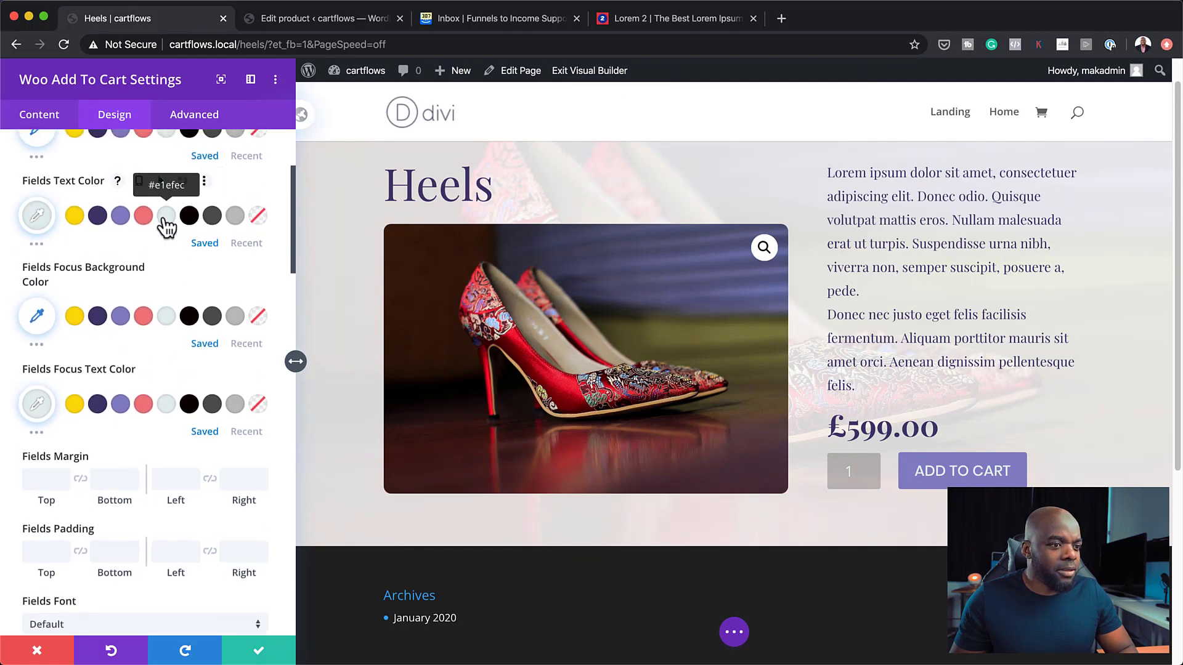
Set the Fields Background Color of the quantity field to the saved light grey.
scroll(188, 247, up, 9)
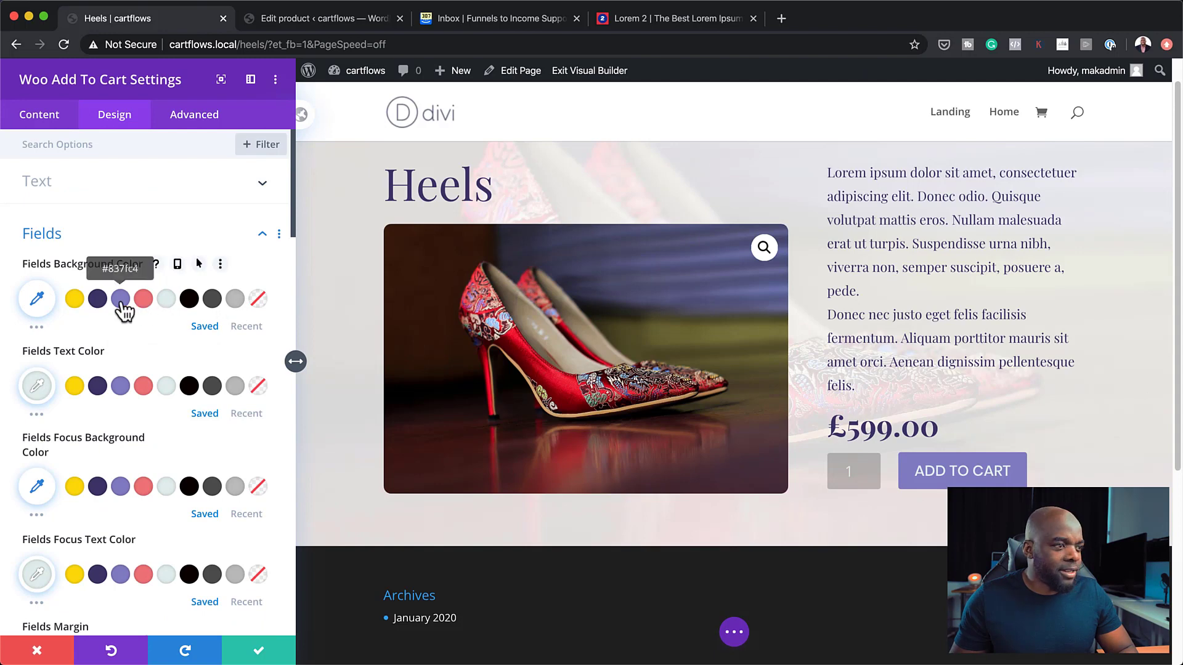
click(97, 300)
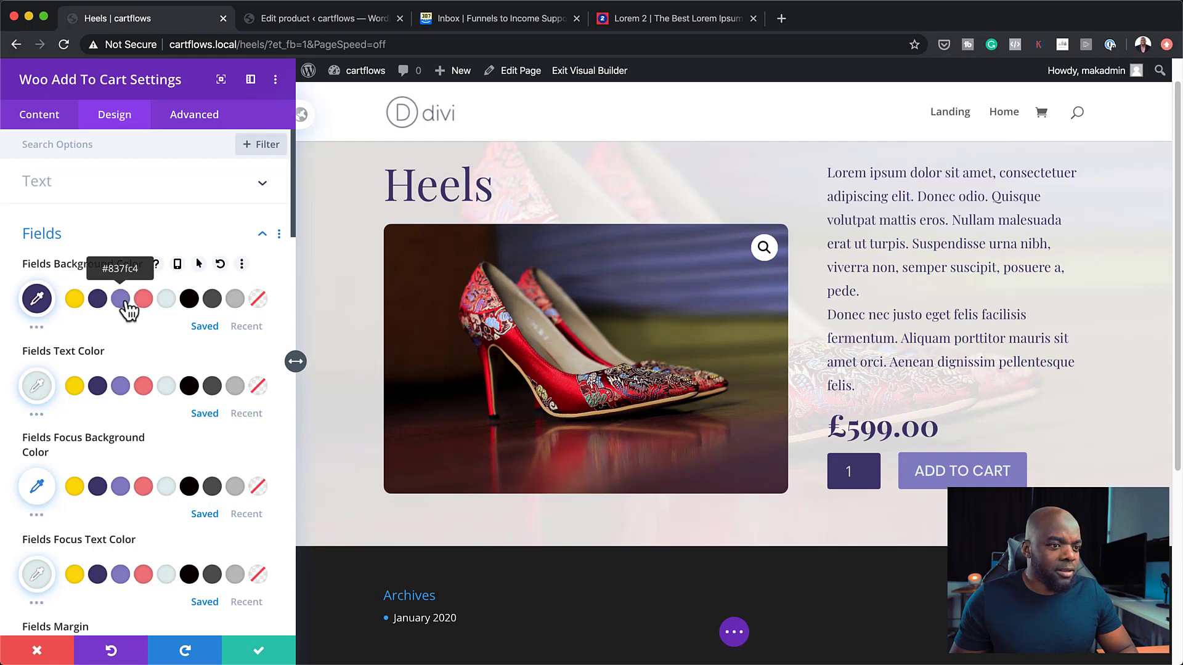
click(124, 301)
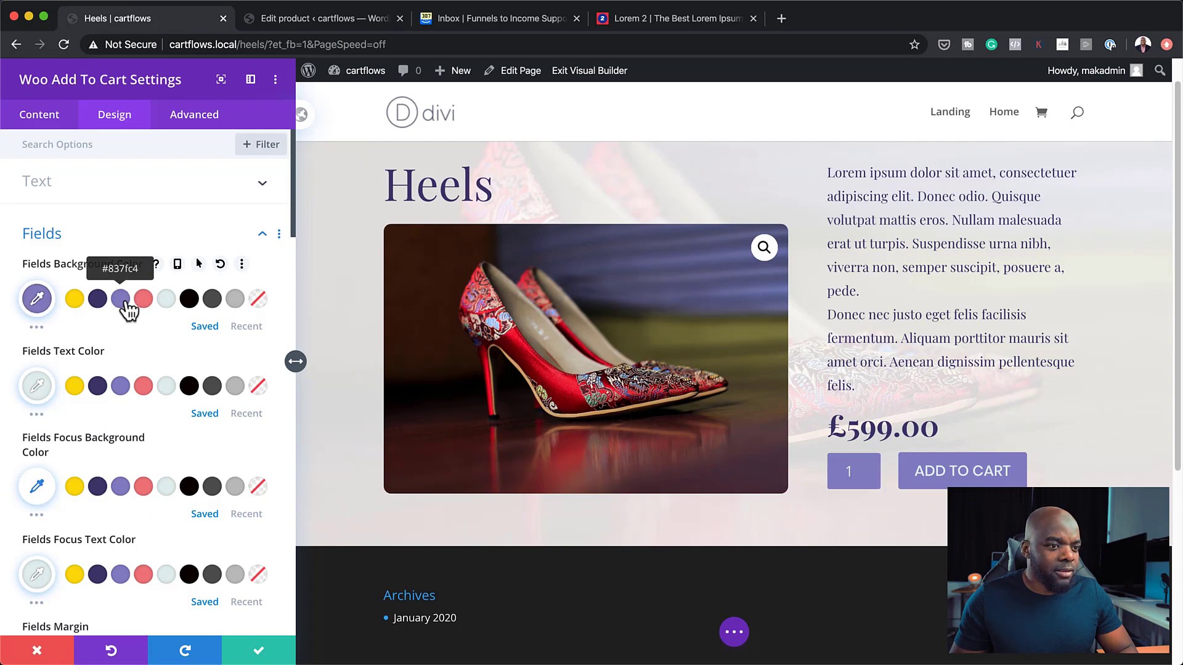
click(98, 300)
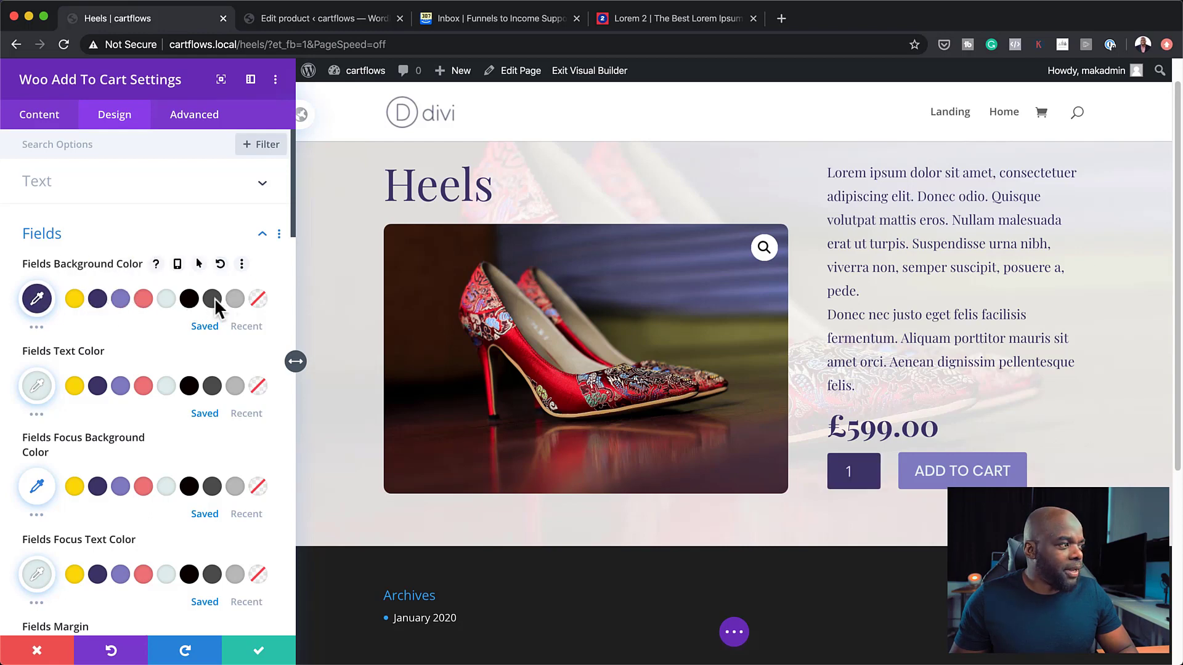
click(213, 300)
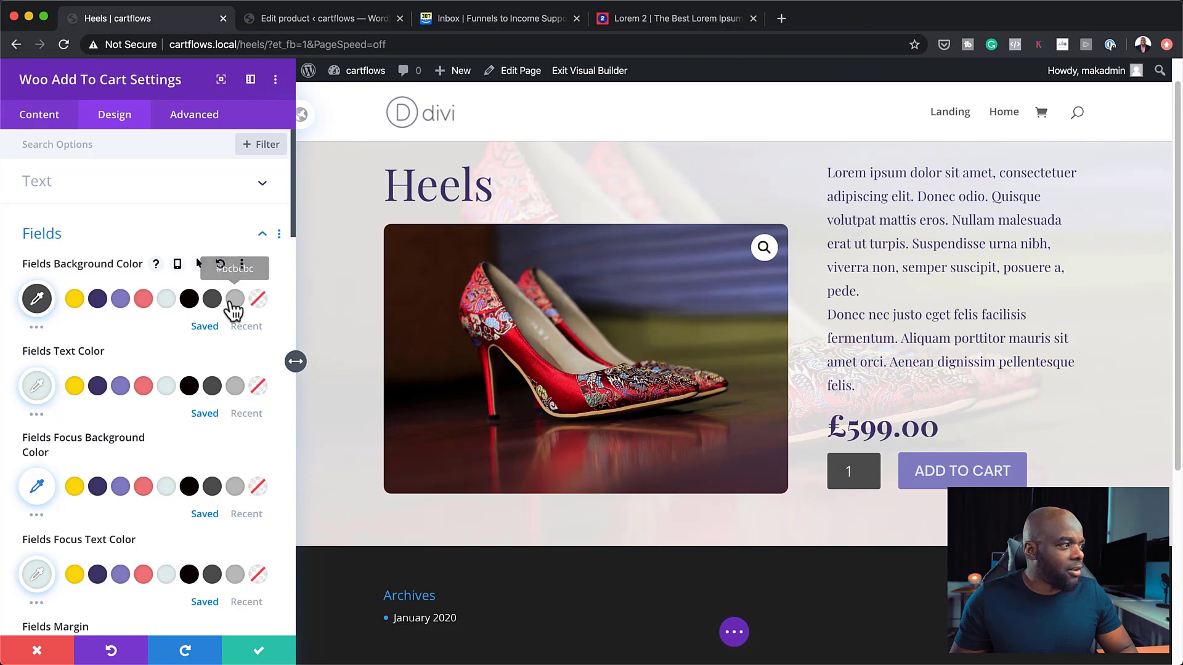
click(235, 300)
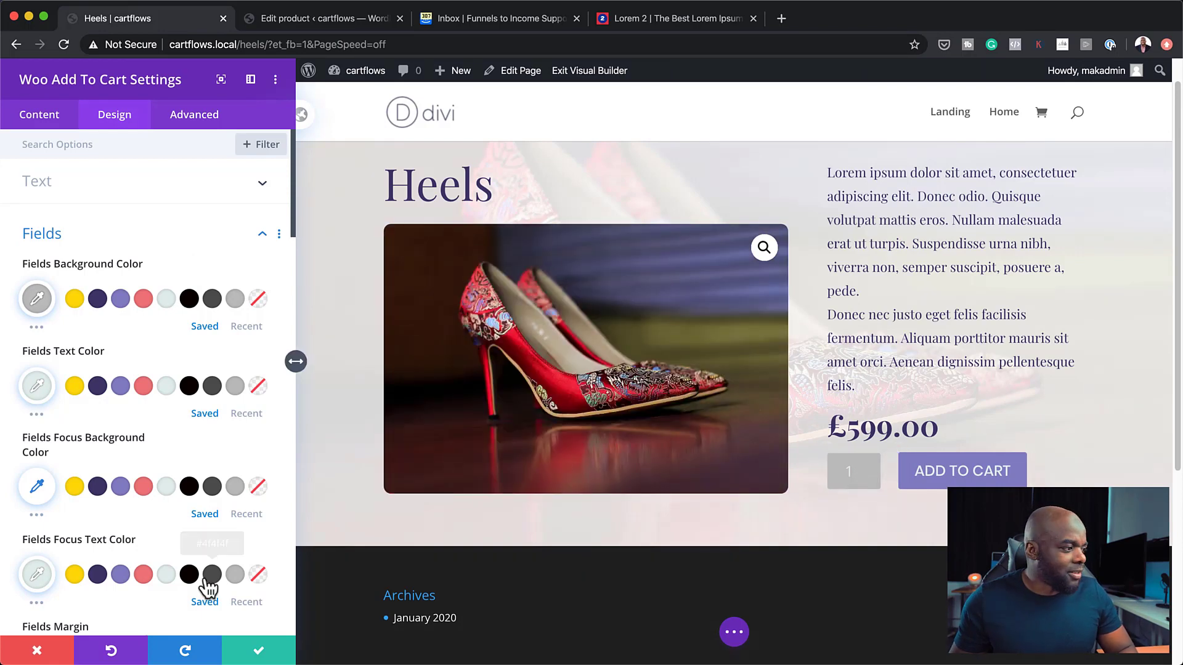
Set the quantity field's font to Poppins and save the add-to-cart module.
scroll(207, 567, down, 5)
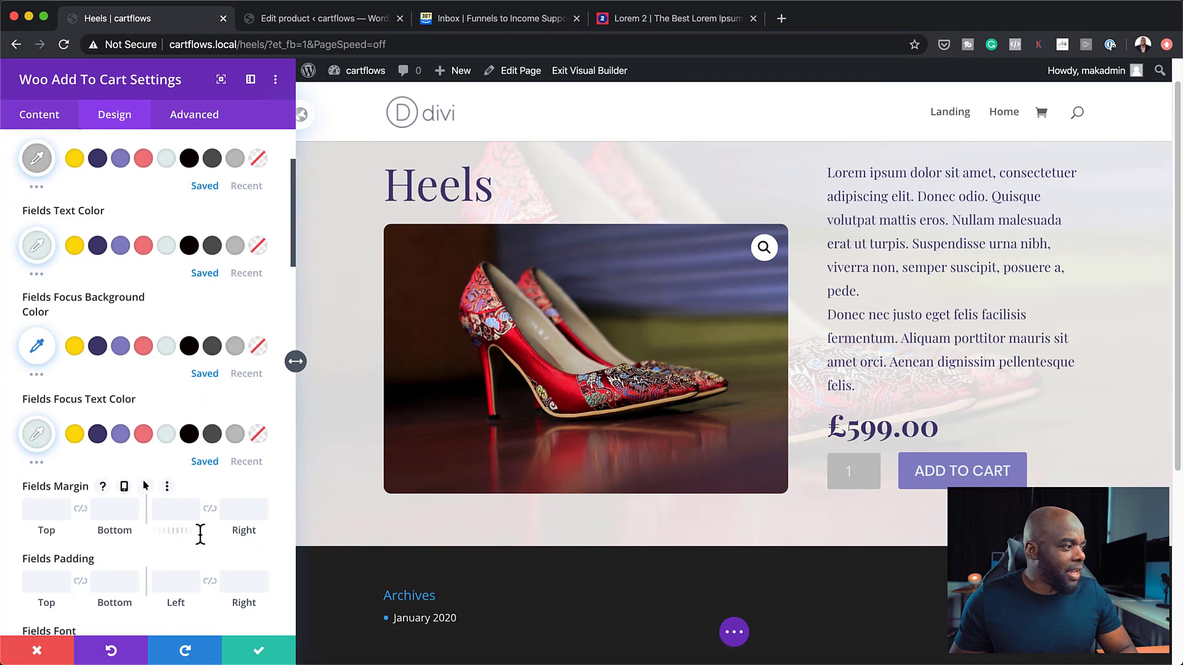
scroll(198, 533, down, 4)
click(198, 545)
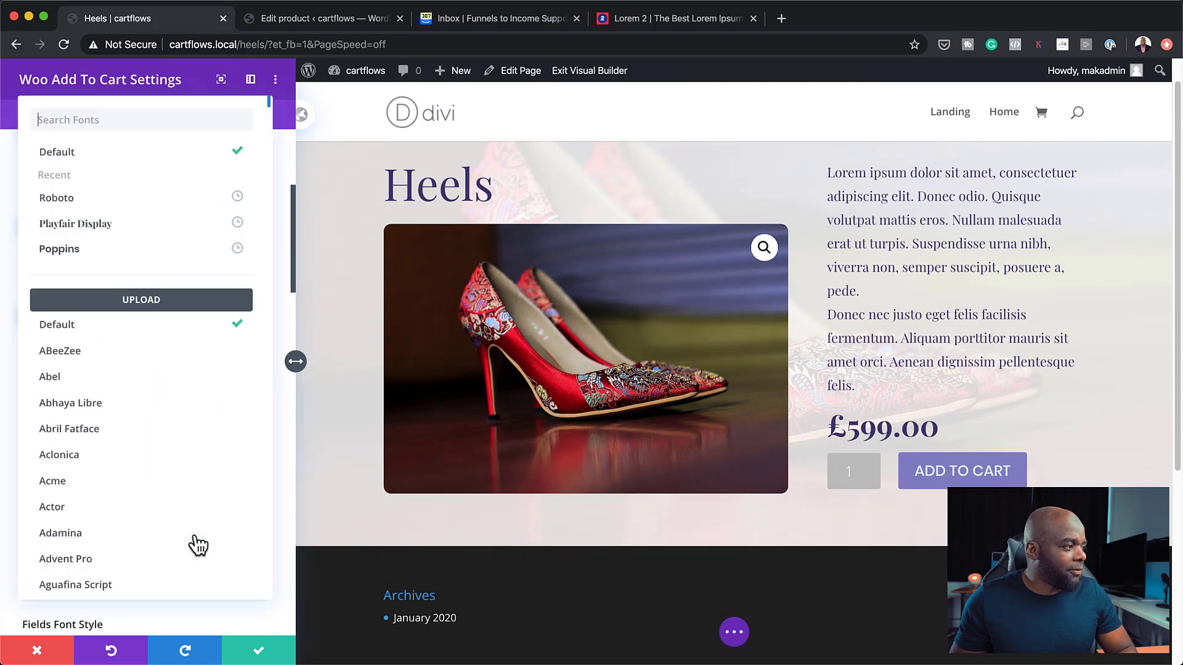
click(127, 255)
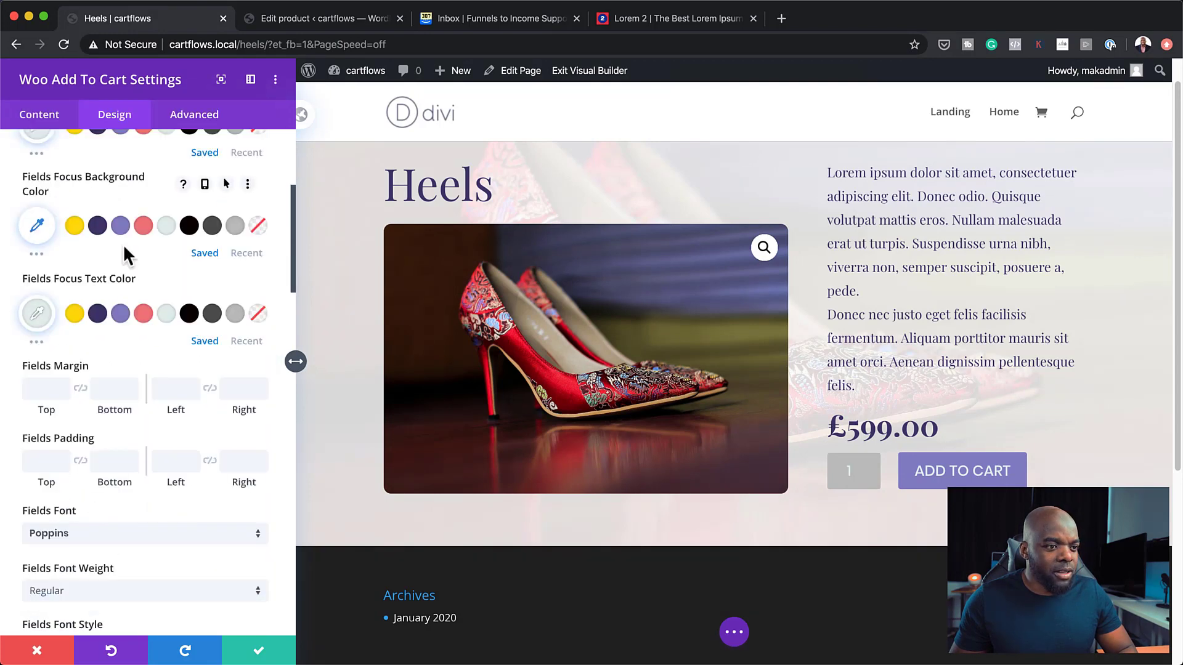
click(258, 651)
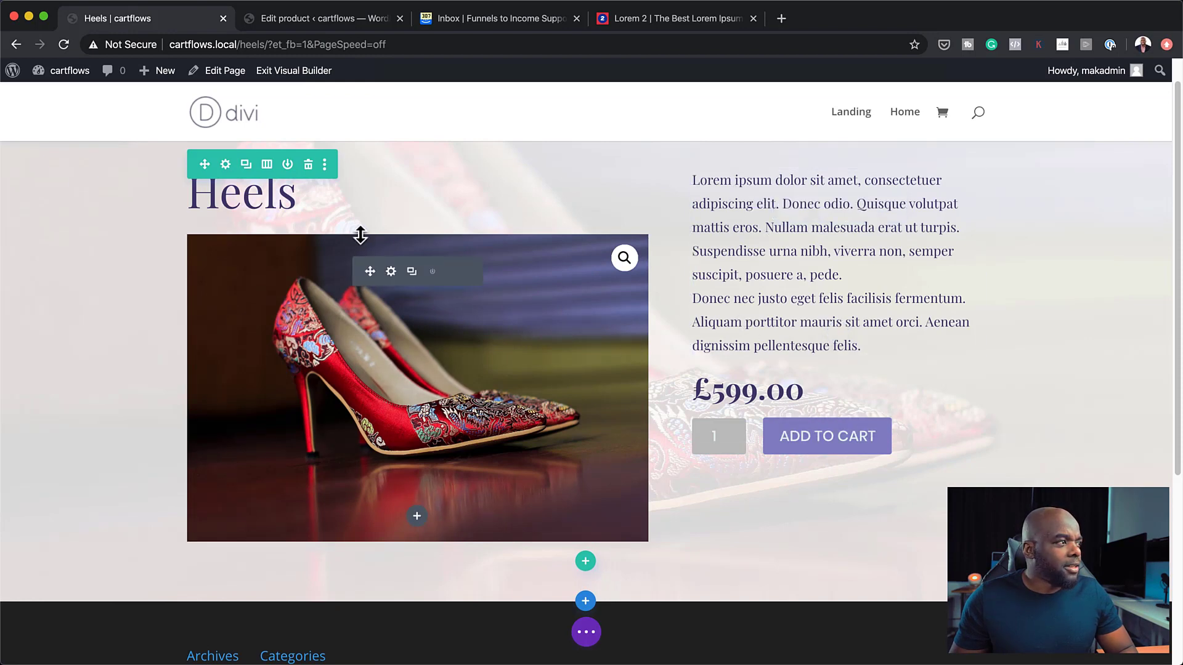
Move the Heels title module from above the product image to above the product description.
drag(370, 205, 786, 180)
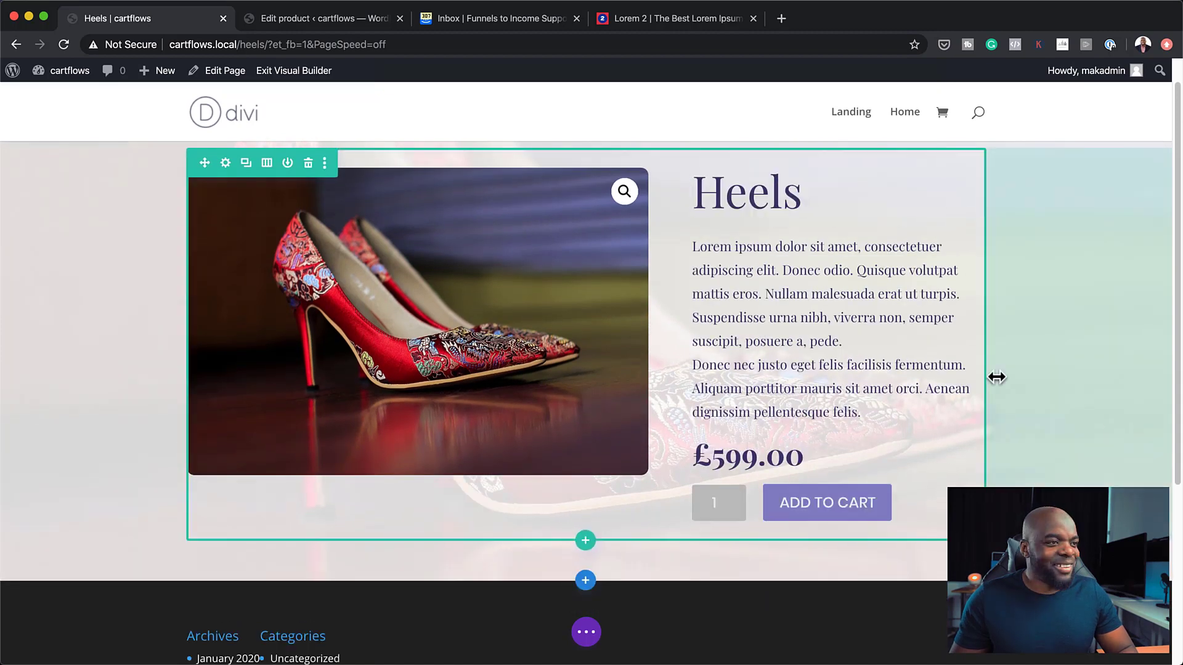
scroll(1054, 325, up, 1)
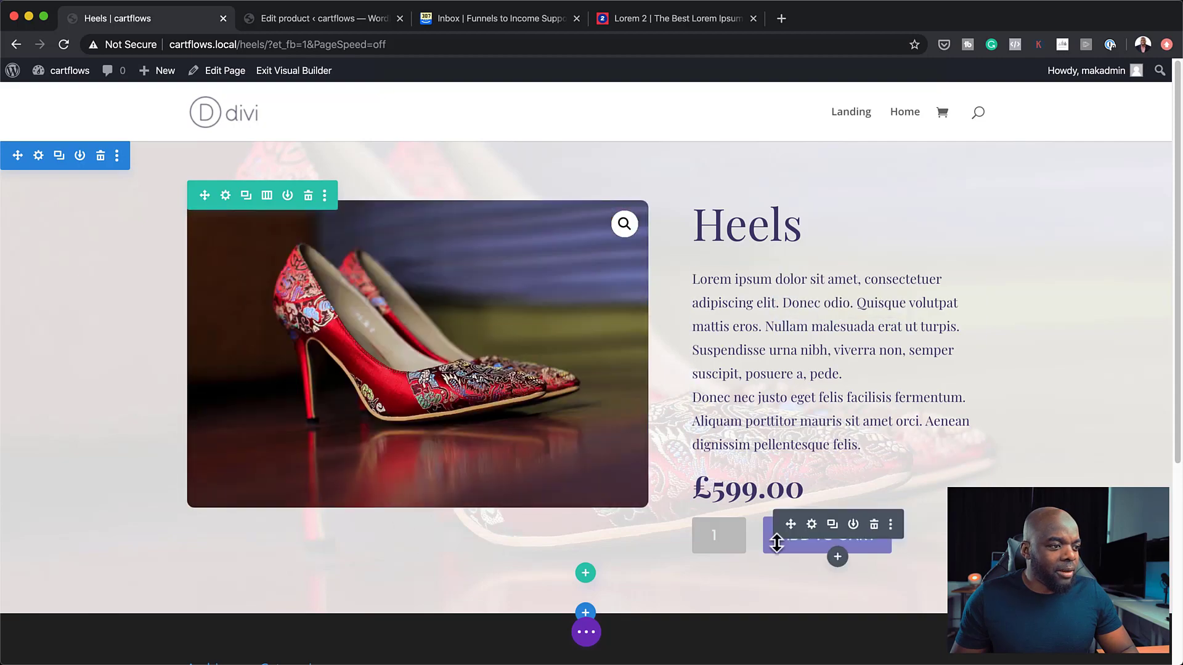
scroll(974, 466, down, 1)
scroll(974, 467, down, 3)
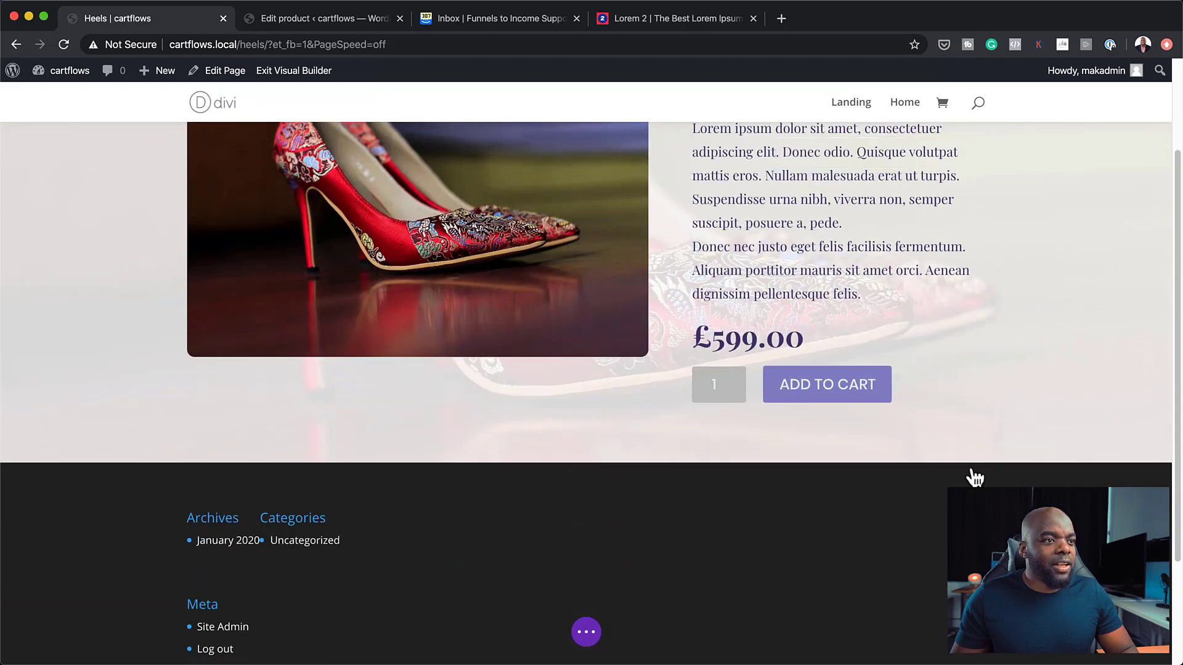
Increase the section's top and bottom padding to 100px.
scroll(973, 468, up, 3)
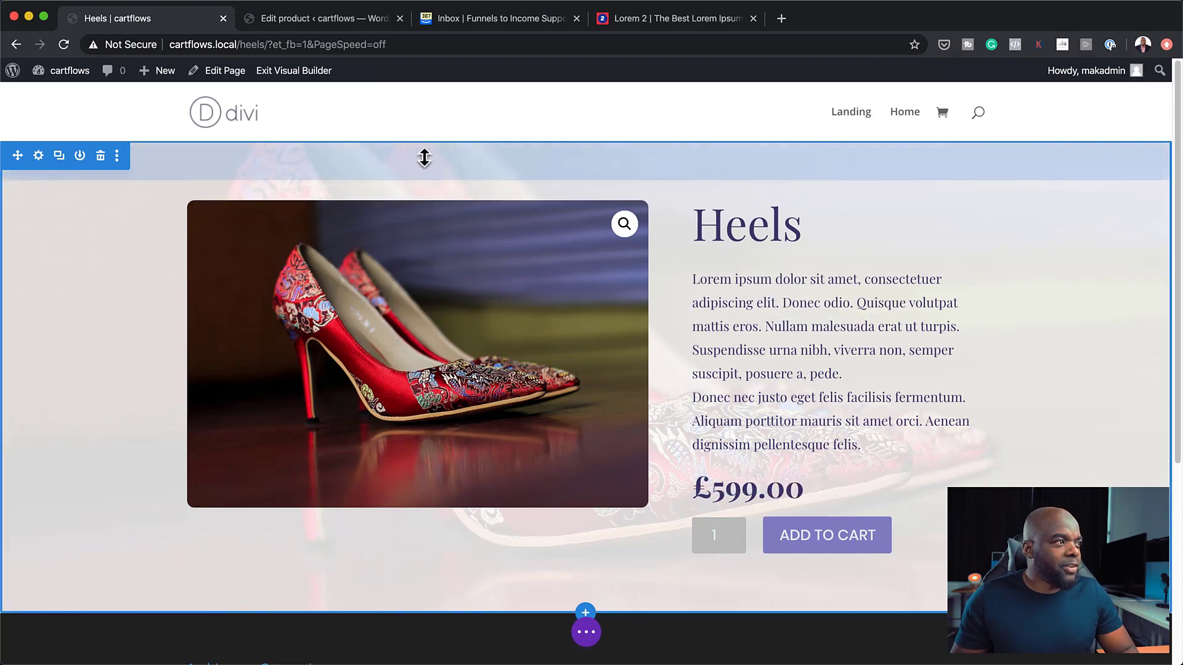
drag(478, 160, 482, 195)
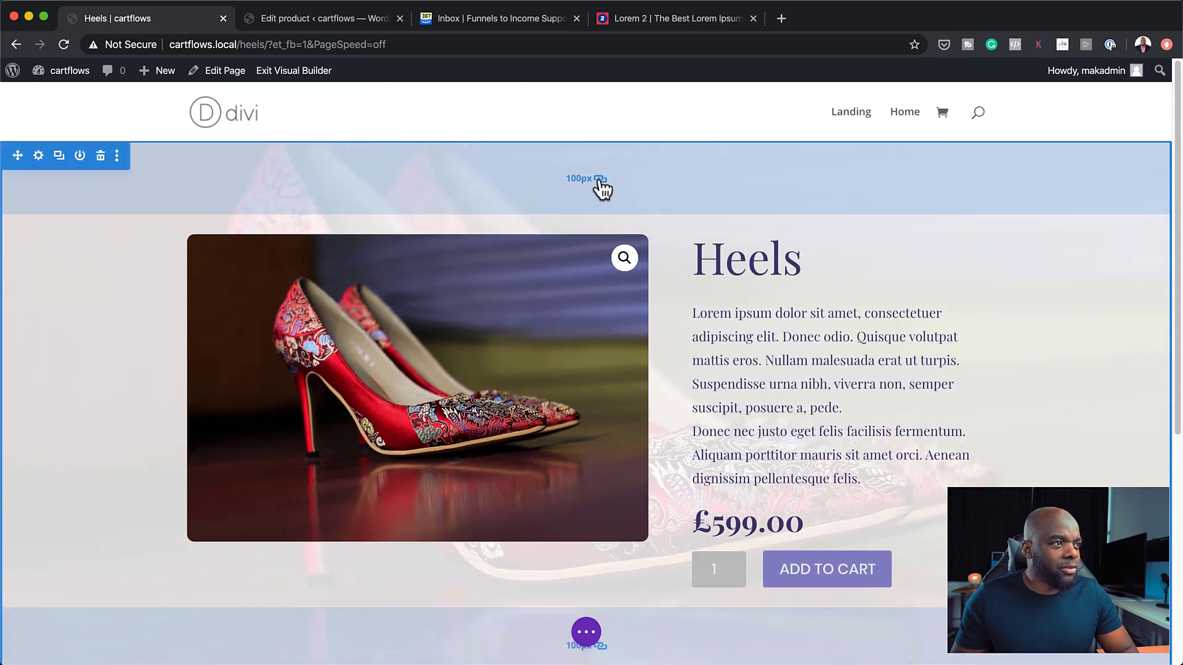
scroll(912, 570, down, 3)
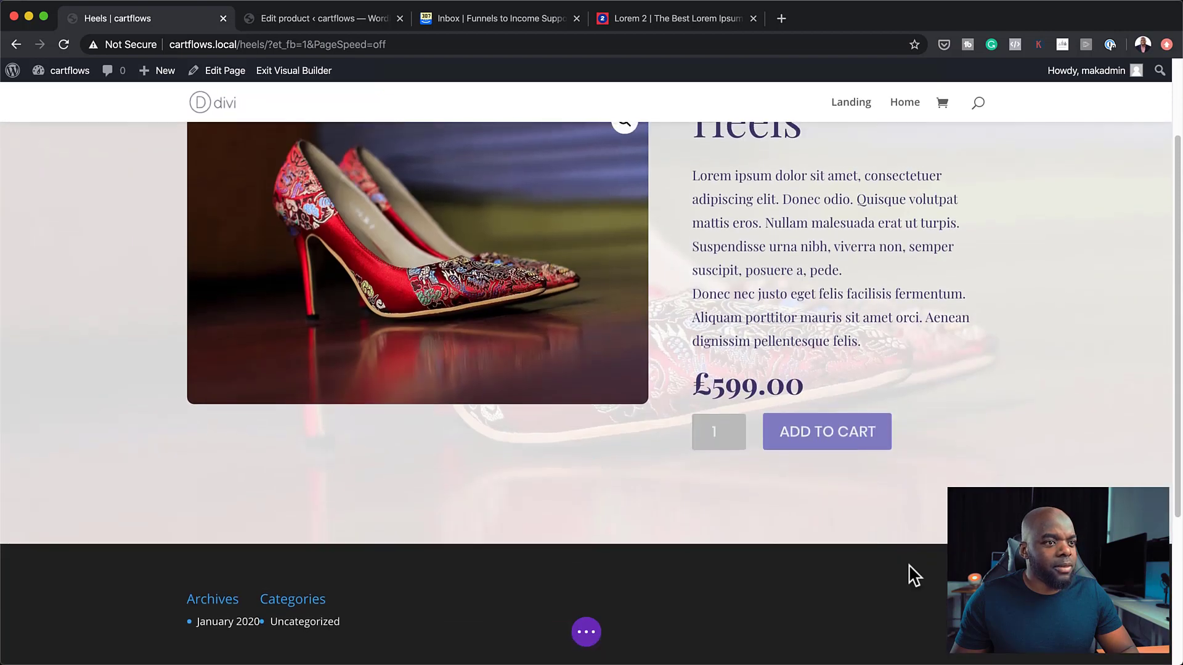
scroll(909, 565, up, 3)
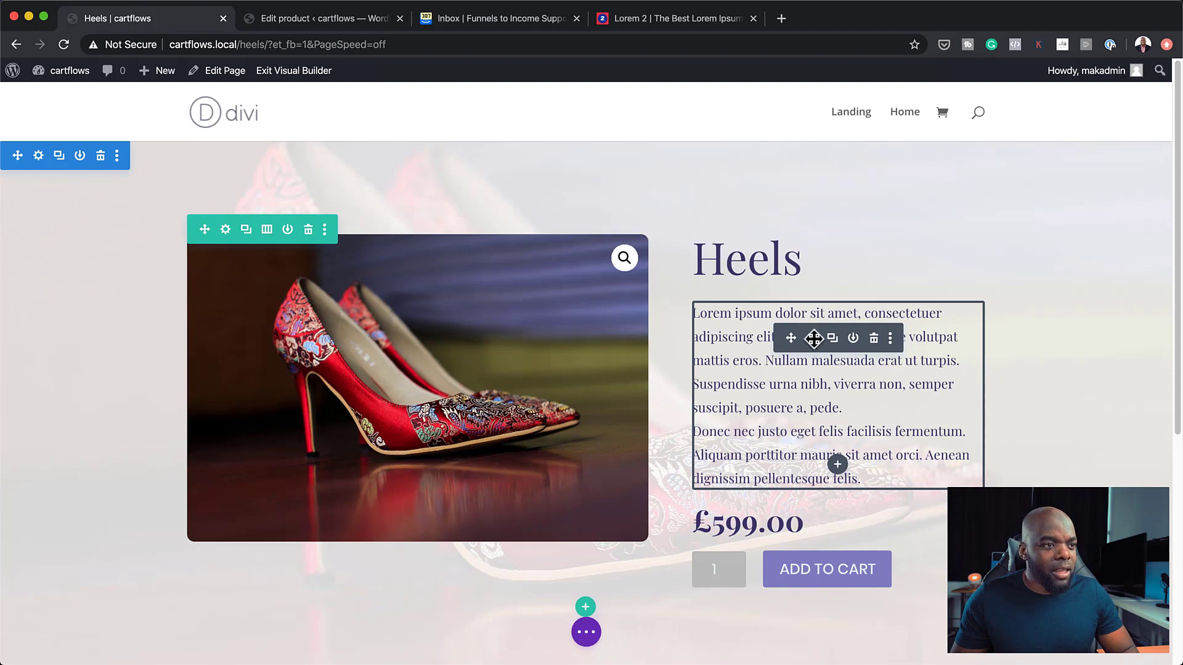
Set the background of the product description module to the saved pale mint colour.
click(812, 338)
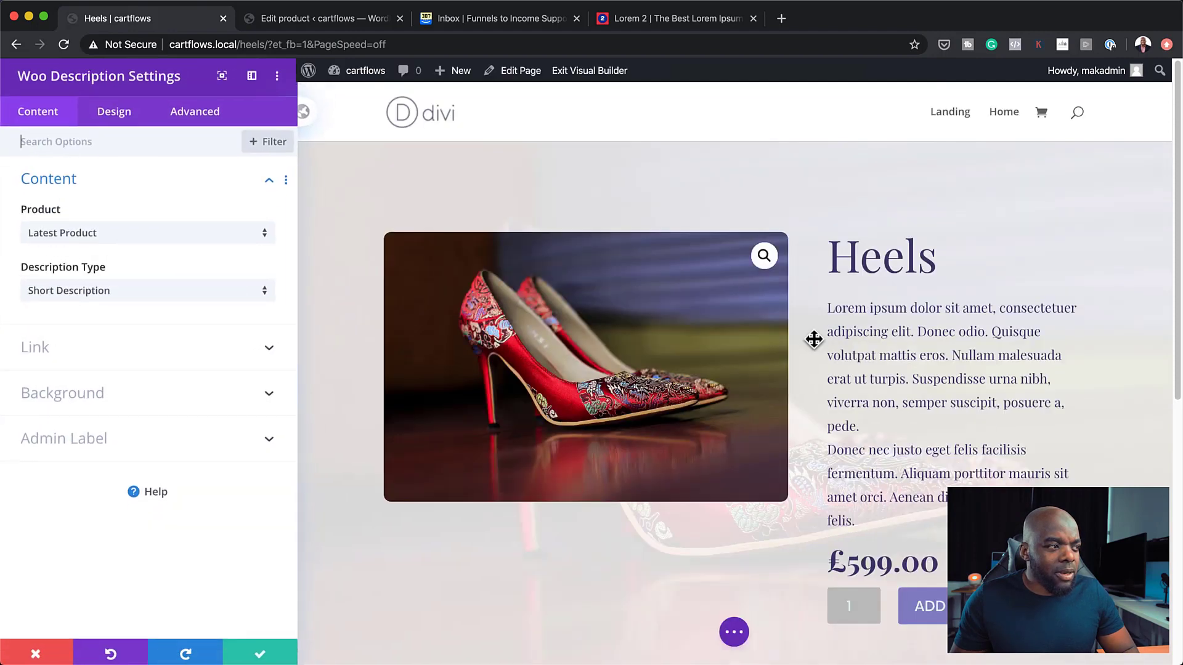
click(102, 401)
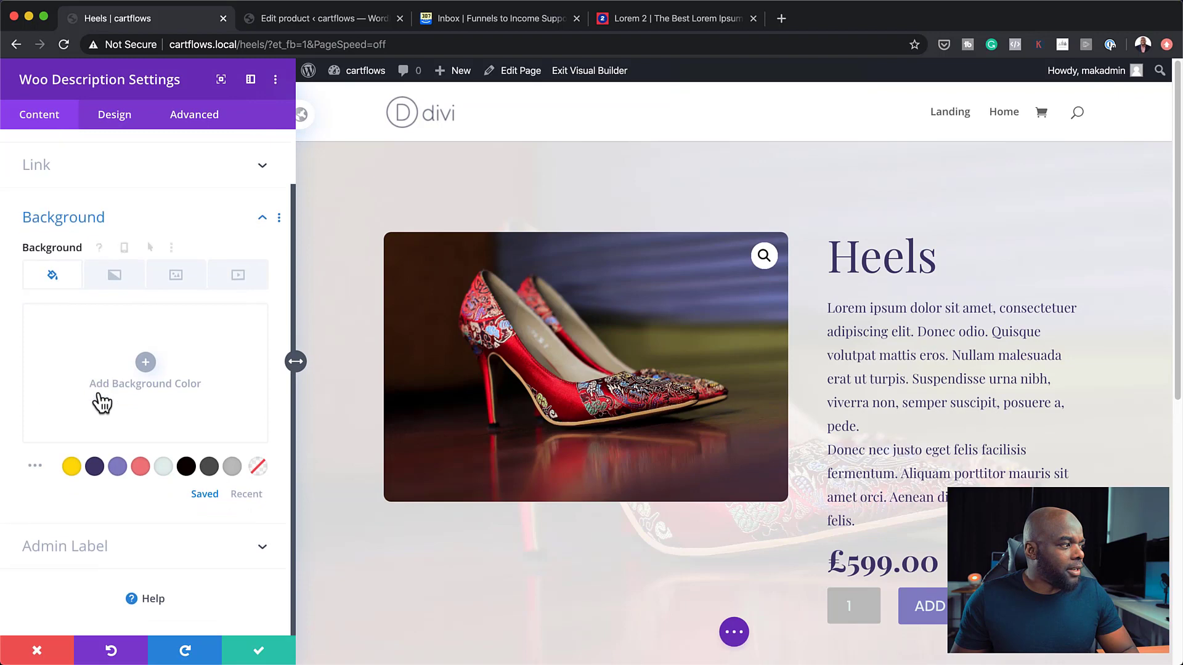
click(164, 468)
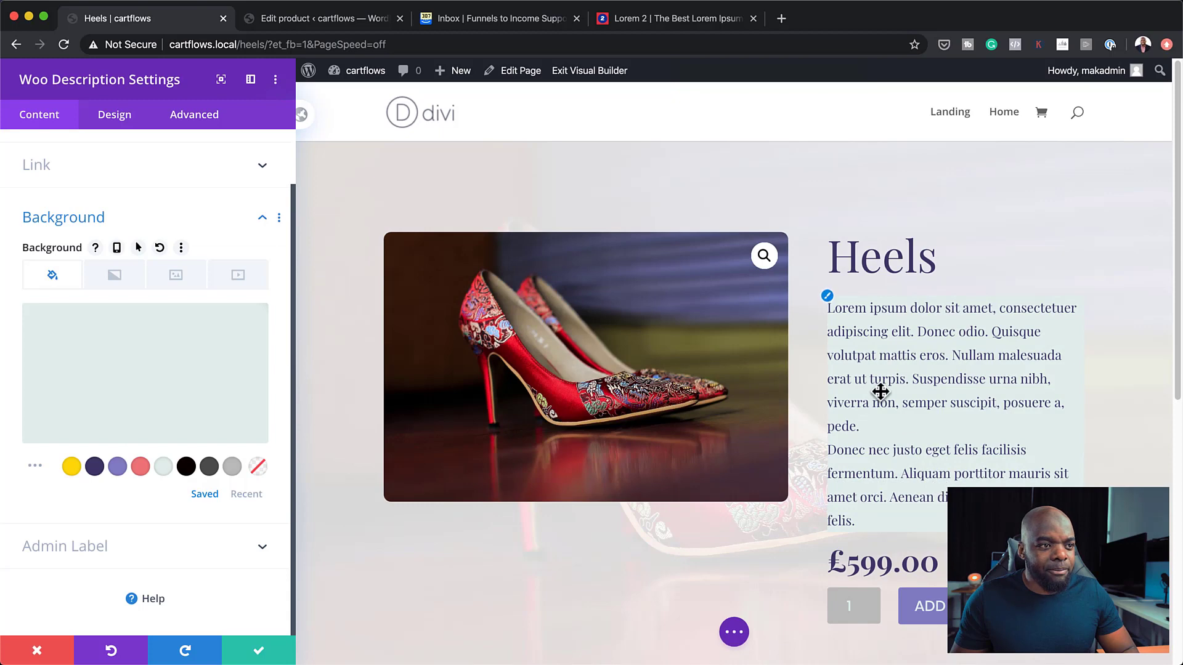
mouse_move(156, 328)
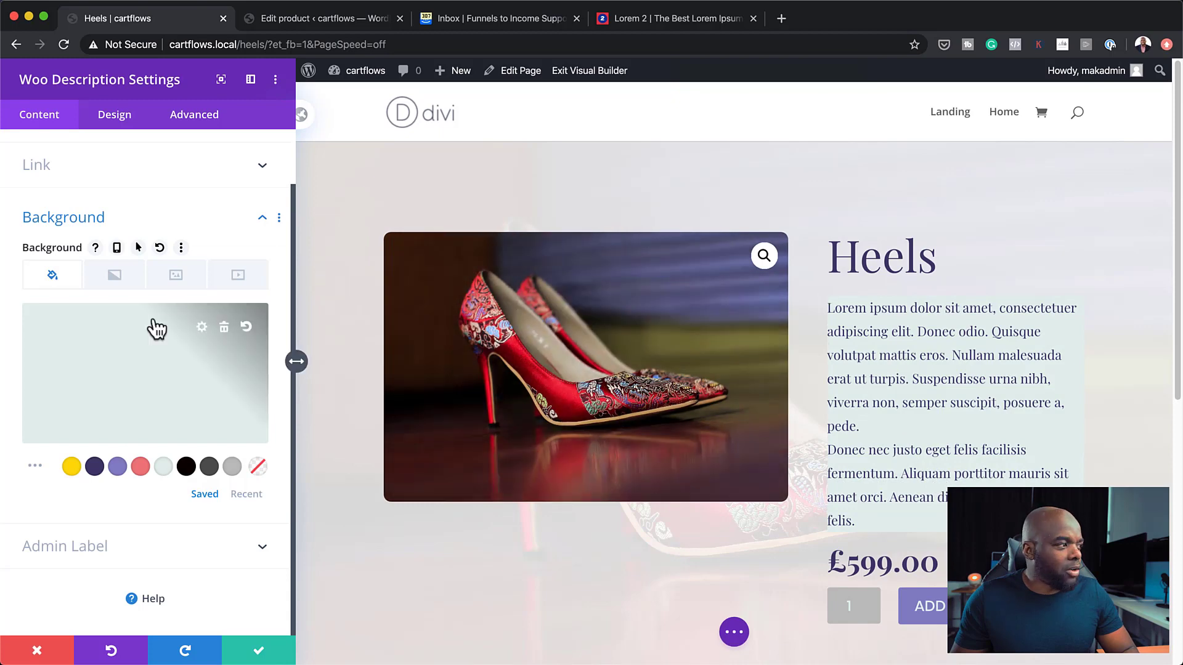
Set the description module's top, bottom and left padding to 20px and round all its corners to 10px.
click(117, 115)
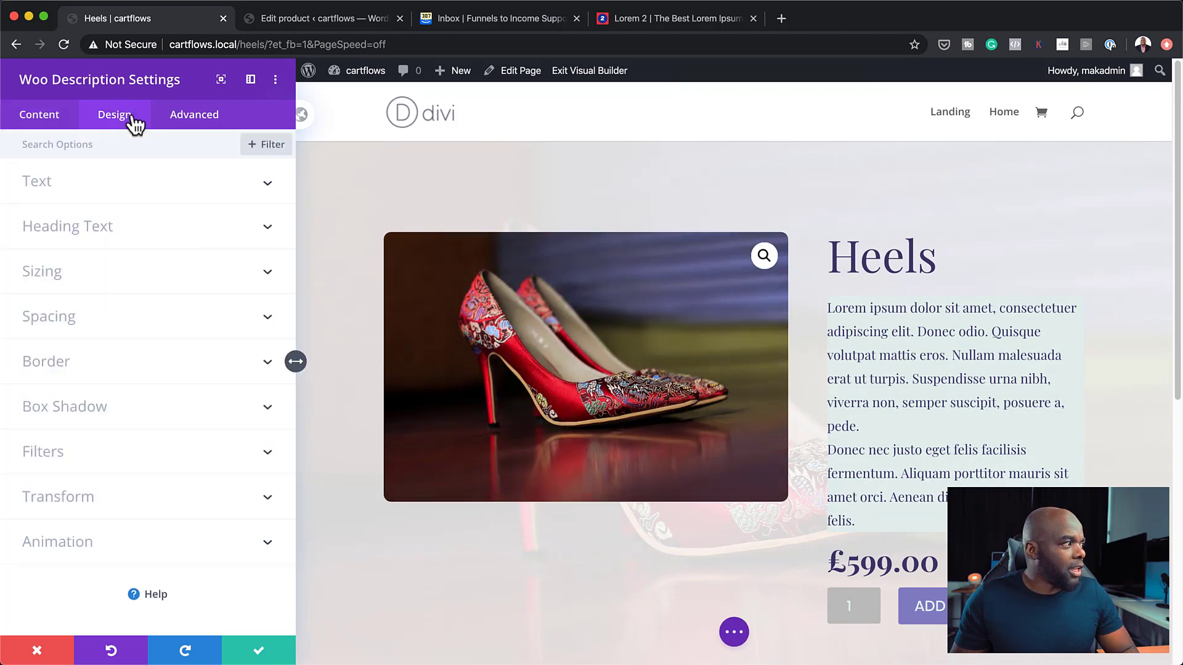
click(69, 319)
text(20)
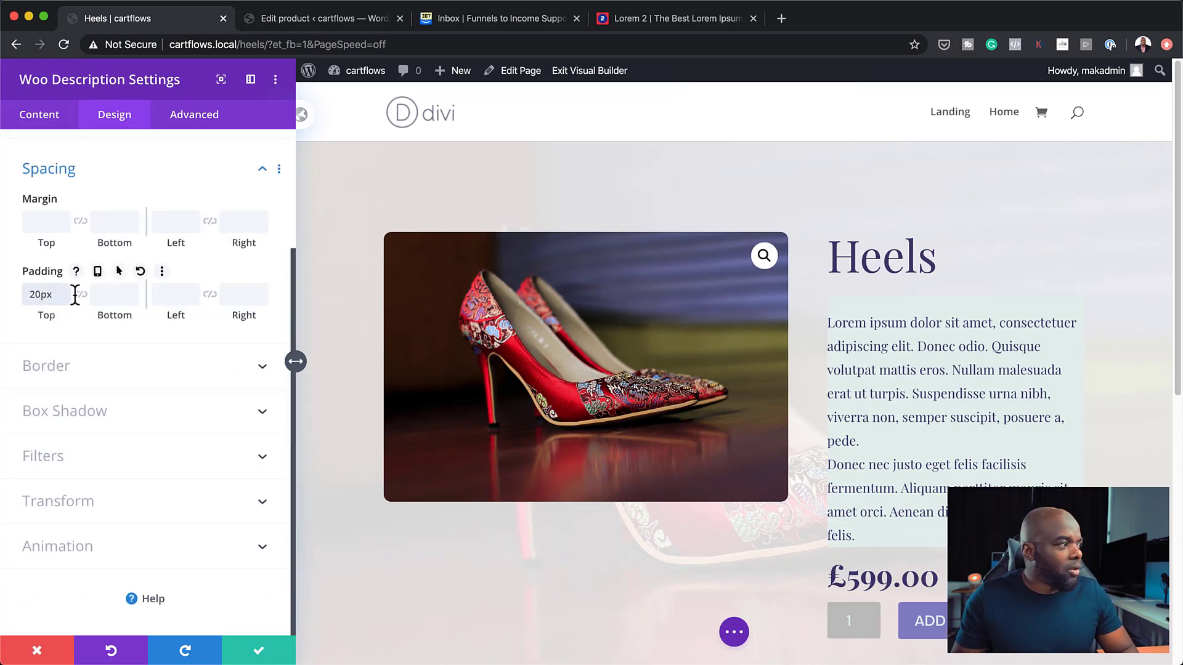
click(79, 295)
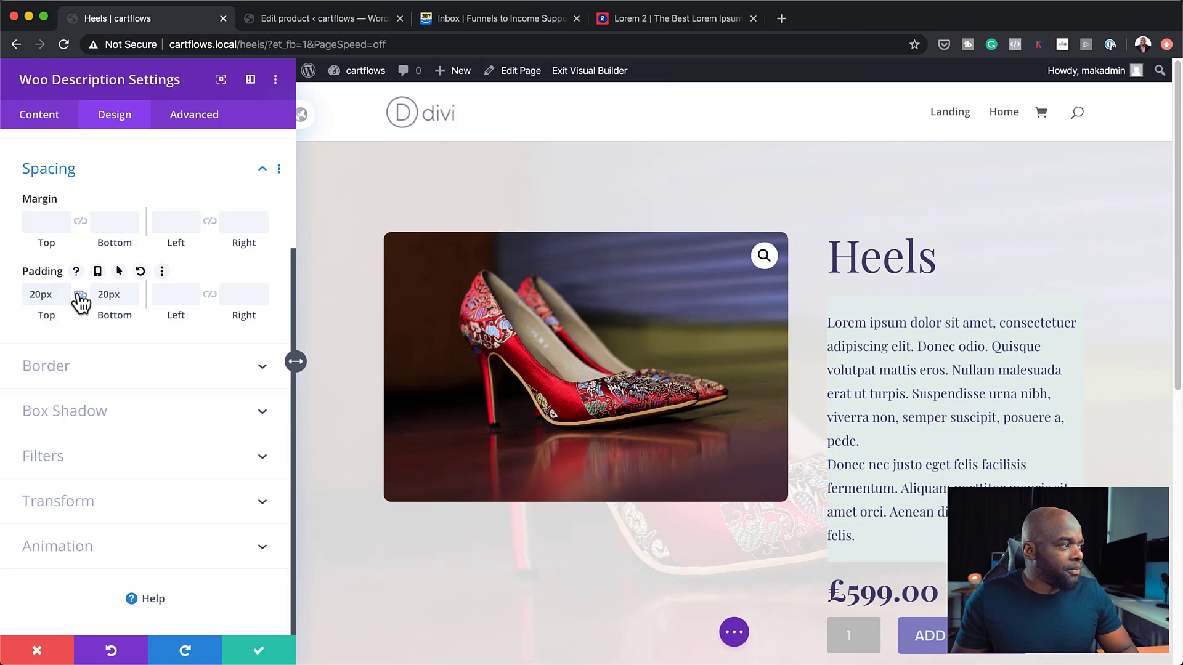
click(172, 296)
text(20)
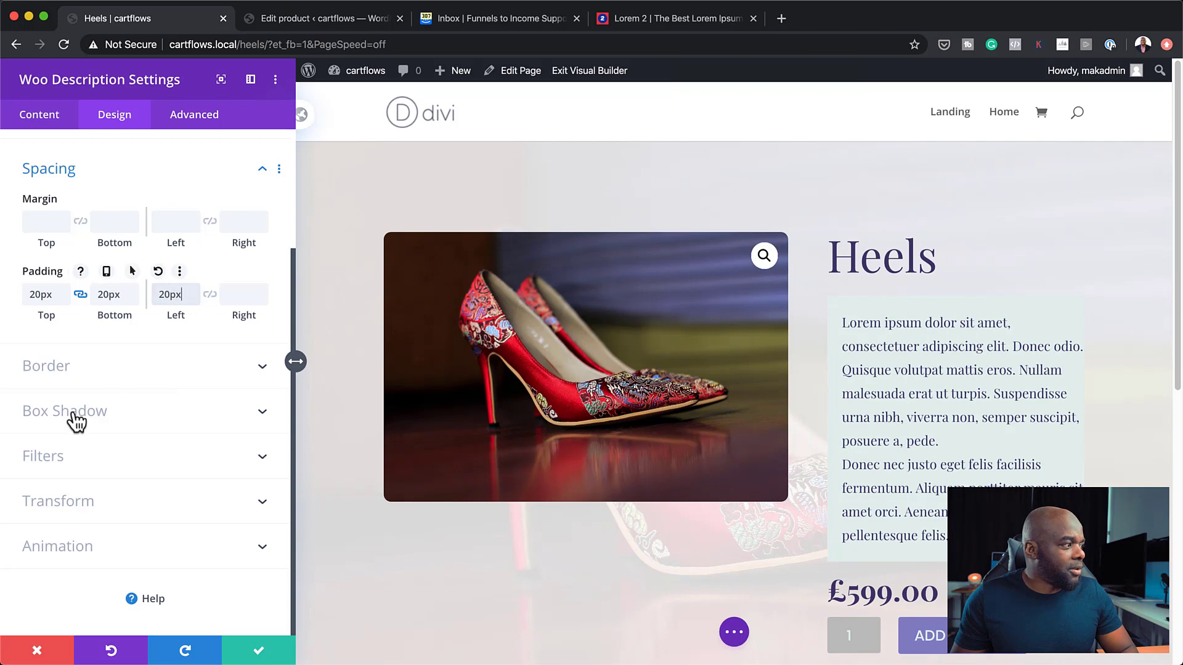
click(59, 366)
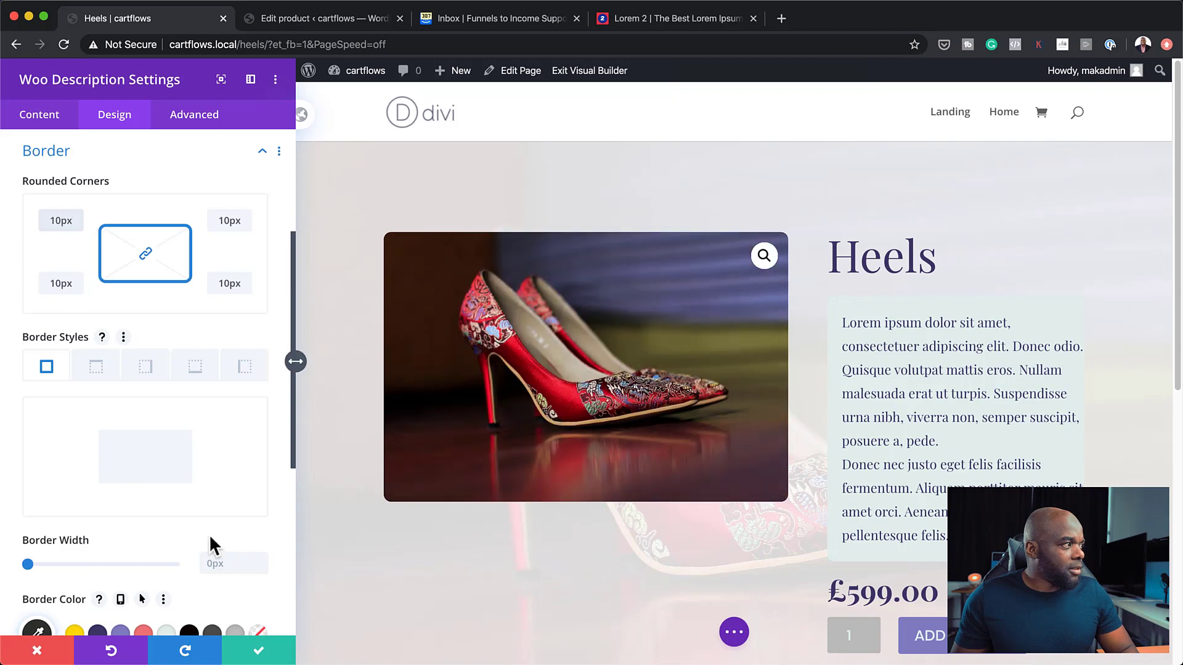
Change the description module's background to the saved coral at 0.19 opacity, rgba(239,118,122,0.19), and save the module.
click(40, 122)
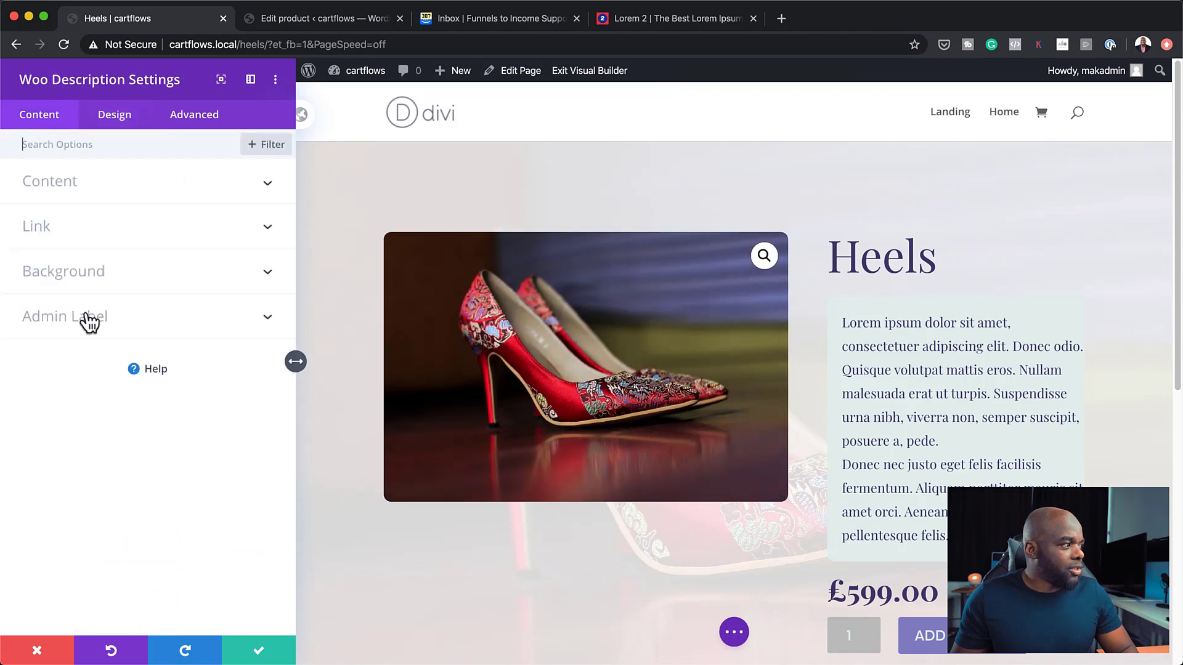
click(80, 272)
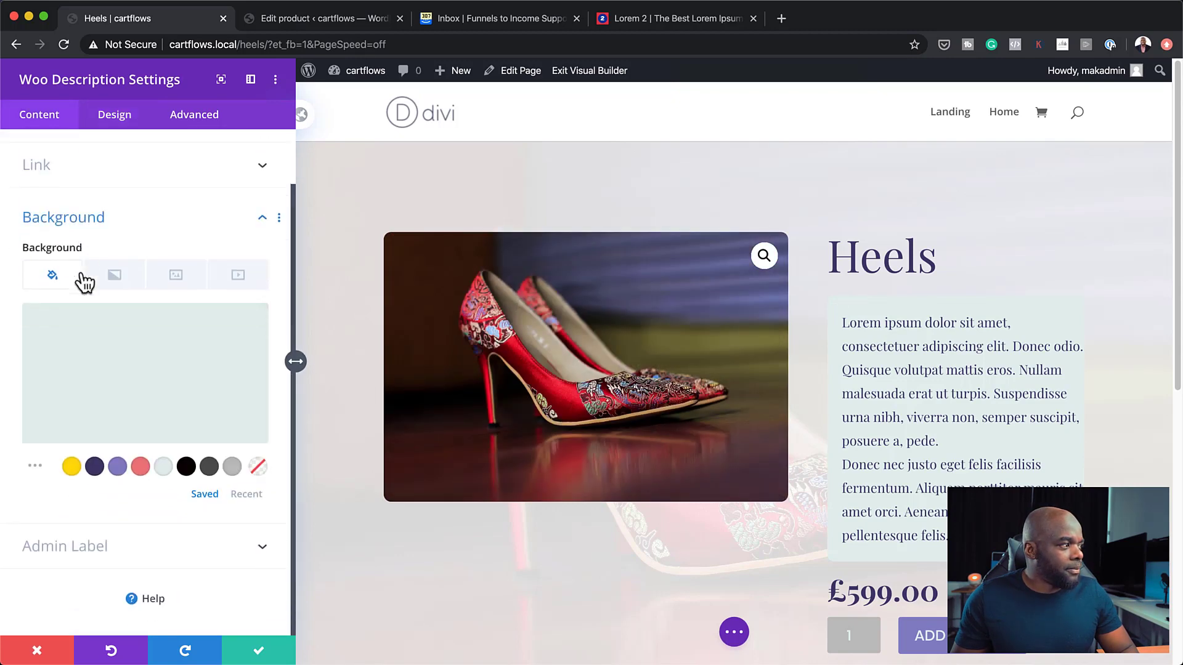
click(140, 470)
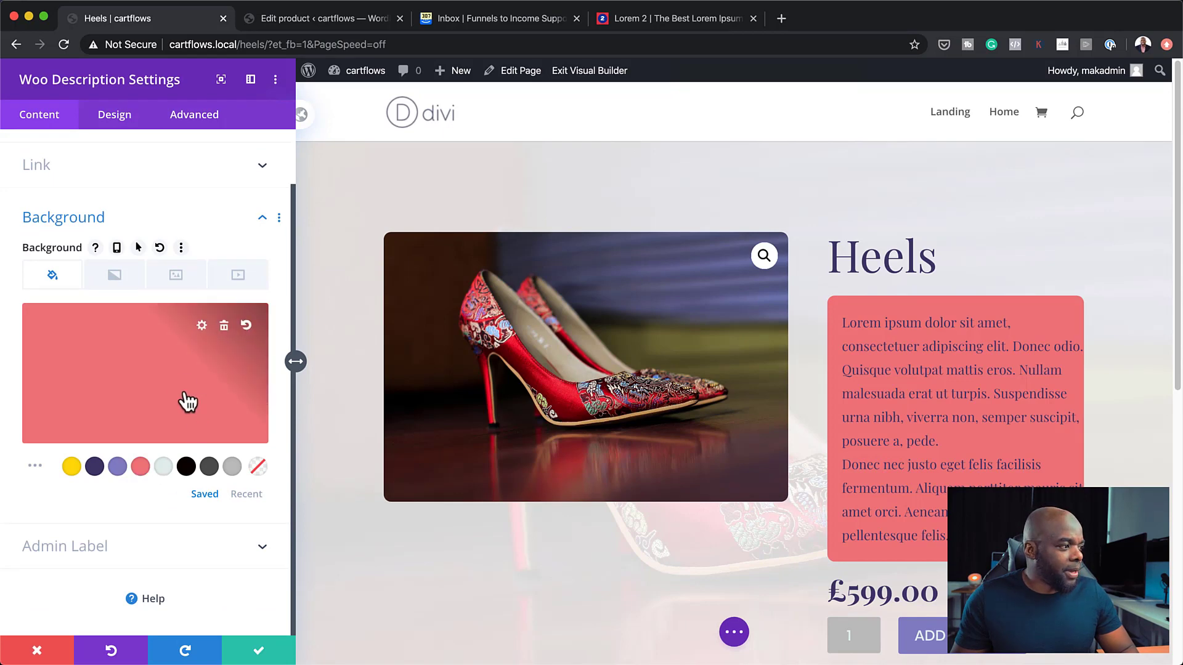
click(207, 377)
drag(37, 325, 43, 401)
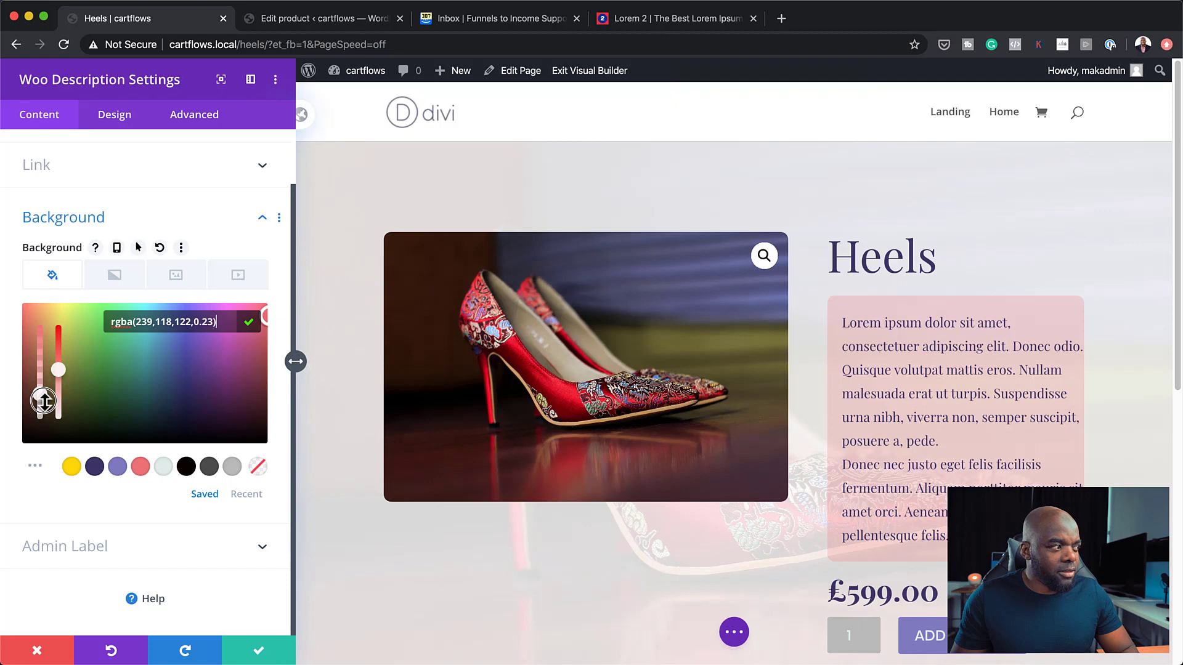
drag(44, 403, 38, 399)
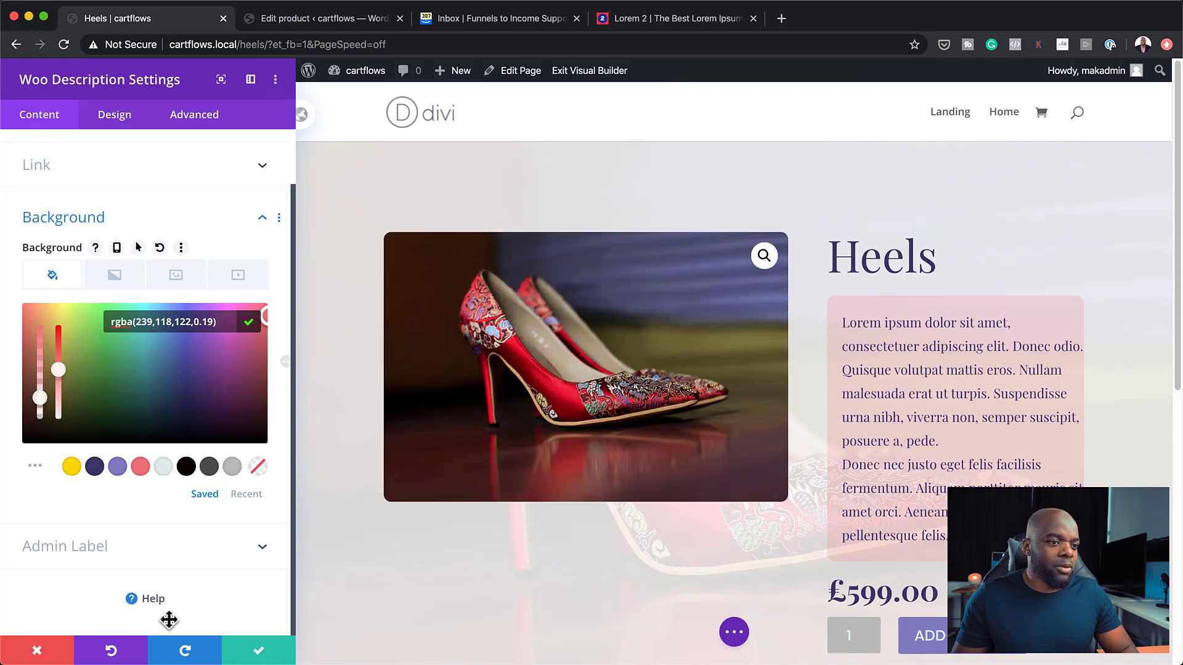
click(266, 654)
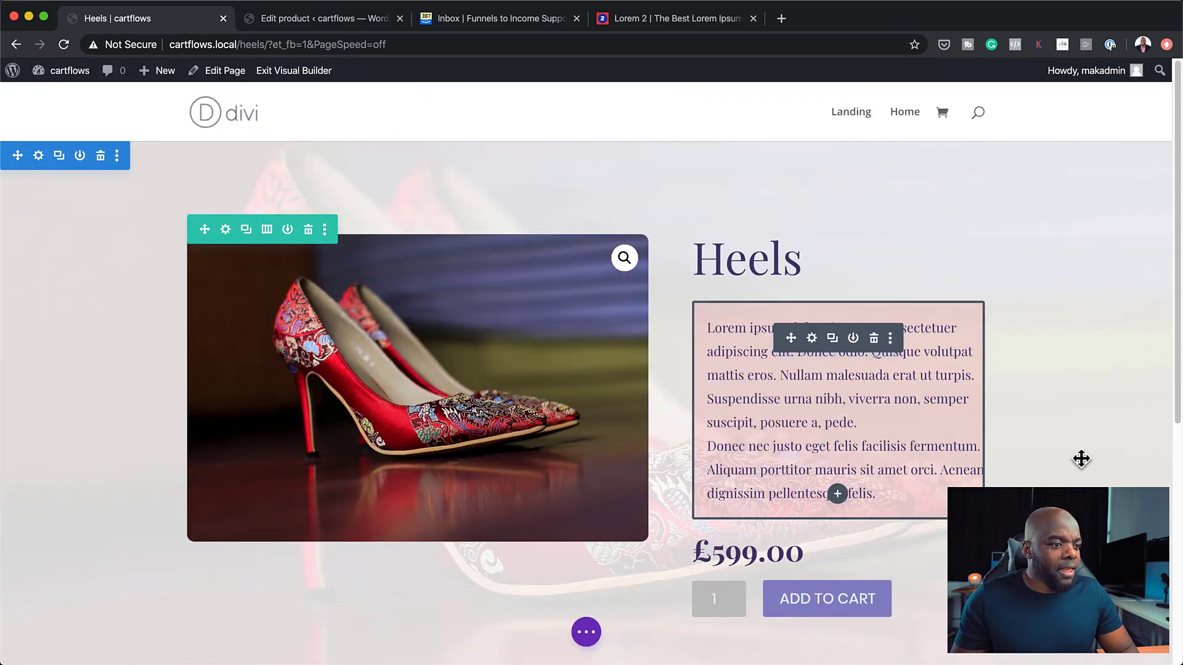
Add an empty single-column row below the row with the product image and details.
scroll(1082, 459, down, 5)
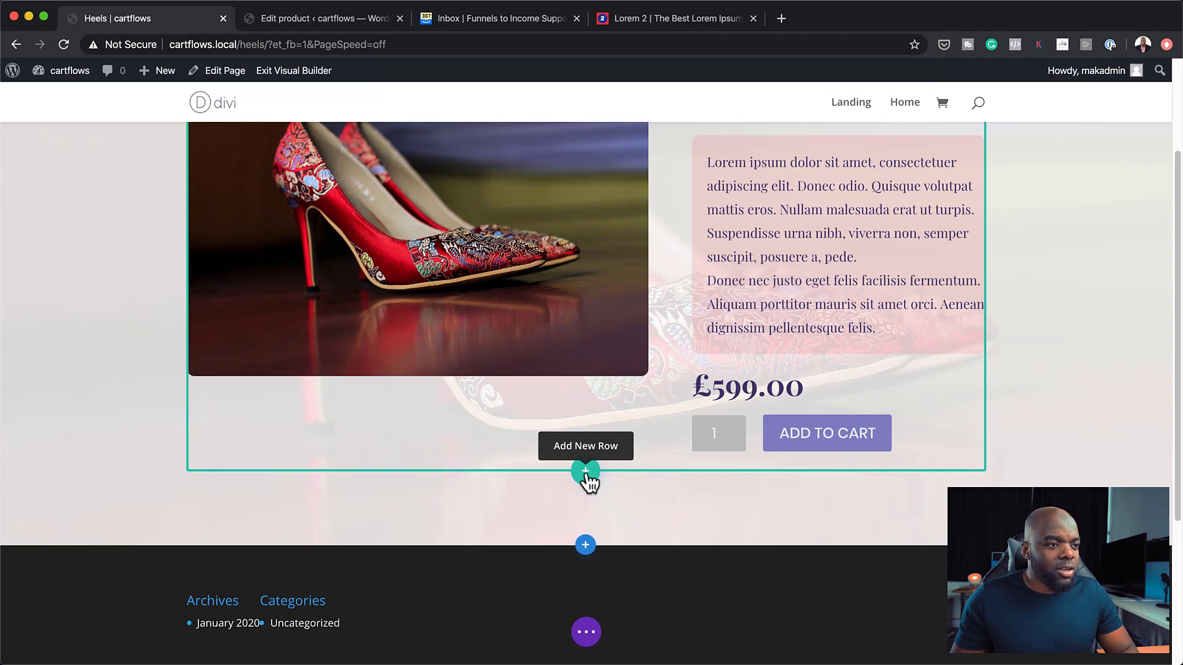
scroll(587, 481, up, 5)
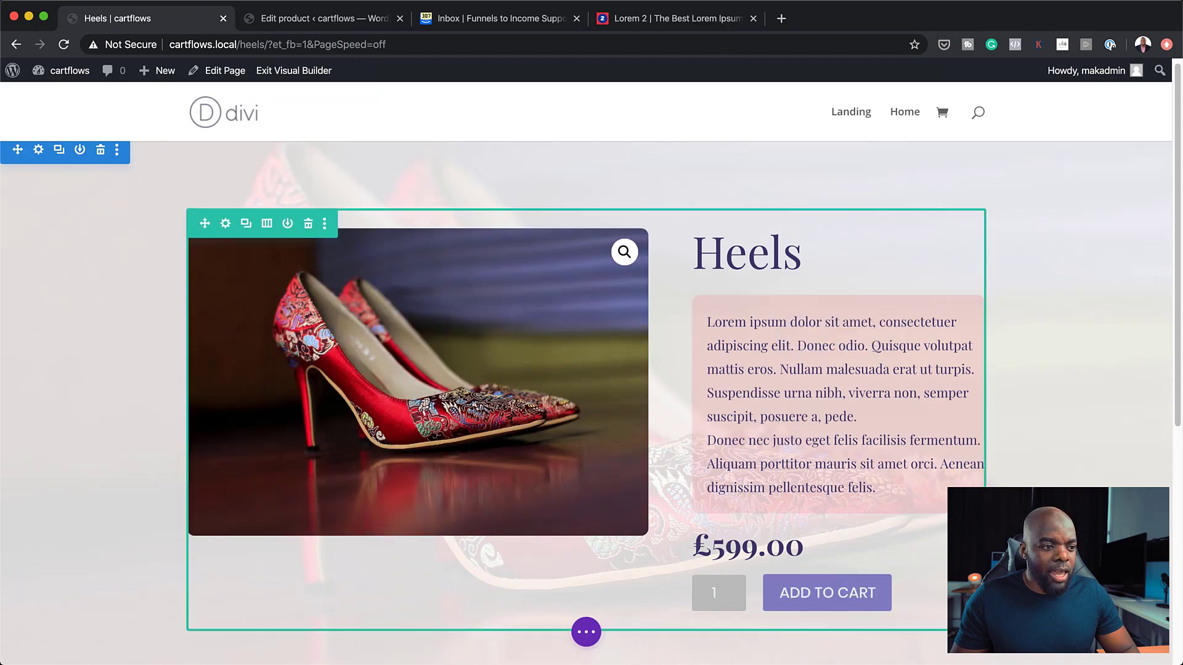
scroll(634, 429, down, 6)
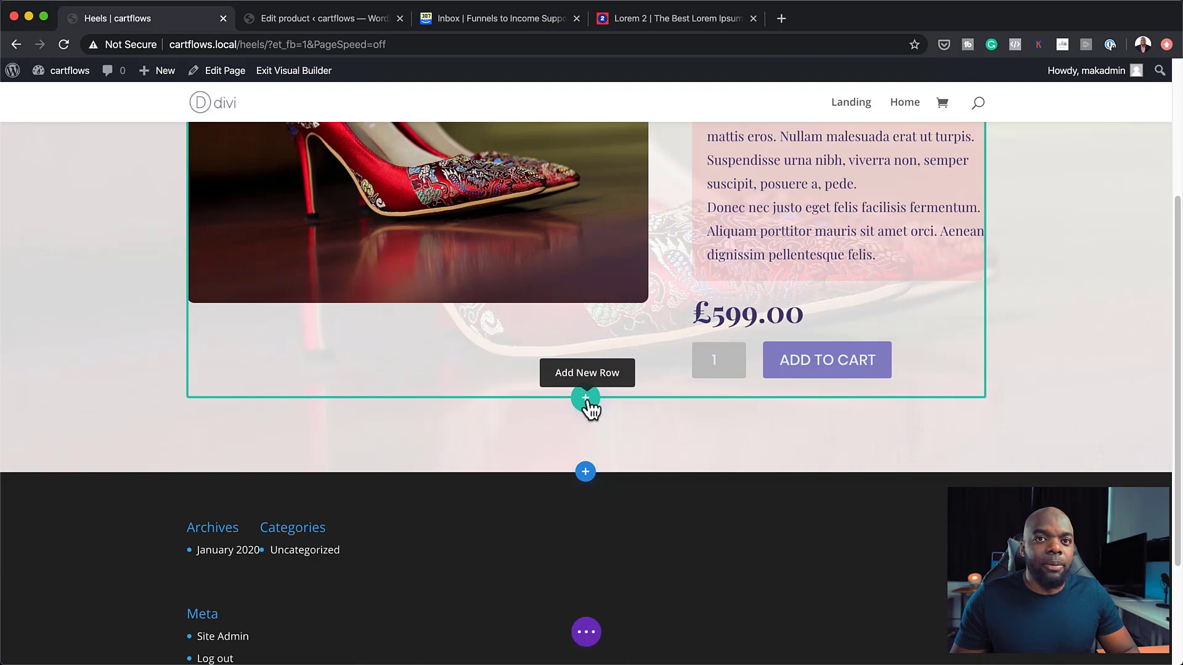
click(587, 399)
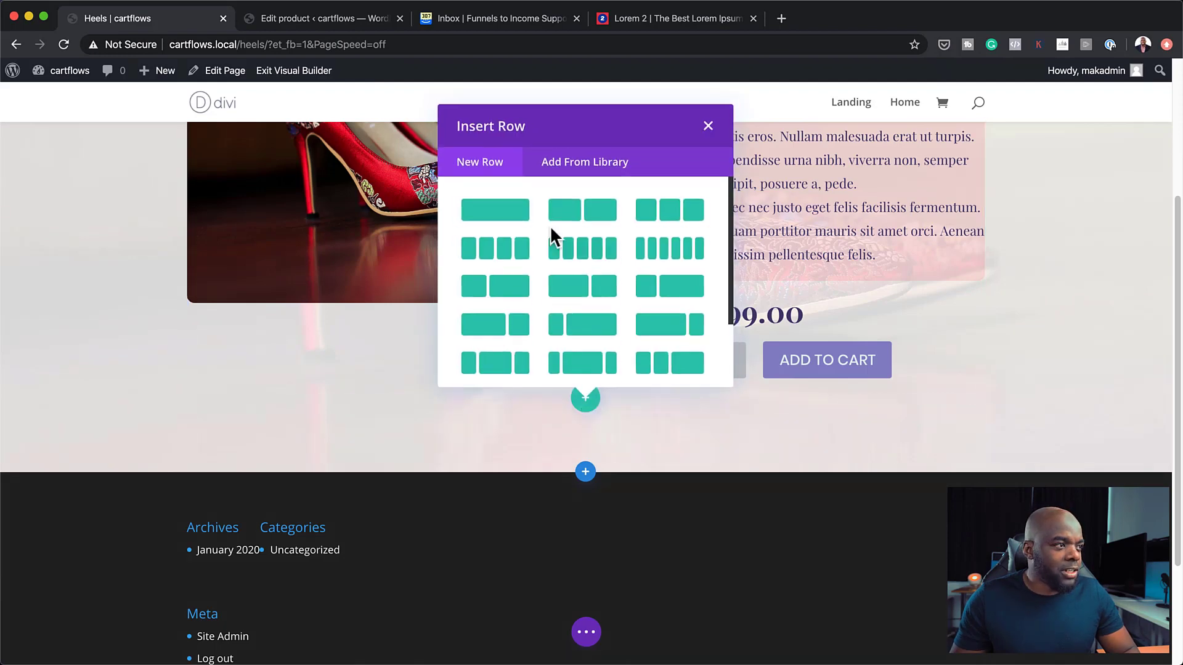
click(525, 218)
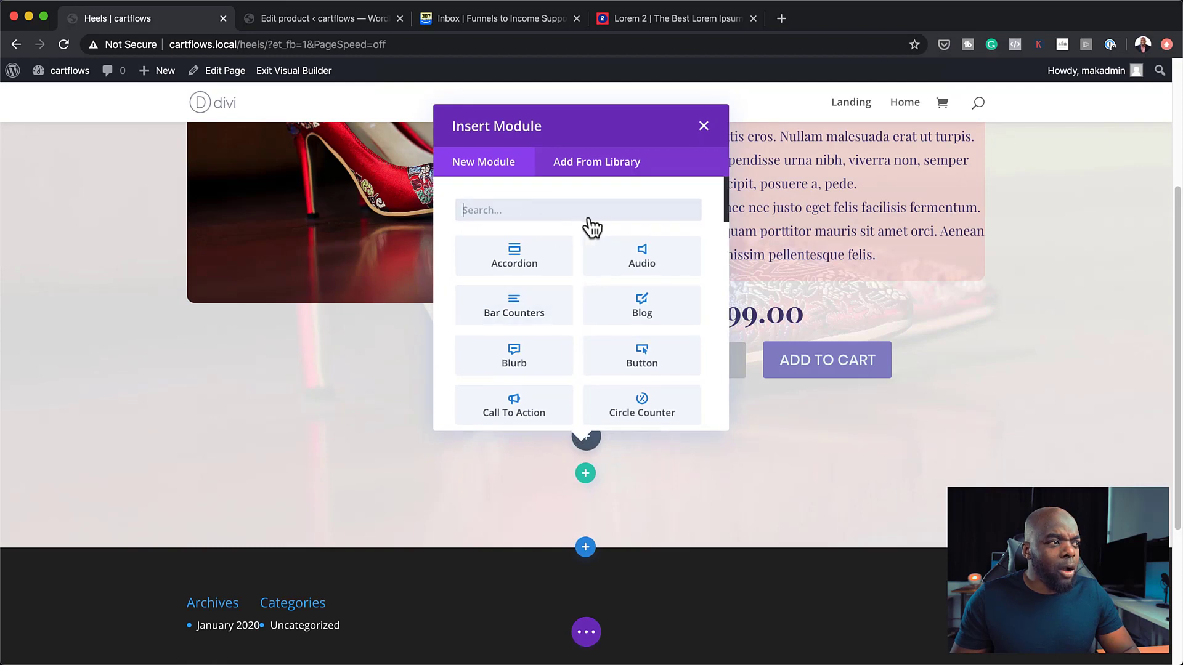
click(705, 128)
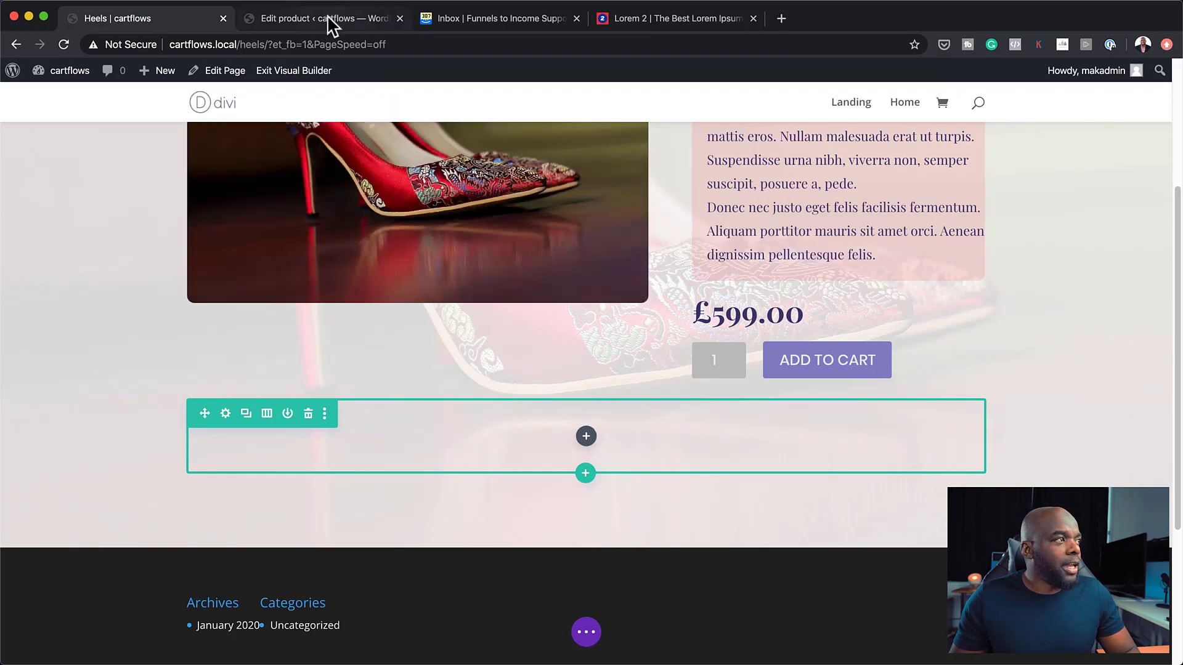
Copy the shortcode of the Upload file form from the HappyForms list in the WordPress admin.
click(334, 22)
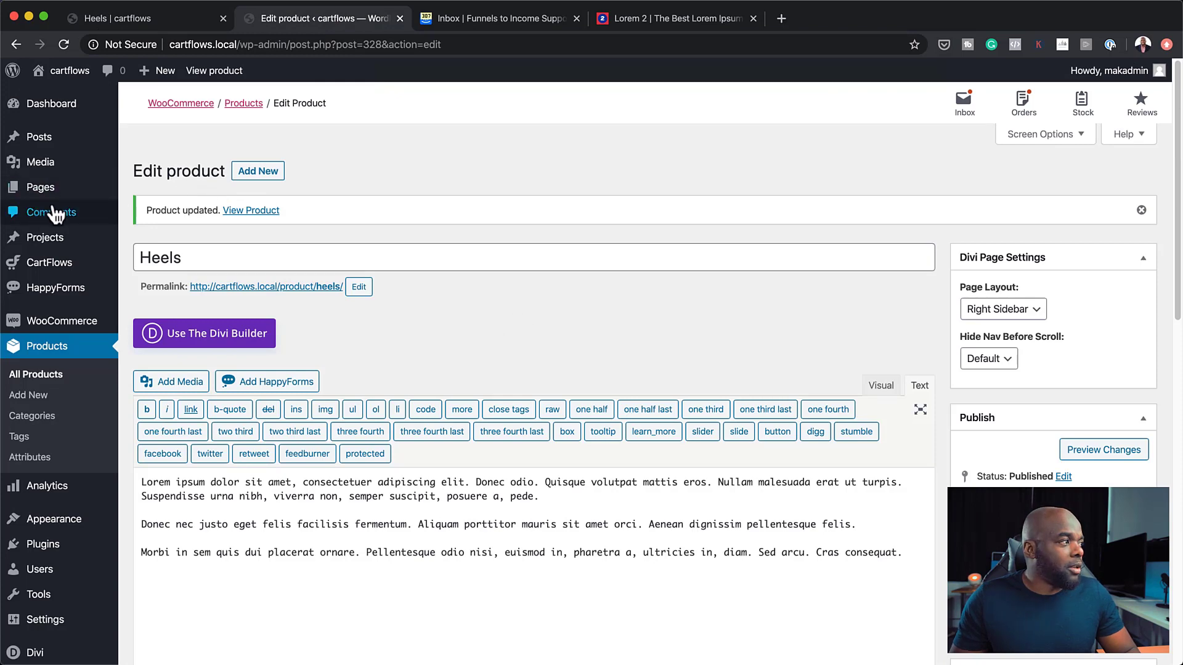
mouse_move(66, 299)
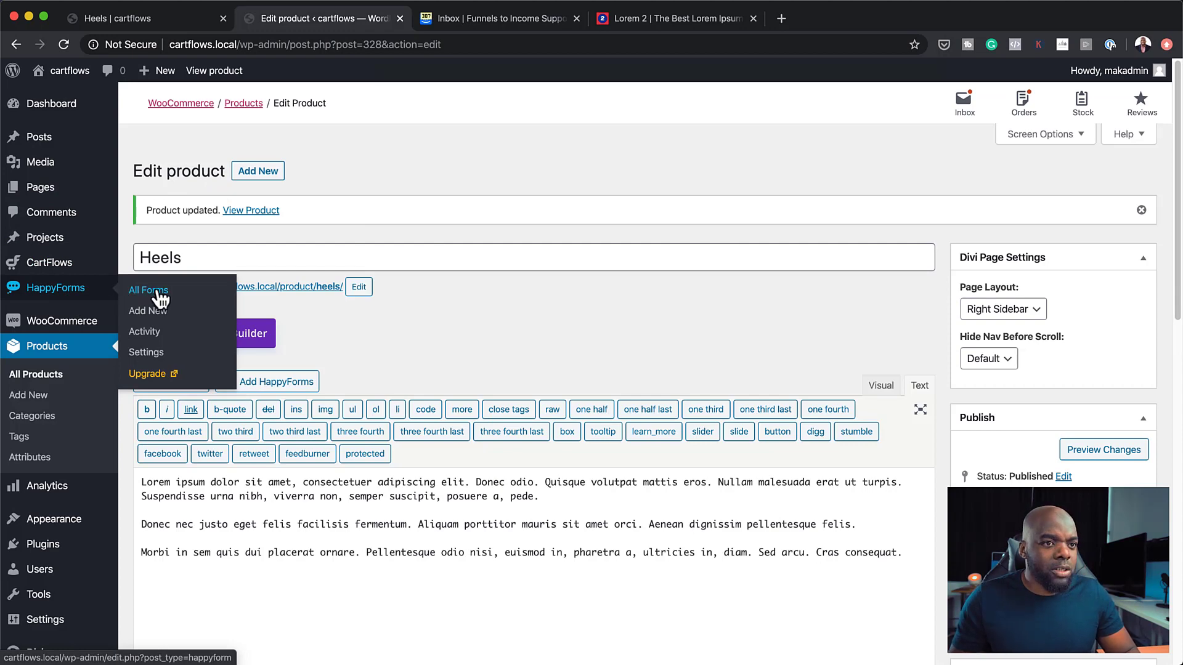
click(160, 298)
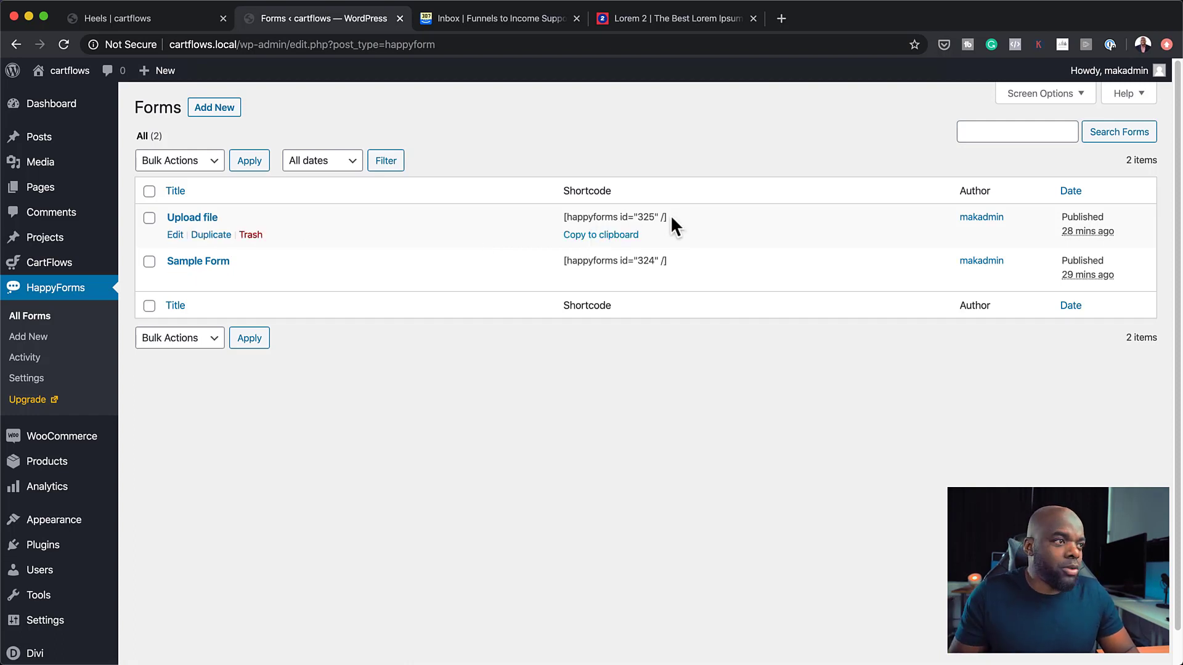
drag(668, 217, 560, 217)
key(super+c)
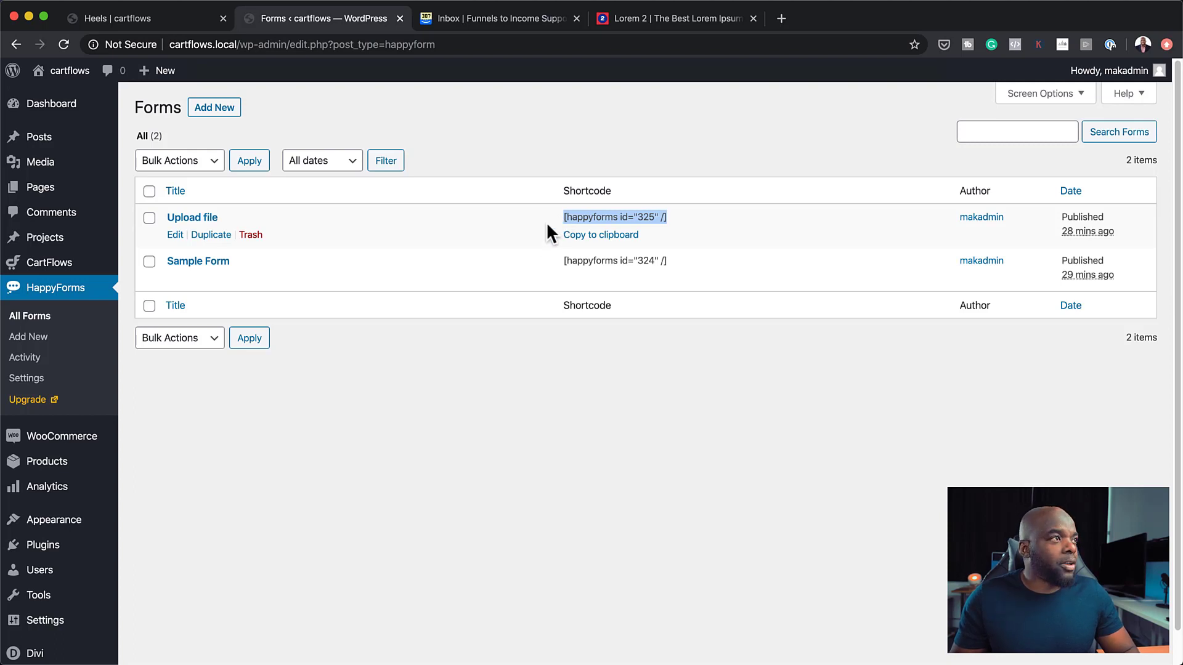
Insert a Text module in the new Heels page row, replace its placeholder with [happyforms id="325" /] and save it.
click(124, 20)
click(586, 436)
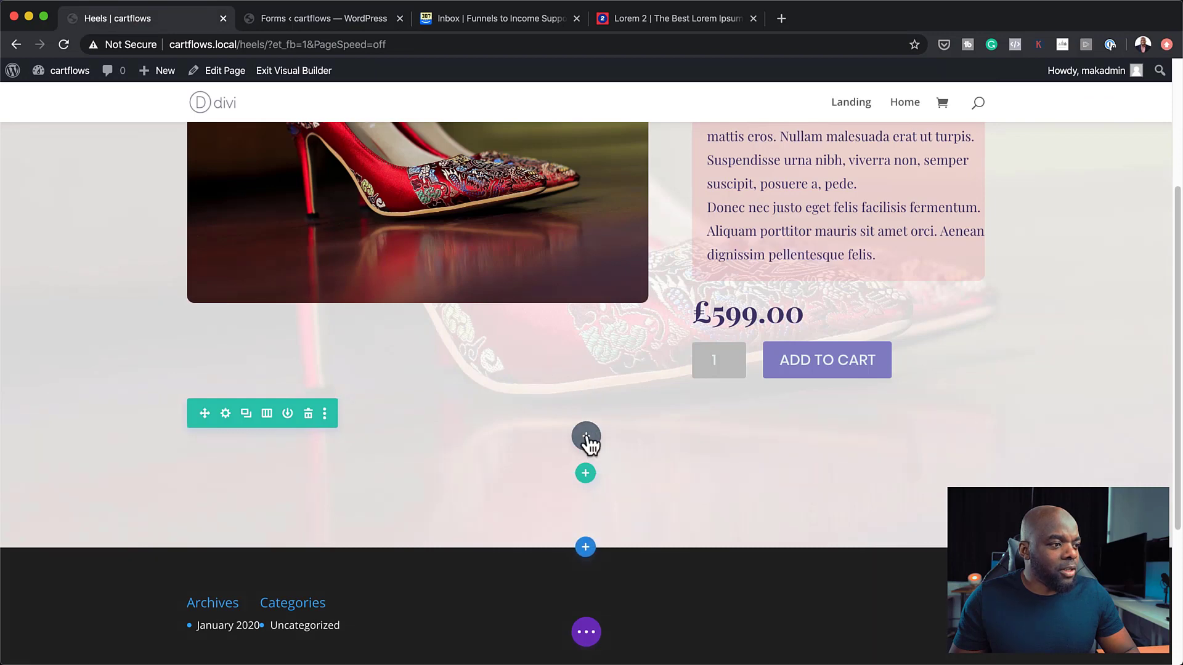
text(text)
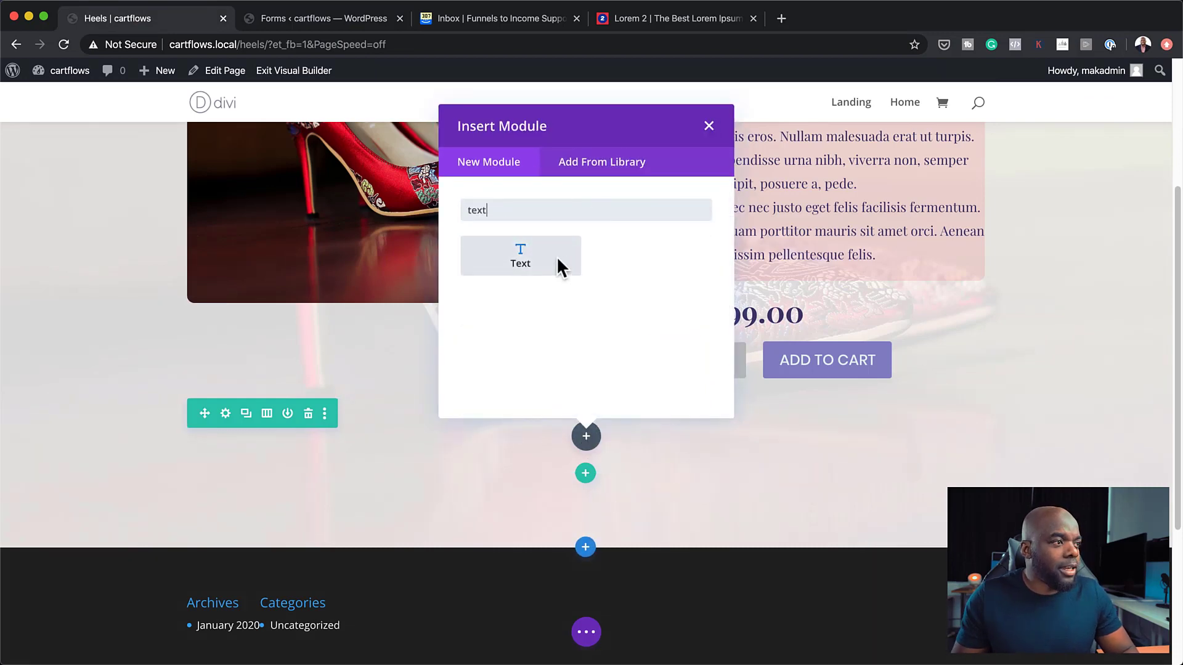
click(556, 256)
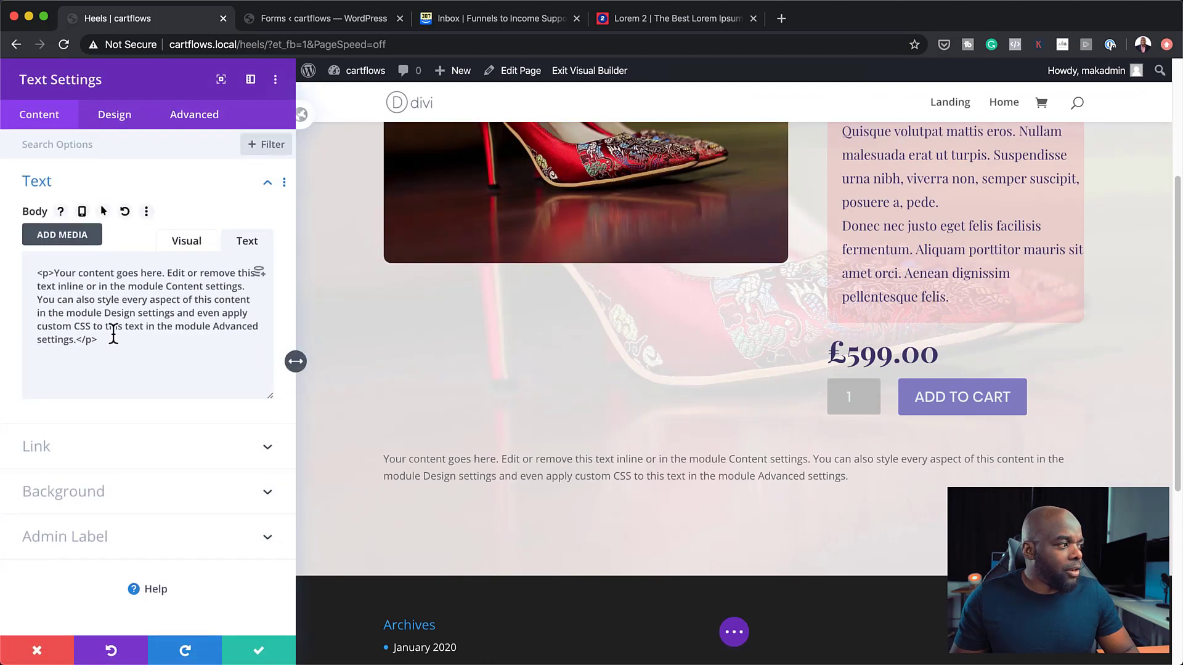
drag(97, 340, 28, 273)
key(super+v)
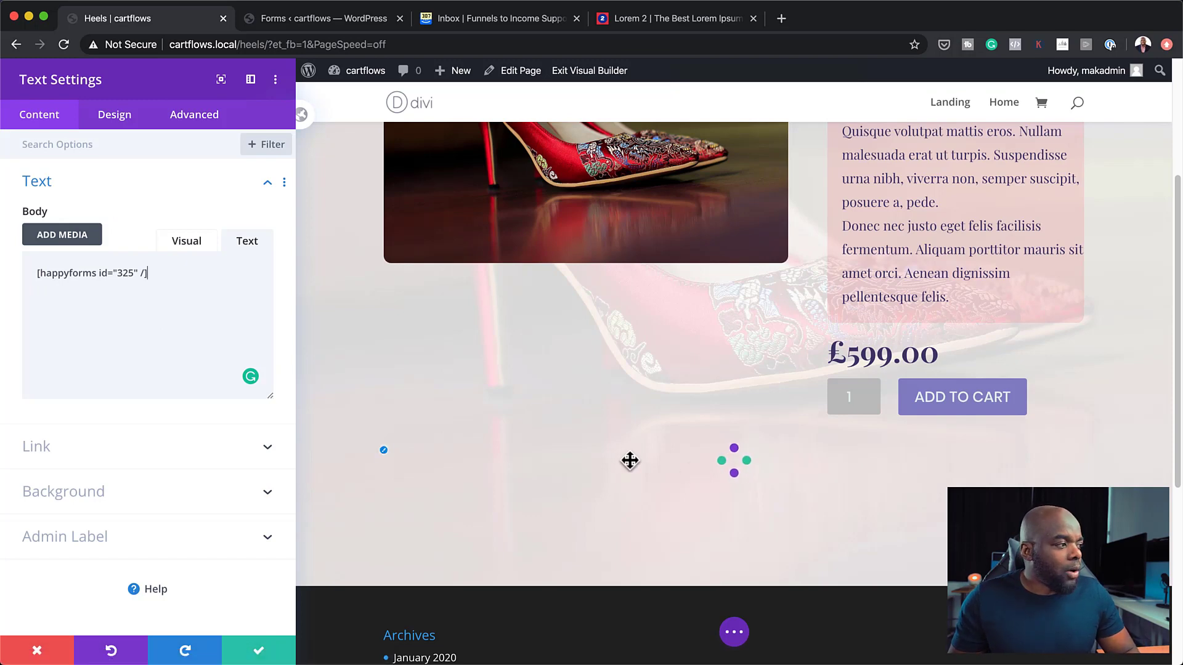
click(258, 659)
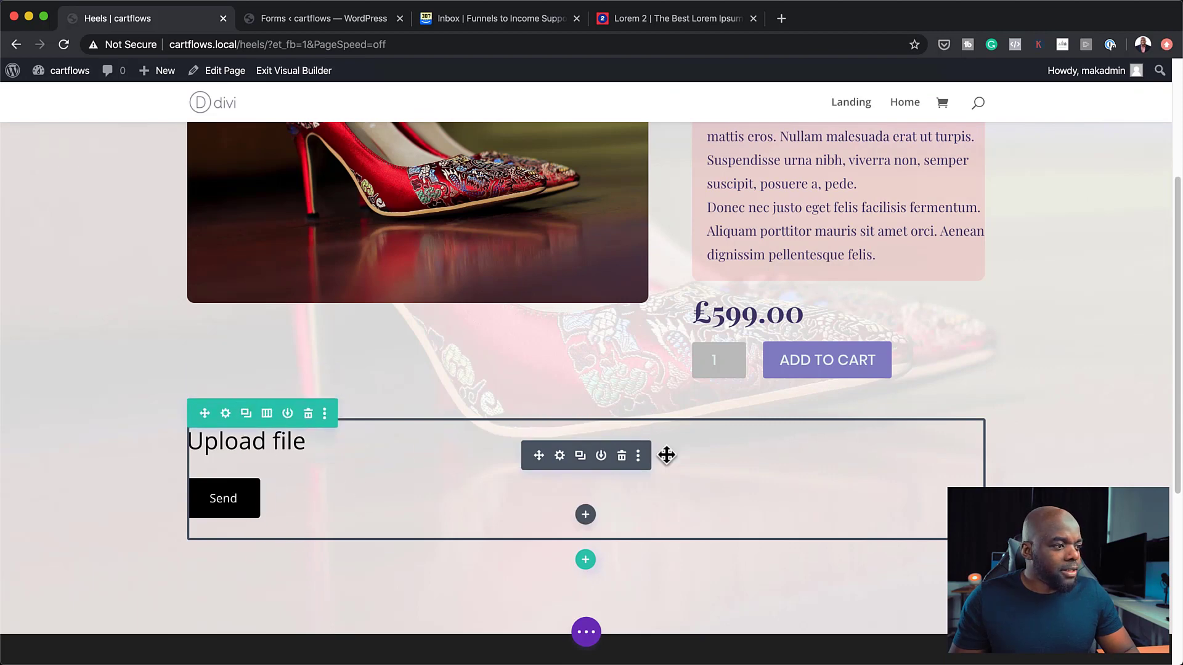
Give the Upload file form's row 30px of padding on the top, bottom, left and right.
click(226, 415)
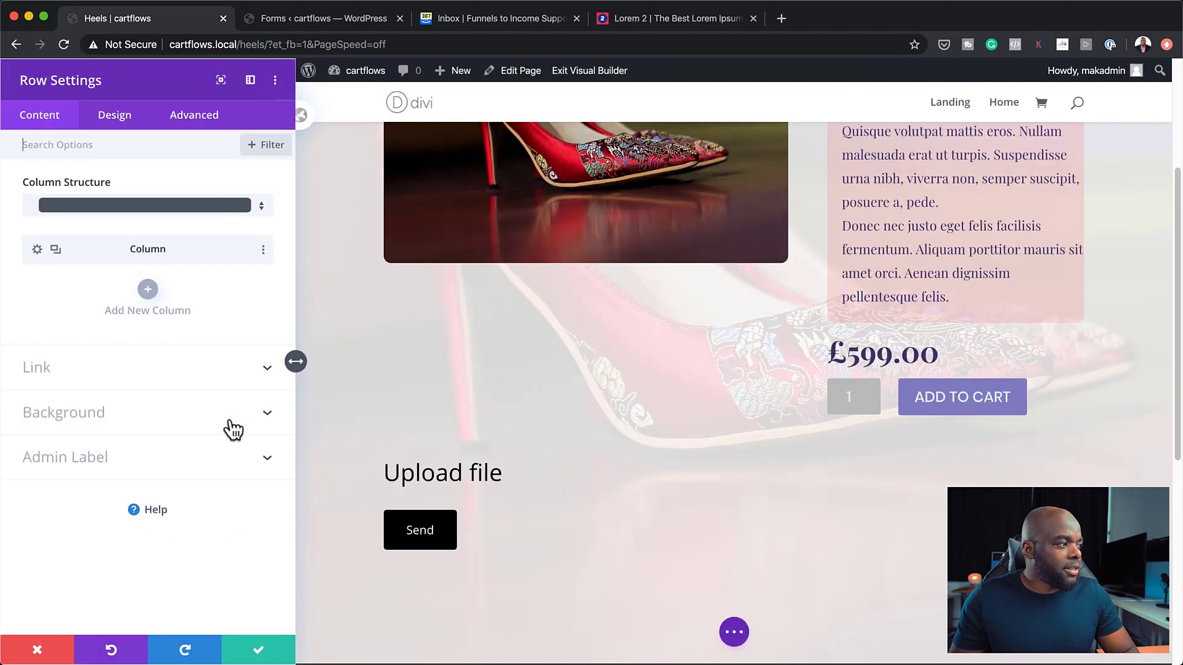
click(115, 120)
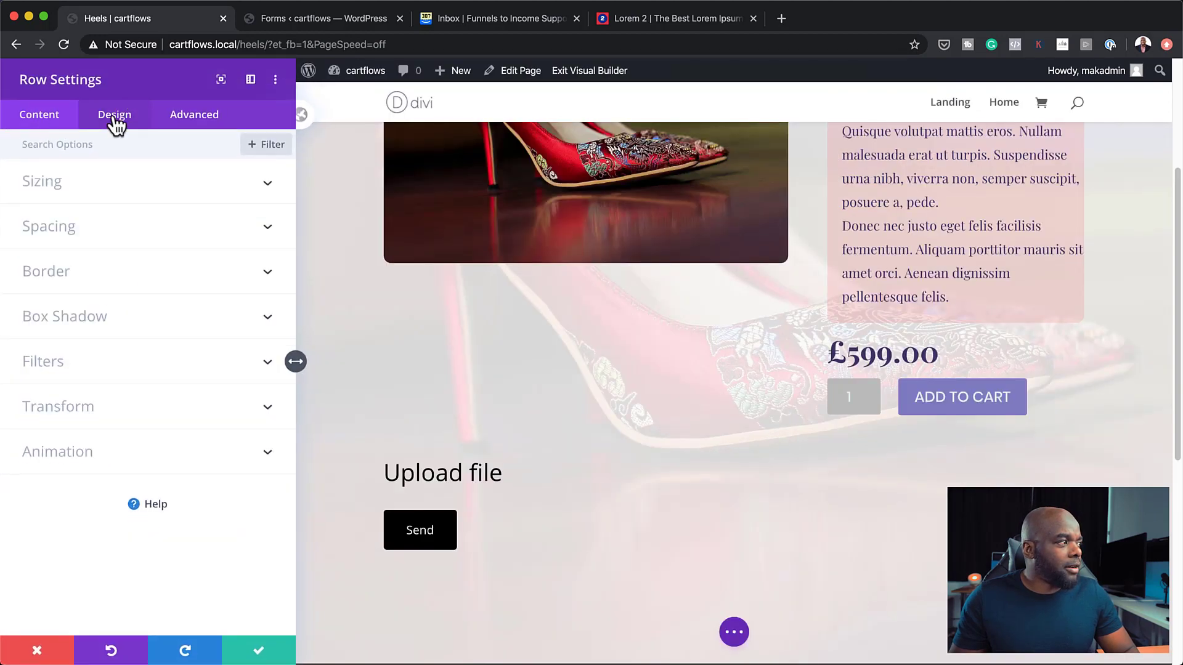
click(67, 226)
click(51, 292)
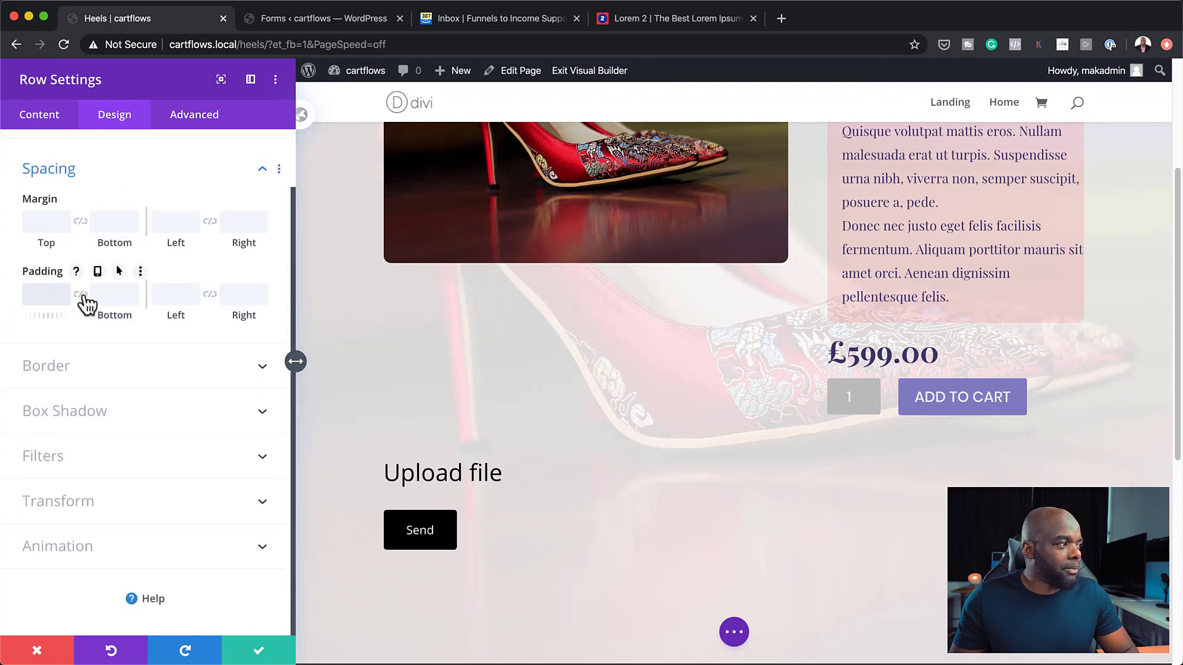
text(30)
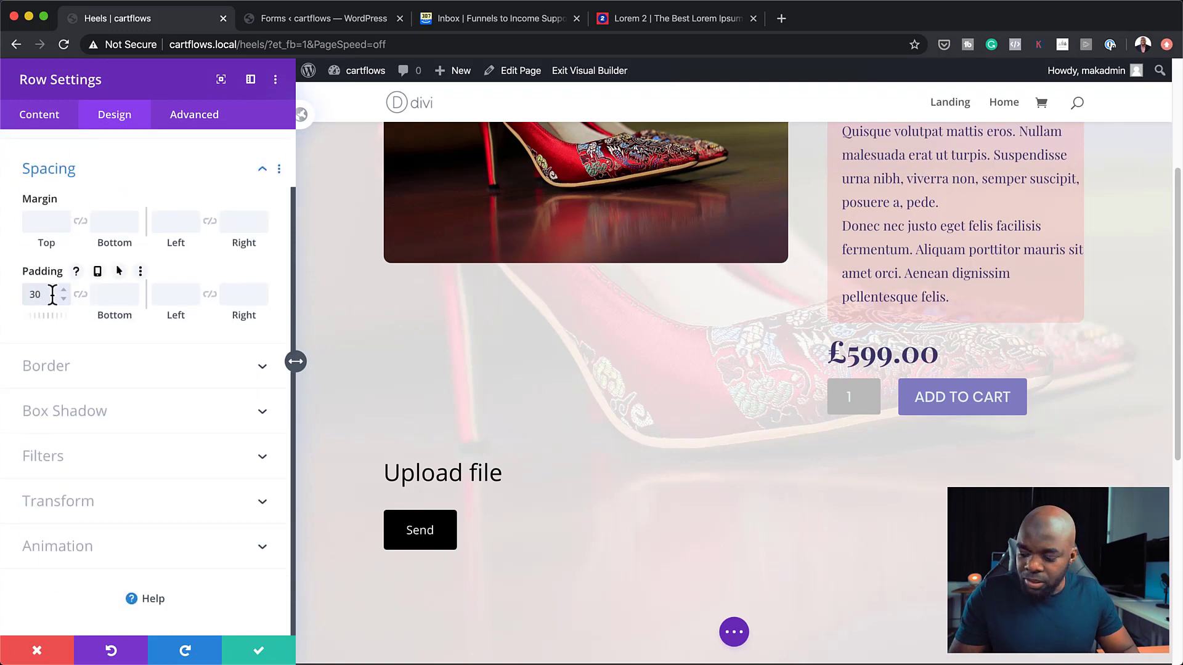
click(81, 296)
click(173, 296)
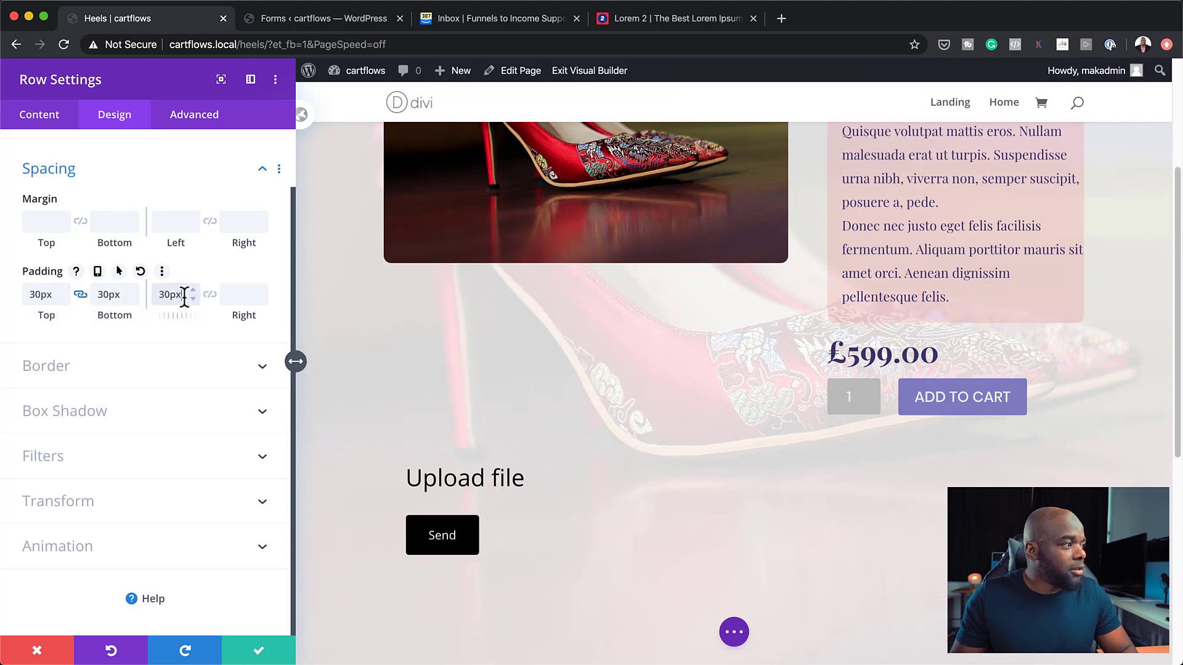
click(210, 294)
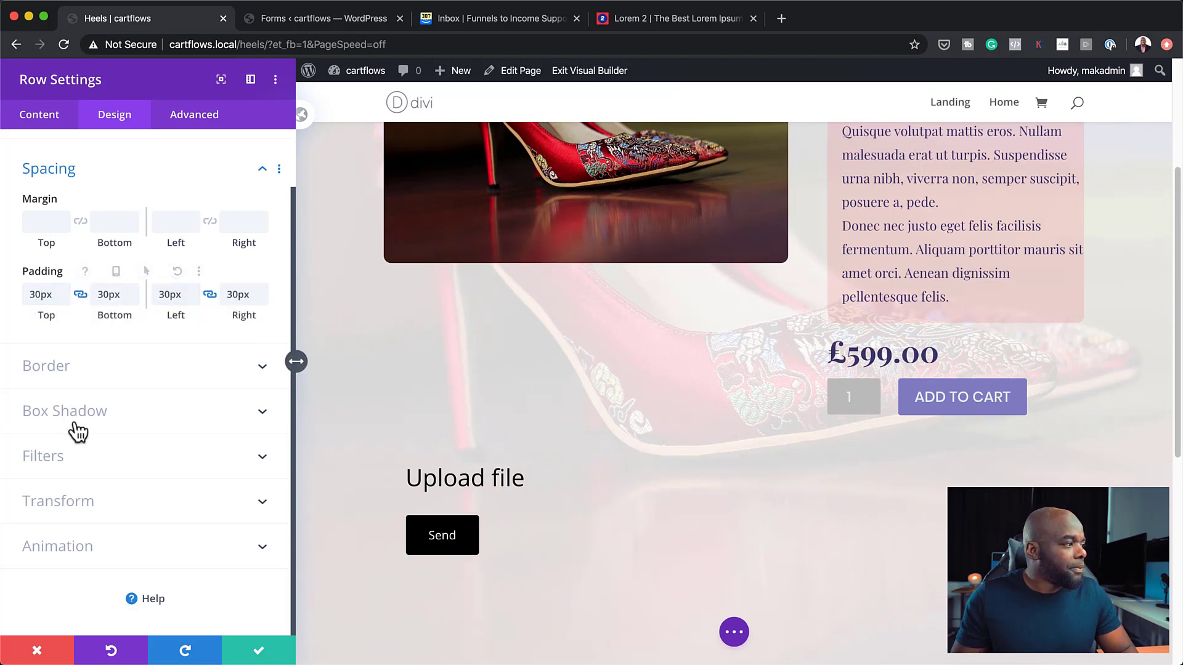
Give the Upload file form's row a 2px dashed border on all sides.
click(68, 368)
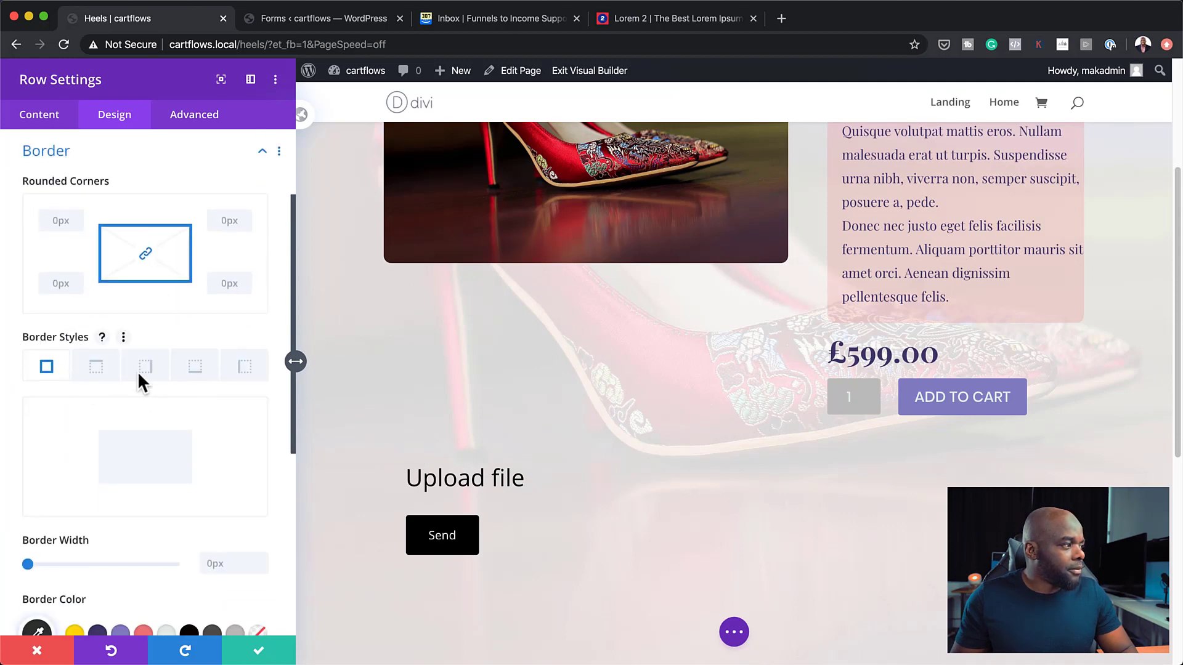
scroll(163, 496, down, 1)
scroll(224, 507, down, 3)
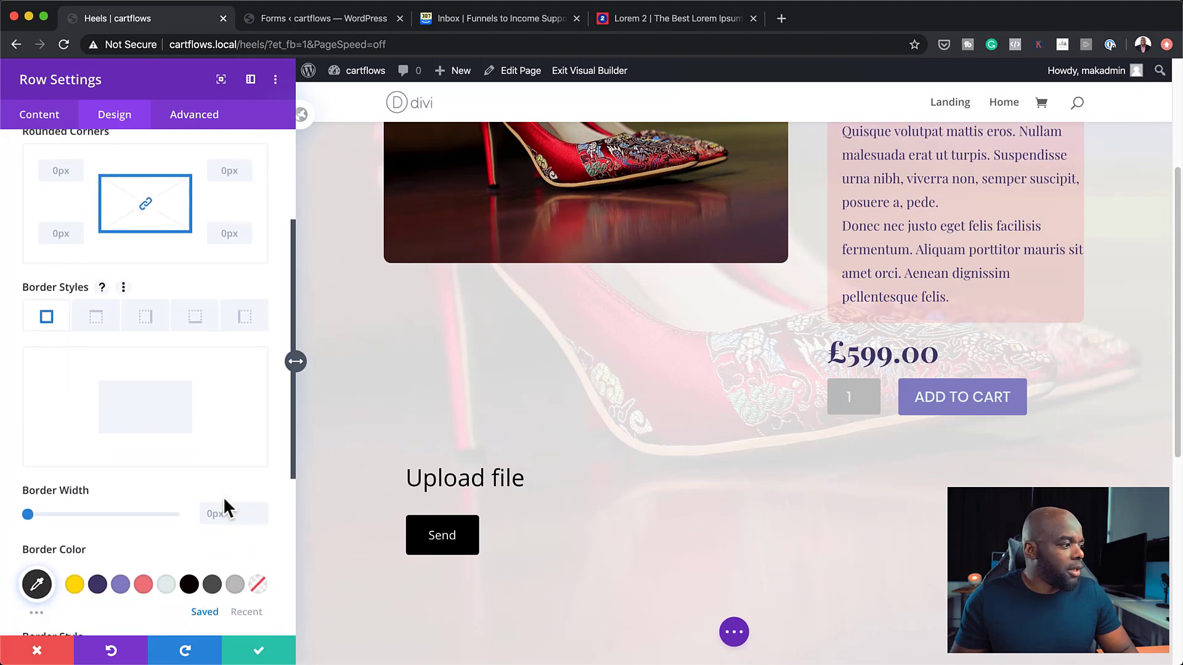
click(223, 514)
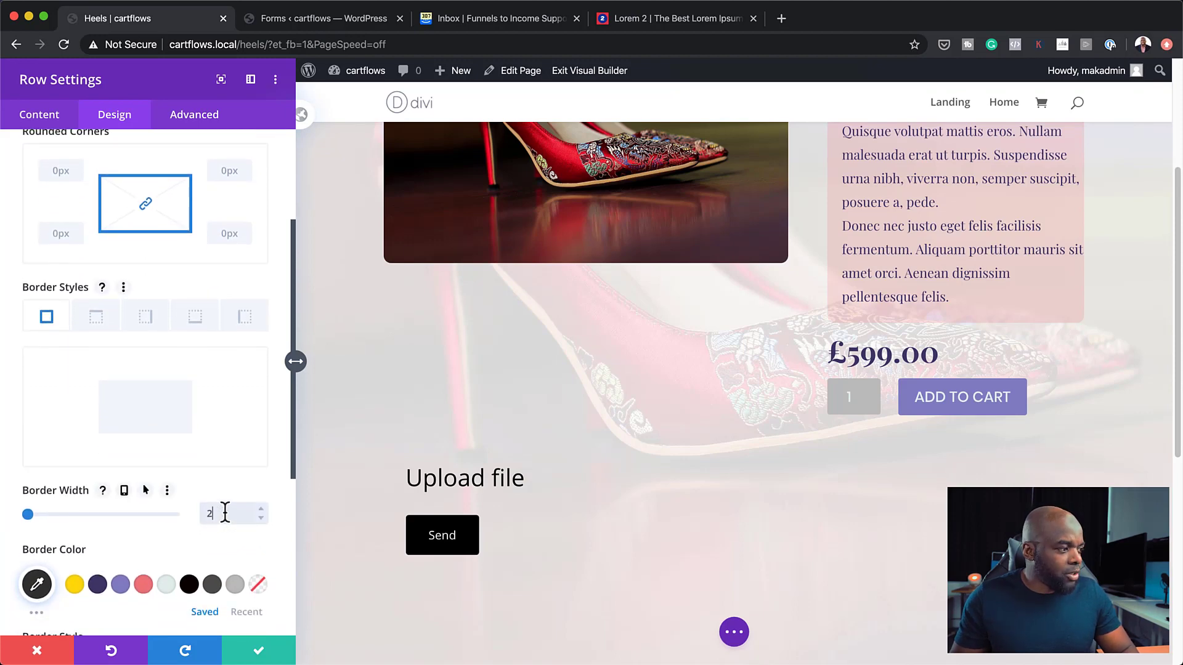
text(2)
scroll(224, 514, down, 5)
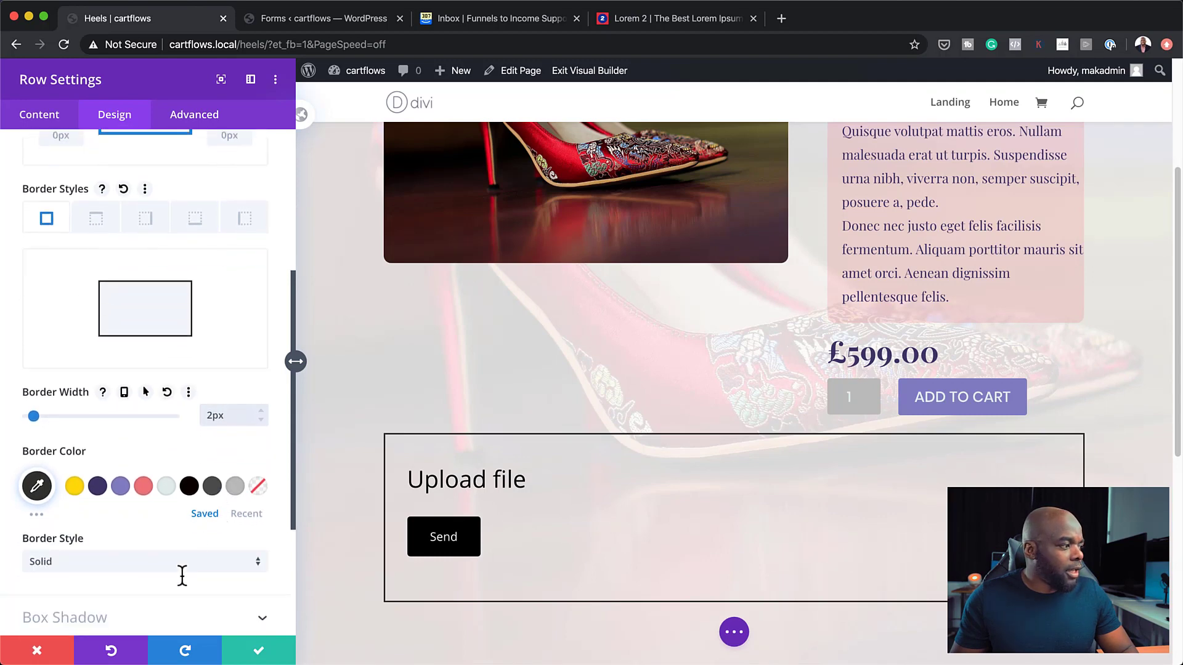
click(188, 569)
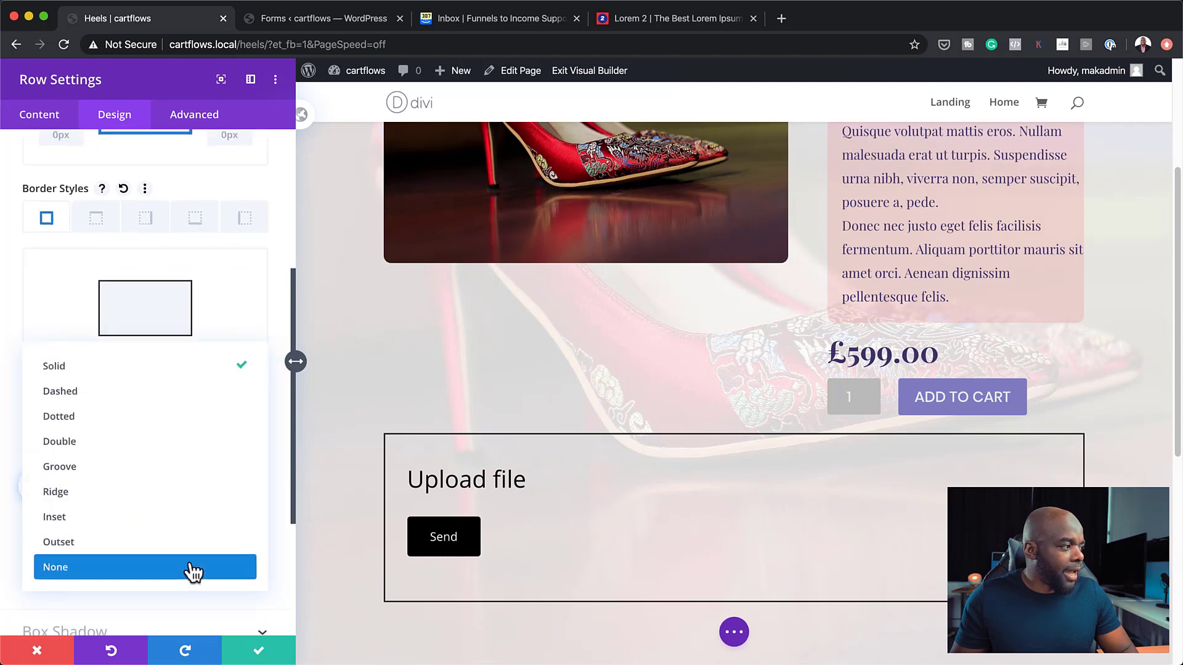
click(158, 392)
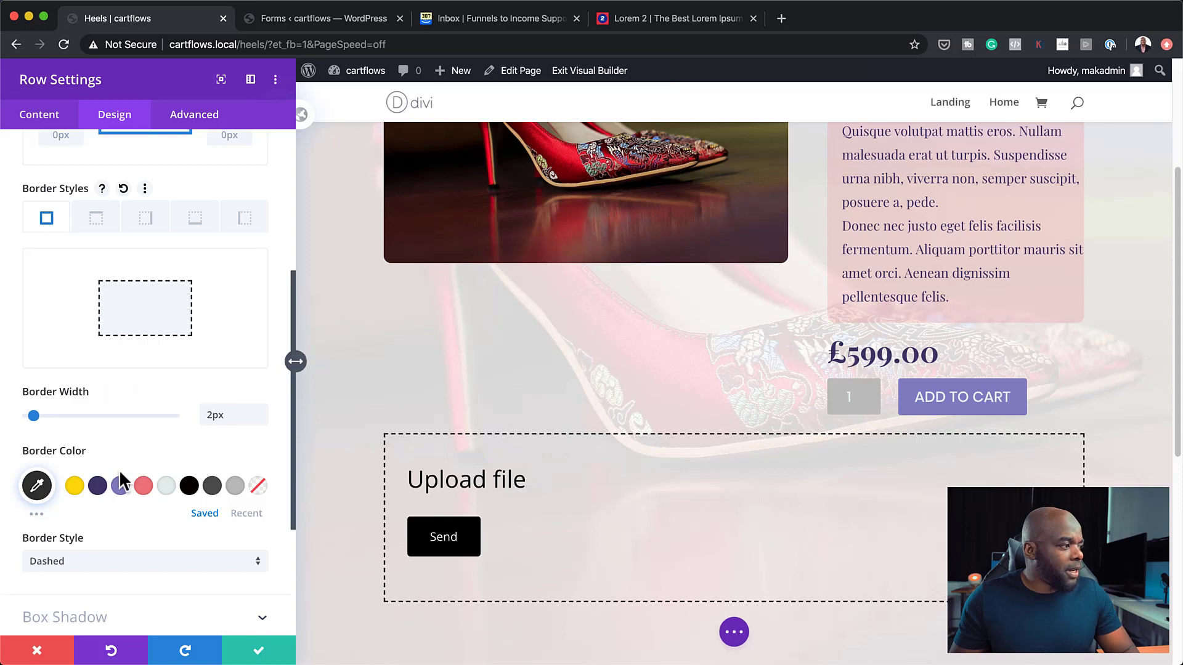
Try the saved purple, yellow and coral border colours, settle on dark grey #4f4f4f, and save the row settings.
click(122, 493)
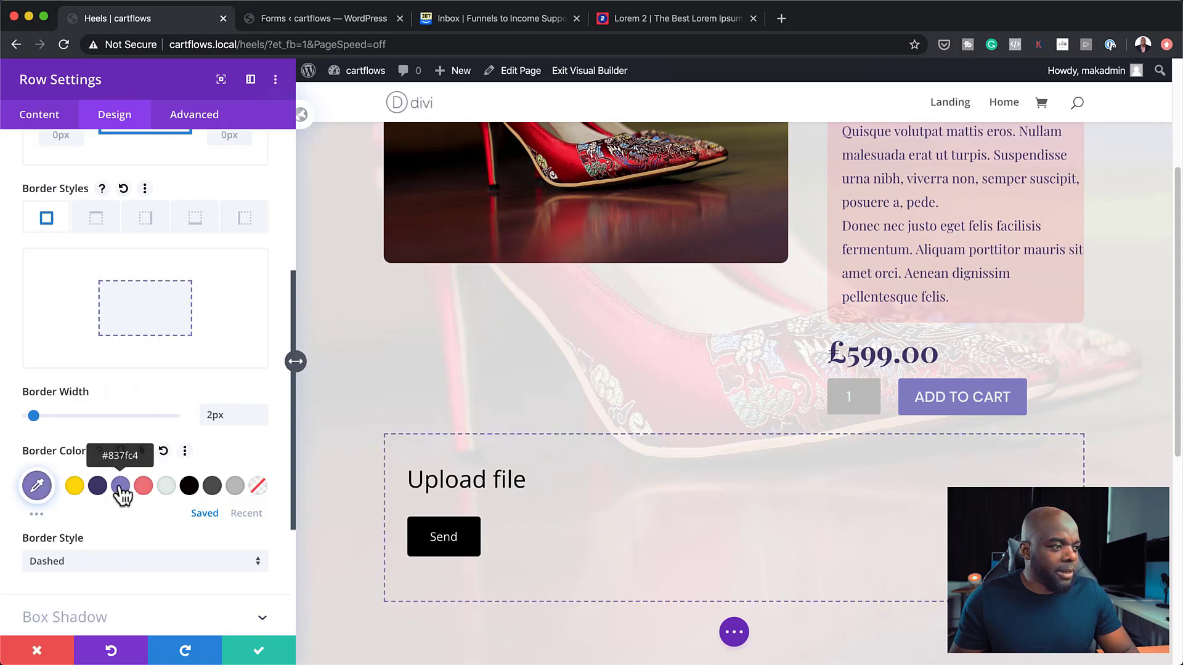
click(75, 494)
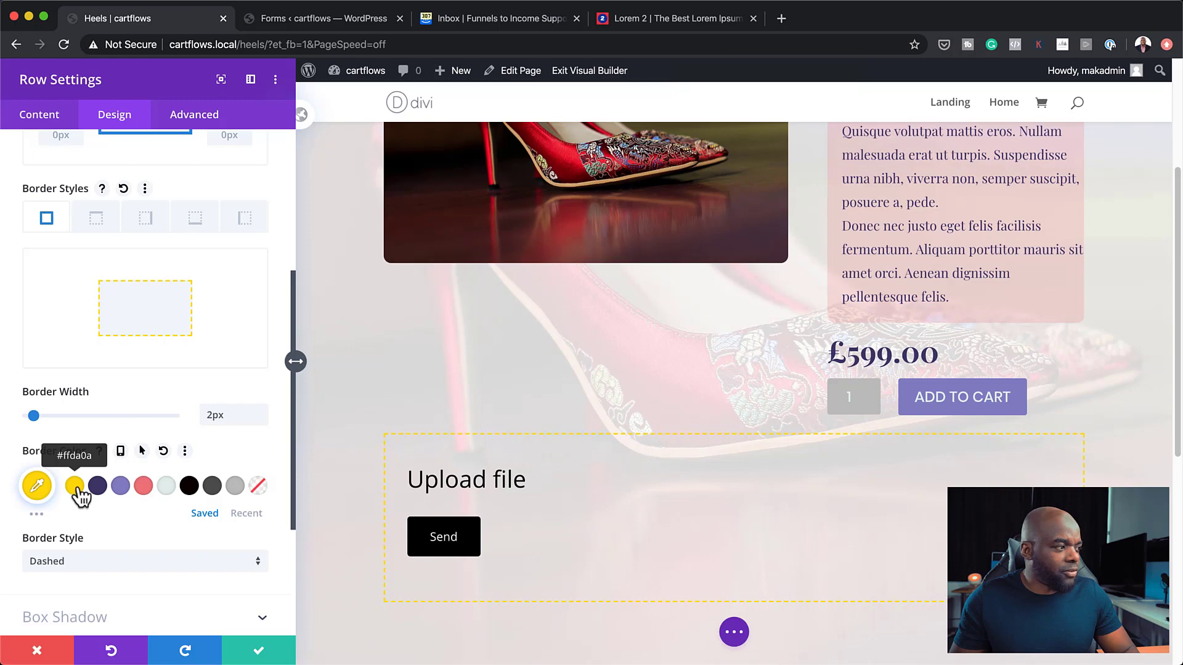
click(145, 493)
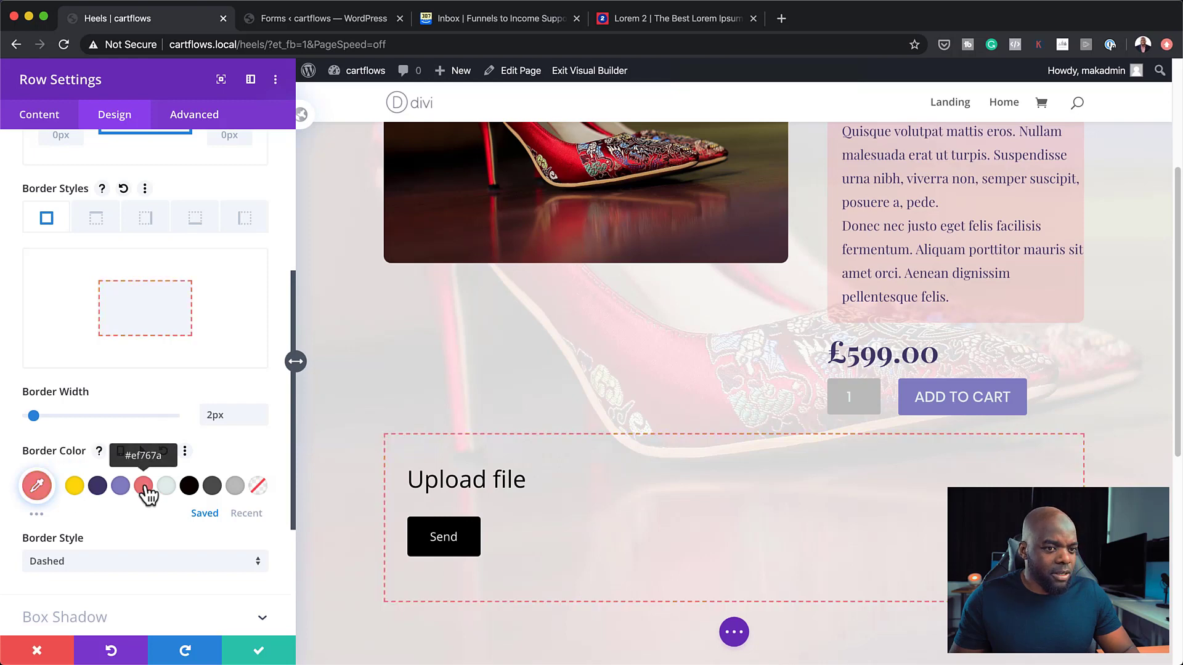
click(212, 488)
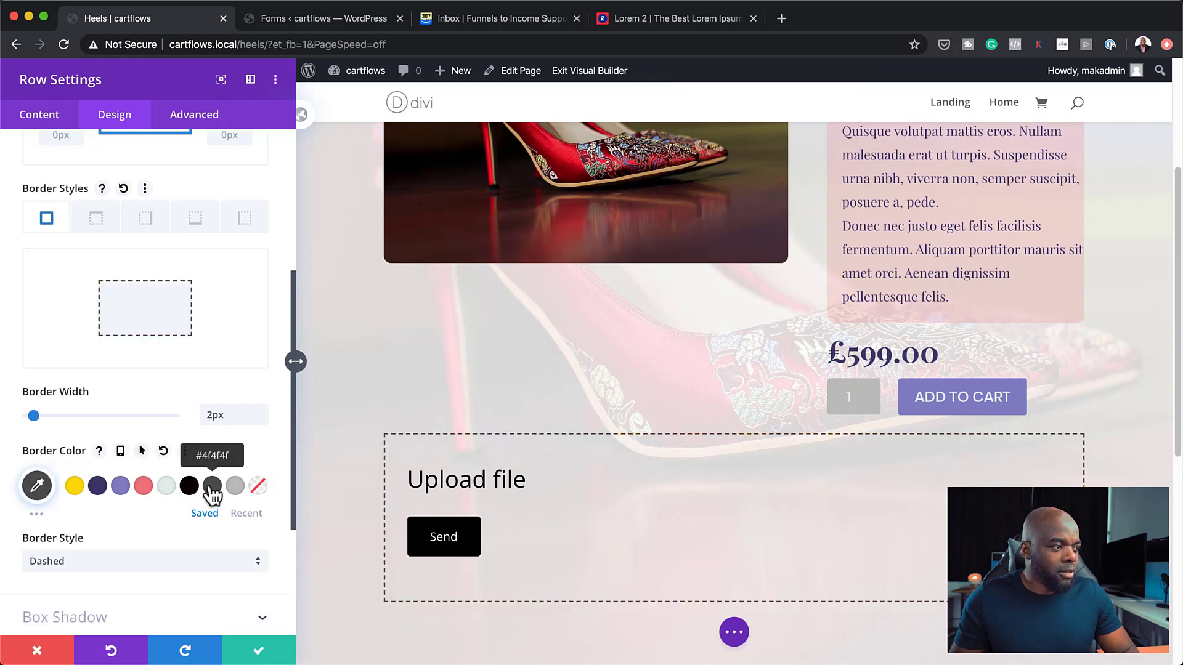
click(260, 652)
scroll(1158, 430, up, 3)
scroll(1159, 429, up, 2)
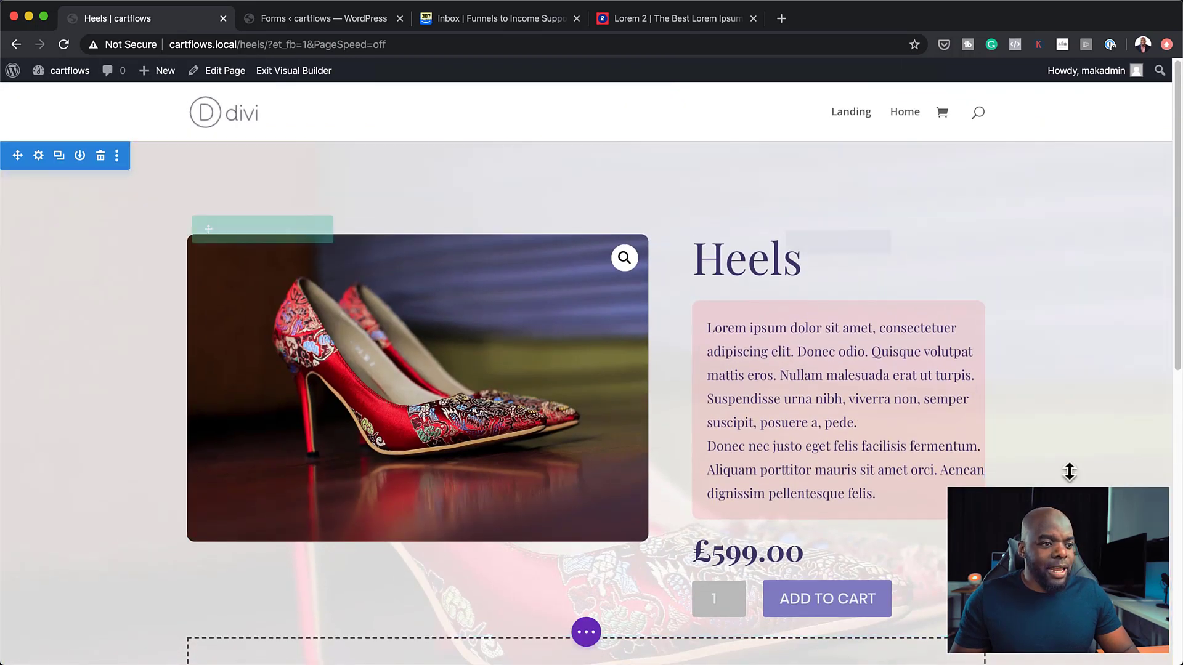
scroll(1066, 462, down, 5)
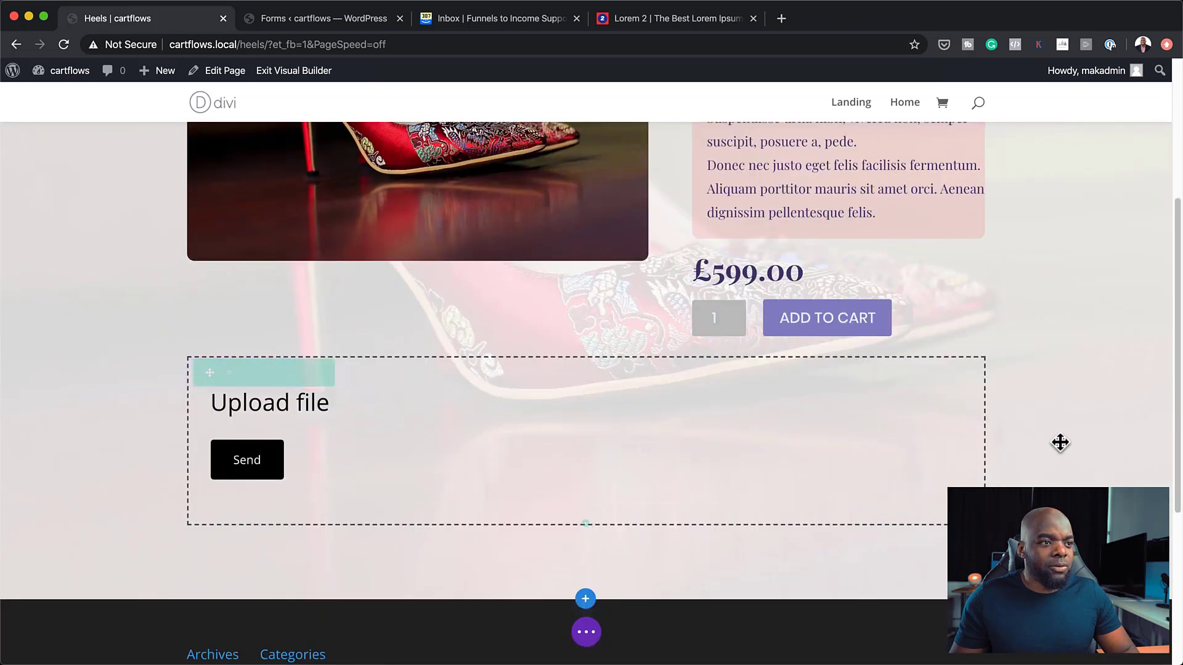
scroll(1060, 445, up, 2)
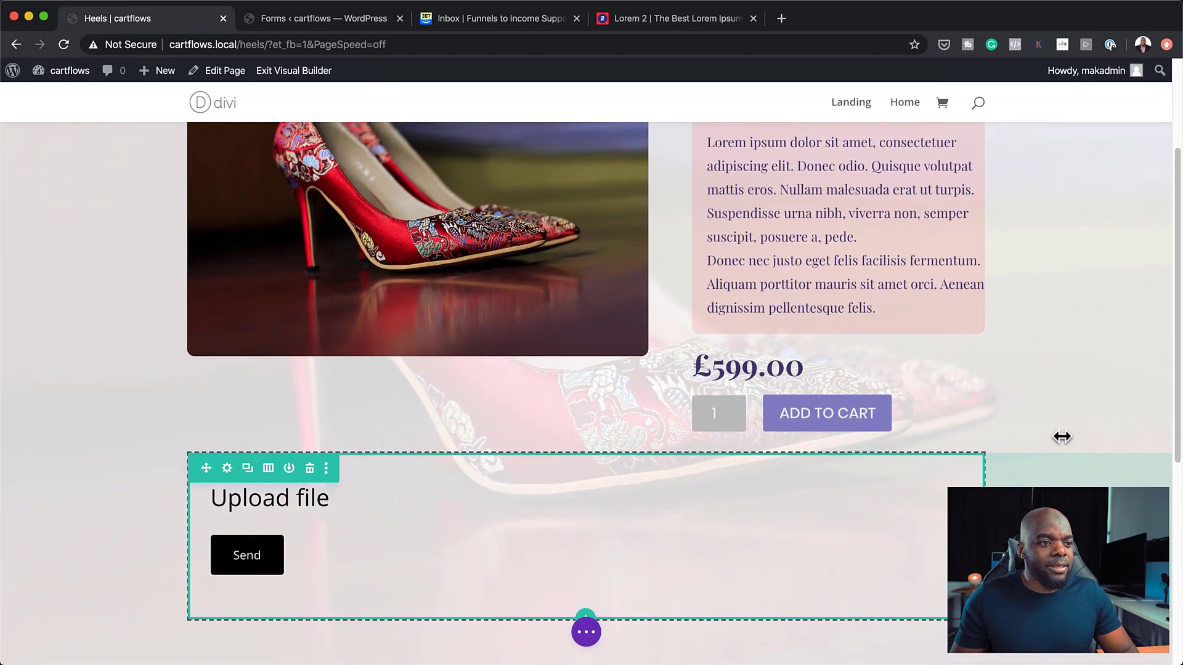
scroll(1062, 426, up, 2)
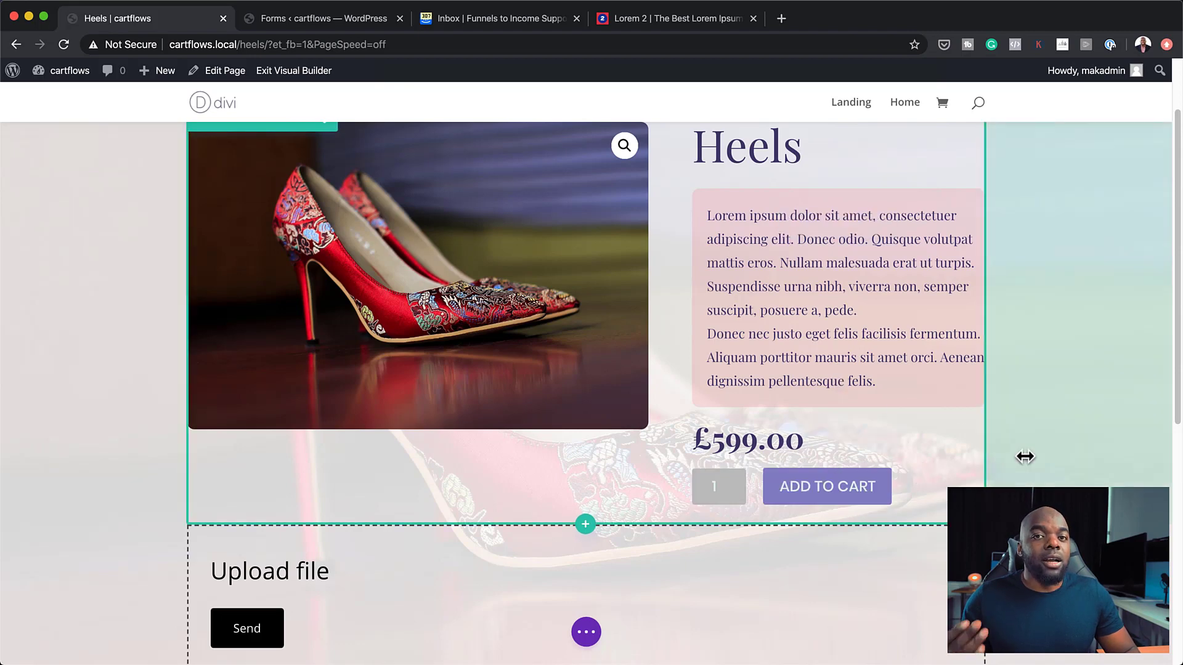
Export the Heels page's Divi Builder layout under the file name Product, and close the Portability dialog.
key(t)
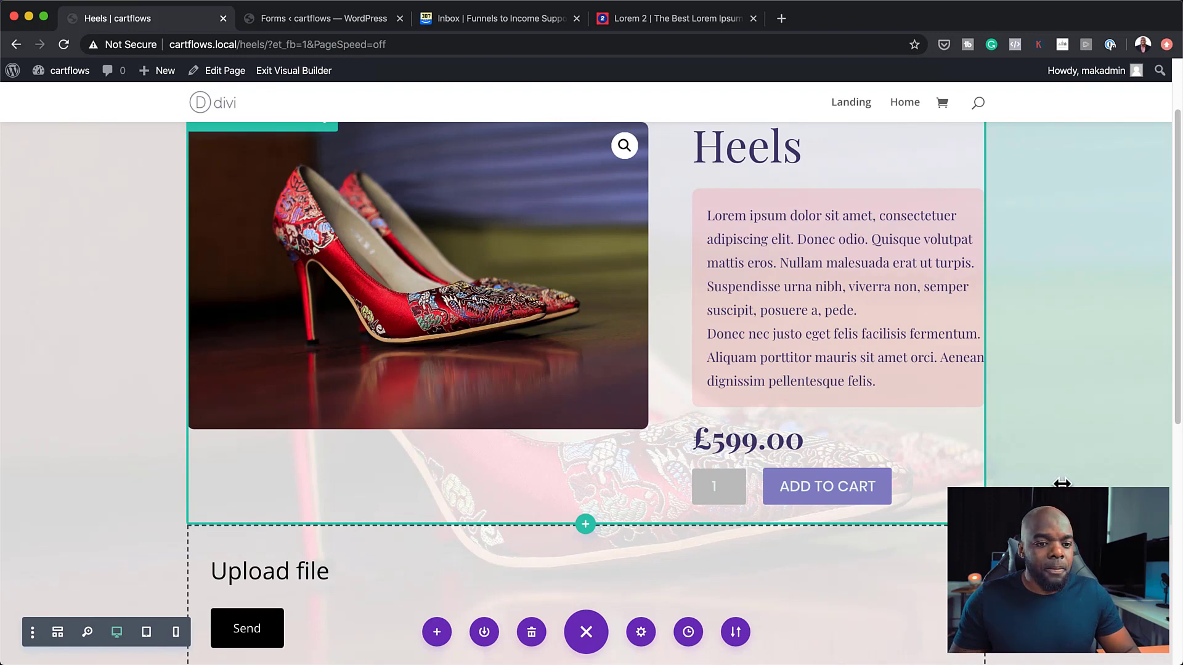
scroll(1103, 462, up, 3)
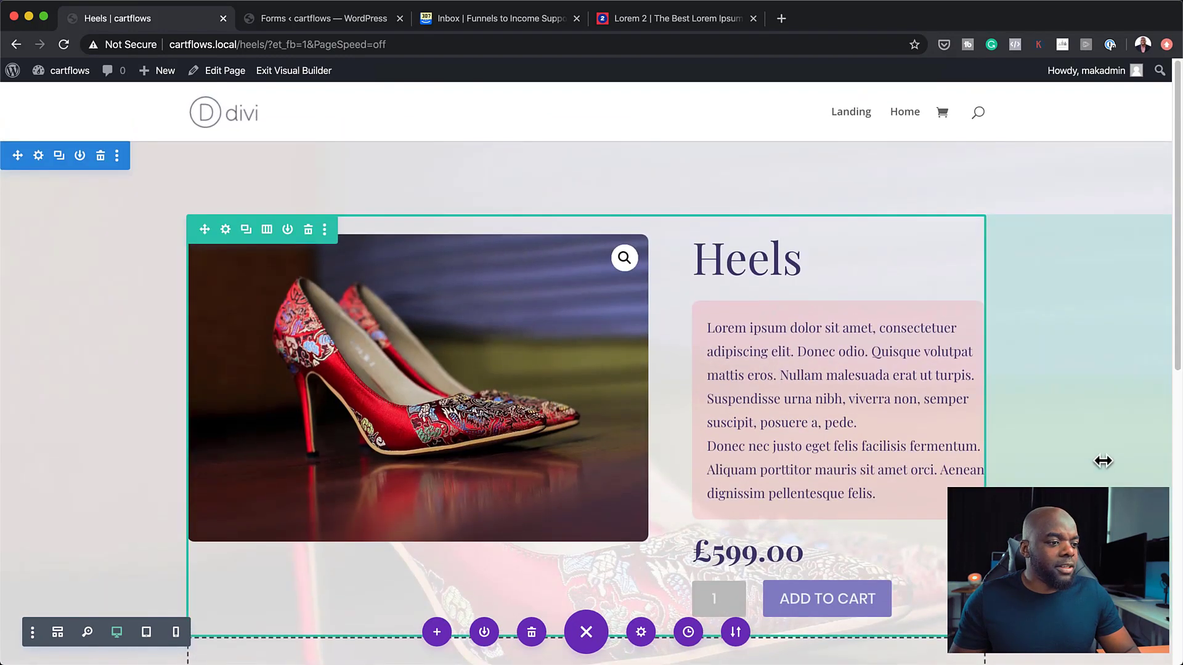
click(737, 635)
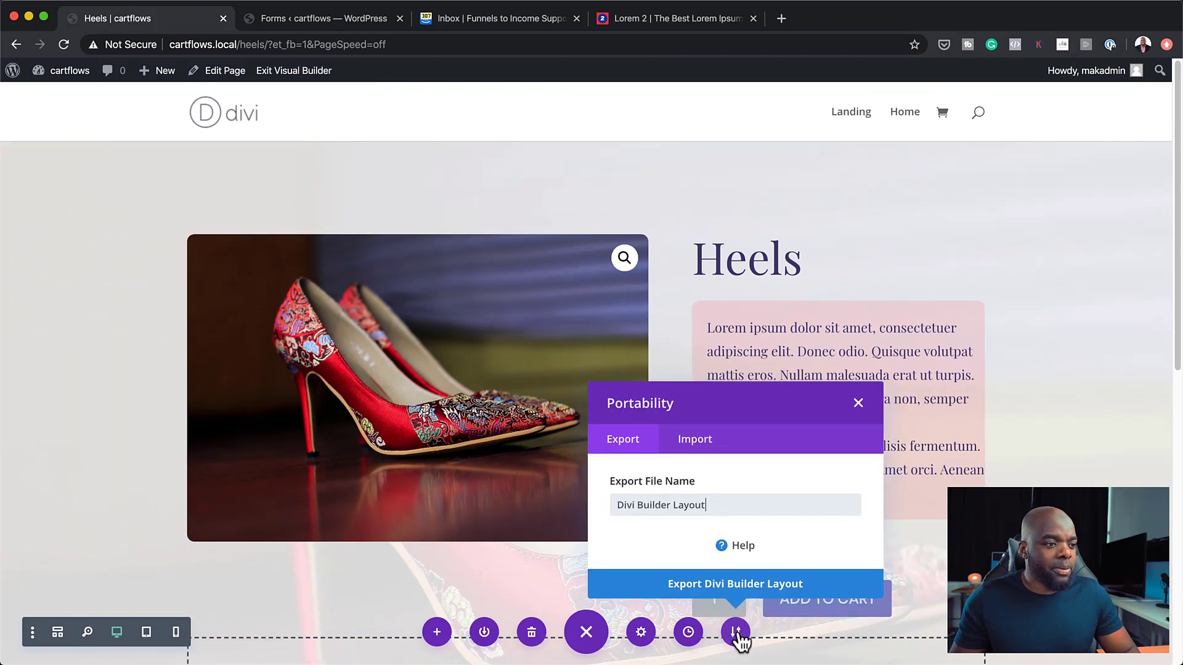
drag(730, 512, 582, 497)
text(Product)
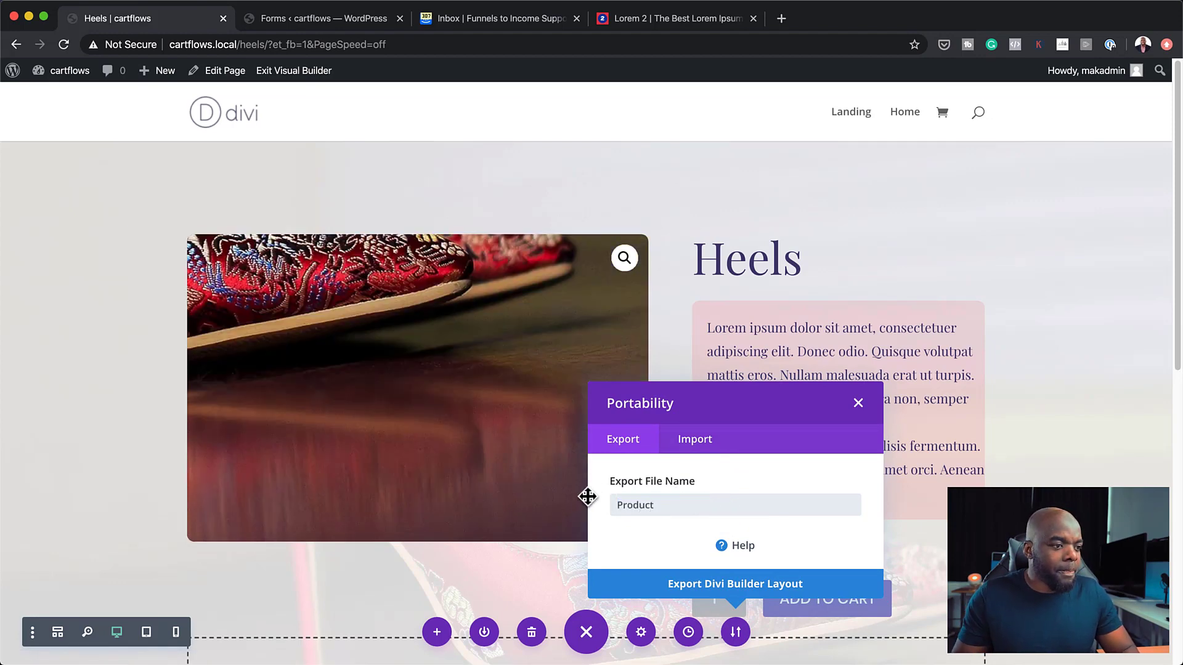
click(711, 586)
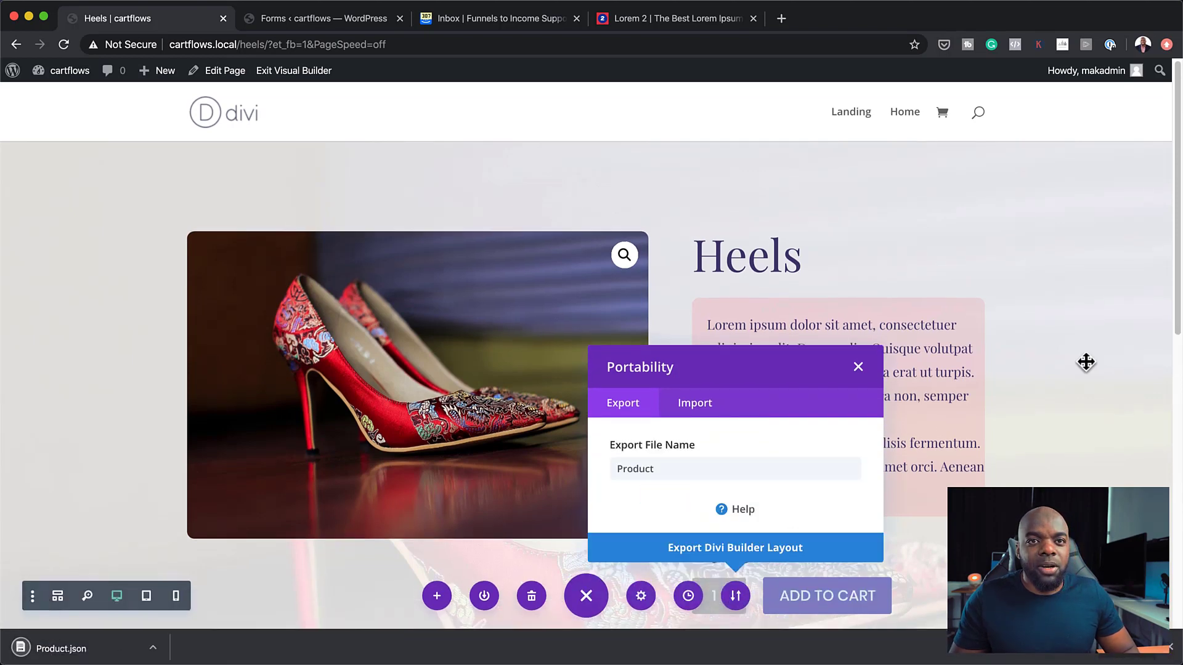
click(858, 368)
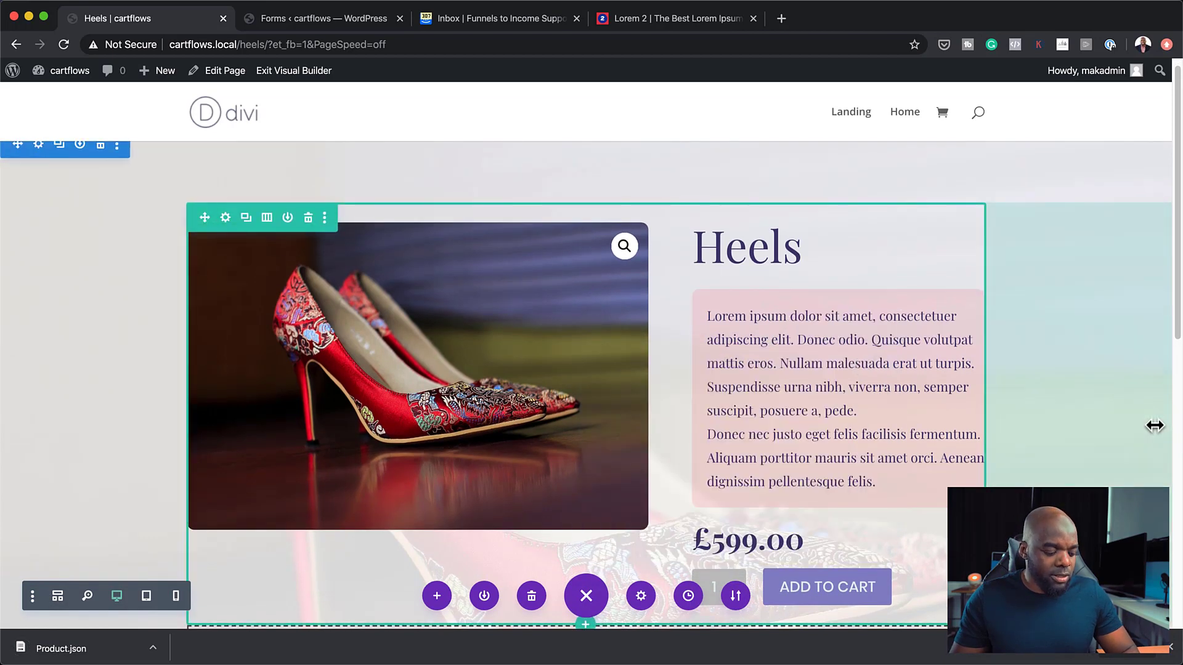
Go to the CartFlows flows list in the WordPress admin and create a new flow with landing, checkout and thank-you pages.
mouse_move(58, 73)
click(66, 109)
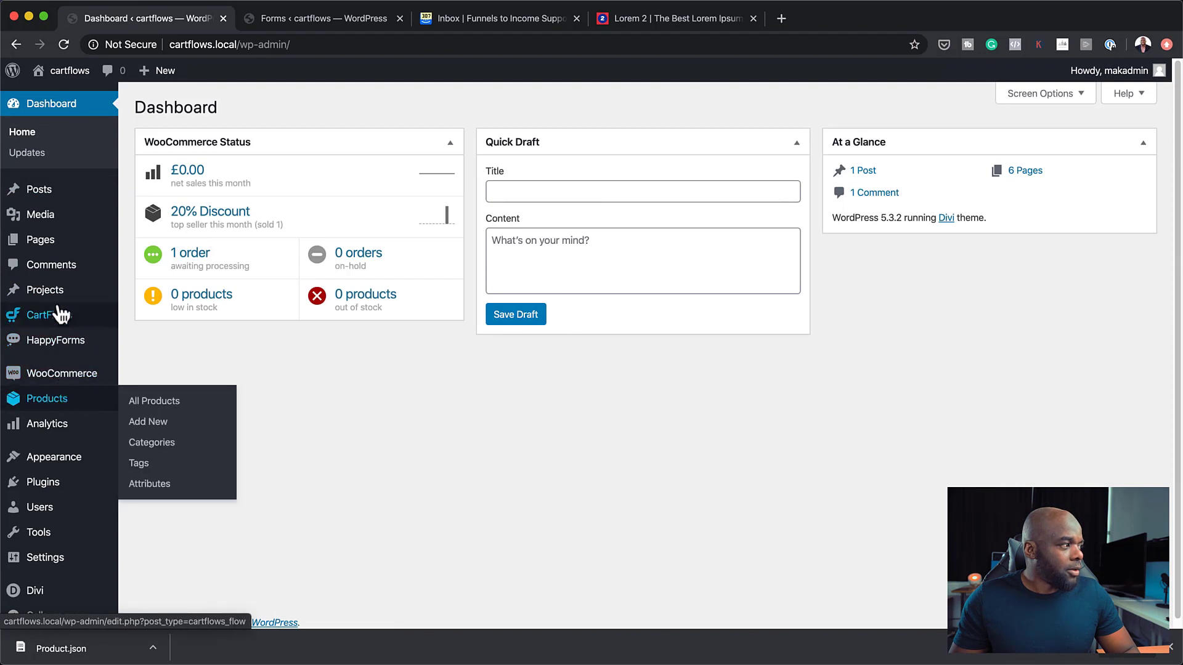
mouse_move(69, 320)
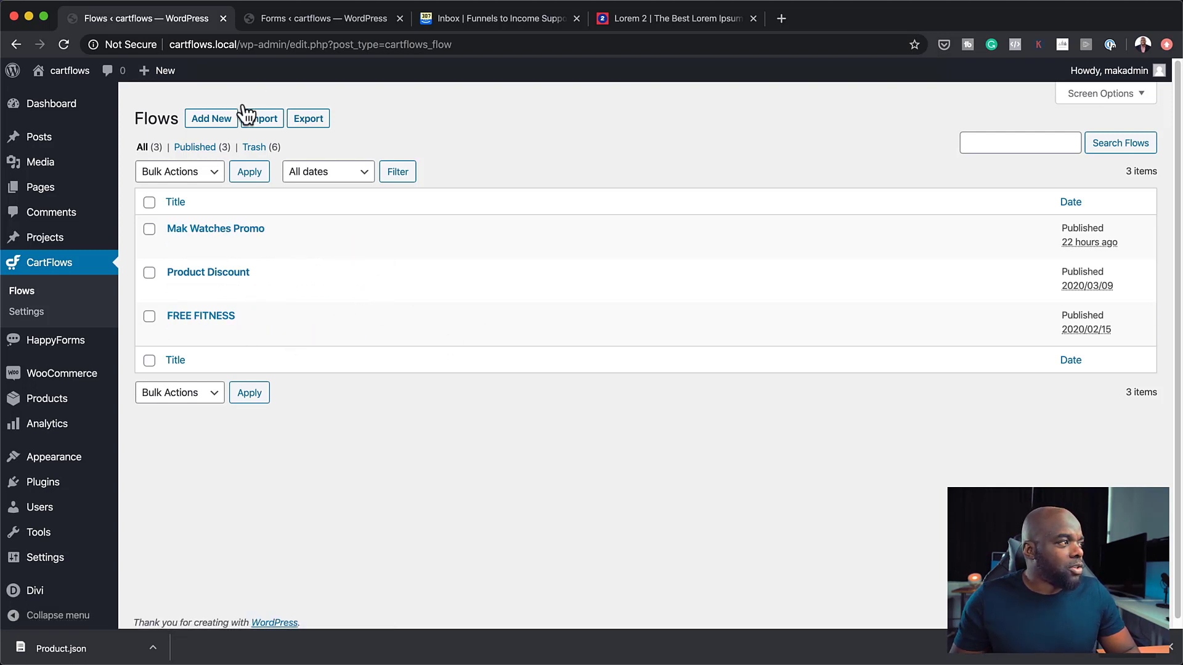
click(212, 119)
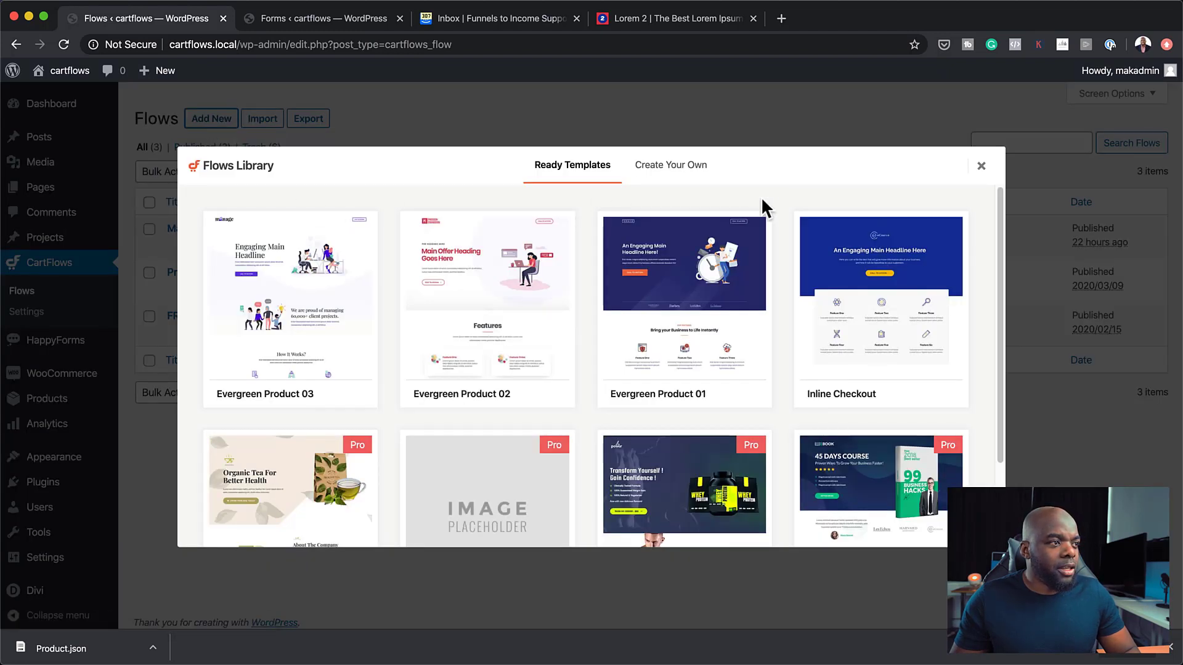
click(545, 396)
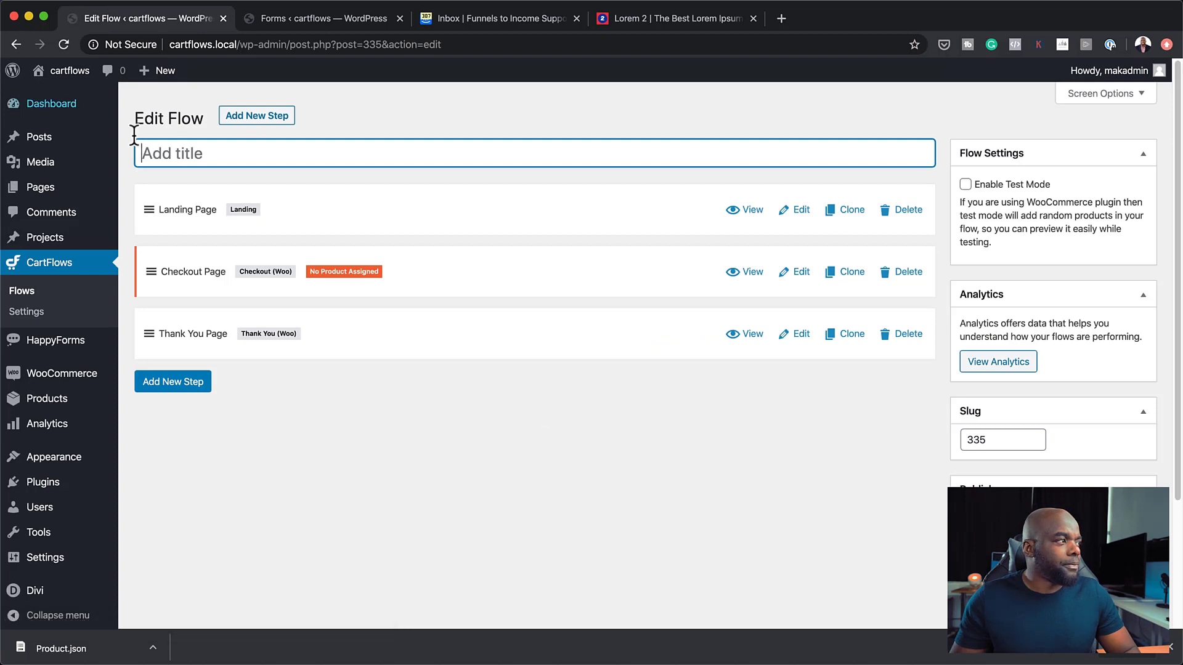
Title the new flow Heels and update it.
text(Heels)
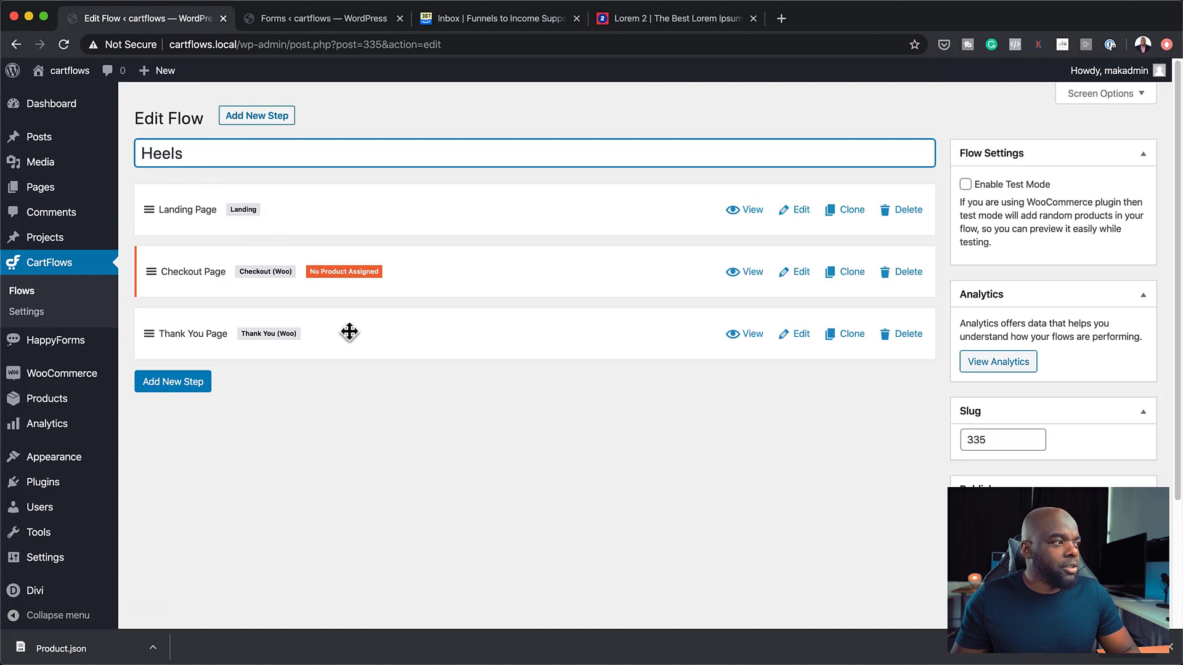
key(Return)
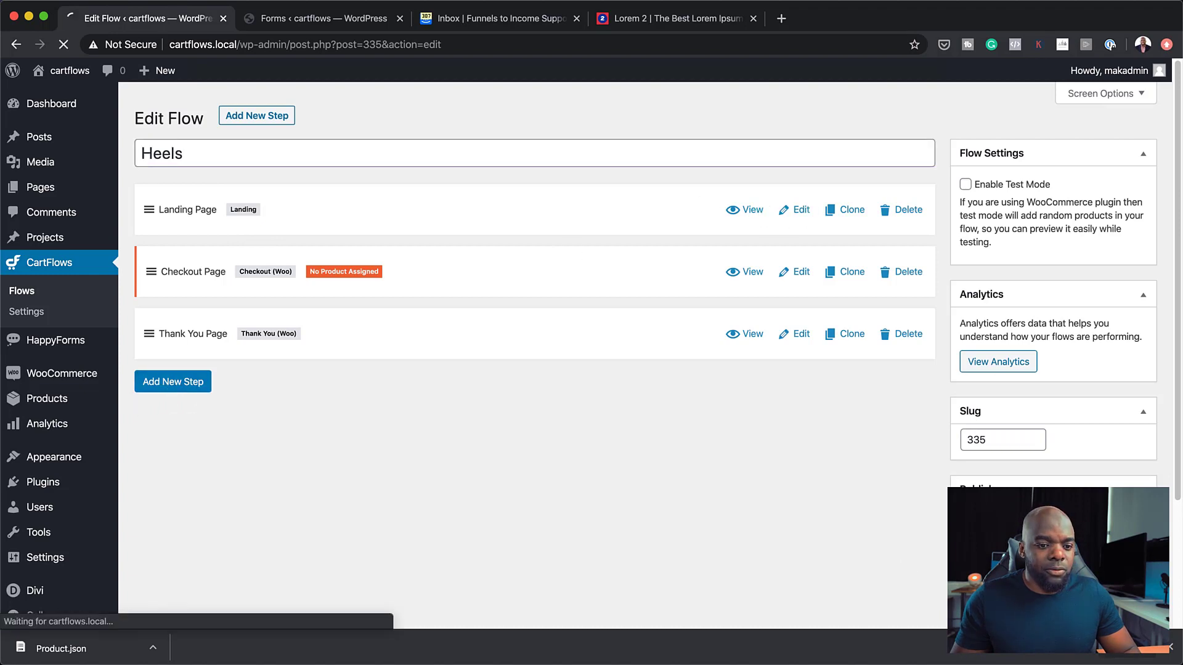
click(1173, 655)
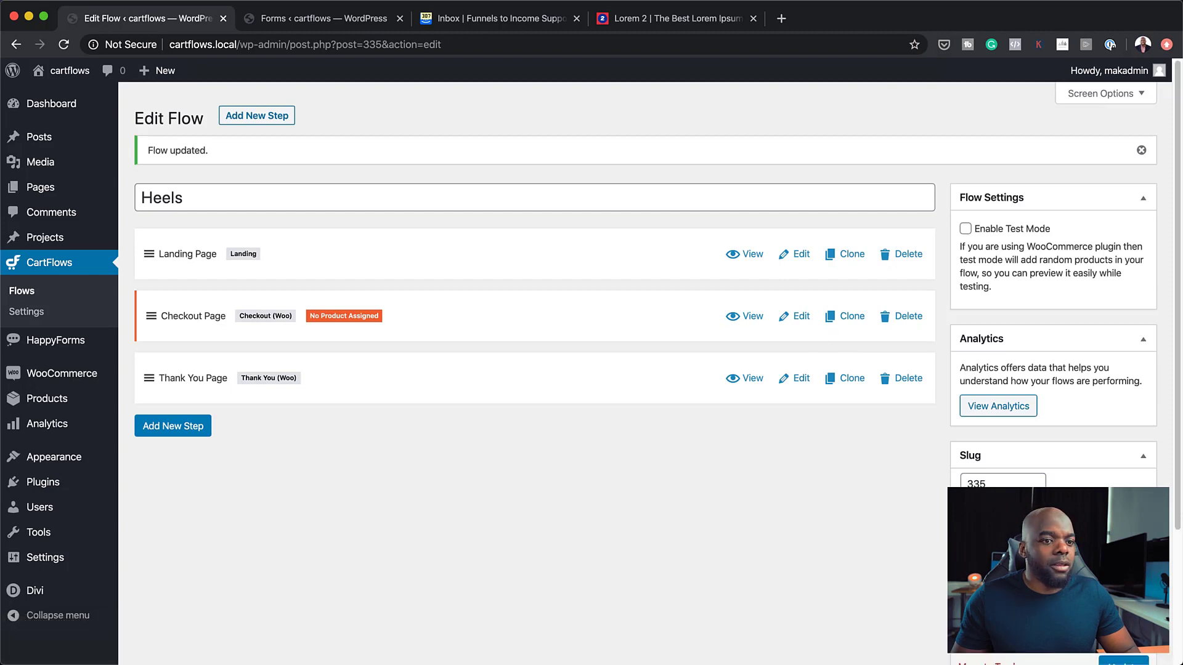
scroll(1148, 658, down, 1)
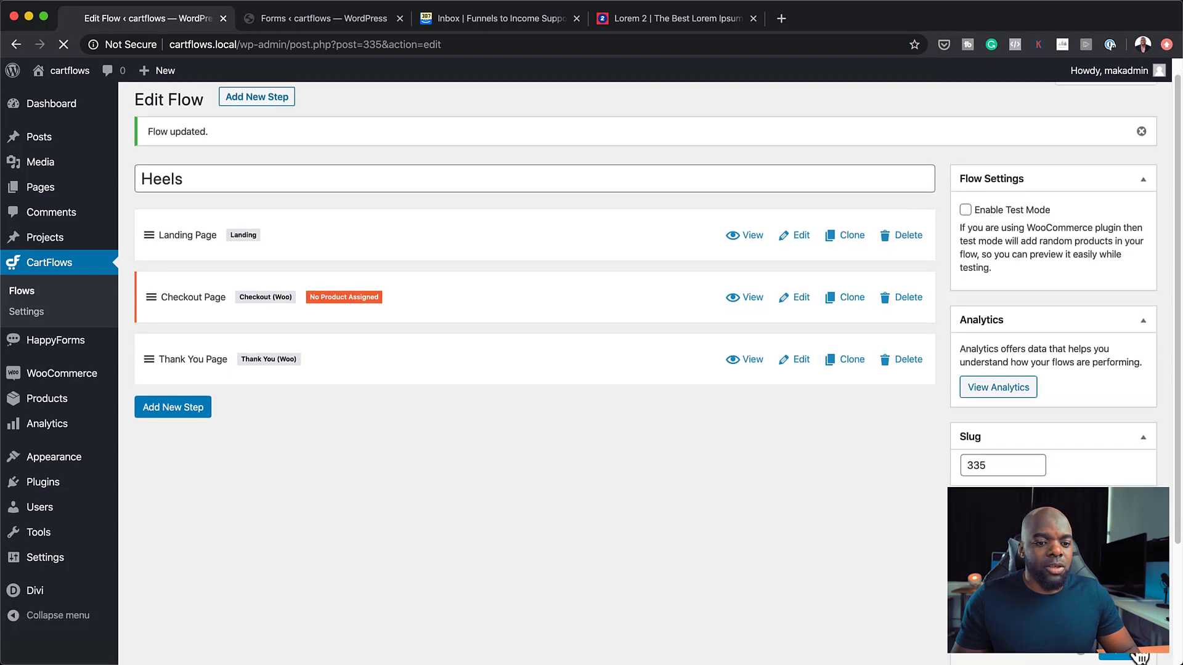
click(1139, 658)
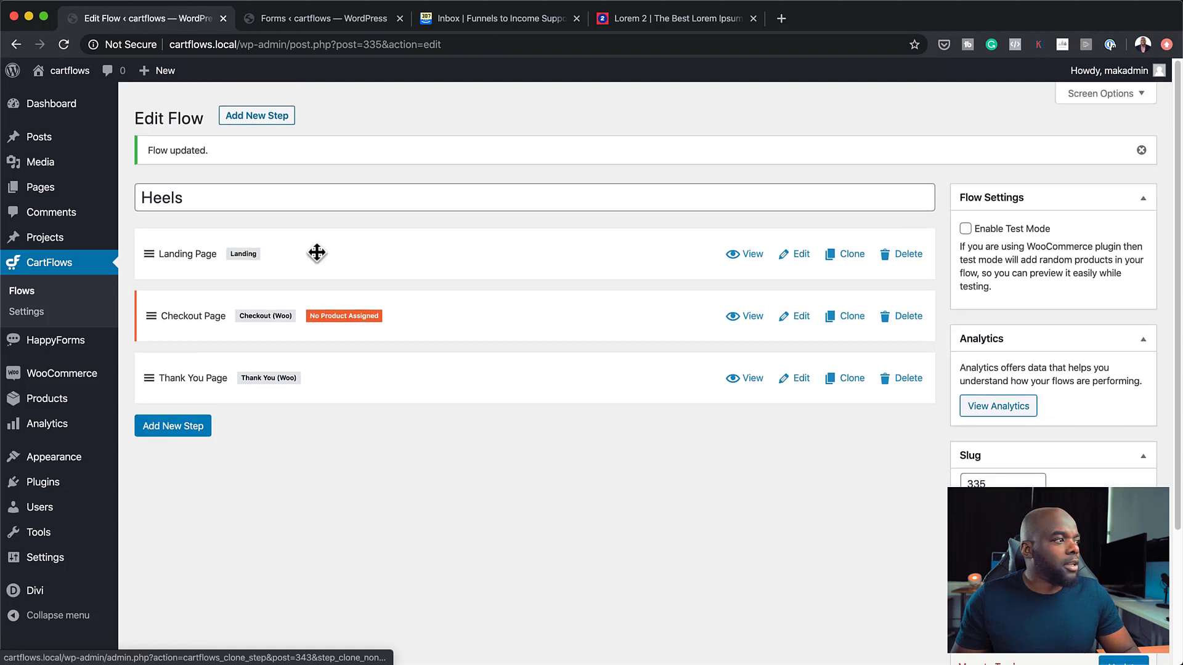
Open the Heels flow's Landing Page step for editing and copy its Next Step Link.
click(803, 257)
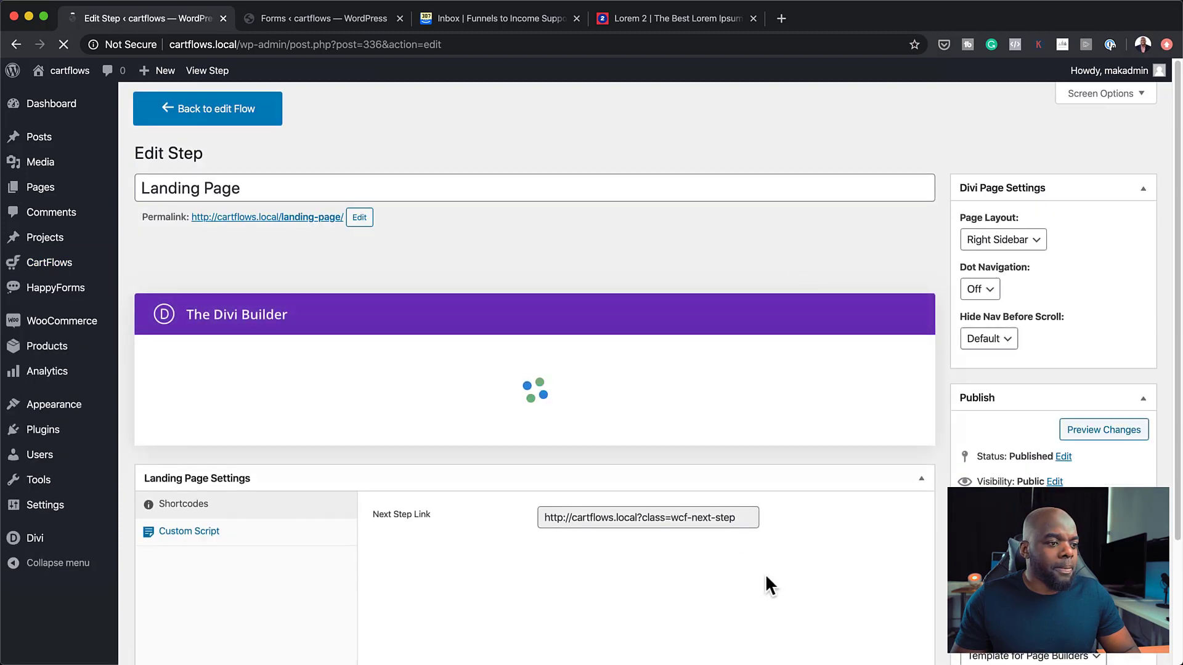
triple_click(743, 518)
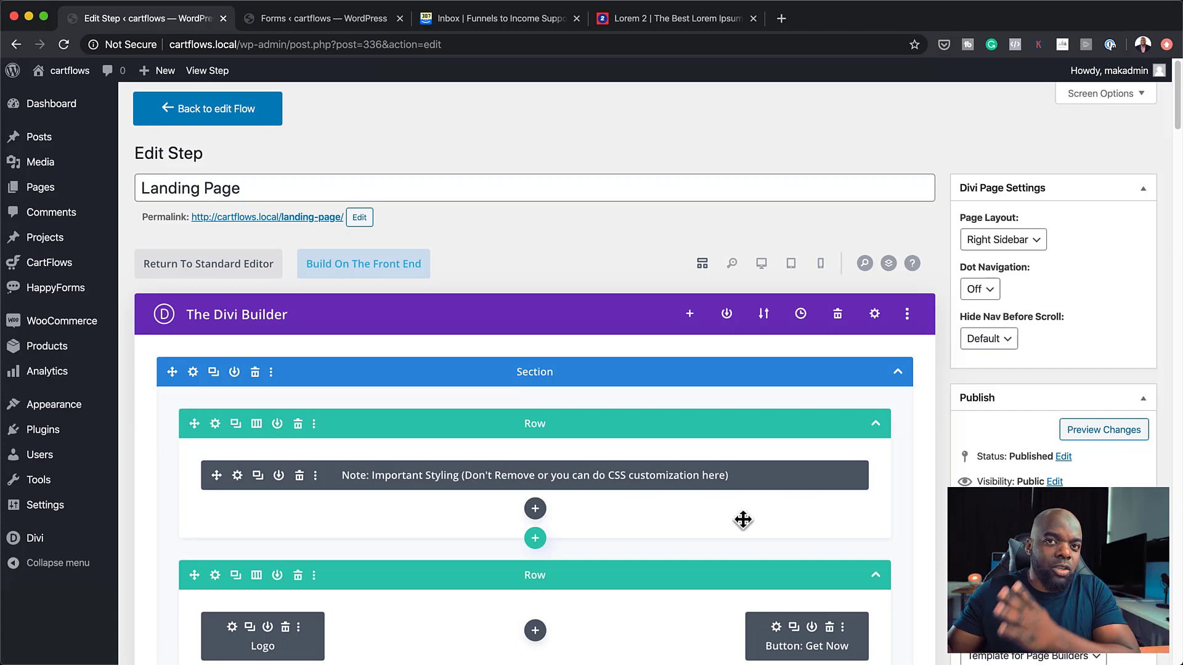
Clear the entire existing Divi Builder layout of the Landing Page step and dismiss the row insertion dialog.
scroll(700, 470, down, 1)
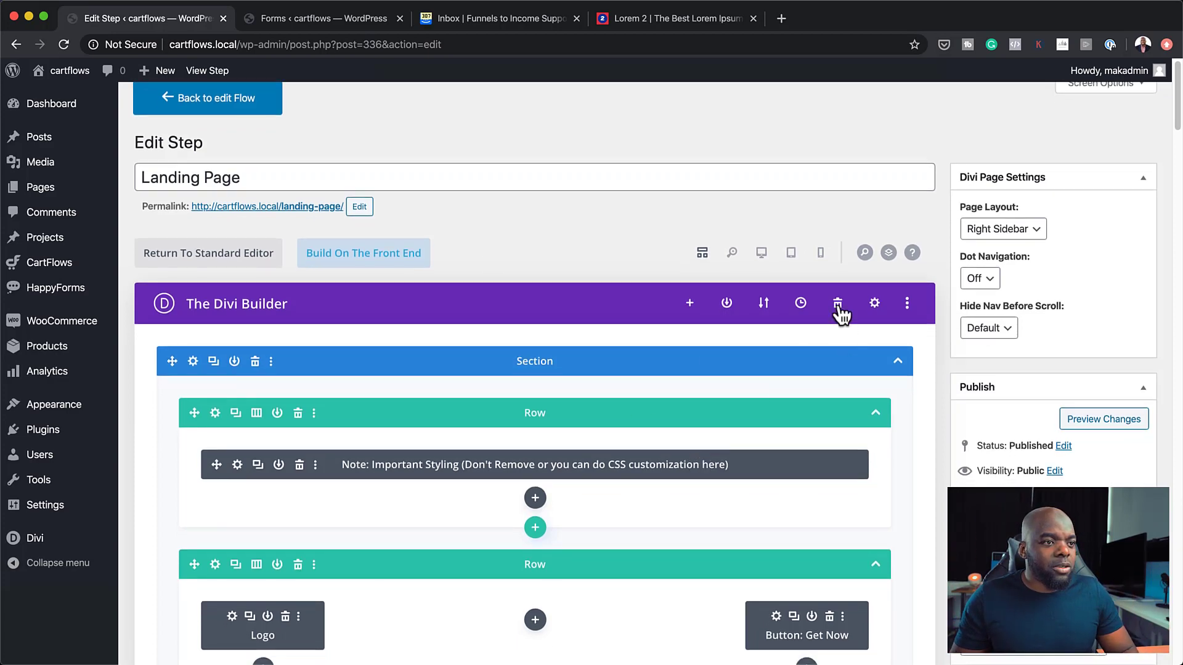
click(837, 303)
click(842, 469)
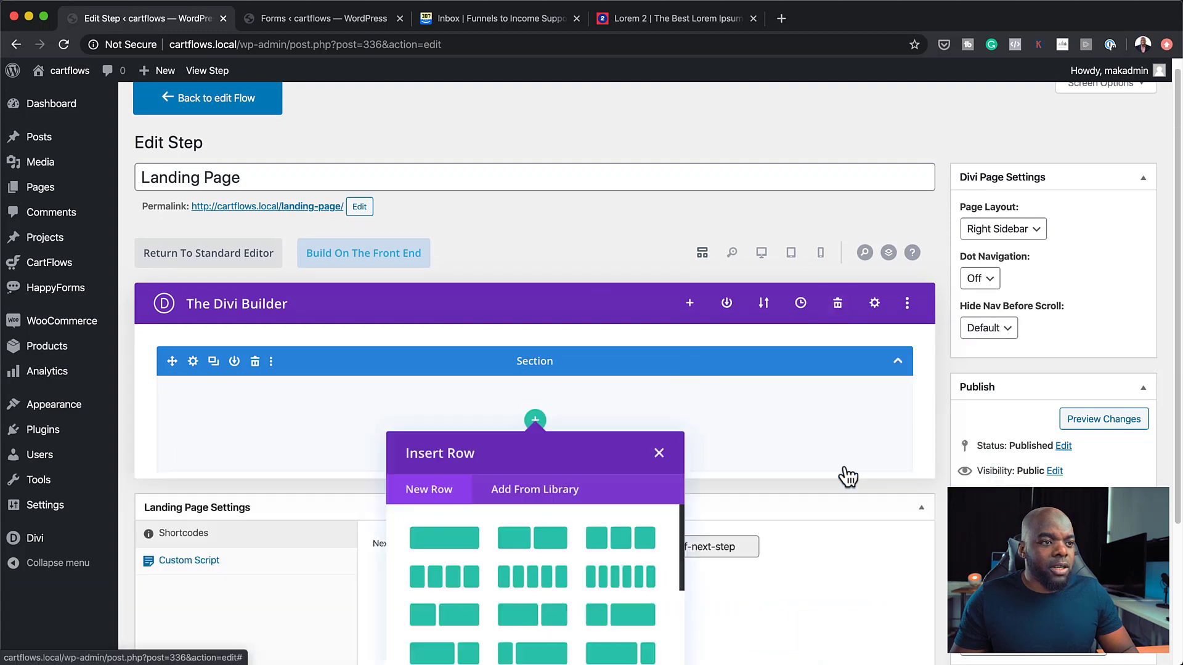
click(657, 454)
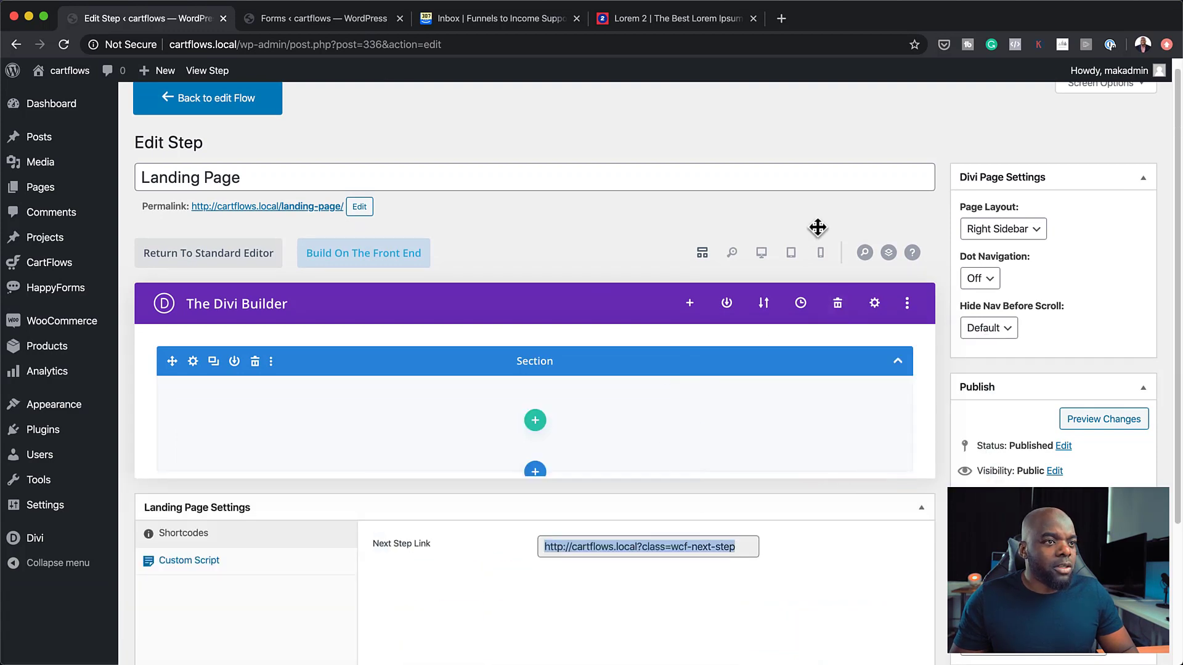
Import Product.json from the Downloads folder into the Landing Page's Divi Builder, replacing existing content.
click(765, 305)
click(720, 401)
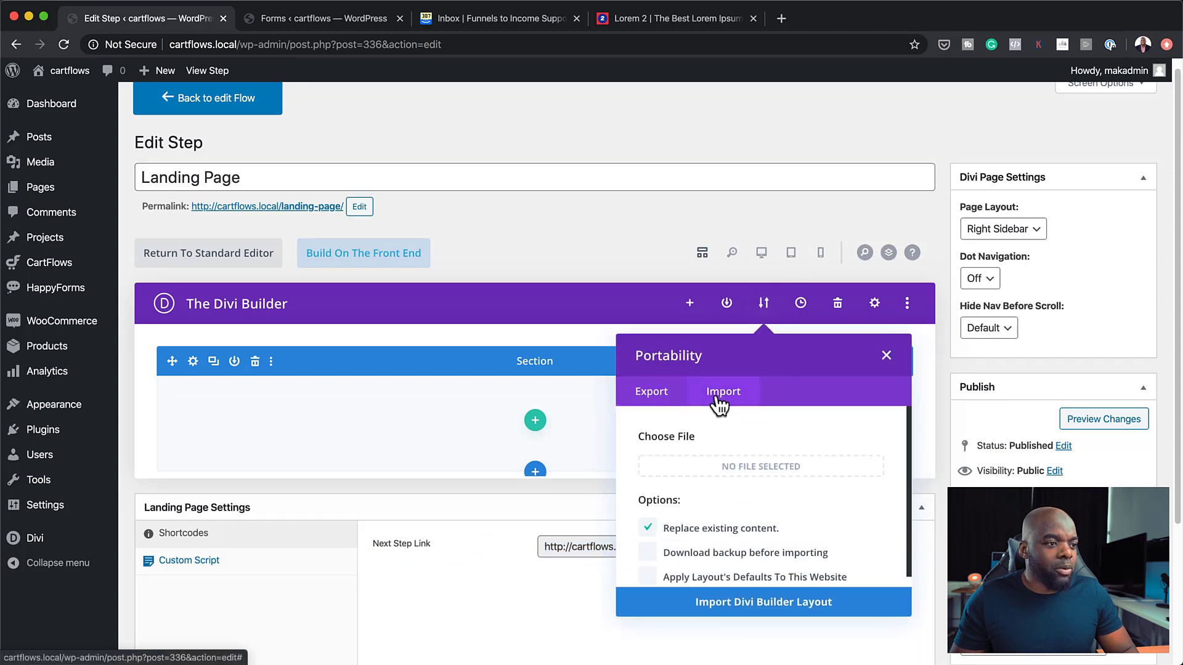
click(749, 467)
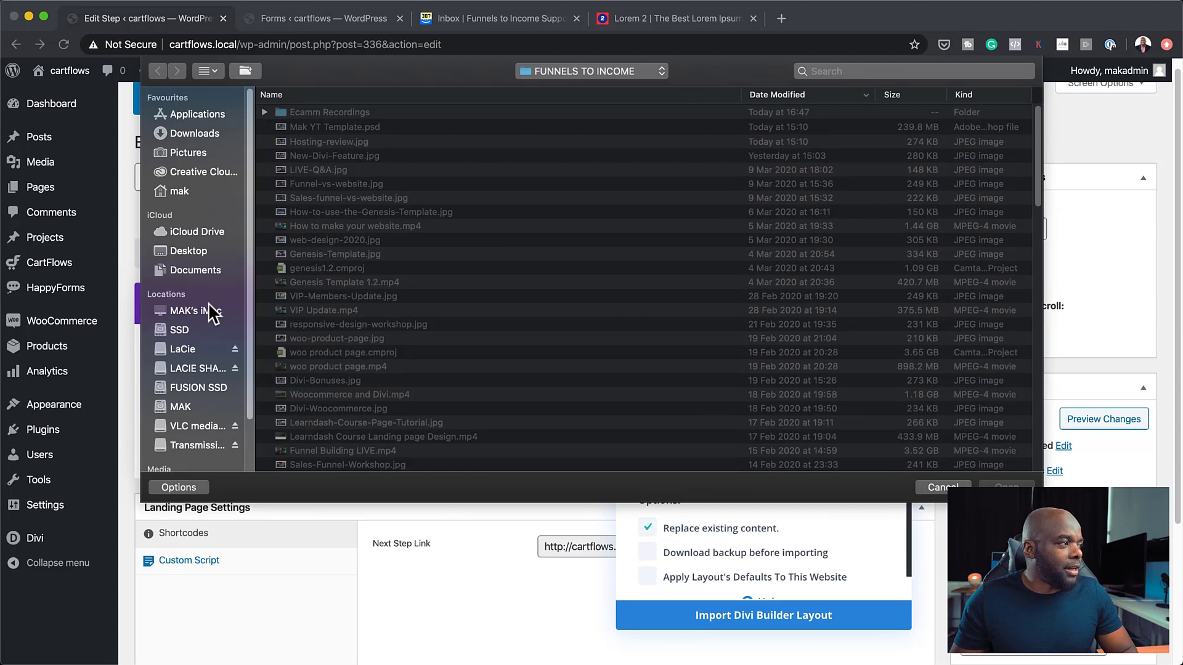
click(194, 134)
click(348, 113)
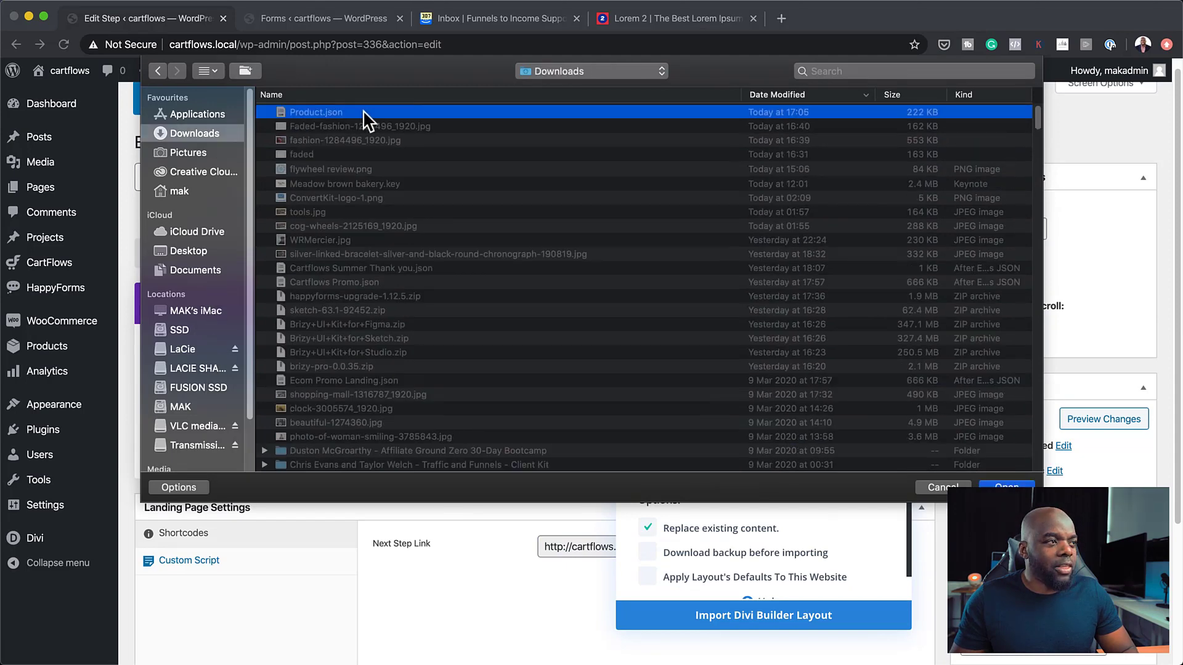
click(1003, 487)
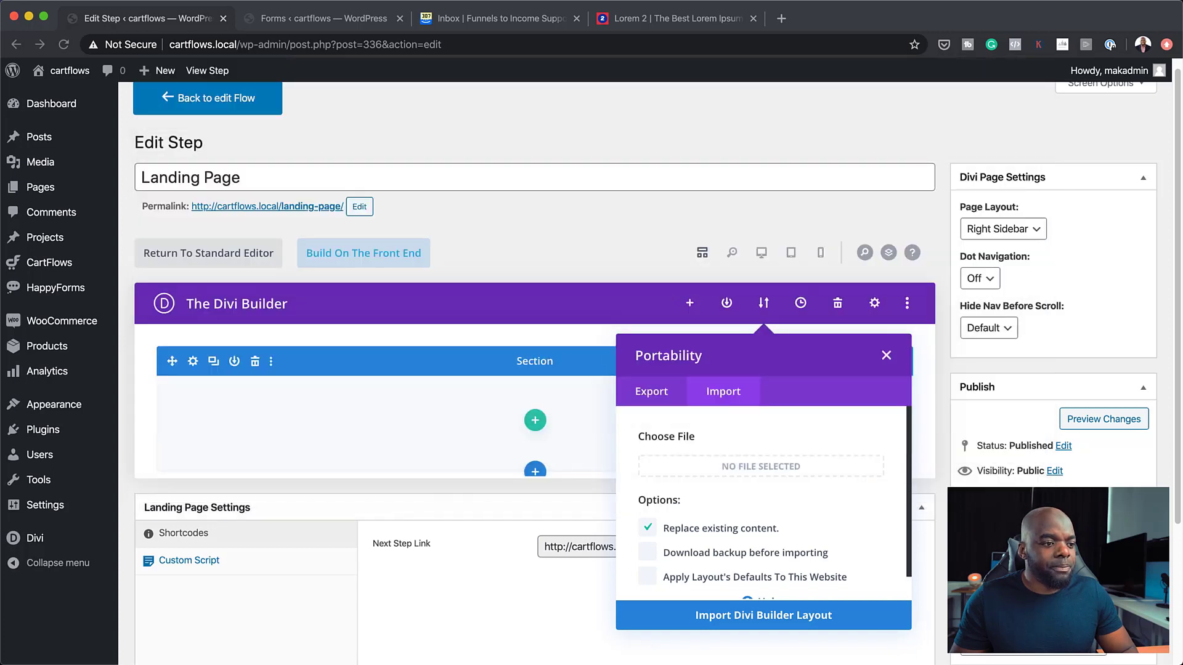
click(807, 616)
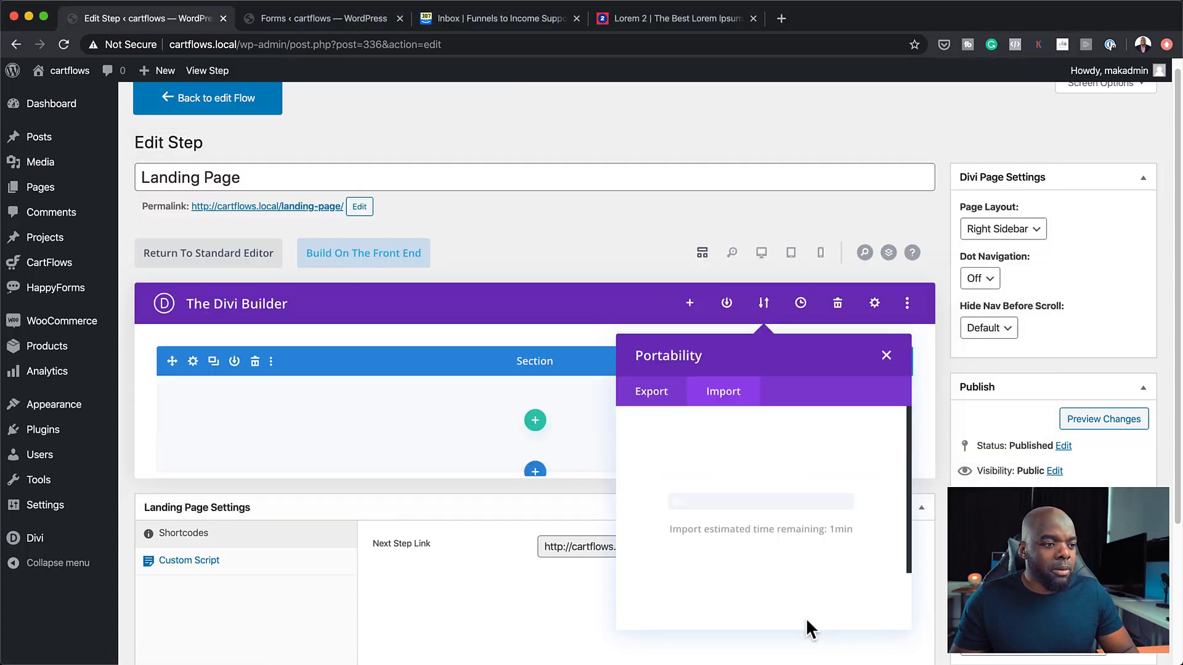
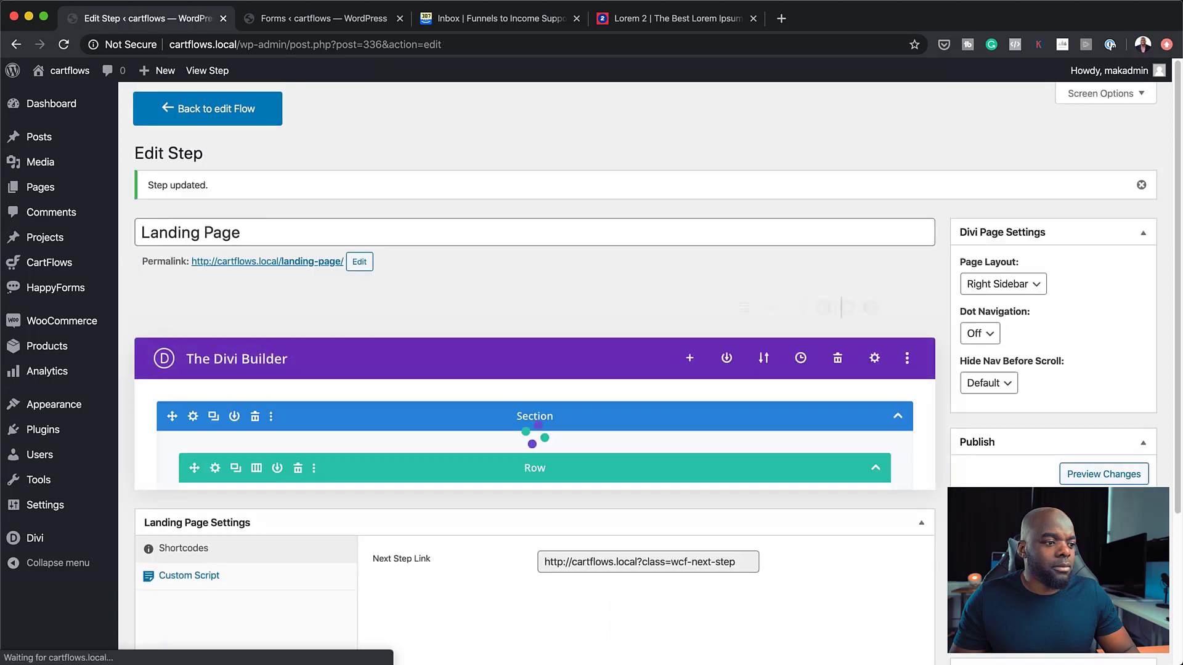
Look over the imported modules and open the Landing Page step for building on the front end.
scroll(792, 488, down, 3)
scroll(792, 489, down, 1)
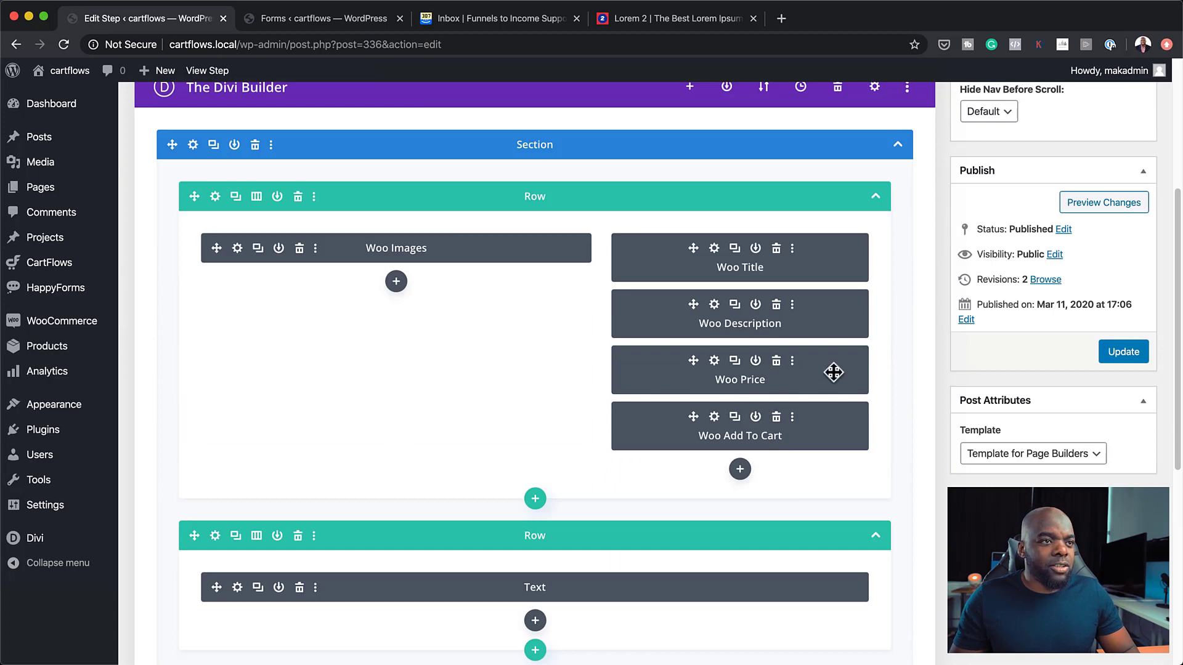
scroll(830, 370, up, 4)
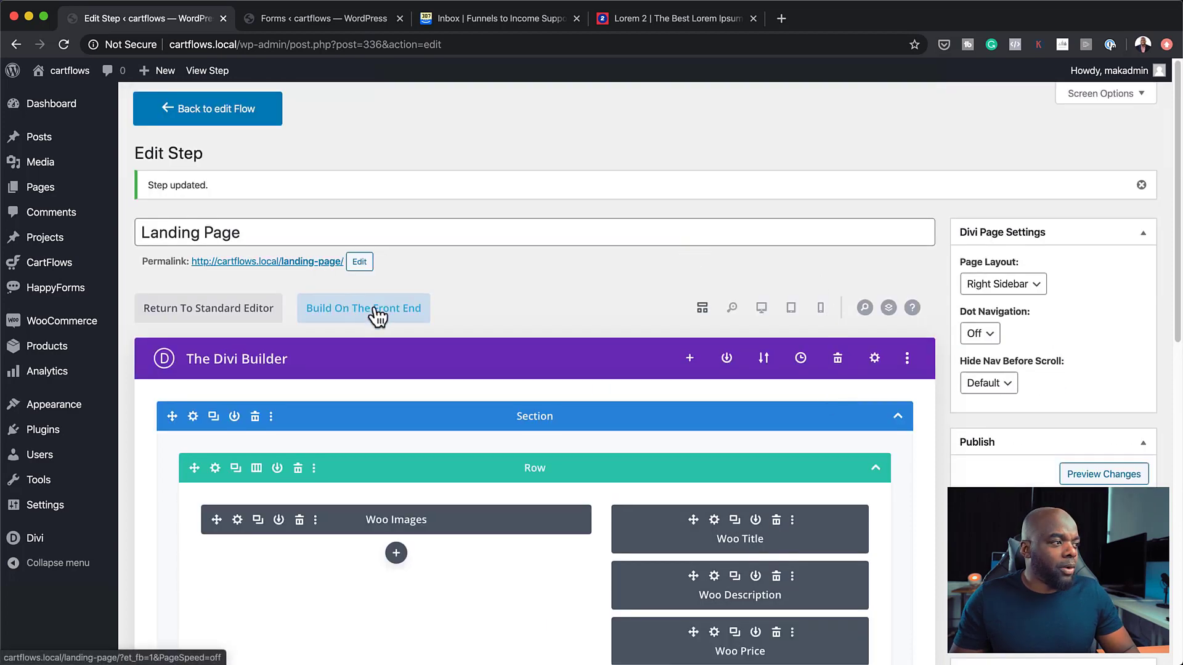
click(375, 311)
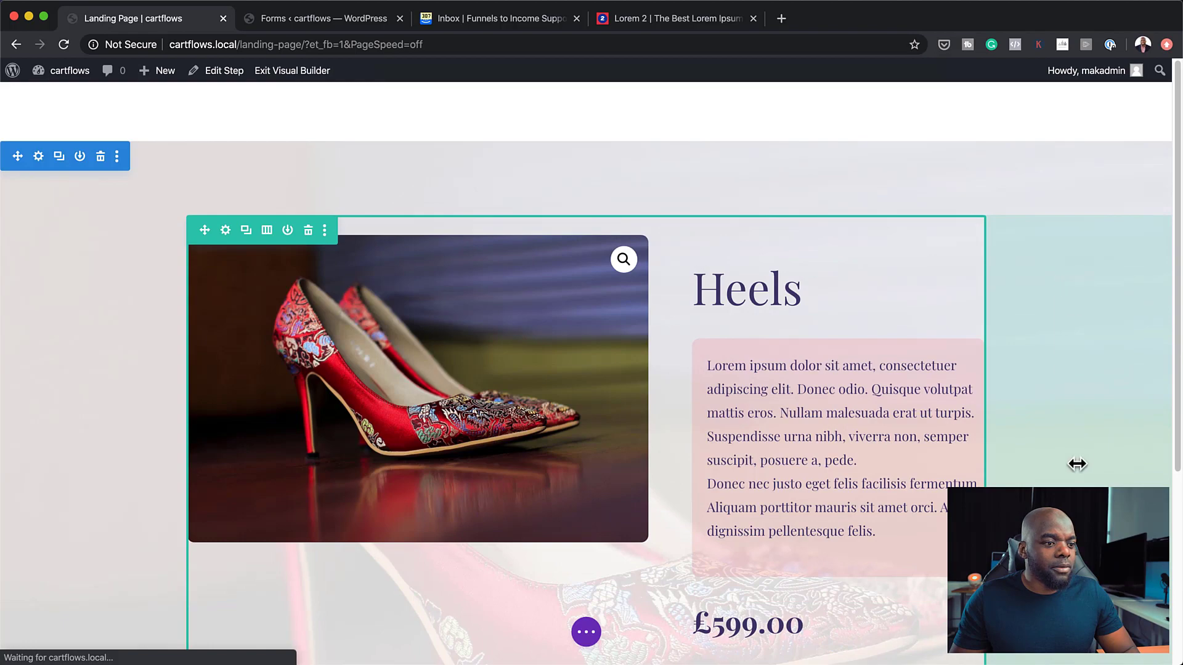
Delete the Woo Add To Cart module below the price and insert a Button module in its place.
scroll(1077, 465, down, 4)
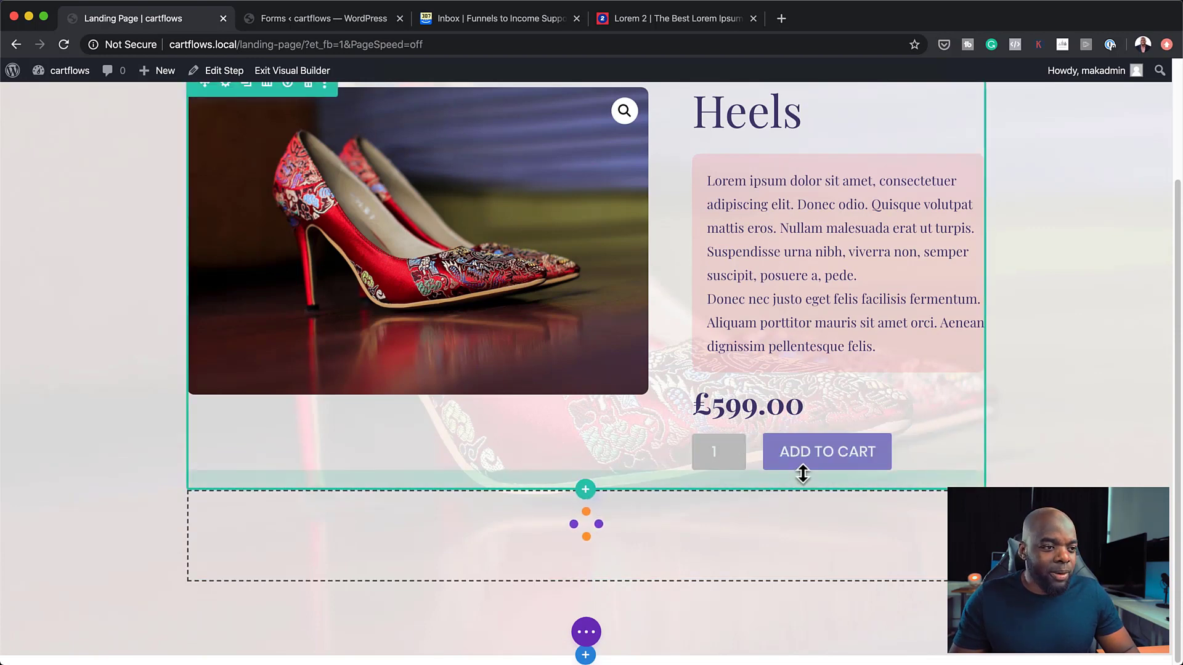
mouse_move(874, 449)
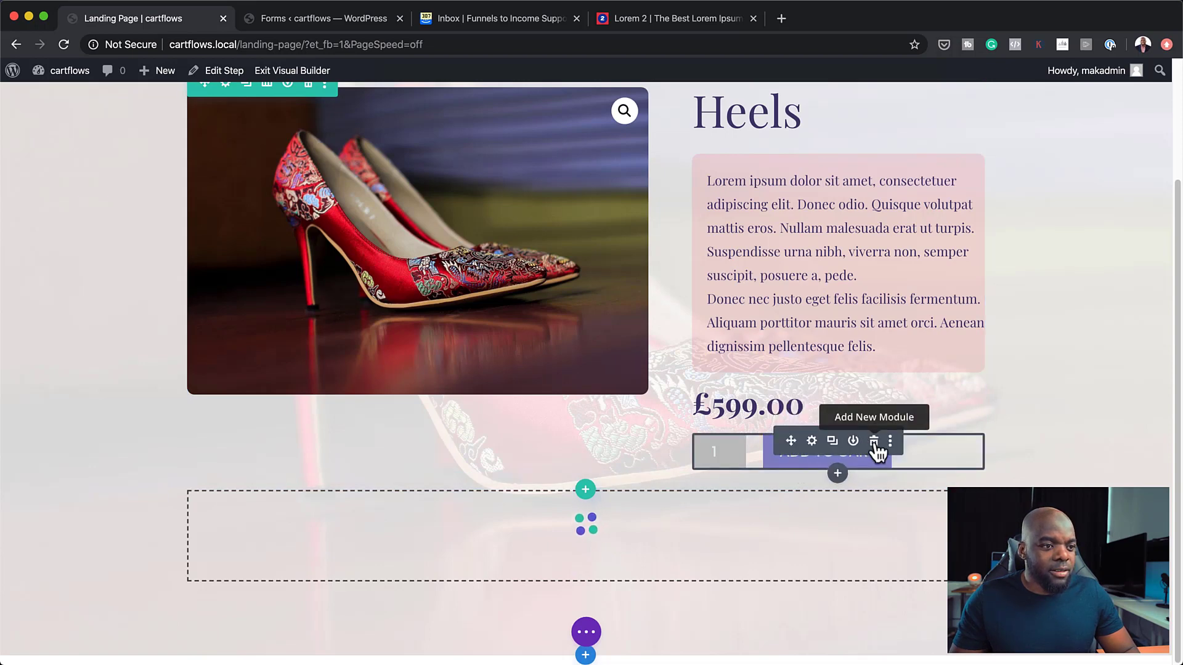
click(874, 442)
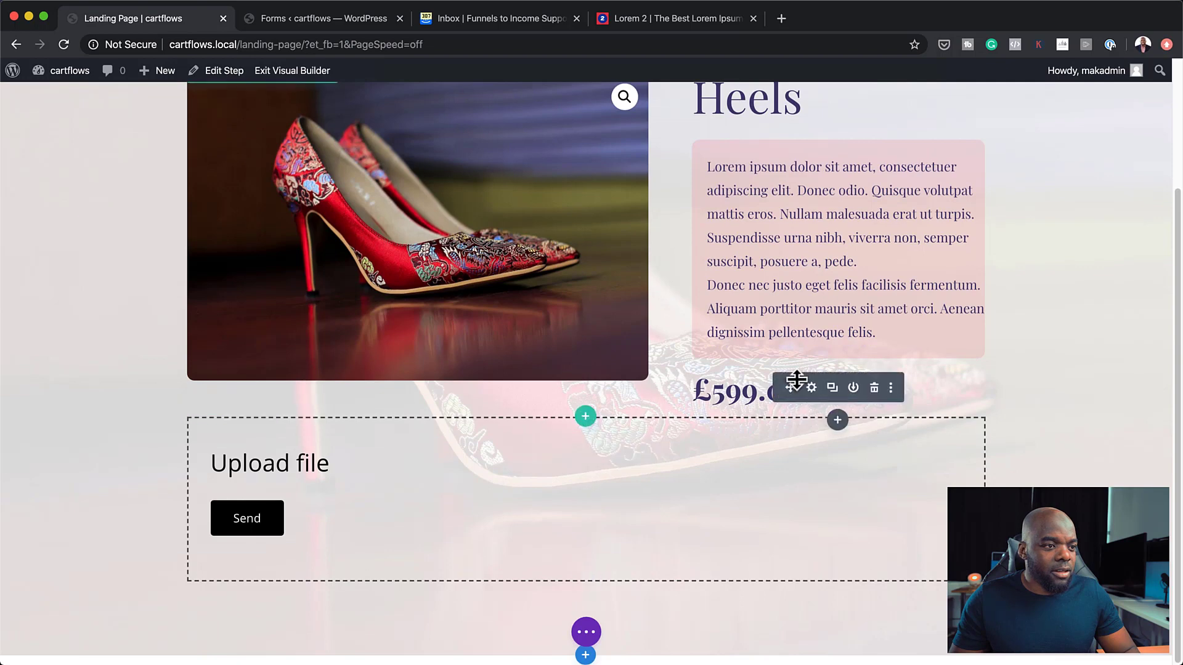
click(838, 421)
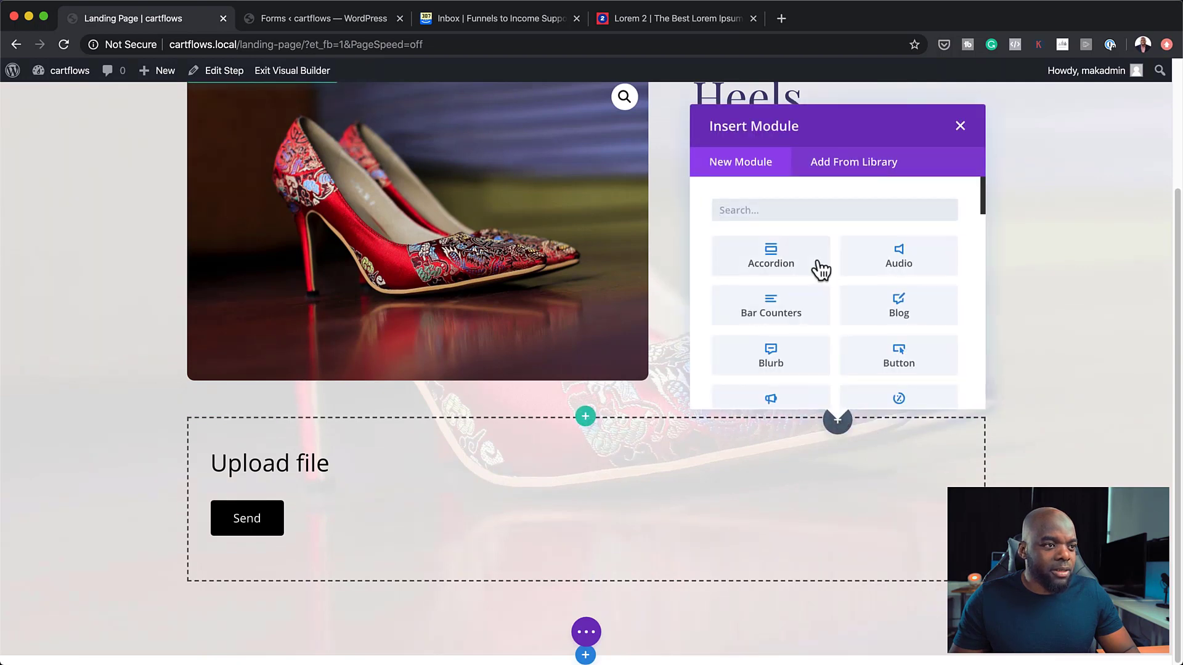
text(butt)
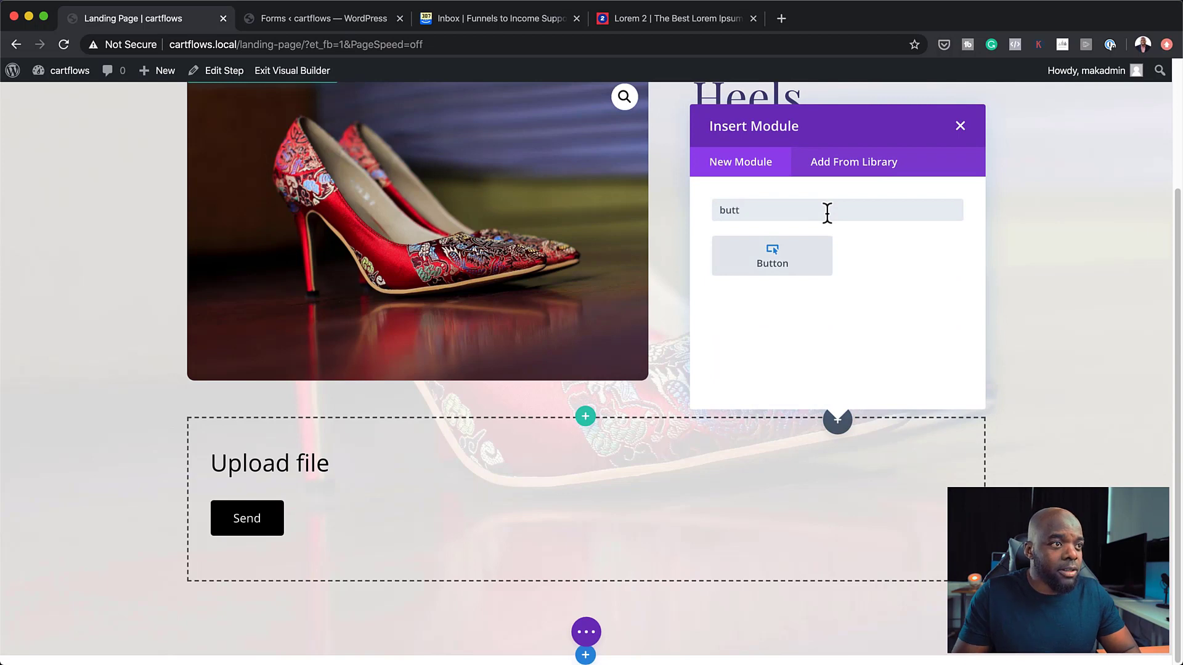
click(775, 252)
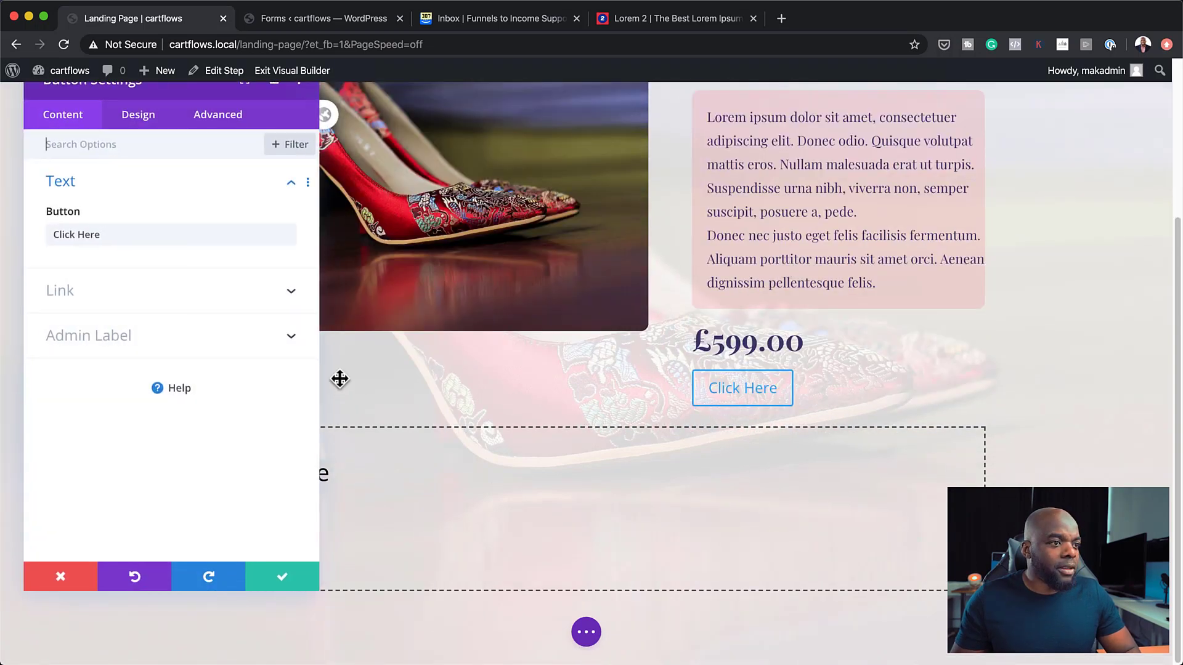
triple_click(146, 234)
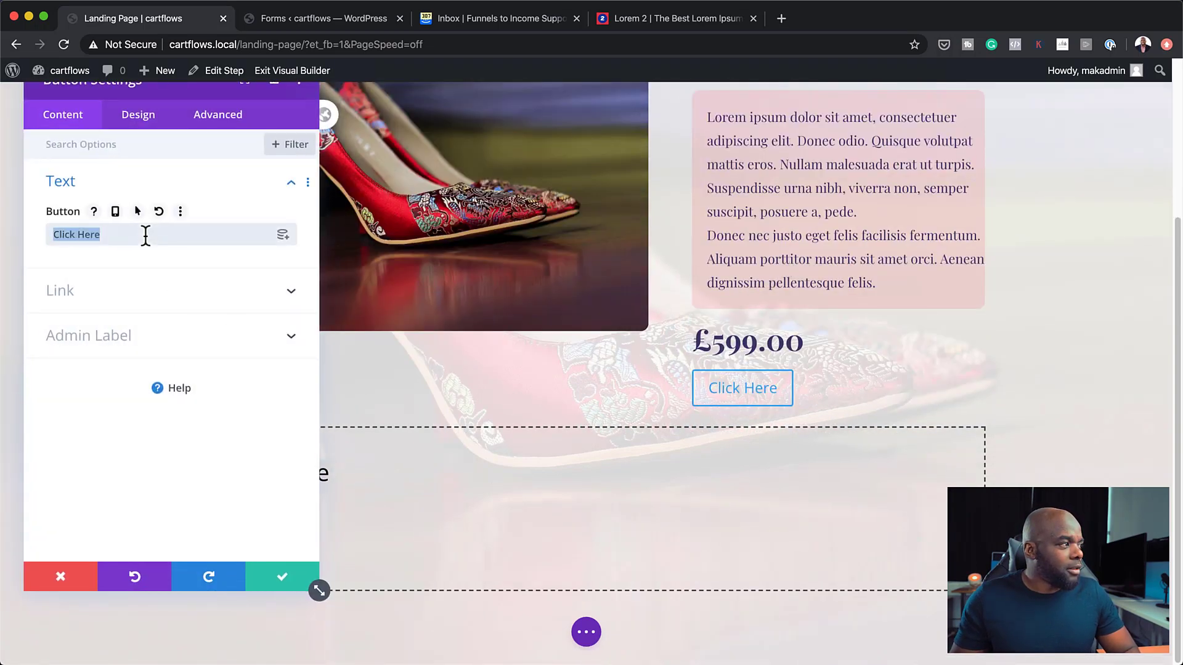
text(ADD TO CART)
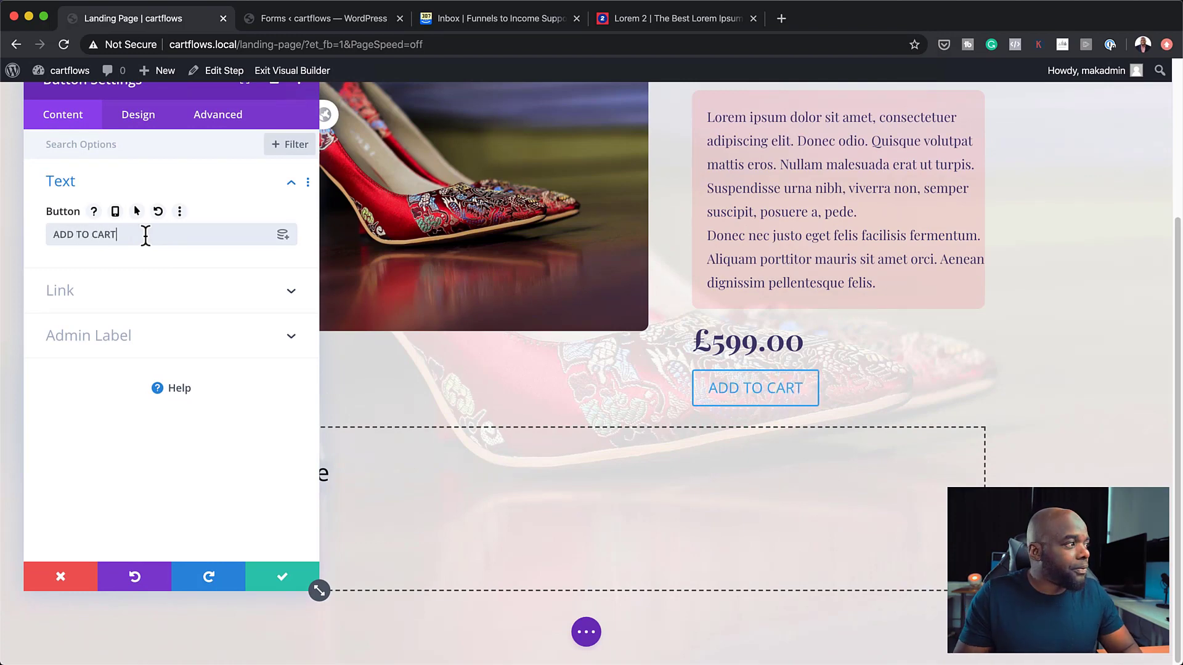
click(96, 293)
click(98, 289)
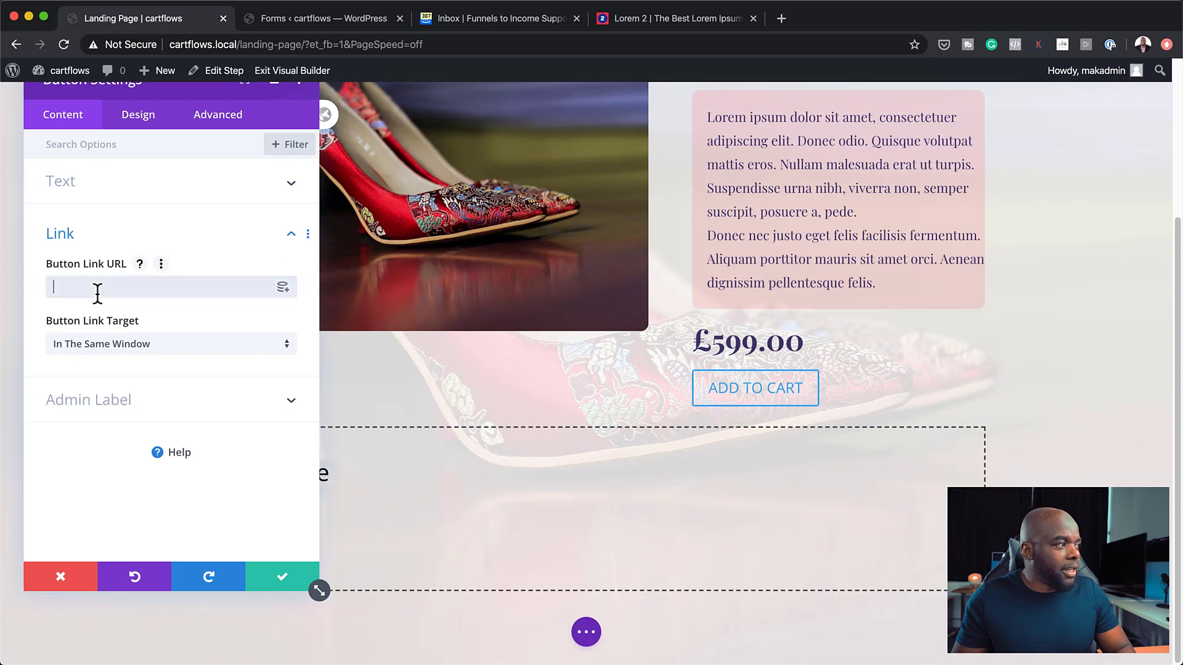
text(http://cartflows.local?class=wcf-next-step)
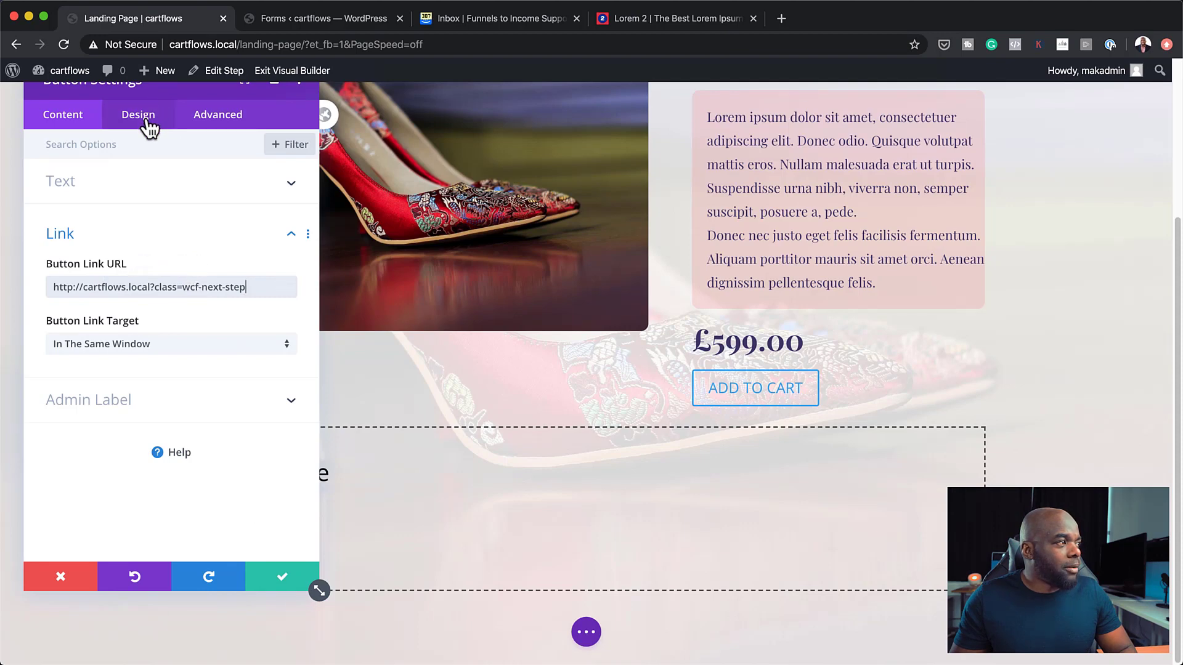
Enable custom styles for the ADD TO CART button in its design settings.
drag(185, 90, 193, 164)
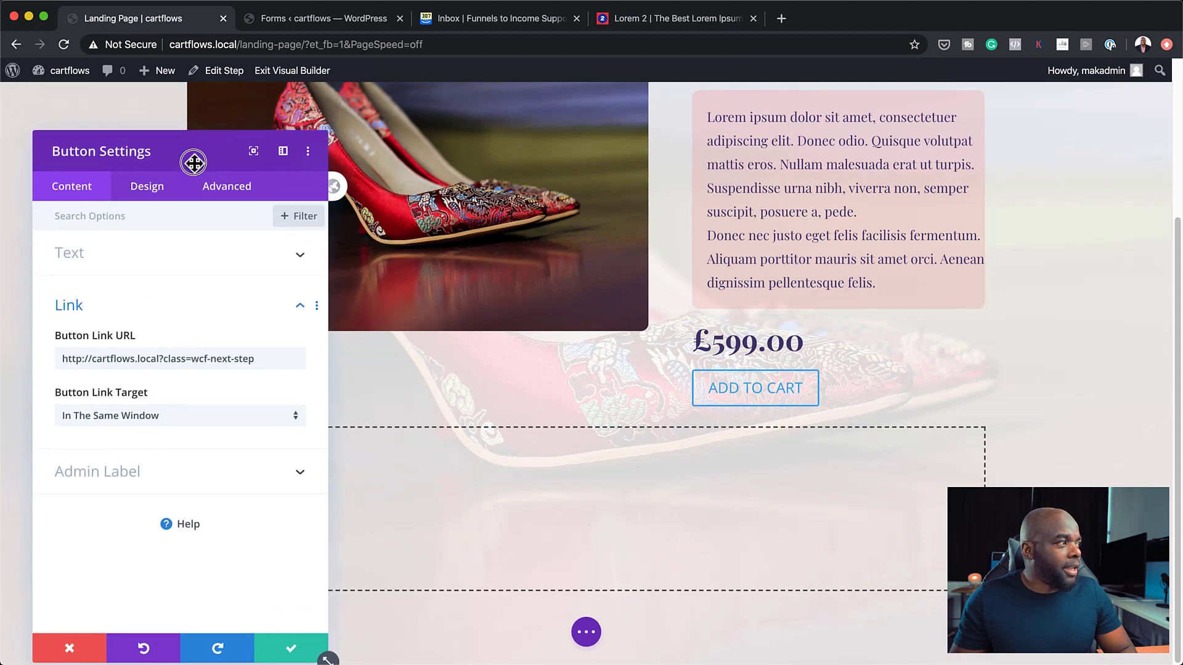
click(150, 196)
click(92, 350)
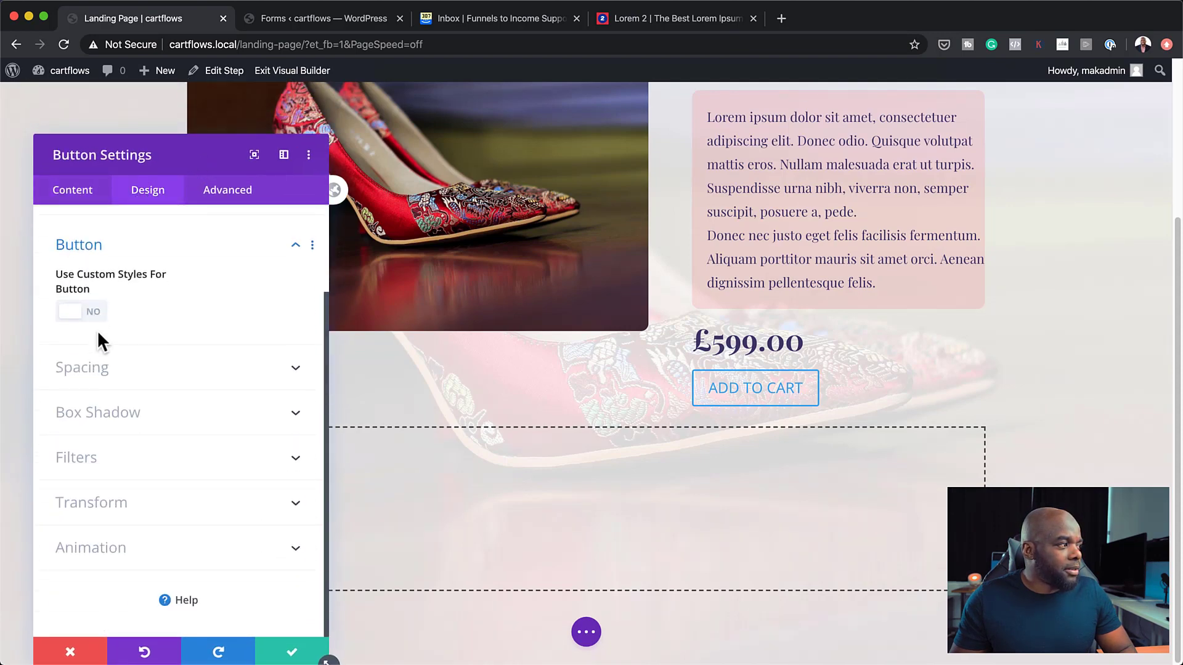
click(98, 317)
click(98, 317)
click(98, 316)
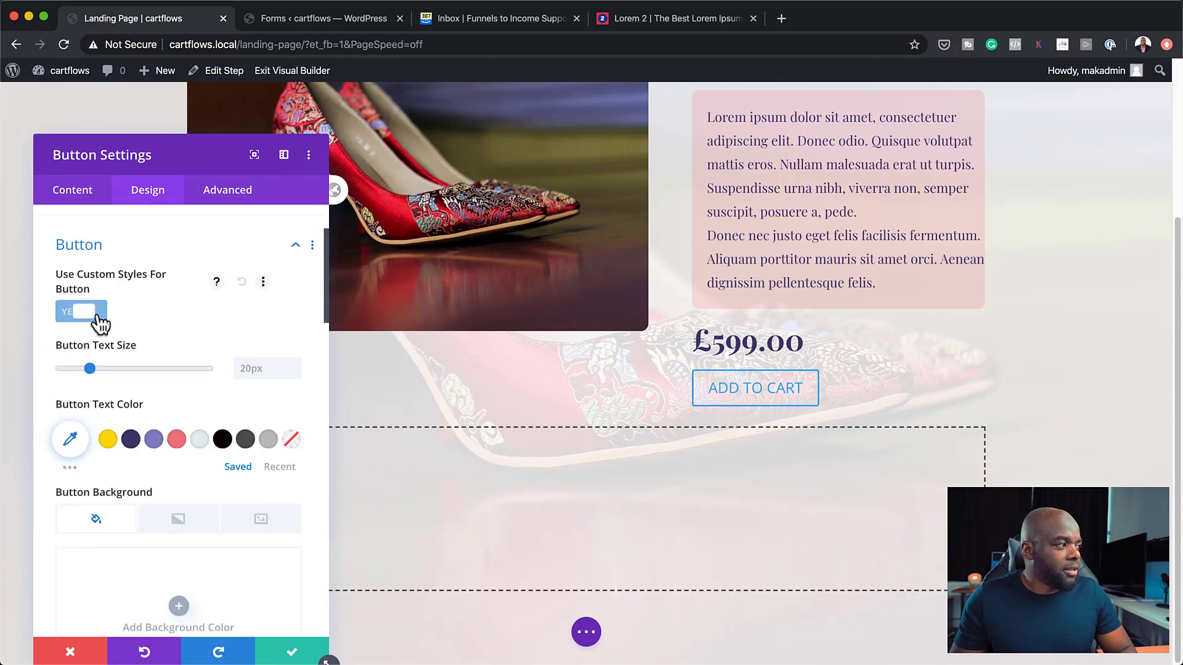
Set the button's text to the saved pale blue-grey colour and its background and border to the saved purple #837fc4.
scroll(183, 475, down, 3)
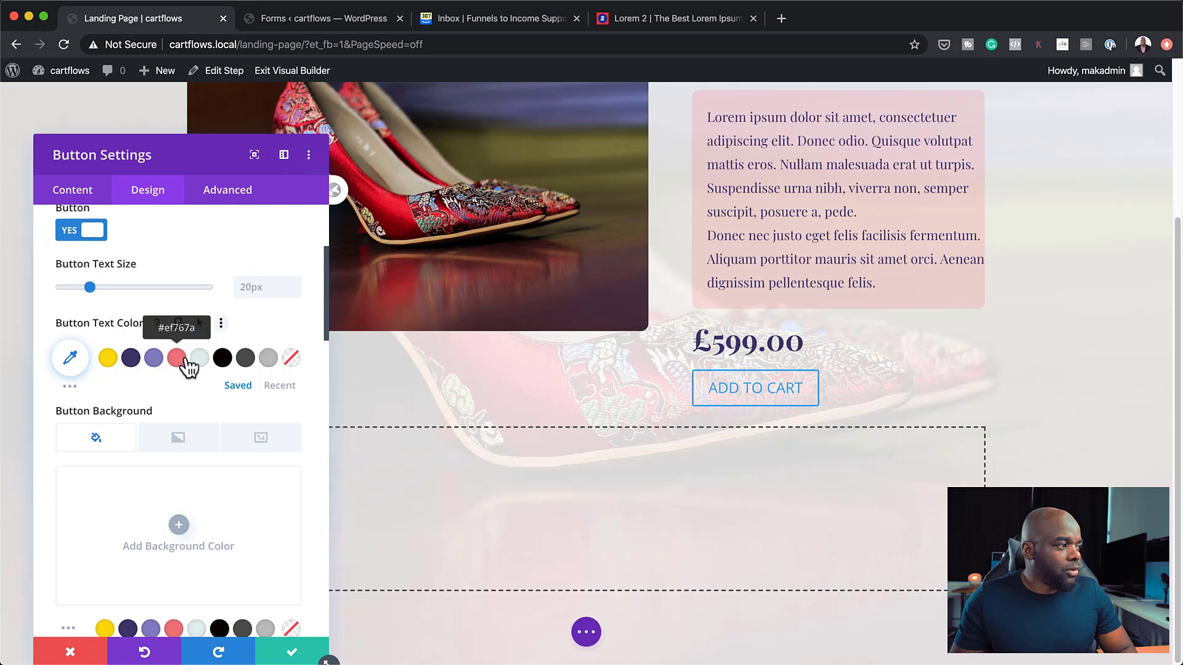
click(153, 362)
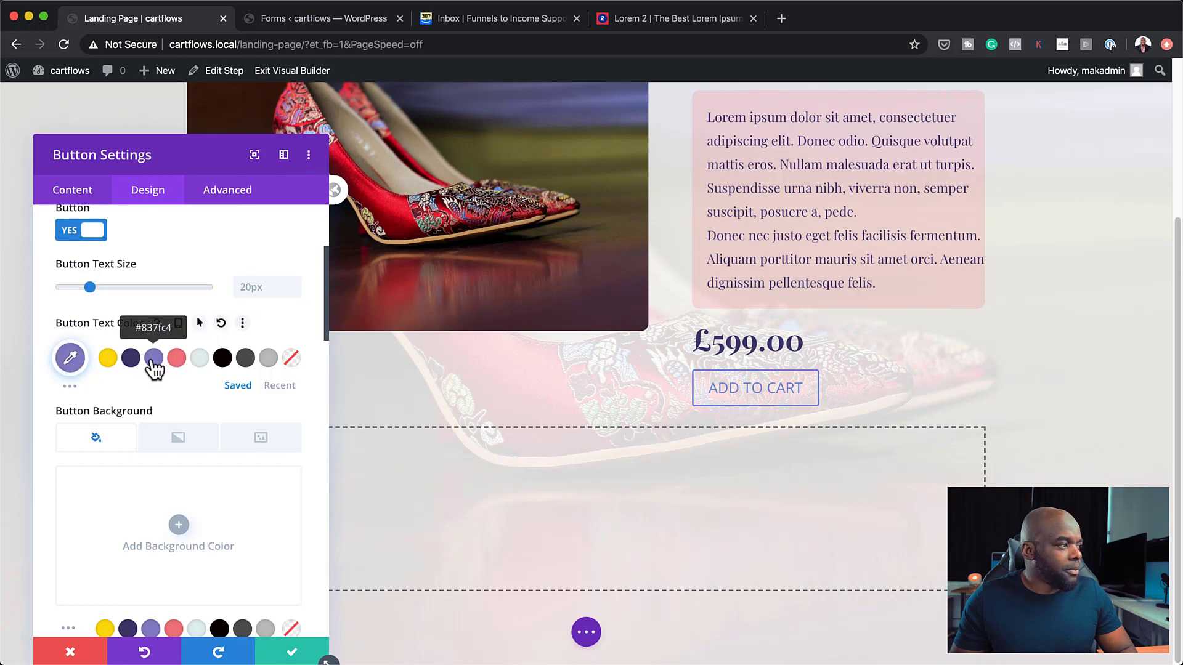
click(197, 362)
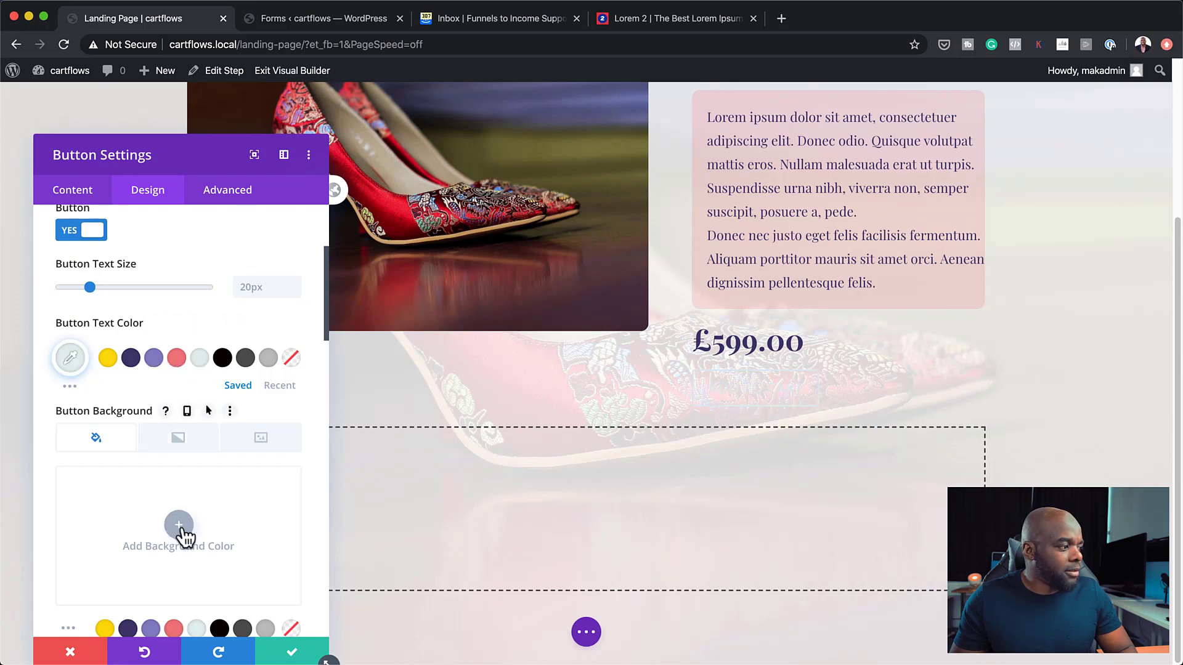
scroll(257, 558, down, 1)
click(159, 592)
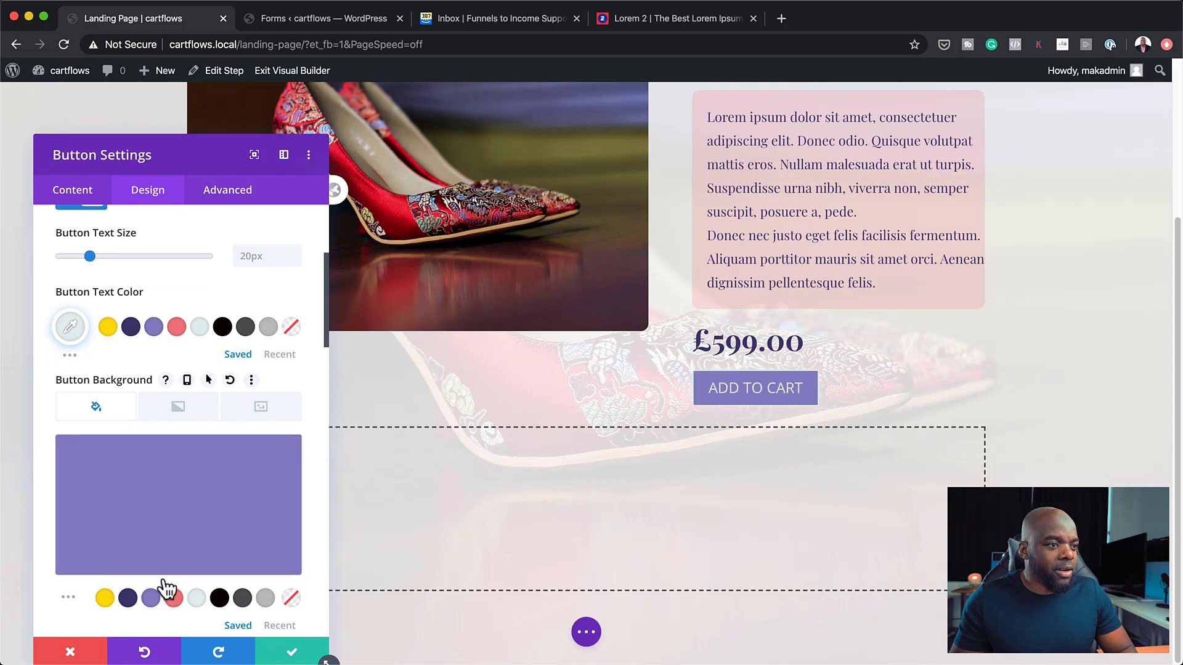
scroll(158, 549, down, 5)
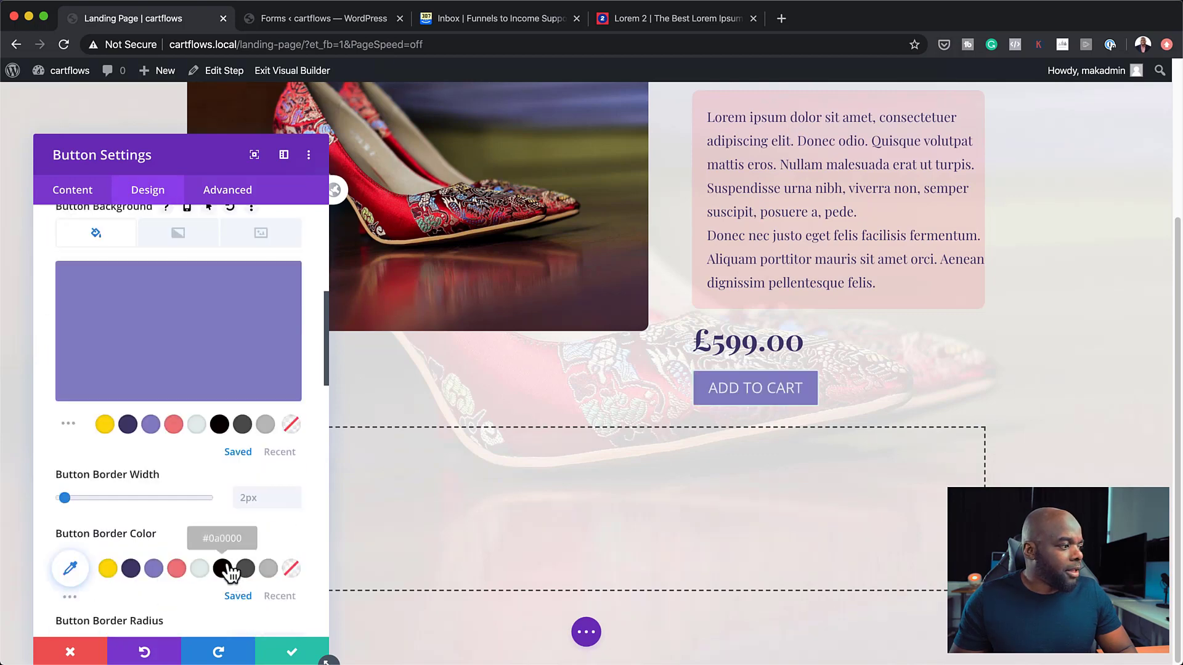
click(155, 567)
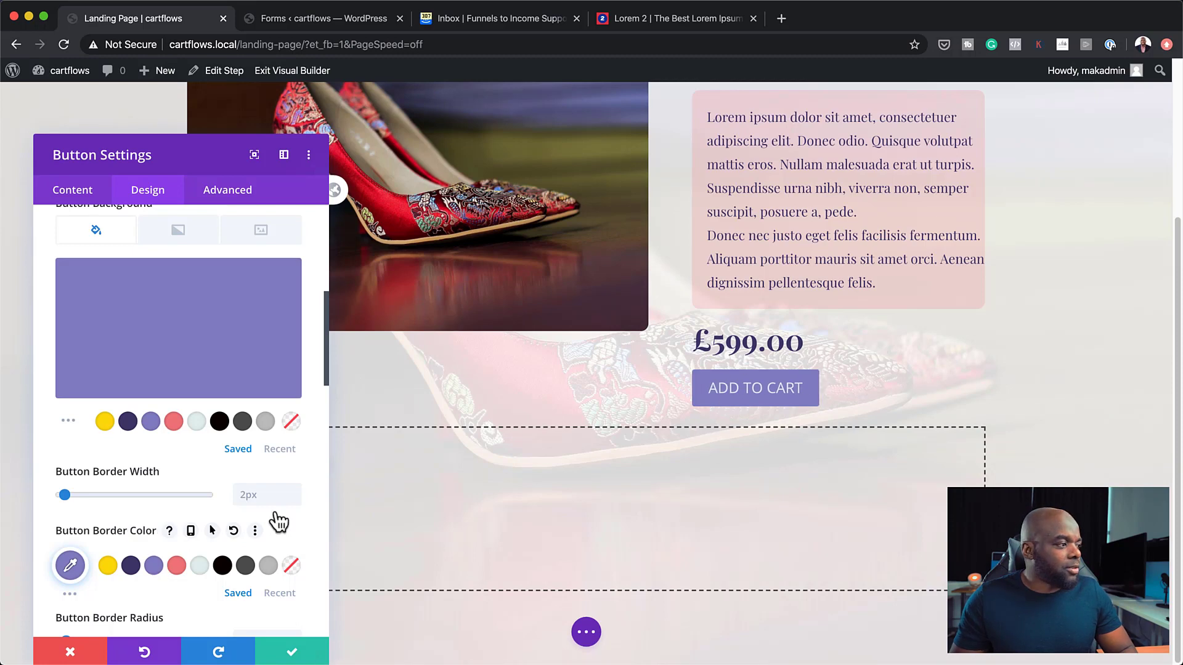
Set the ADD TO CART button's font to Poppins with Bold weight and save the button settings.
scroll(253, 530, down, 8)
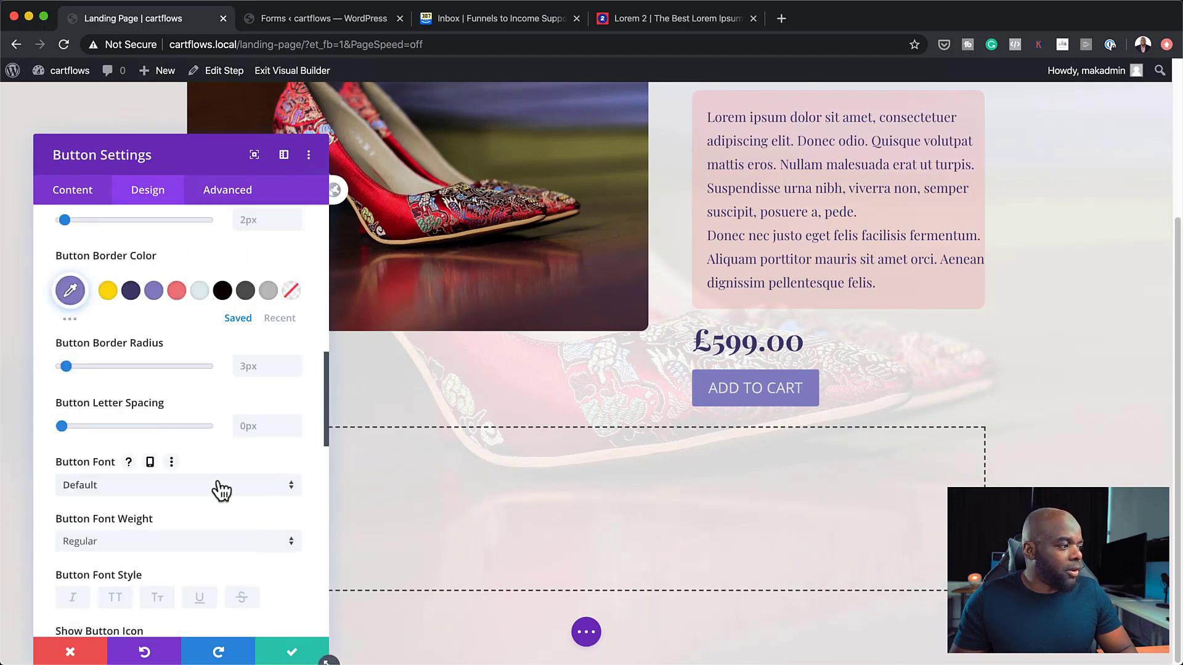
click(221, 490)
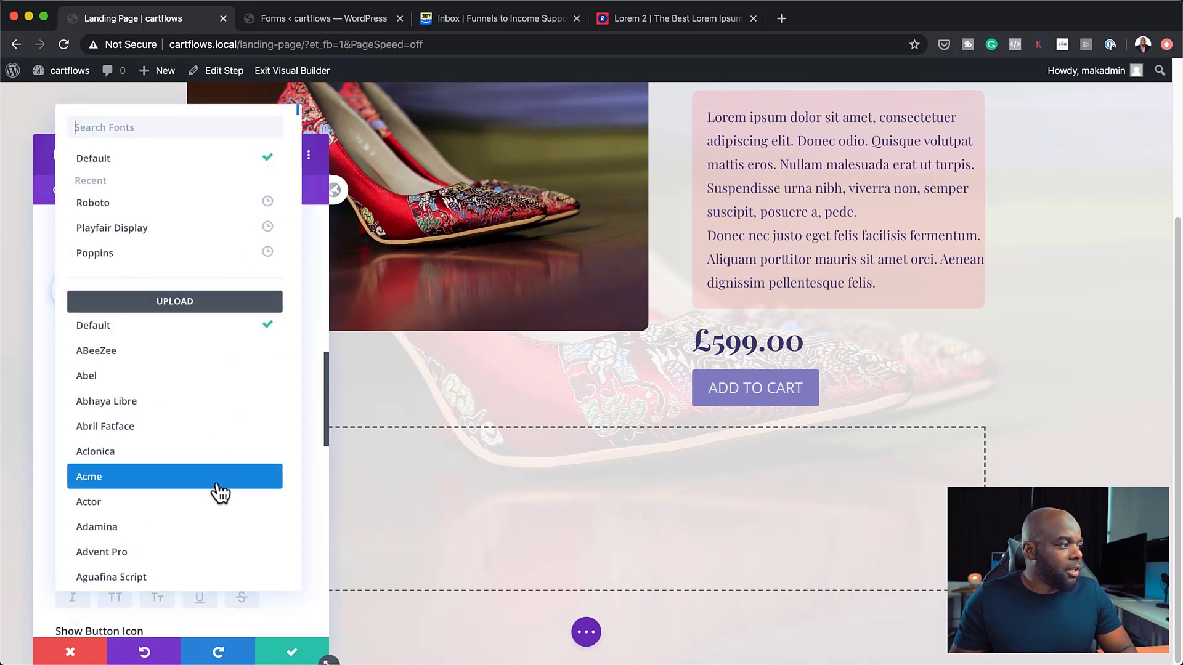
click(172, 255)
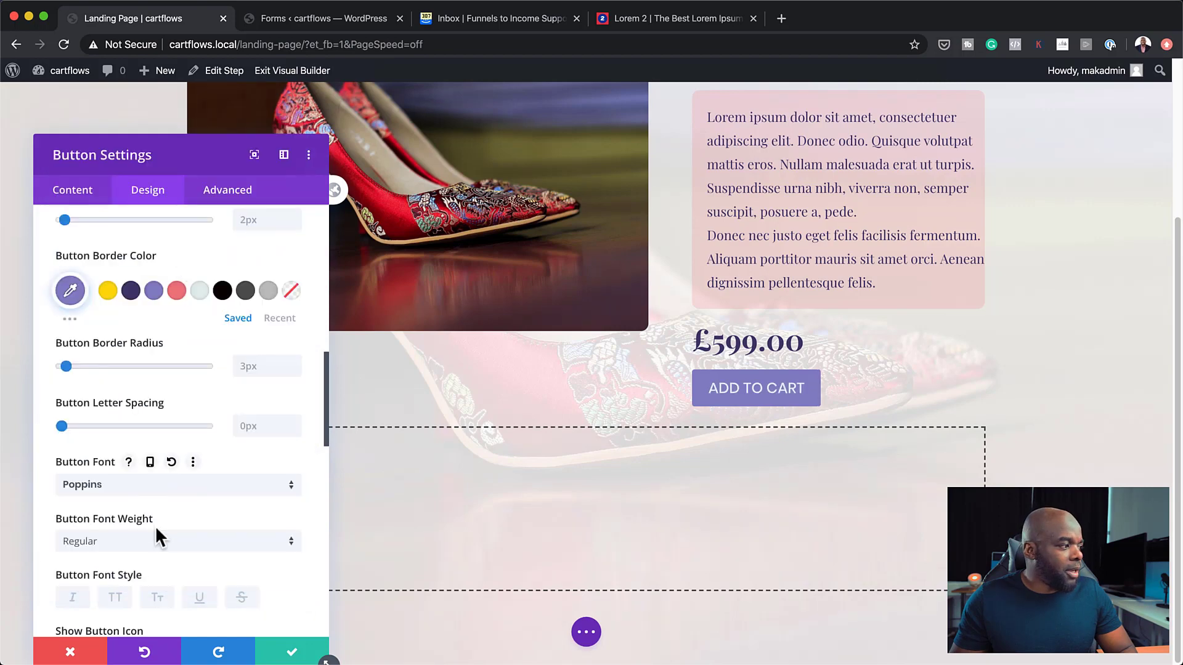
click(159, 543)
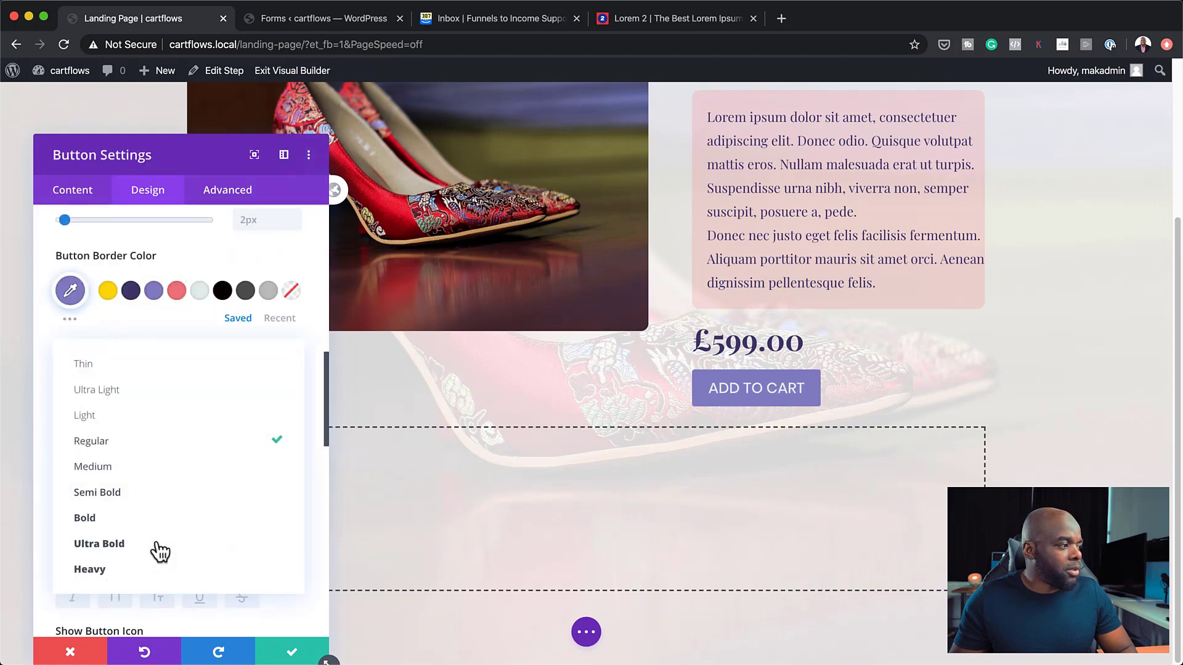
click(133, 518)
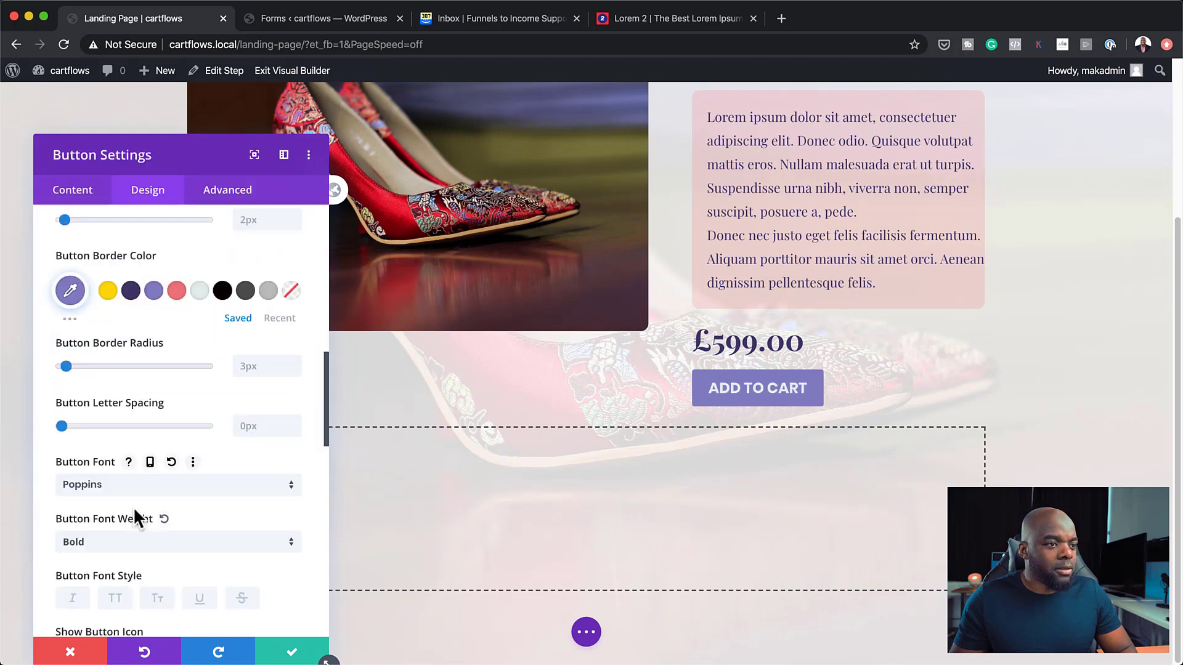
click(291, 655)
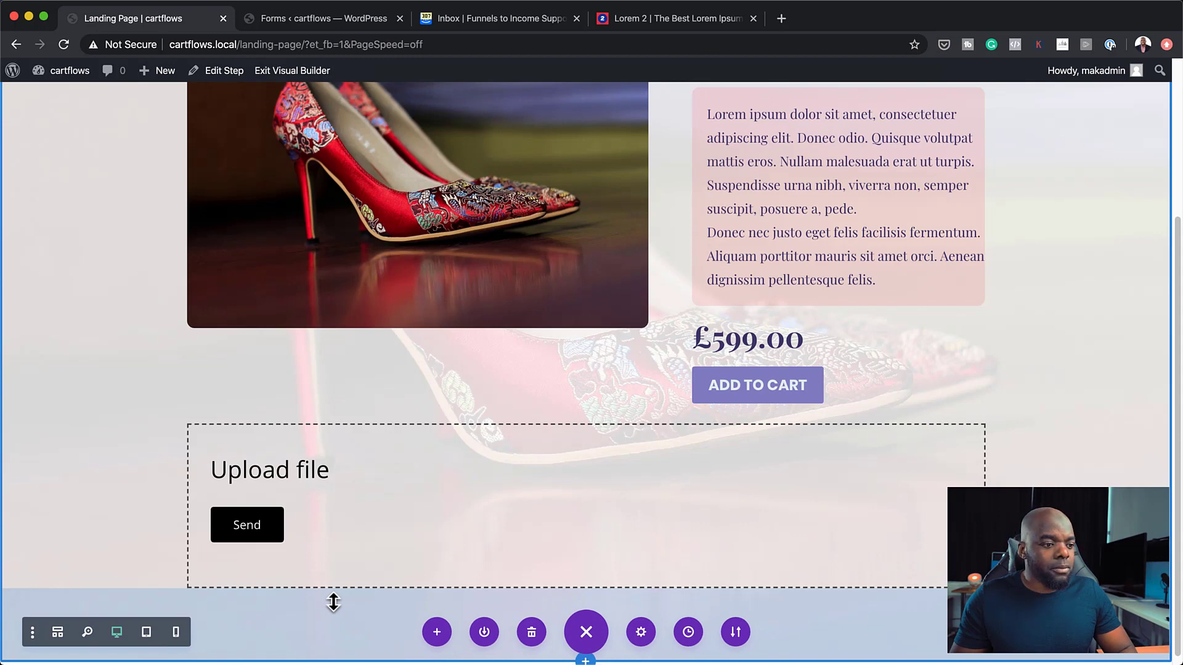
Set the top margin of the section containing the Heels product to -80px and save the section settings.
scroll(922, 484, up, 4)
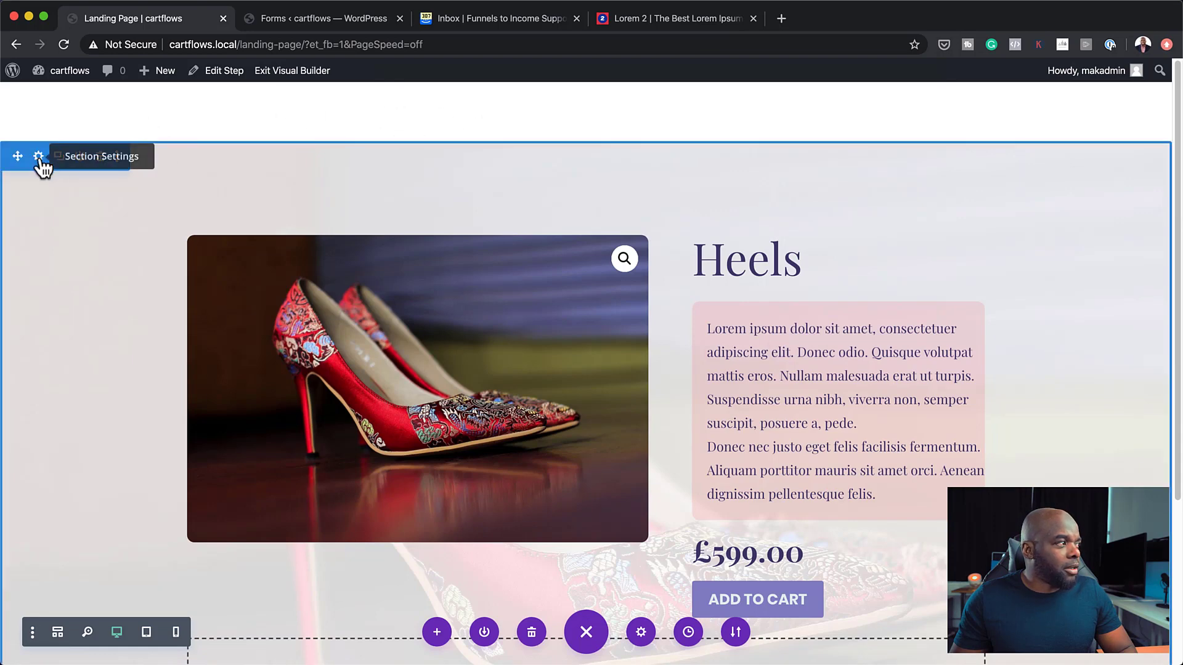
click(39, 158)
click(141, 173)
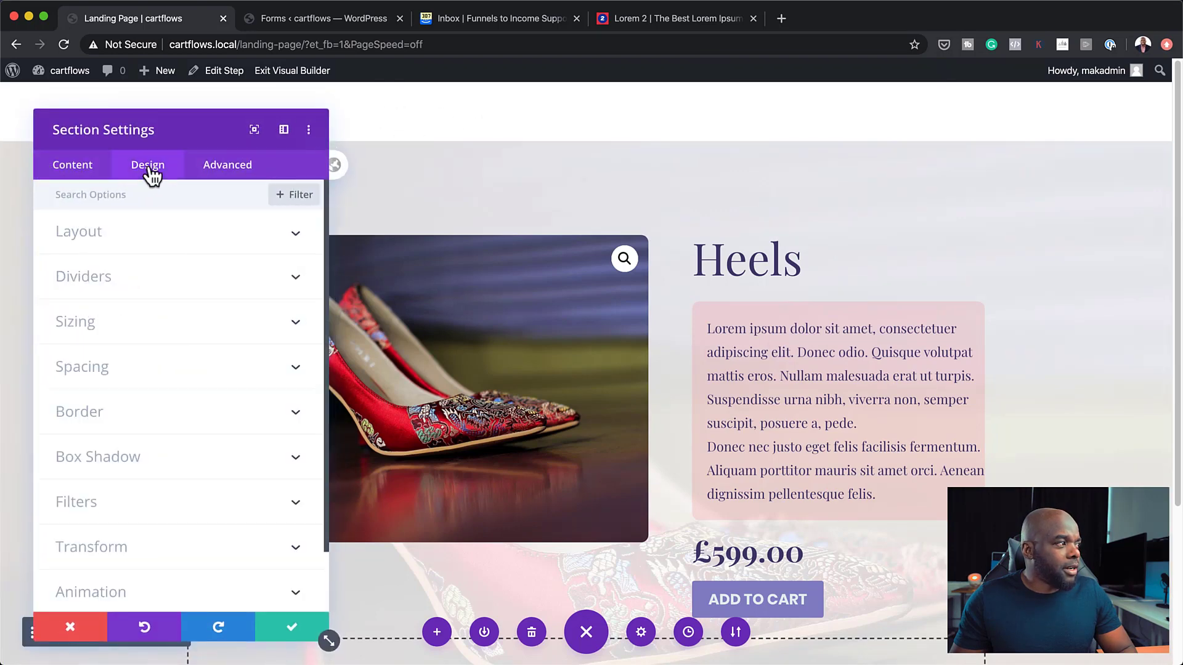
click(87, 368)
click(84, 258)
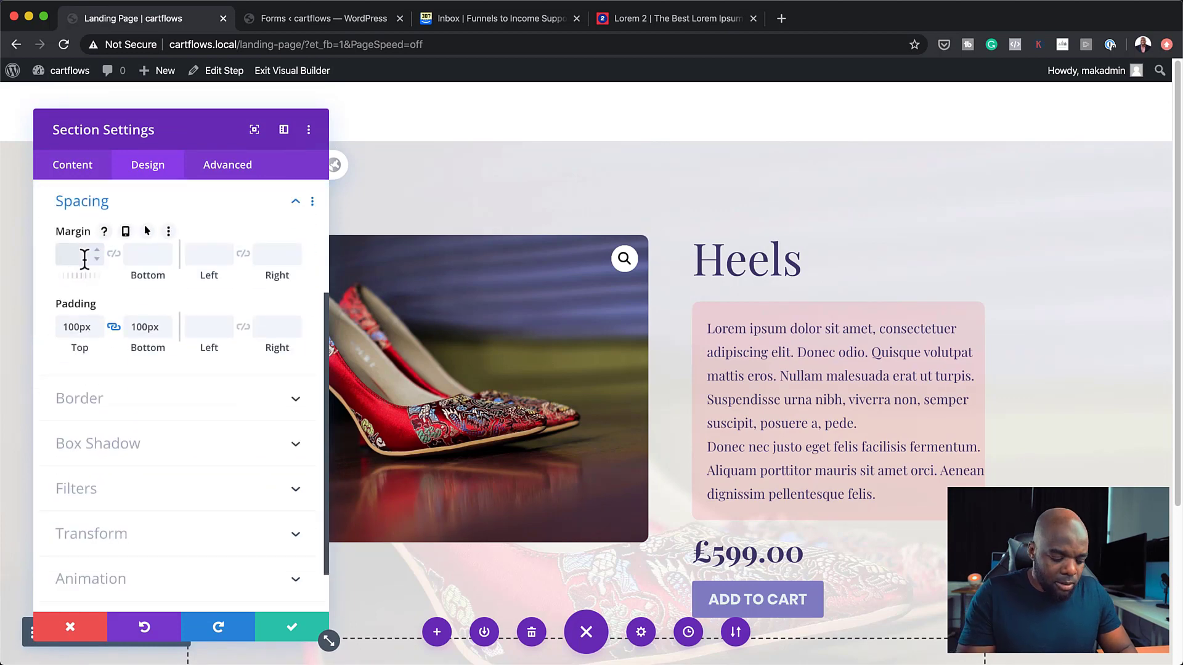
text(-80px)
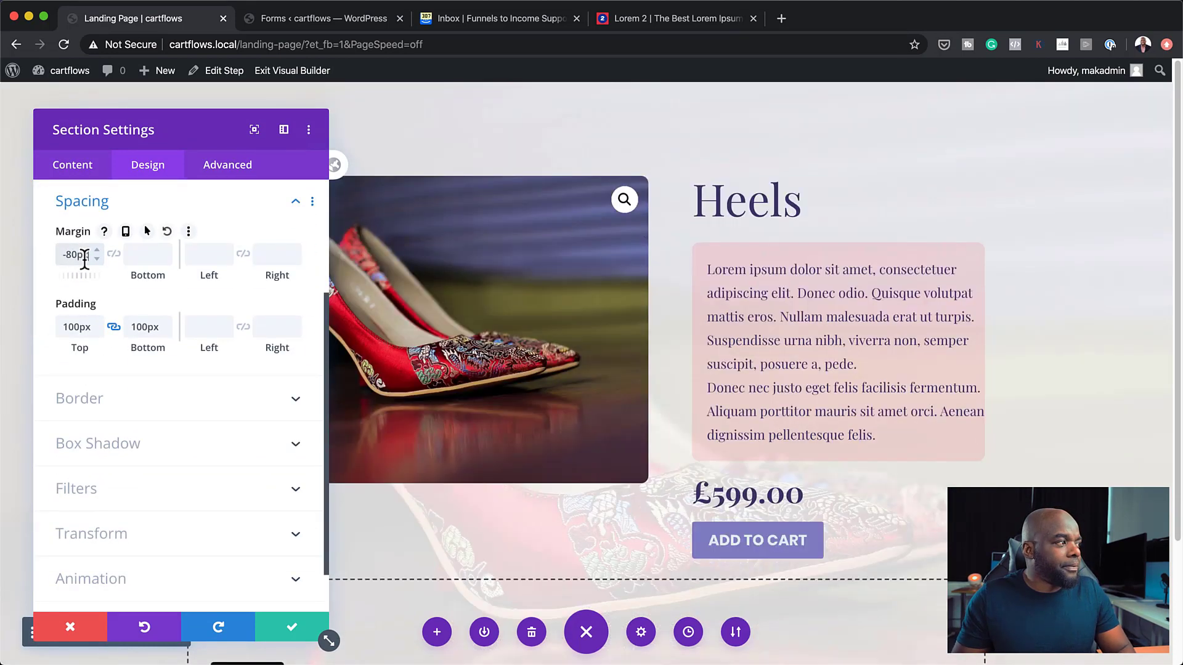
click(292, 628)
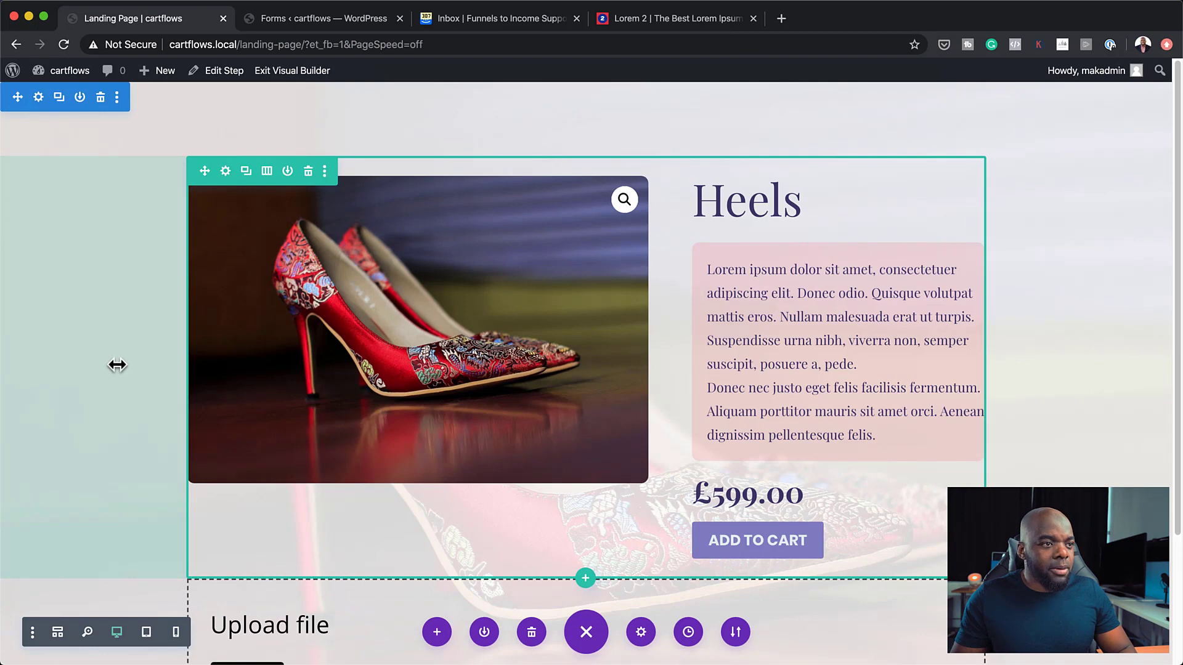
Exit the Visual Builder and review the live landing page from the product title to the upload form.
click(289, 77)
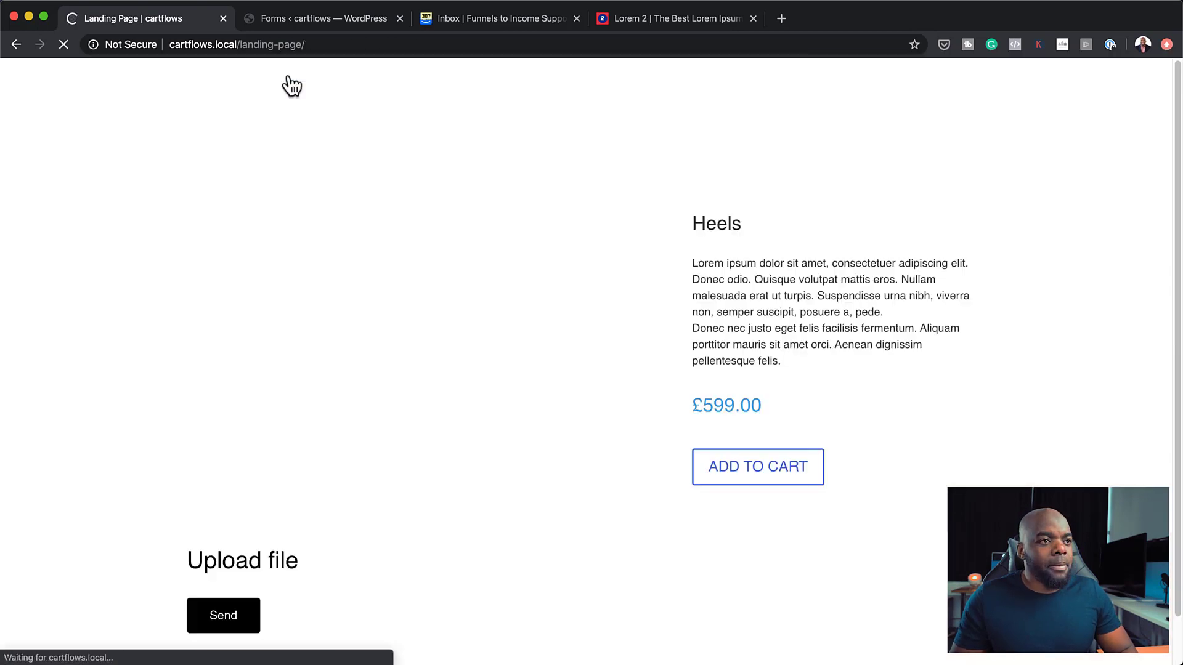
scroll(982, 370, down, 5)
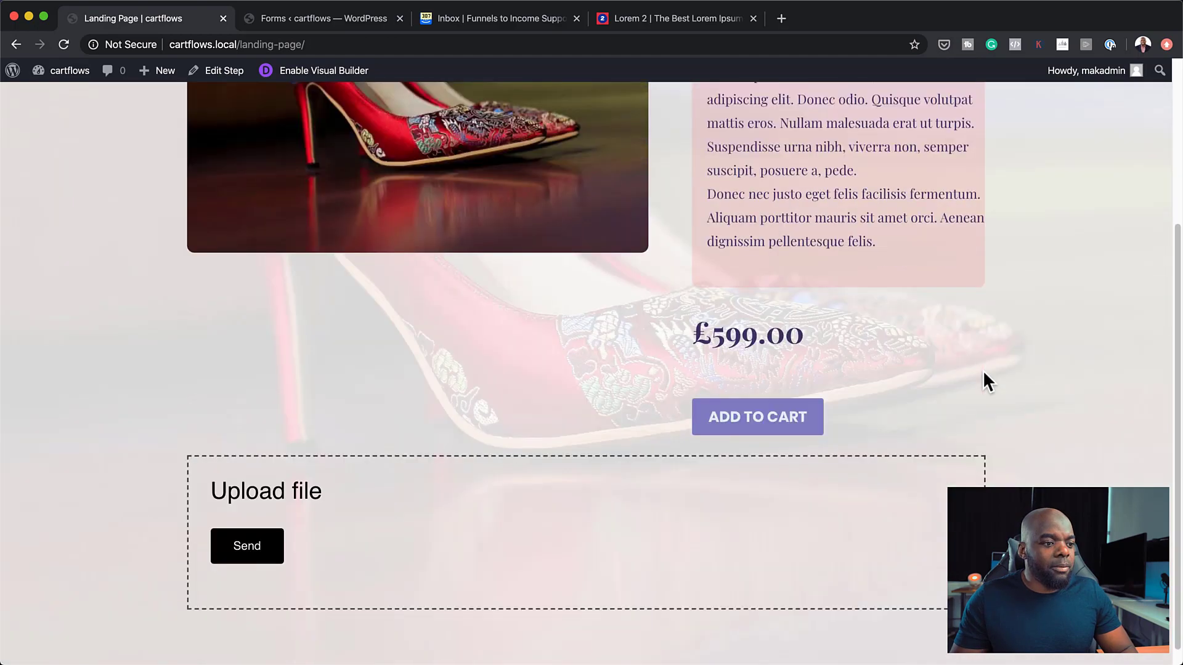
scroll(982, 369, up, 5)
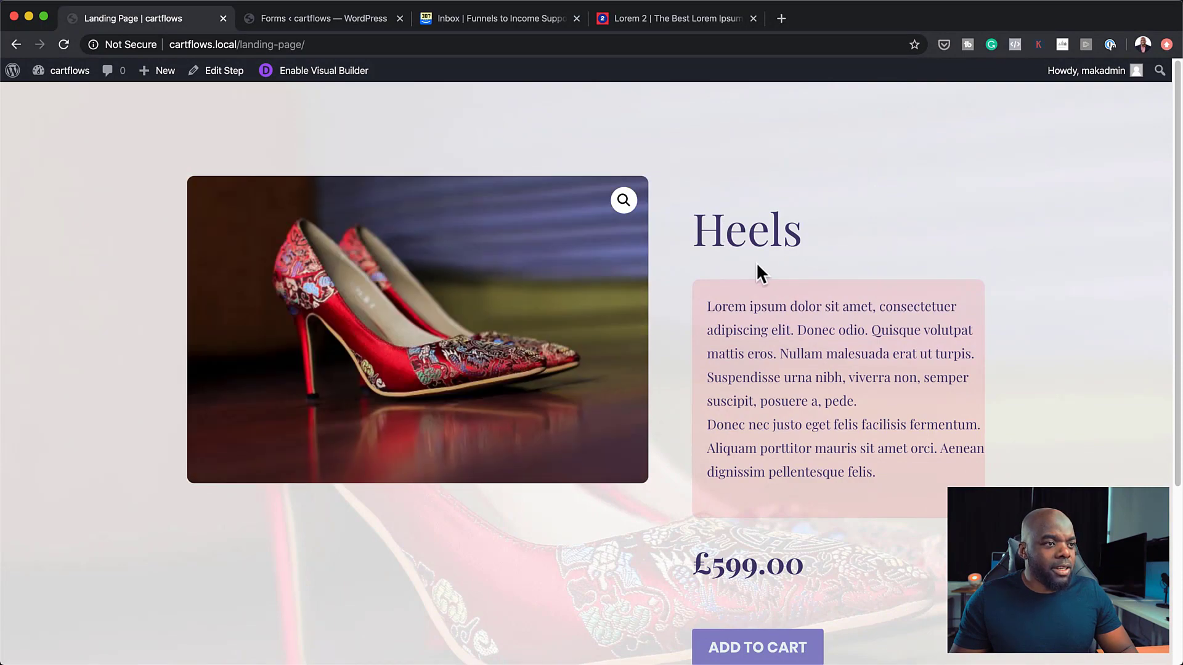
scroll(870, 487, down, 3)
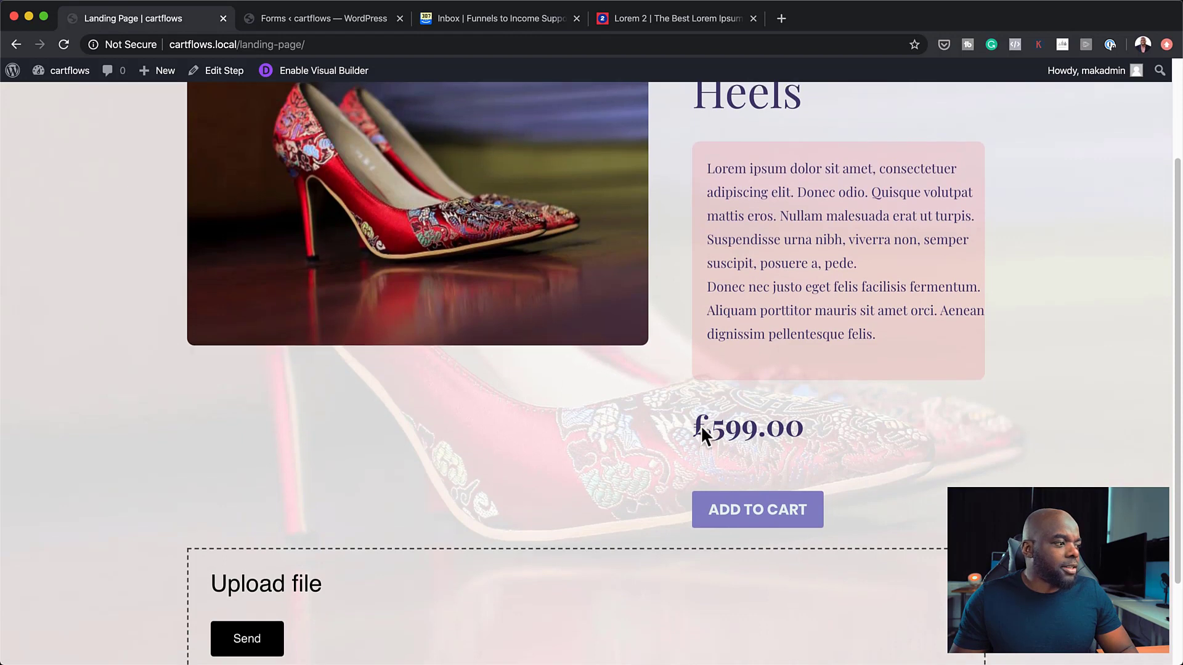
scroll(690, 382, up, 3)
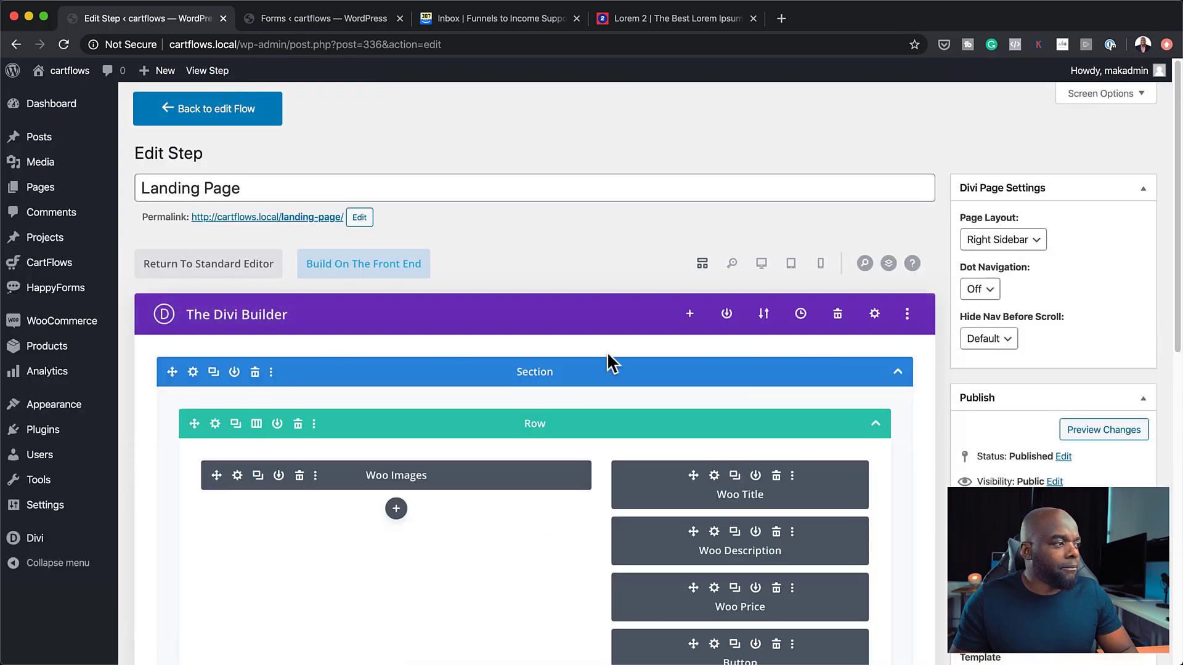
Return from the landing page step to the Heels flow and open its Checkout Page step for editing.
scroll(608, 352, down, 4)
scroll(597, 497, down, 6)
scroll(597, 495, up, 9)
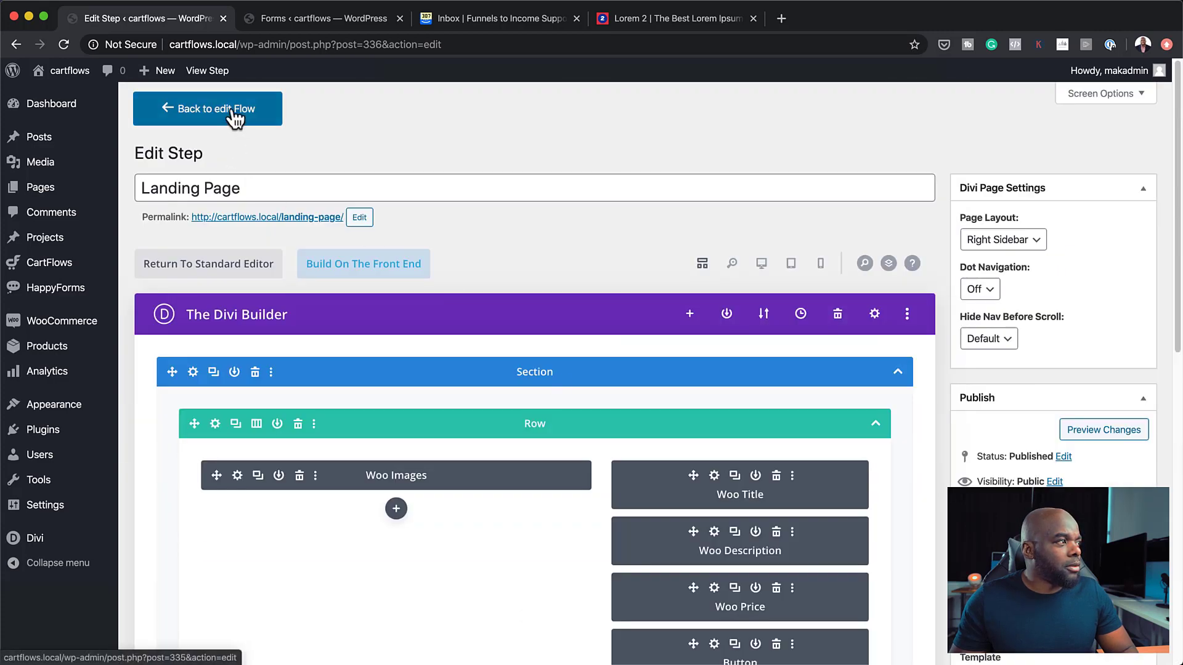
click(233, 114)
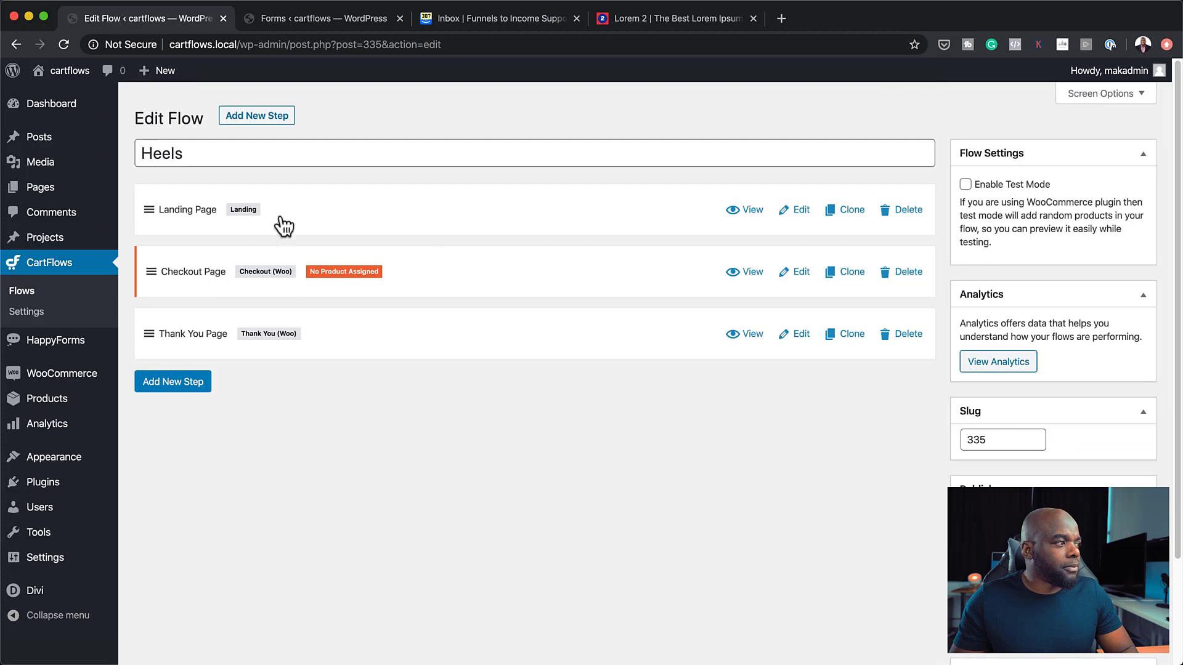
click(802, 278)
Assign the Heels product to the checkout step by searching for heel in the Checkout Layout product selection.
scroll(593, 512, down, 5)
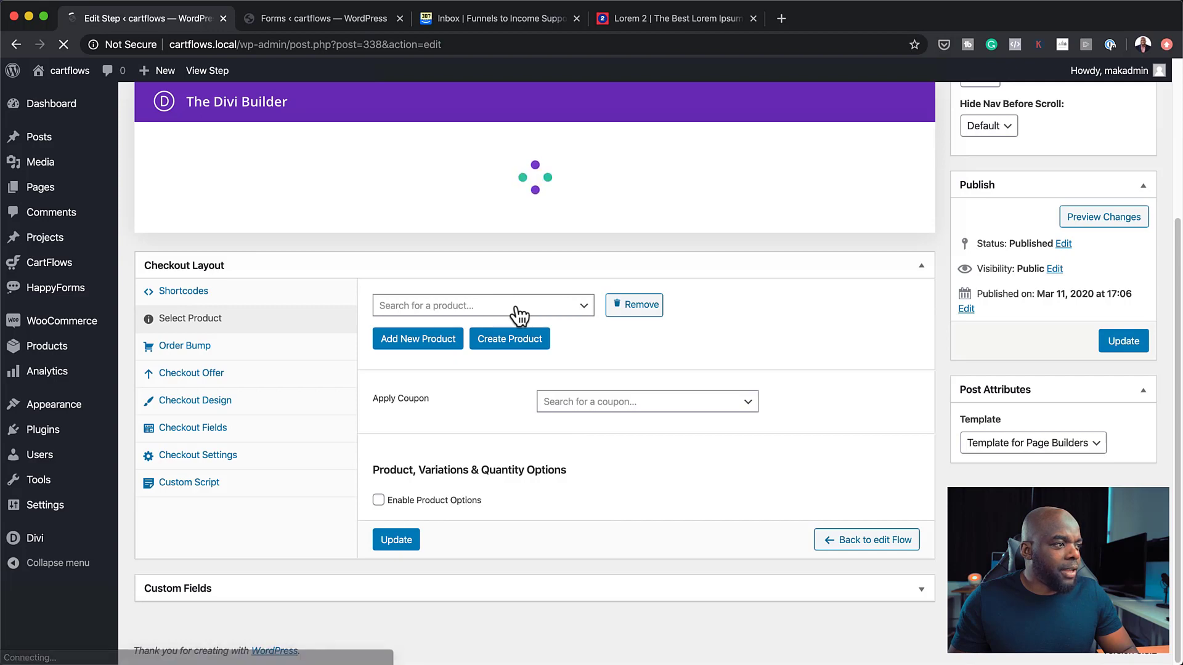
click(502, 308)
text(heel)
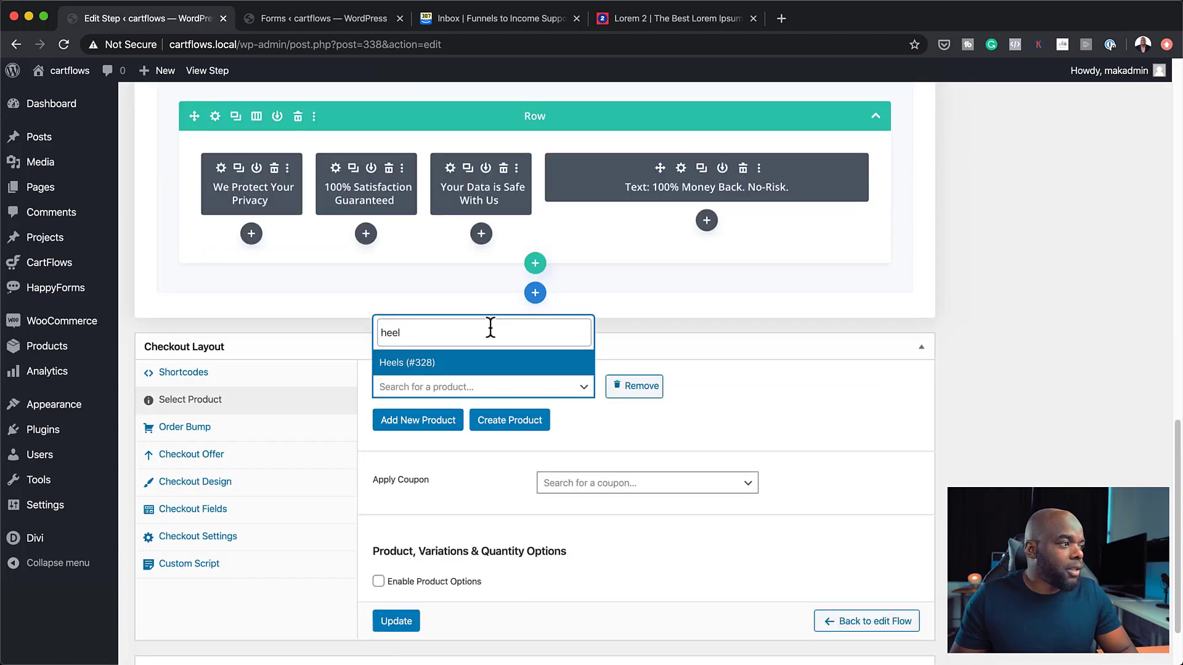
click(472, 369)
scroll(488, 479, down, 2)
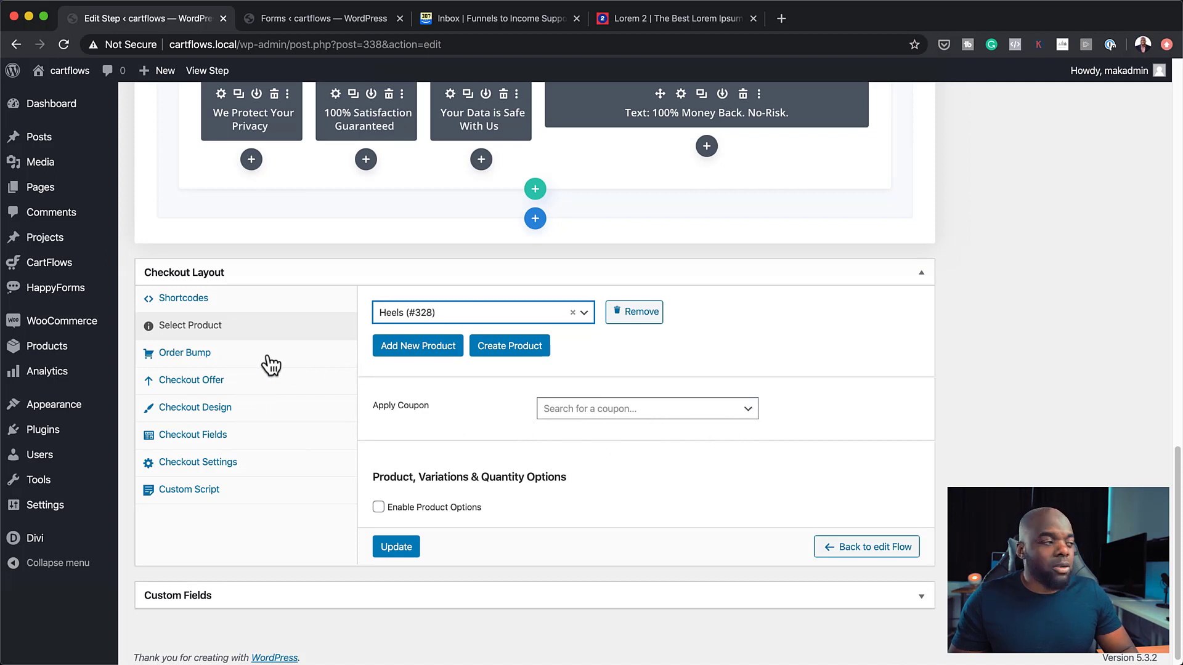
Check the checkout design settings and enable the custom field editor in the checkout field options.
click(252, 419)
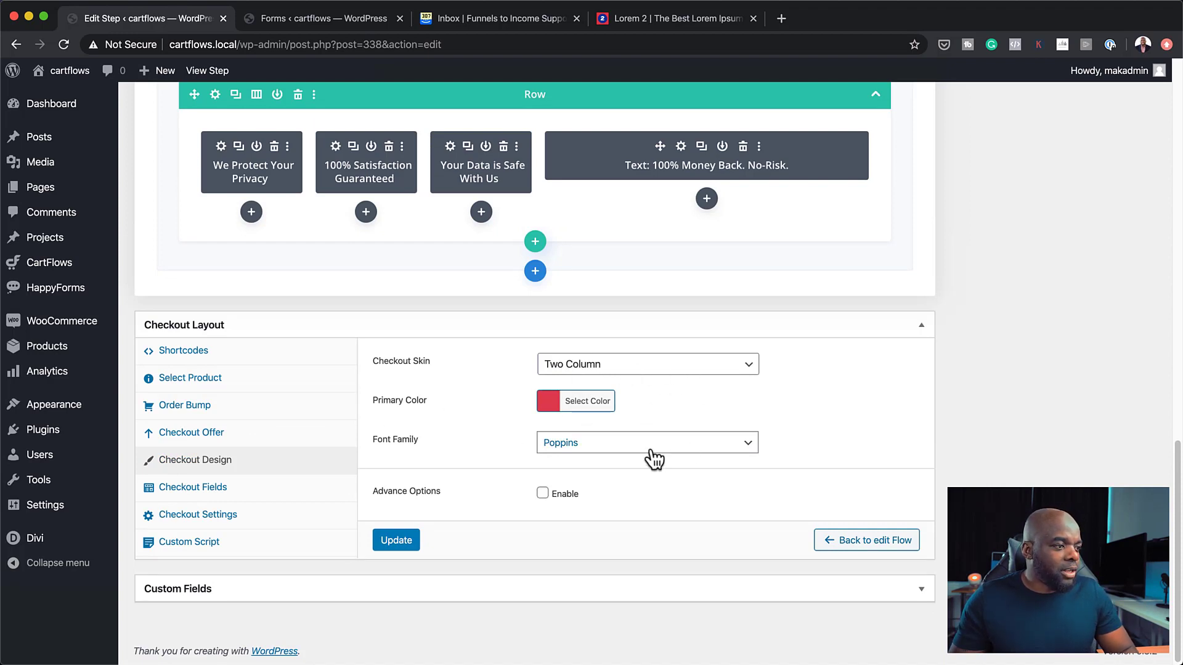
click(314, 498)
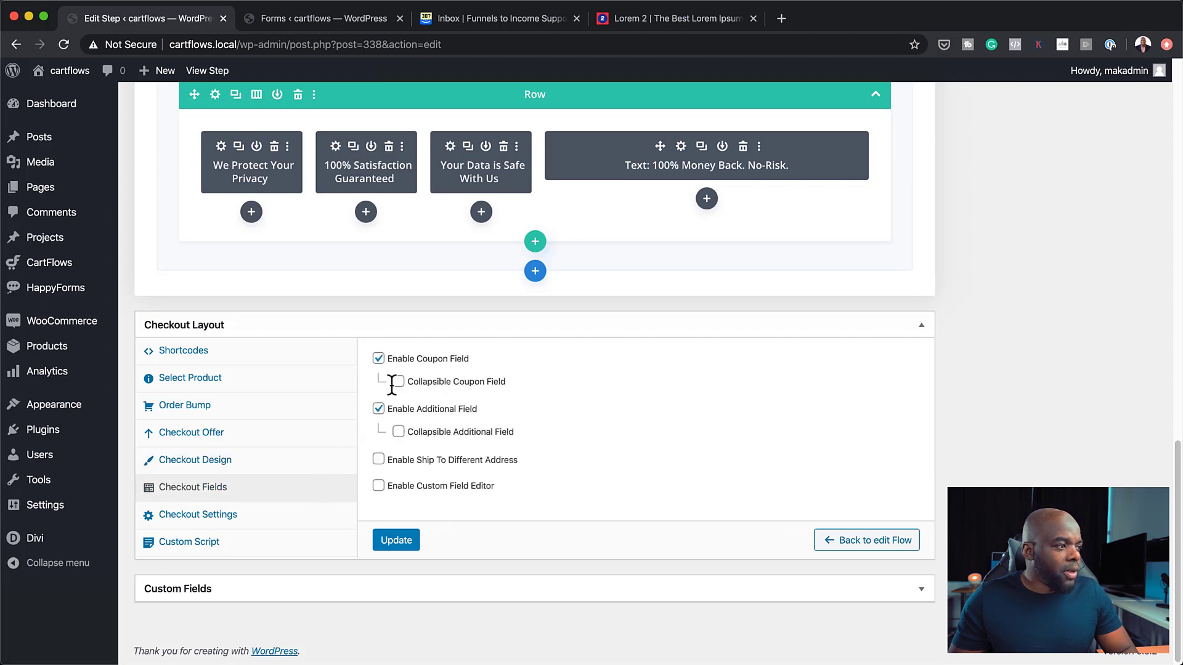
click(379, 486)
scroll(379, 493, down, 1)
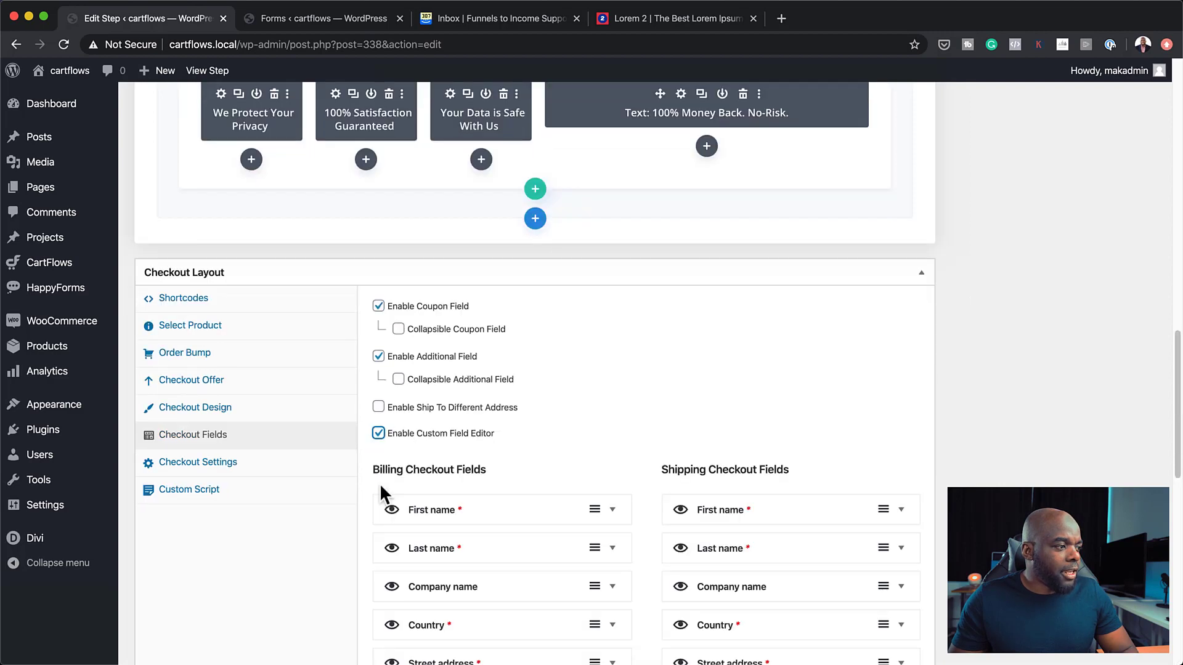
scroll(576, 452, down, 10)
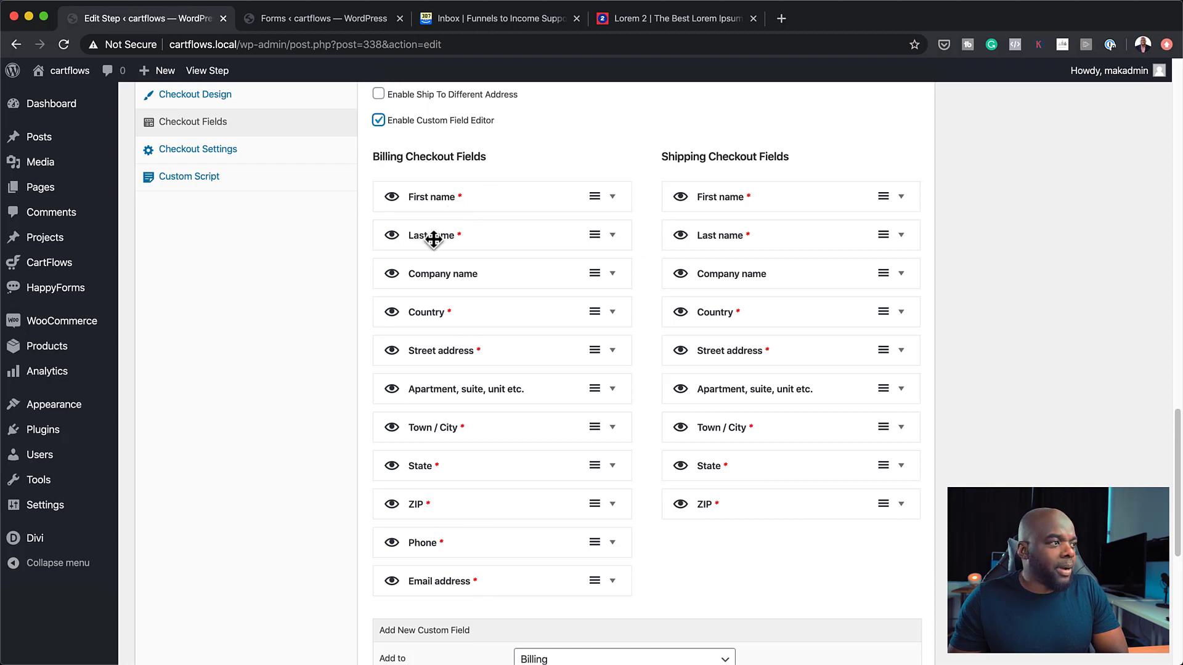
Hide the Last name and Company name fields in the billing checkout fields and check the new custom field options.
click(392, 236)
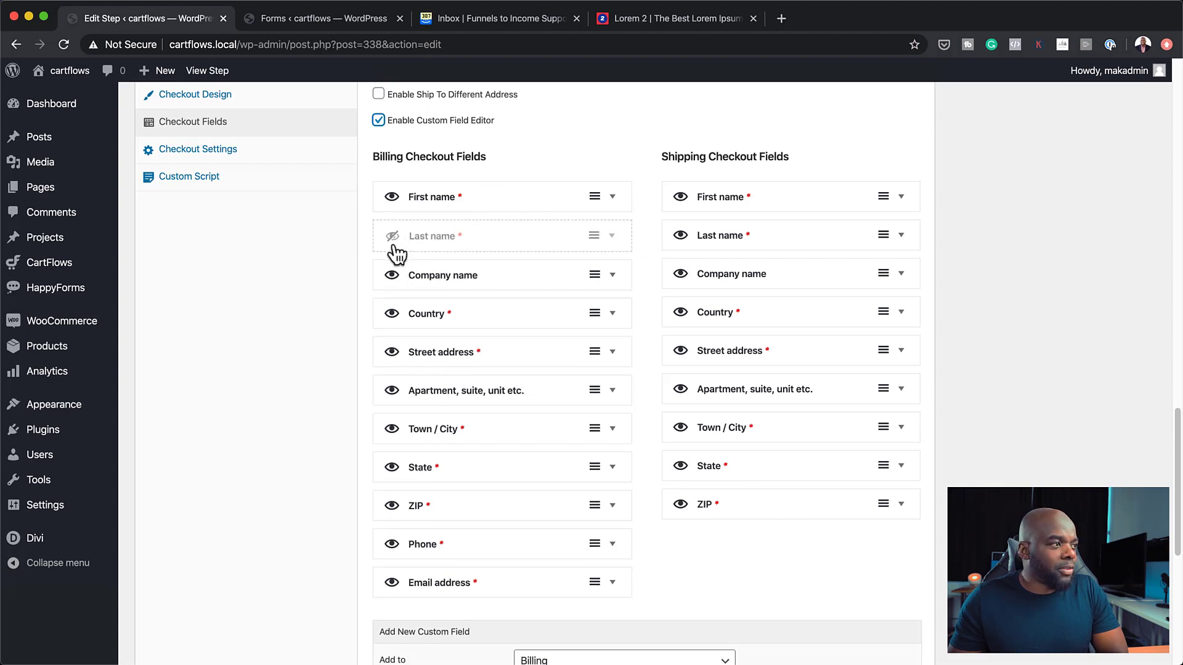
click(392, 275)
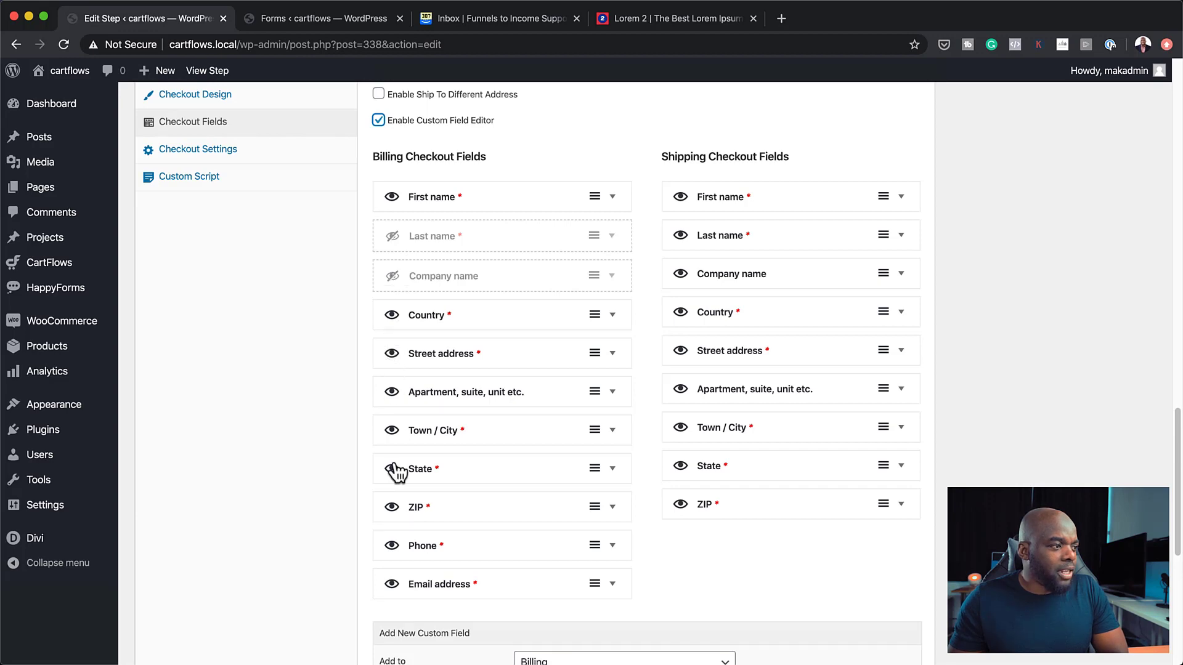
scroll(472, 517, down, 1)
scroll(472, 517, down, 10)
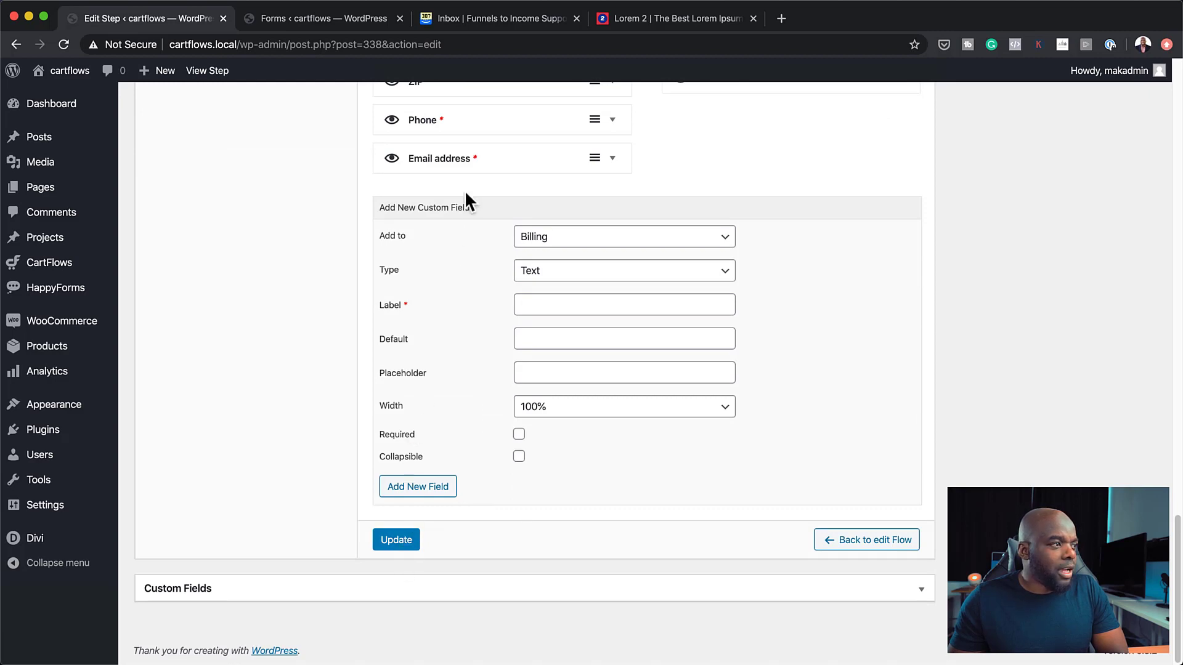
Hide the Last name field in the shipping checkout fields.
scroll(487, 372, up, 5)
scroll(487, 372, up, 4)
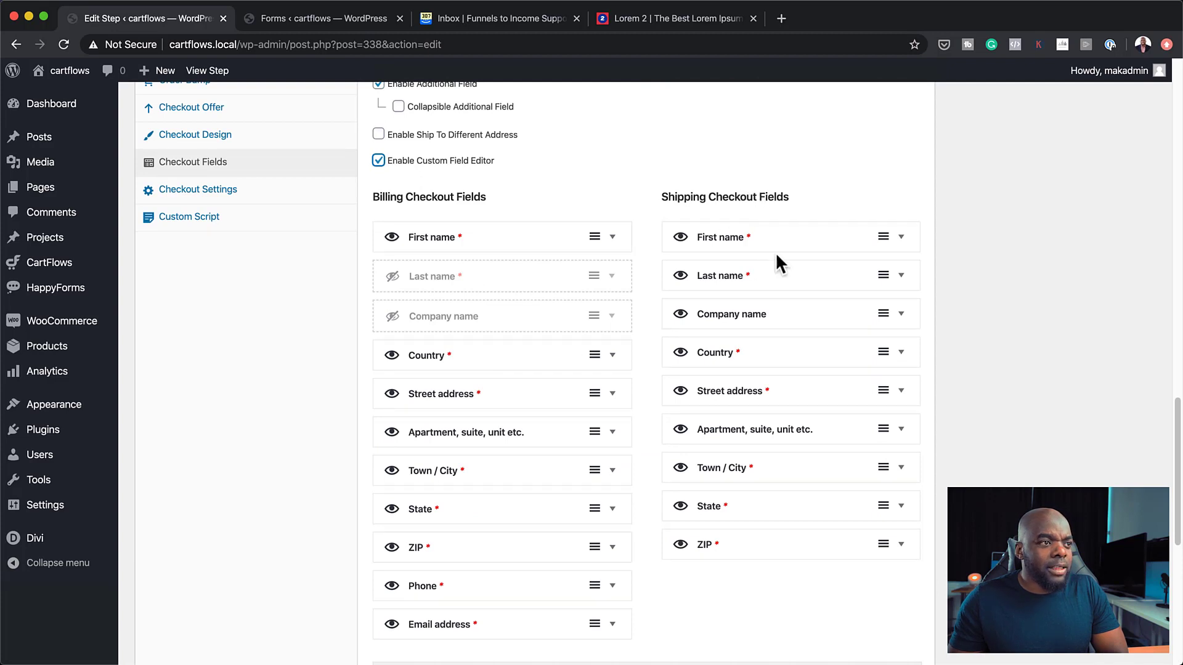
click(680, 276)
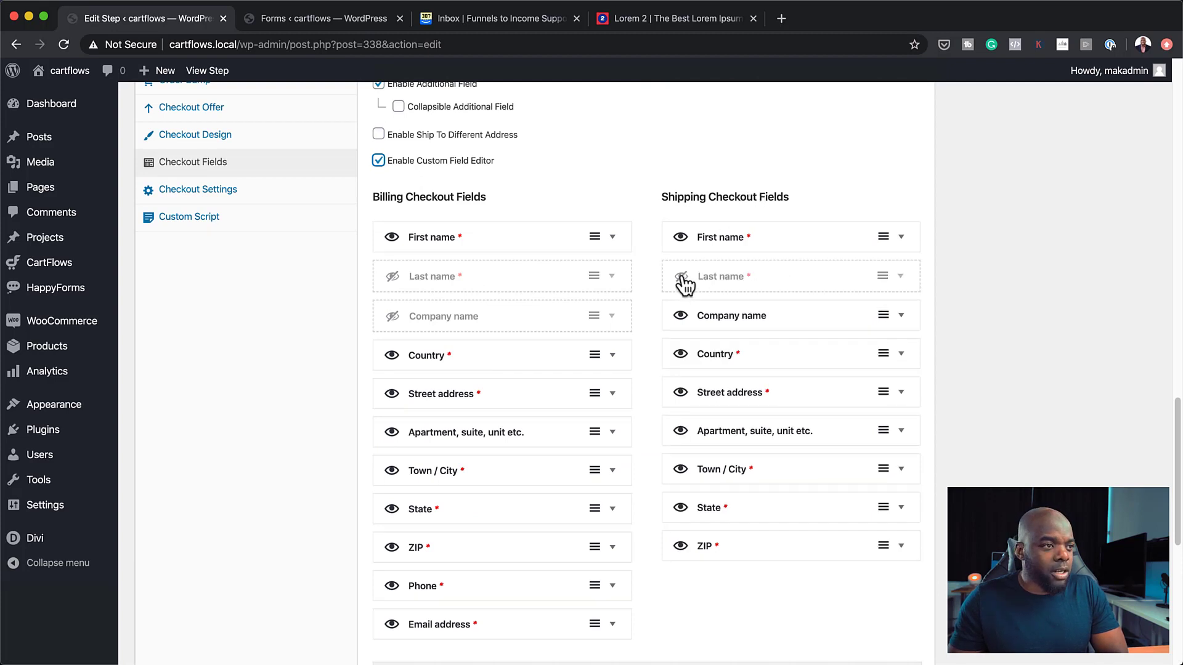
Hide the "Apartment, suite, unit etc." field in the shipping checkout fields and update the step.
click(680, 432)
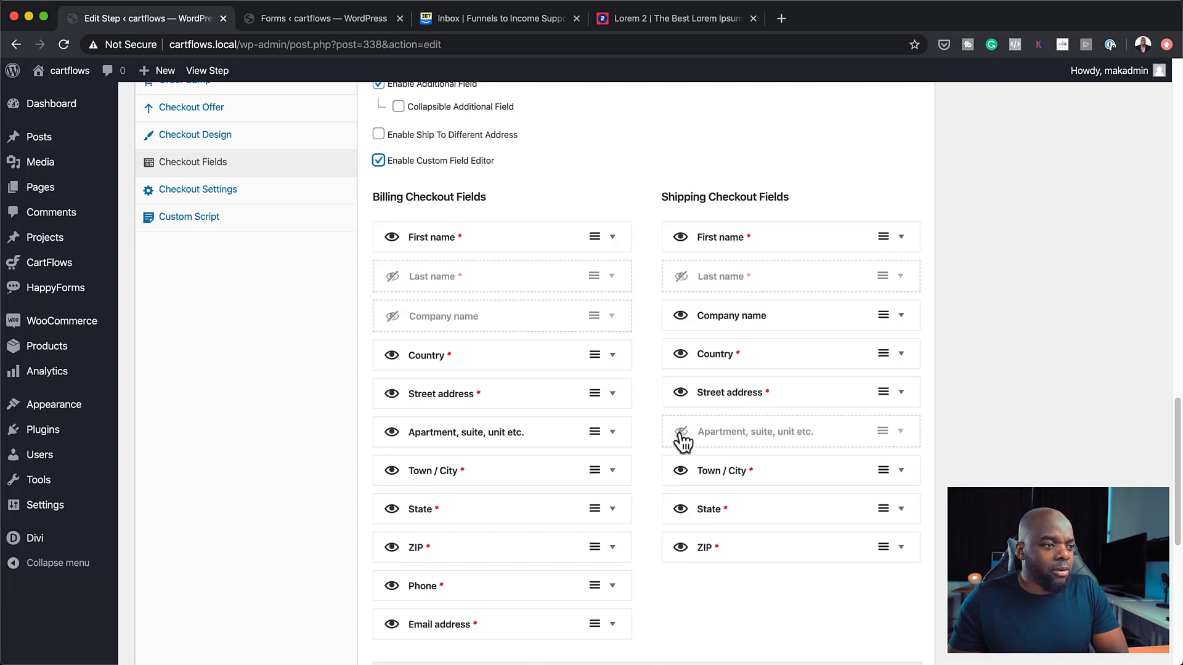
scroll(578, 542, down, 10)
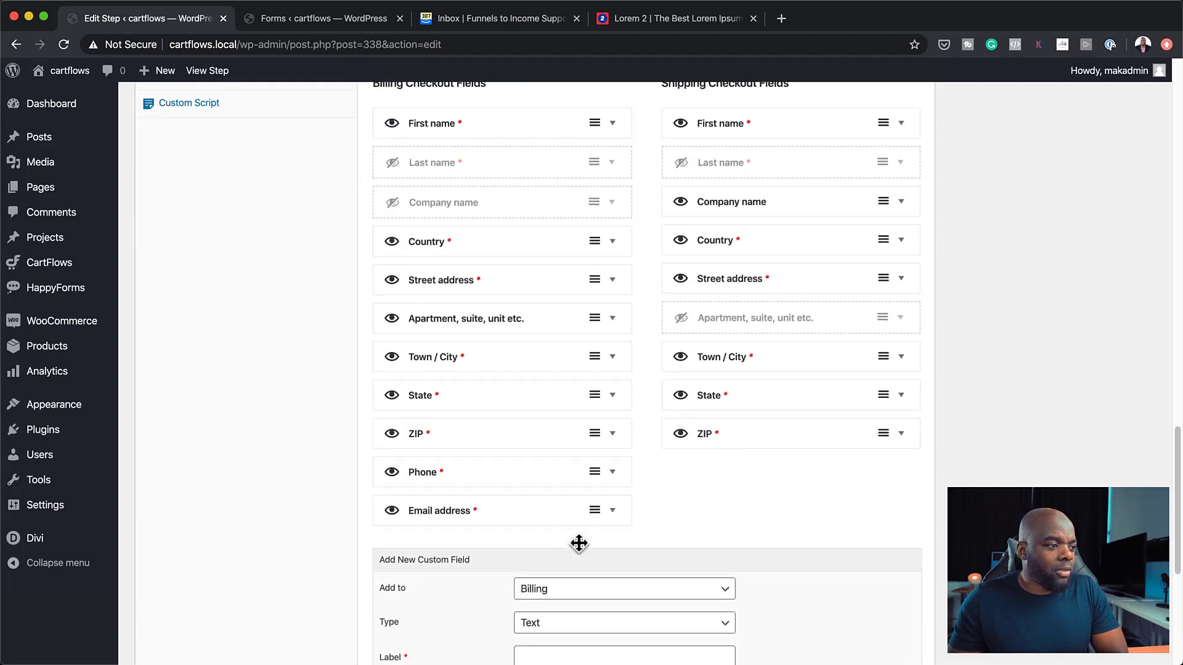
click(404, 622)
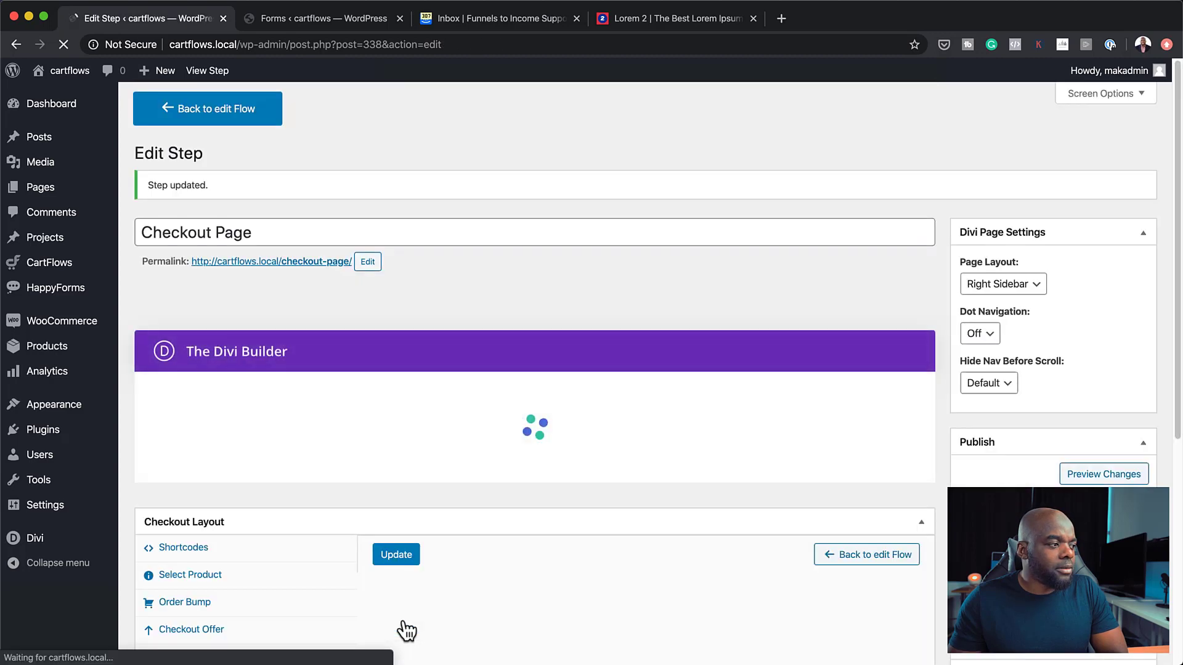
Set the Place Order Button Text to "BUY NOW" in the Checkout Settings of the checkout layout.
scroll(469, 585, down, 4)
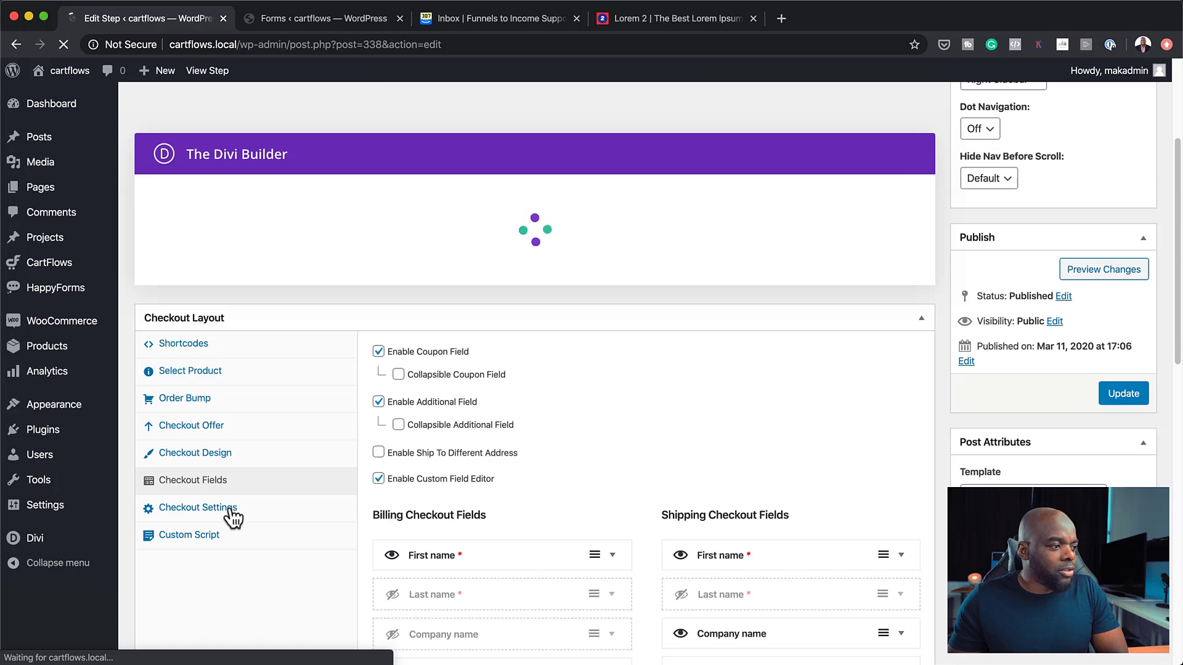
scroll(365, 539, down, 6)
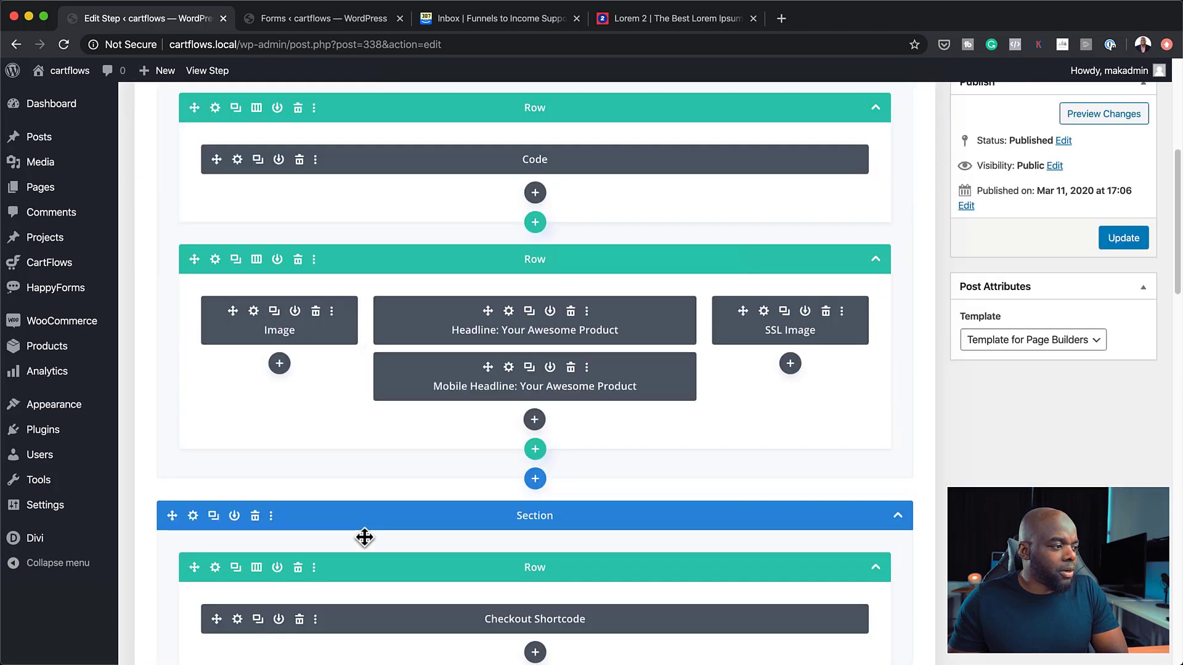
scroll(365, 538, down, 9)
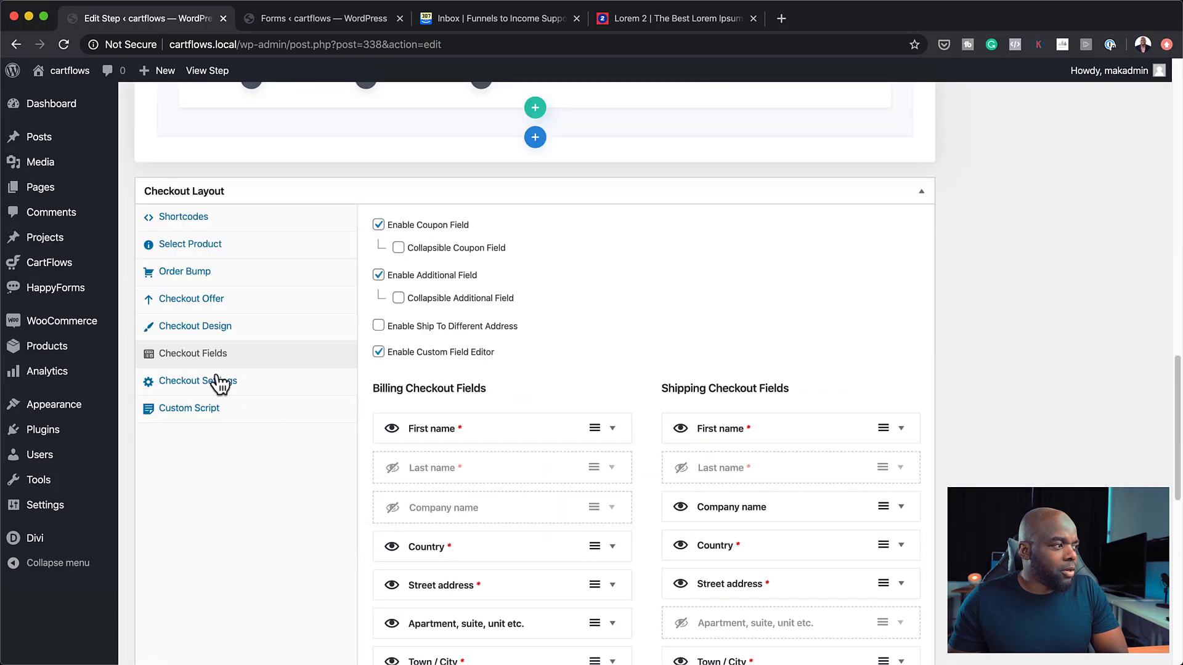
click(219, 388)
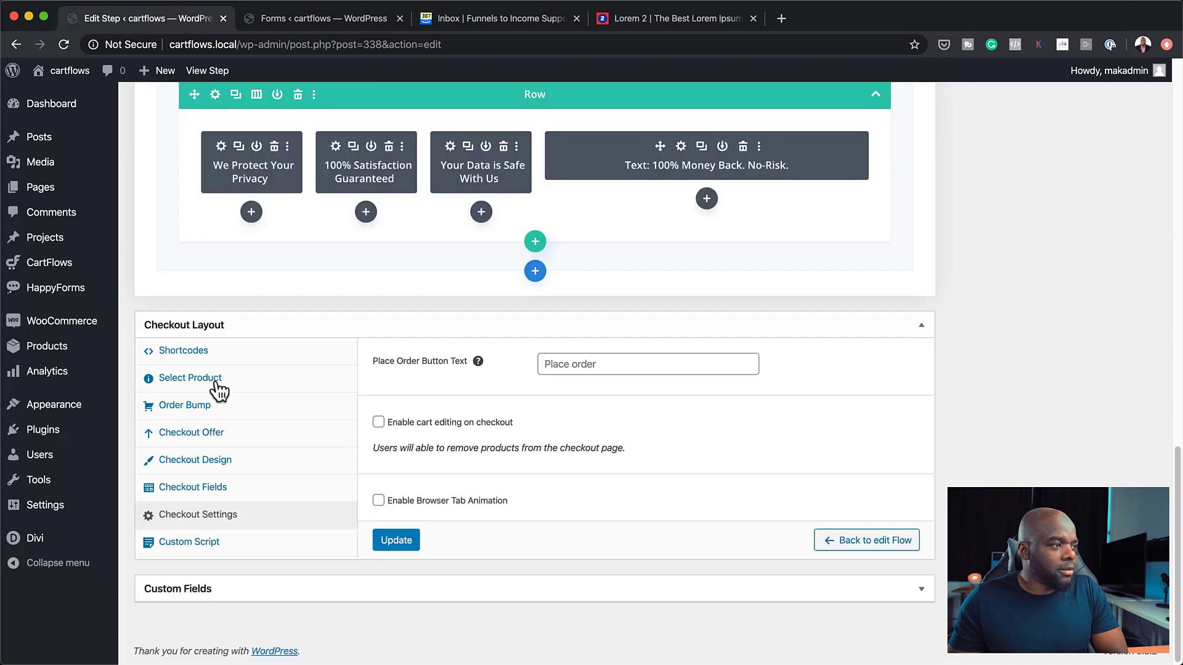
click(612, 368)
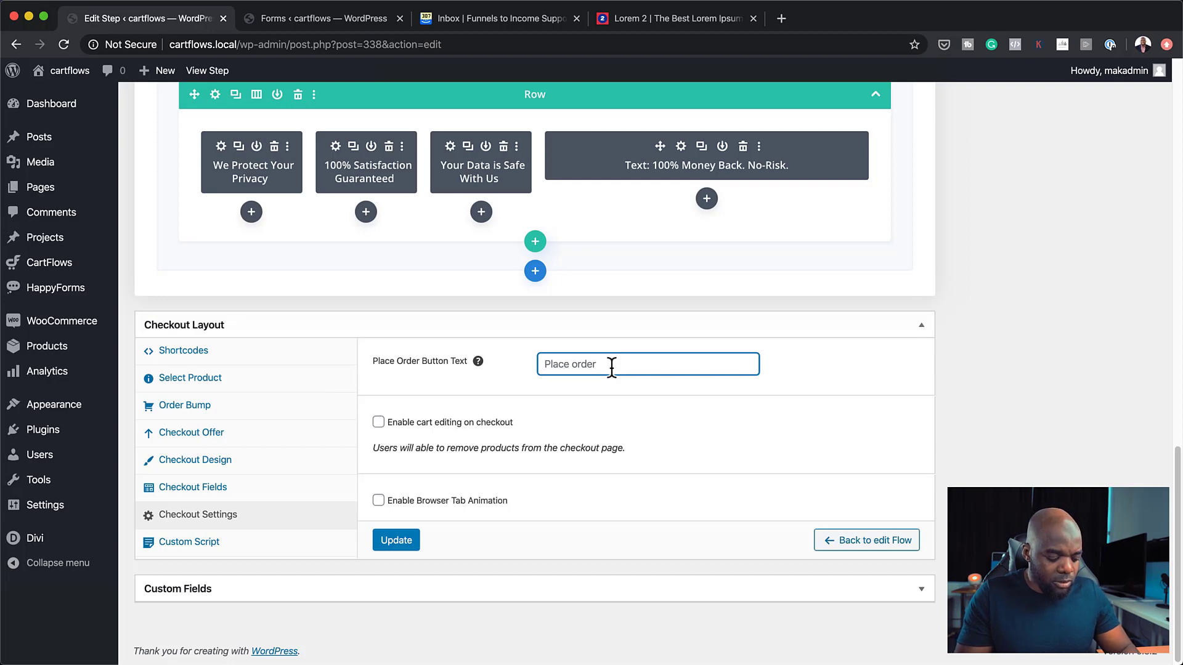
text(BUY)
key(shift+space)
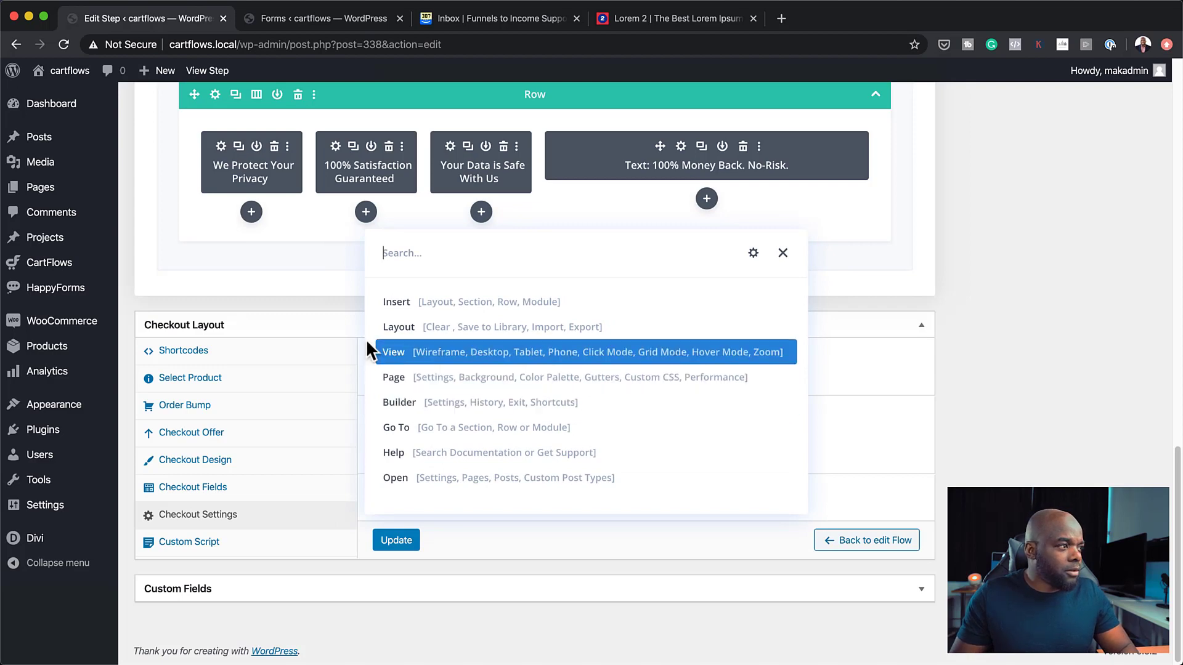
key(Escape)
text(N)
click(567, 363)
text(NOW)
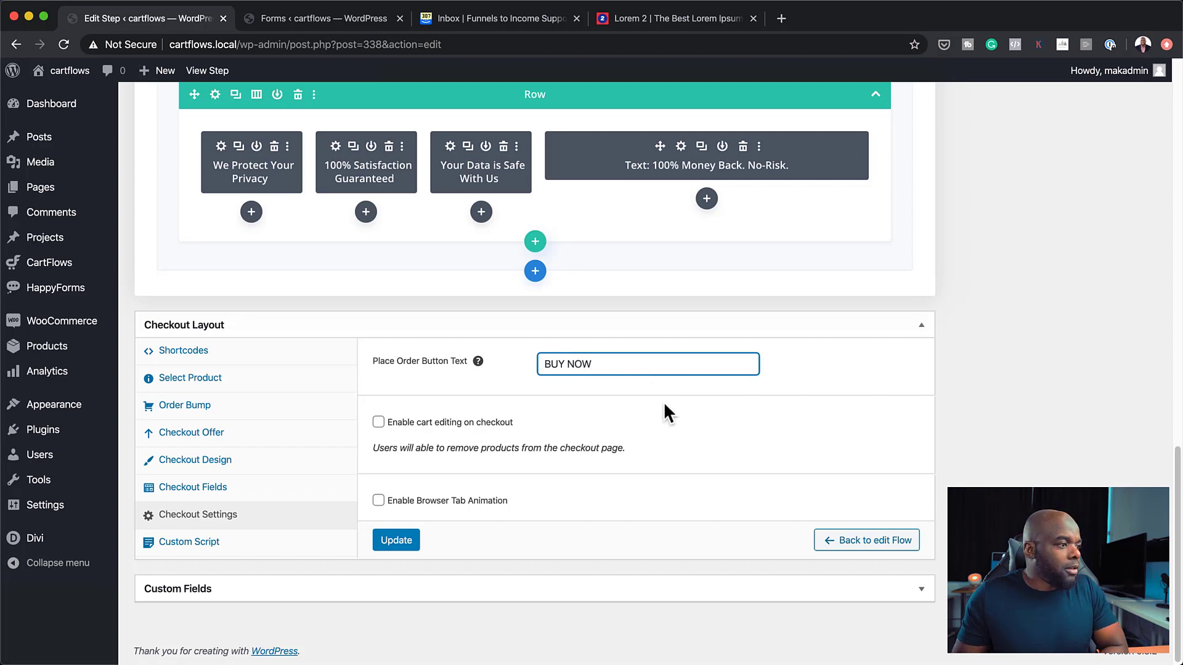
Enable cart editing on checkout and update the checkout step.
click(378, 424)
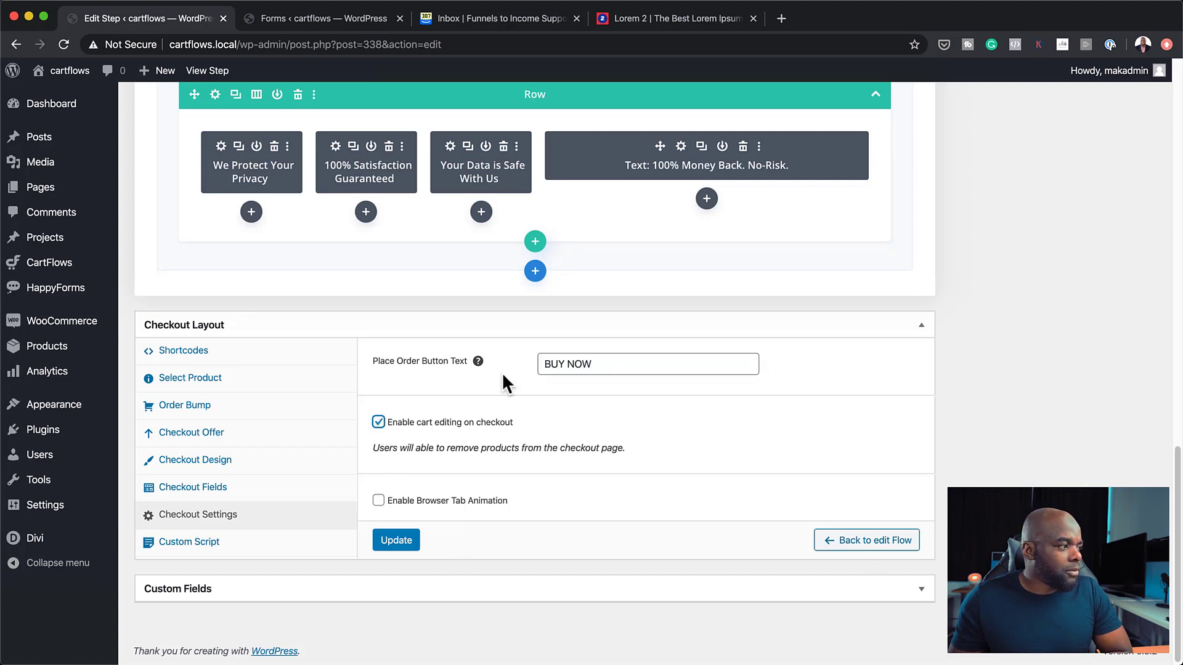
scroll(285, 545, up, 1)
scroll(1055, 469, up, 1)
scroll(1055, 461, up, 20)
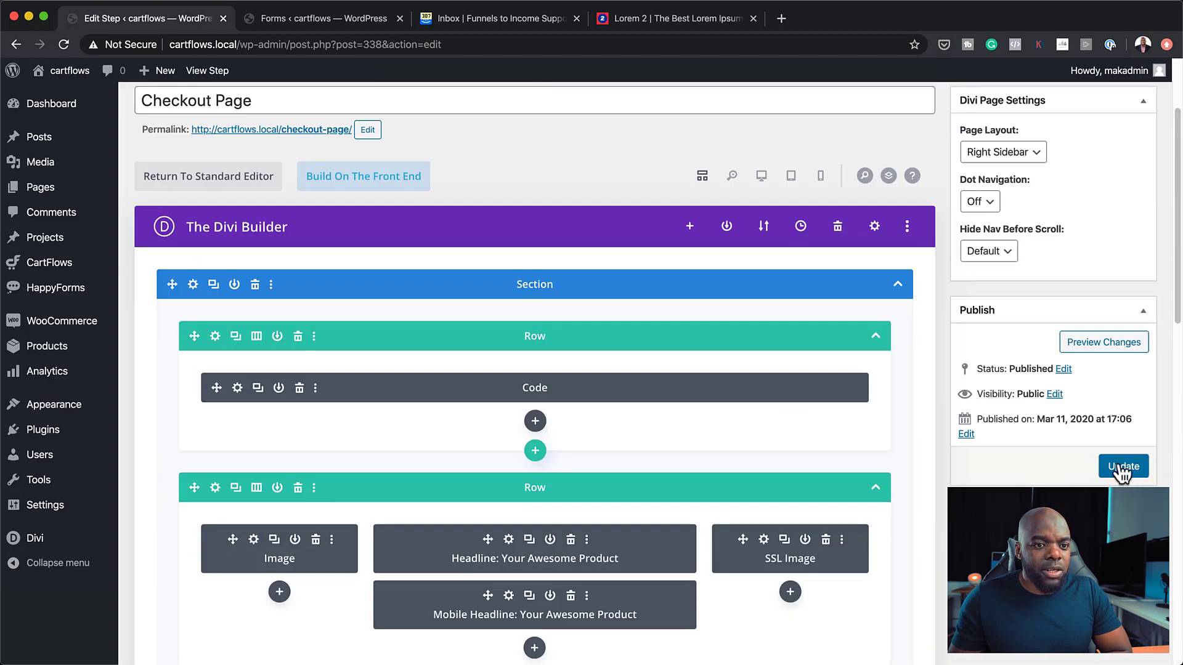
click(1118, 466)
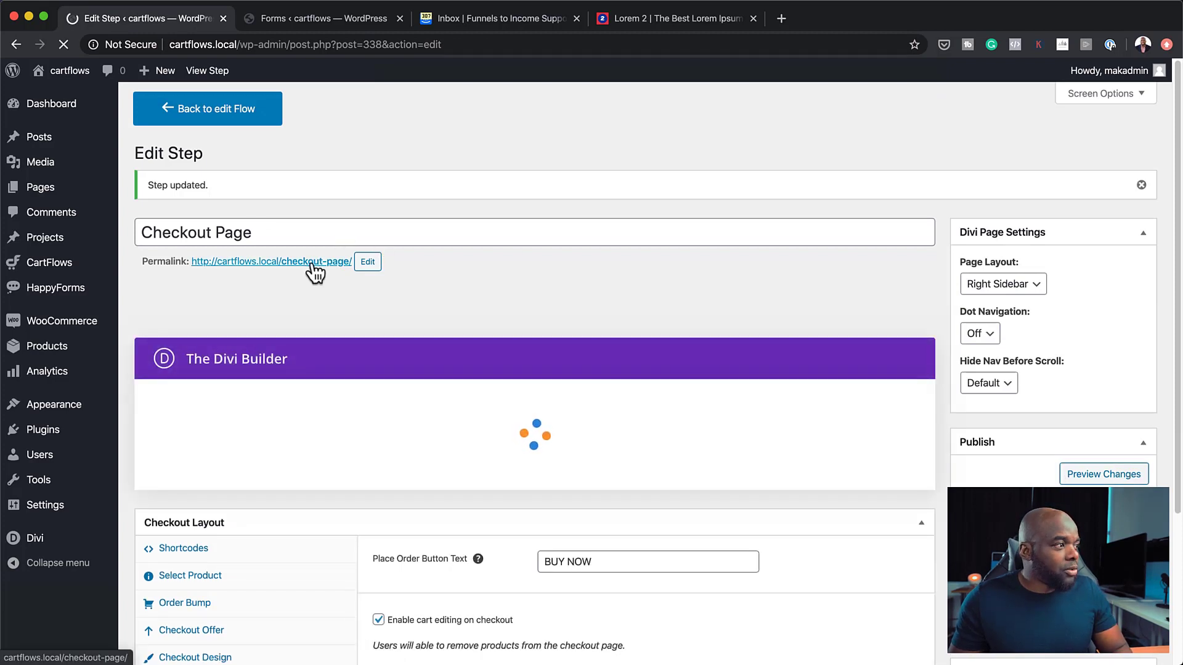
Open the checkout page from its permalink in a new tab and review the billing fields, order summary and payment area.
super+click(315, 264)
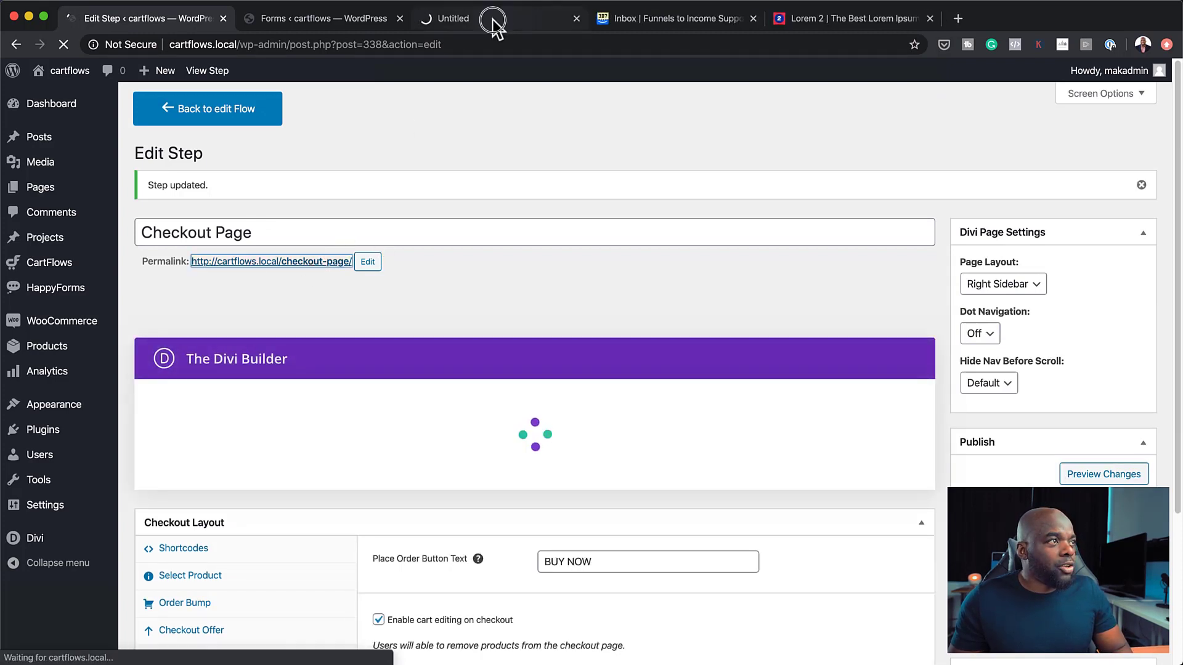
click(496, 22)
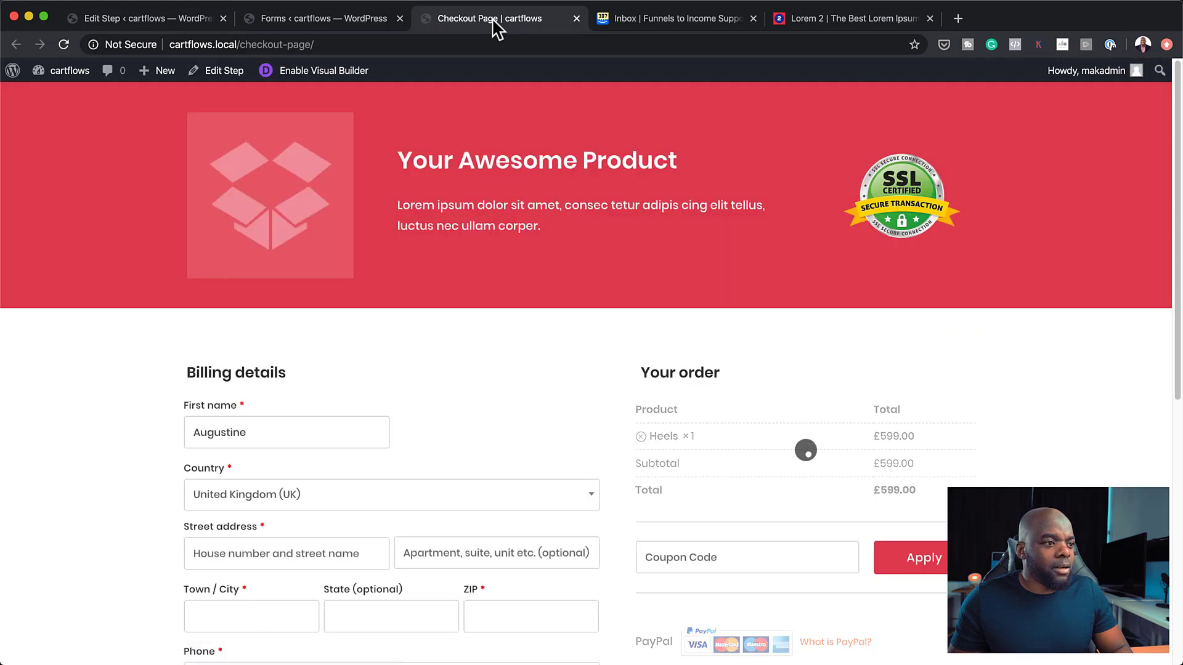
scroll(592, 414, down, 1)
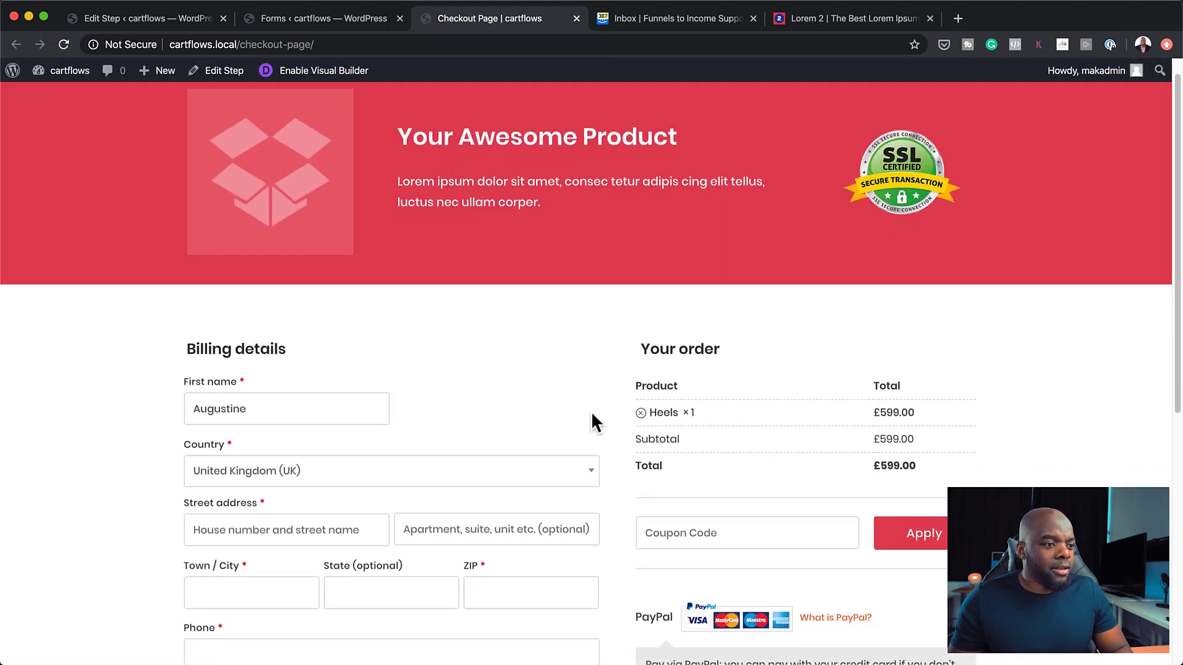
scroll(592, 419, down, 5)
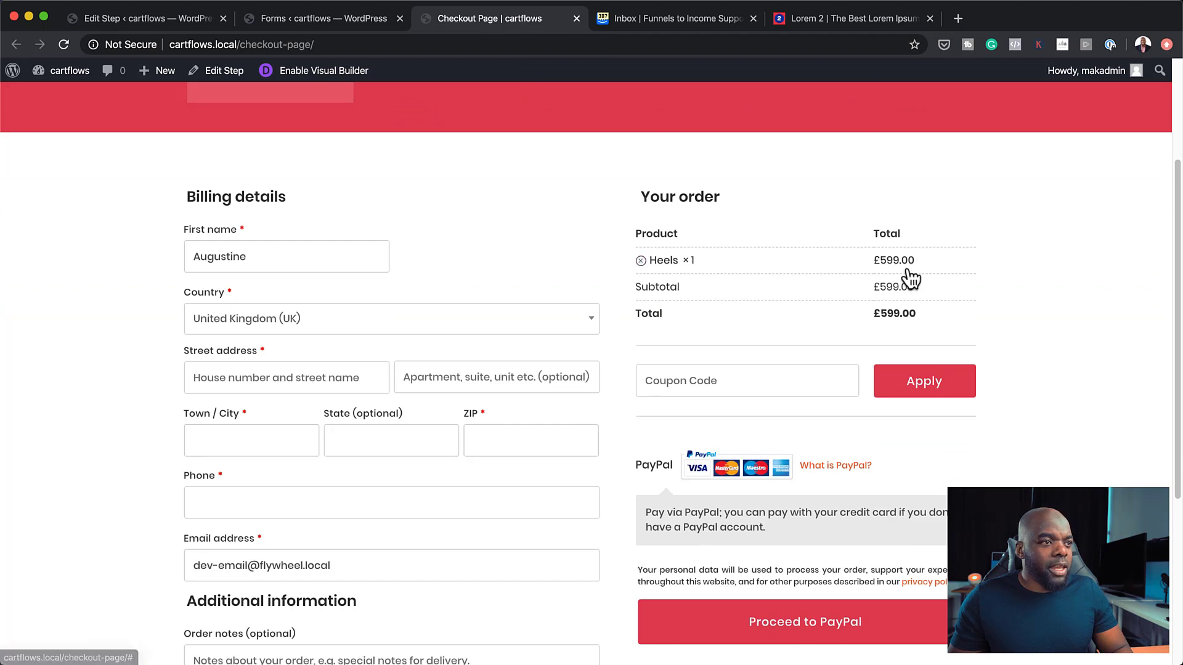
scroll(781, 361, down, 5)
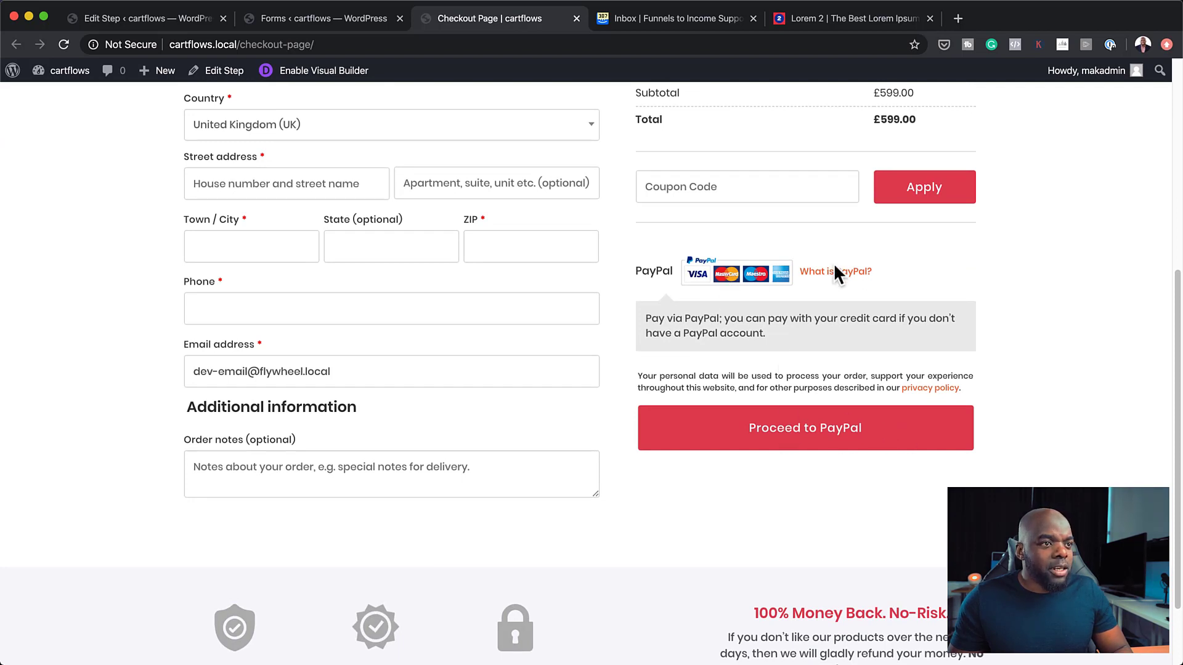
click(780, 446)
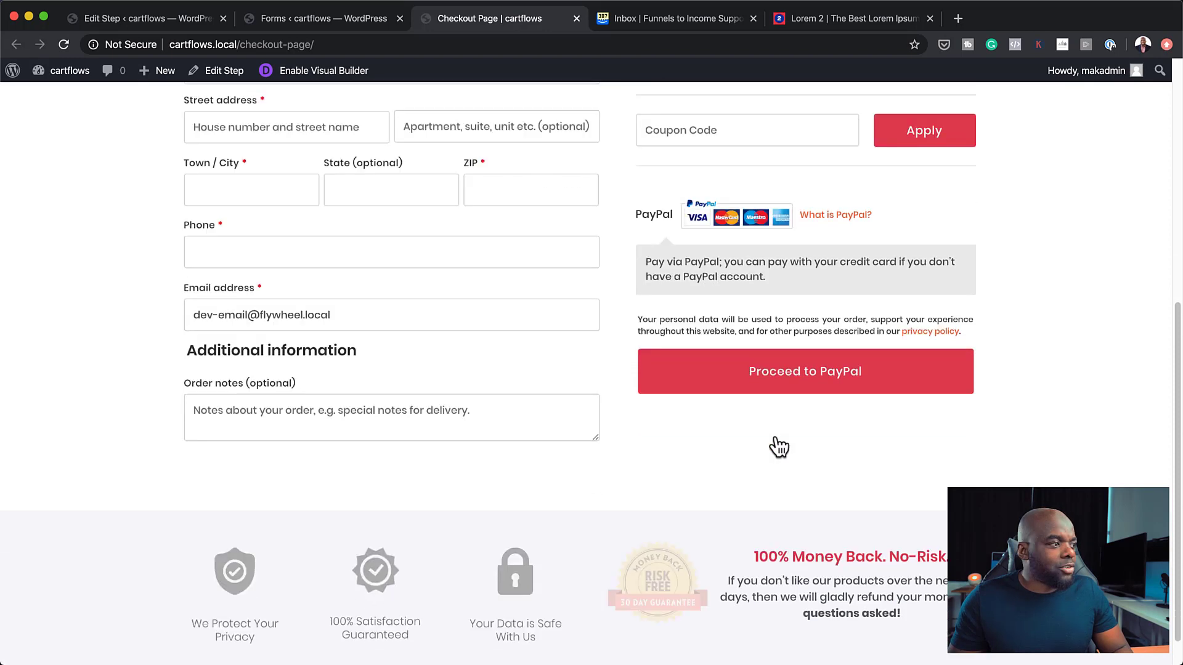
scroll(780, 447, up, 10)
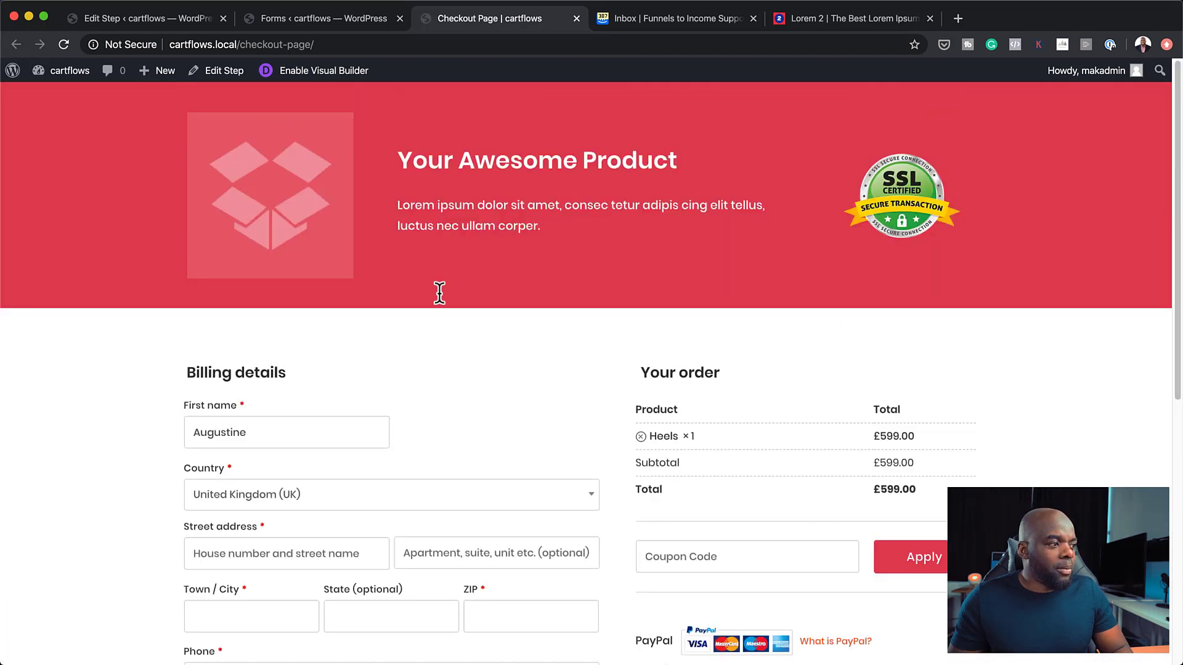
Close the browser tab with the Forms list and return to the Checkout Page step editor.
click(320, 24)
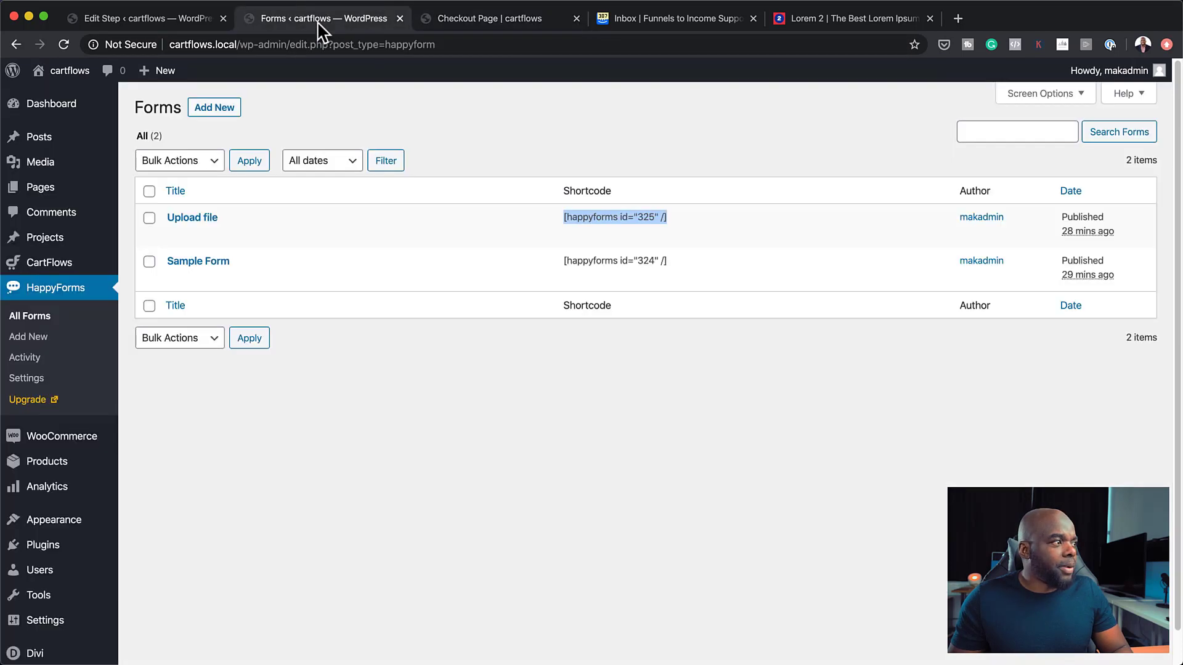
click(401, 18)
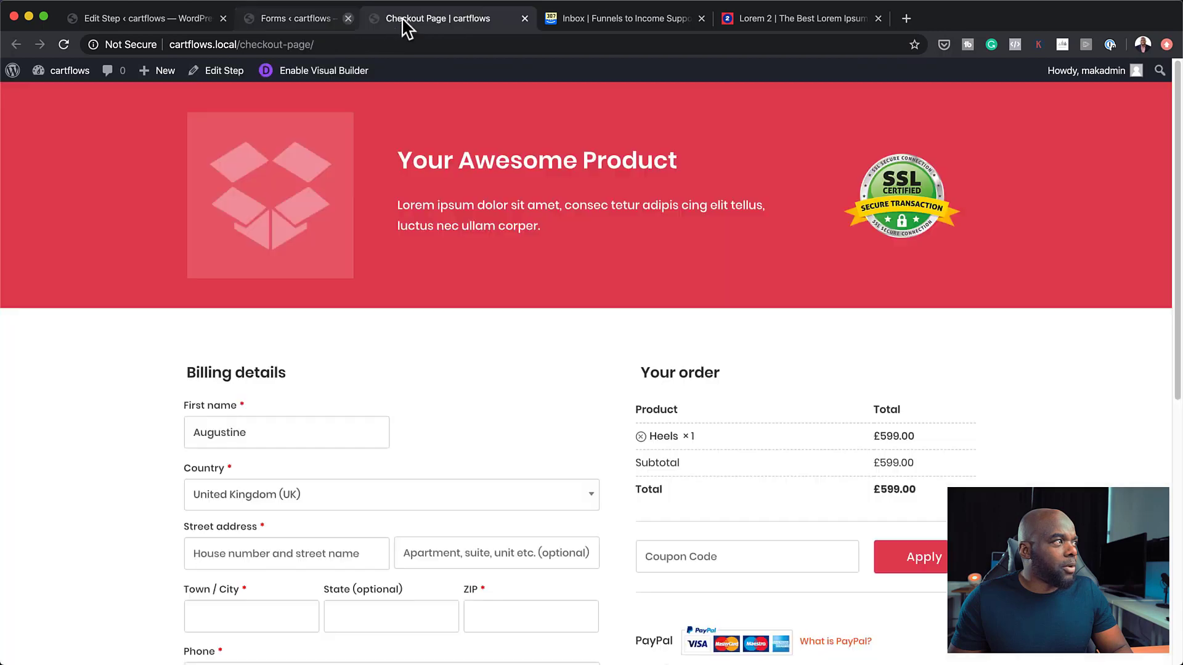
click(151, 19)
Enable Product Options in the Select Product settings of the checkout layout.
scroll(662, 342, down, 10)
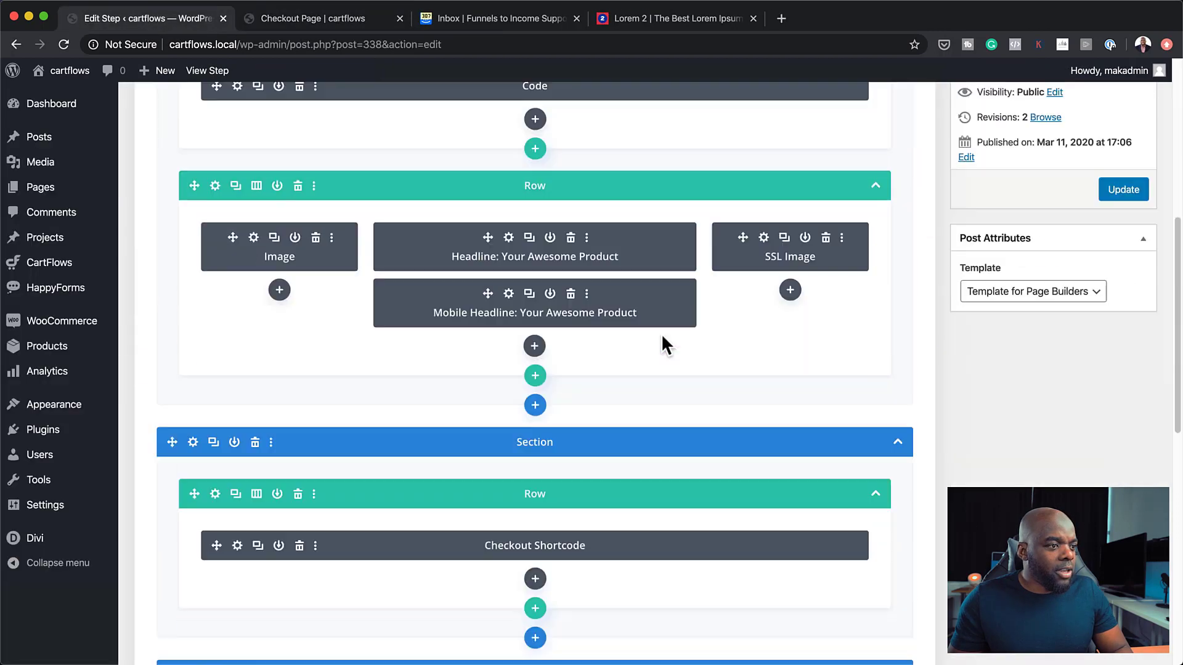
scroll(662, 342, down, 9)
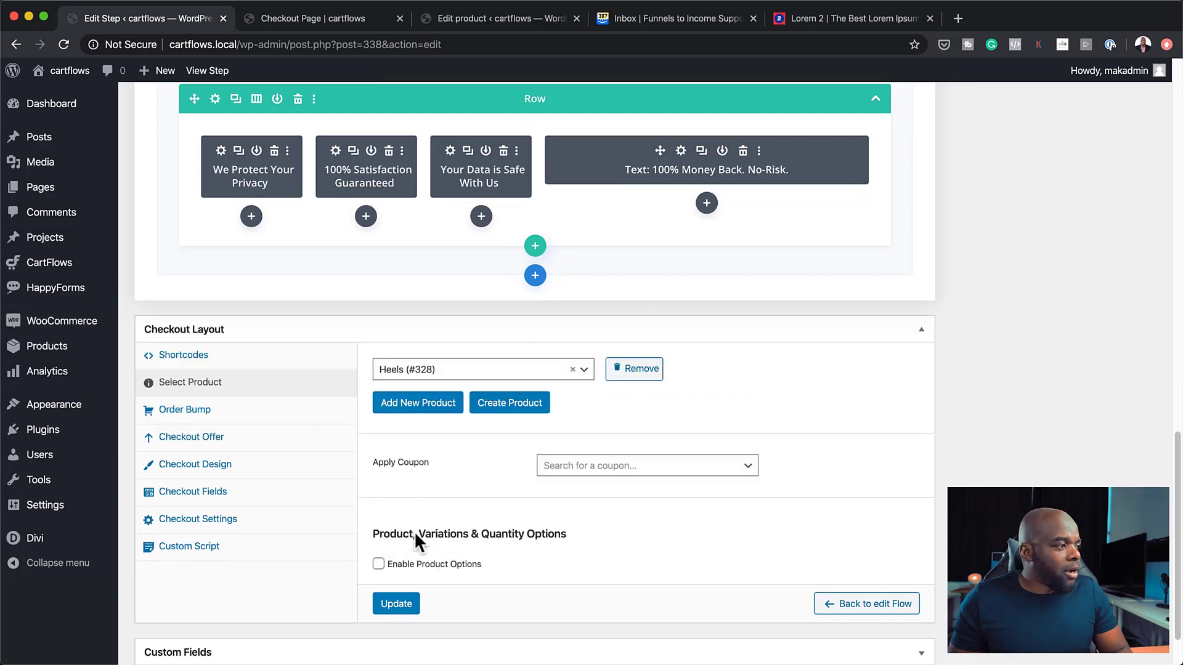
scroll(416, 536, up, 10)
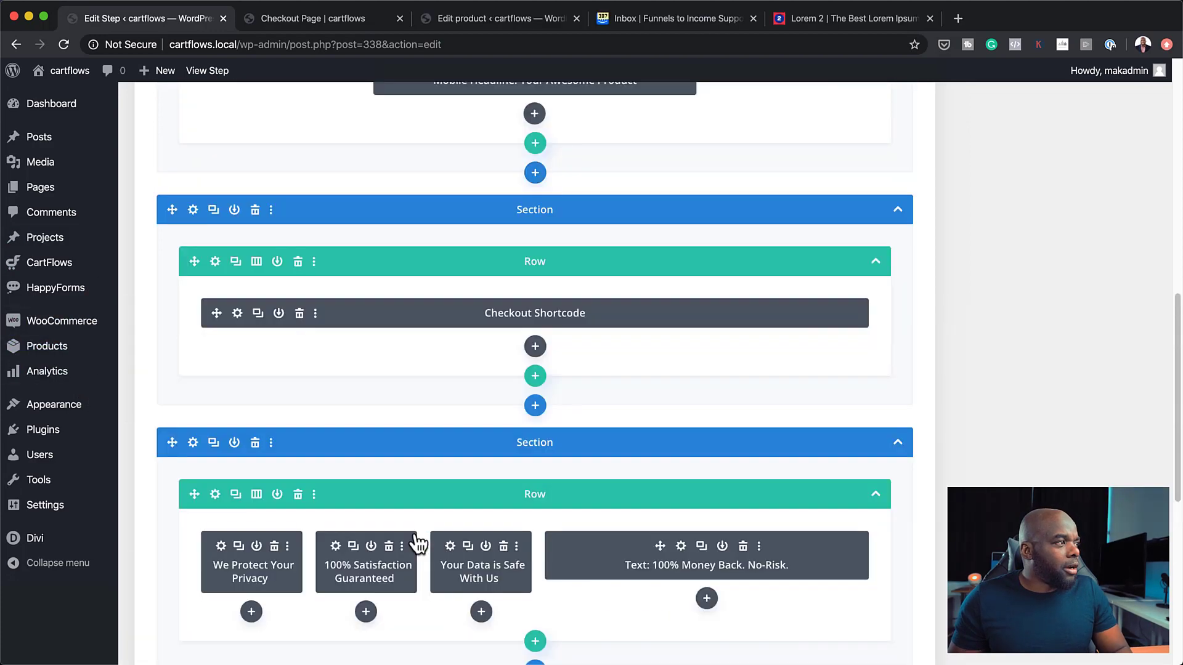
scroll(416, 536, down, 7)
scroll(415, 536, down, 3)
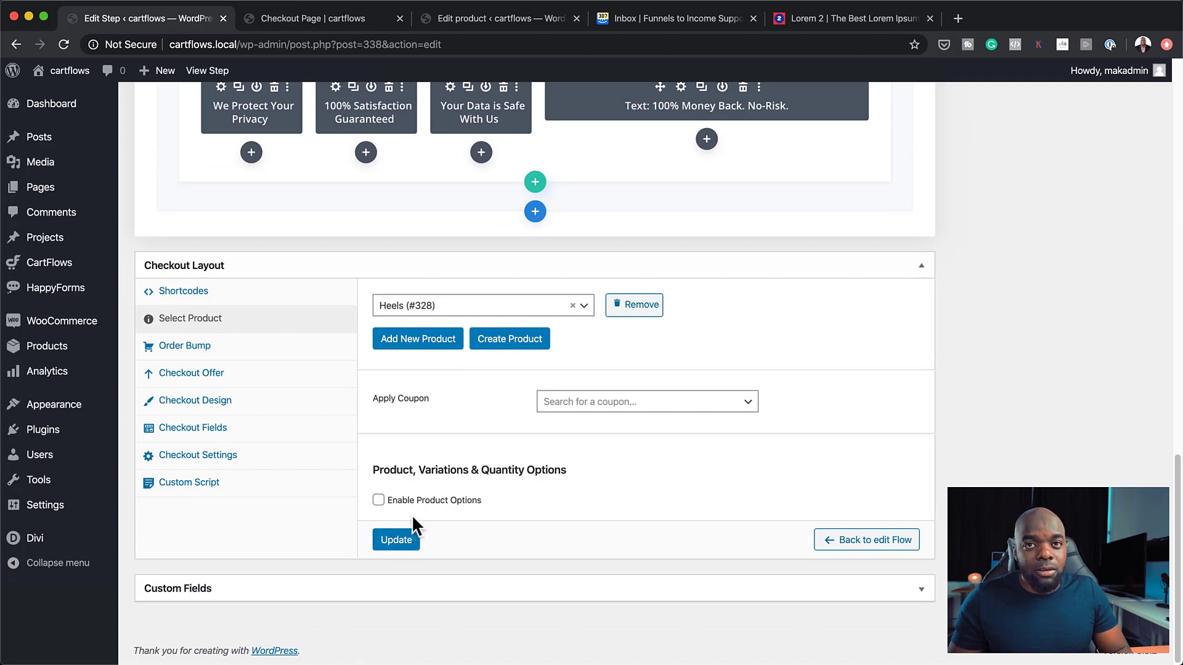
click(379, 501)
Enable Quantity in the product, variations and quantity options and update the checkout step.
scroll(552, 527, down, 3)
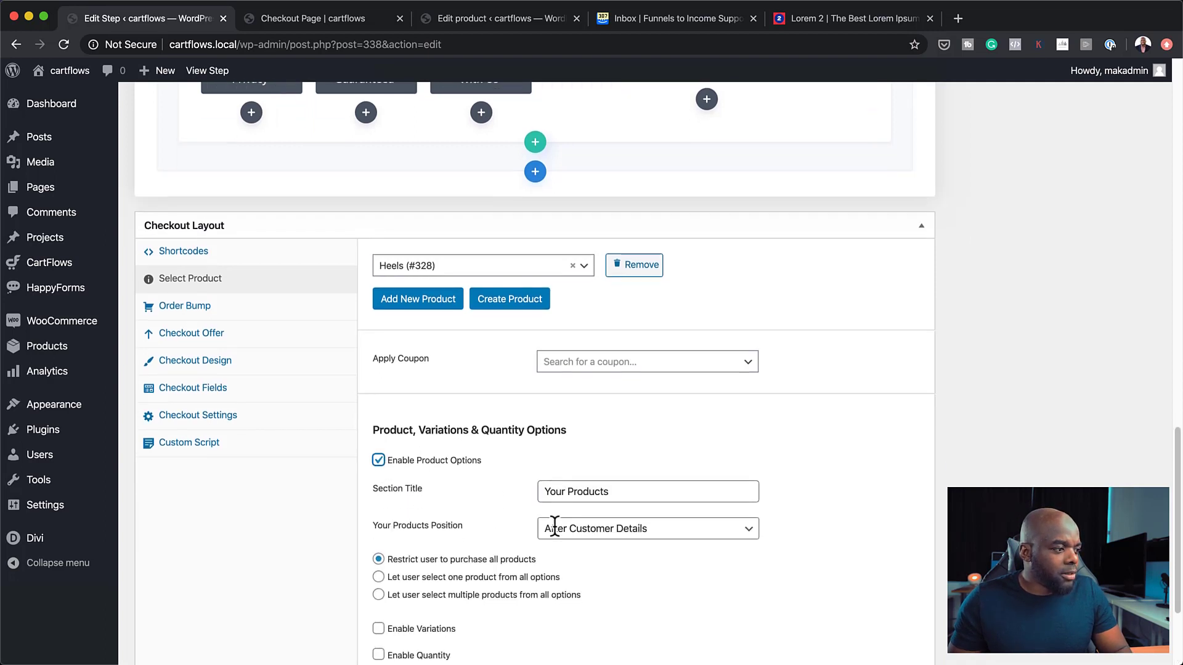
scroll(554, 527, down, 1)
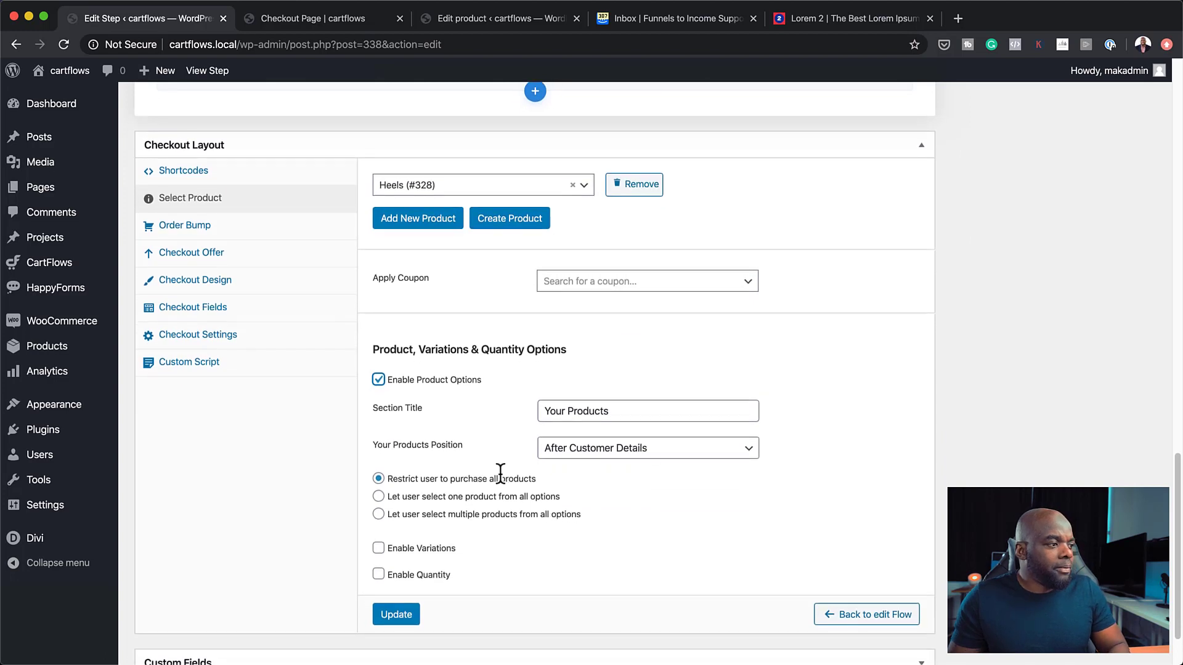
click(379, 576)
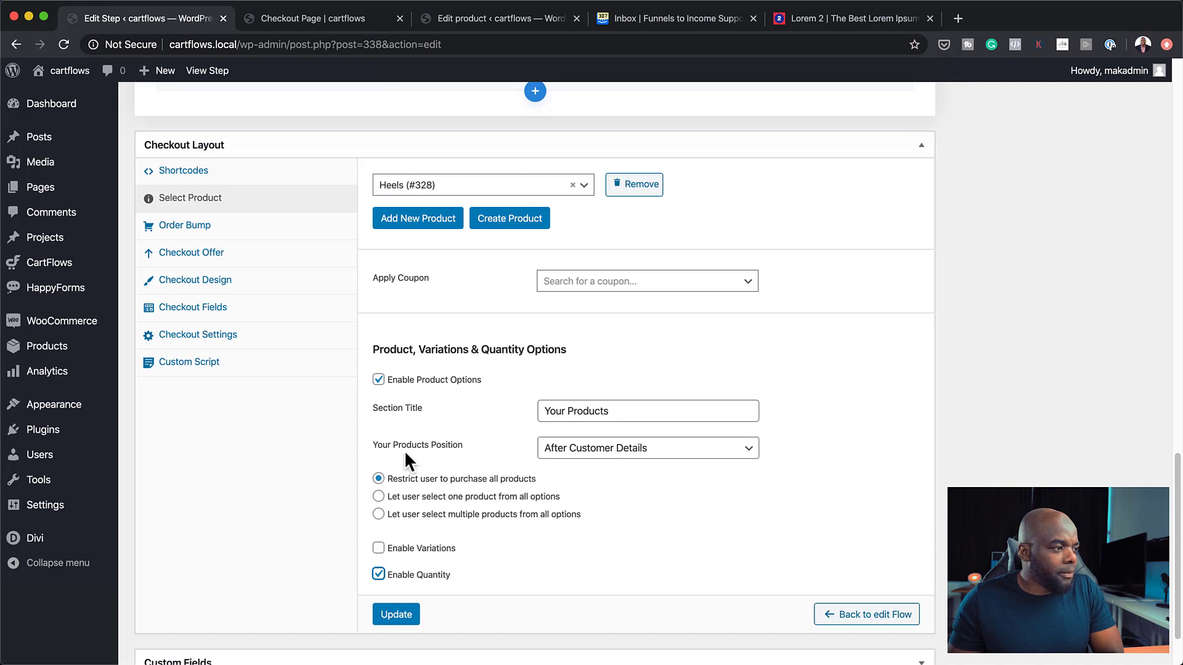
scroll(497, 552, down, 1)
click(394, 590)
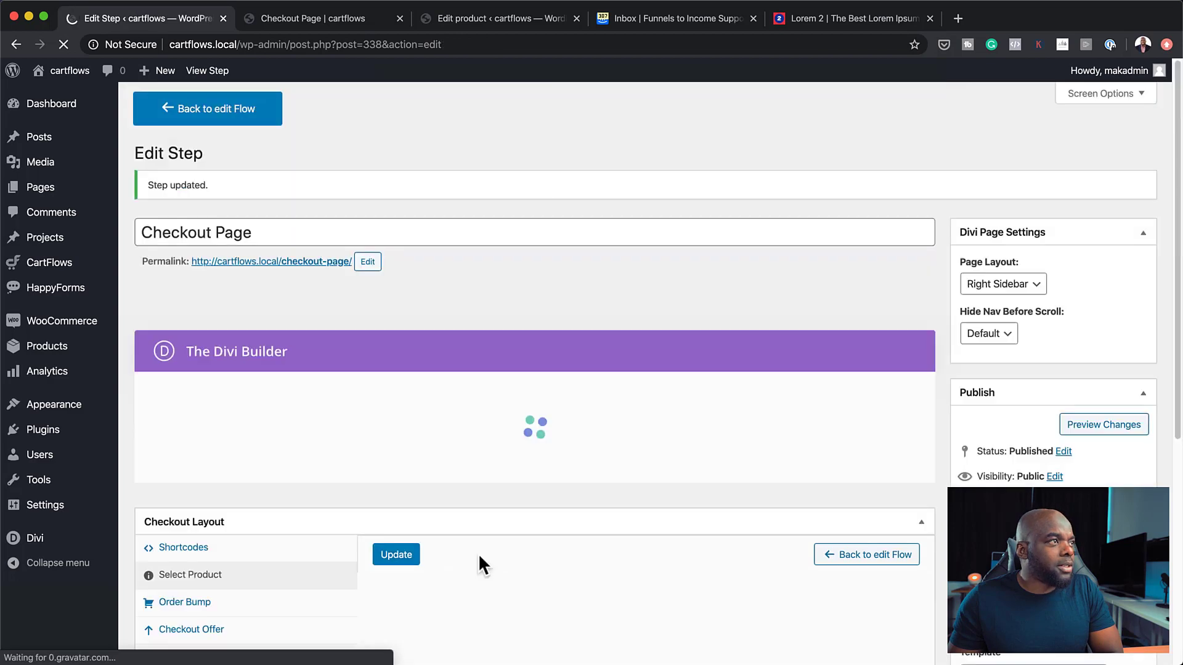
Reload the live checkout page and examine its order summary and the product quantity section under the order notes.
click(359, 20)
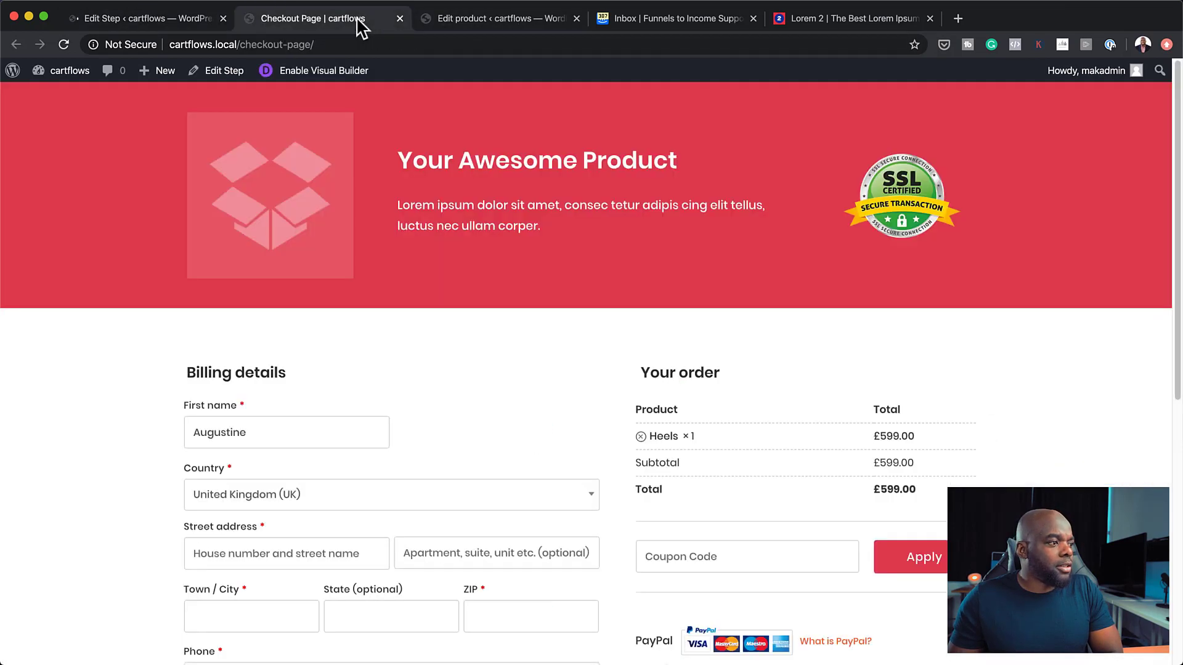
click(64, 45)
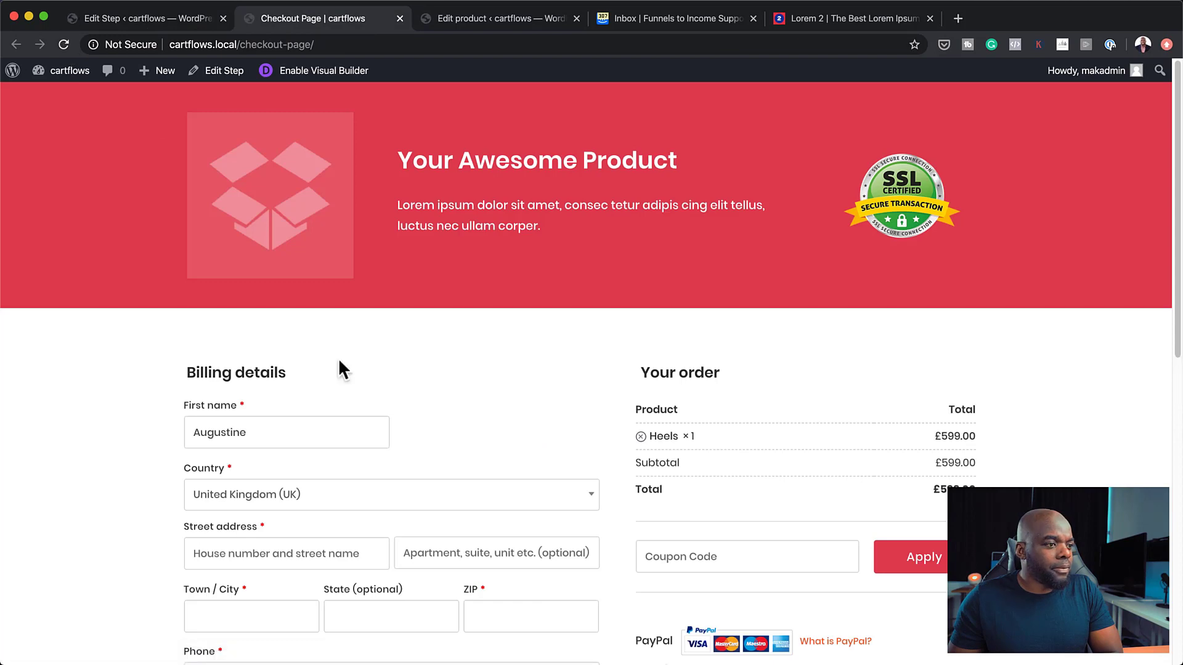
scroll(338, 368, down, 3)
scroll(342, 370, down, 1)
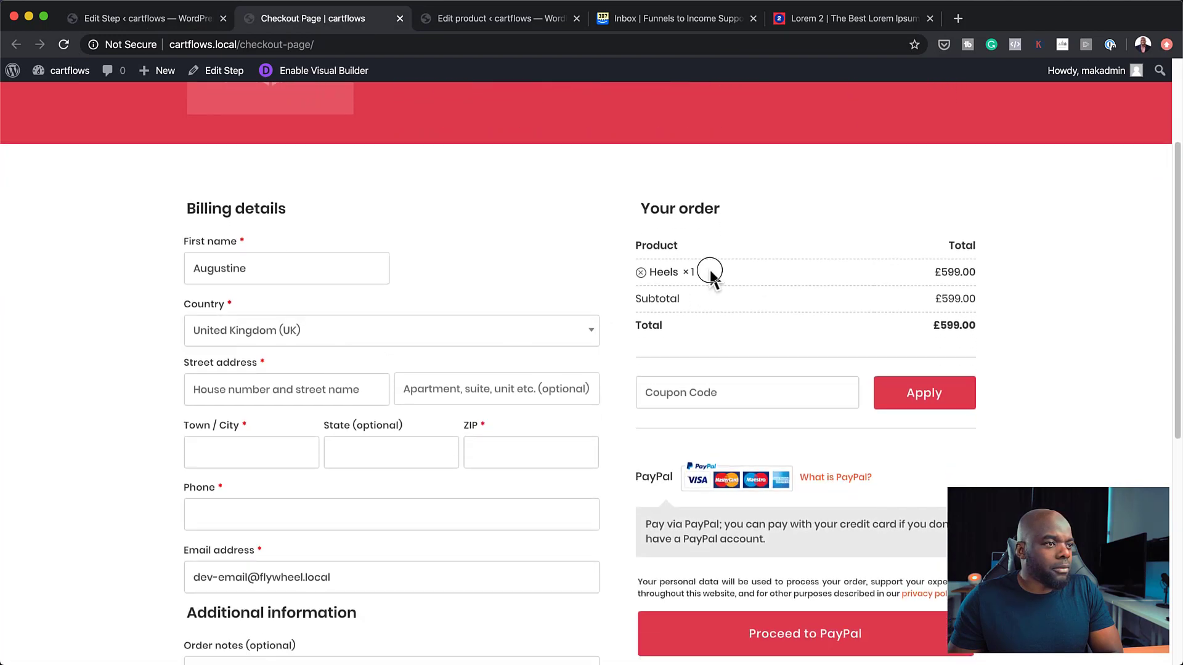
scroll(644, 281, down, 2)
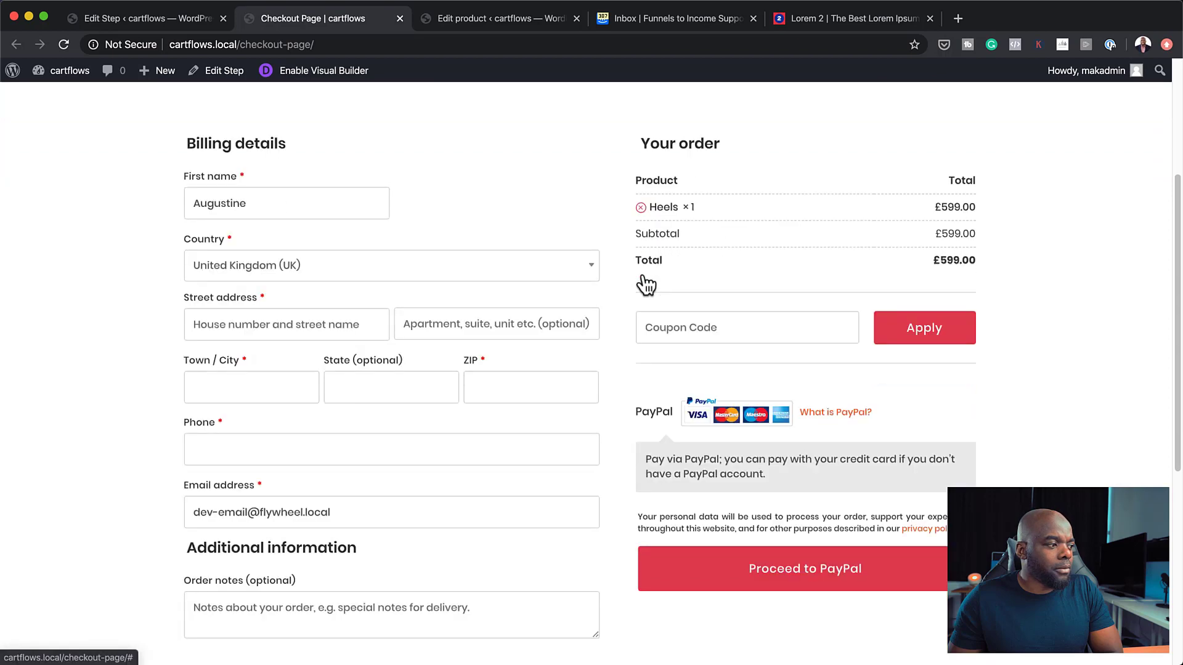
scroll(643, 279, down, 4)
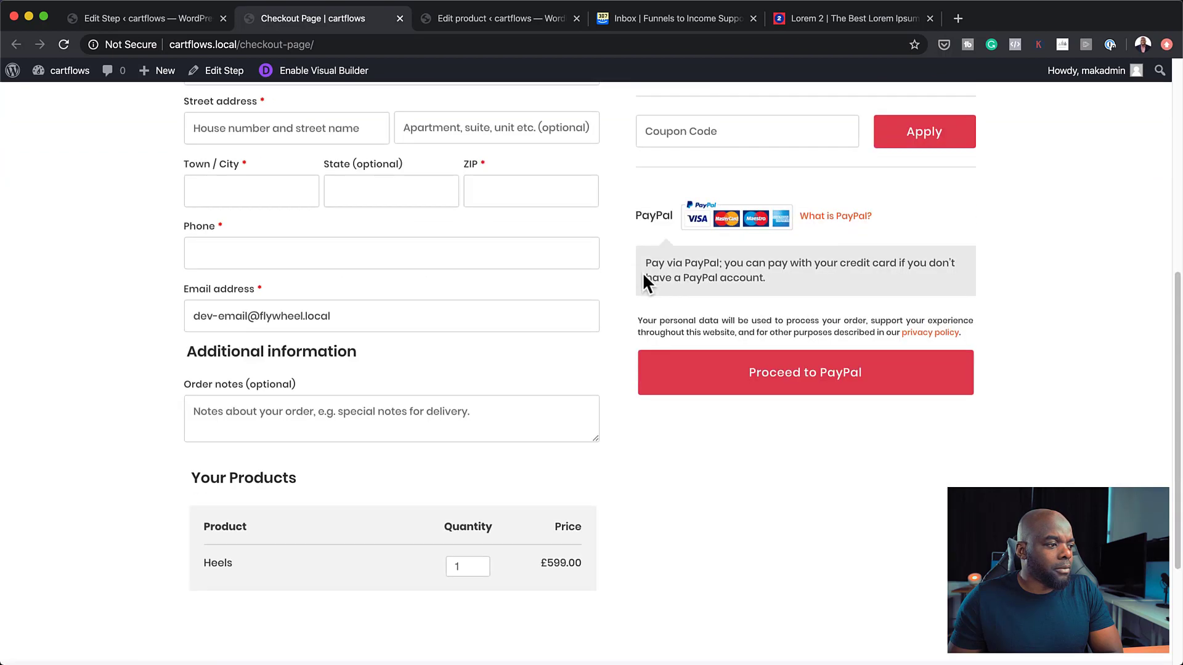
Raise the Heels quantity to 2 on the live checkout page and check the order total.
click(476, 560)
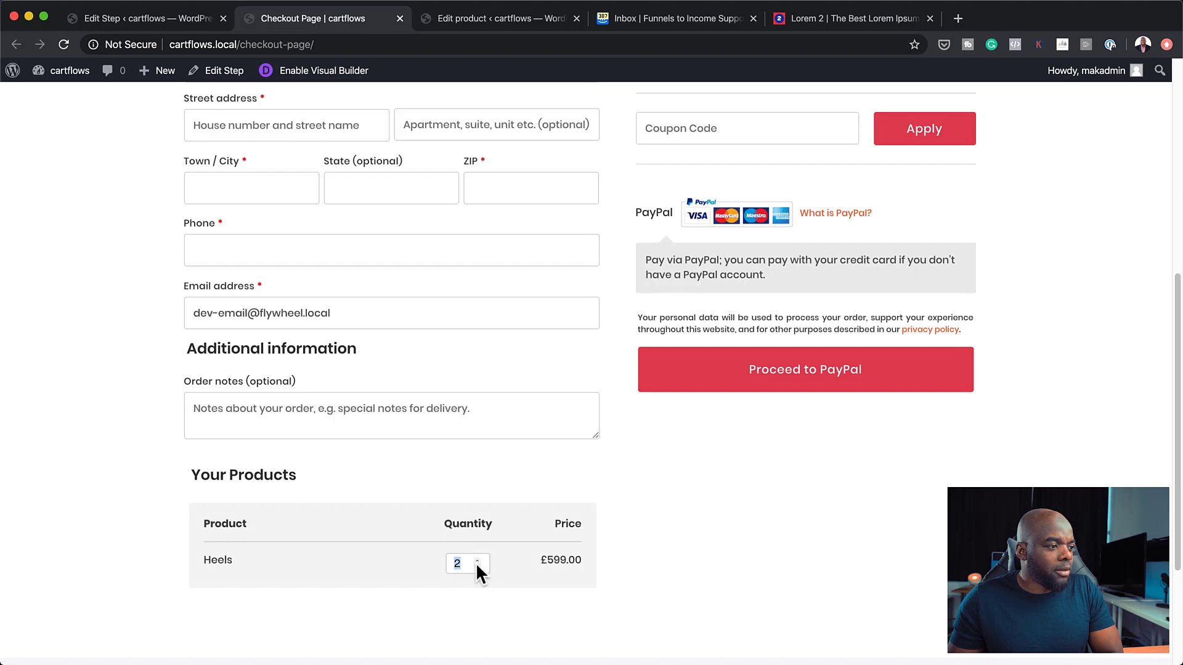
scroll(724, 583, up, 3)
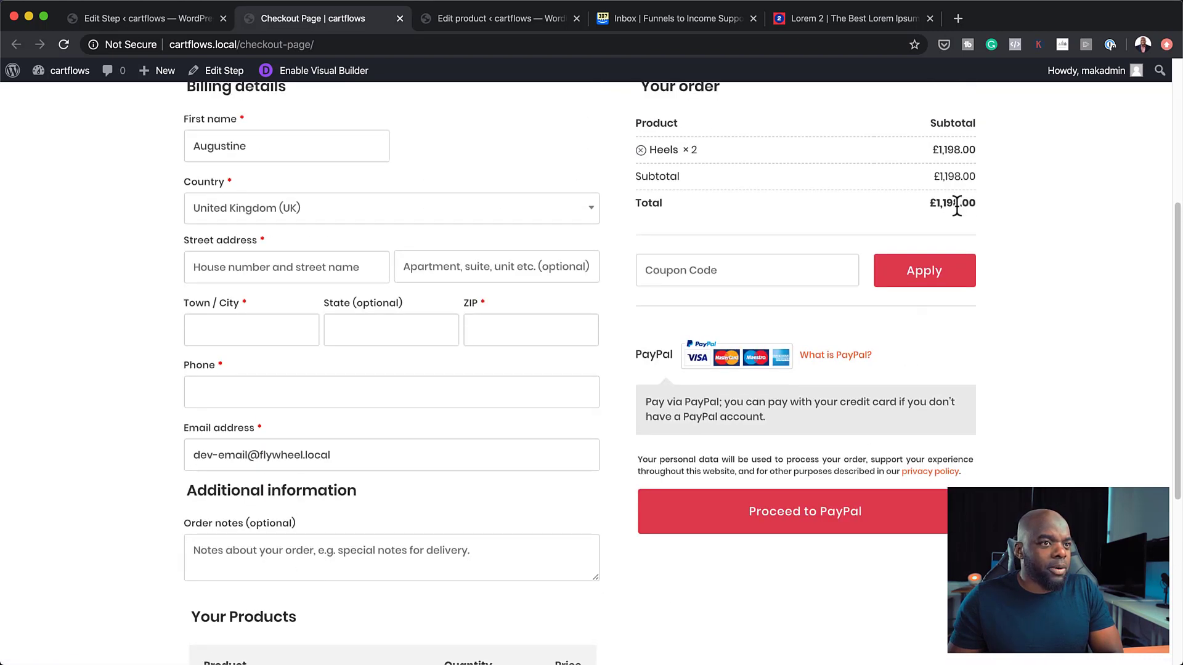
scroll(436, 512, down, 2)
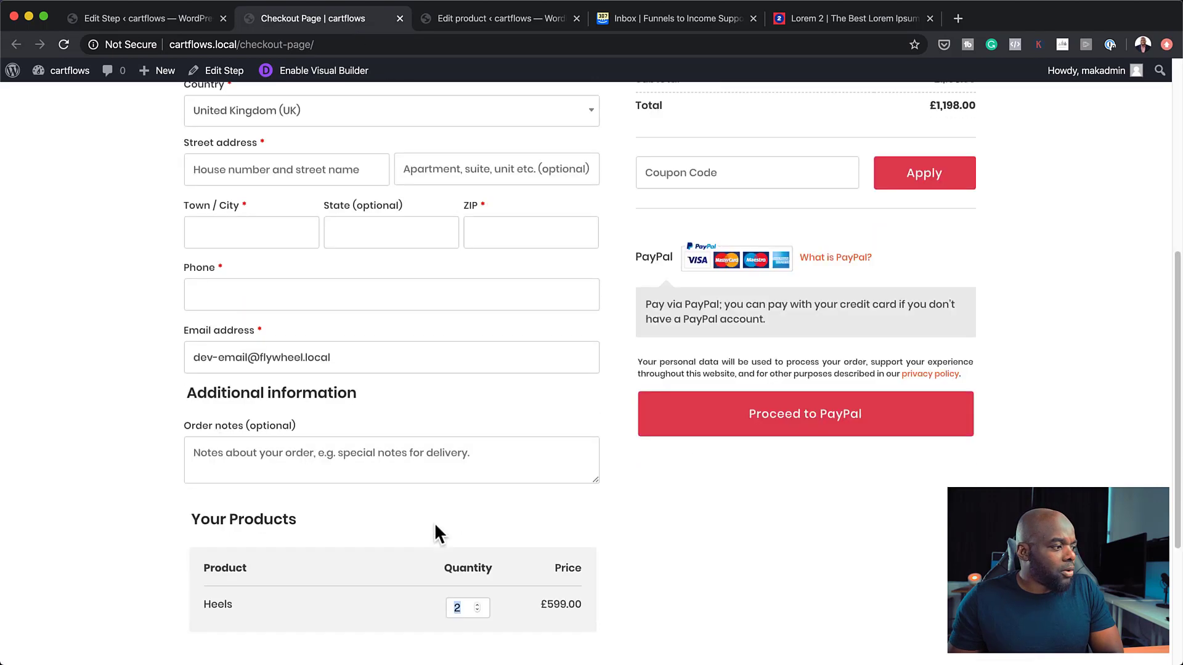
scroll(432, 517, down, 2)
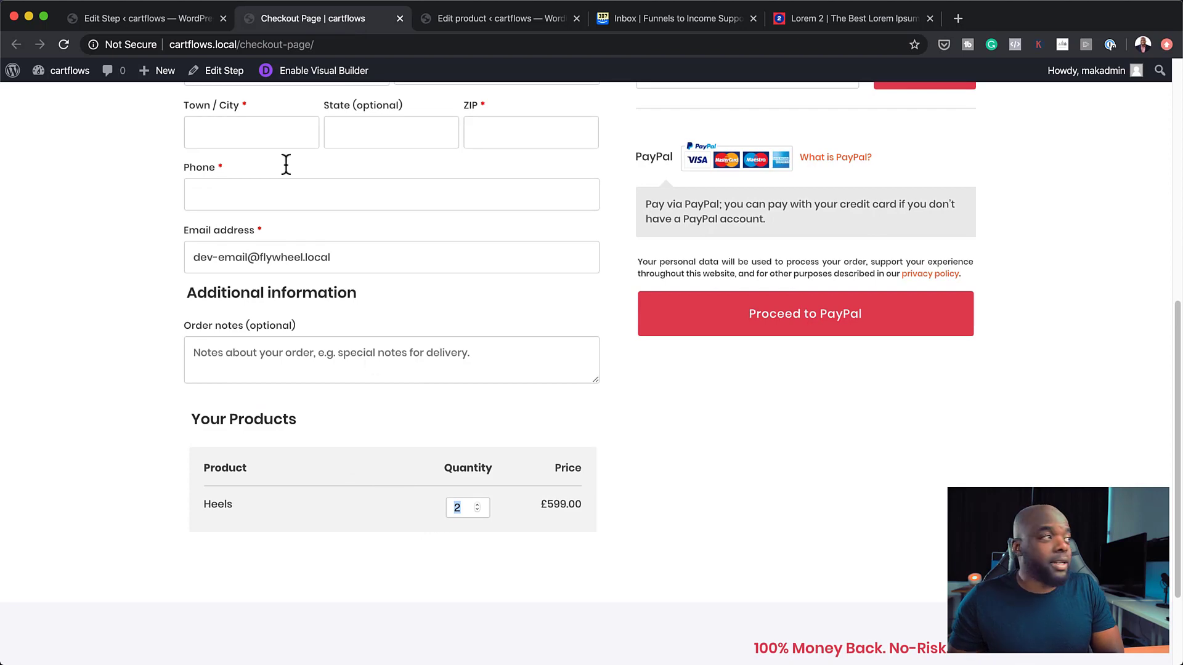
Set Your Products Position to Before Order Review in the checkout step's Select Product settings and update the step.
click(188, 20)
scroll(598, 628, down, 15)
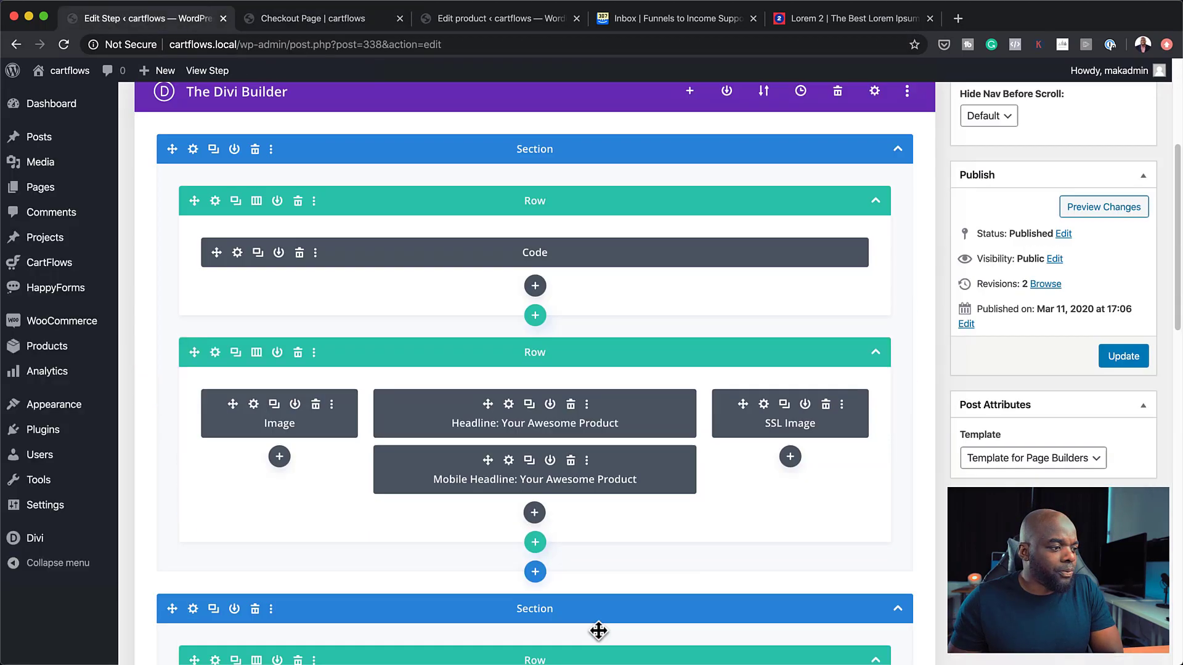
scroll(599, 631, down, 5)
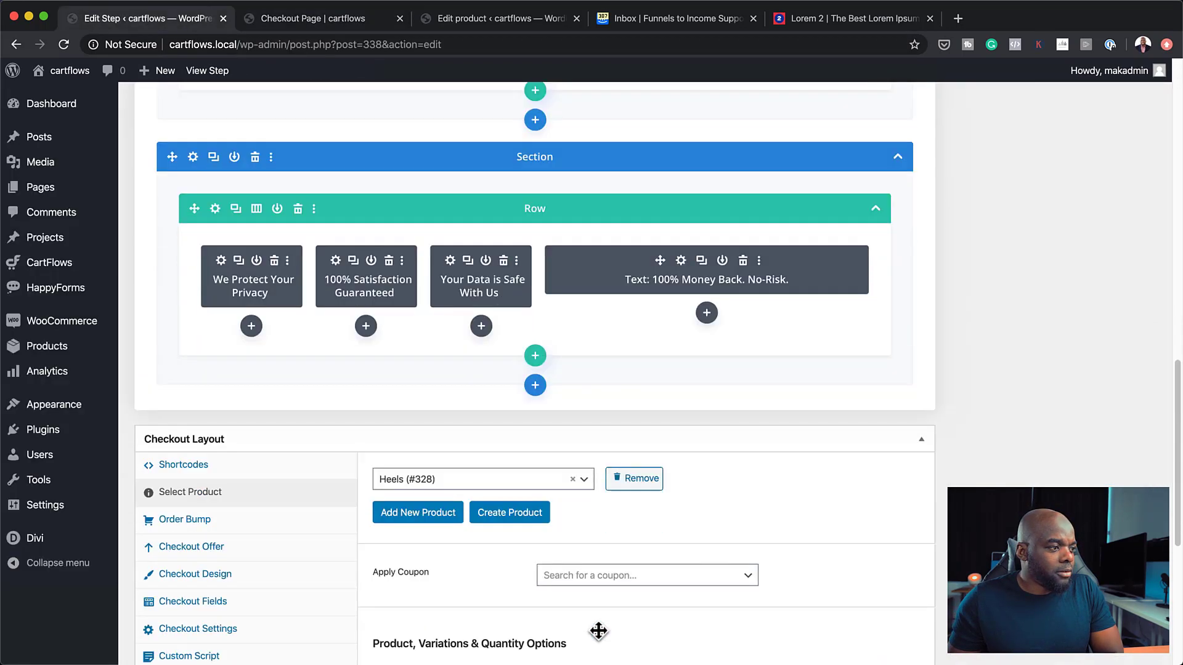
scroll(598, 631, down, 3)
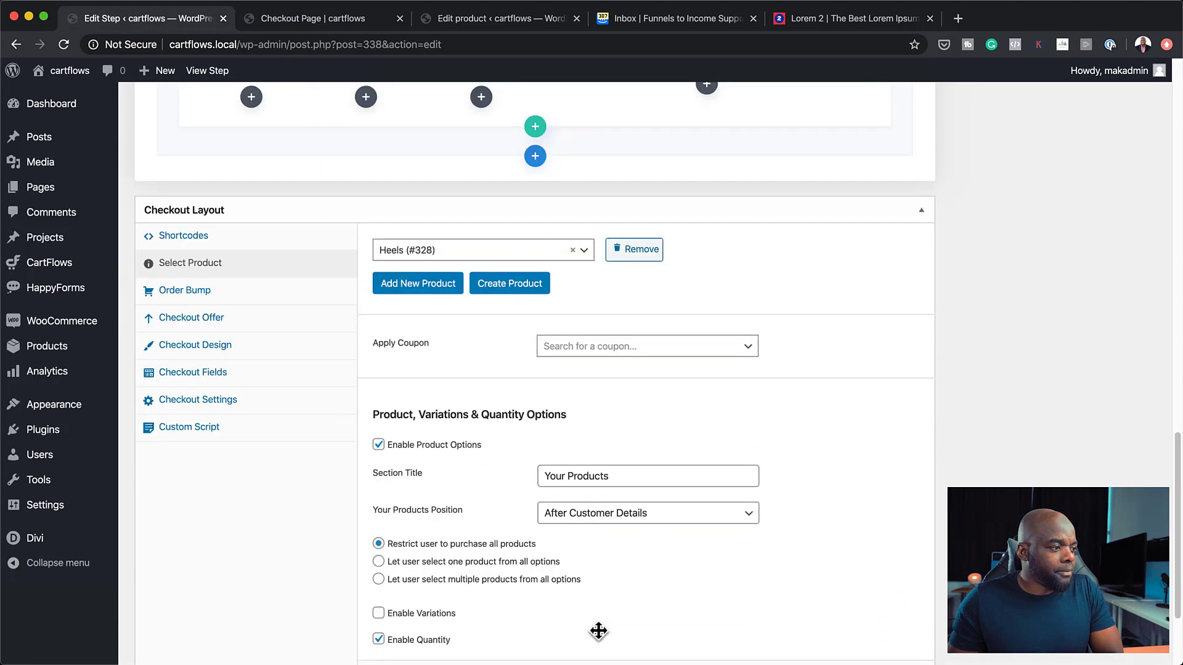
scroll(491, 586, down, 2)
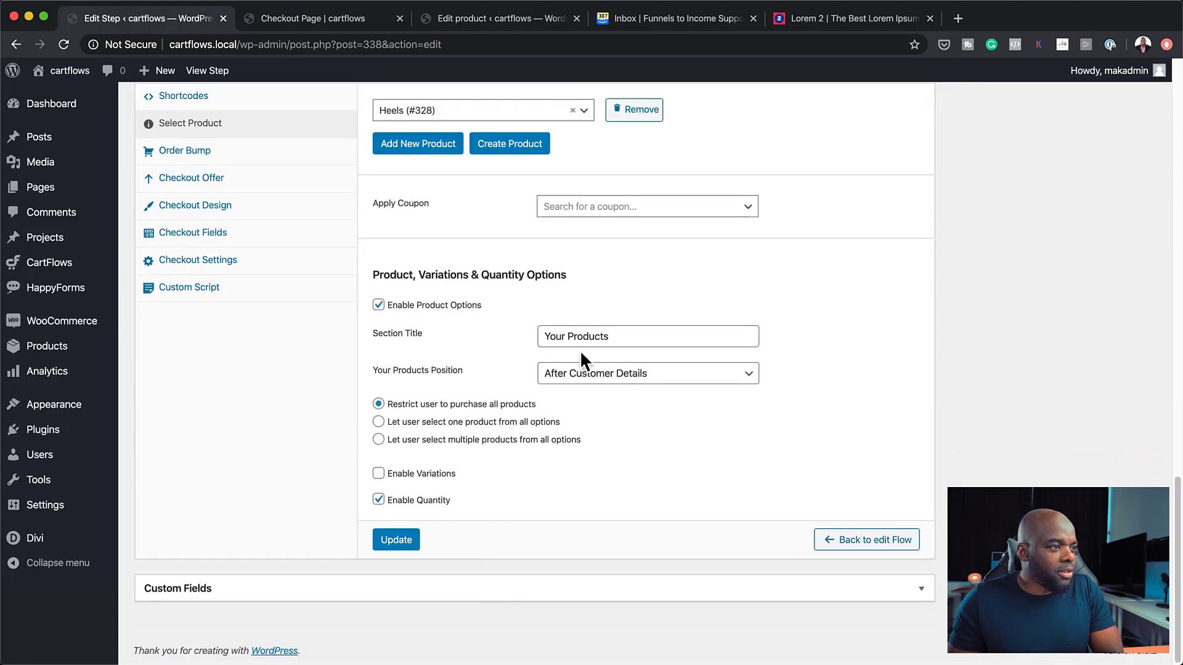
click(677, 384)
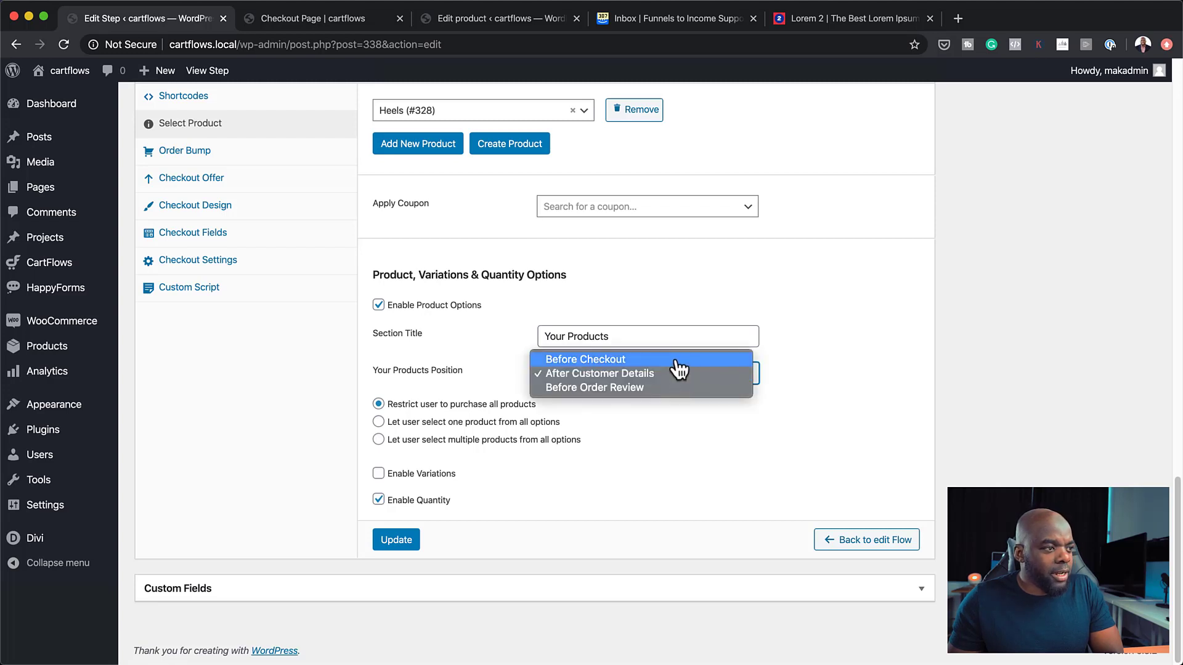
click(674, 391)
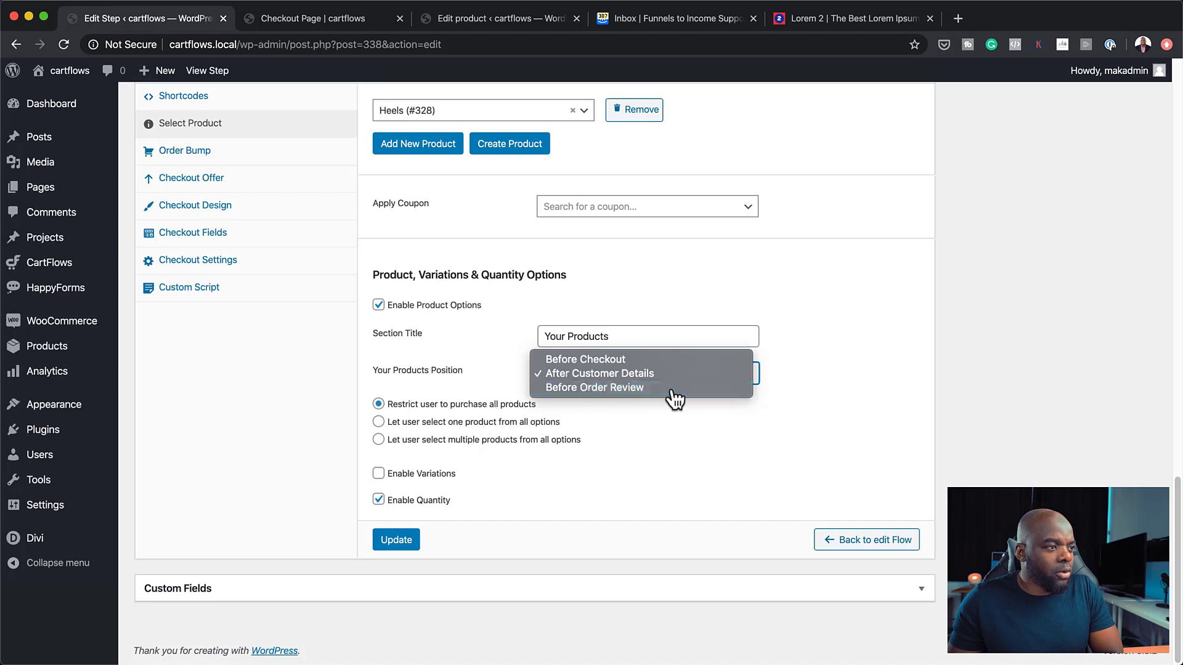
click(401, 543)
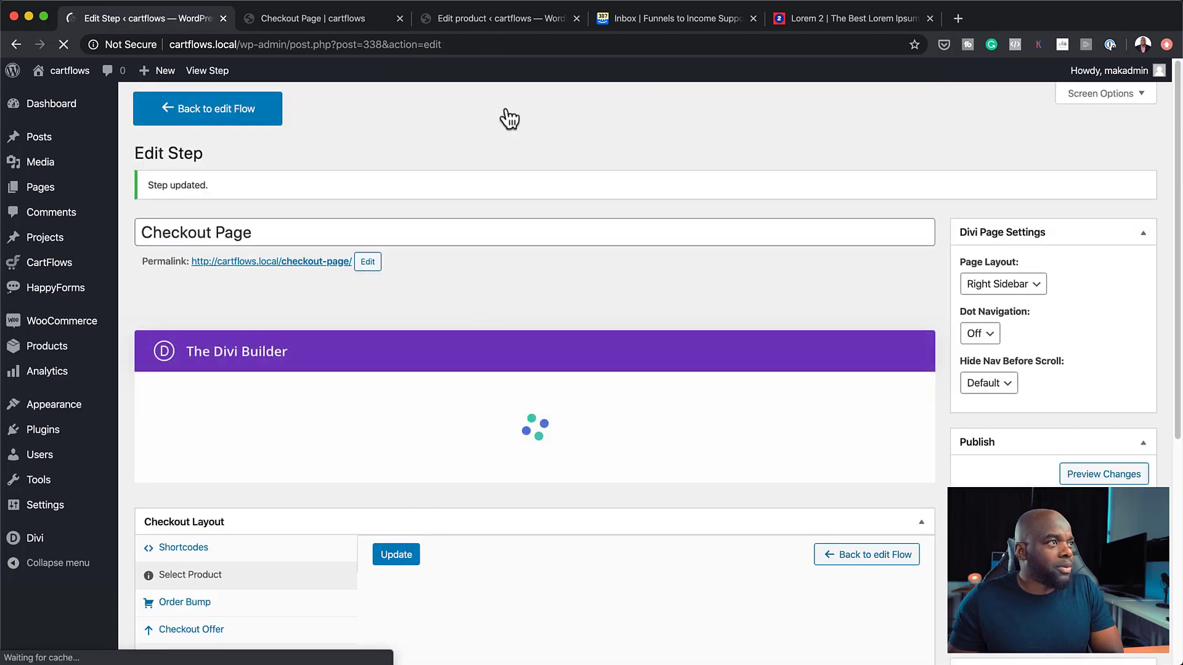
Reload the live checkout page and examine where the Your Products section sits relative to the order summary.
click(478, 28)
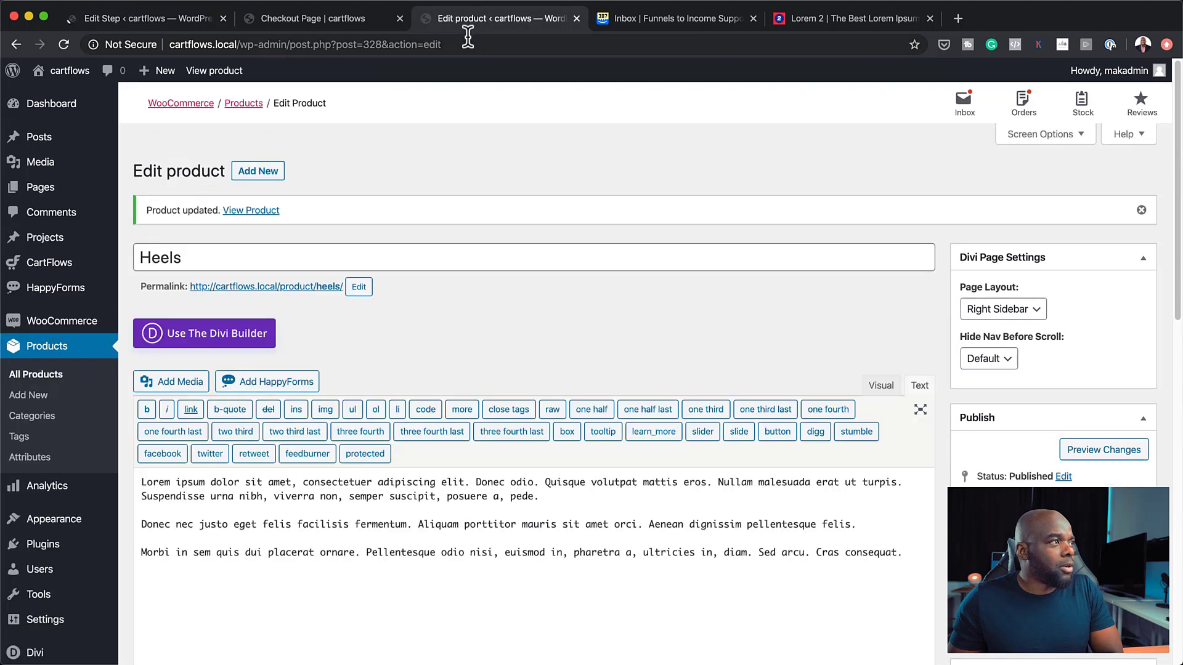
click(369, 23)
click(64, 44)
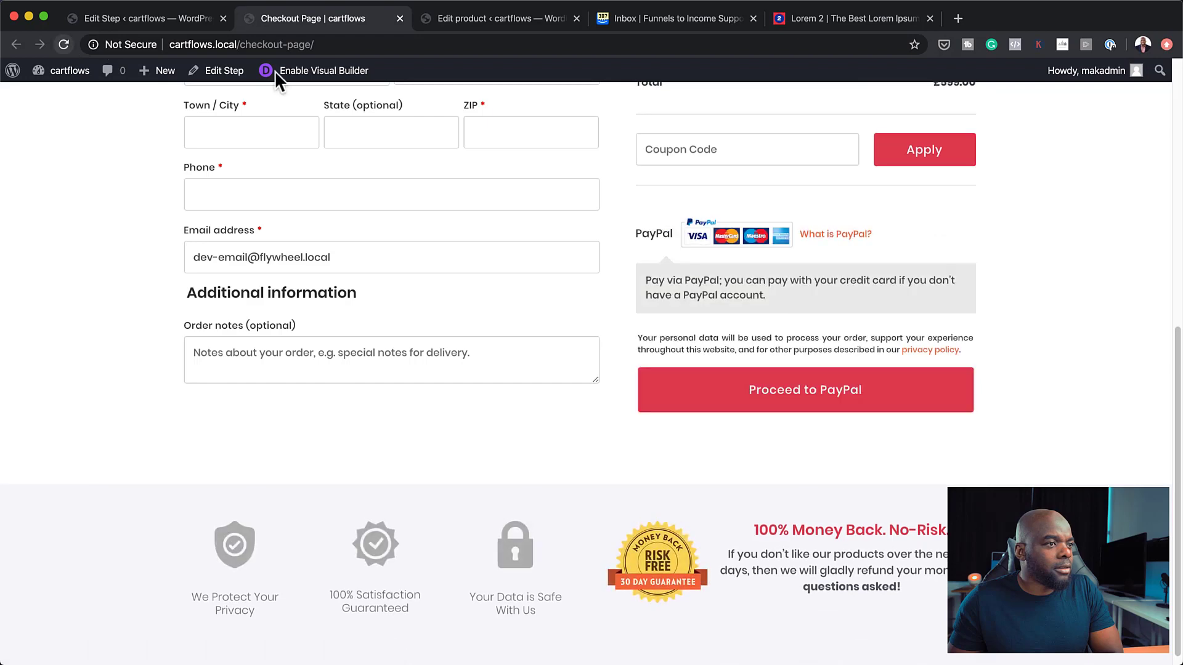
scroll(804, 314, up, 10)
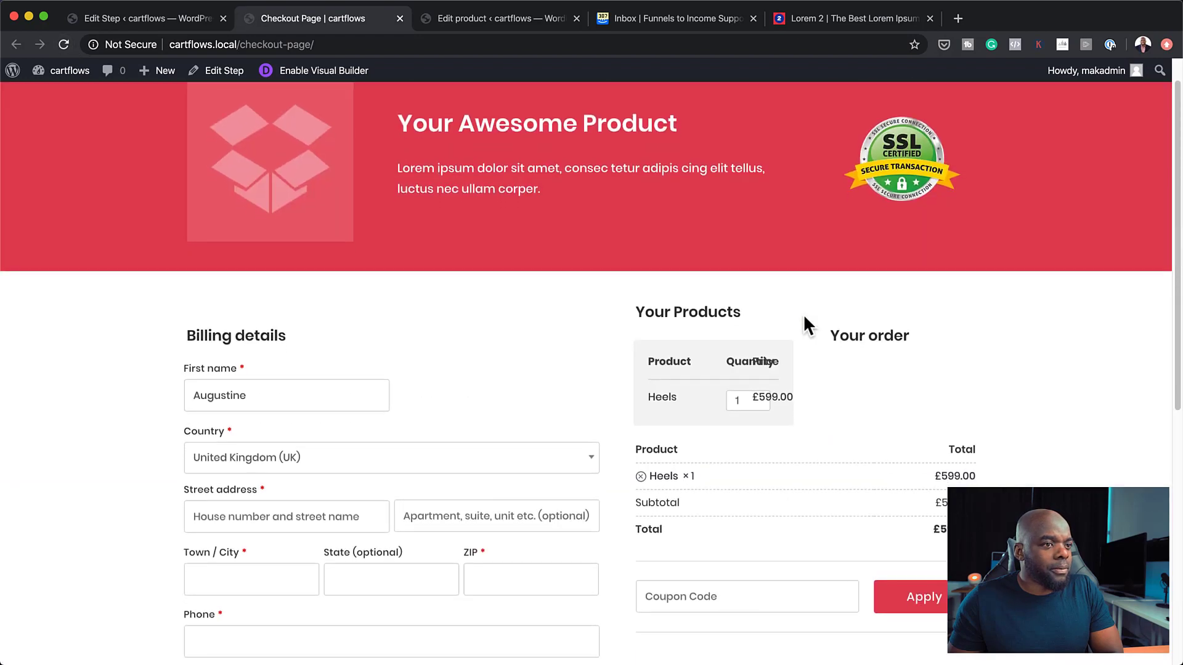
click(64, 44)
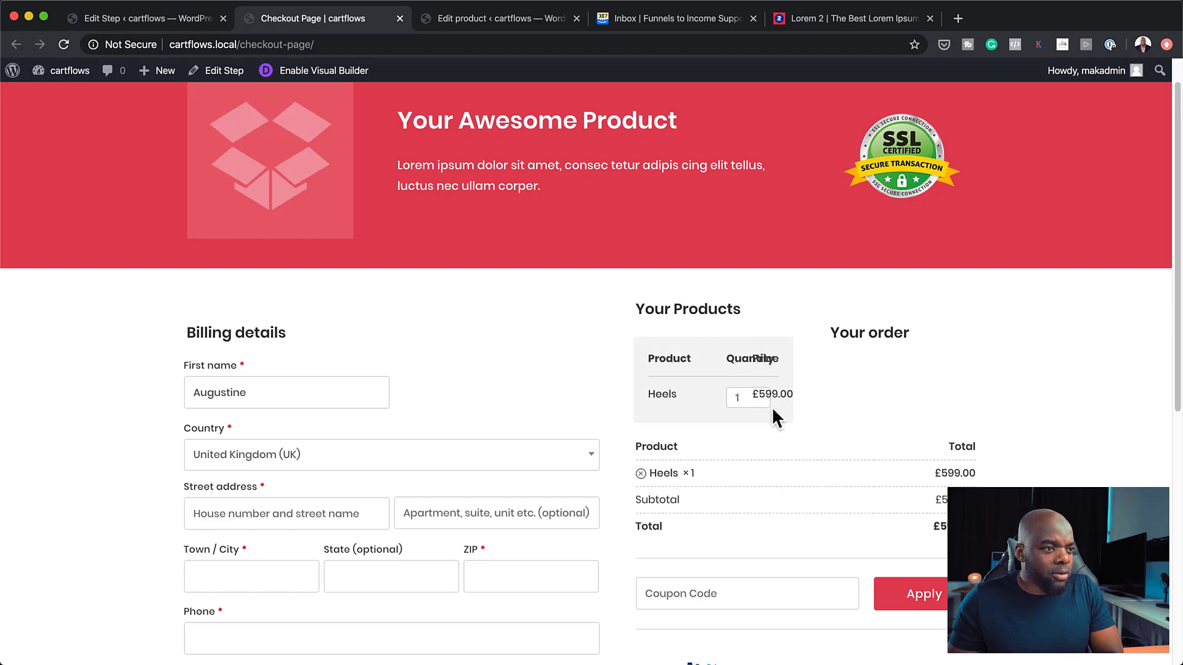
Set the Checkout Skin to One Column in the step's Checkout Design settings and update the step.
click(198, 20)
scroll(701, 478, down, 12)
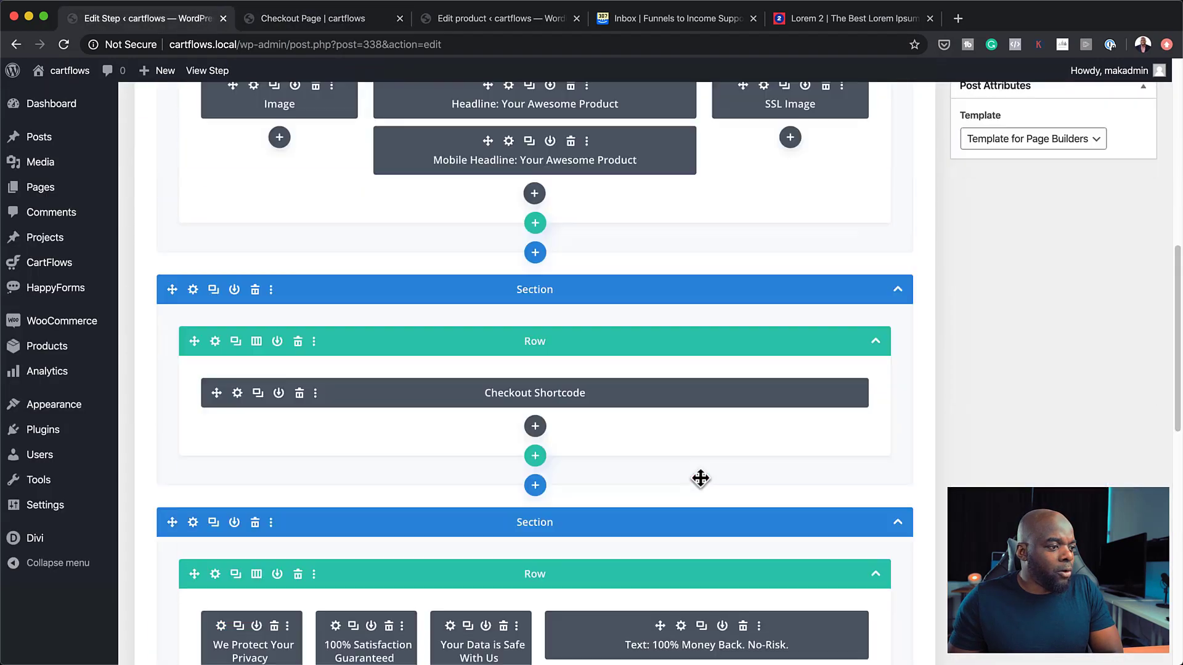
scroll(700, 478, down, 8)
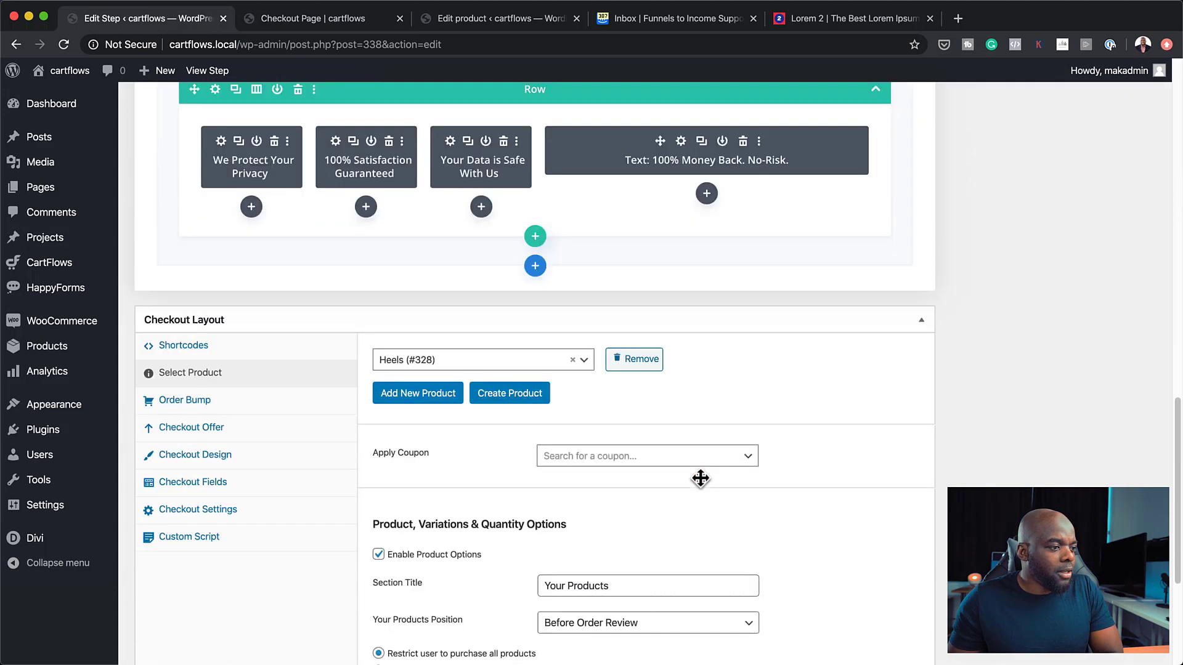
scroll(700, 478, down, 1)
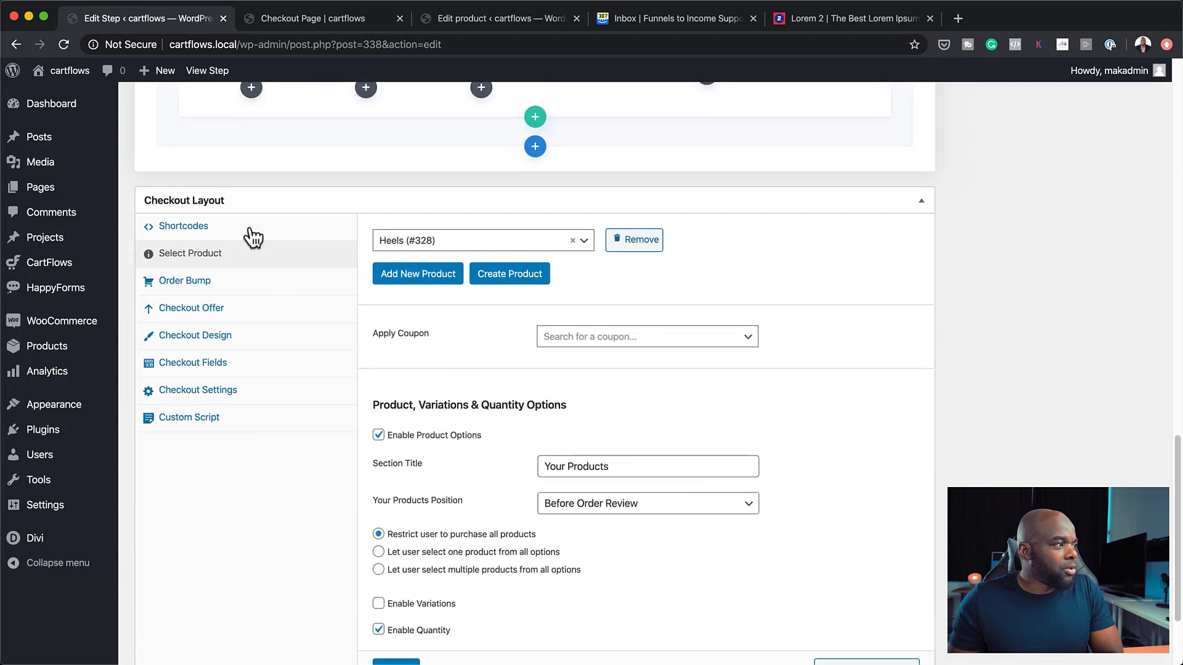
click(250, 282)
click(240, 463)
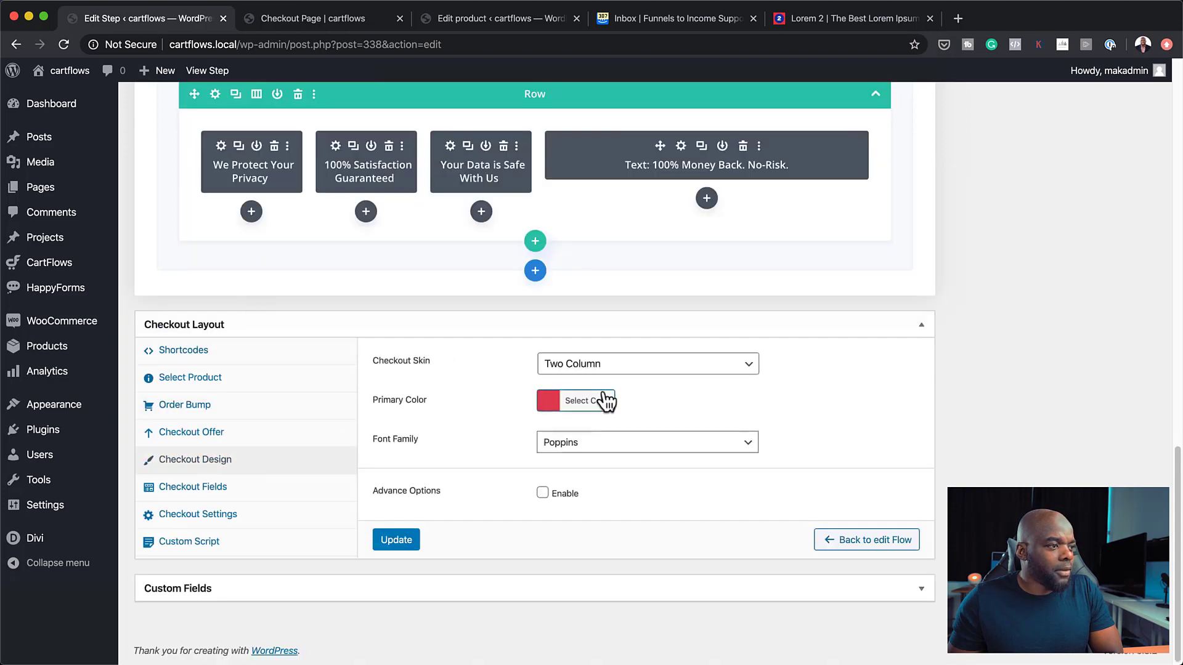
click(642, 365)
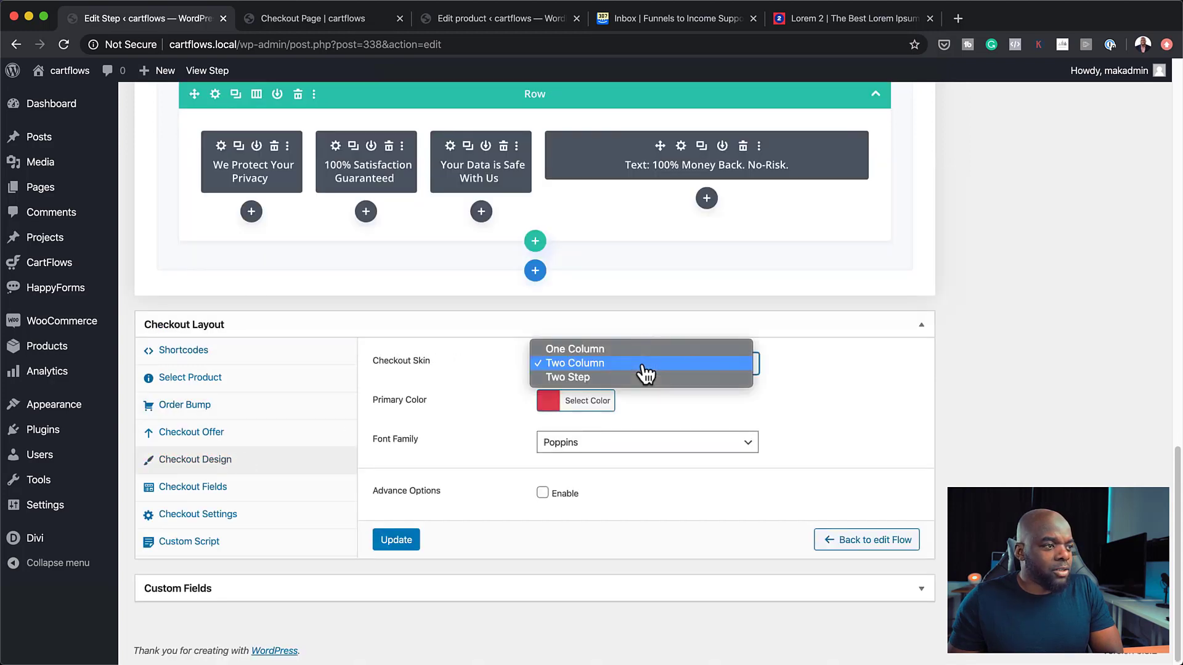
click(647, 350)
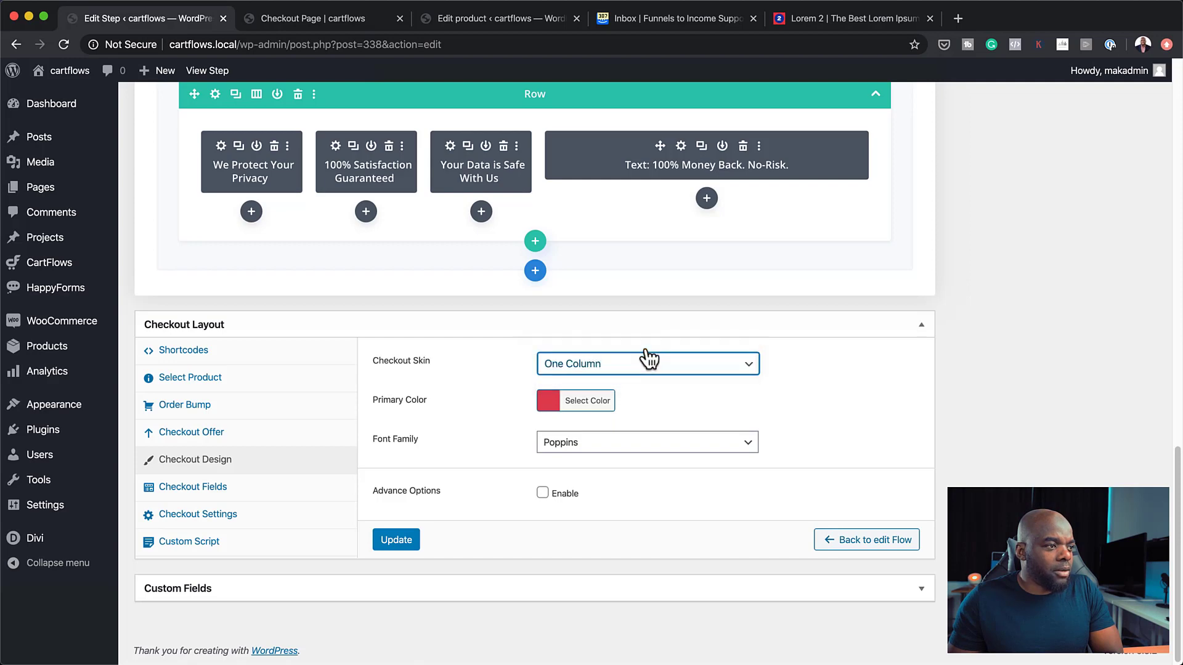
click(397, 544)
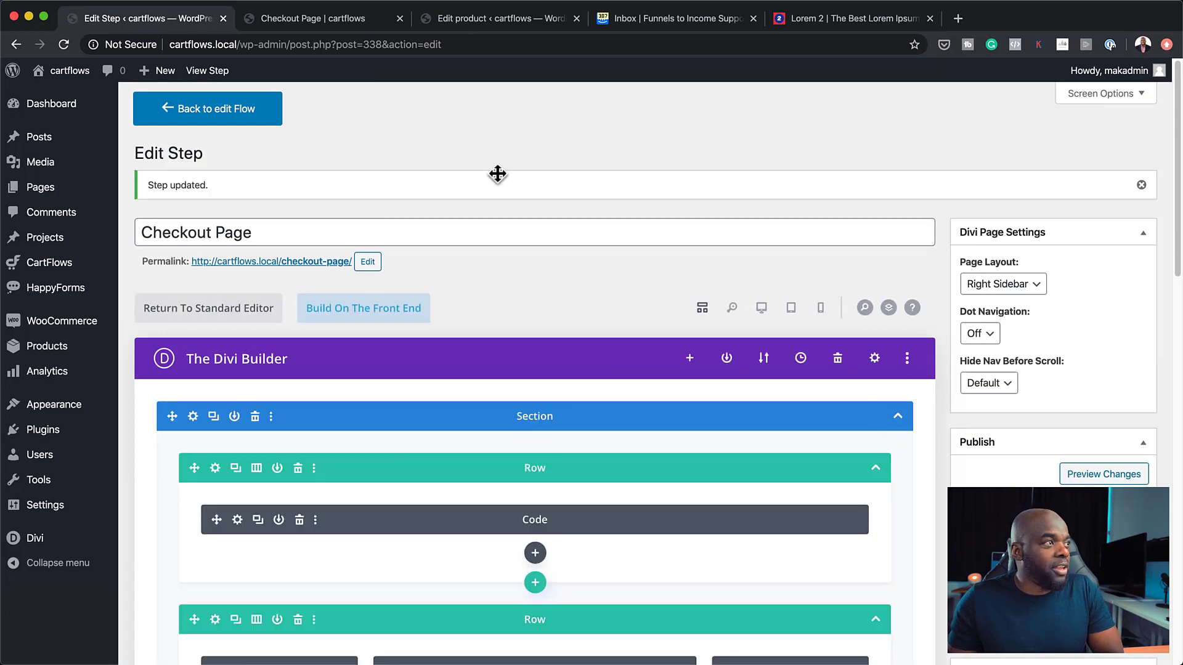
Reload the live checkout page and examine the layout from the billing details down to the product quantity, order and payment sections.
click(323, 22)
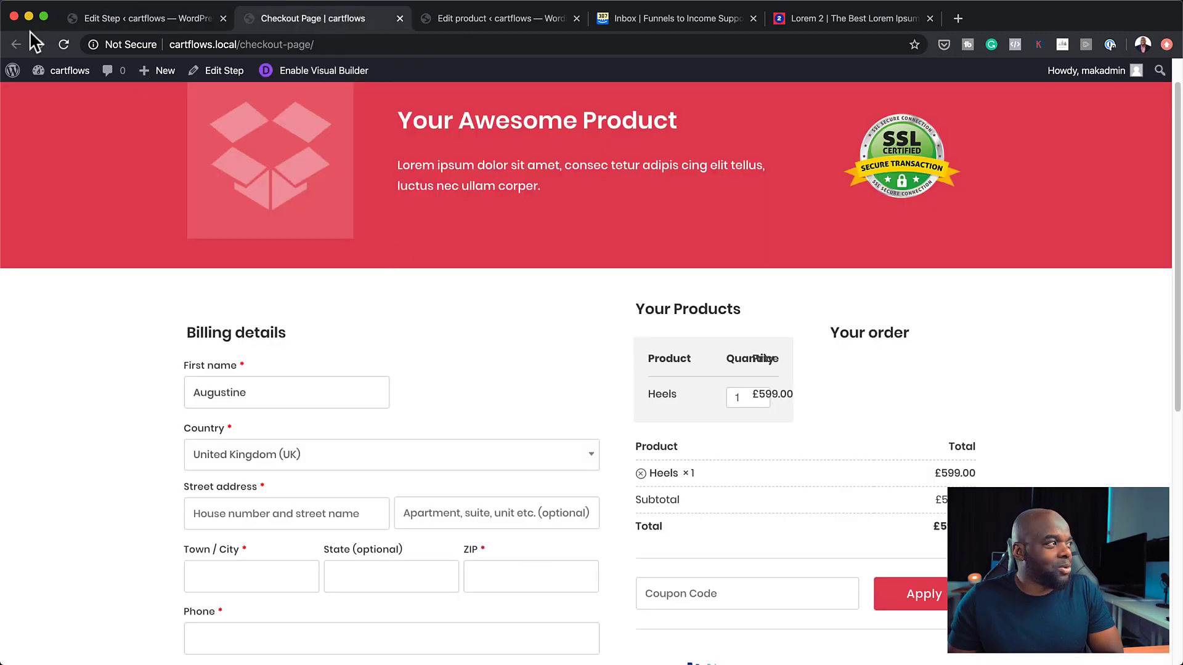
click(63, 44)
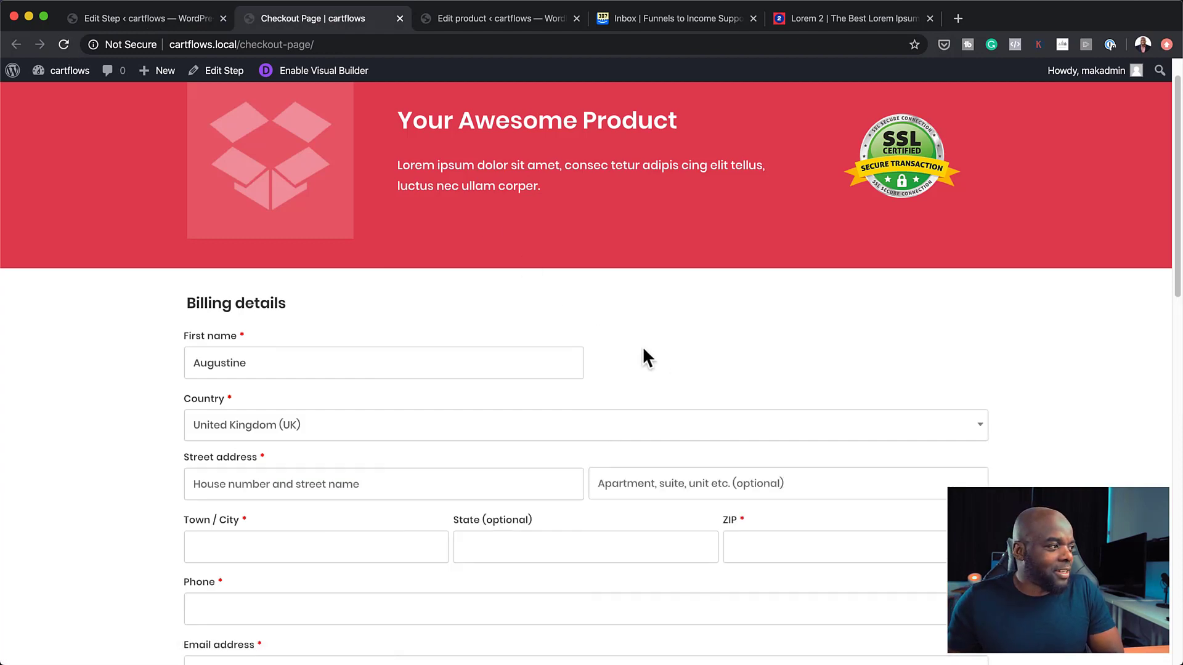
scroll(656, 357, down, 1)
scroll(655, 357, up, 3)
scroll(366, 361, down, 1)
scroll(367, 365, down, 8)
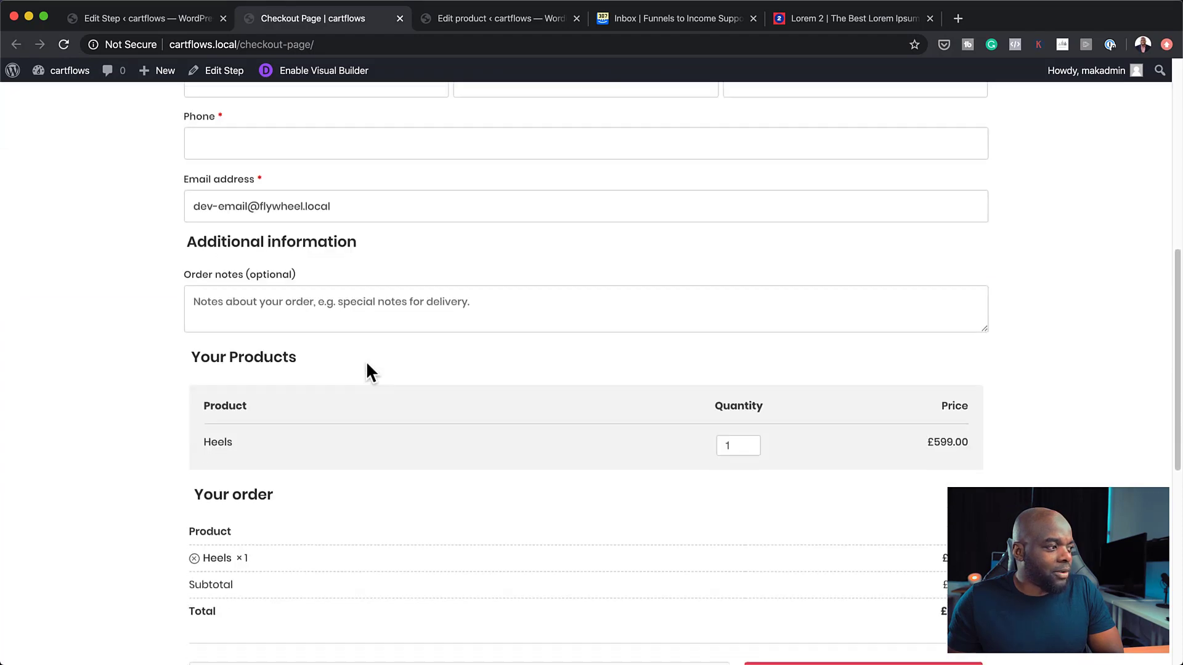
scroll(360, 365, down, 2)
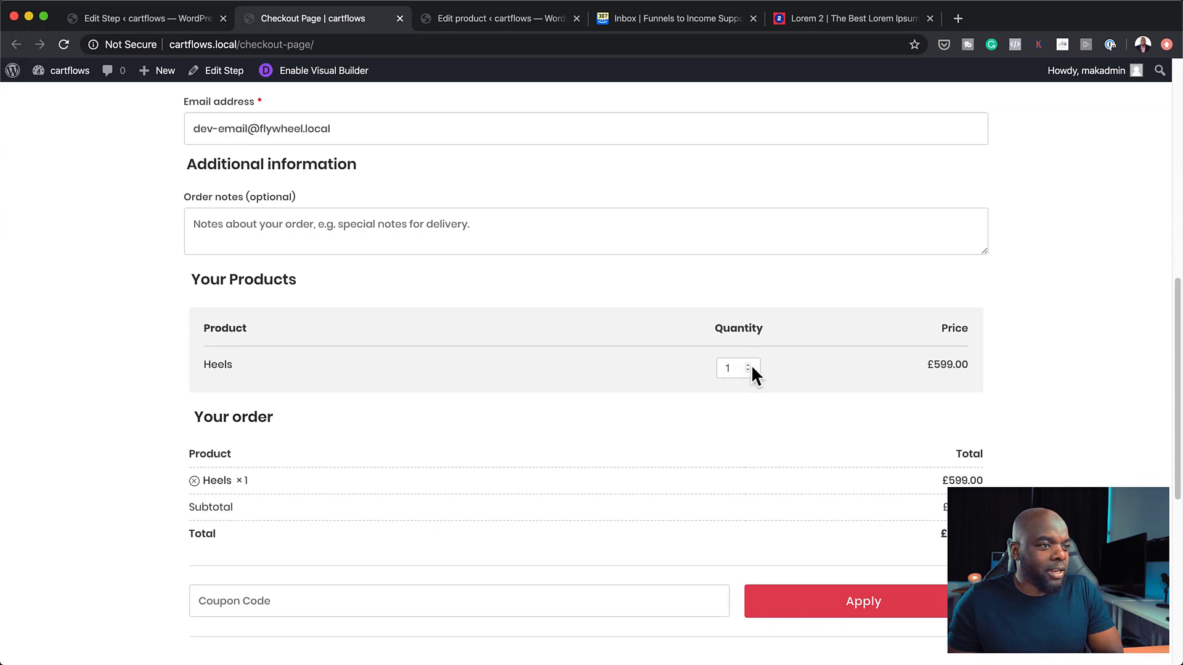
scroll(652, 422, down, 3)
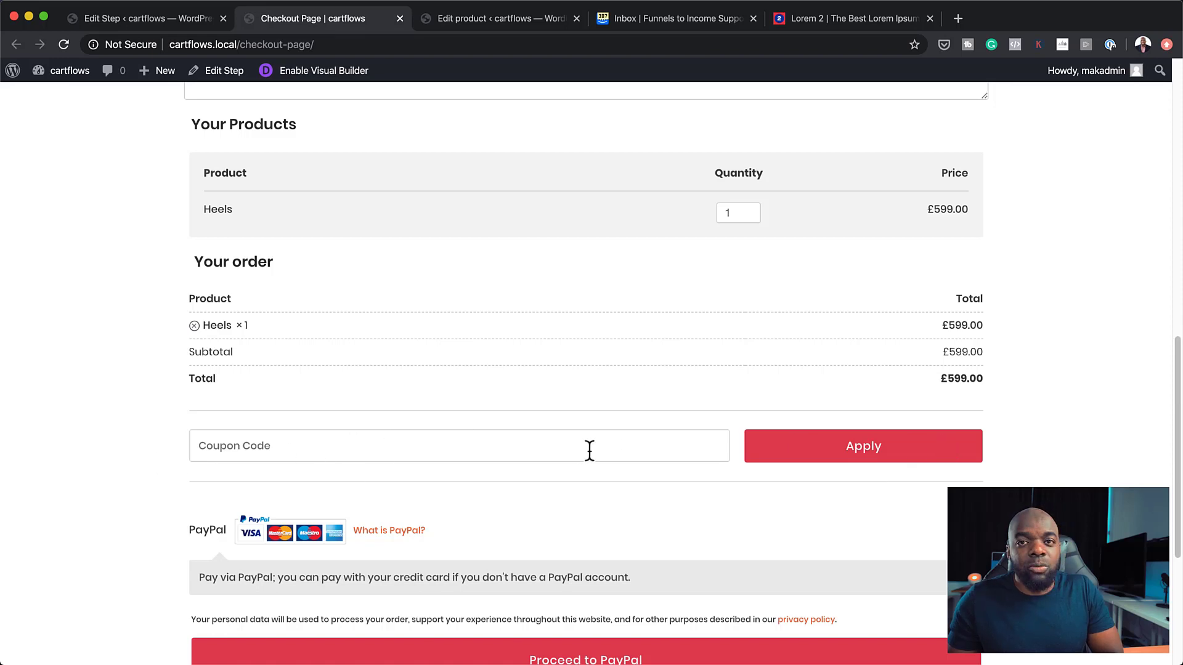
Disable the Coupon Field and the Additional Field in the step's Checkout Fields settings and update the step.
click(201, 33)
scroll(455, 419, down, 5)
scroll(454, 419, down, 10)
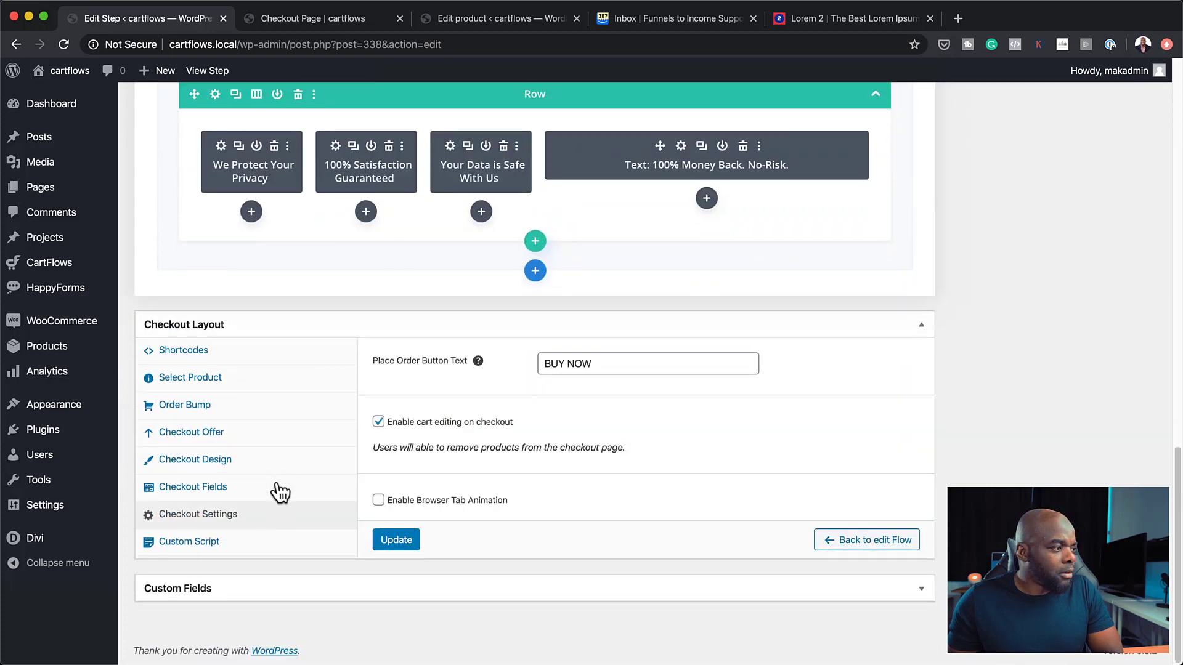
click(278, 491)
scroll(280, 497, down, 1)
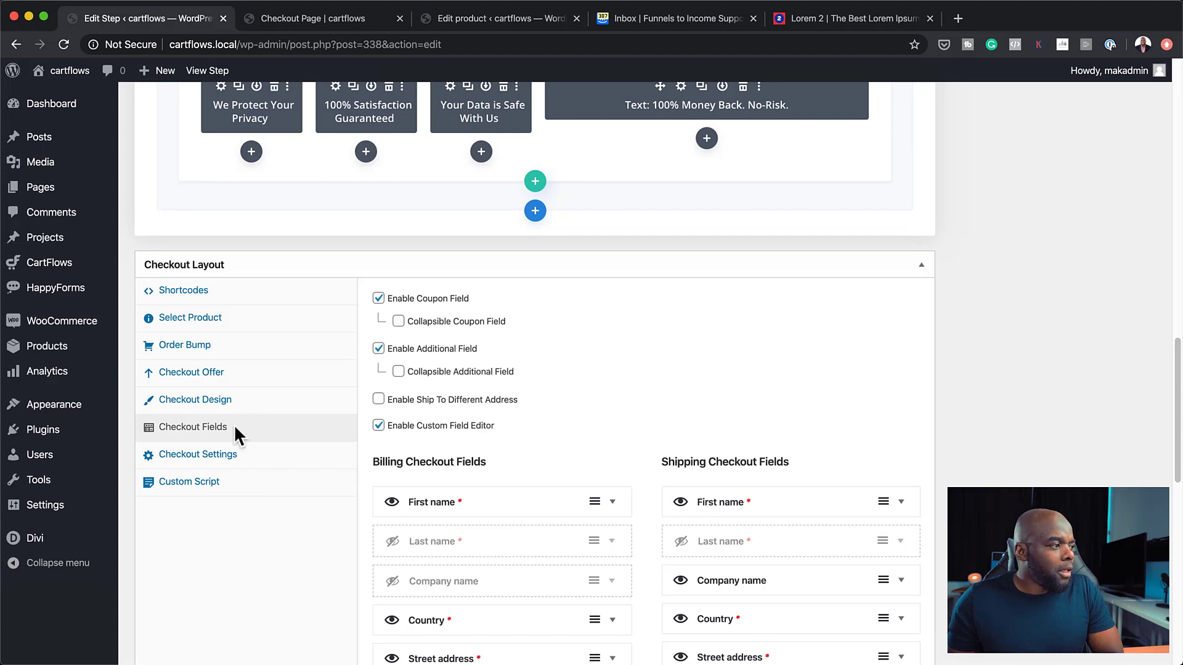
click(378, 299)
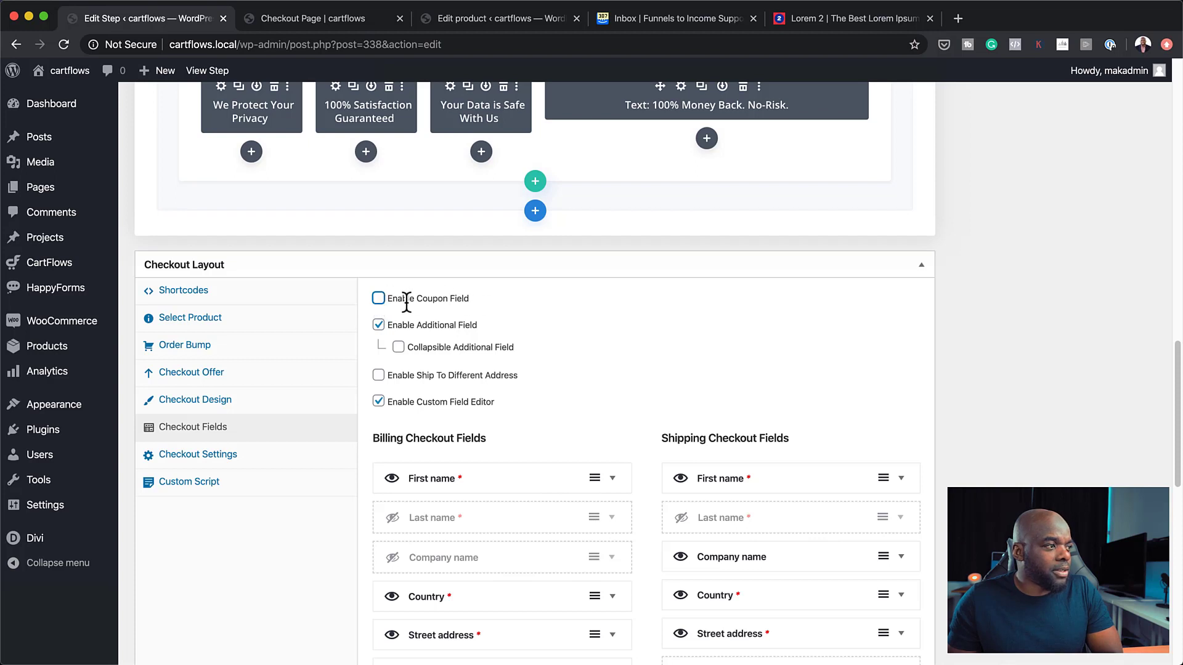
click(379, 327)
scroll(582, 432, down, 5)
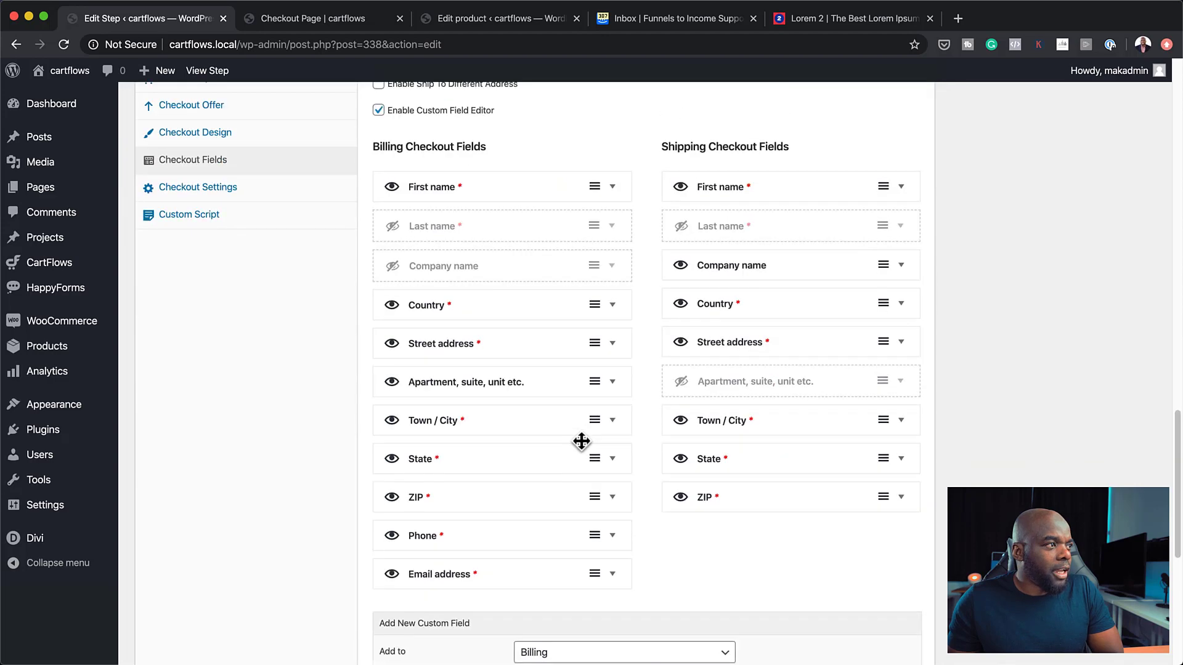
scroll(582, 442, up, 2)
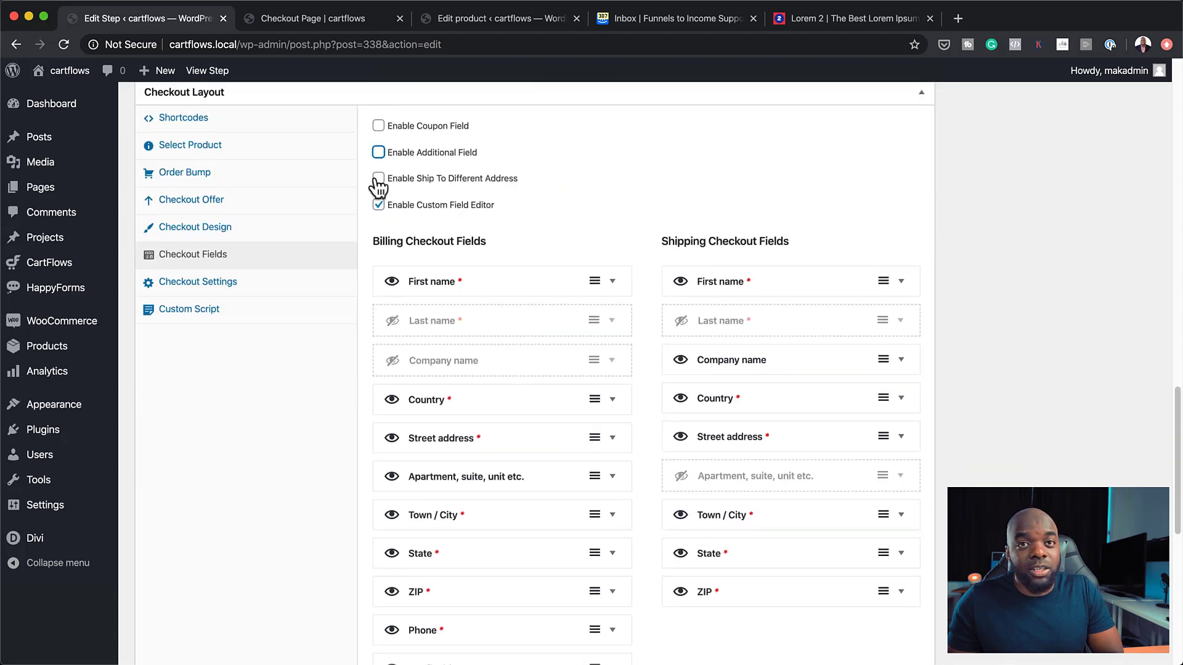
scroll(633, 464, down, 10)
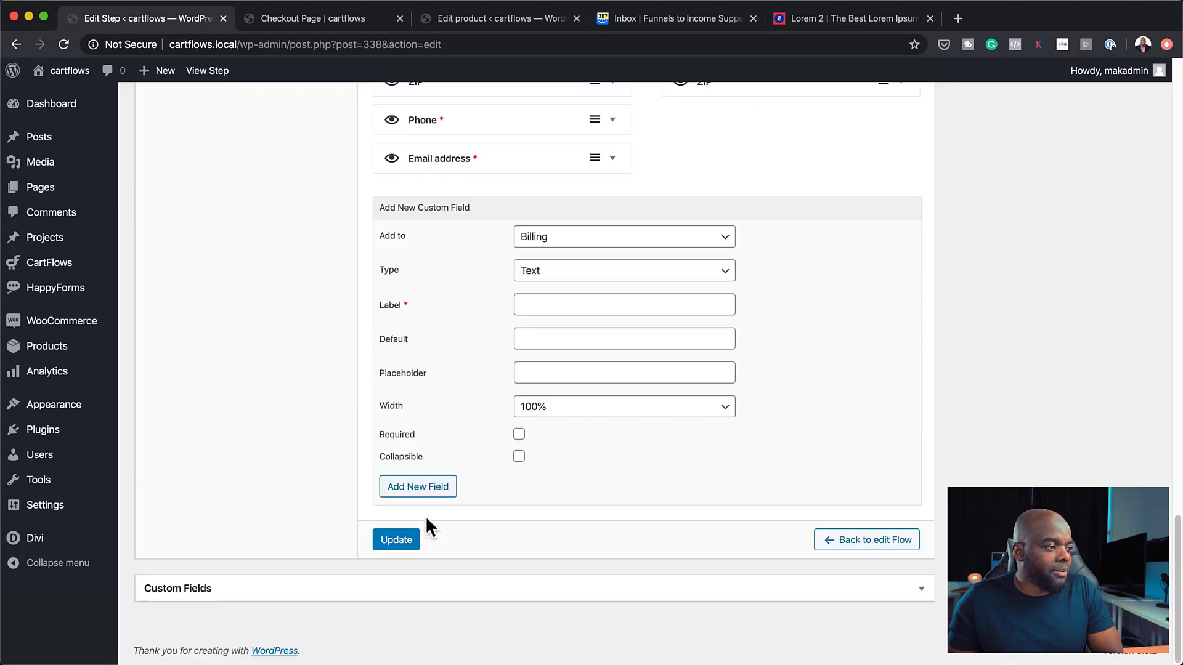
click(395, 540)
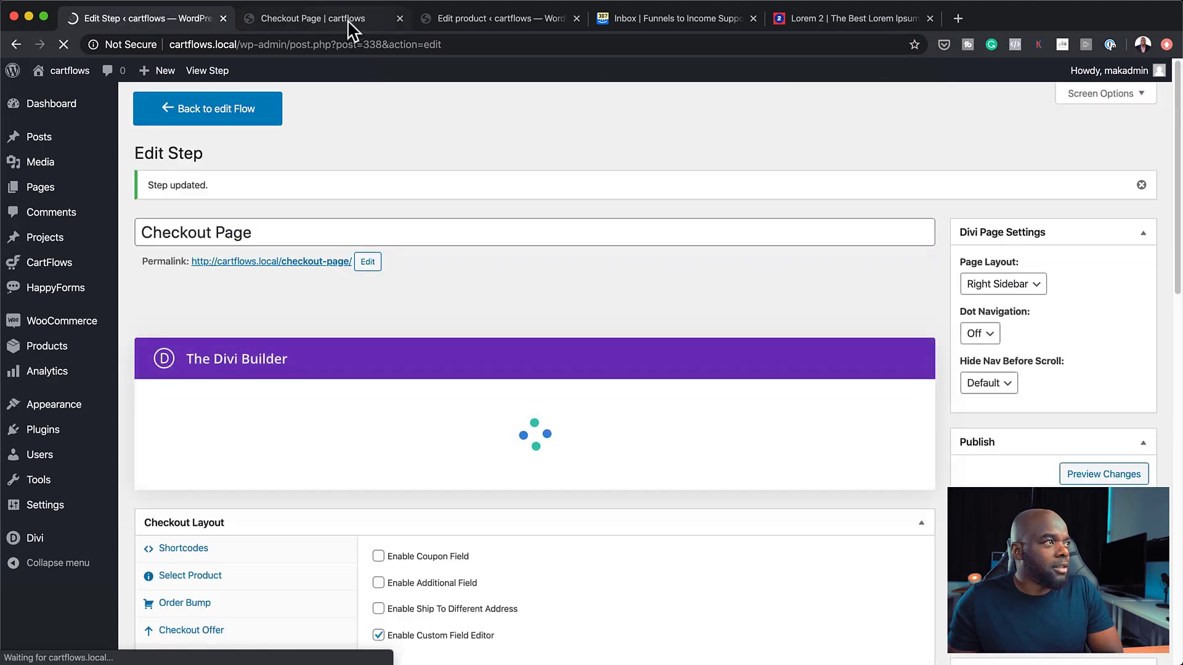
Reload the live checkout page to check its coupon and order notes areas.
click(349, 26)
click(65, 44)
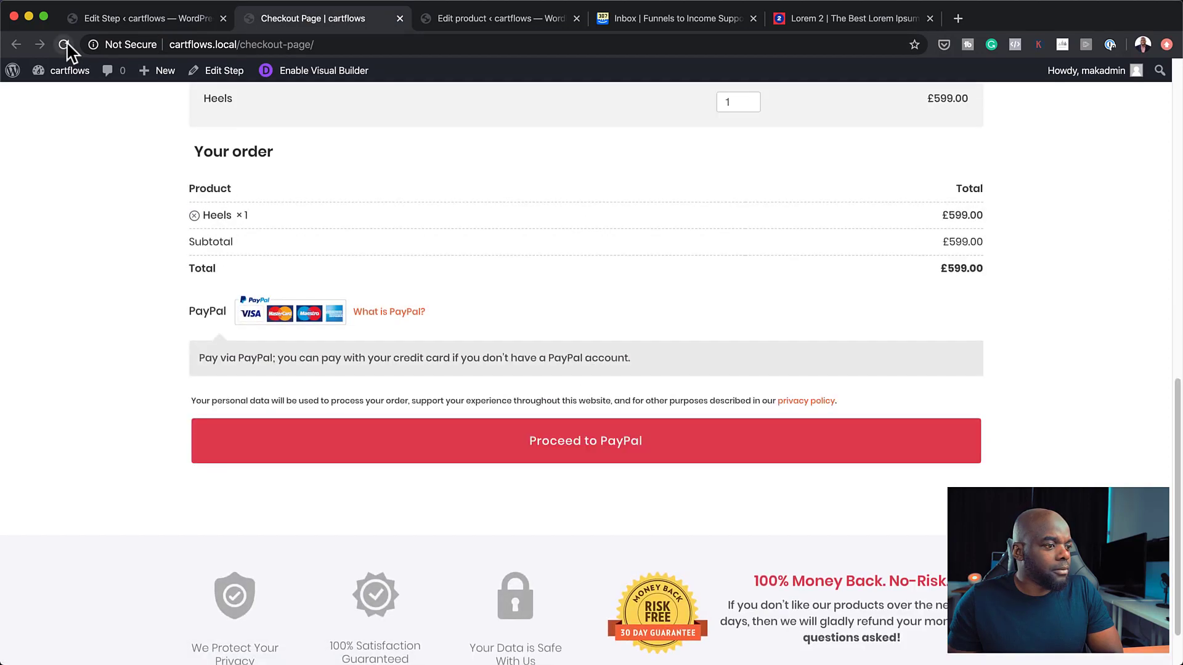
Examine the whole live checkout page, from the header and billing details down to the order, payment and guarantee sections.
scroll(191, 249, up, 5)
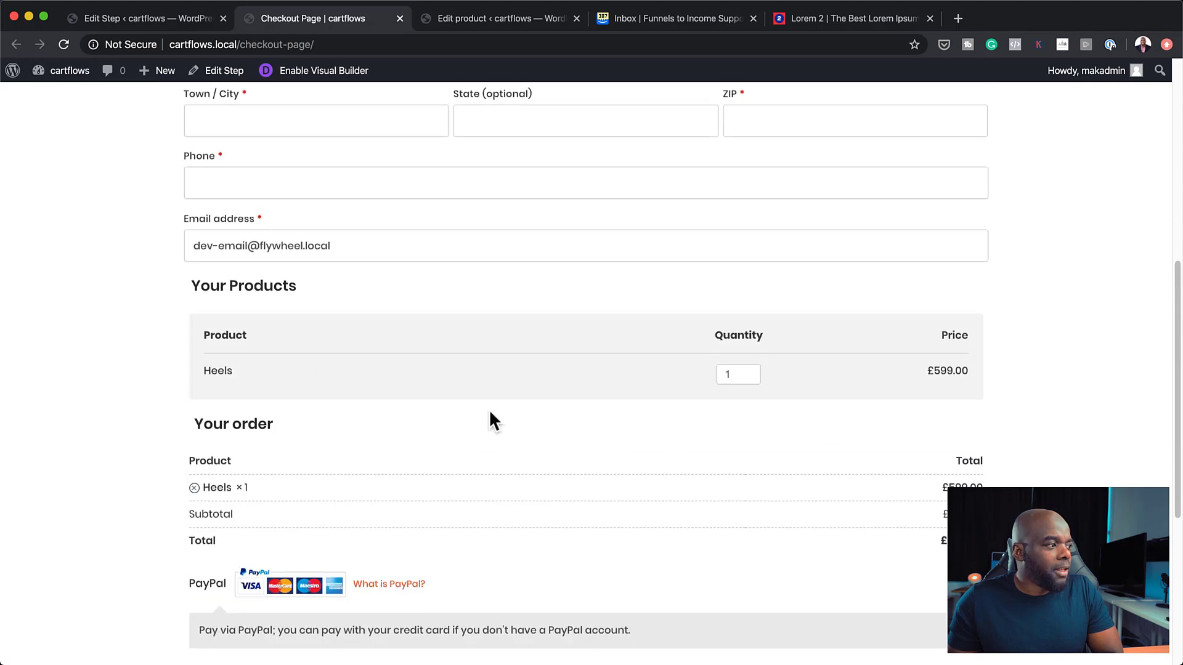
scroll(369, 323, up, 9)
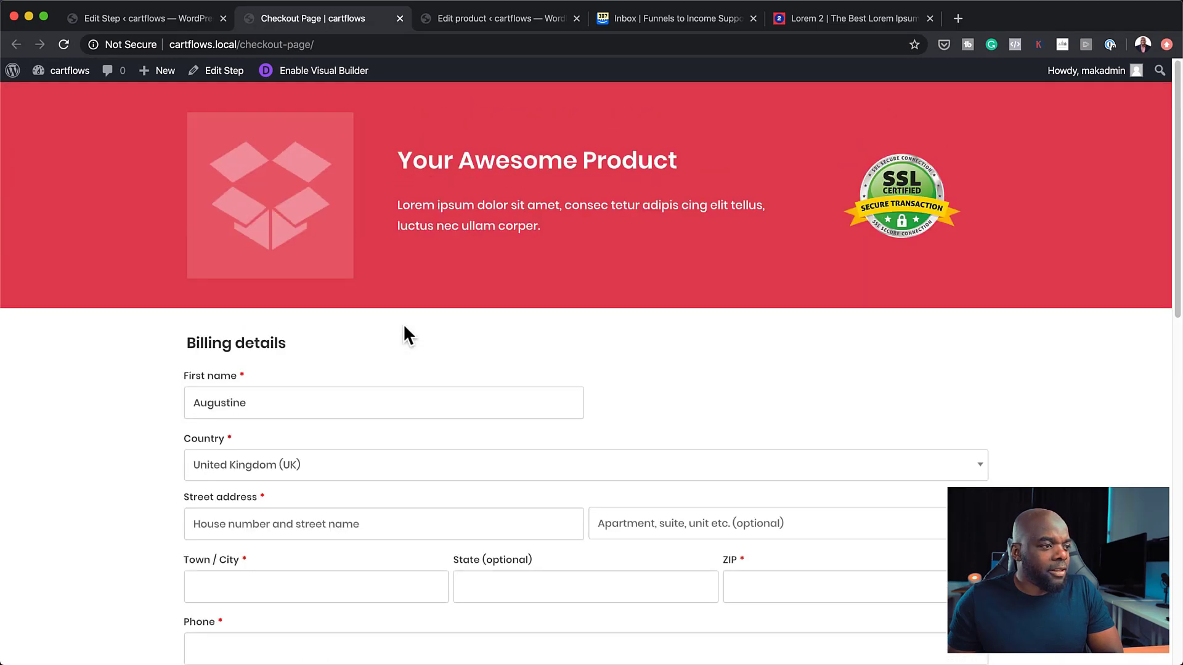
scroll(404, 327, down, 5)
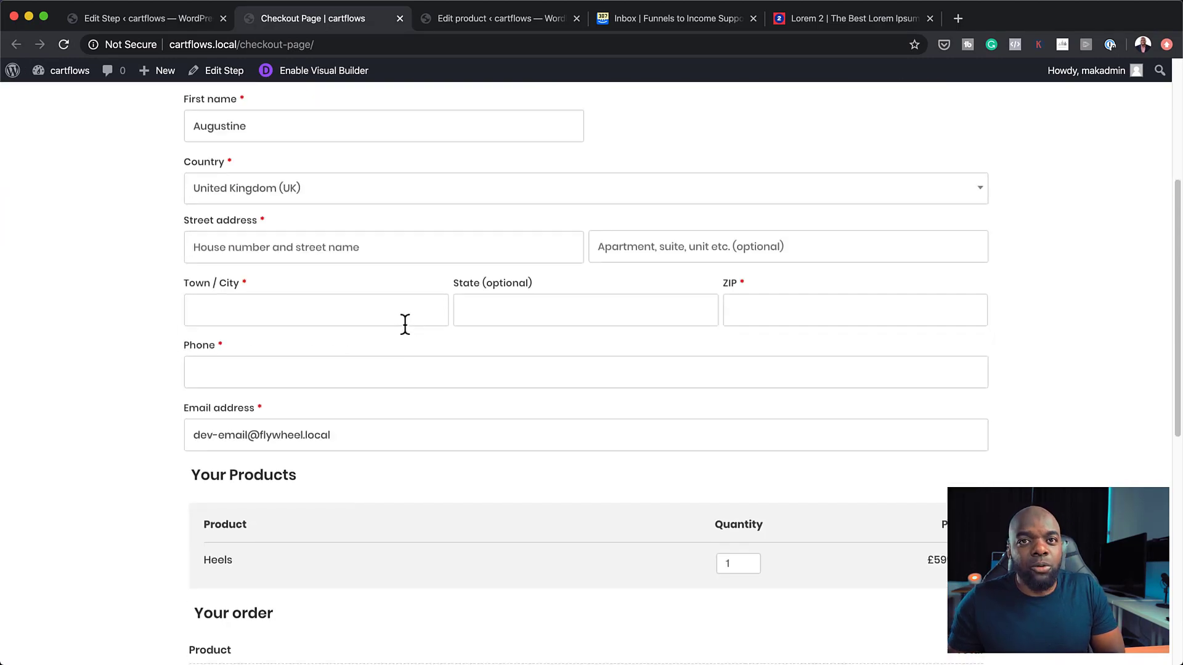
scroll(406, 325, down, 6)
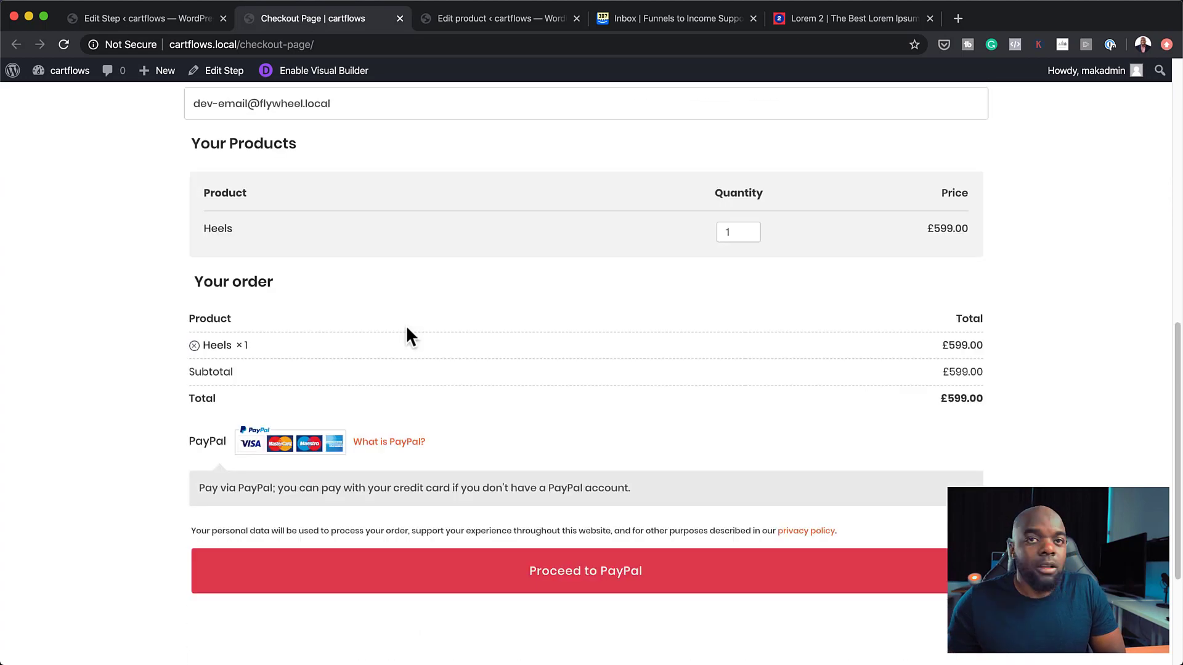
scroll(408, 335, down, 3)
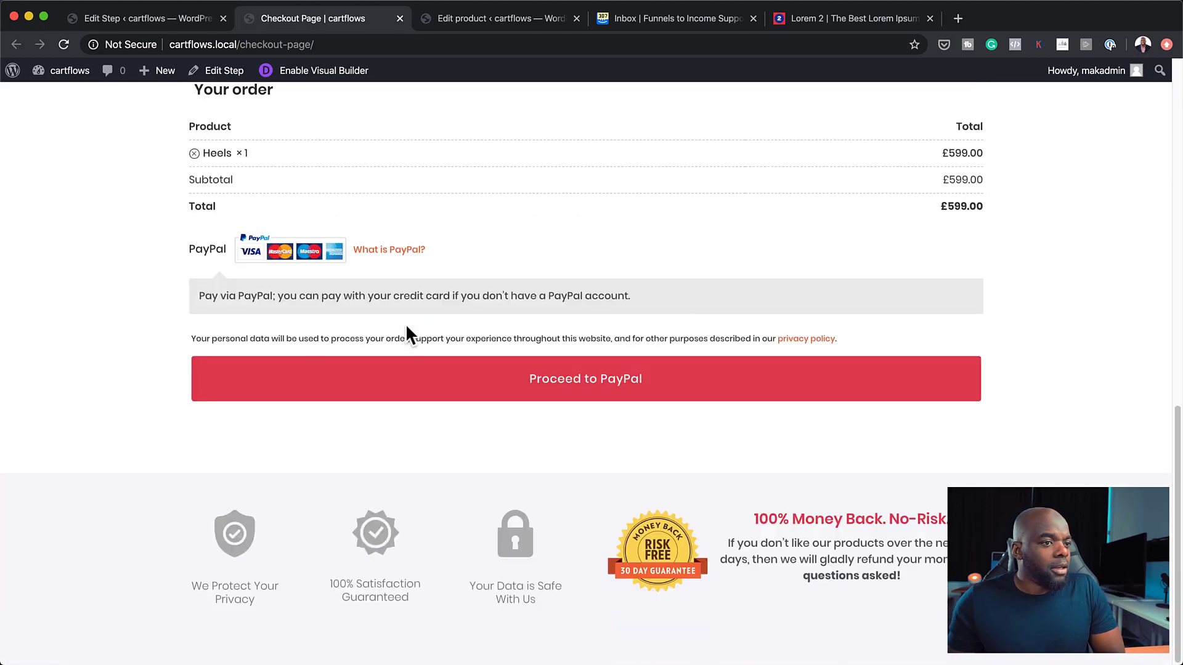
scroll(602, 336, up, 14)
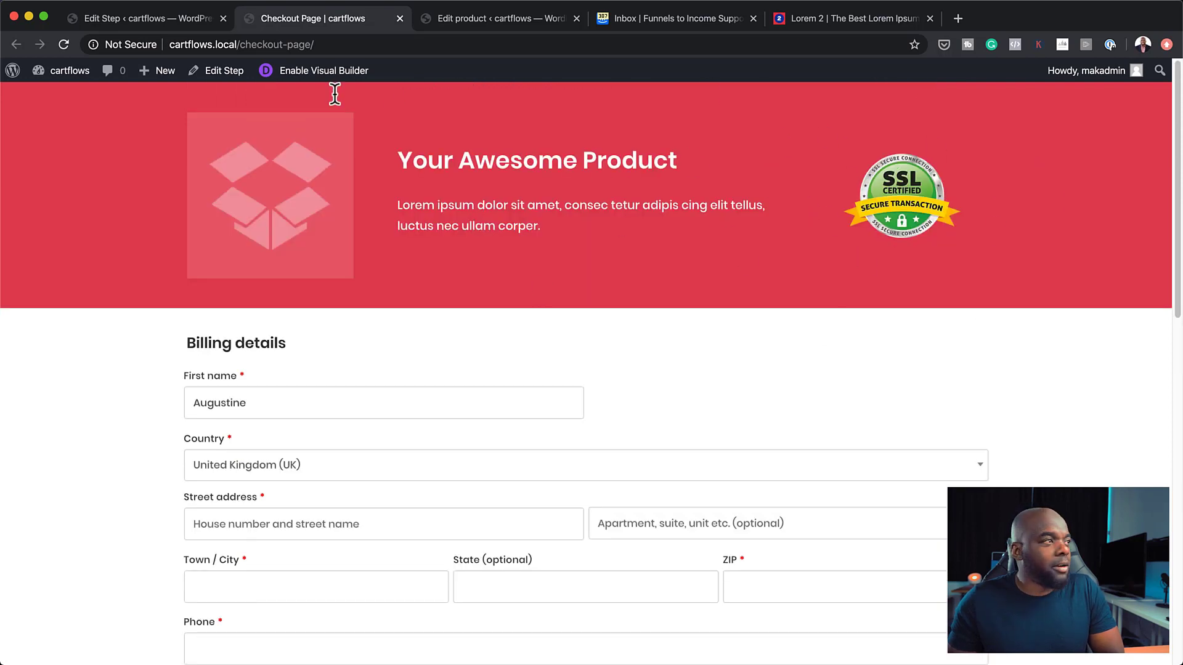
Enable the Visual Builder on the checkout page and set the header section's background colour to #40376b.
click(329, 71)
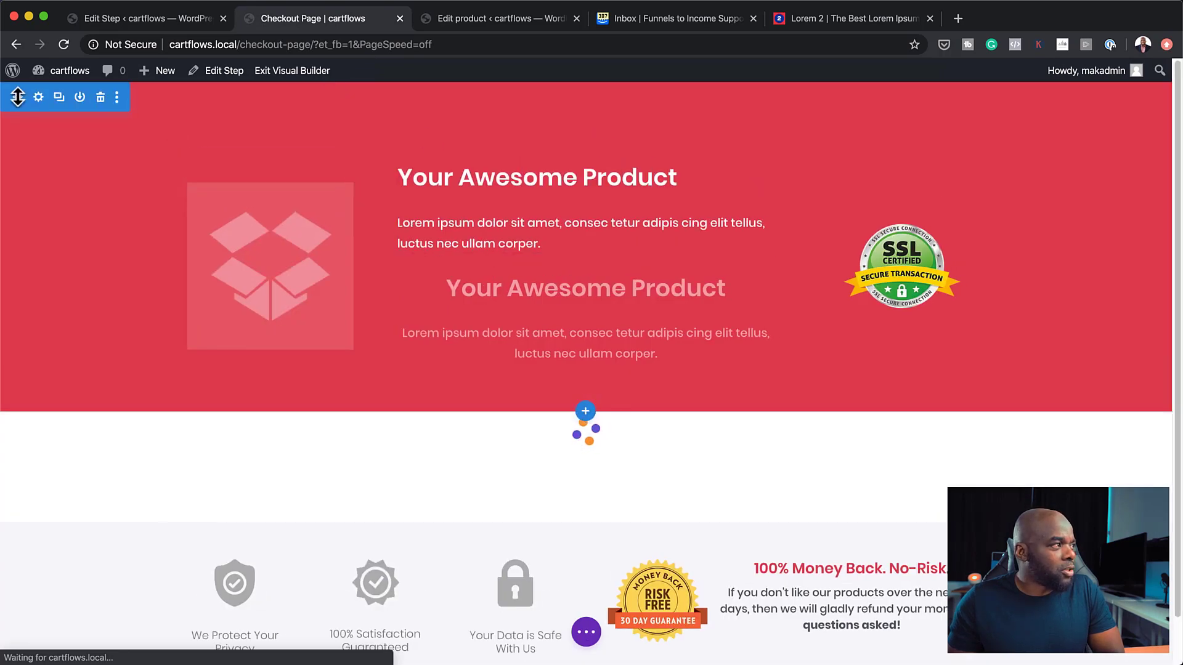
click(38, 97)
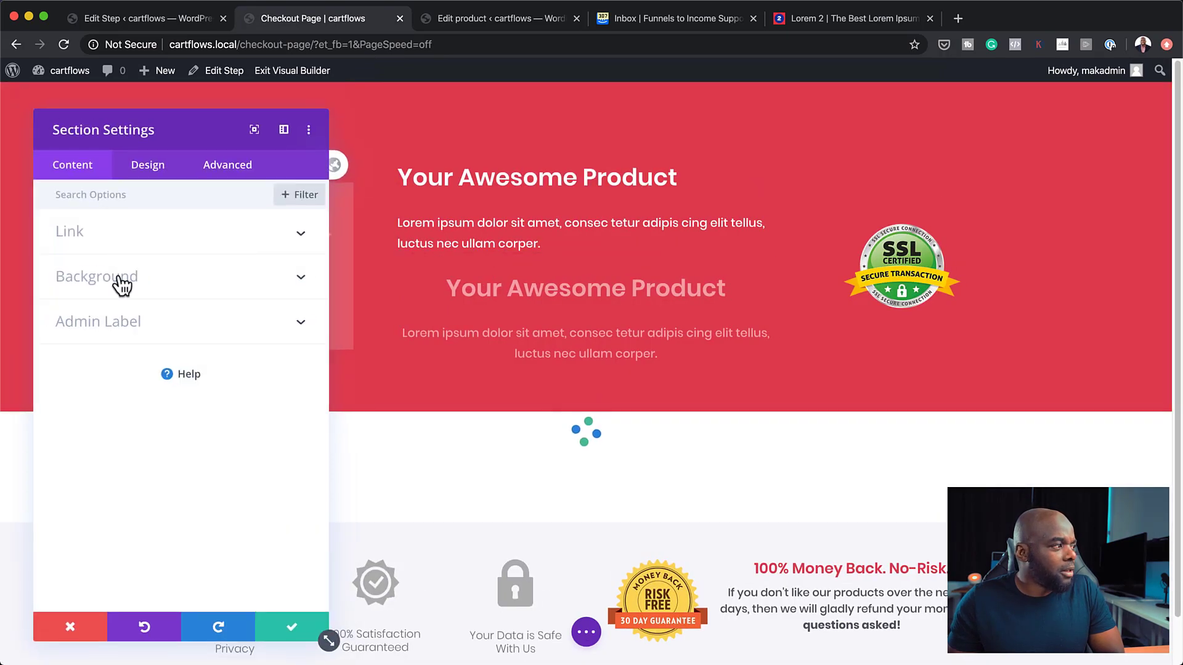
click(123, 284)
click(127, 451)
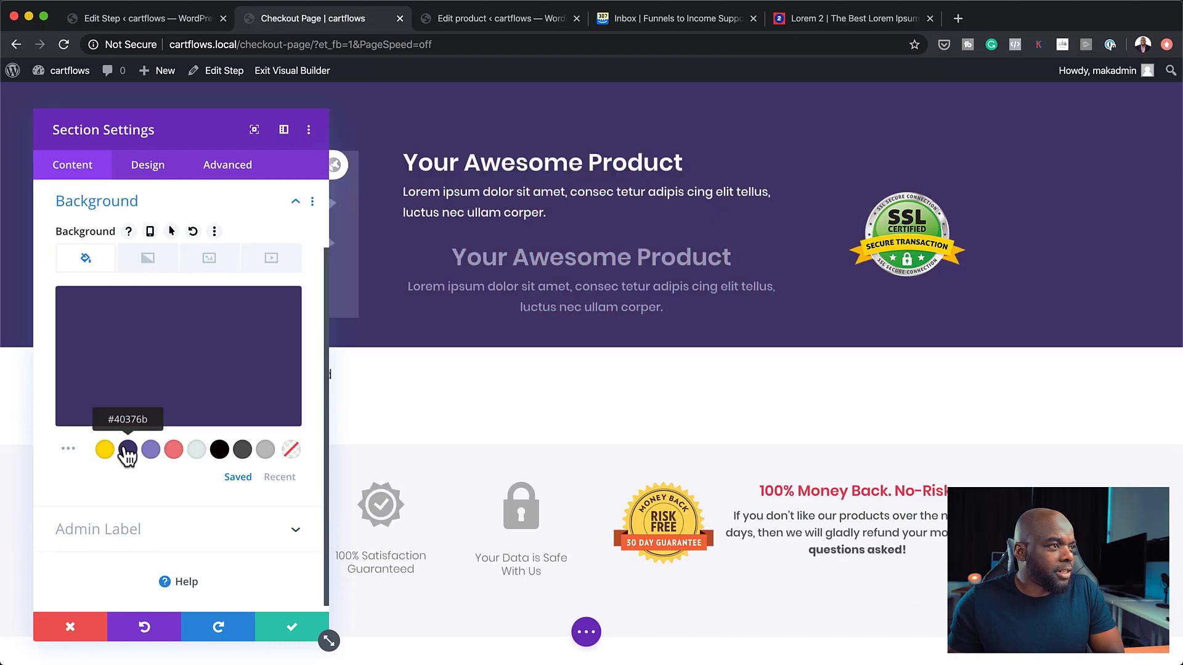
click(293, 629)
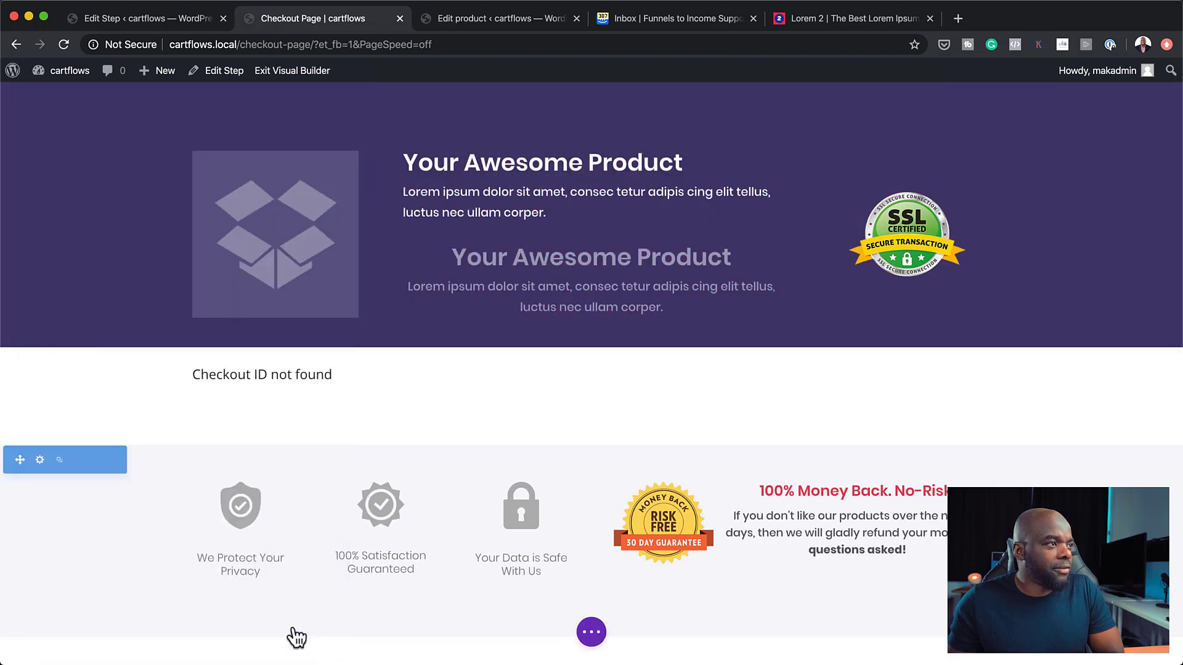
Replace the header text module's heading with "Amazing Heels" and save the module.
mouse_move(623, 172)
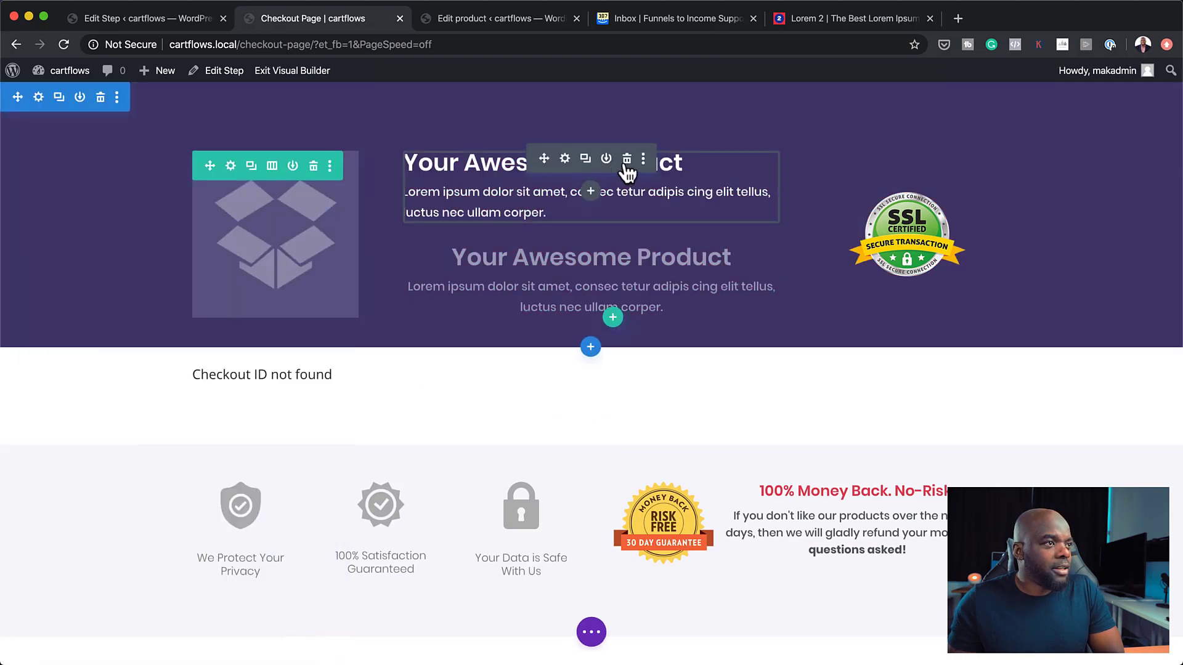
click(566, 160)
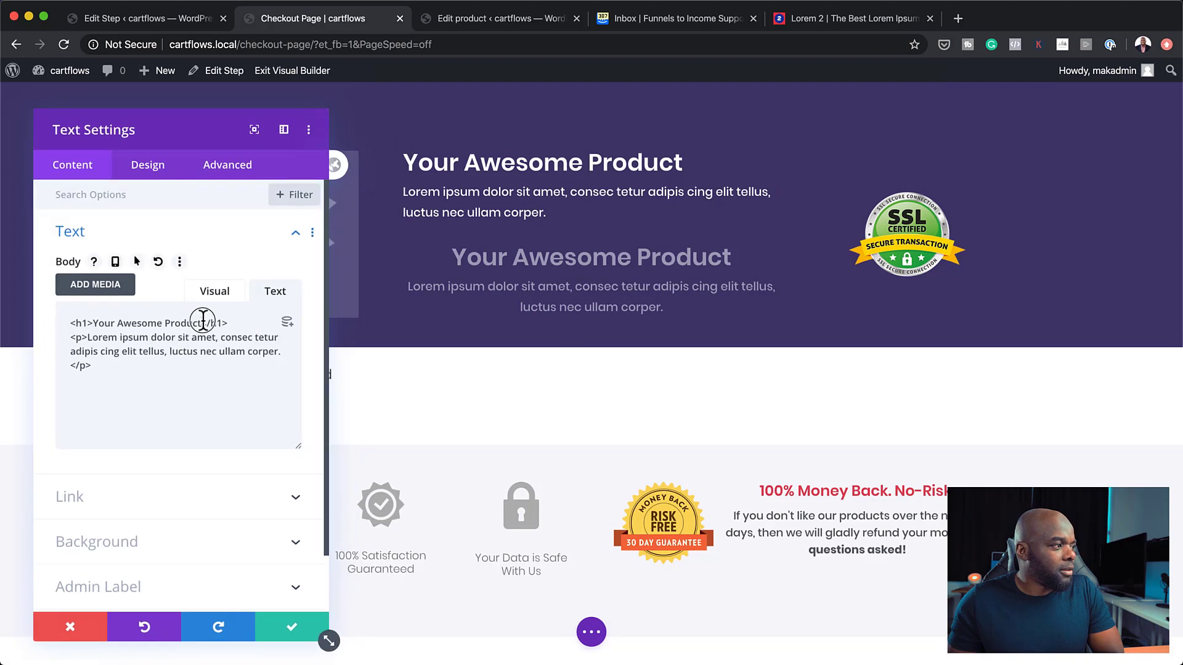
drag(202, 323, 93, 322)
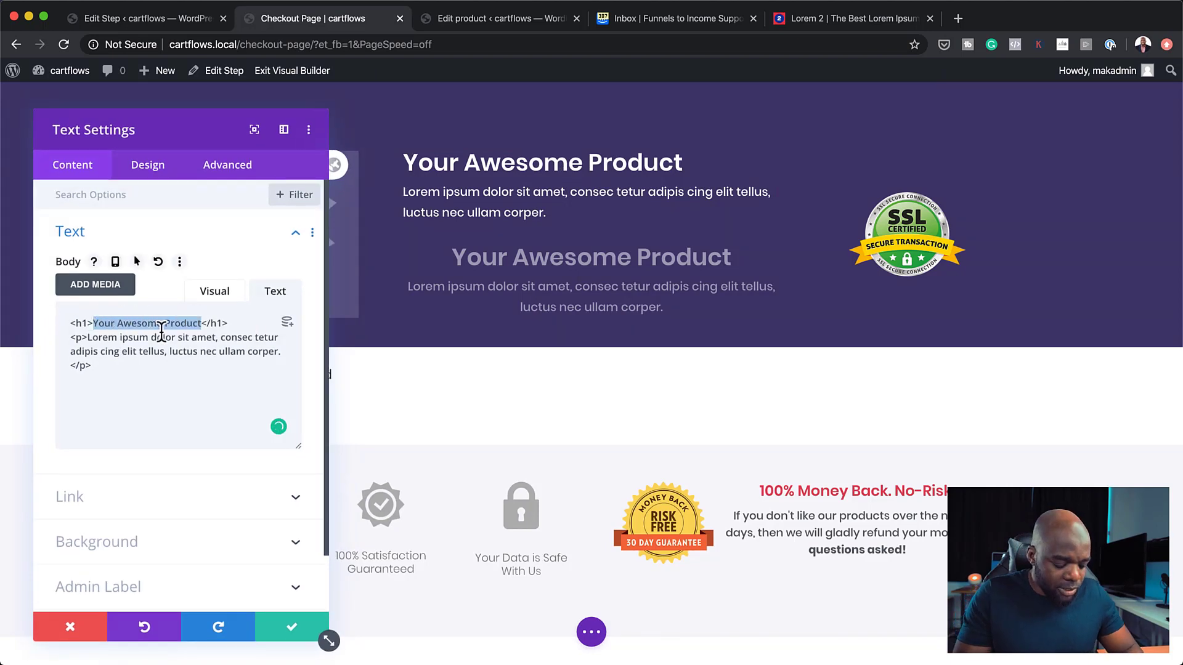
text(Amazing Heels)
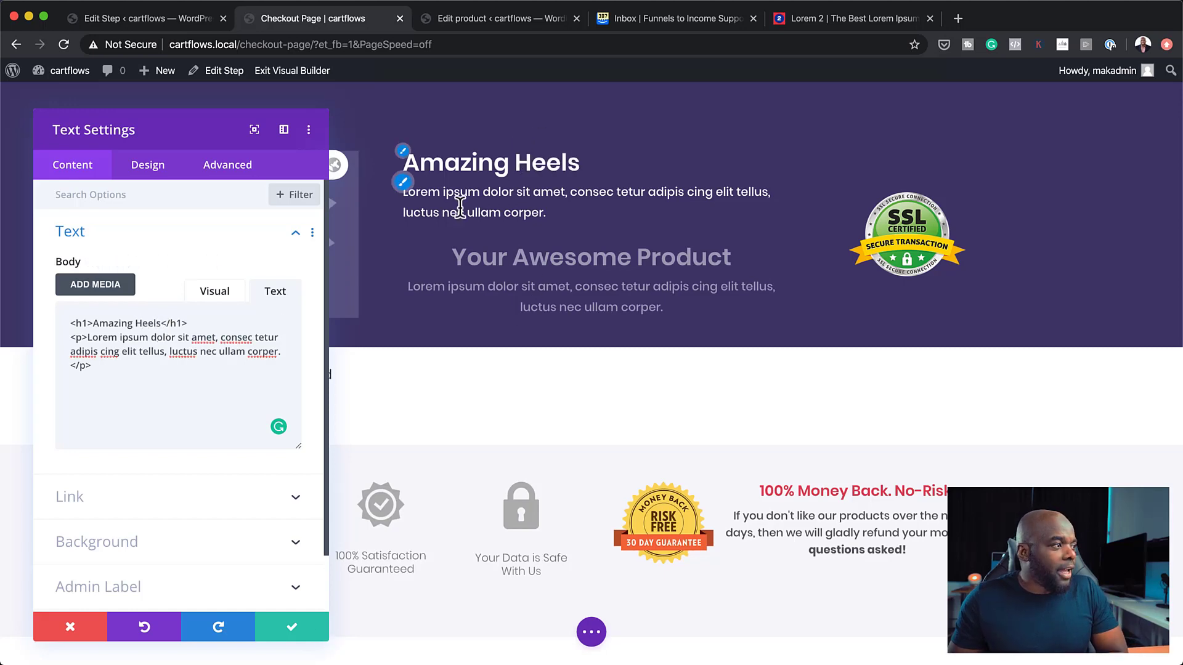
click(295, 629)
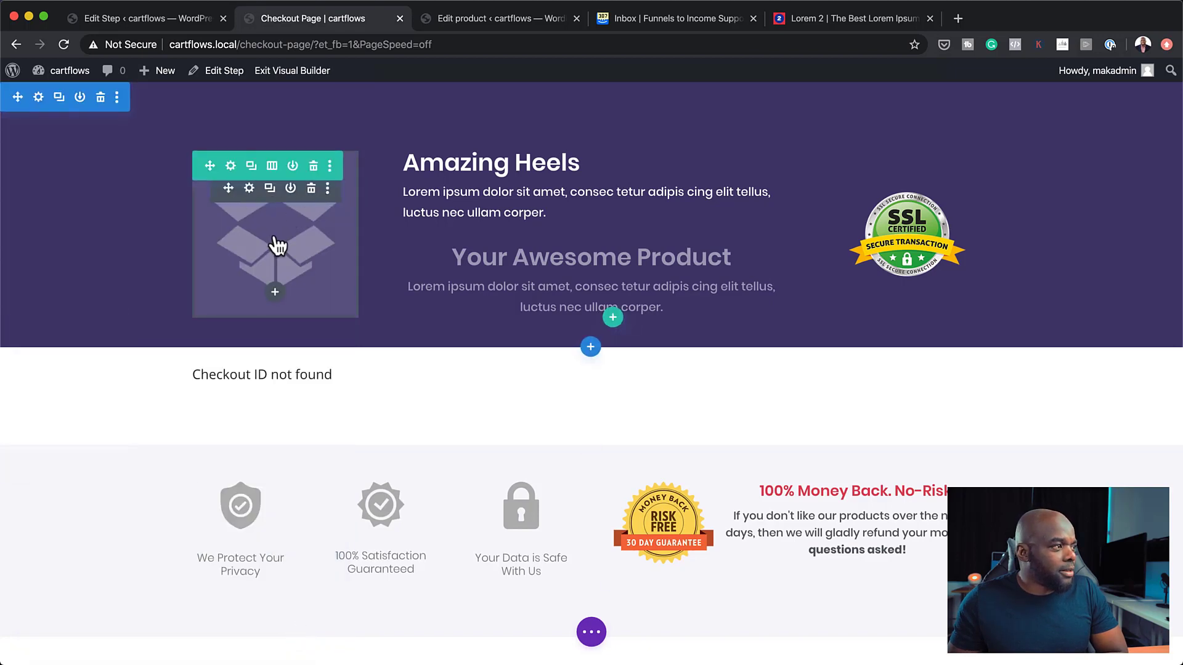
Replace the header's placeholder image with the red heels photo fashion-1284496_1920.jpg from the media library and save the module.
click(248, 190)
click(198, 342)
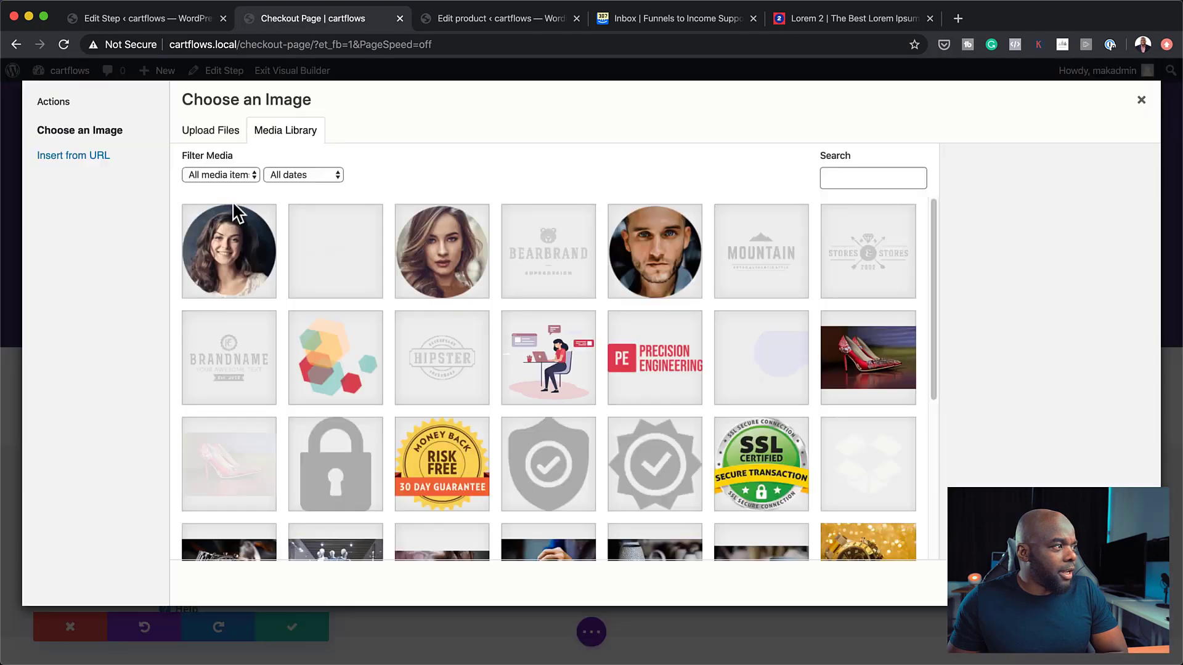
scroll(356, 428, down, 4)
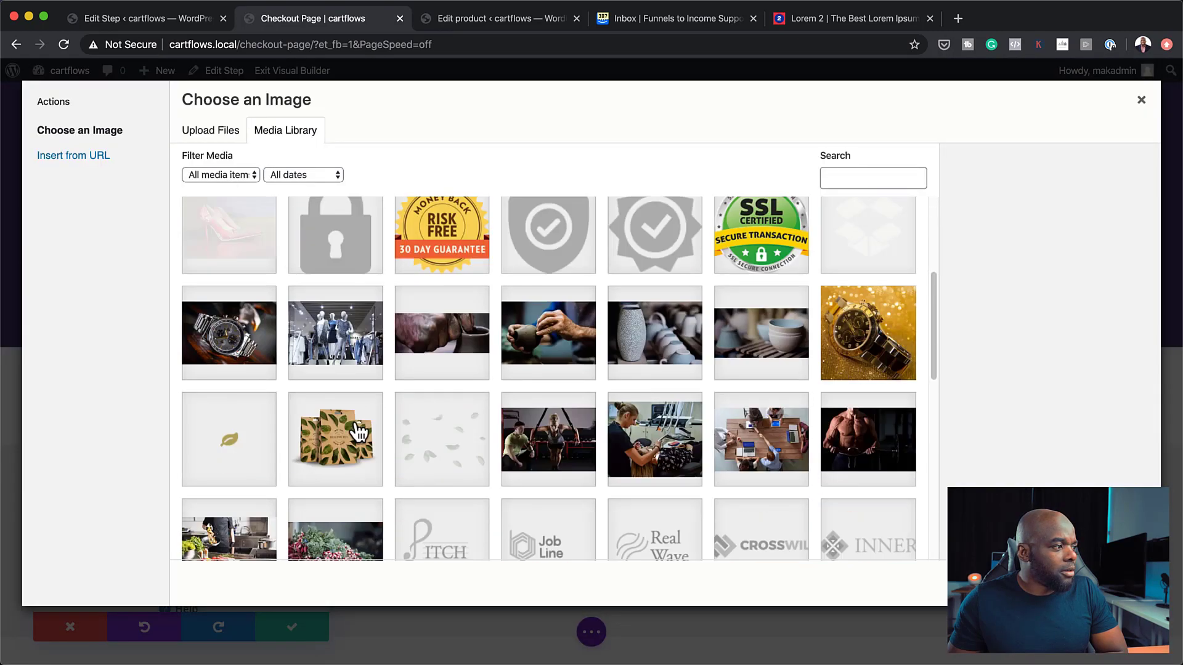
scroll(333, 421, up, 4)
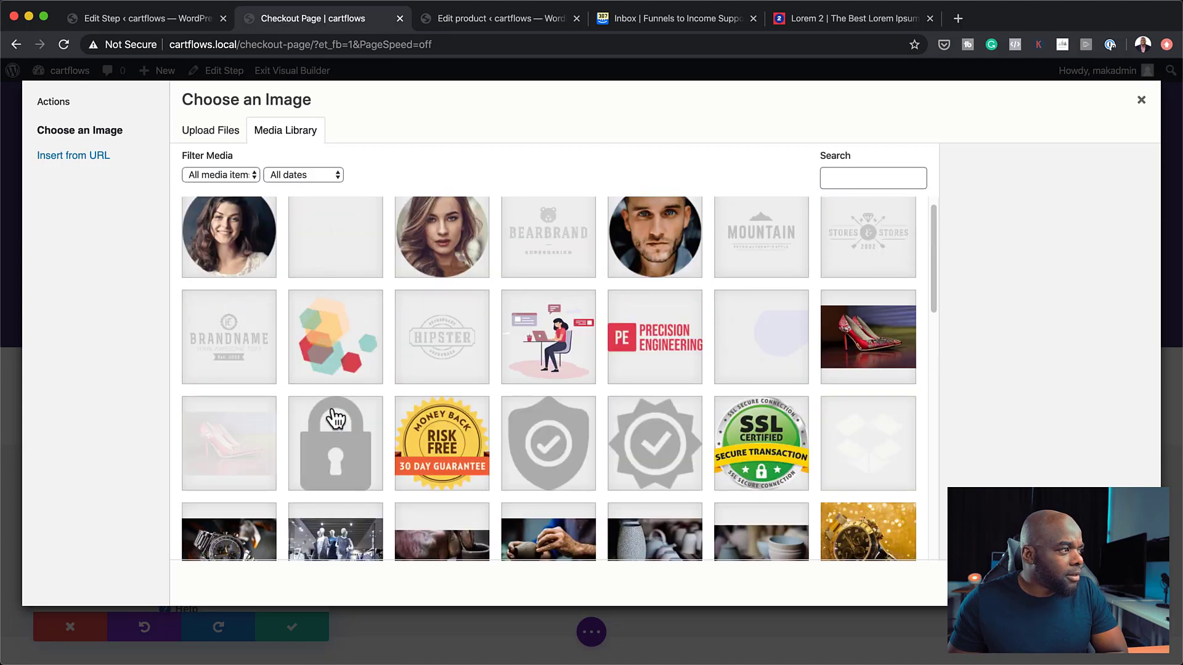
click(891, 339)
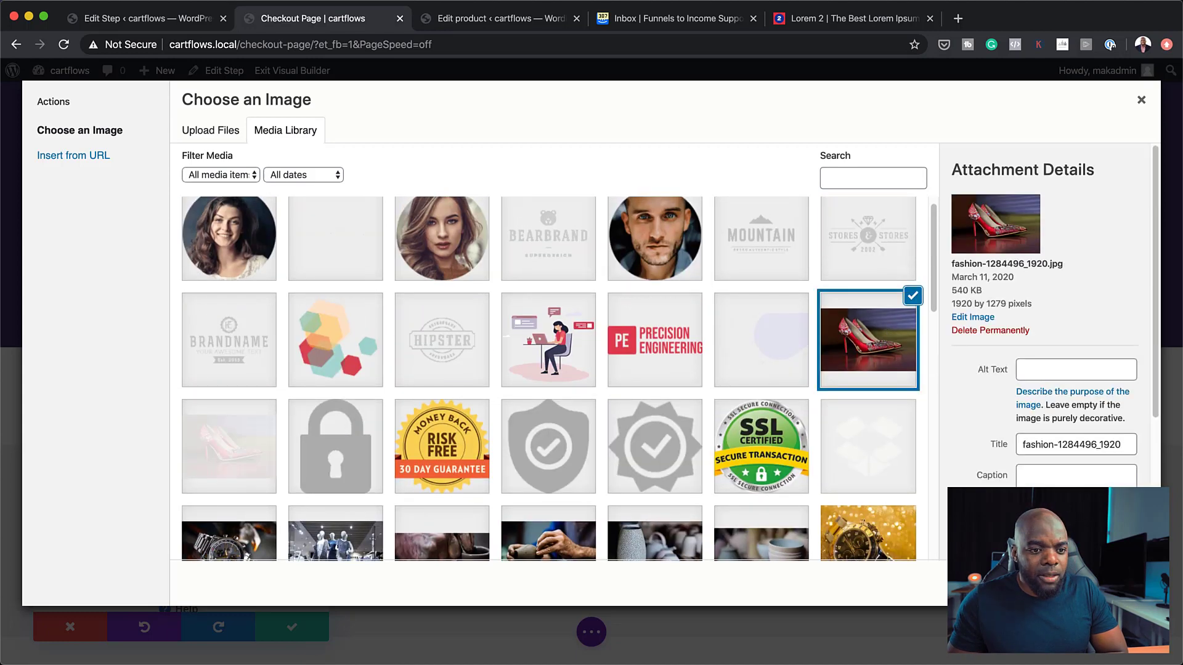
click(1103, 583)
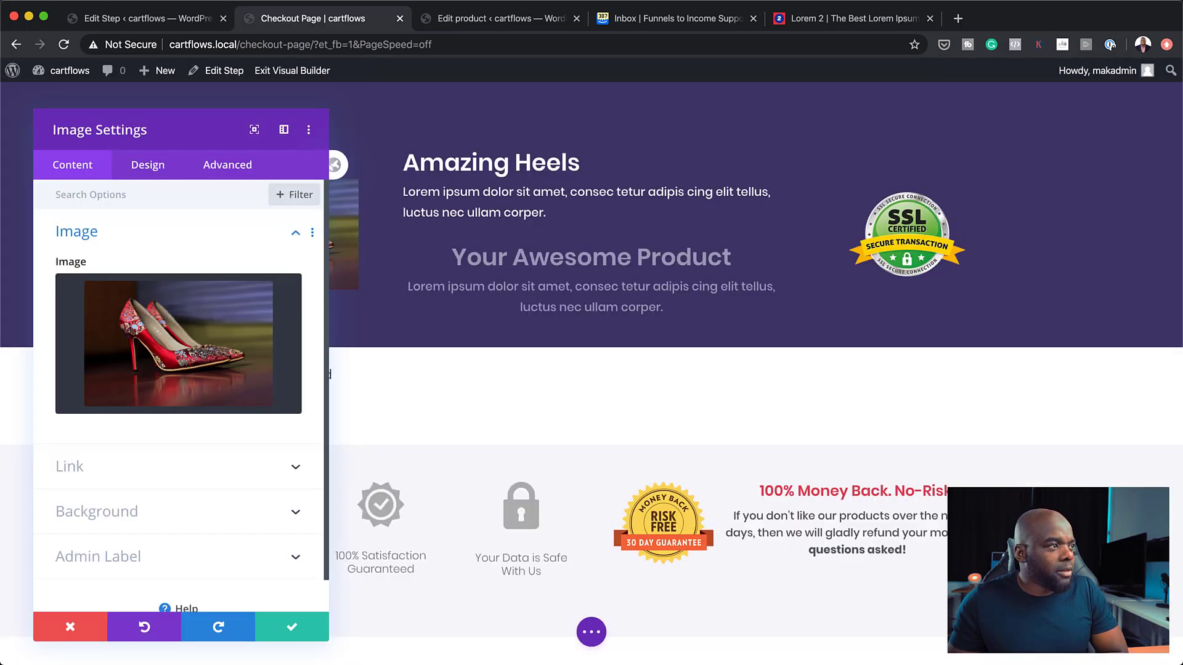
click(291, 627)
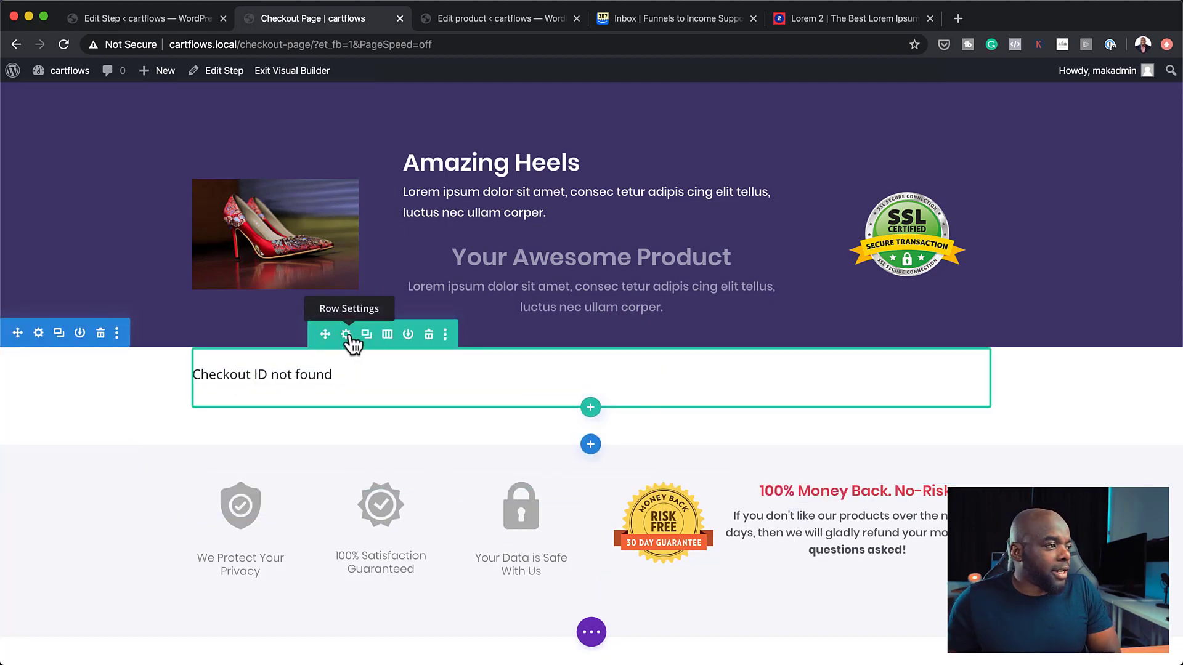
Set the width of the row holding the checkout form to 66% and save the row settings.
click(347, 335)
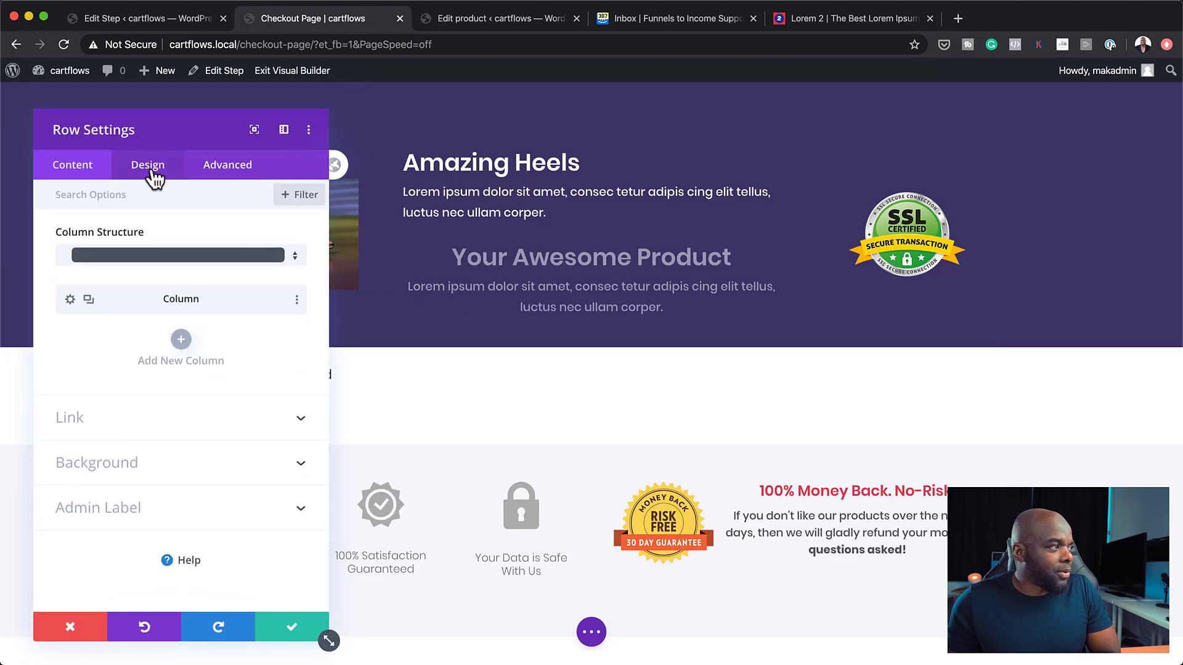
click(154, 179)
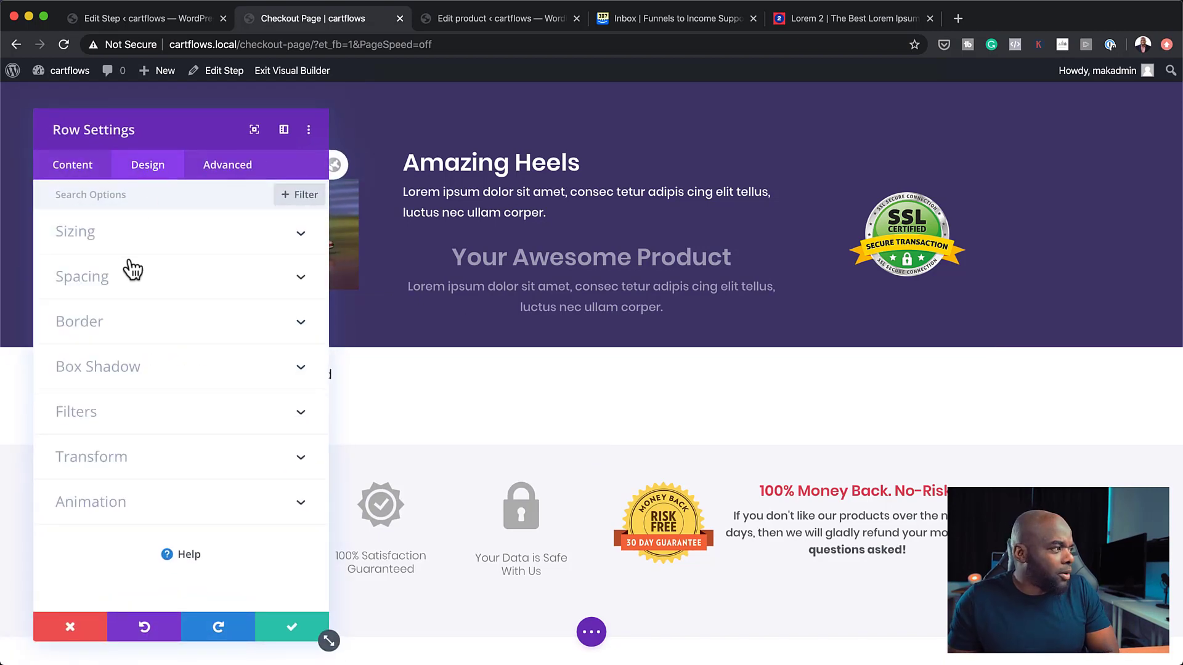
click(102, 234)
drag(178, 404, 158, 406)
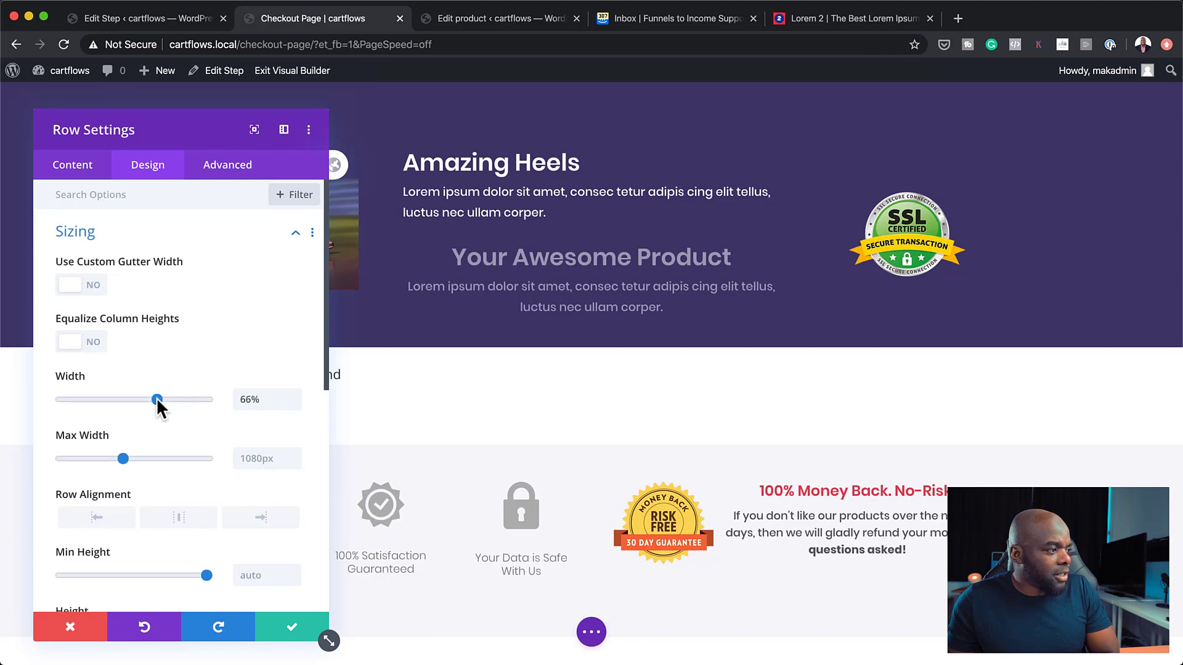
click(292, 635)
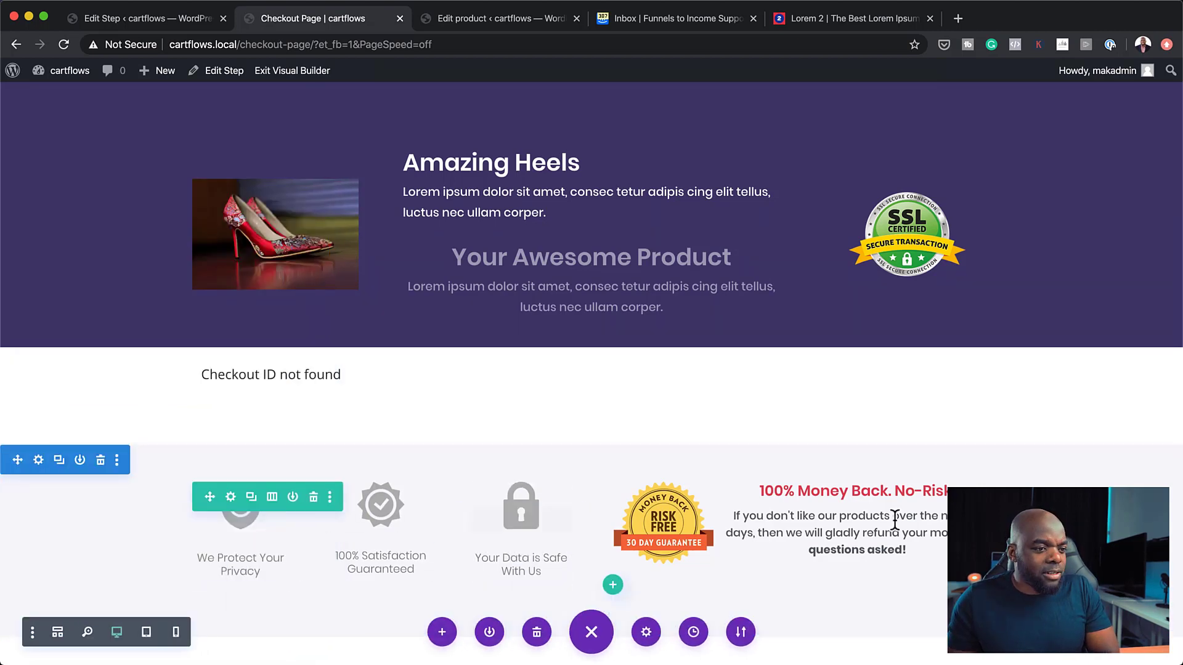
Delete the trust icons and money-back guarantee section, and remove the SSL badge image from the header.
click(101, 461)
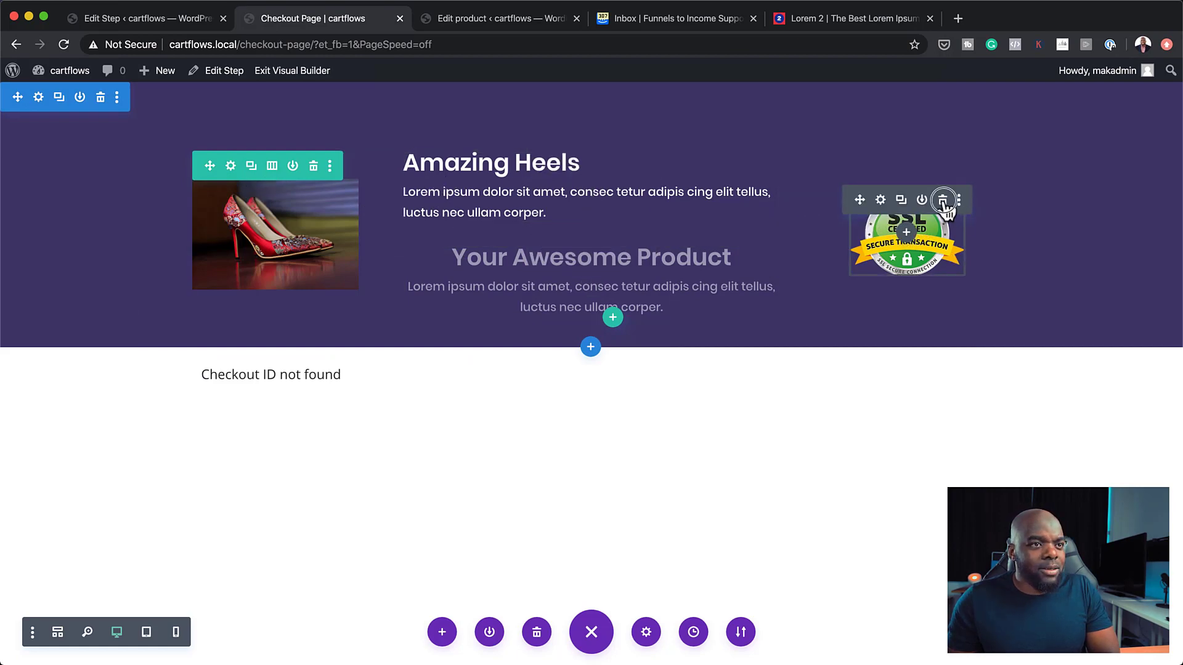
click(943, 201)
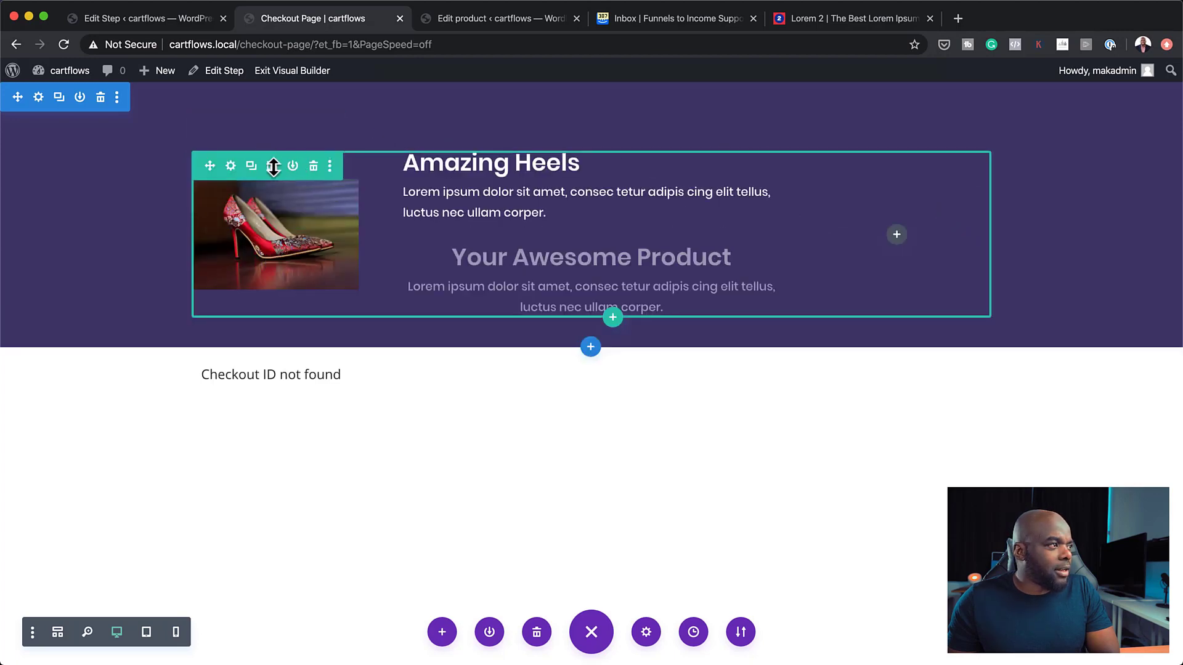
Change the header row to a two-fifths and three-fifths column layout and exit the Visual Builder with the changes saved.
click(272, 166)
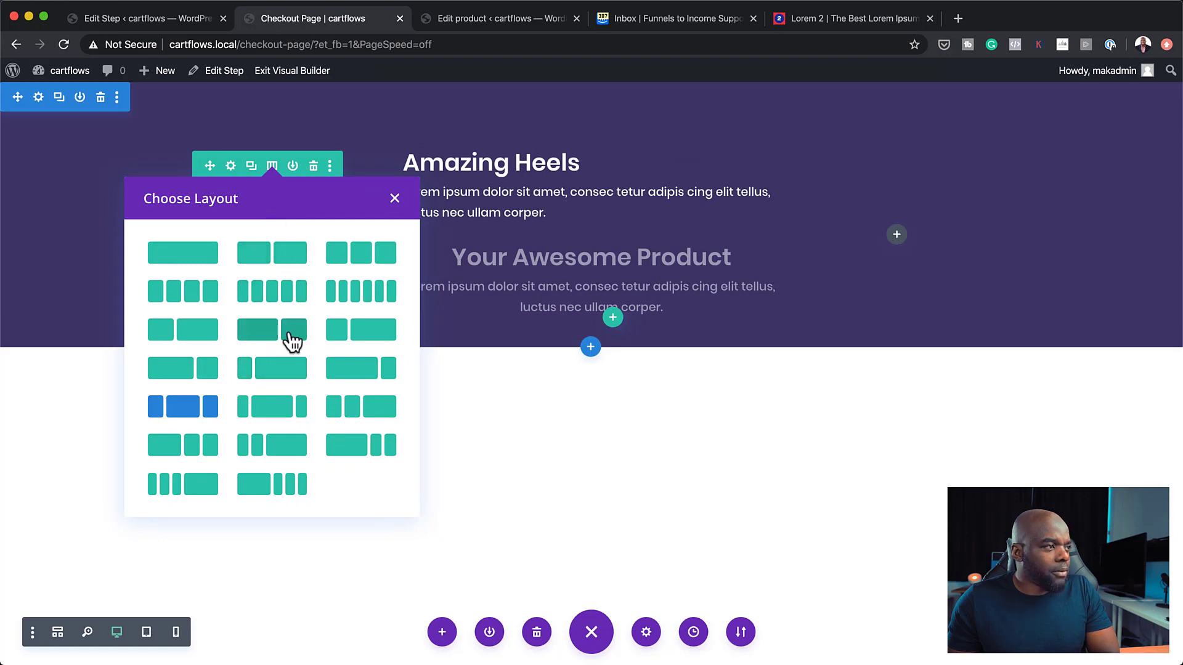
click(211, 333)
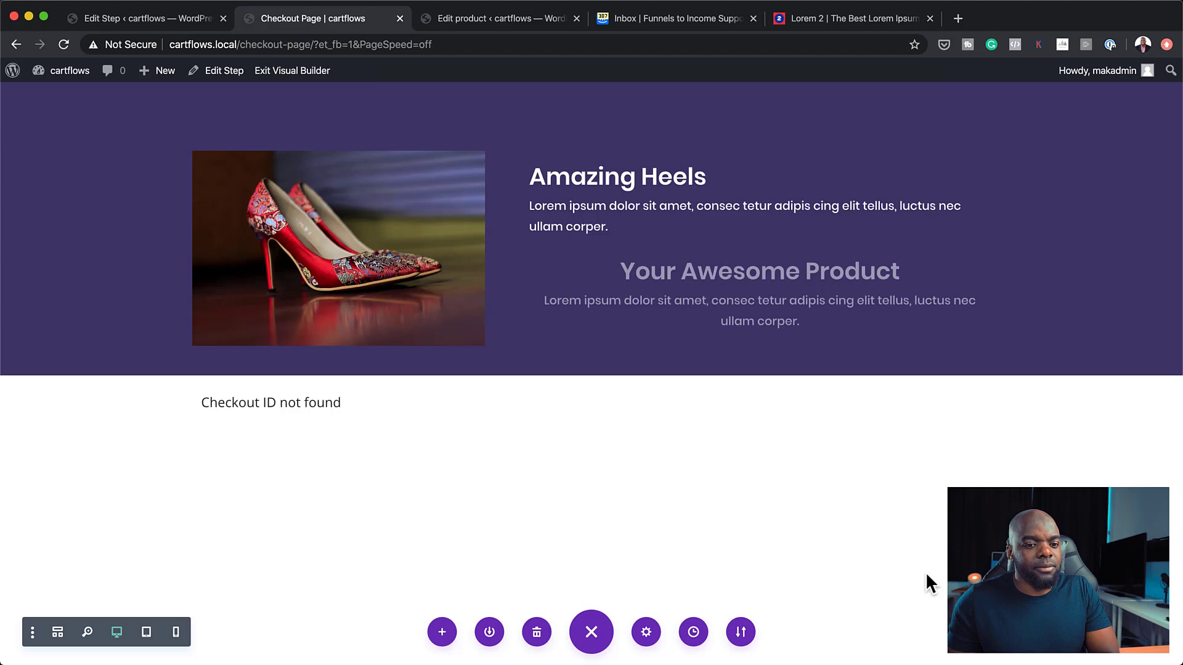
click(309, 80)
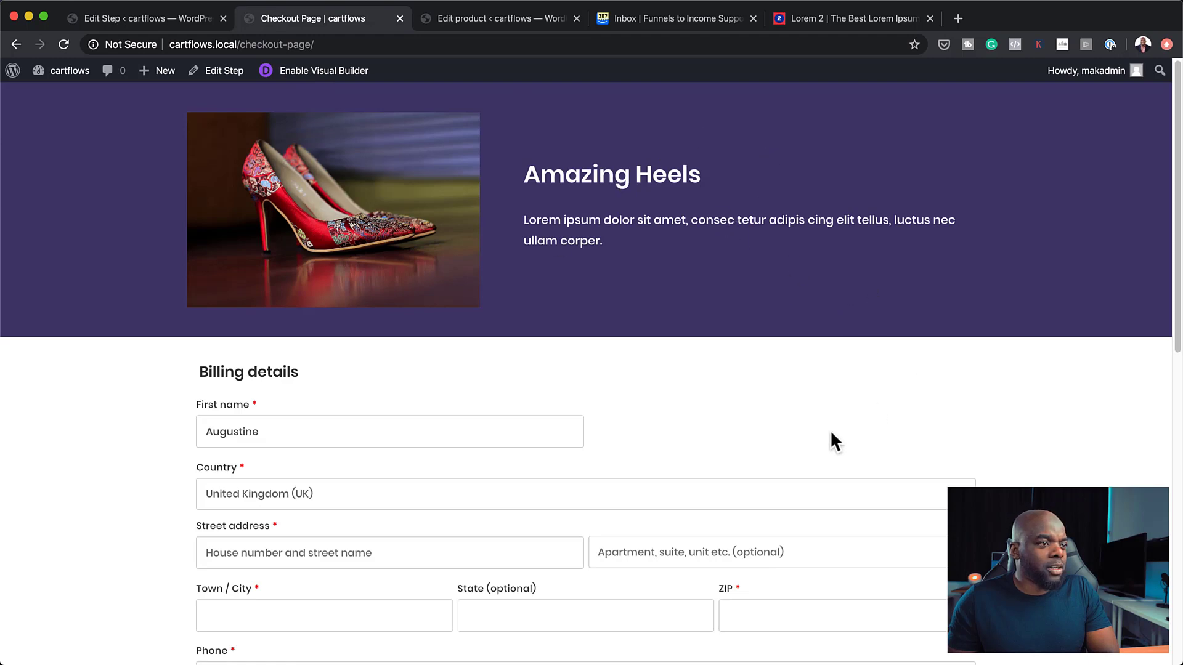
Examine the redesigned live checkout page, checking the narrower form, product and order sections and the payment area.
scroll(897, 486, down, 8)
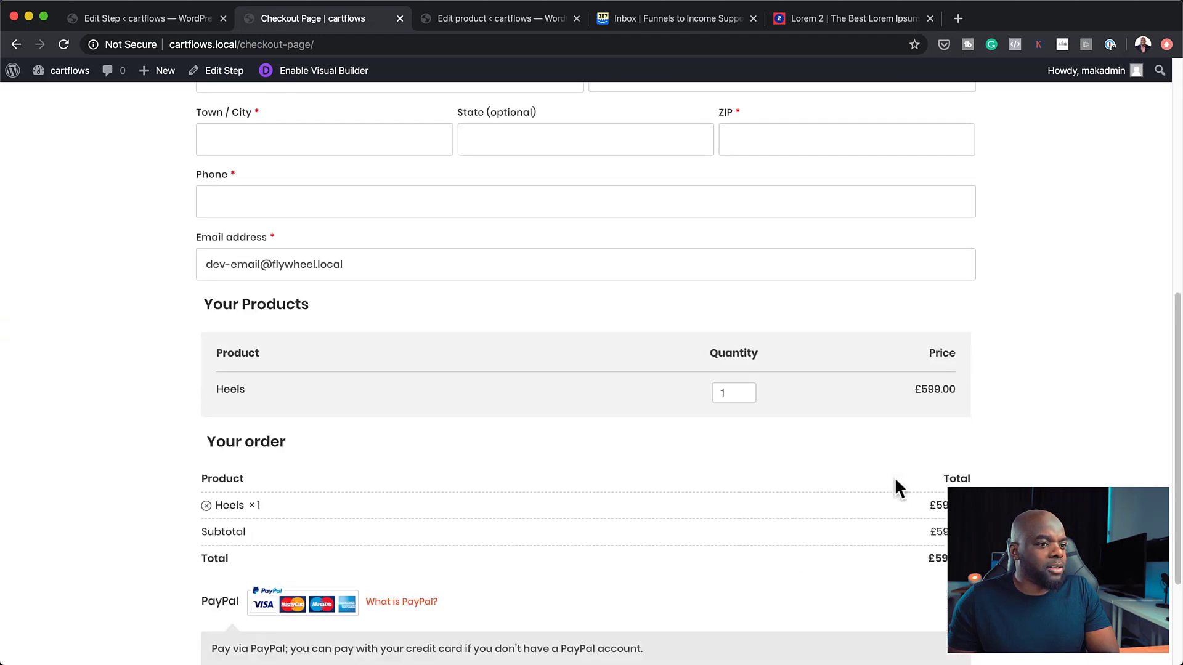
scroll(896, 480, down, 3)
scroll(896, 480, up, 8)
scroll(897, 487, up, 3)
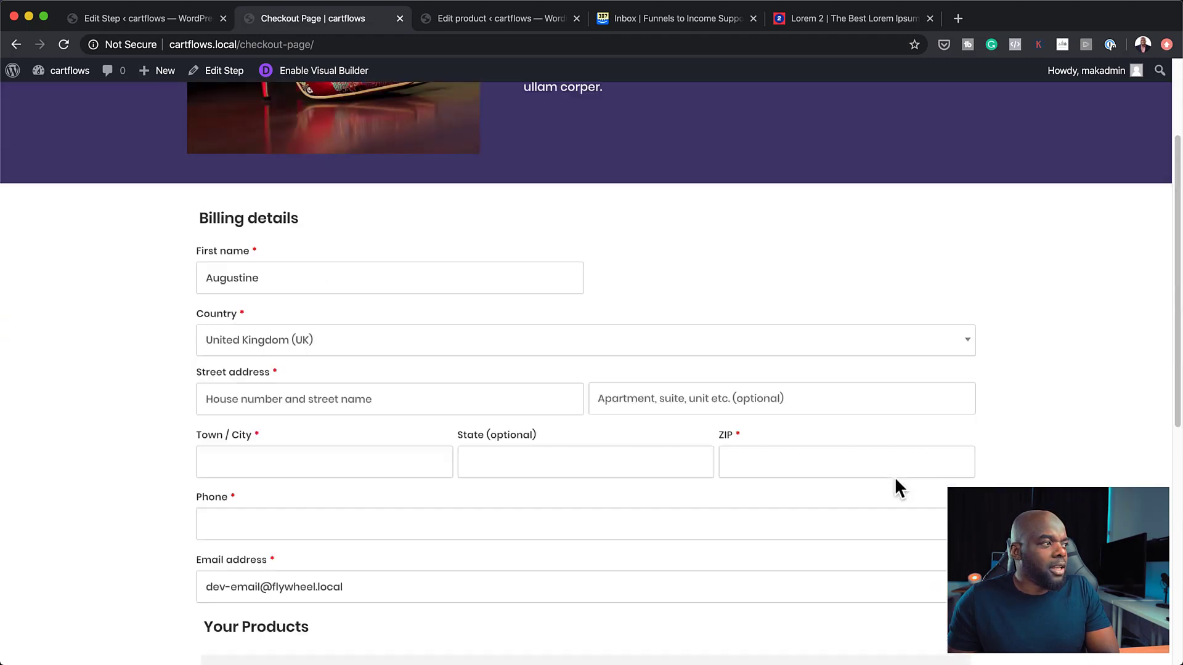
scroll(898, 488, down, 10)
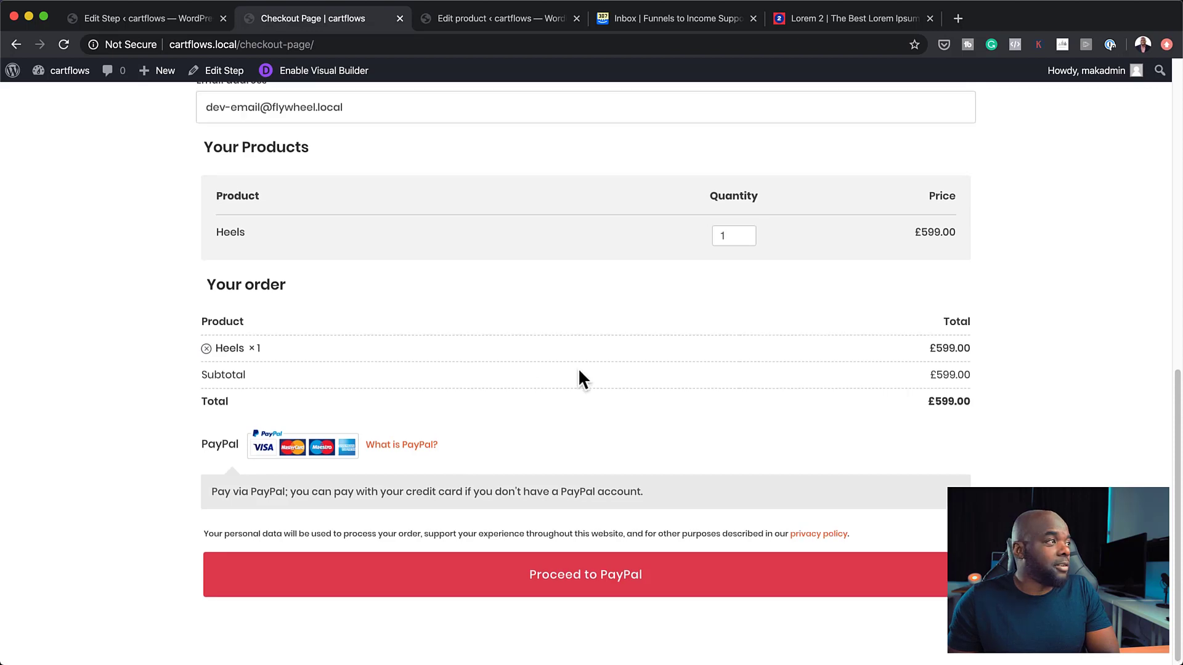
scroll(578, 368, up, 15)
Disable the PayPal payment method in the WooCommerce payment settings and save the changes.
click(176, 20)
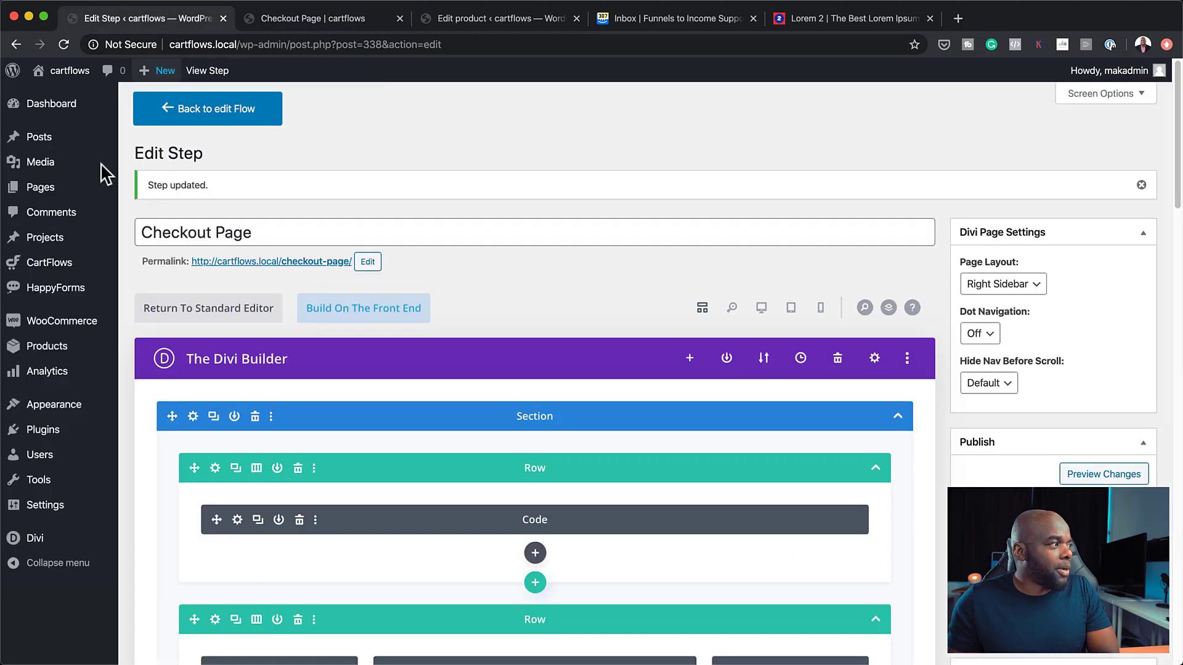
mouse_move(67, 271)
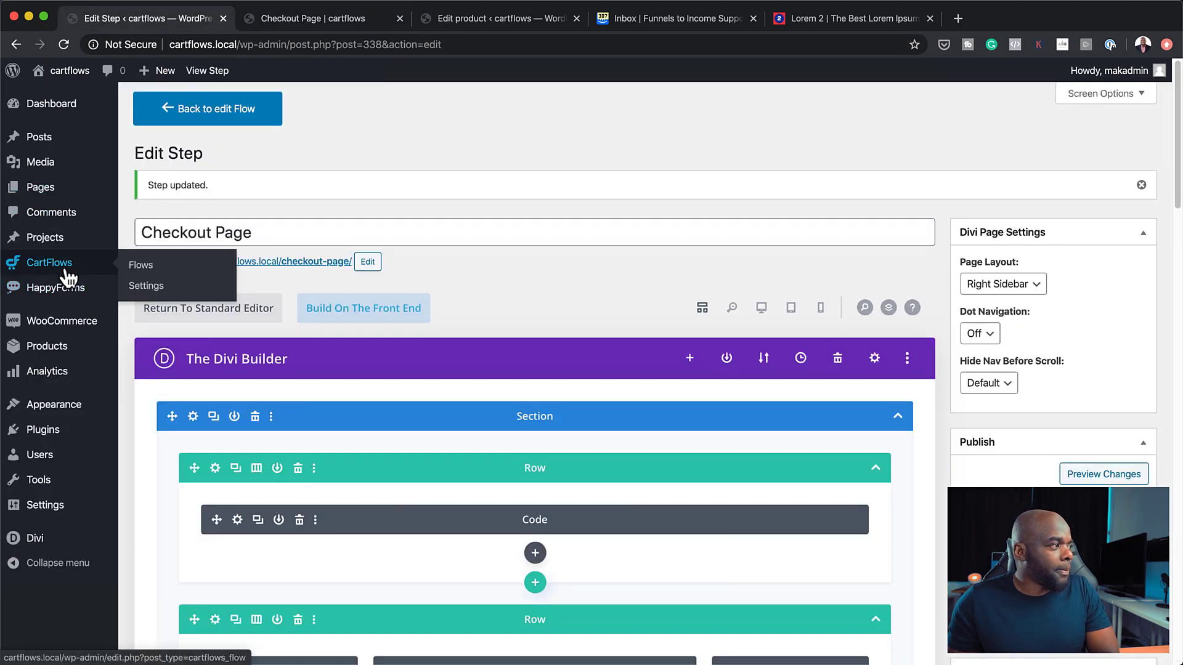
mouse_move(76, 330)
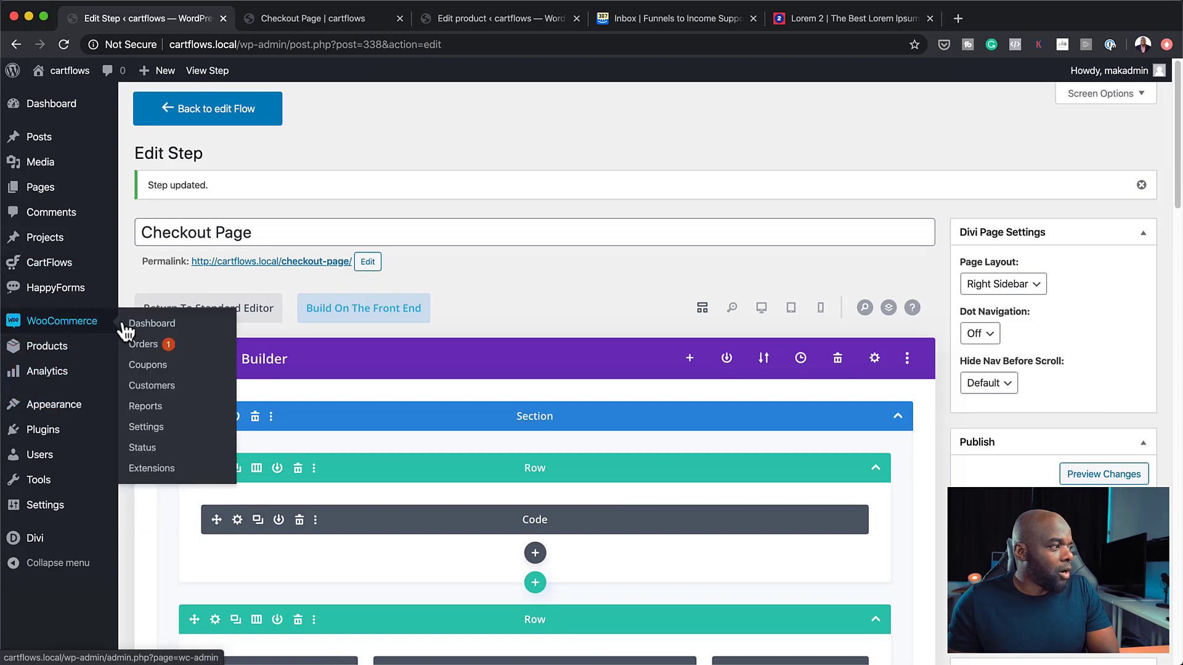
click(175, 325)
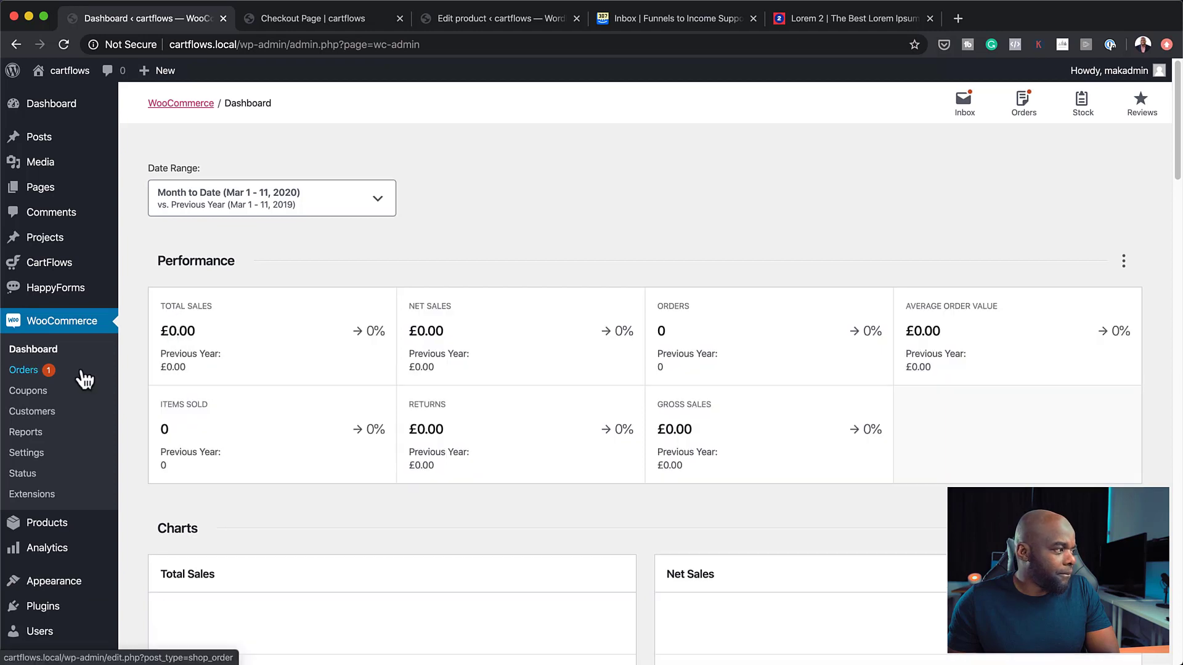
click(40, 457)
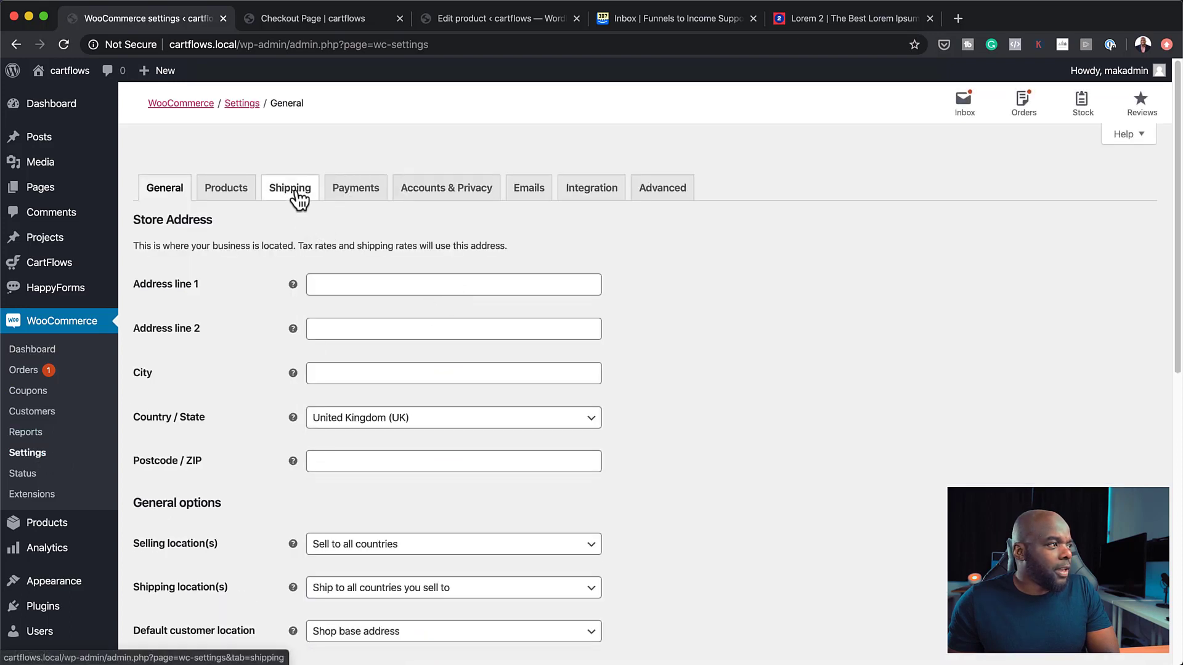
click(358, 194)
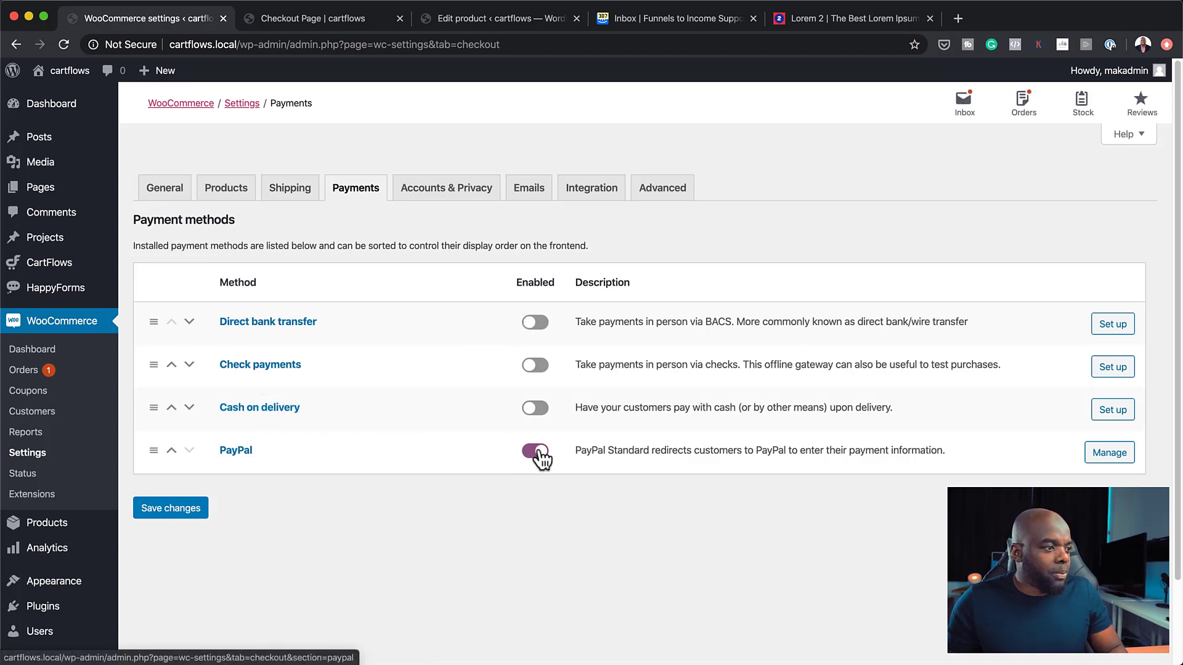
click(176, 509)
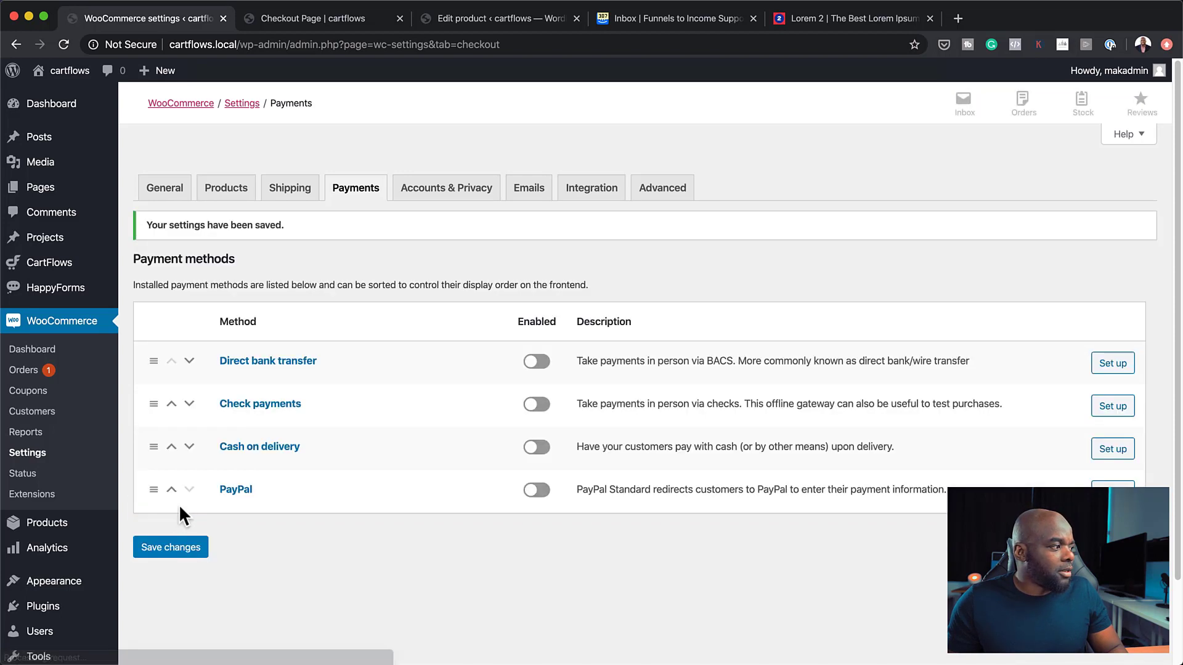
Browse the featured WooCommerce extensions available for the store.
click(50, 493)
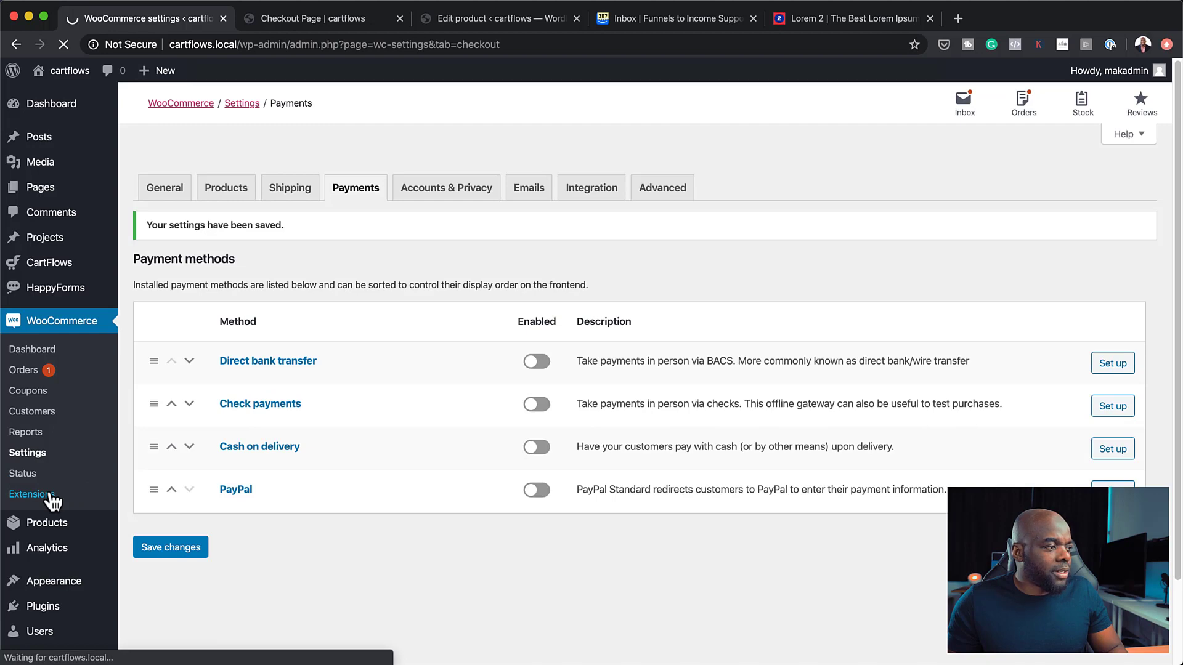
scroll(497, 568, down, 3)
scroll(496, 566, down, 10)
scroll(499, 576, down, 12)
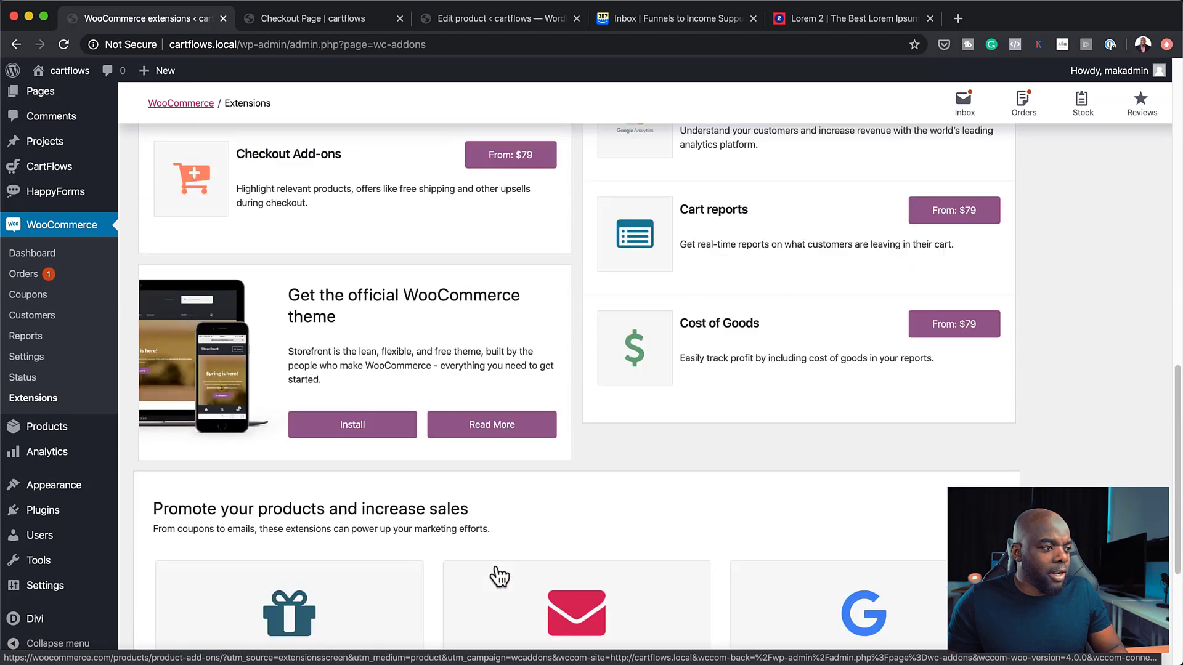
scroll(499, 576, down, 7)
scroll(499, 576, up, 20)
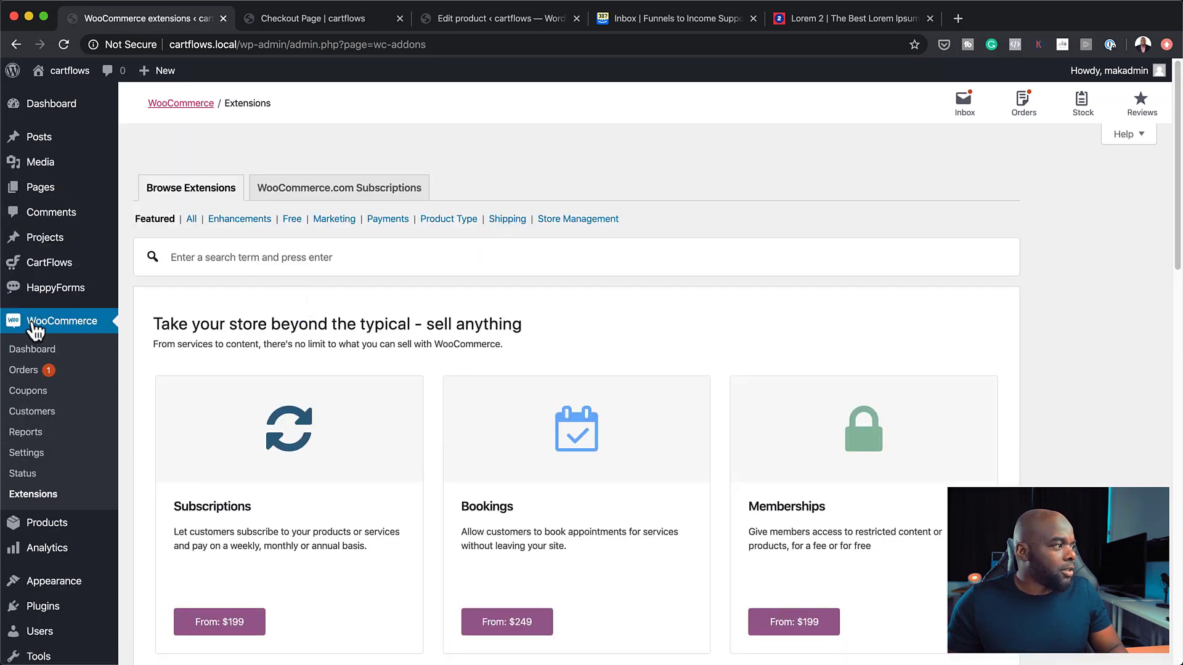
Find the WooCommerce Stripe Payment Gateway plugin by searching for "woocommerce stripe", and install and activate it.
mouse_move(57, 610)
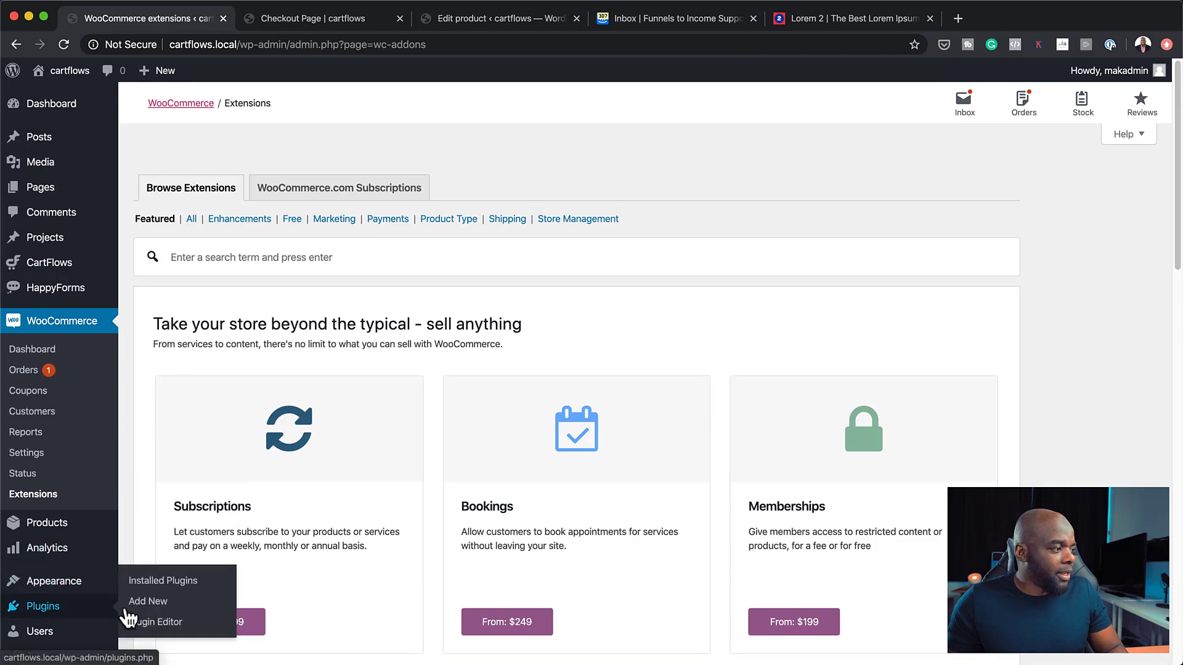
click(153, 606)
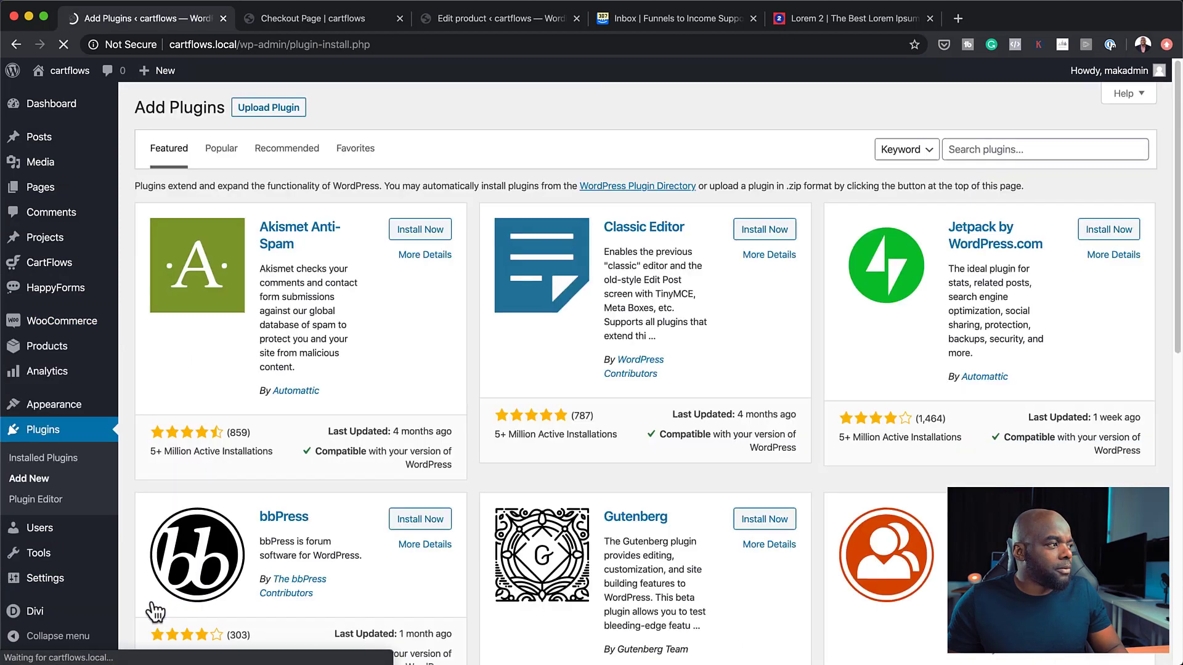
click(1029, 149)
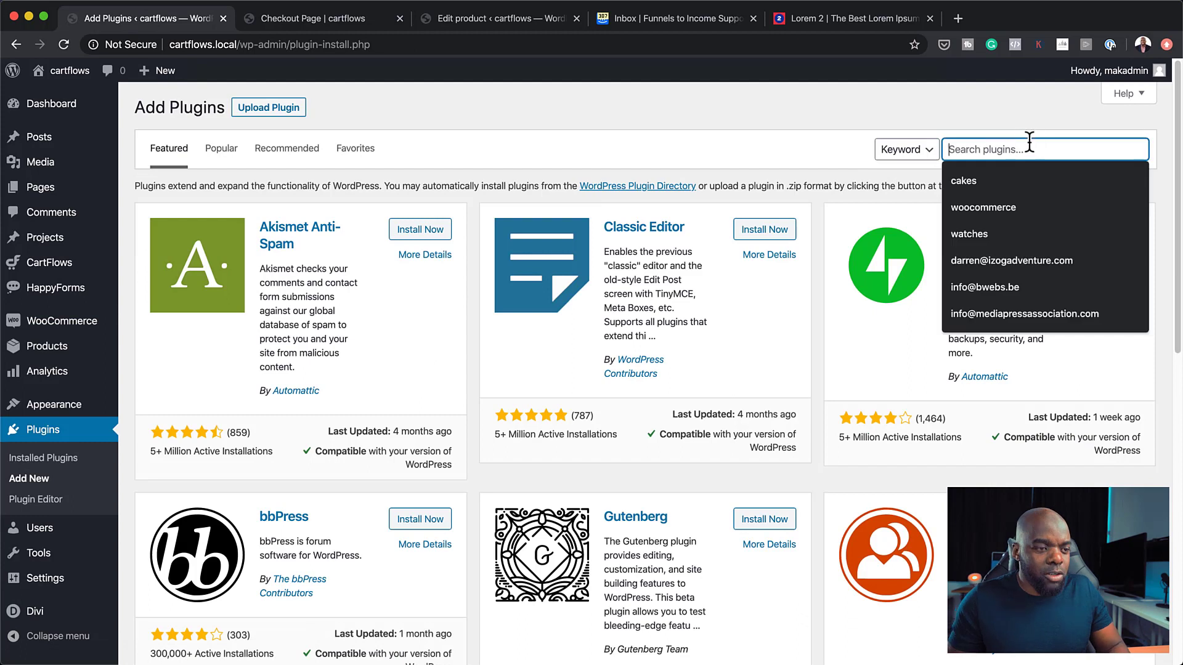
text(wooco)
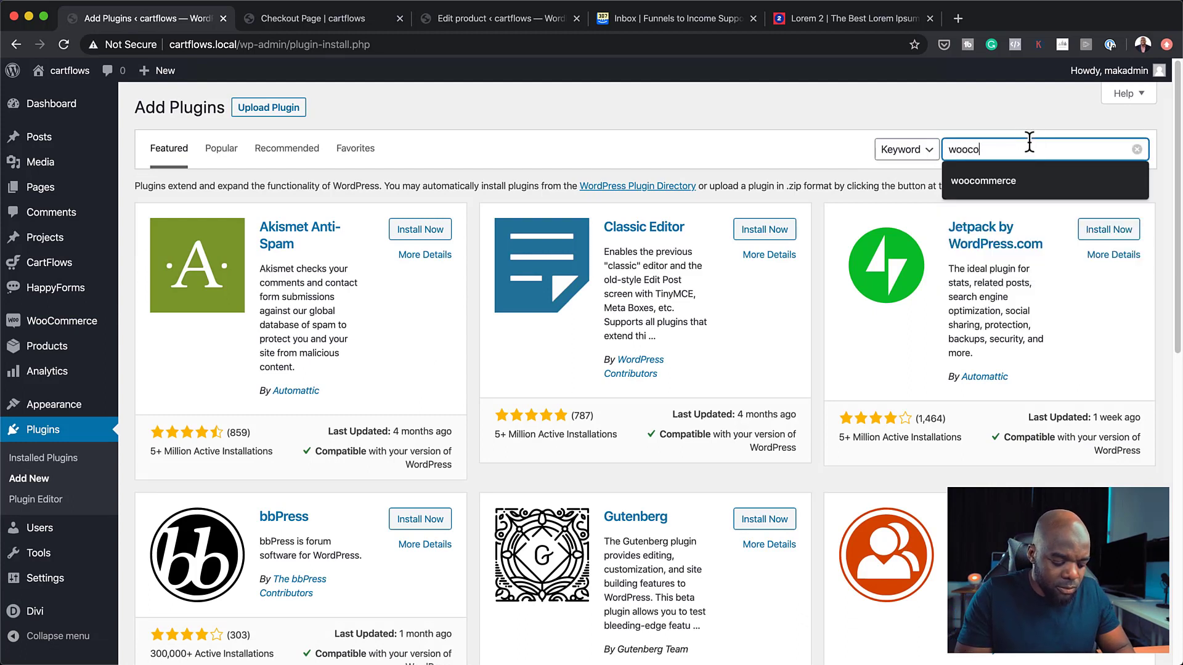
text(mmerce stripe)
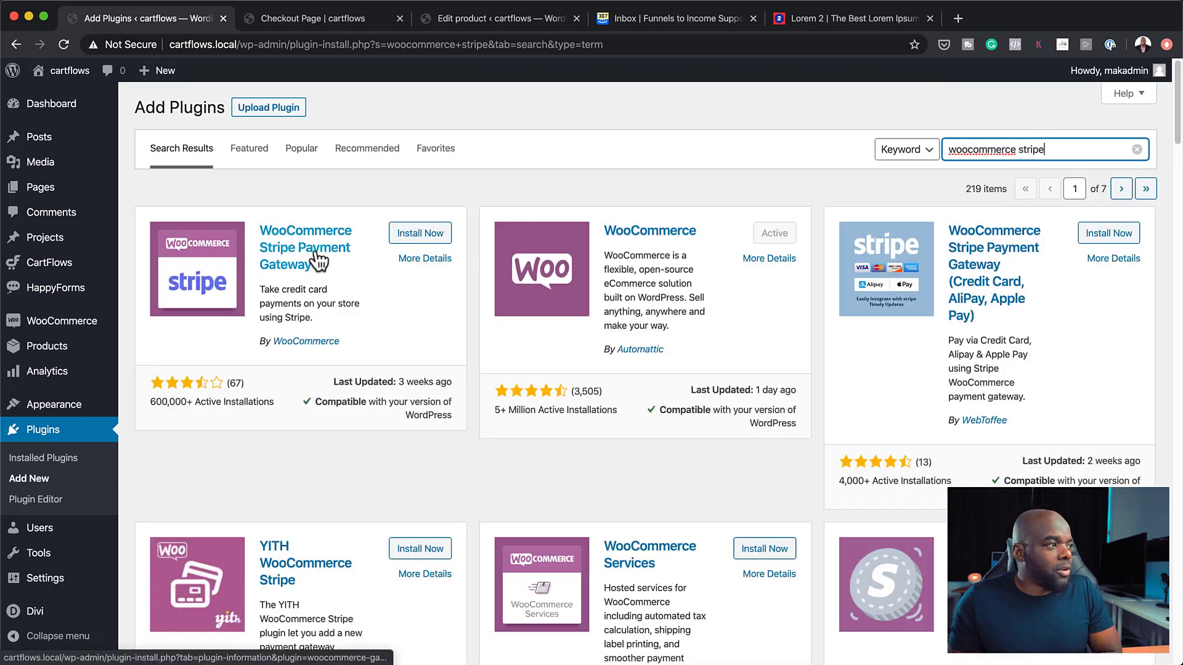
click(435, 240)
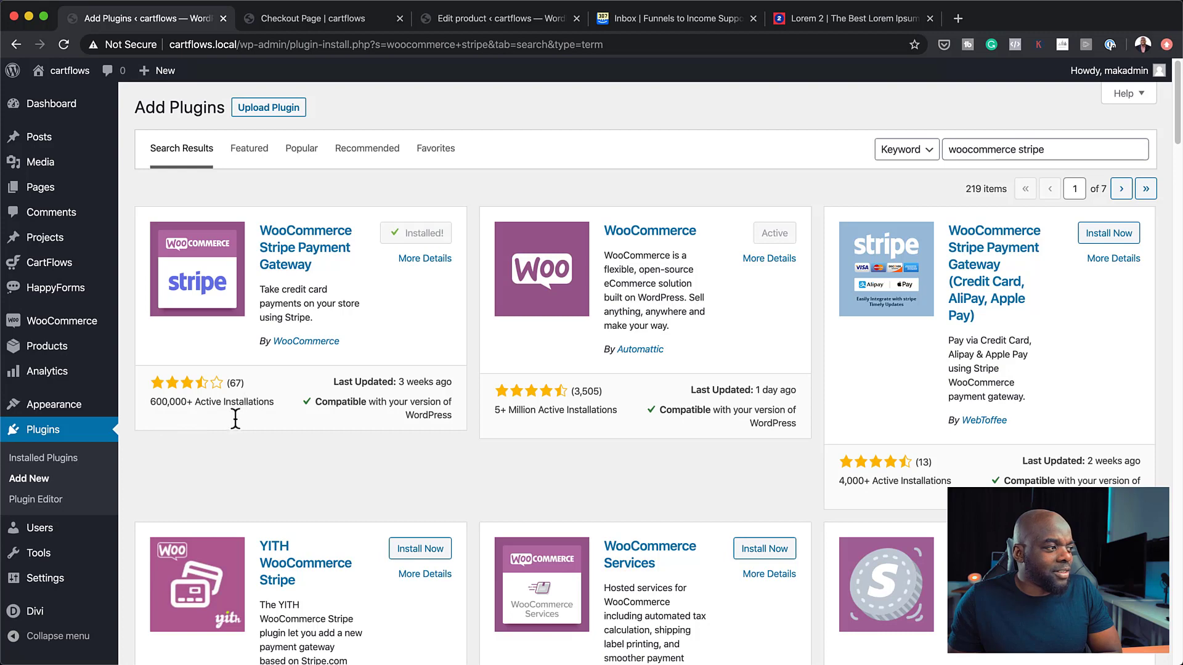
click(426, 239)
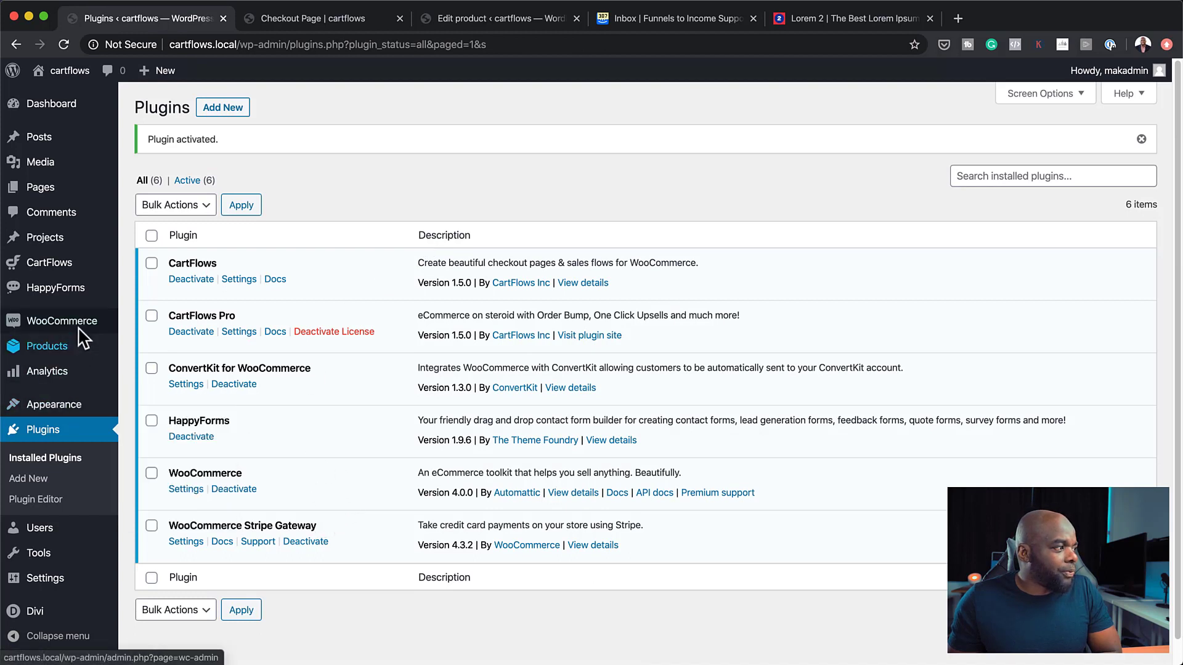
Enable the Stripe credit card method in the WooCommerce payment settings and look over the other Stripe methods.
mouse_move(81, 332)
click(149, 429)
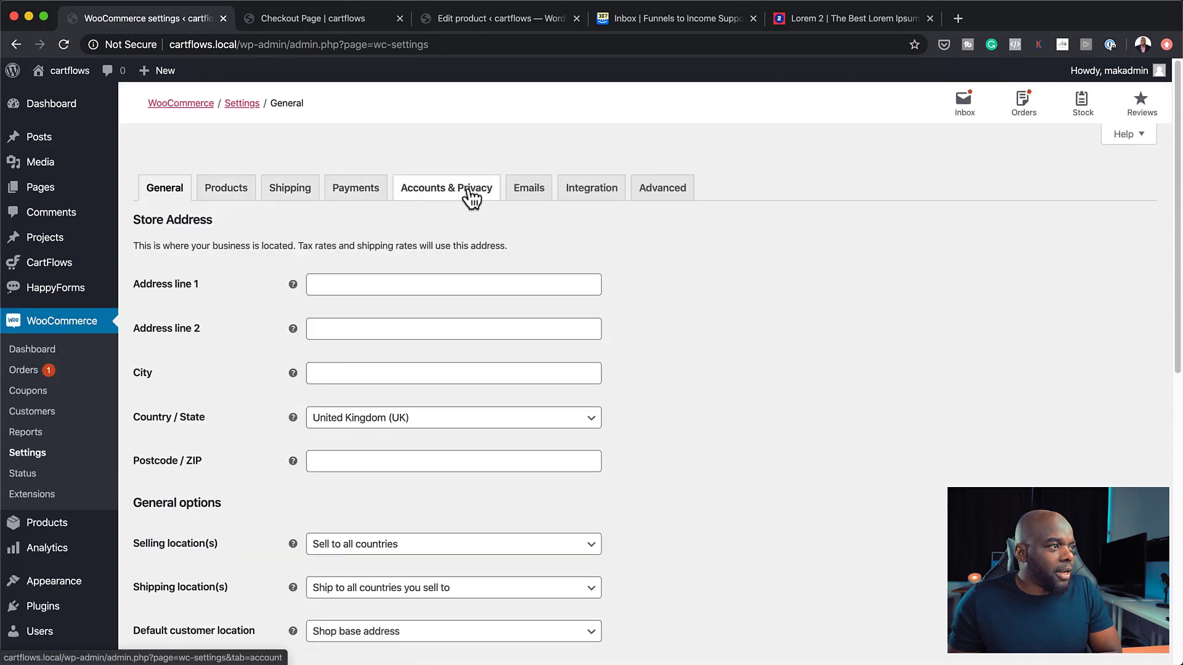
click(364, 191)
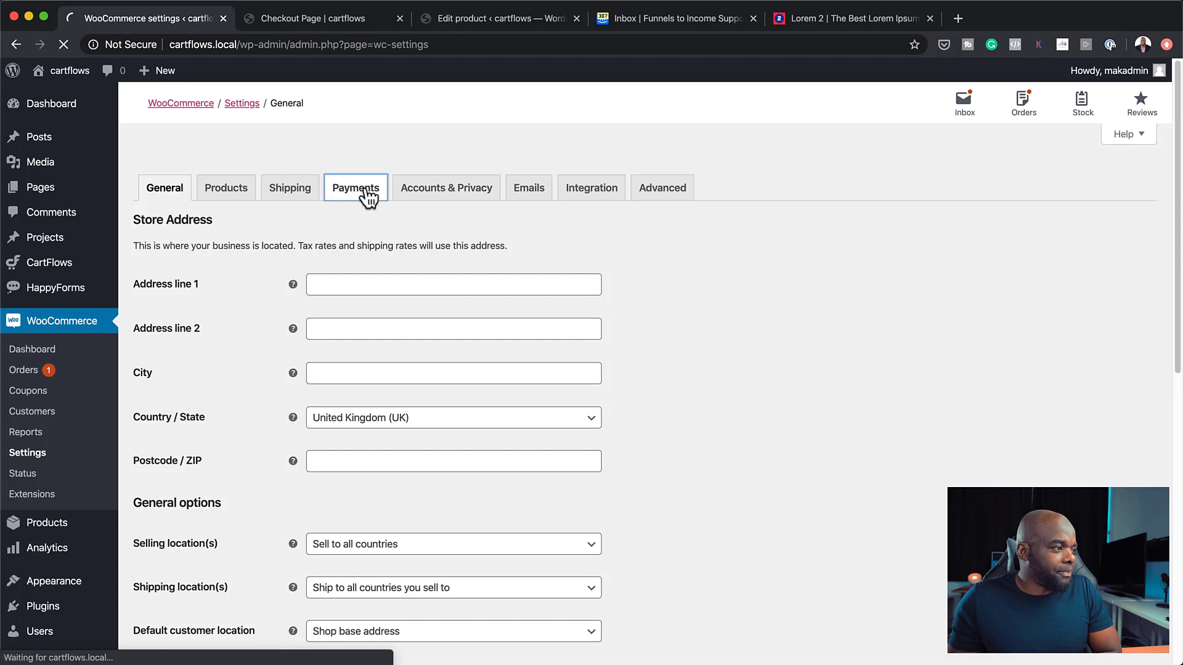
scroll(409, 562, down, 5)
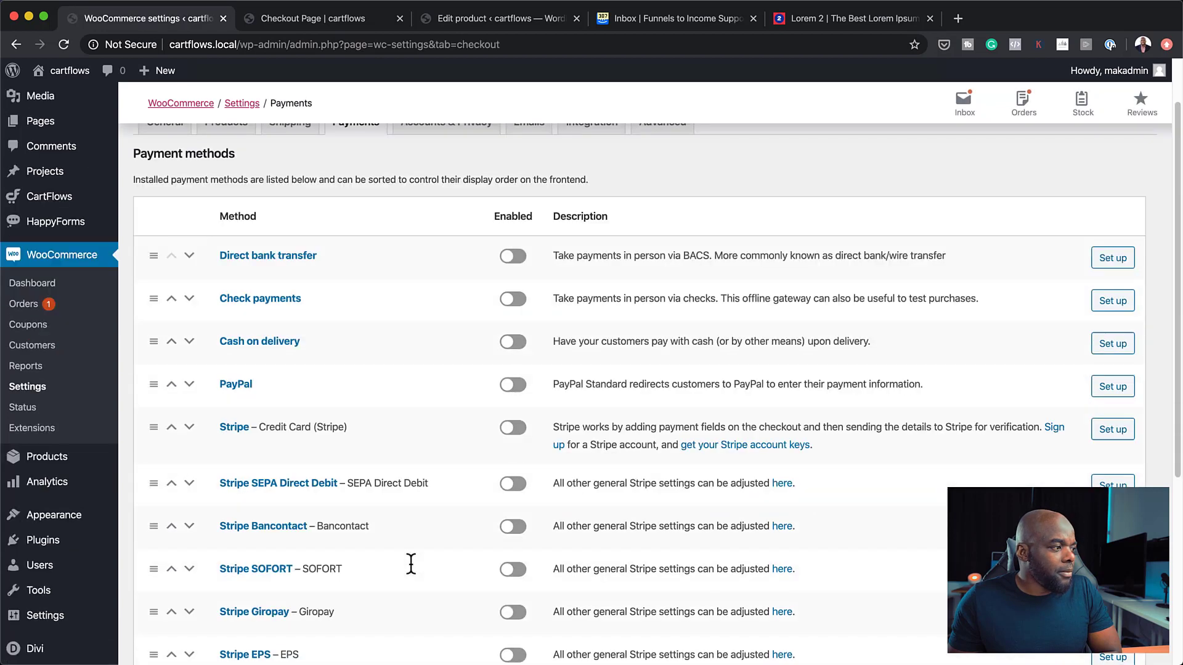
scroll(409, 562, down, 2)
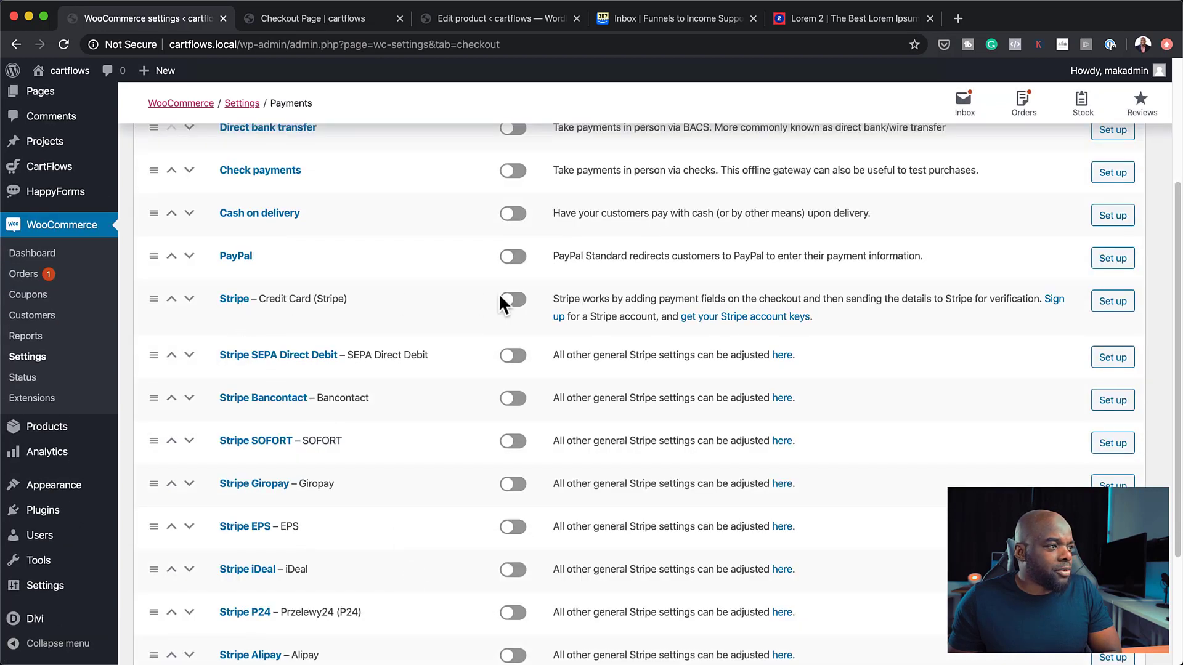
click(520, 302)
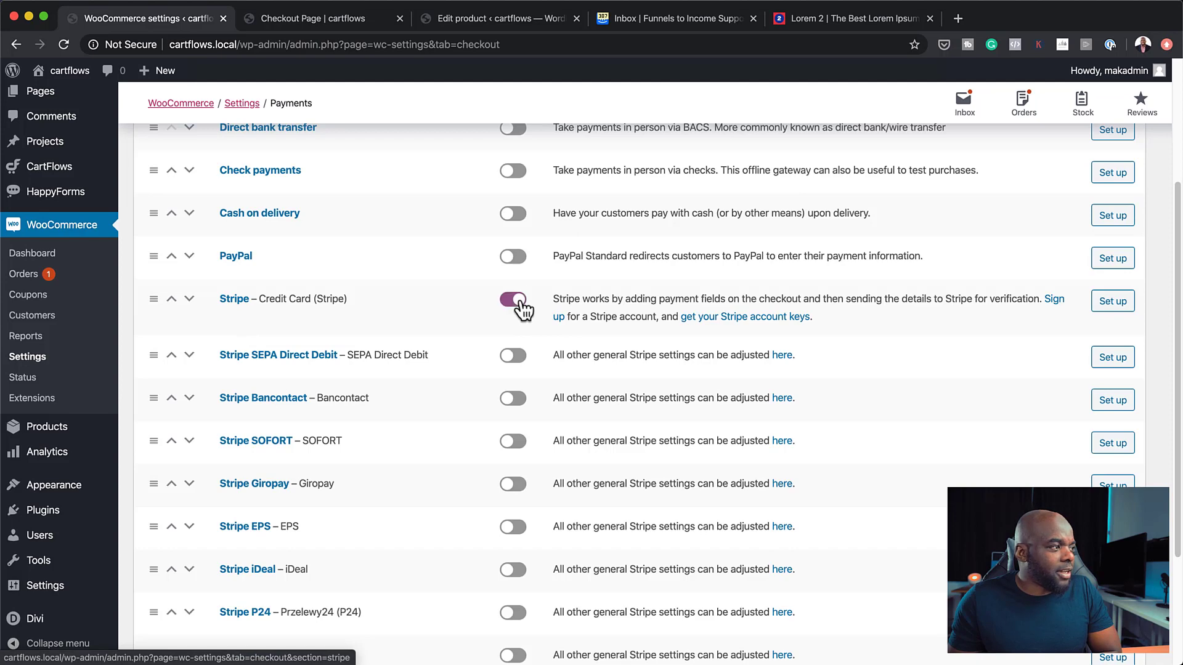
scroll(475, 653, down, 3)
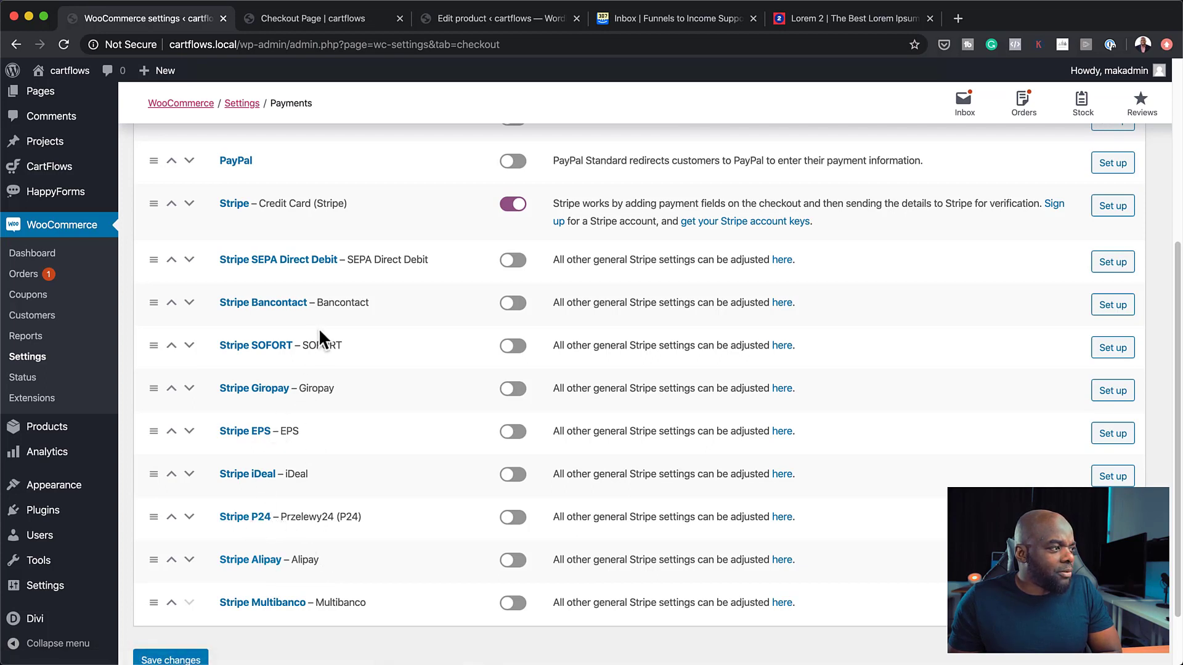
scroll(373, 425, up, 1)
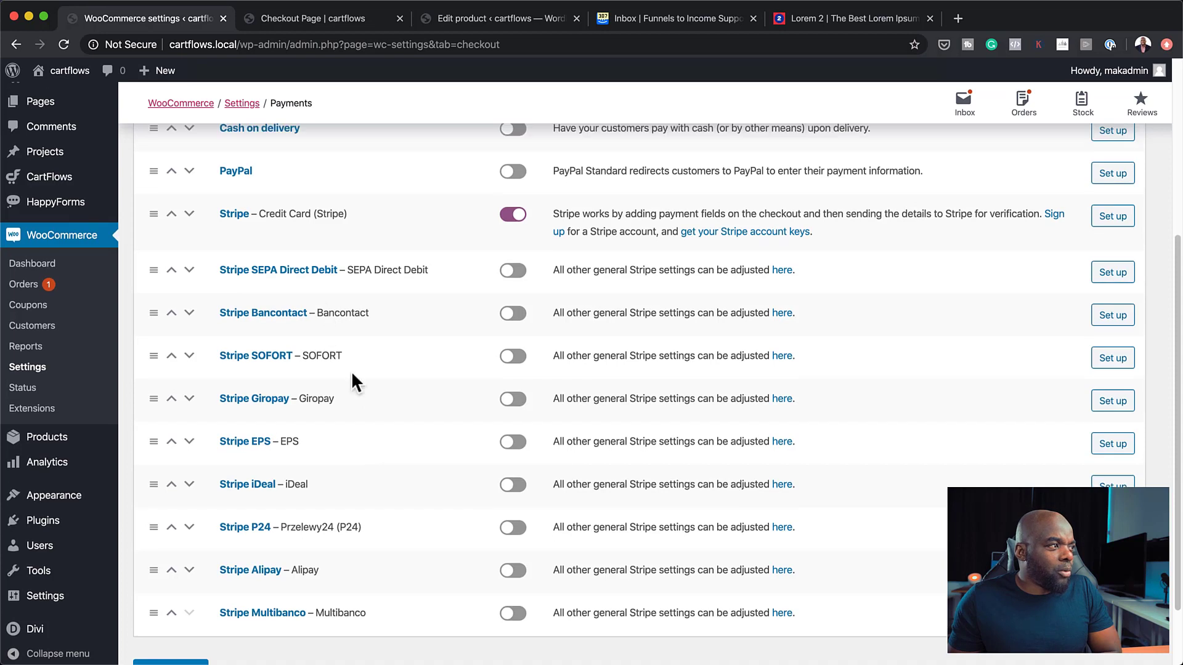
Review the Stripe credit card setup, including its test mode, key fields and payment request options, and save the settings.
click(1113, 217)
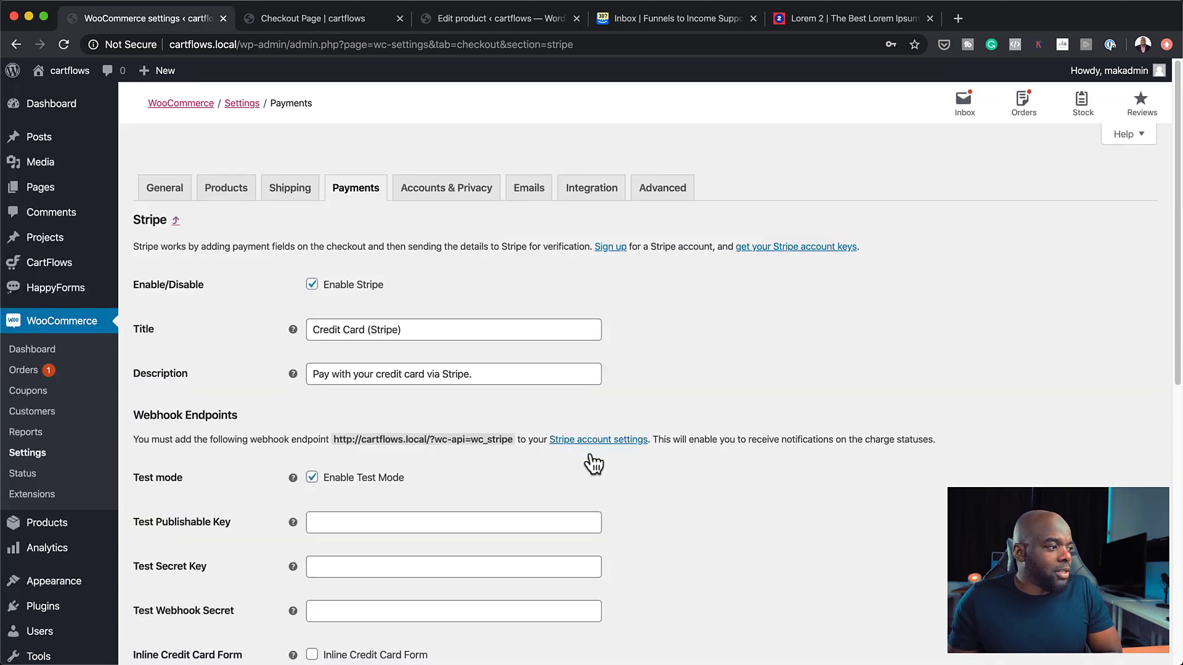
scroll(606, 512, down, 1)
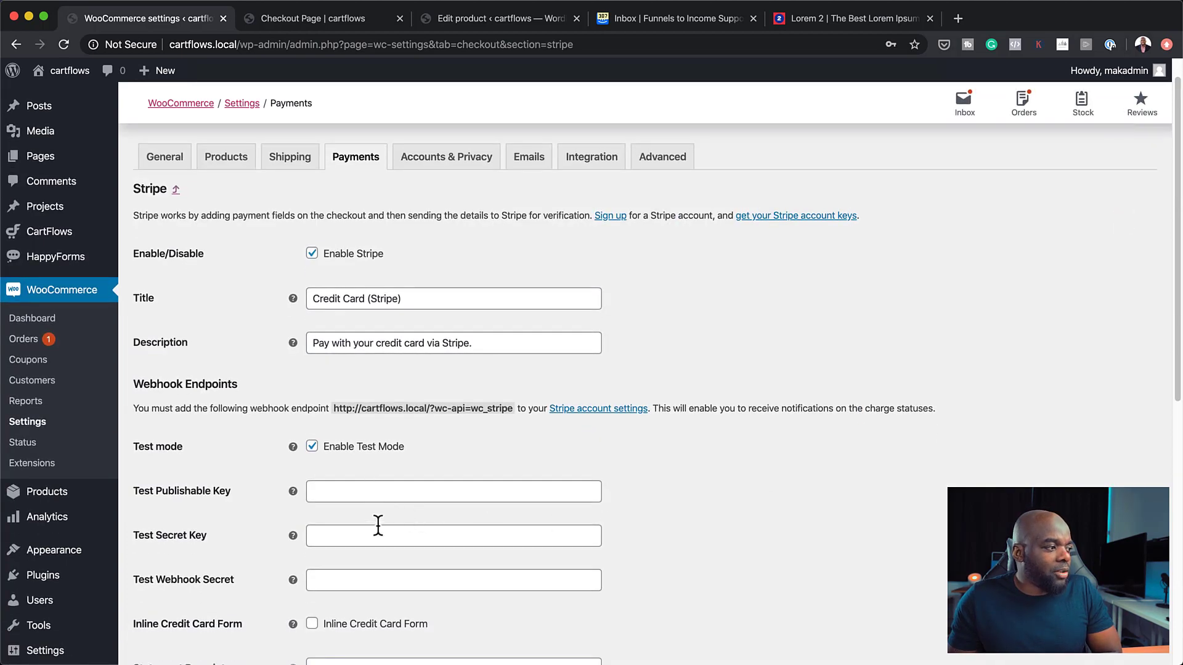
scroll(416, 575, down, 3)
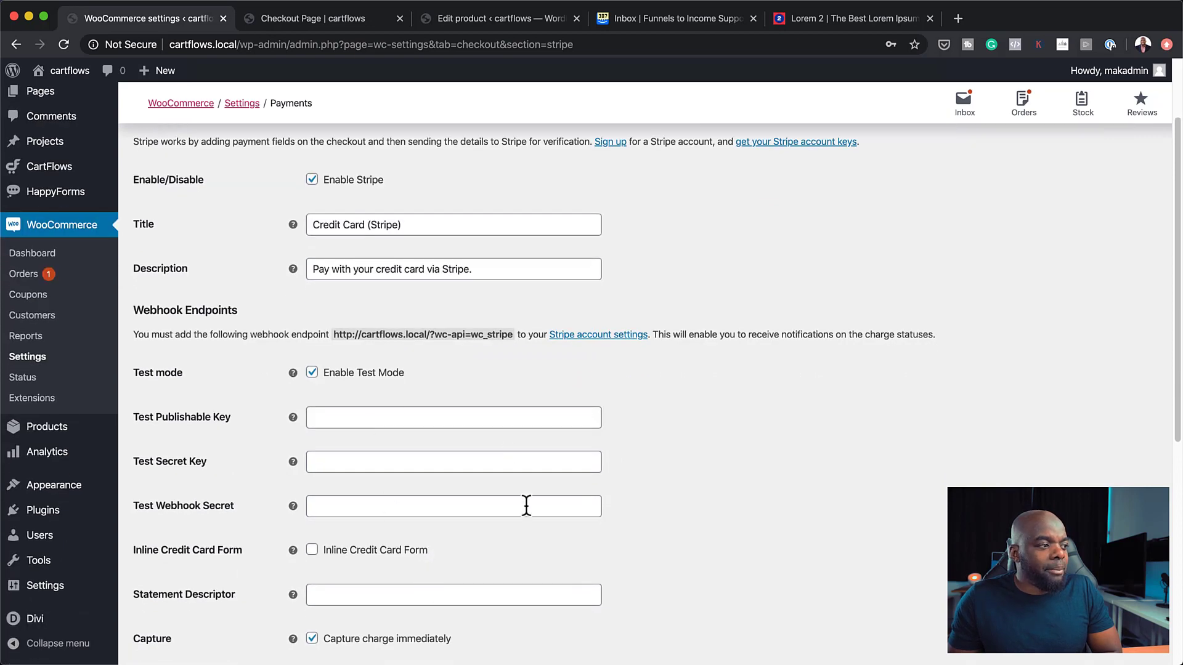
scroll(501, 553, down, 10)
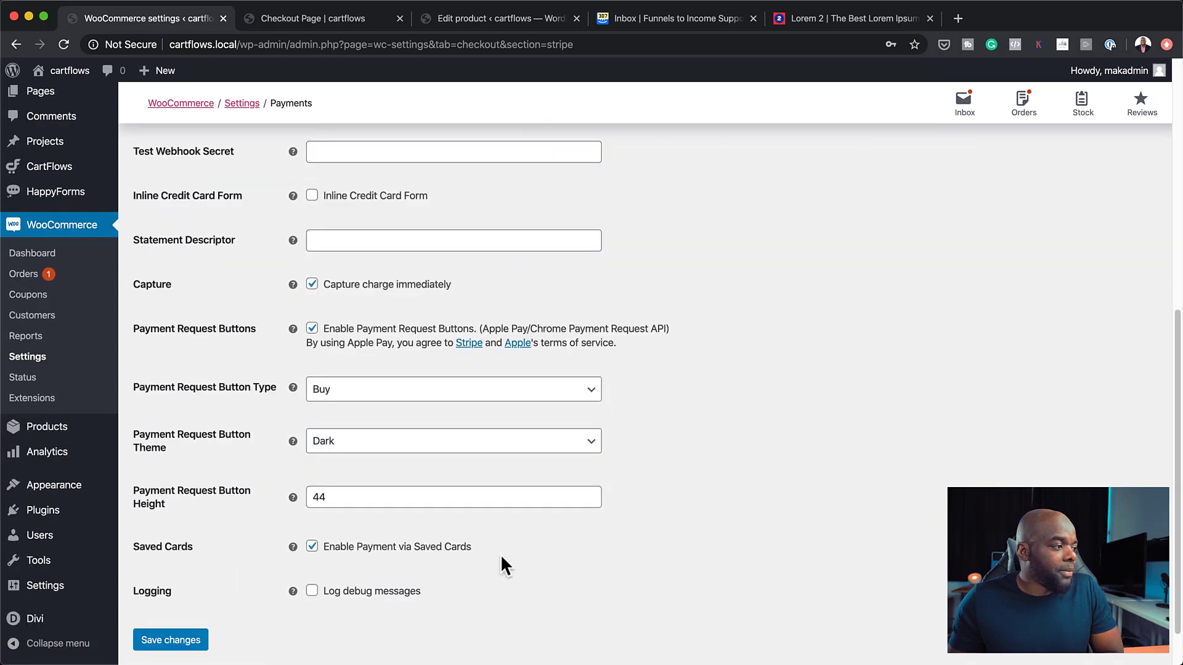
scroll(501, 566, down, 2)
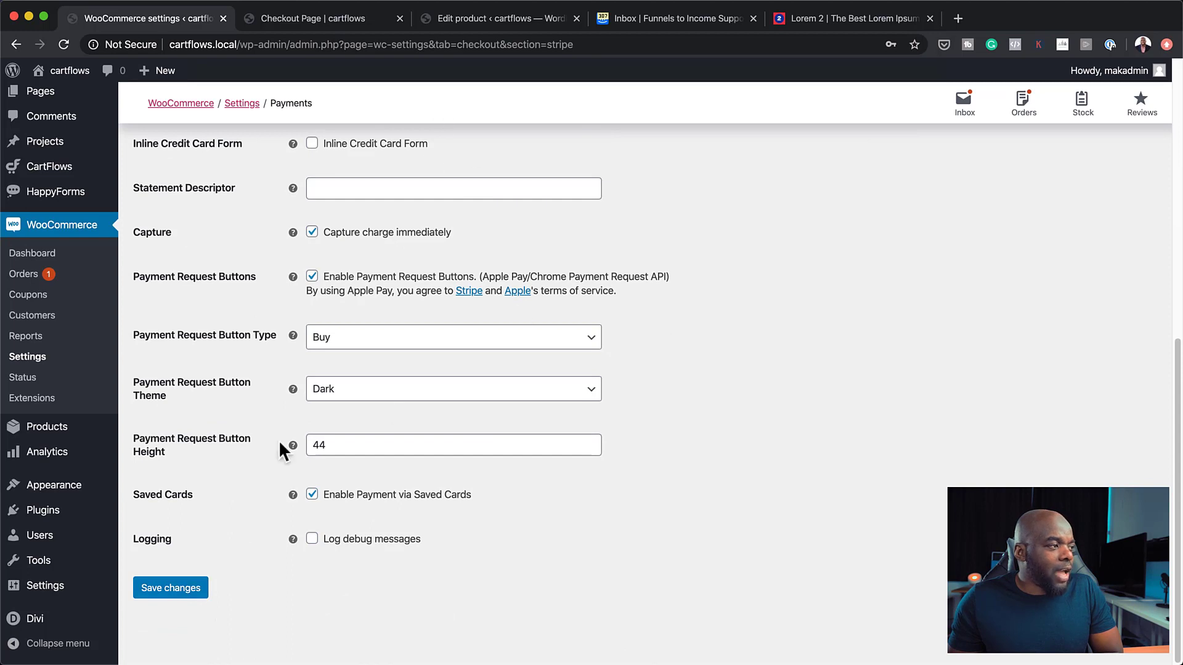
click(190, 590)
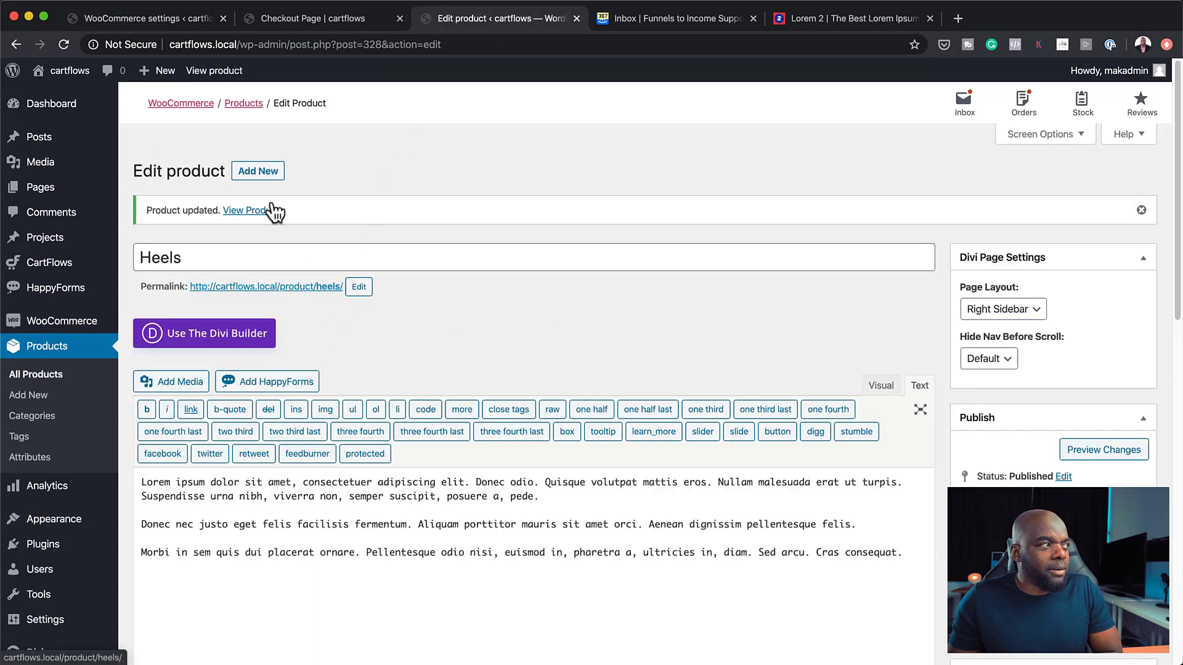
Open the Heels flow in CartFlows, view its landing page and enable the Visual Builder on it.
click(64, 45)
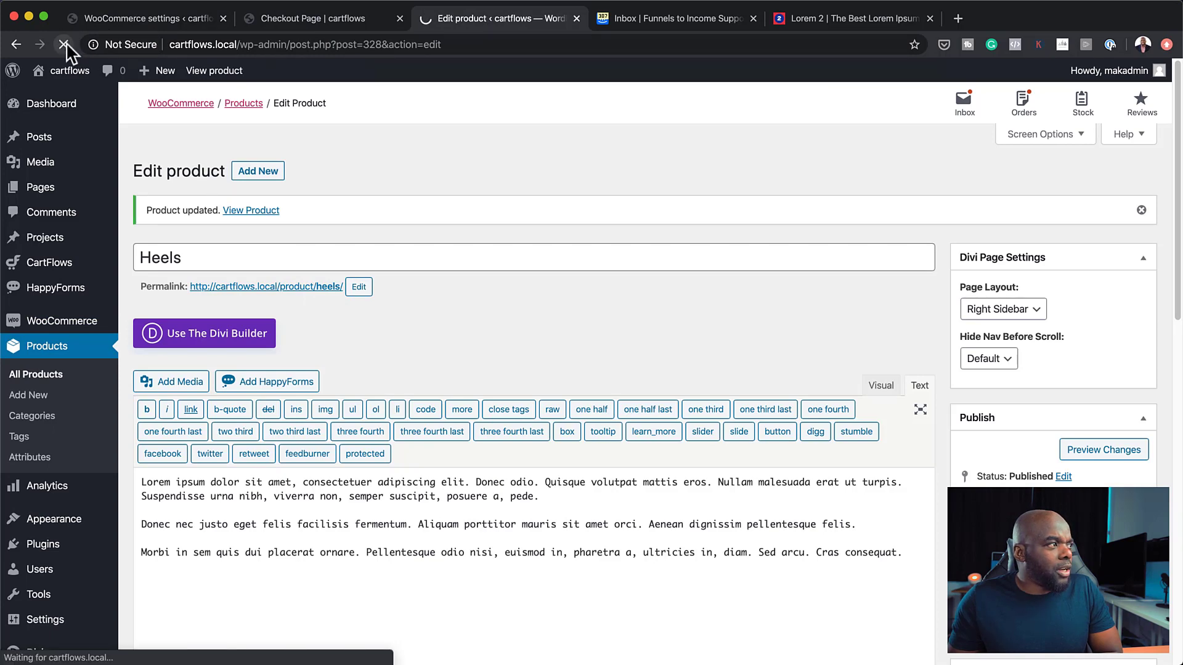
mouse_move(71, 265)
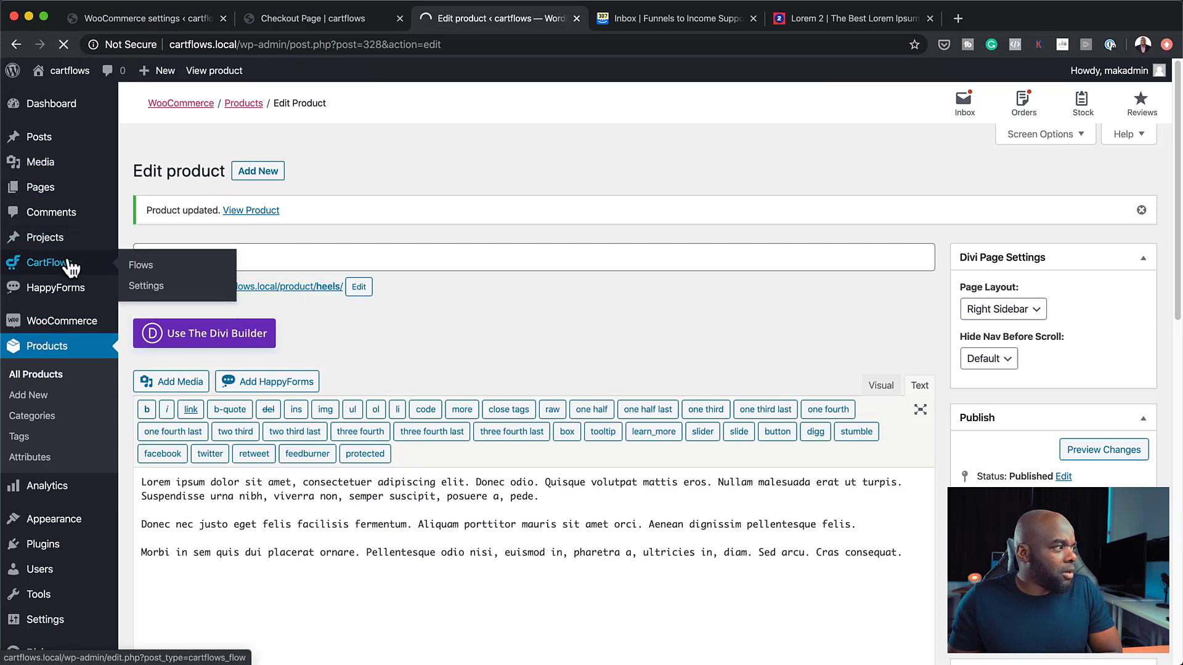
click(141, 265)
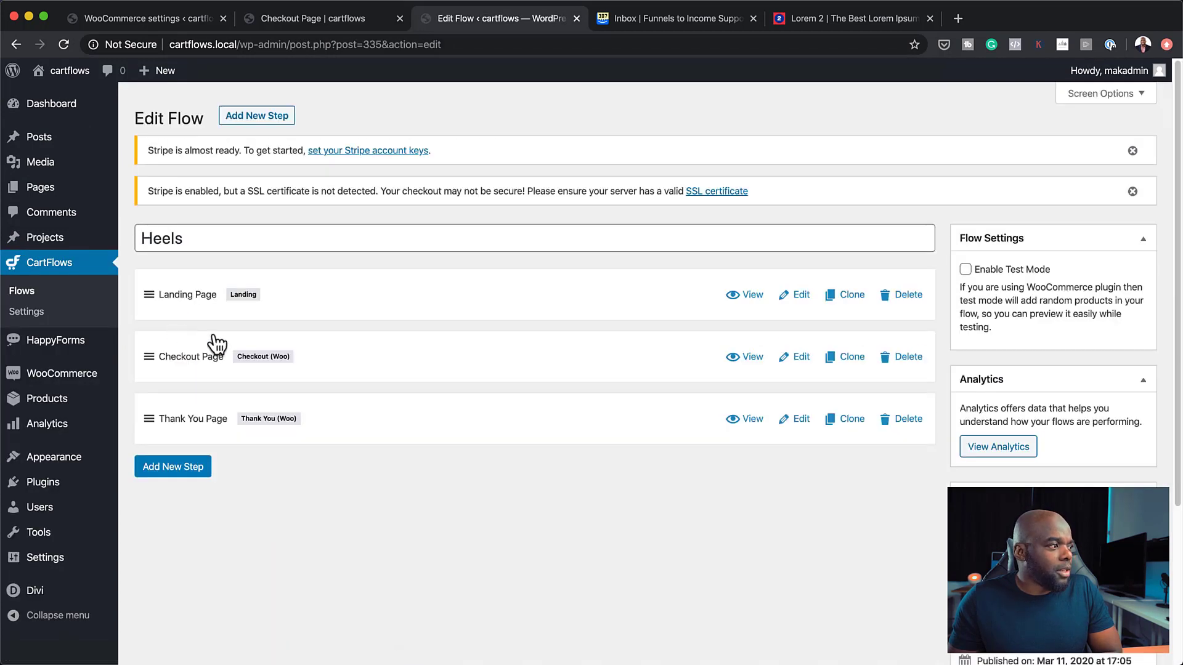
click(754, 295)
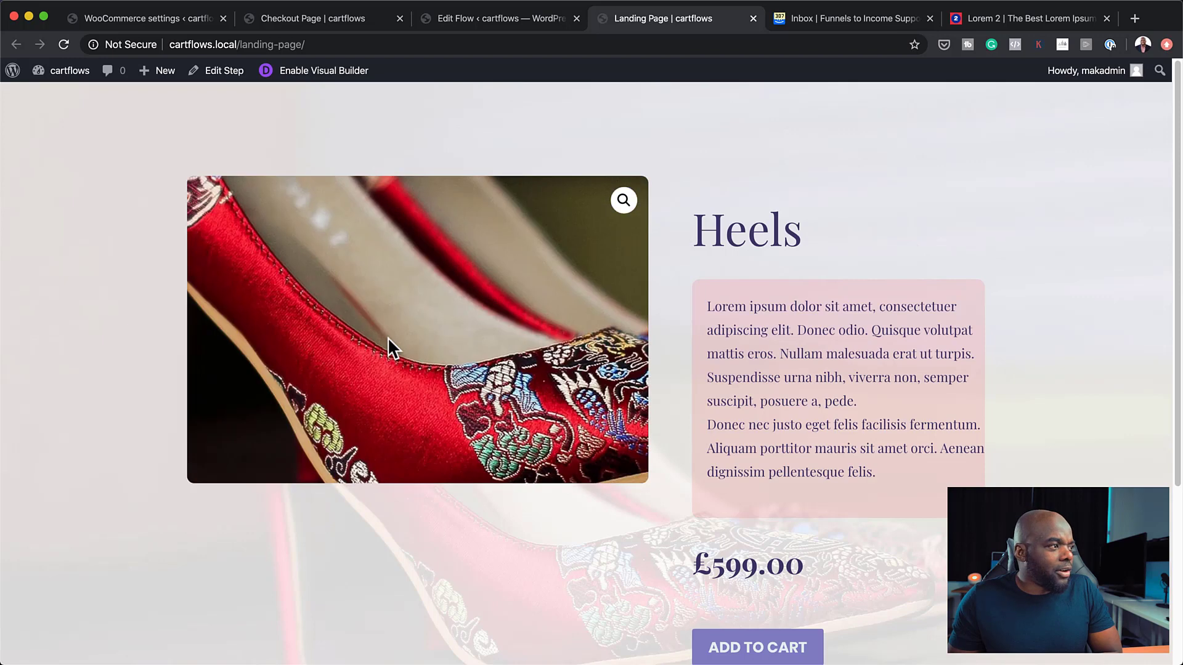
click(309, 71)
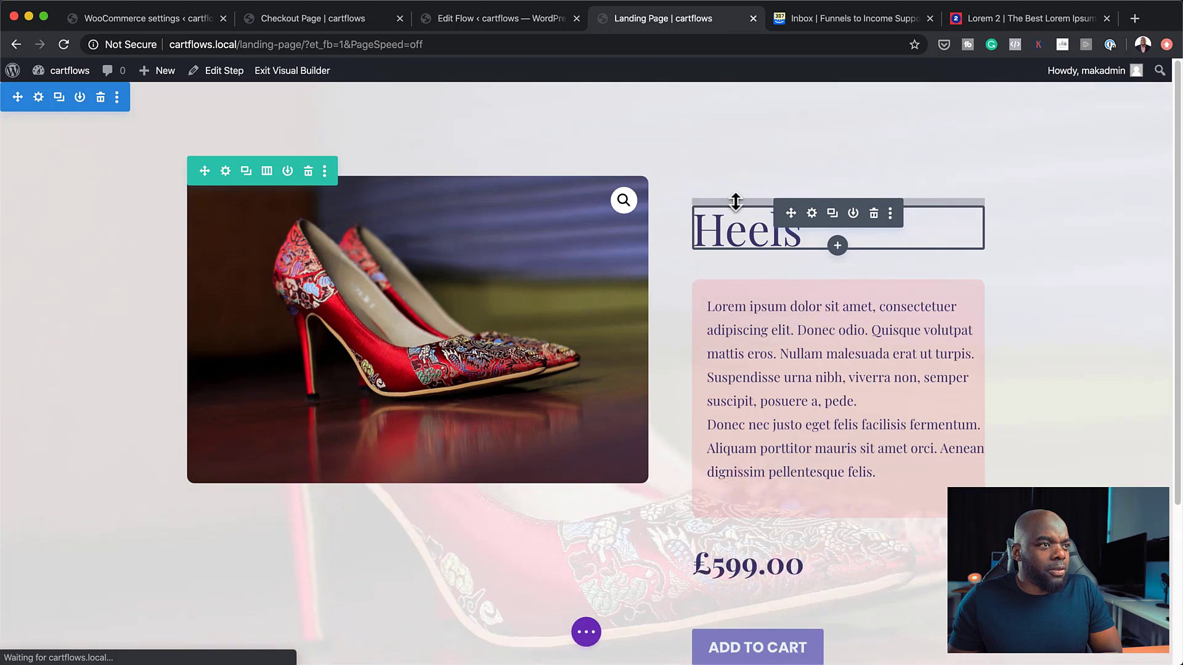
Insert a Woo Gallery module below the product image on the landing page and accept its settings.
mouse_move(735, 199)
mouse_down()
mouse_move(737, 164)
mouse_move(736, 210)
mouse_move(738, 201)
mouse_up()
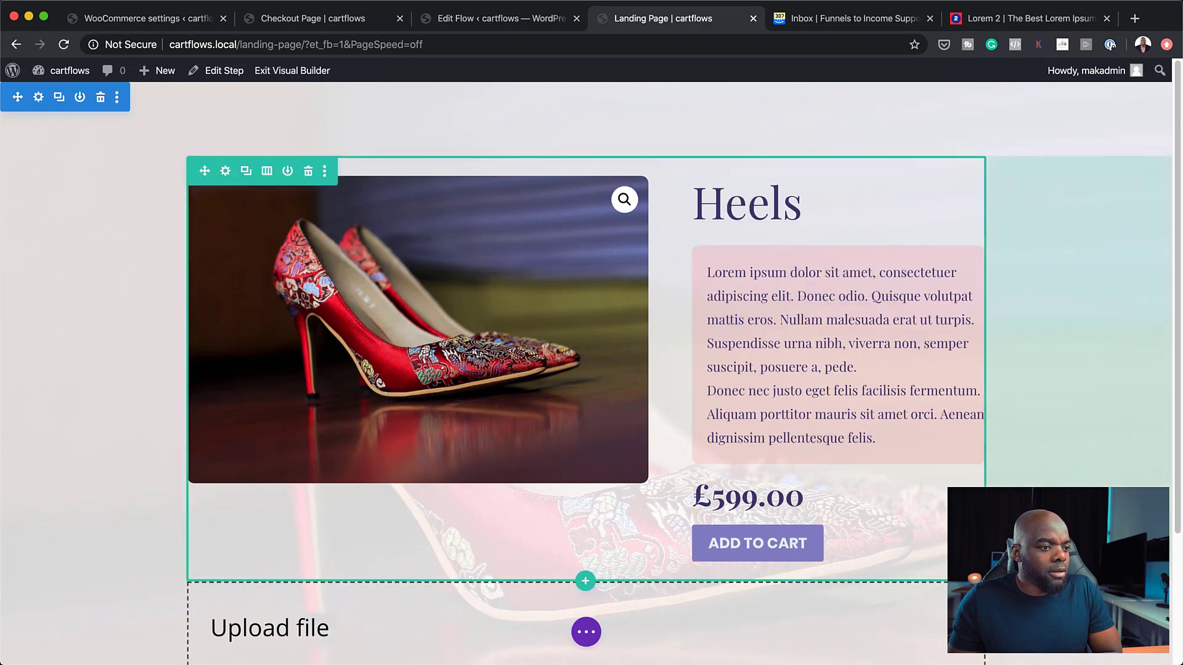
scroll(496, 469, down, 2)
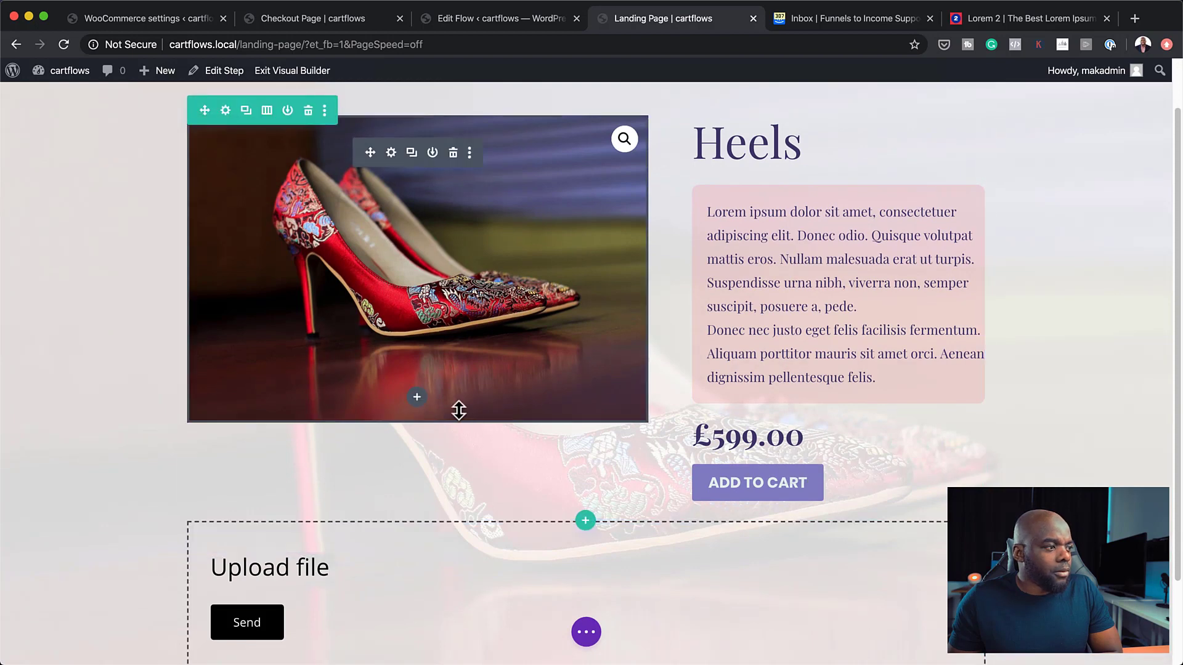
click(417, 399)
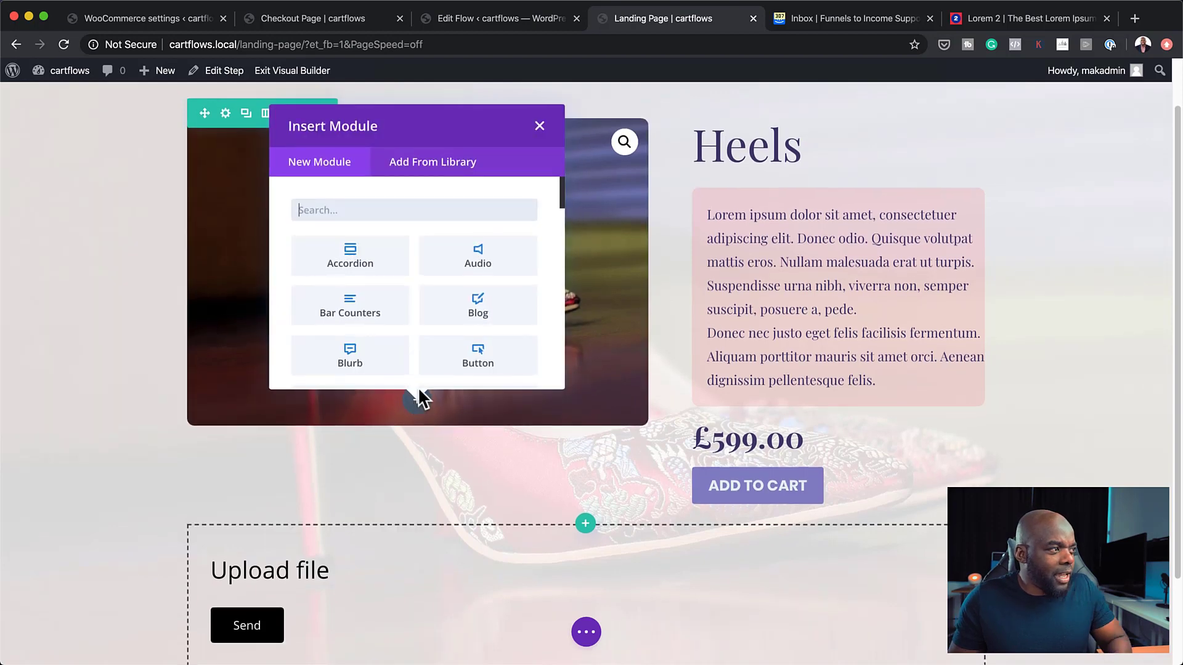
text(woo)
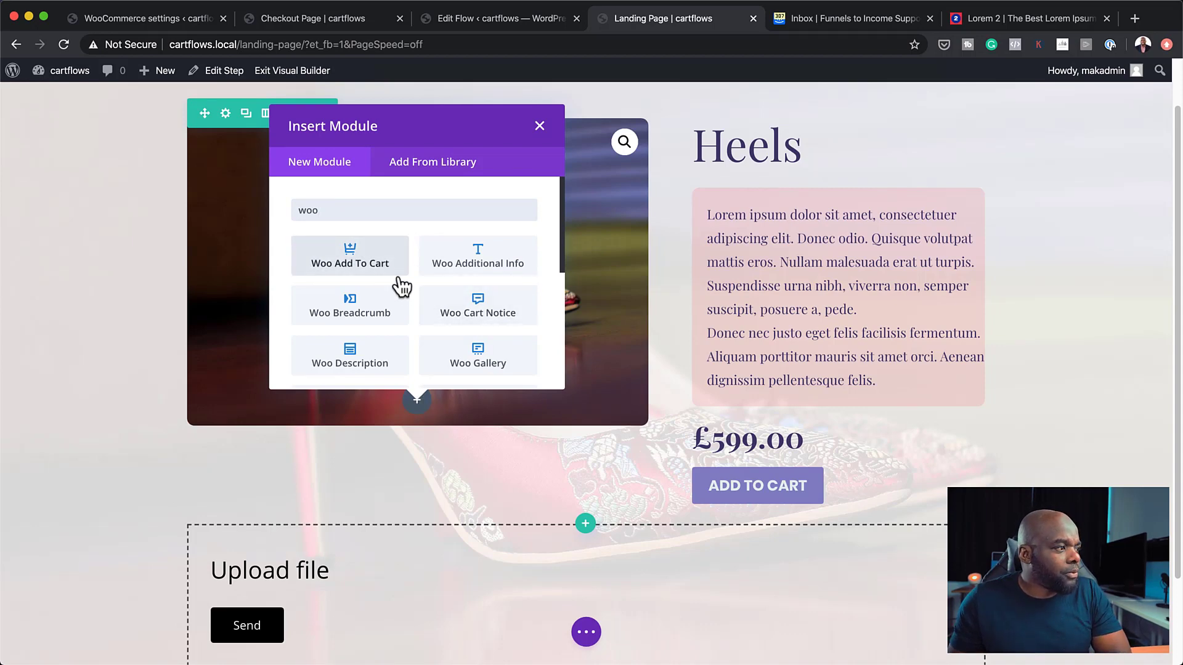
scroll(398, 348, down, 1)
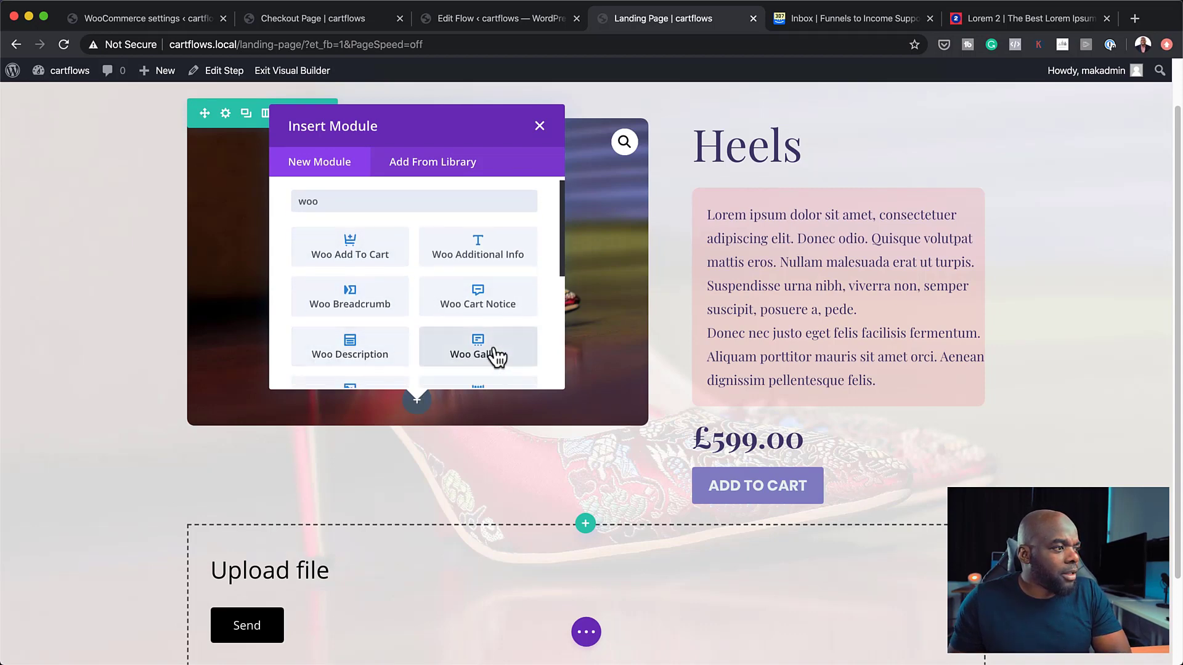
click(496, 356)
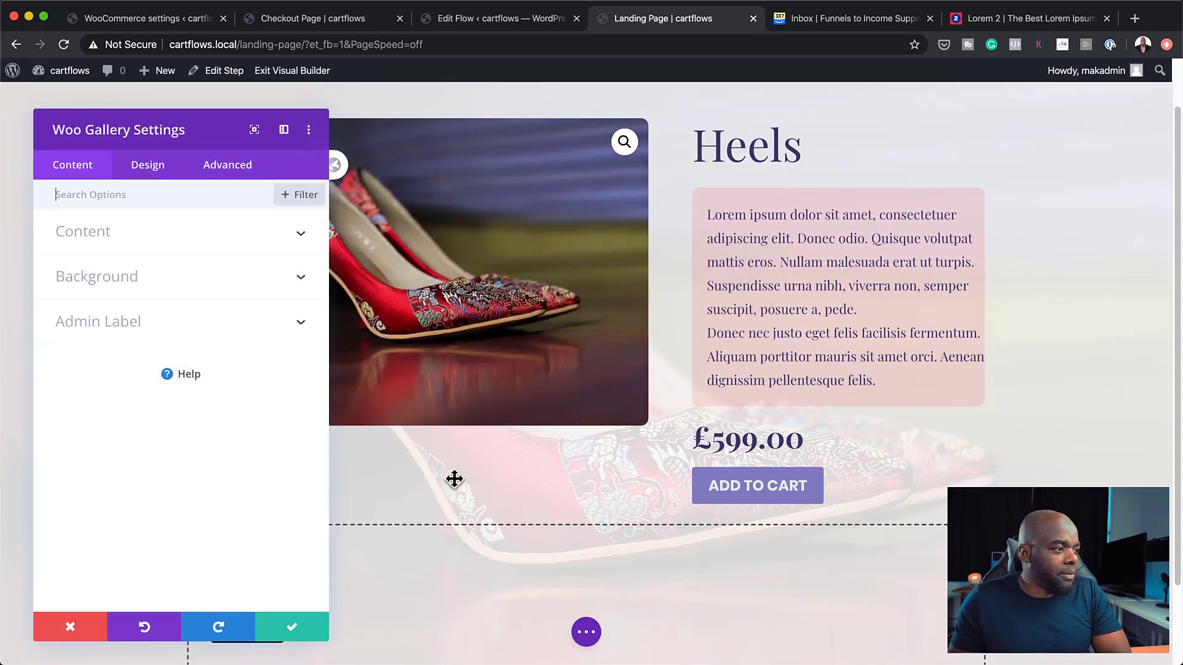
click(293, 629)
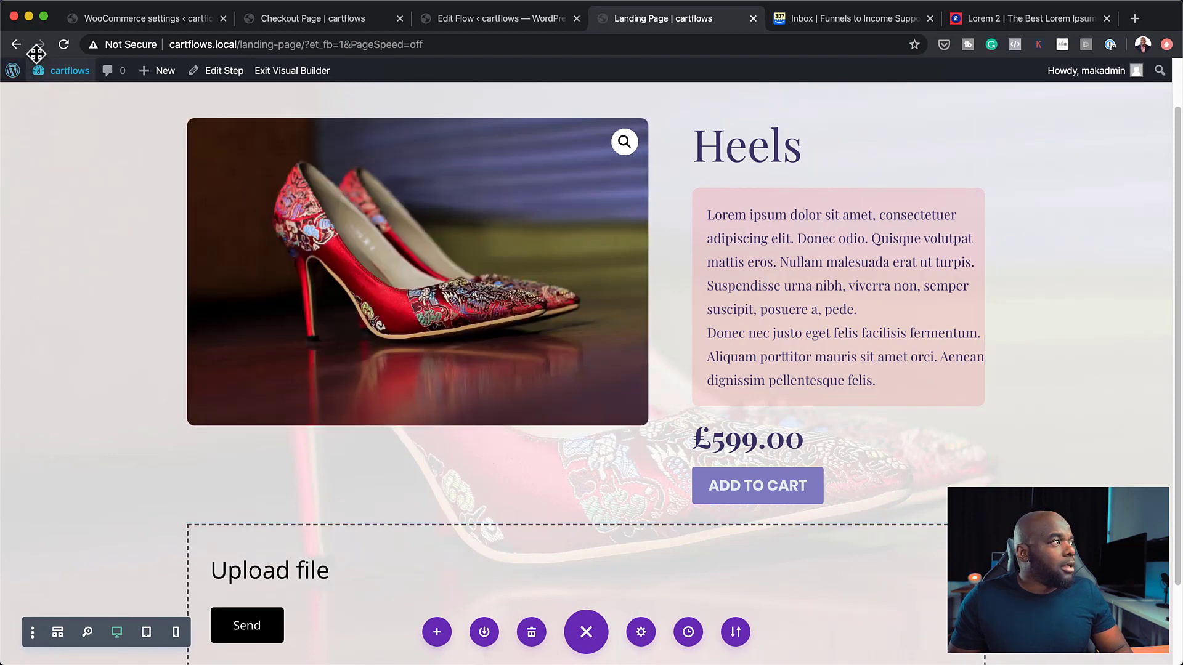
Open the Heels product for editing in WooCommerce and start adding images to its product gallery.
click(157, 20)
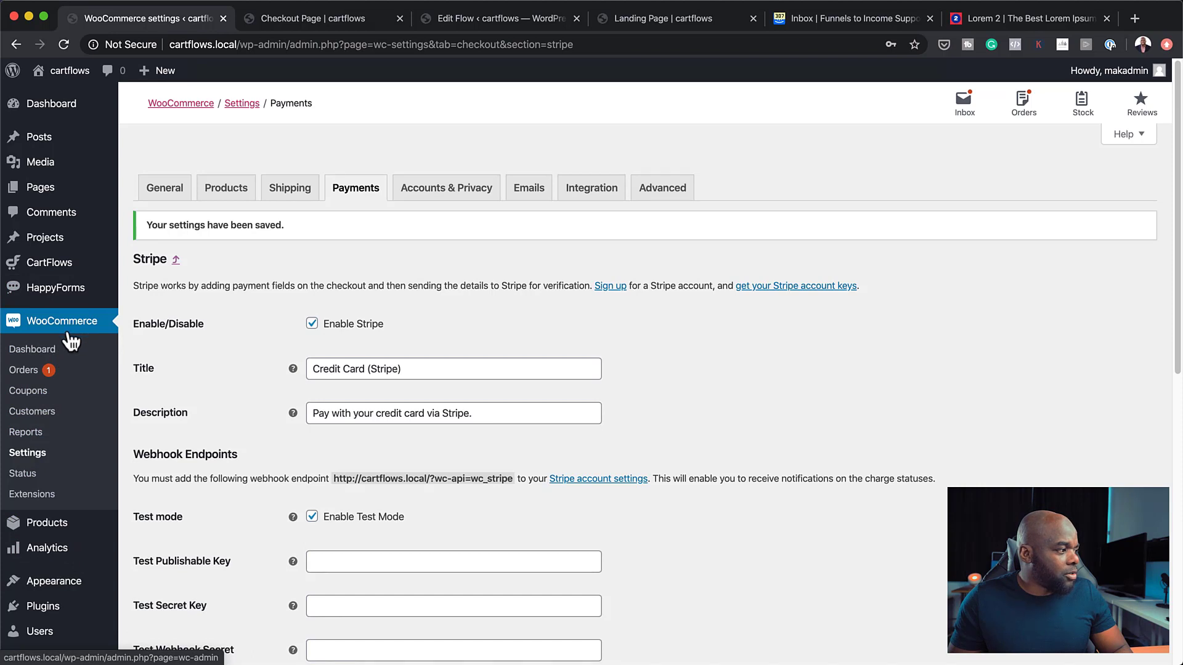
mouse_move(52, 536)
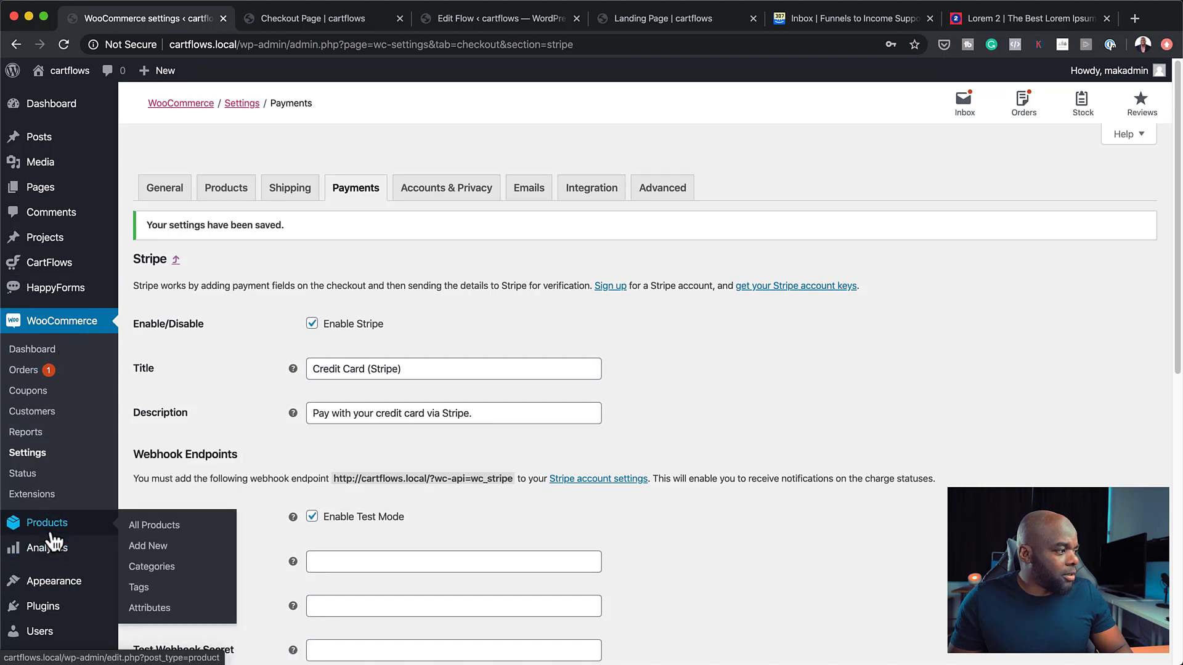
click(164, 528)
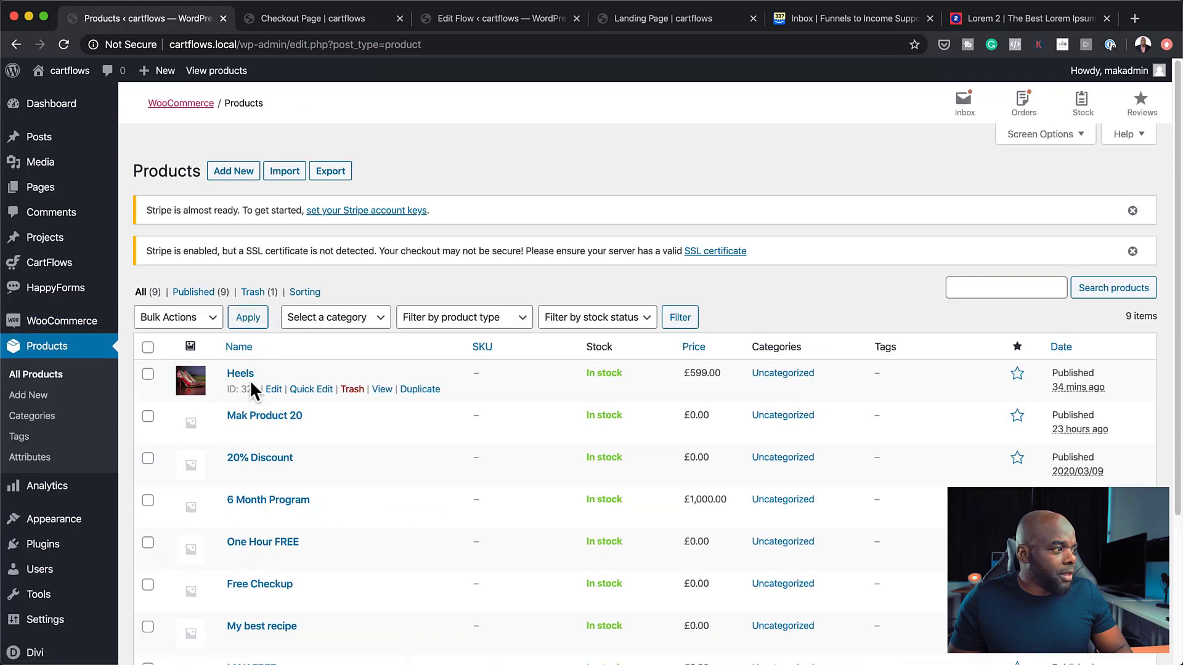
click(273, 390)
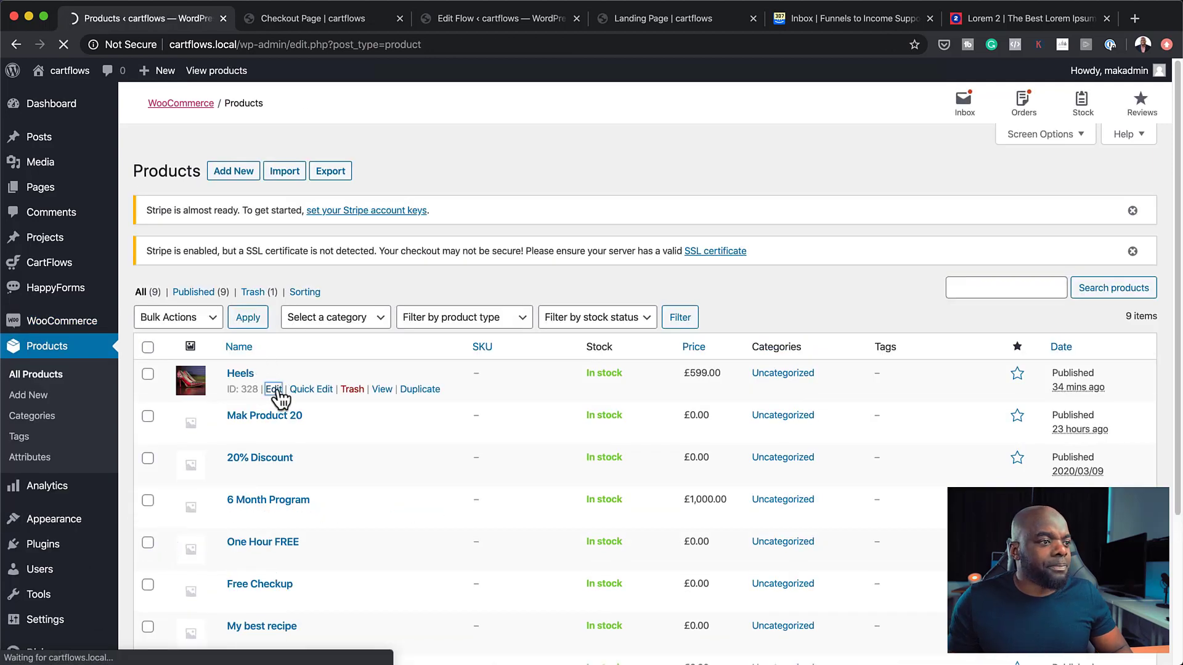
scroll(986, 555, down, 5)
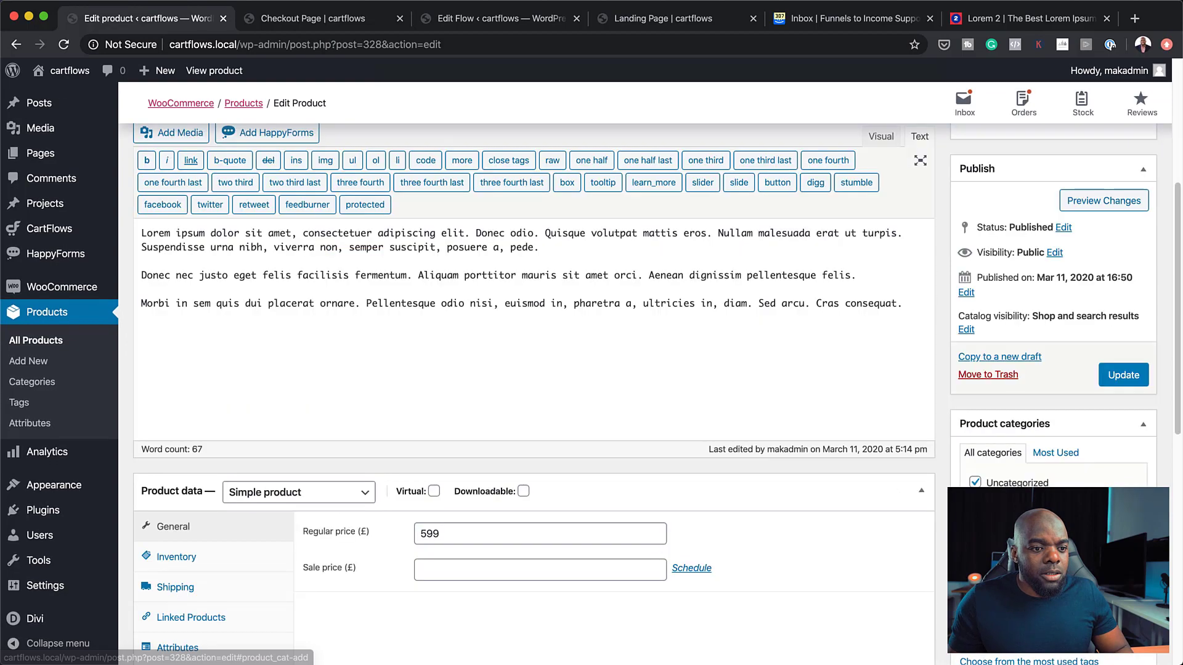
scroll(533, 394, down, 9)
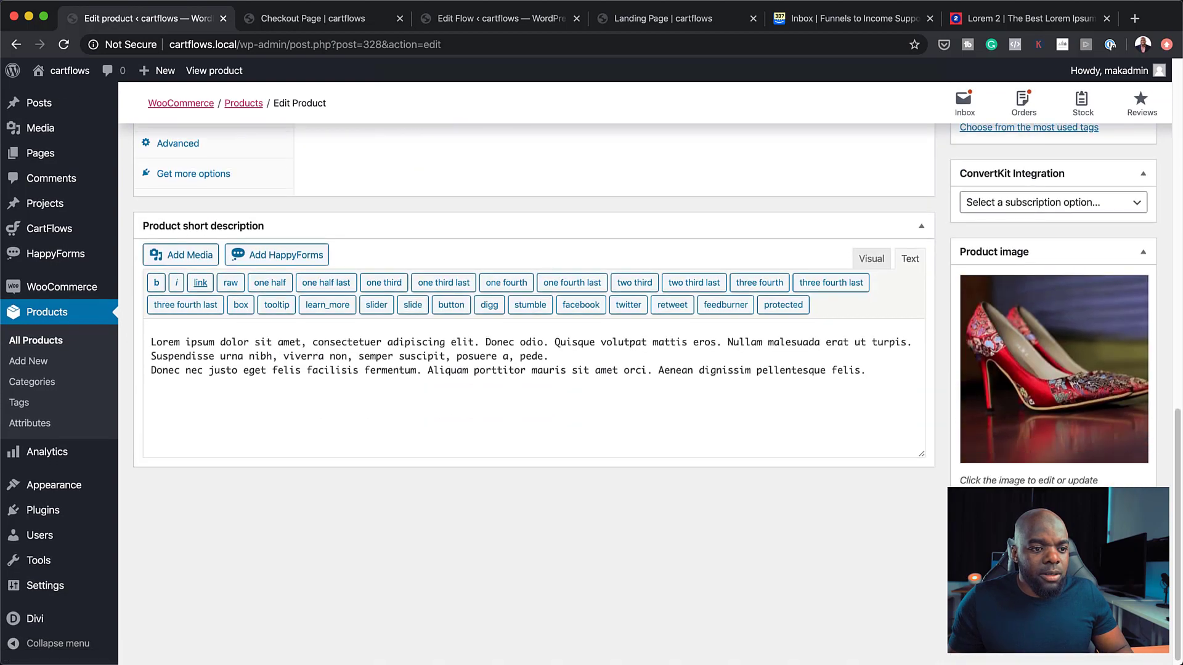
click(1014, 576)
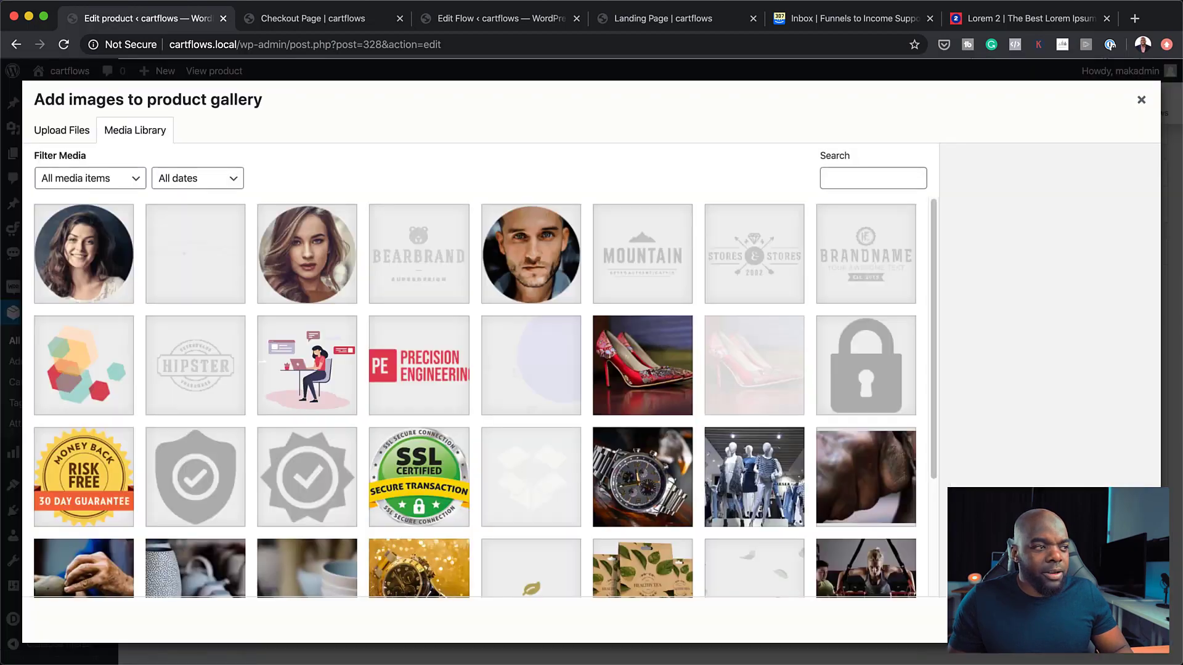
Select the red heels, shopping mall and silver watch images in the media library for the gallery.
scroll(541, 525, down, 2)
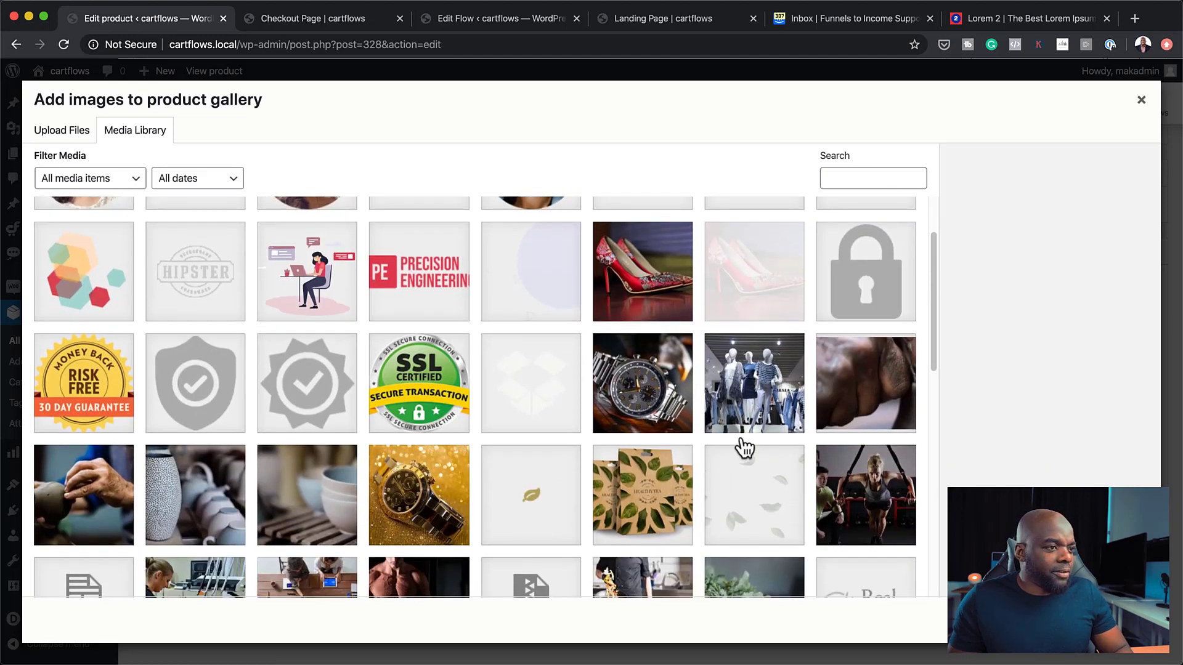
click(765, 402)
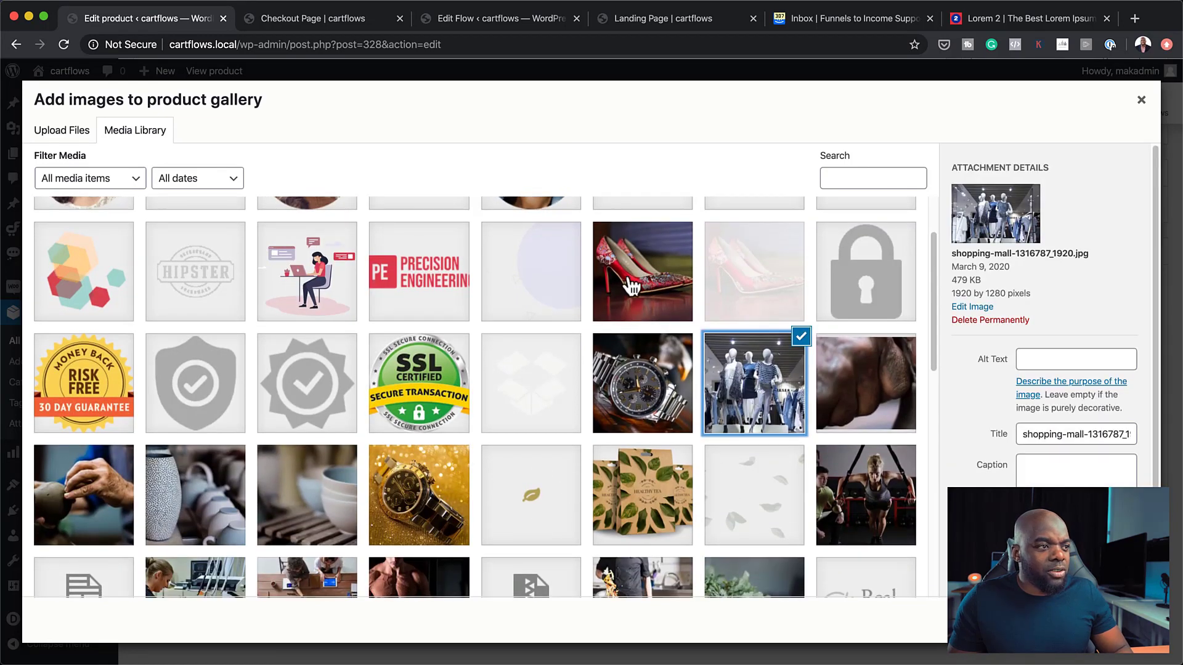
click(665, 287)
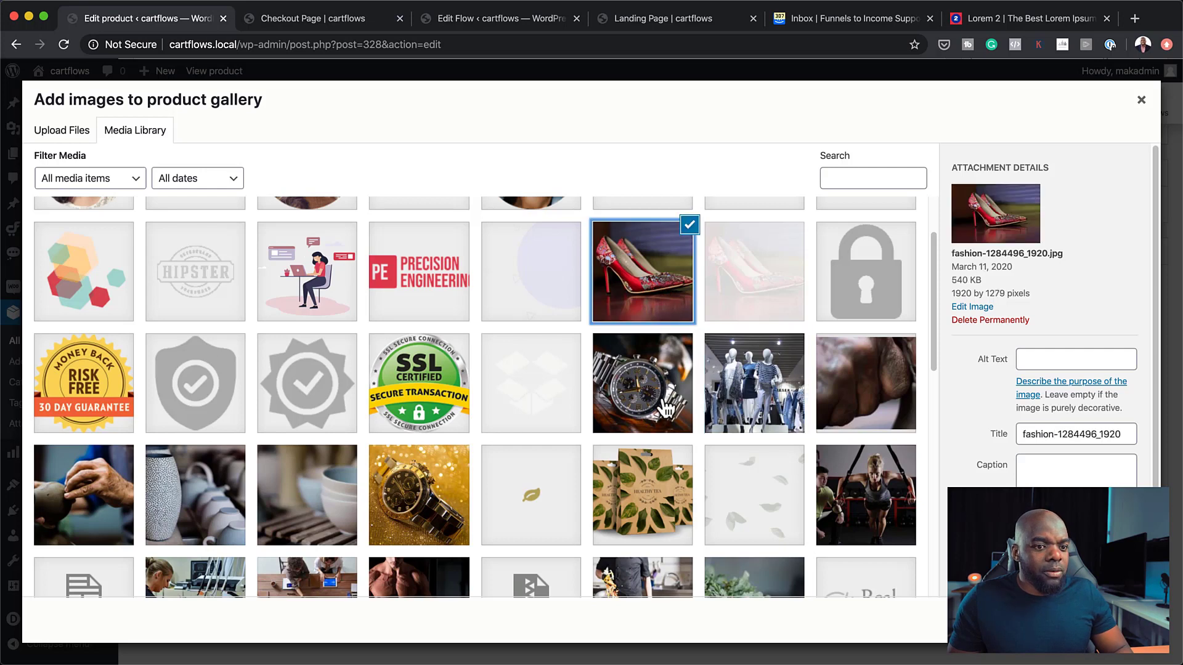
click(764, 391)
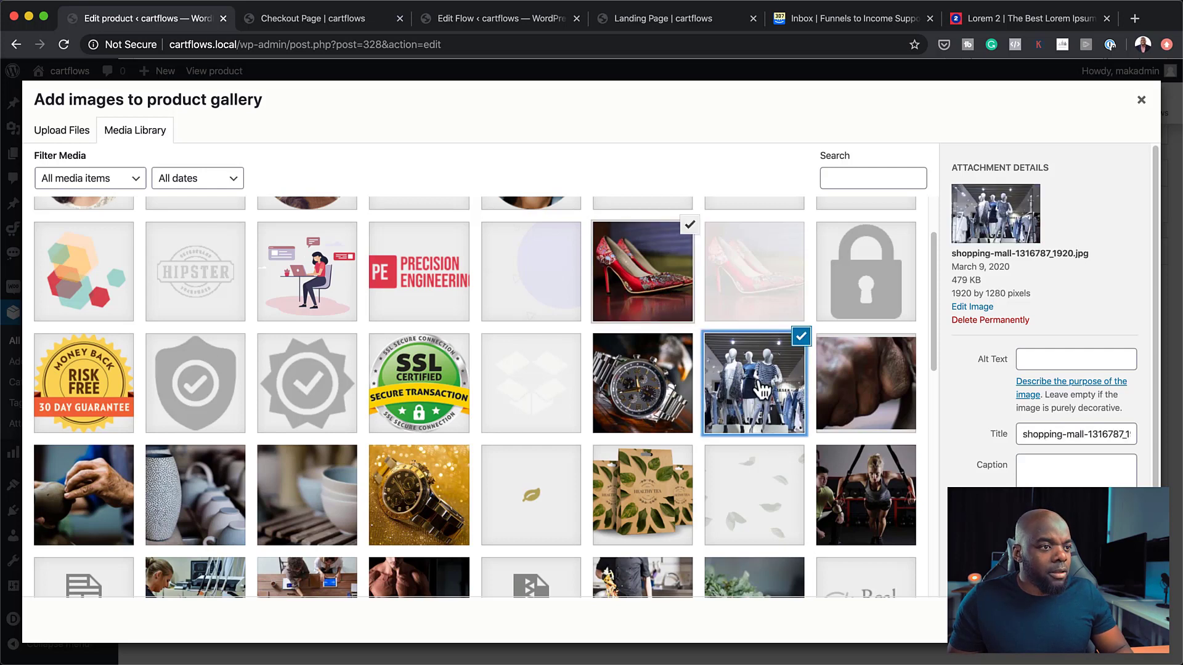
click(662, 401)
Include the gym athlete image in the selection, add the images to the product gallery and update the product.
scroll(734, 474, down, 3)
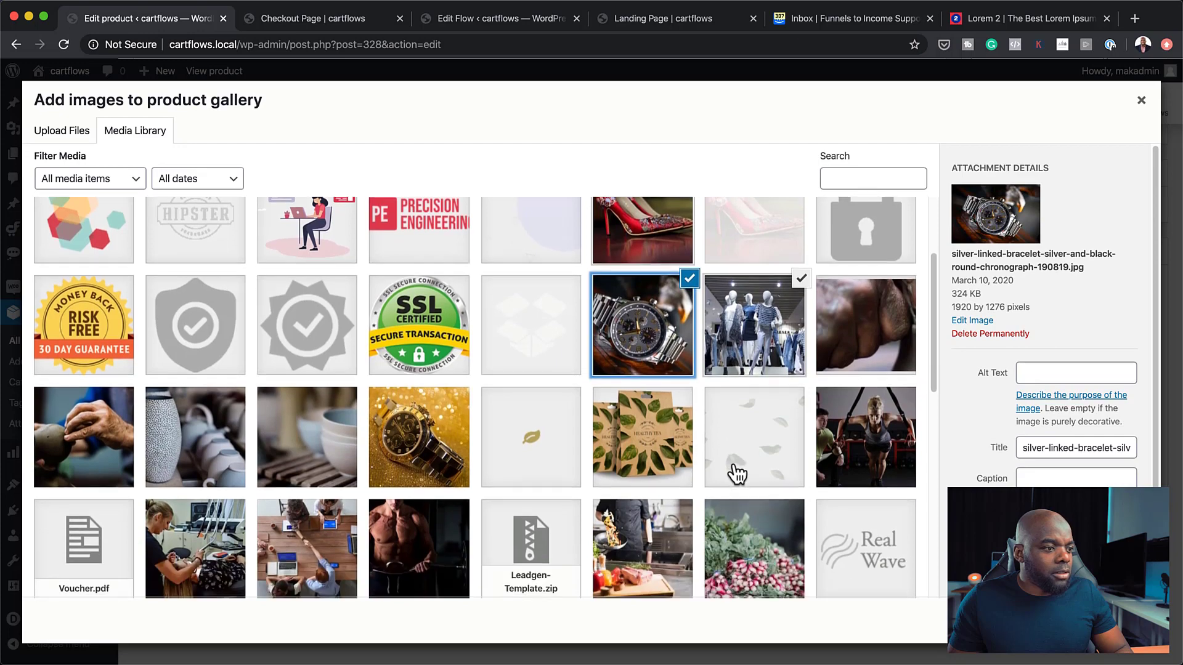
scroll(738, 474, down, 2)
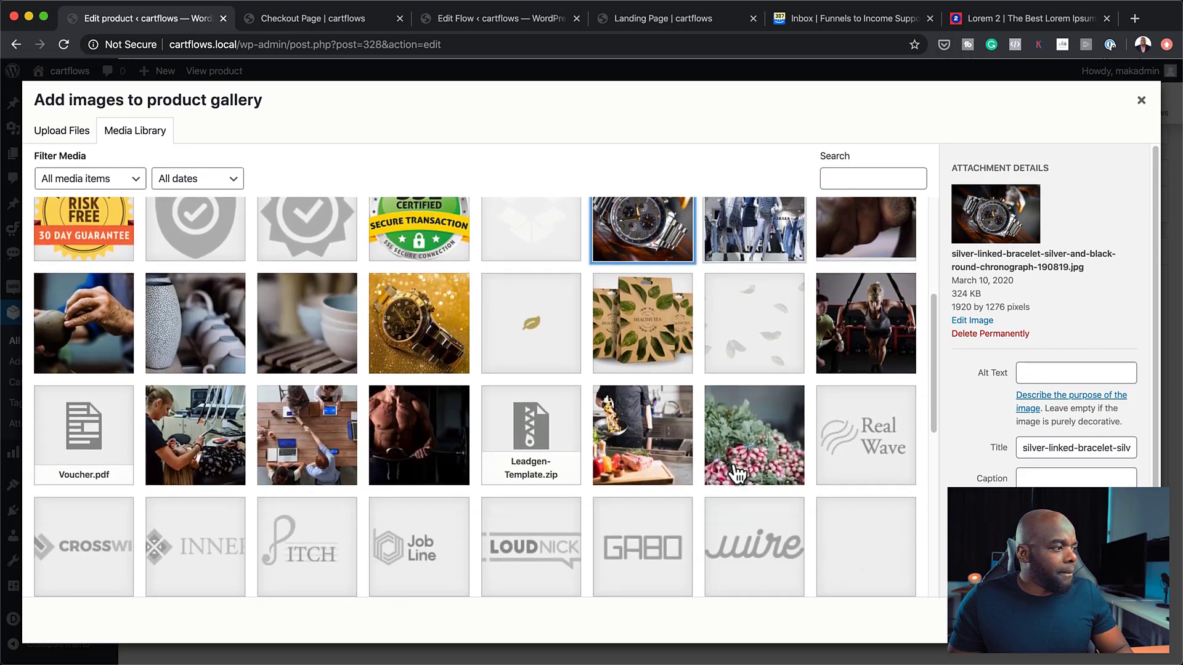
scroll(738, 475, down, 8)
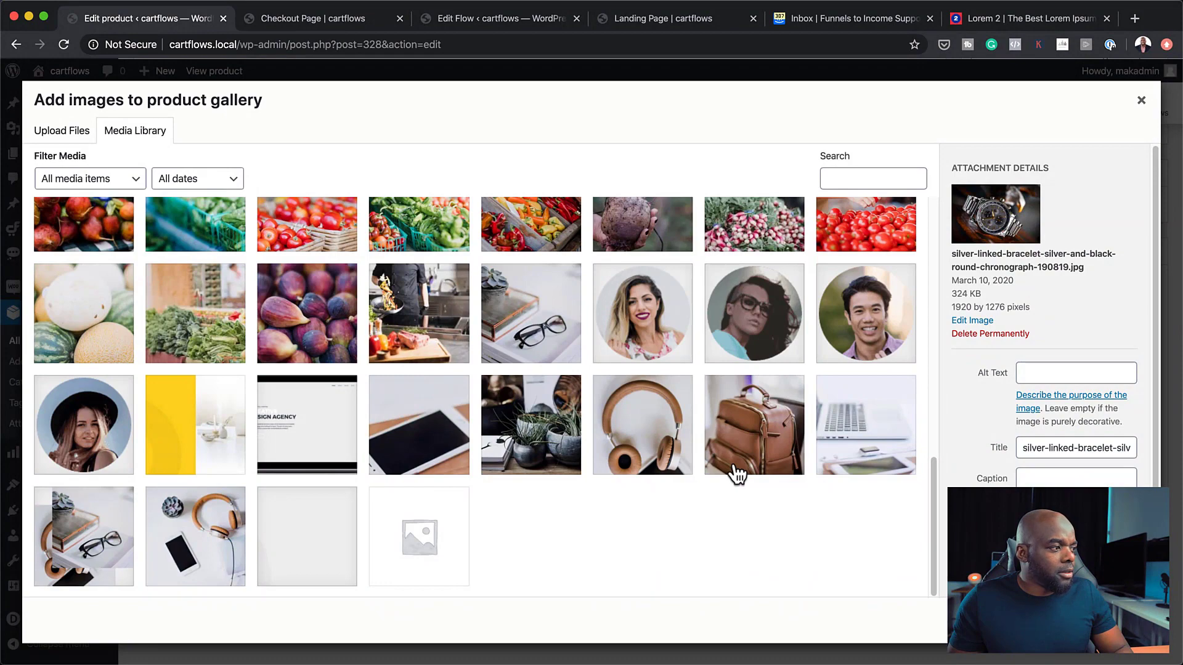
scroll(635, 382, up, 10)
click(878, 356)
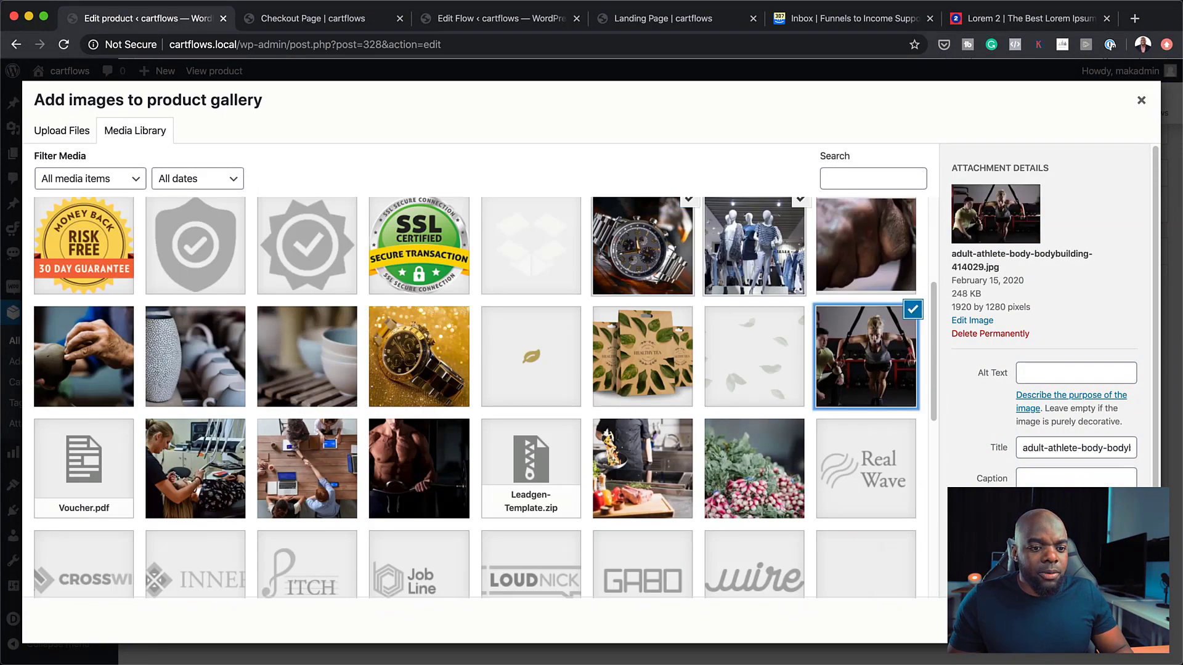
click(1108, 621)
scroll(1092, 200, up, 6)
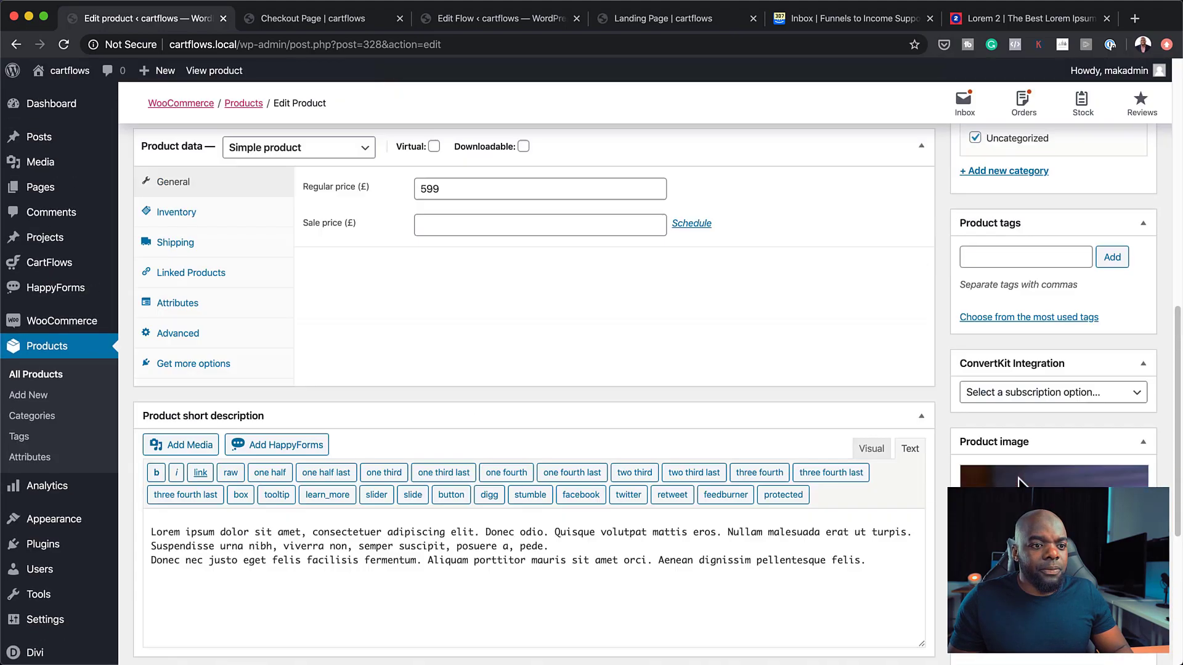
click(1122, 242)
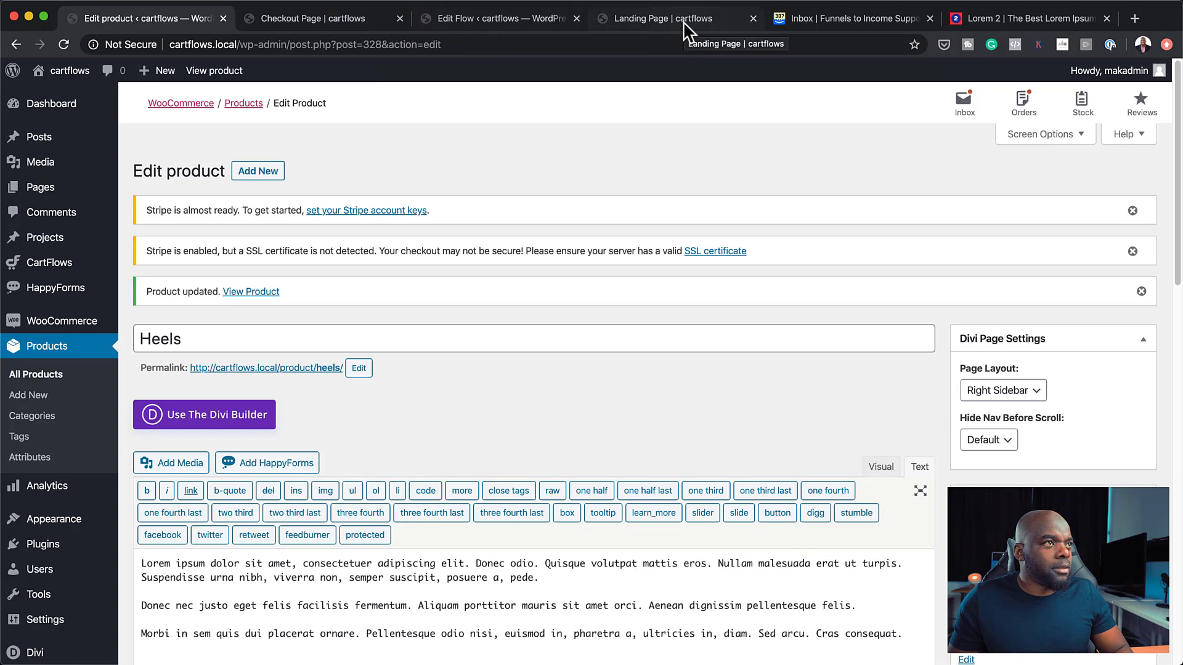
Reload the landing page in the Visual Builder and browse the new gallery module's images.
click(685, 28)
click(62, 45)
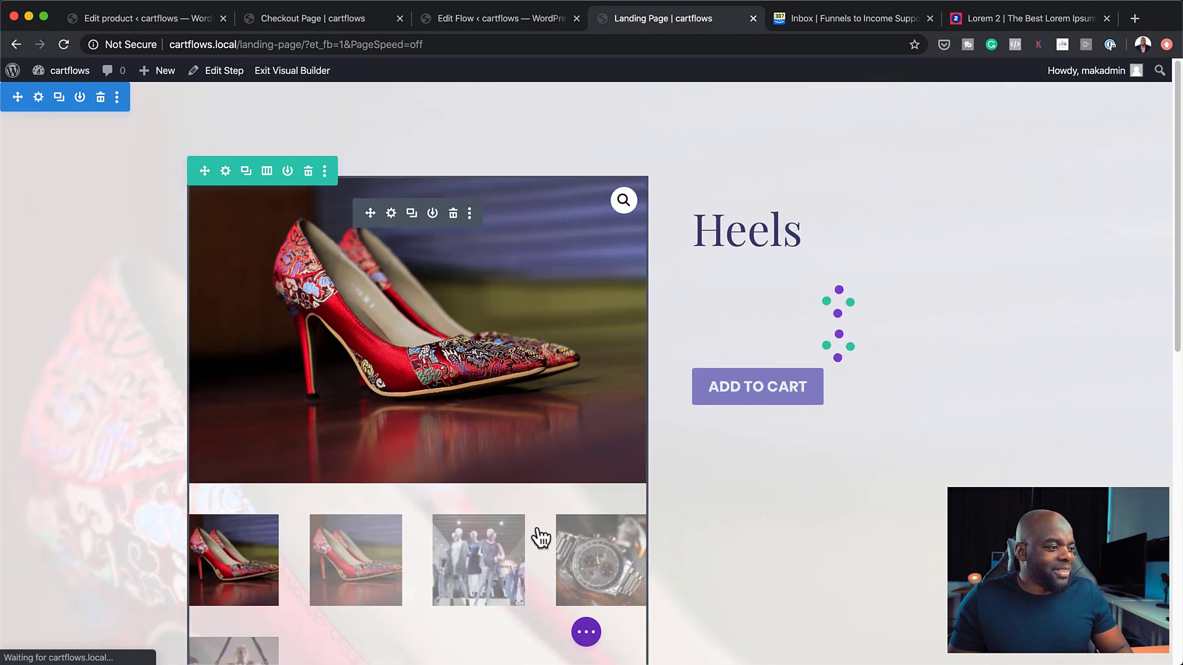
scroll(607, 573, down, 2)
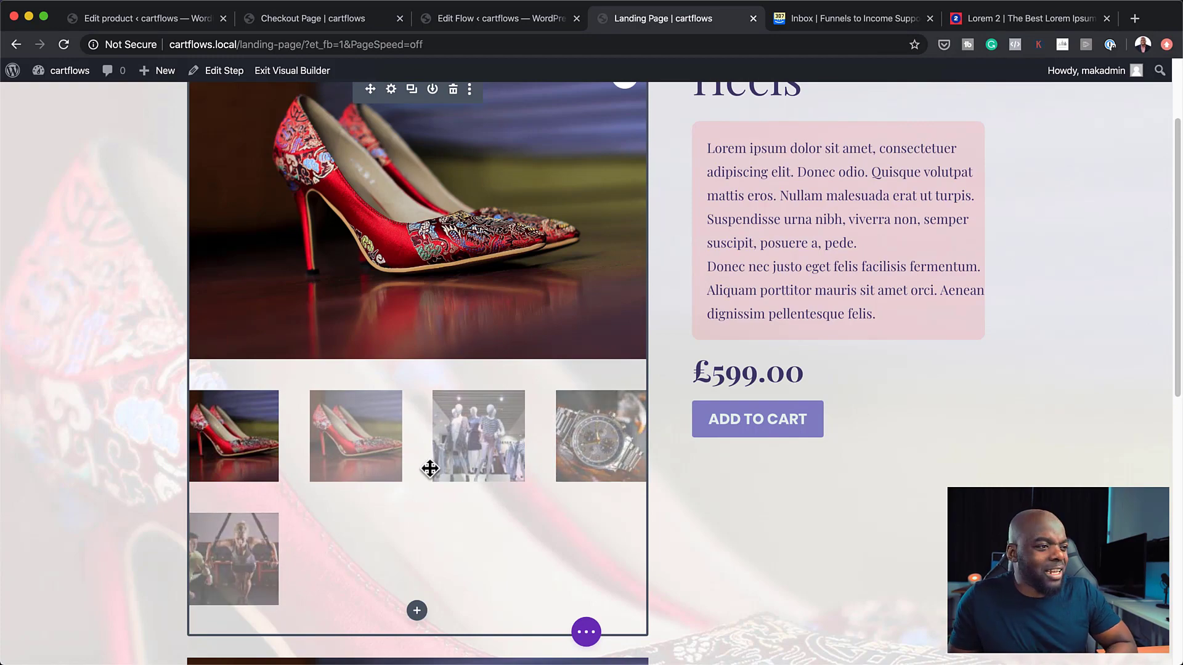
scroll(507, 597, down, 10)
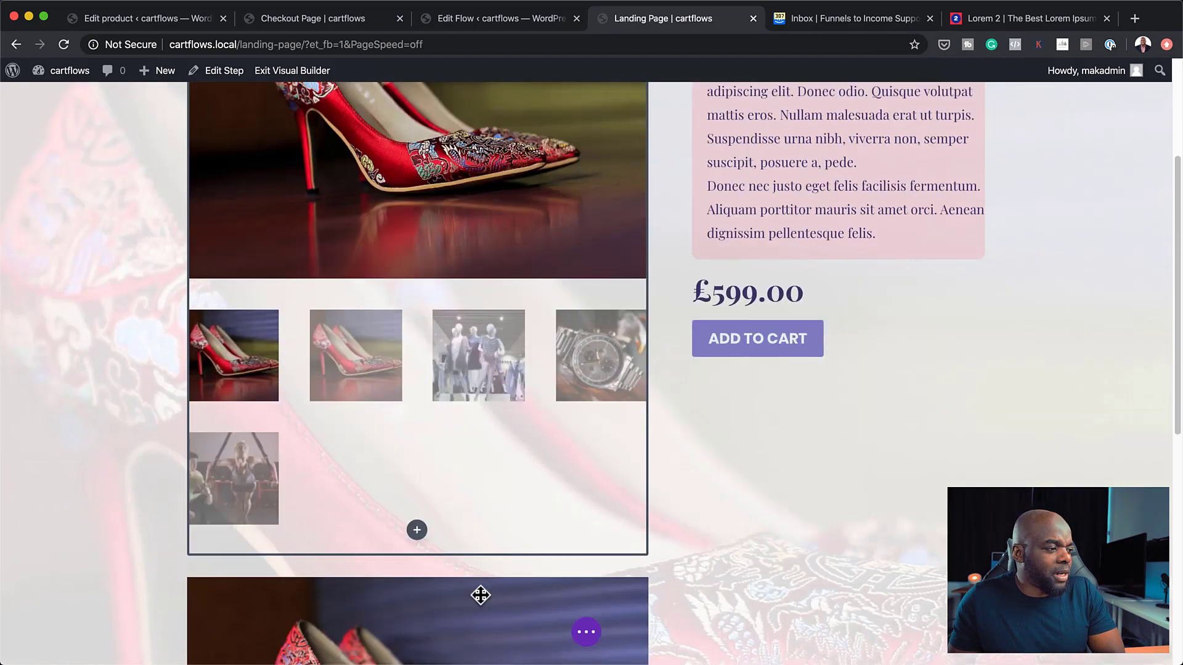
scroll(478, 598, up, 5)
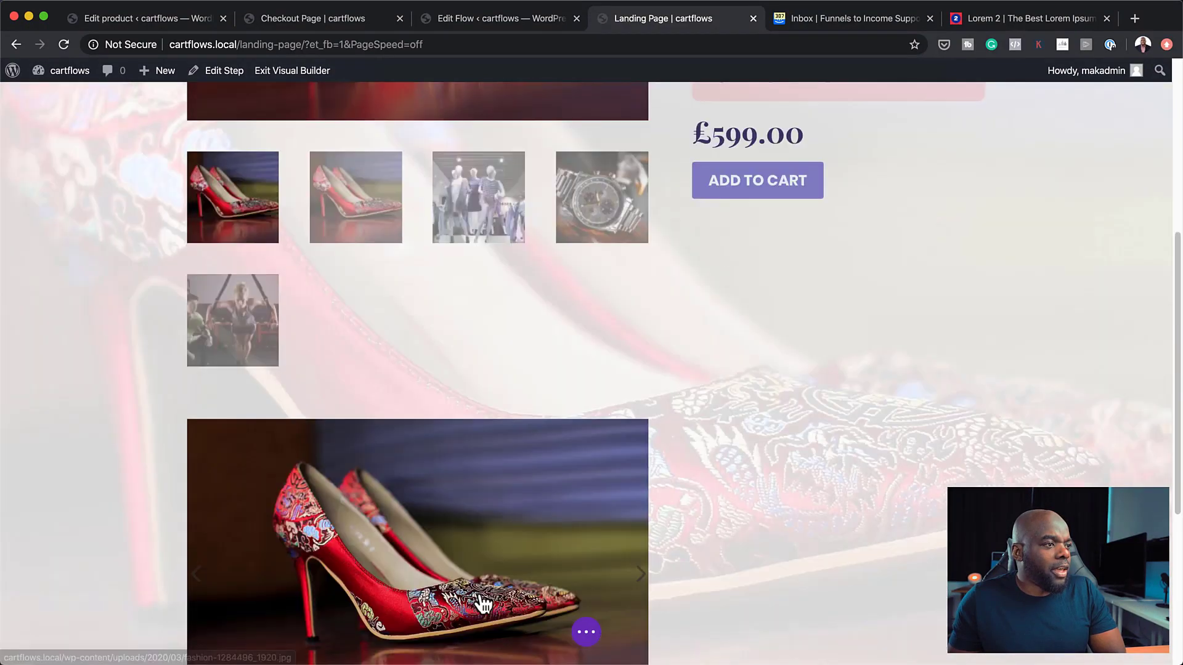
click(618, 579)
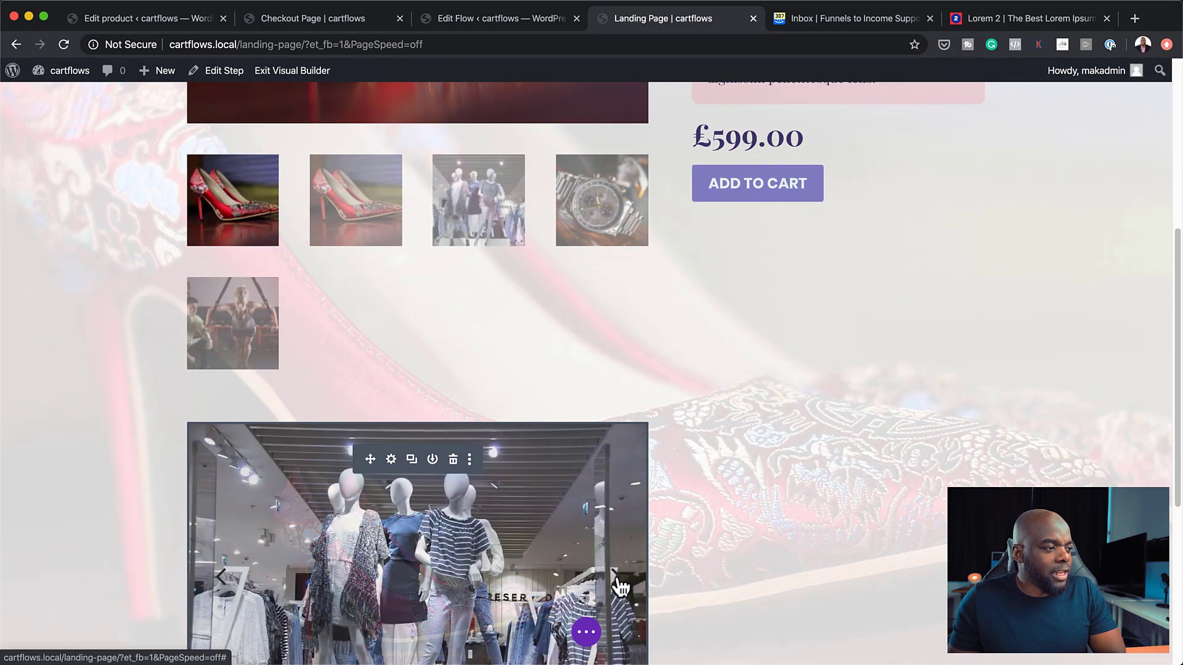
click(618, 579)
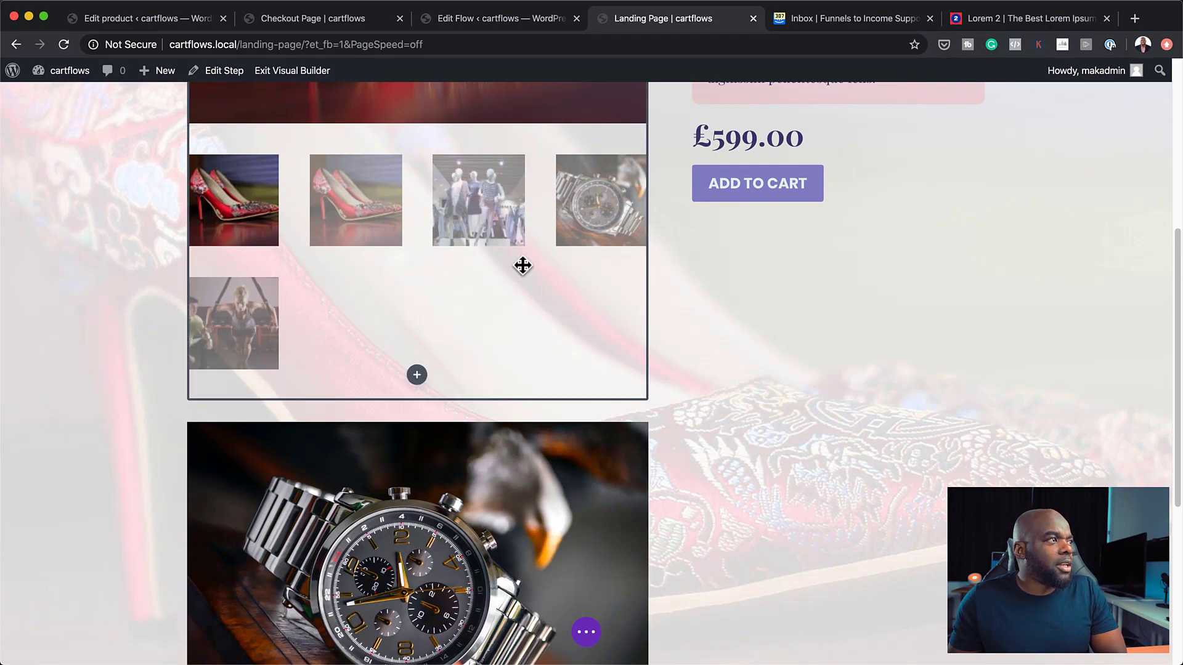
Return to the Heels product editor and look over its product gallery, image picker and short description.
click(155, 25)
scroll(863, 478, down, 20)
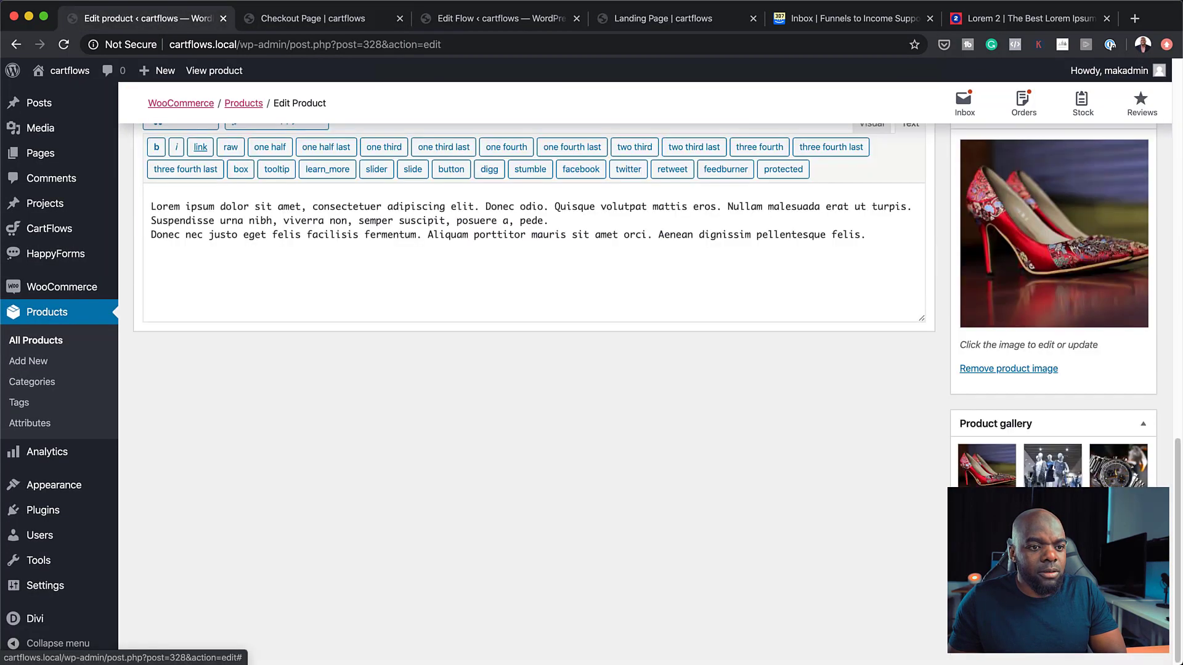
click(1010, 518)
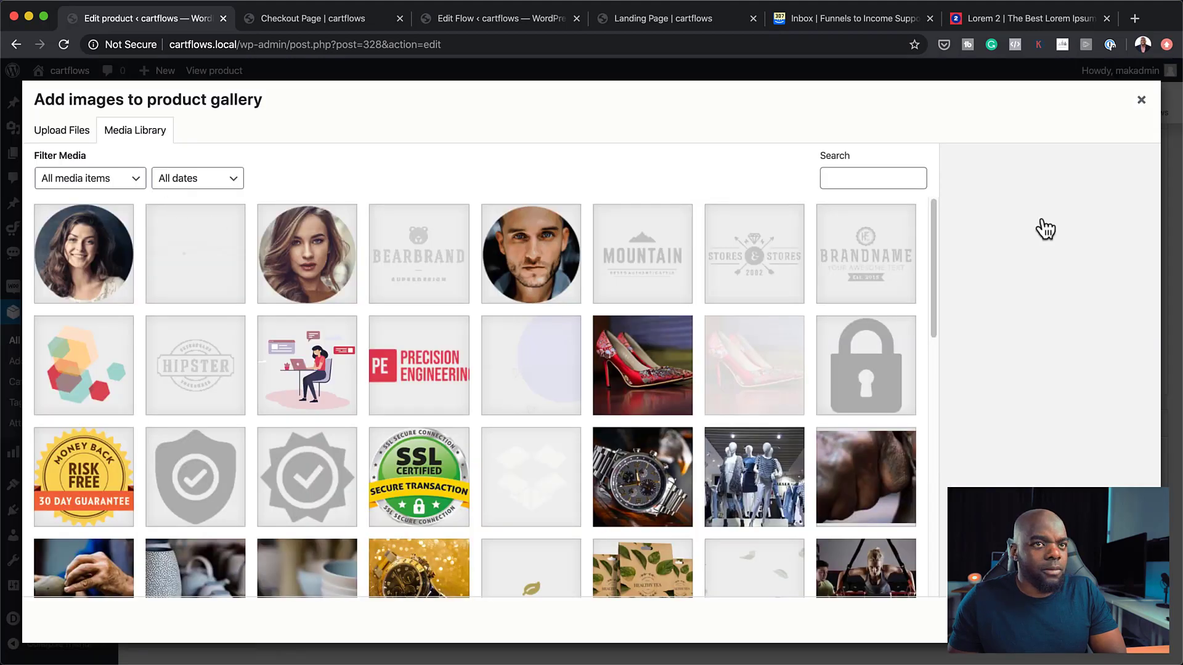
click(1142, 100)
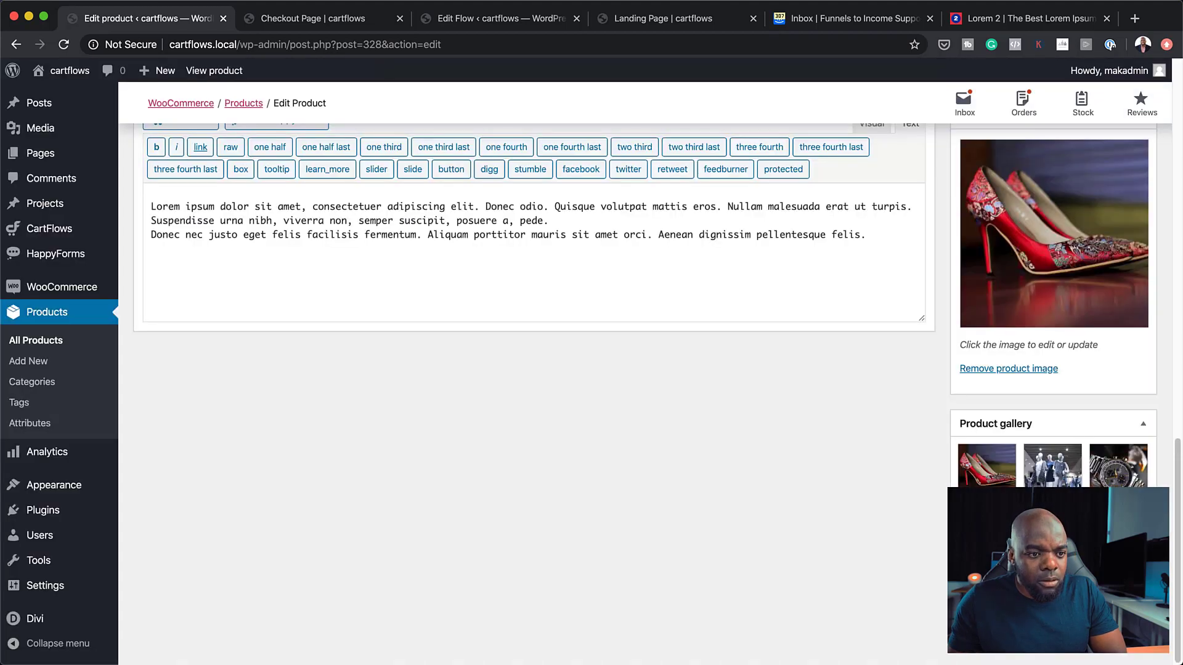
scroll(530, 308, up, 1)
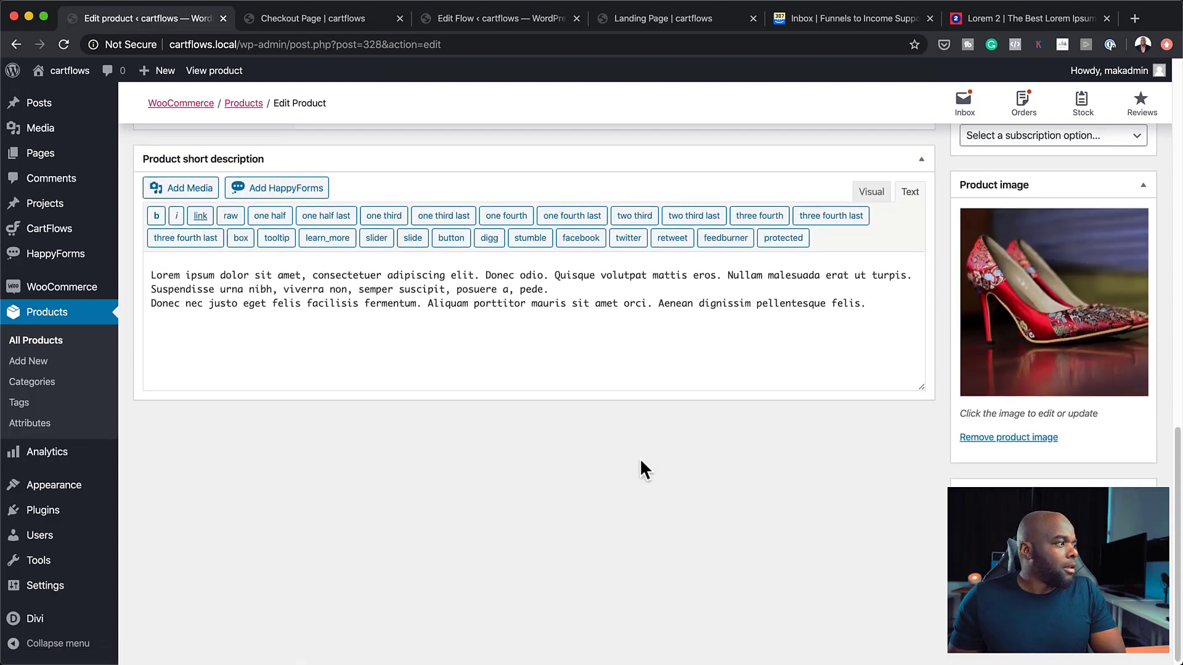
scroll(639, 462, up, 10)
scroll(660, 464, up, 2)
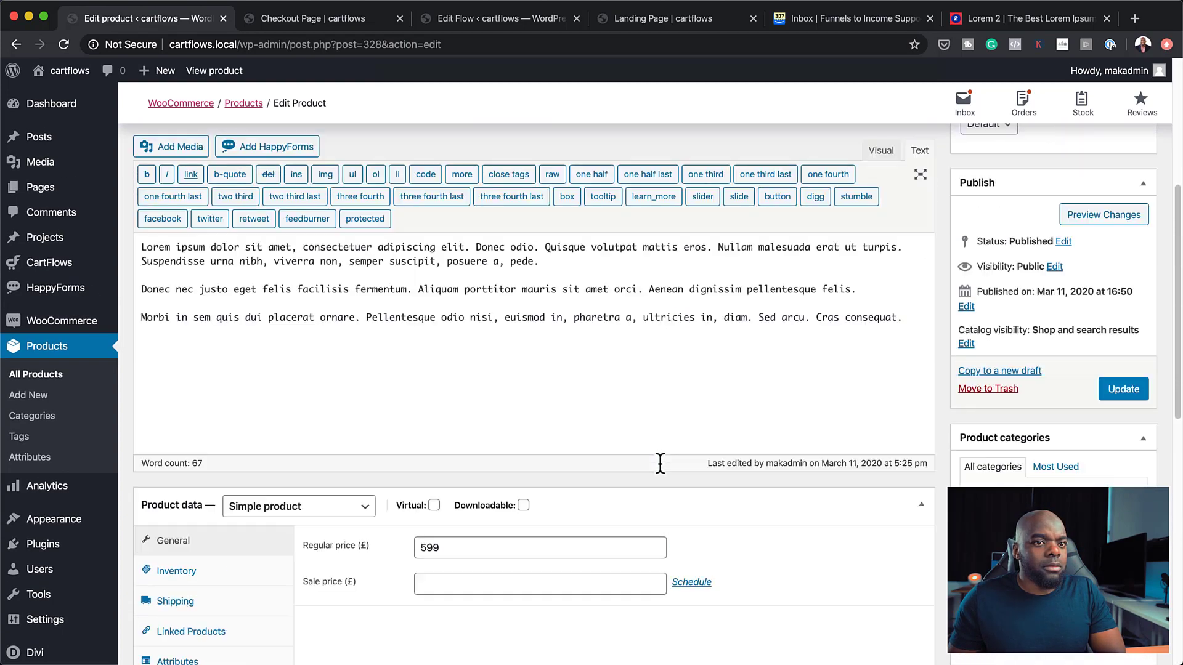
Update the Heels product, then turn off gallery images in the landing page's Woo Images module and save the module.
click(1134, 391)
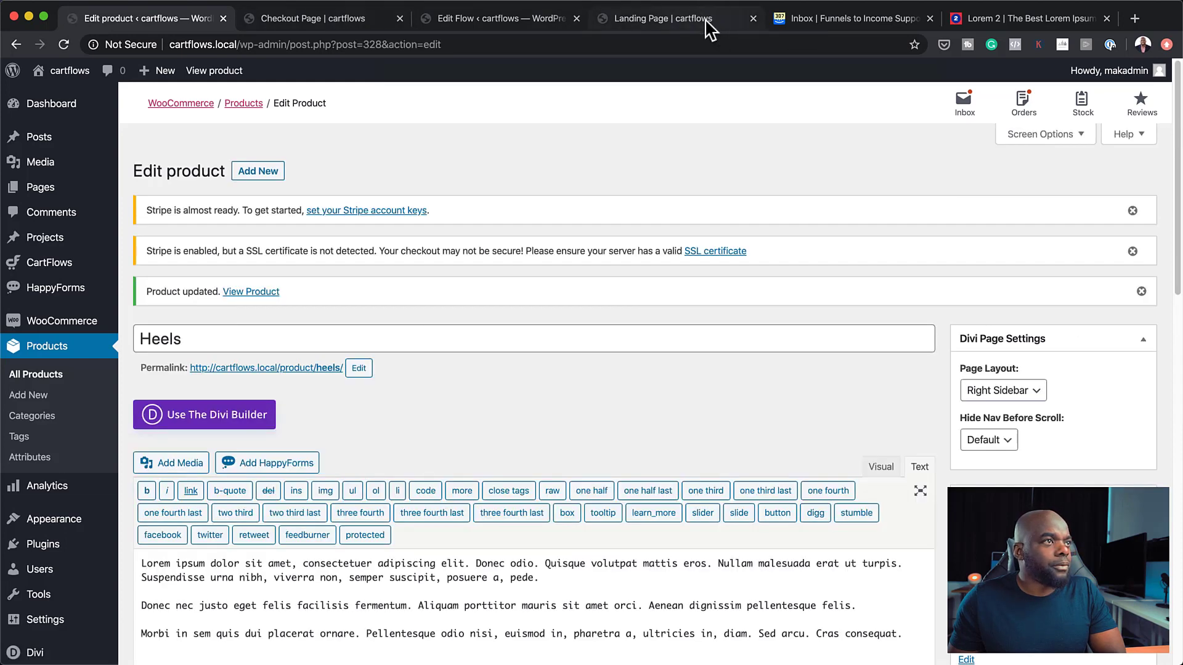
click(705, 26)
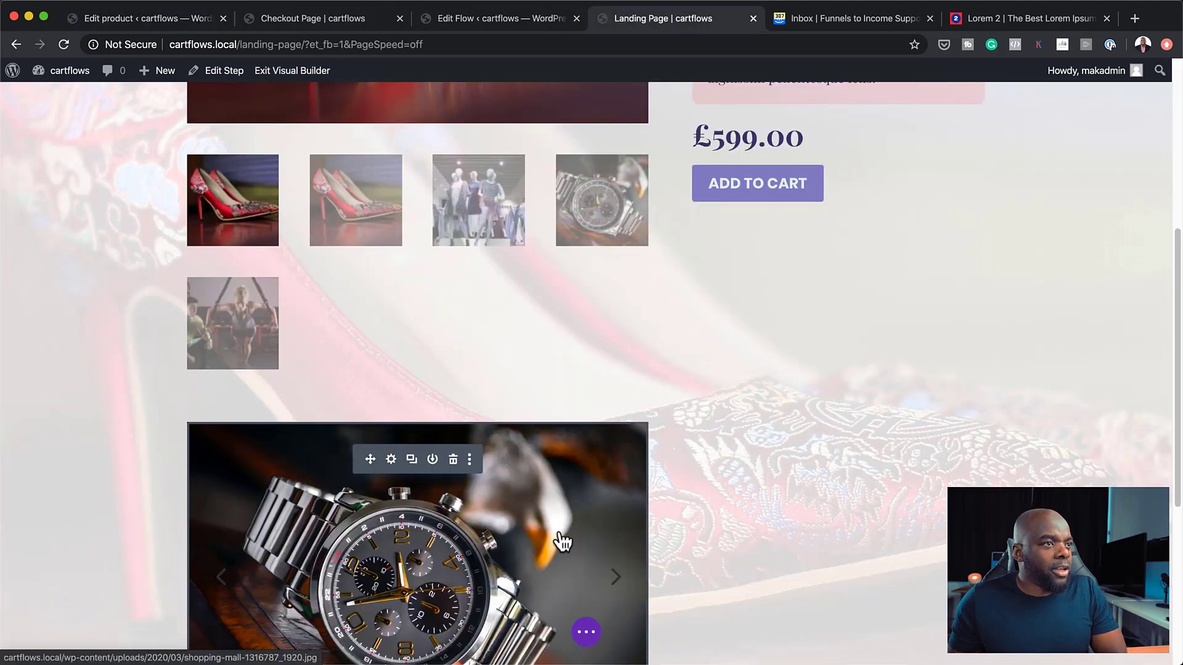
scroll(560, 579, up, 6)
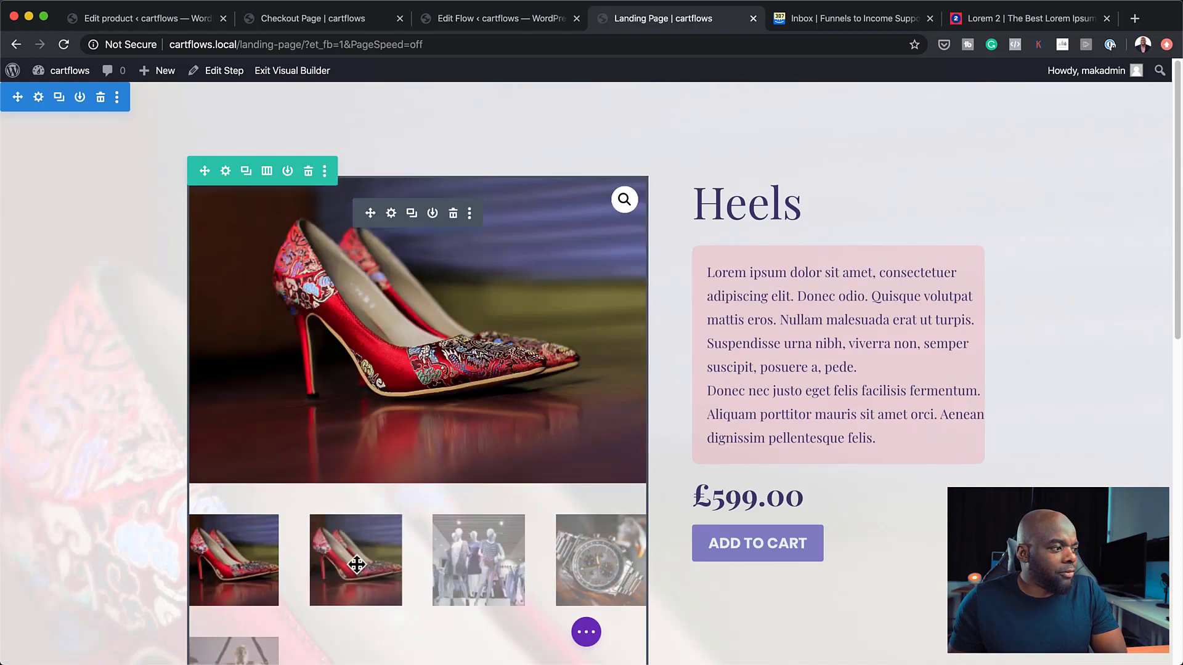
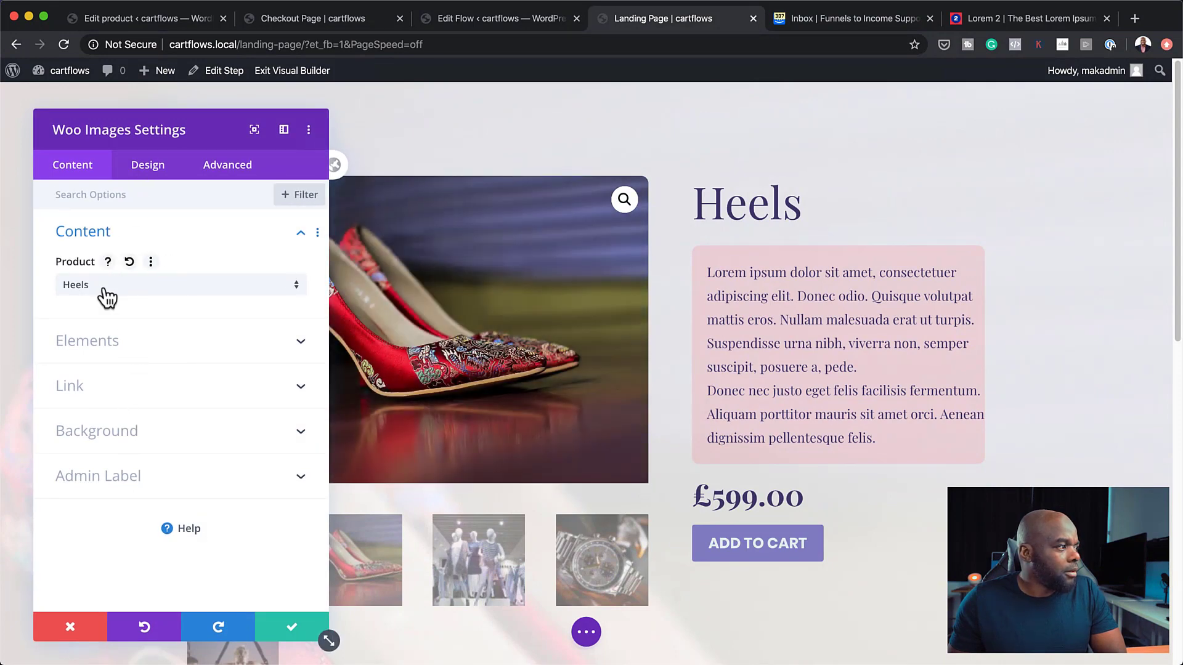
click(101, 342)
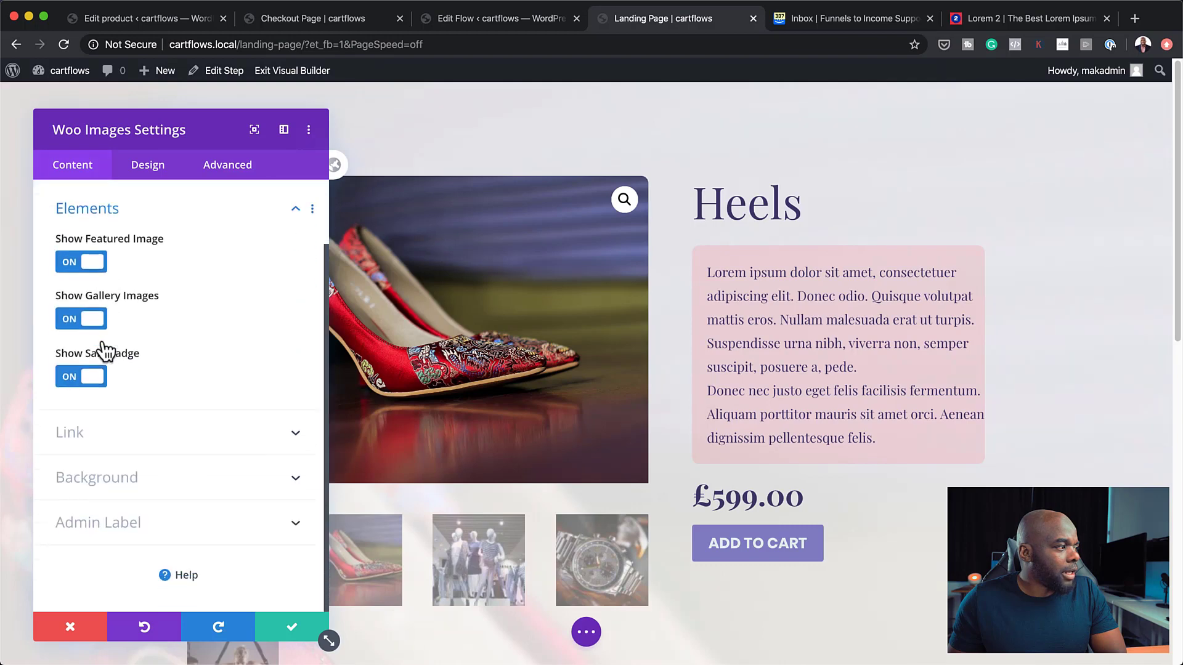
click(71, 321)
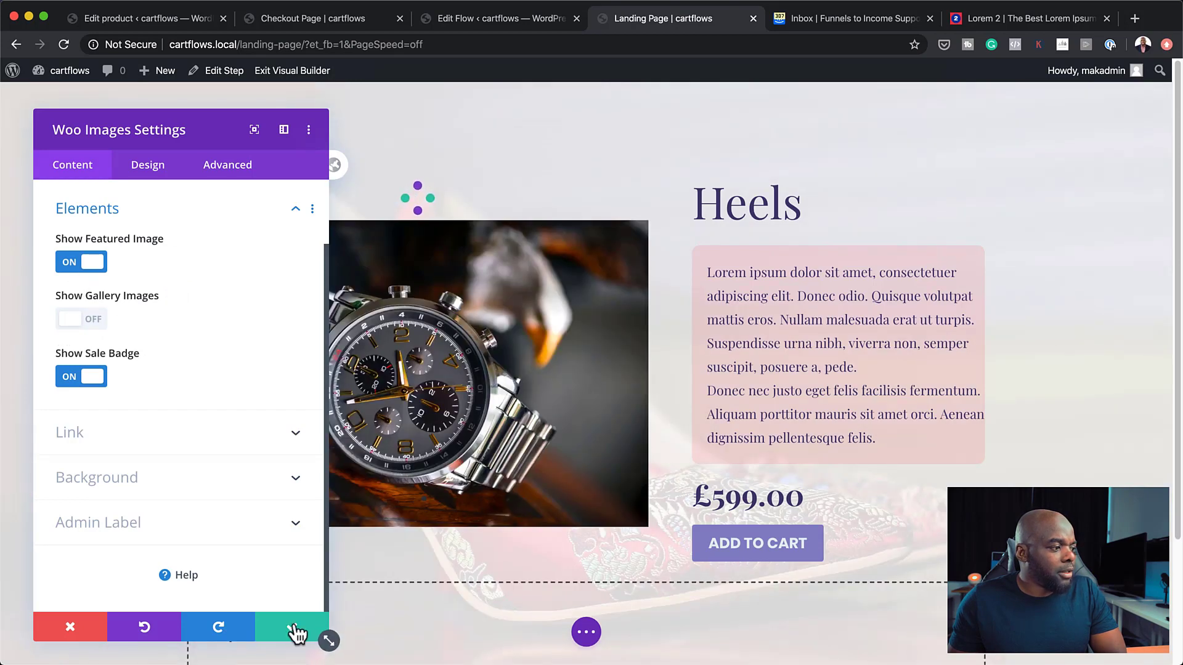
scroll(517, 596, down, 3)
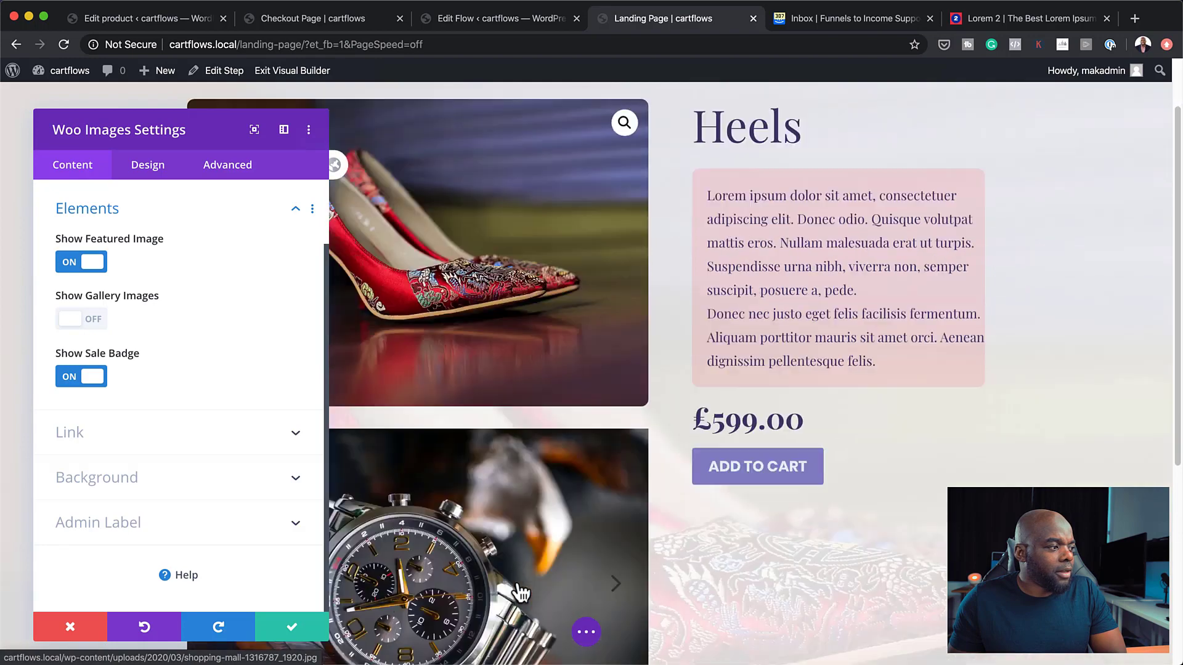
click(294, 629)
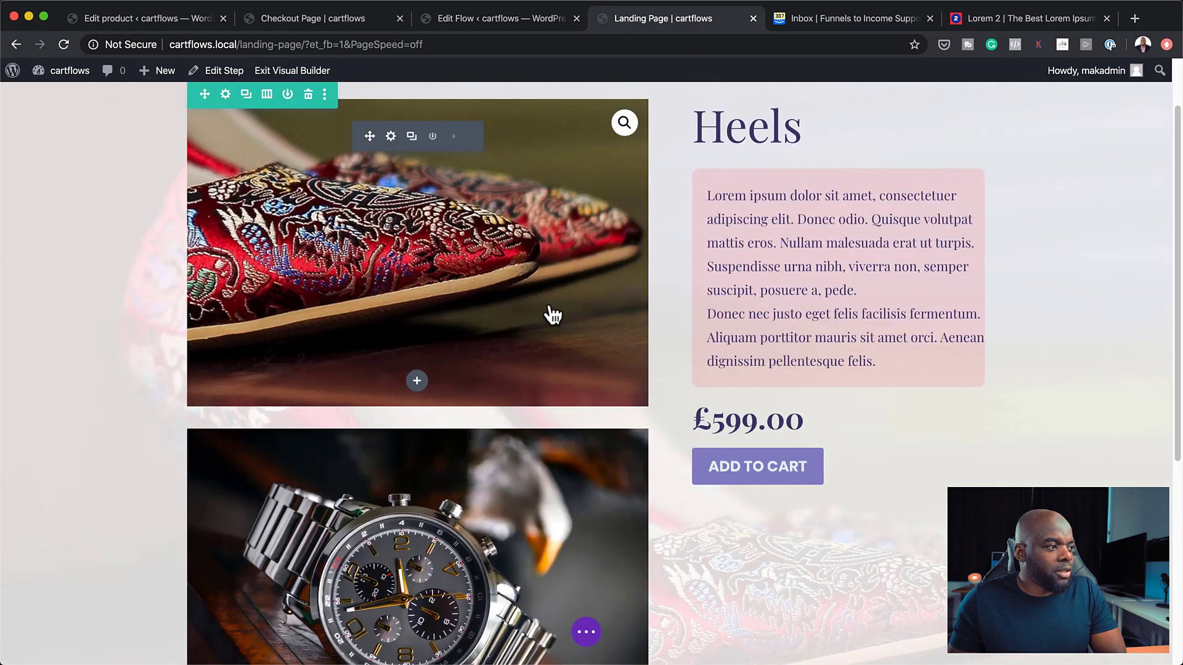
Set the Woo Gallery module's product to Heels instead of the latest product.
scroll(681, 601, down, 5)
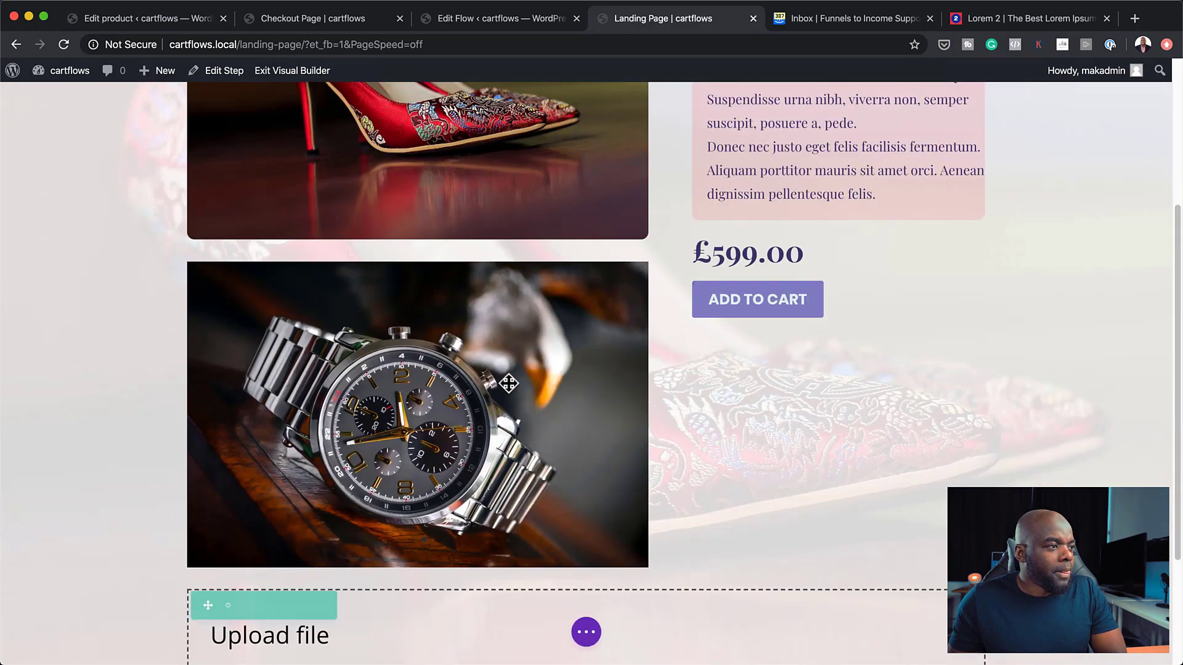
click(392, 301)
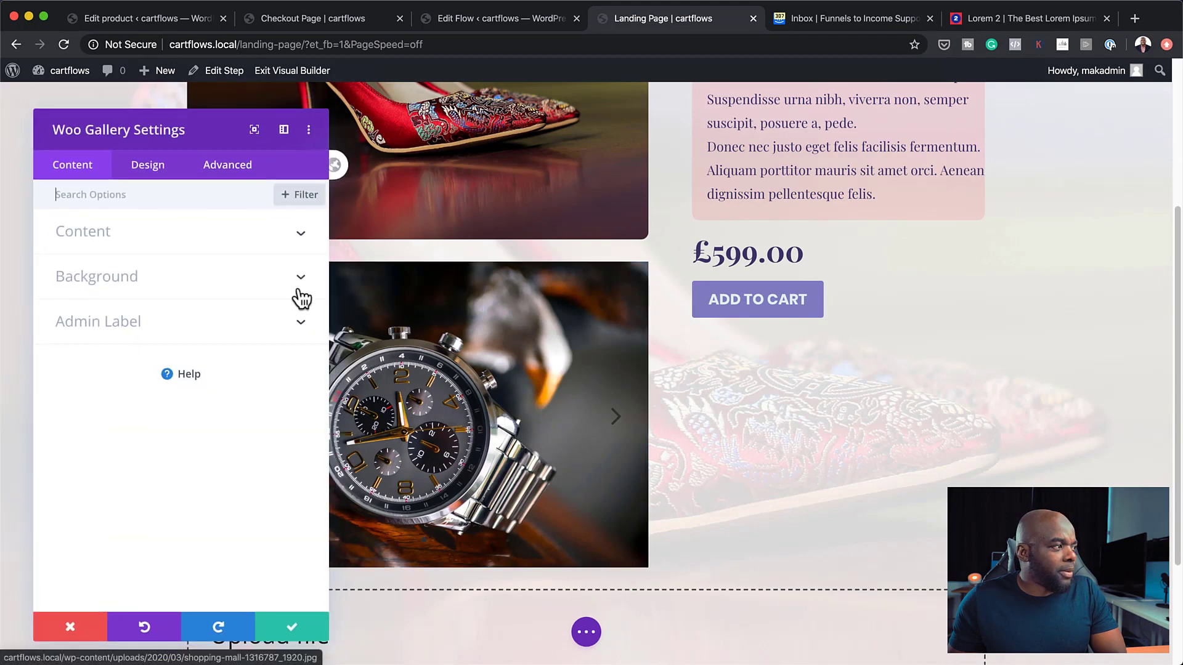
click(111, 235)
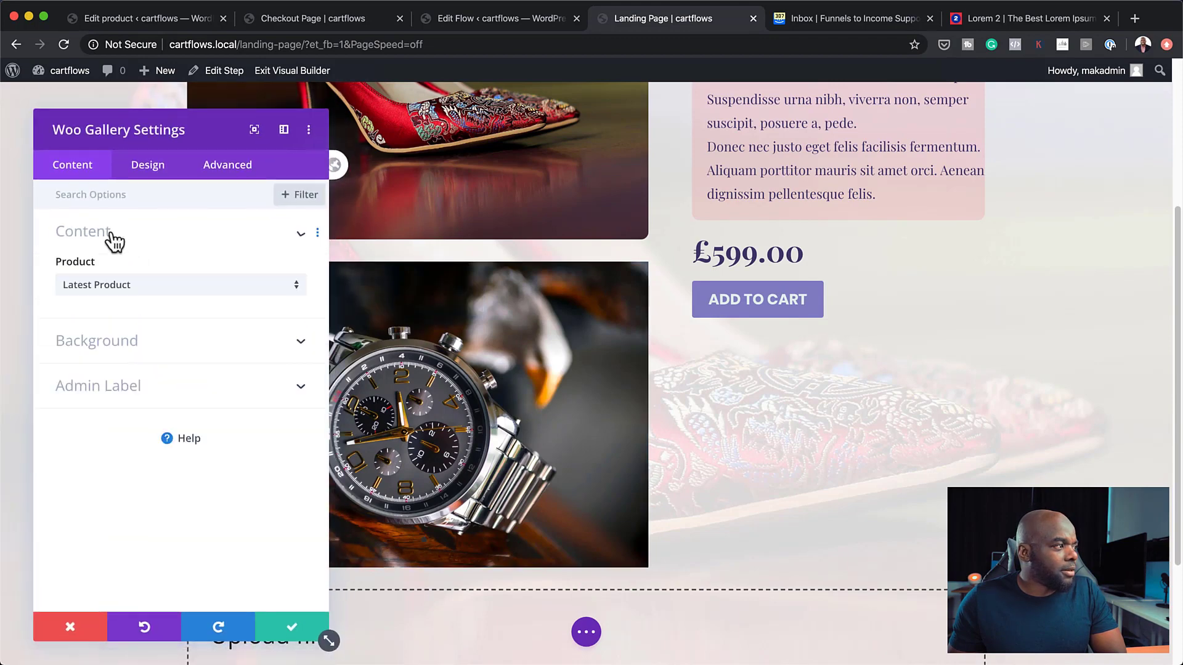
click(142, 287)
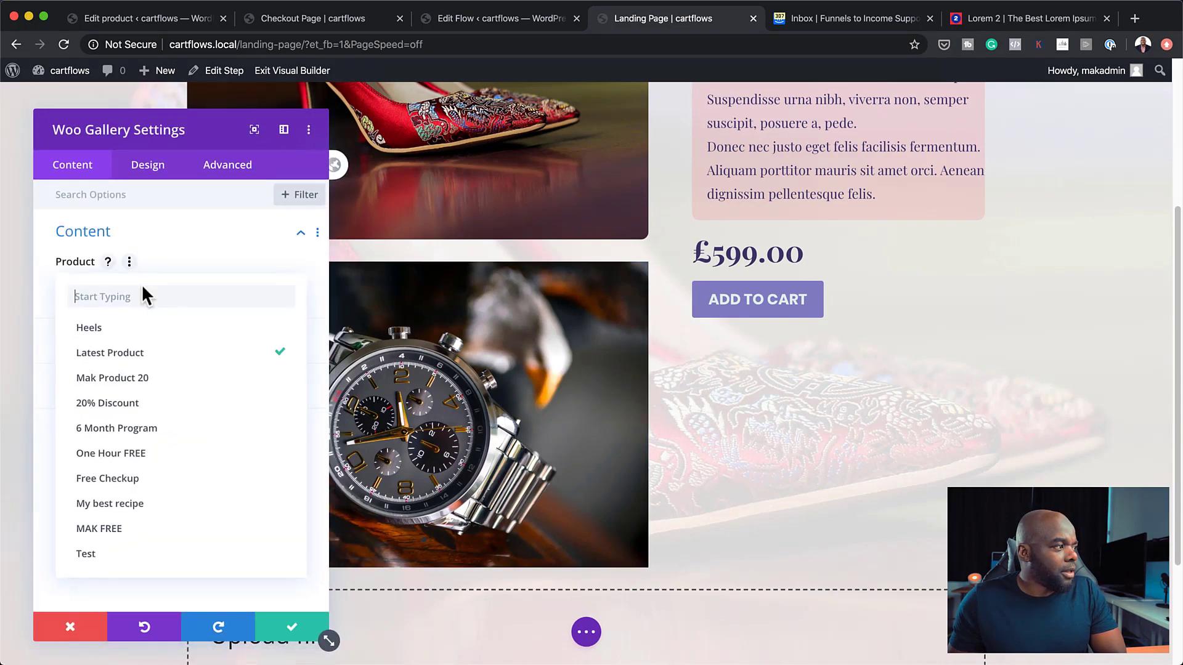
click(145, 333)
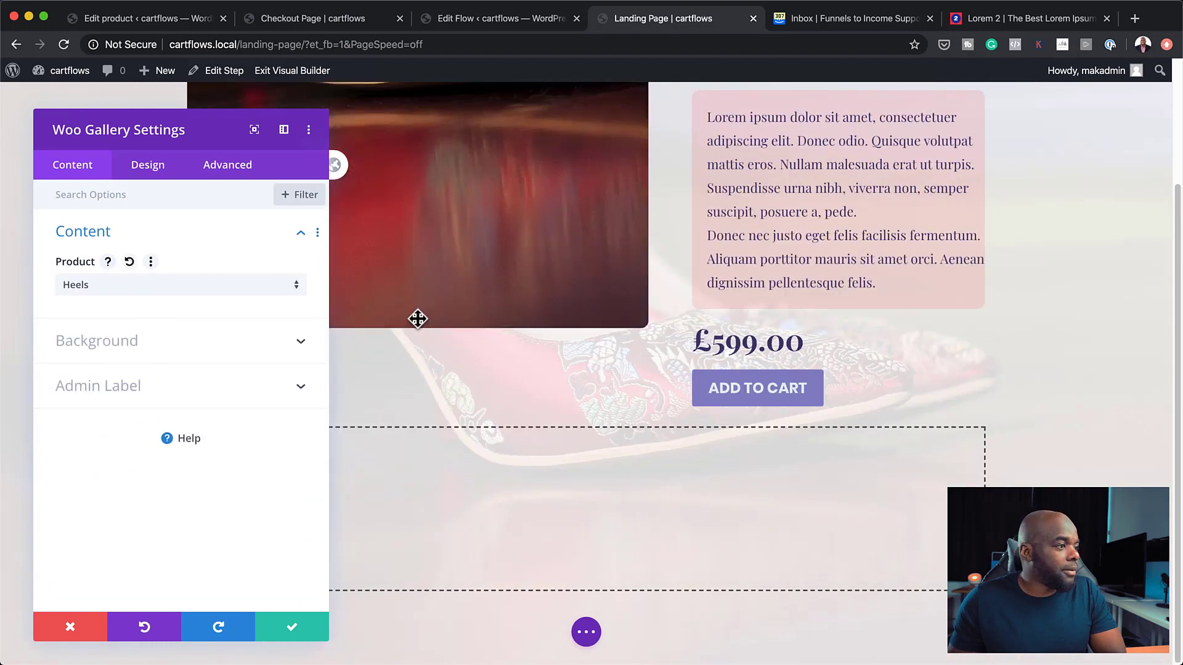
scroll(418, 319, down, 3)
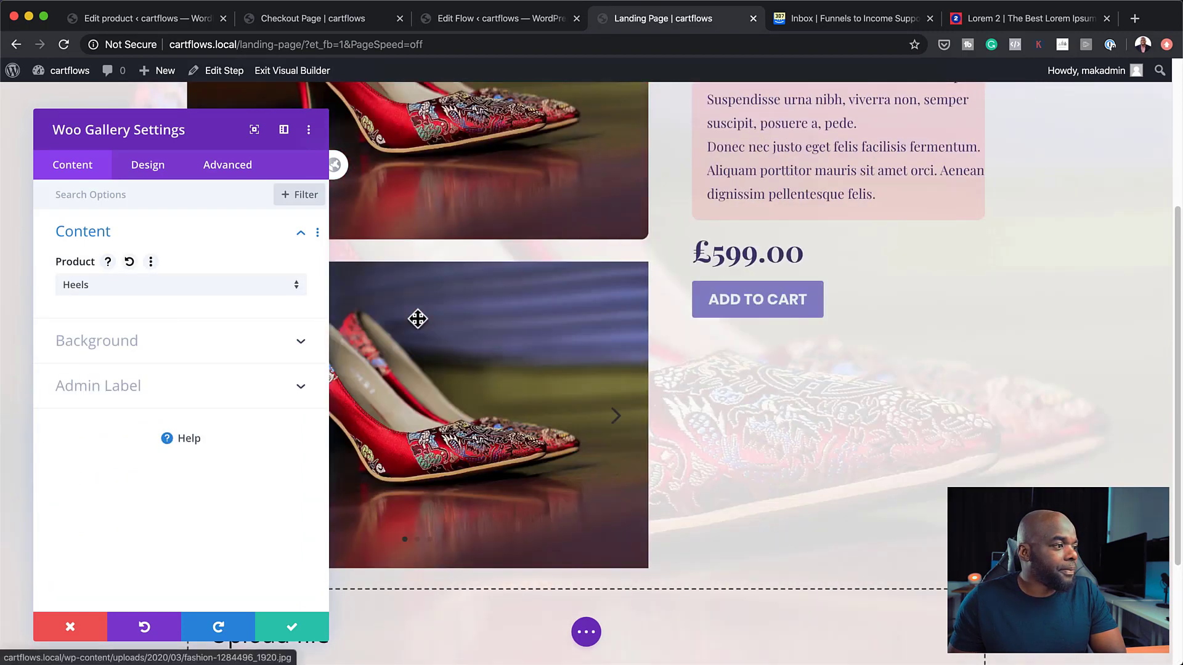
Change the Woo Gallery module's layout to Grid.
click(157, 180)
click(133, 242)
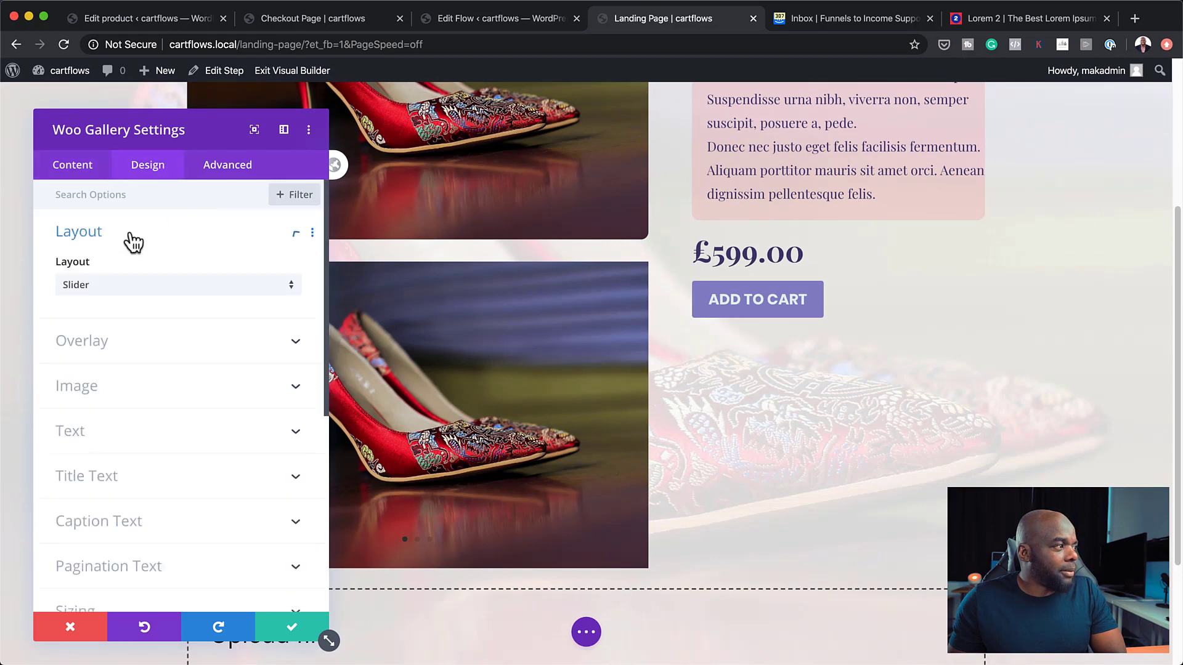
click(136, 286)
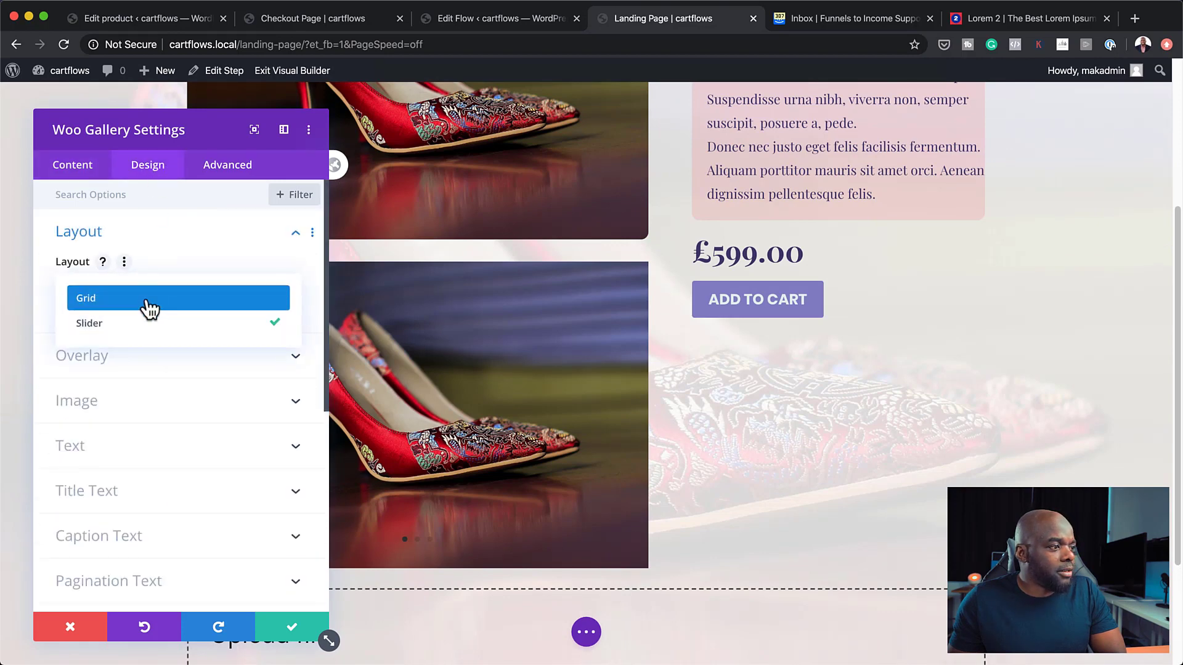
click(148, 302)
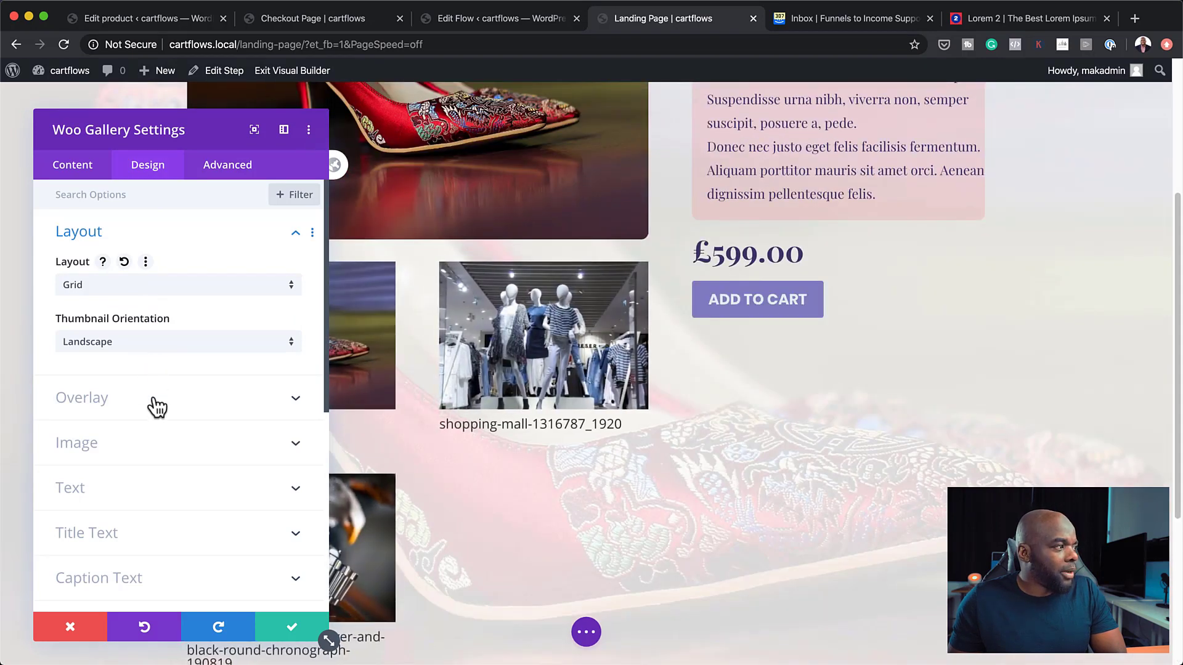
Set the gallery overlay's icon color to yellow and its background color to semi-transparent purple, rgba(131,127,196,0.5).
scroll(207, 462, down, 1)
scroll(207, 464, down, 1)
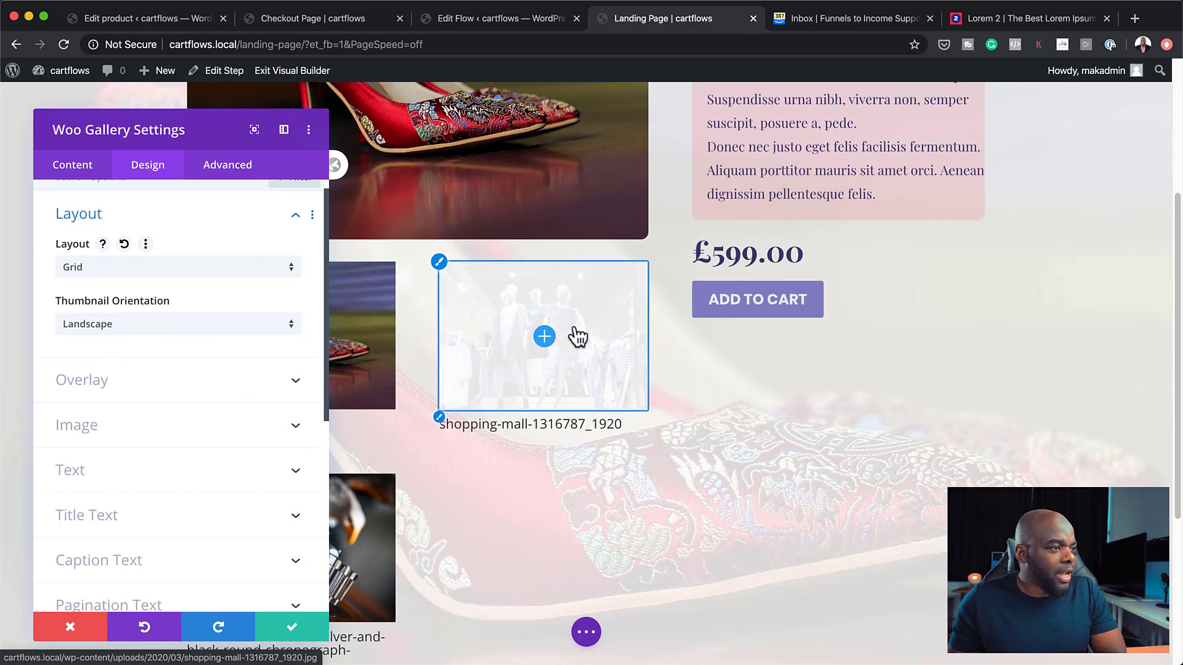
click(111, 389)
click(108, 268)
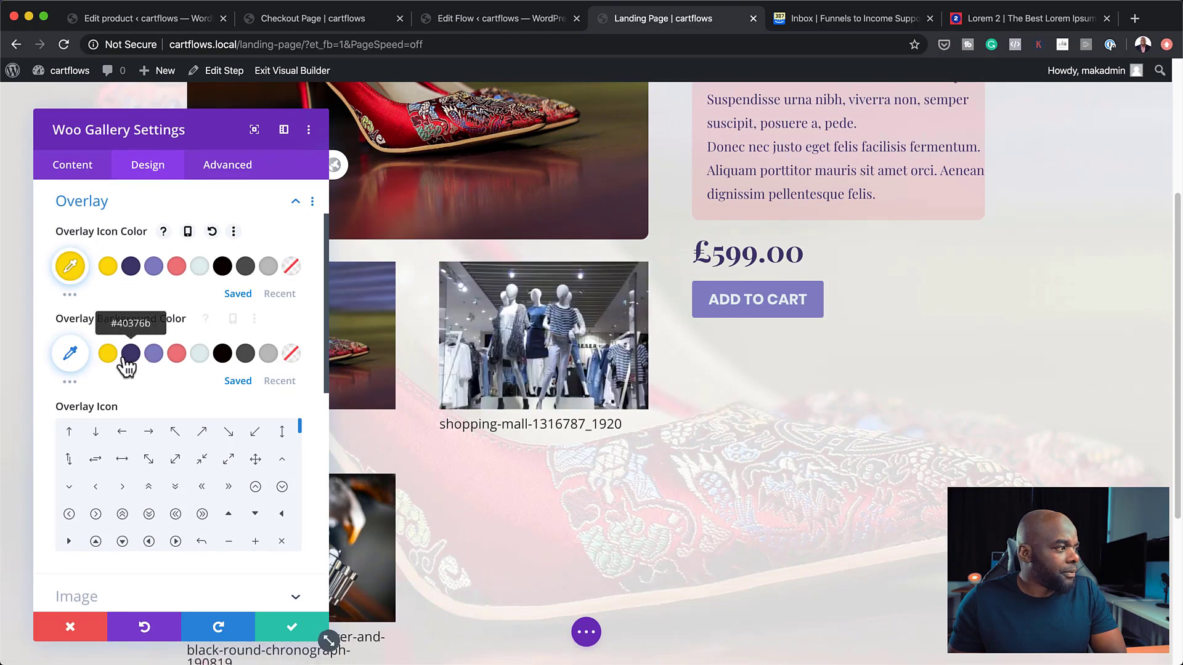
click(153, 354)
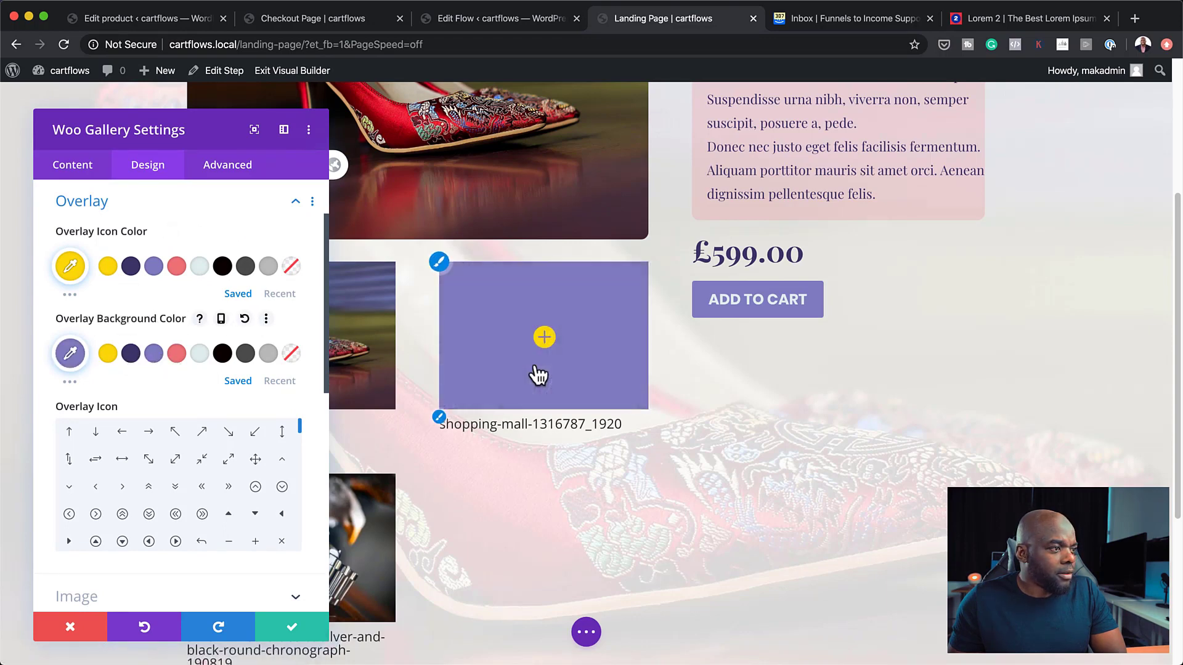
click(71, 354)
drag(282, 363, 283, 416)
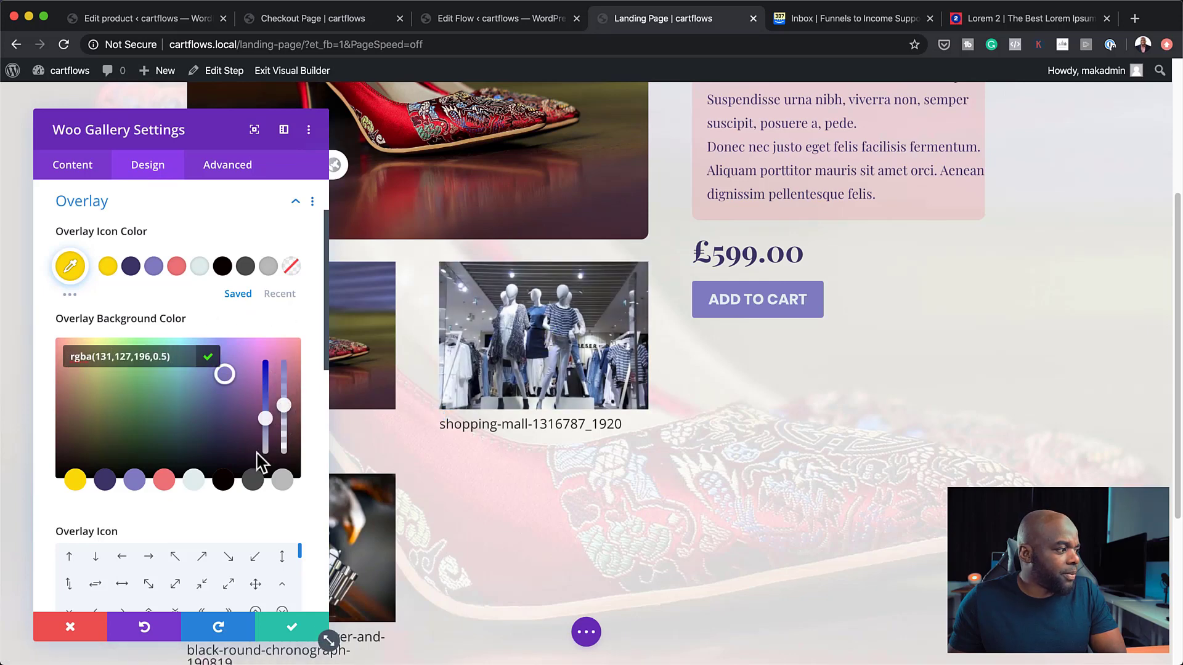
Choose the two-headed diagonal expand arrow as the gallery's overlay icon.
scroll(259, 462, down, 4)
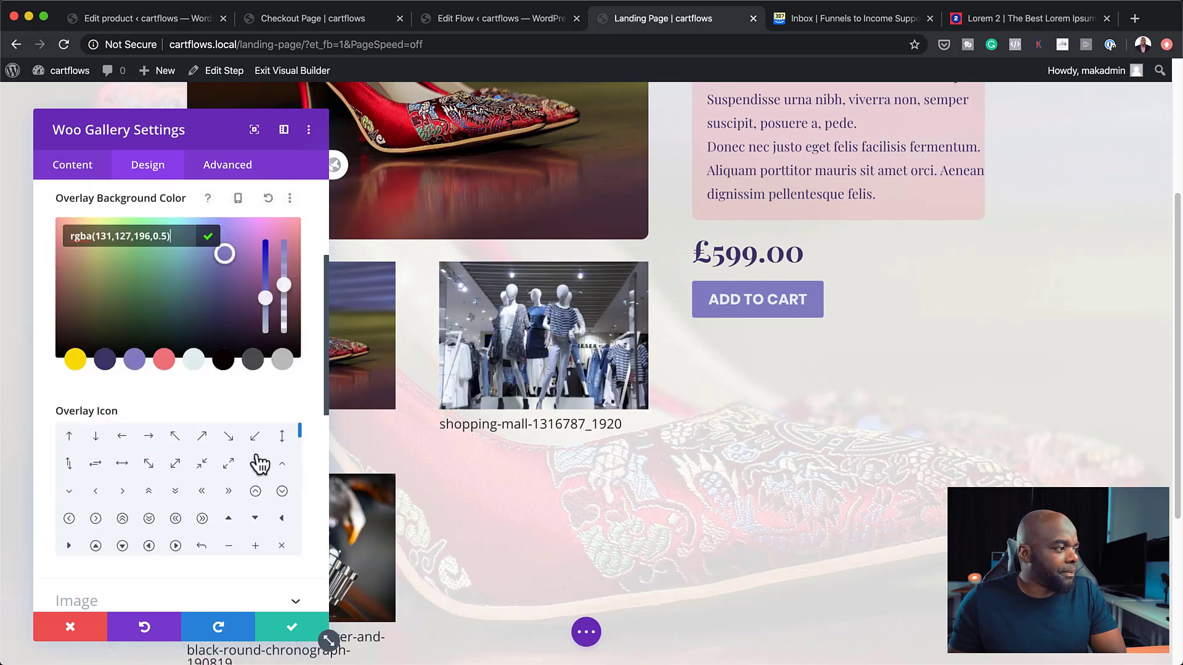
click(228, 465)
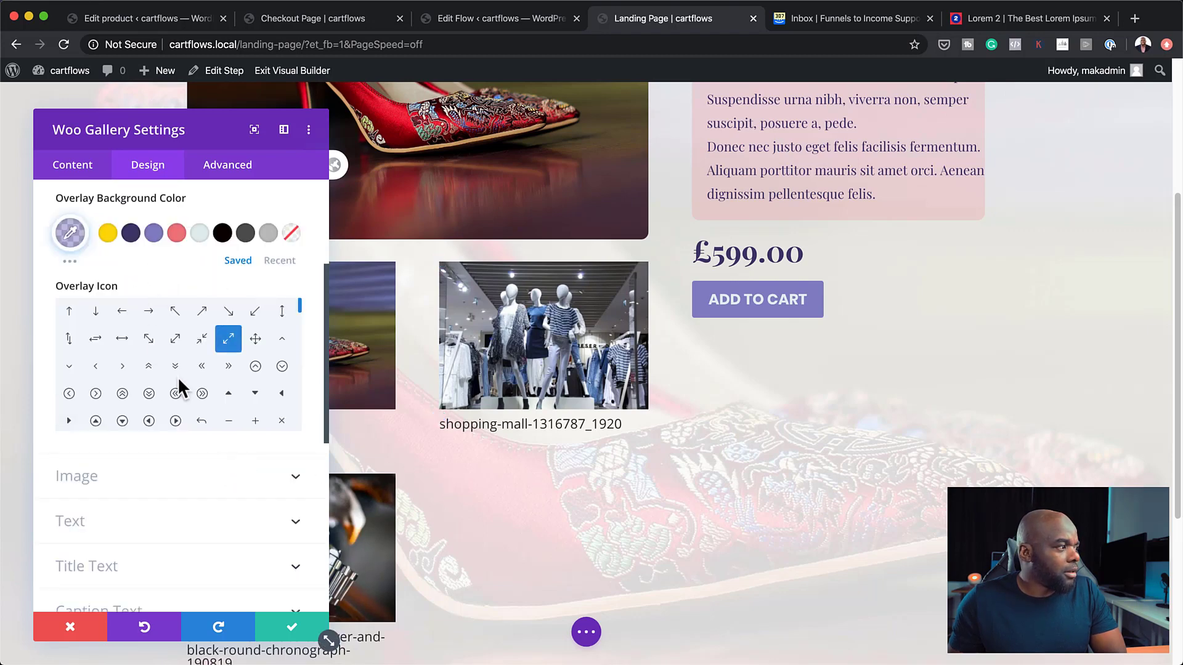
scroll(181, 388, up, 4)
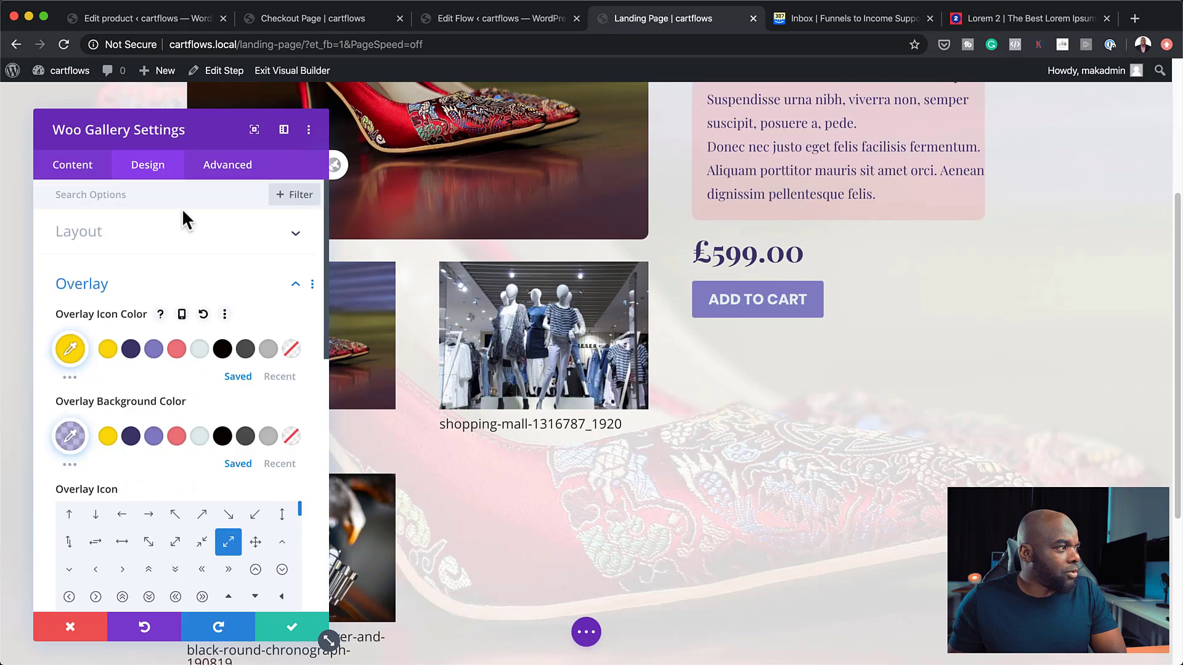
Look over the gallery's caption text options, then hide its title and caption and its pagination.
scroll(216, 382, down, 8)
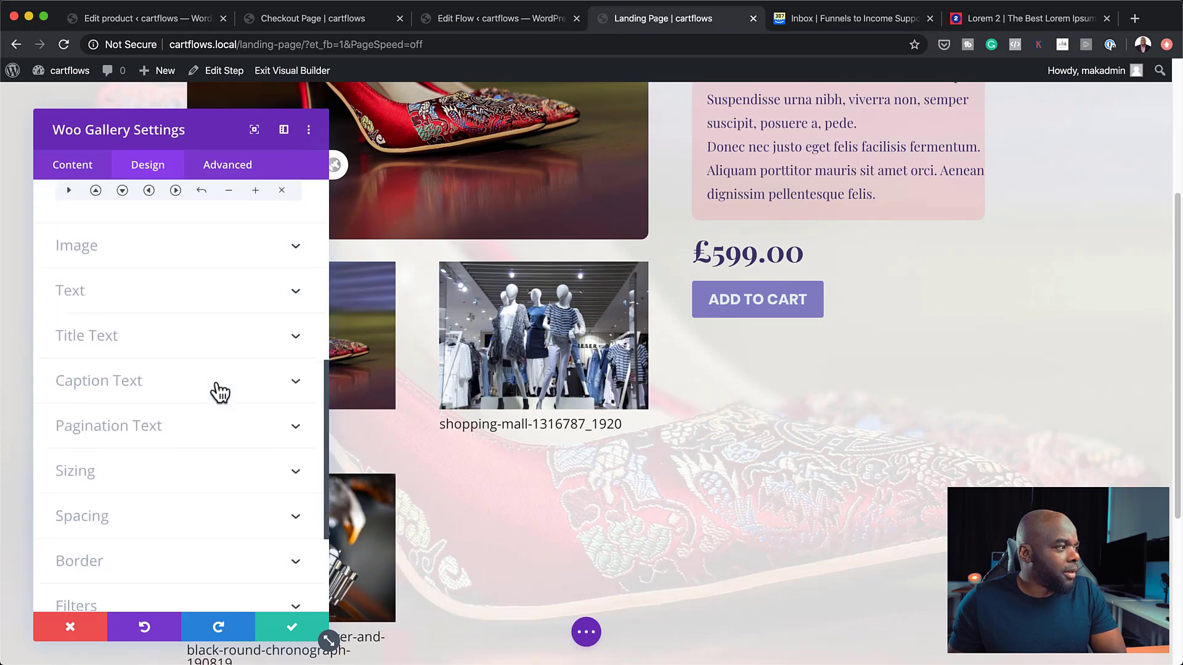
click(141, 383)
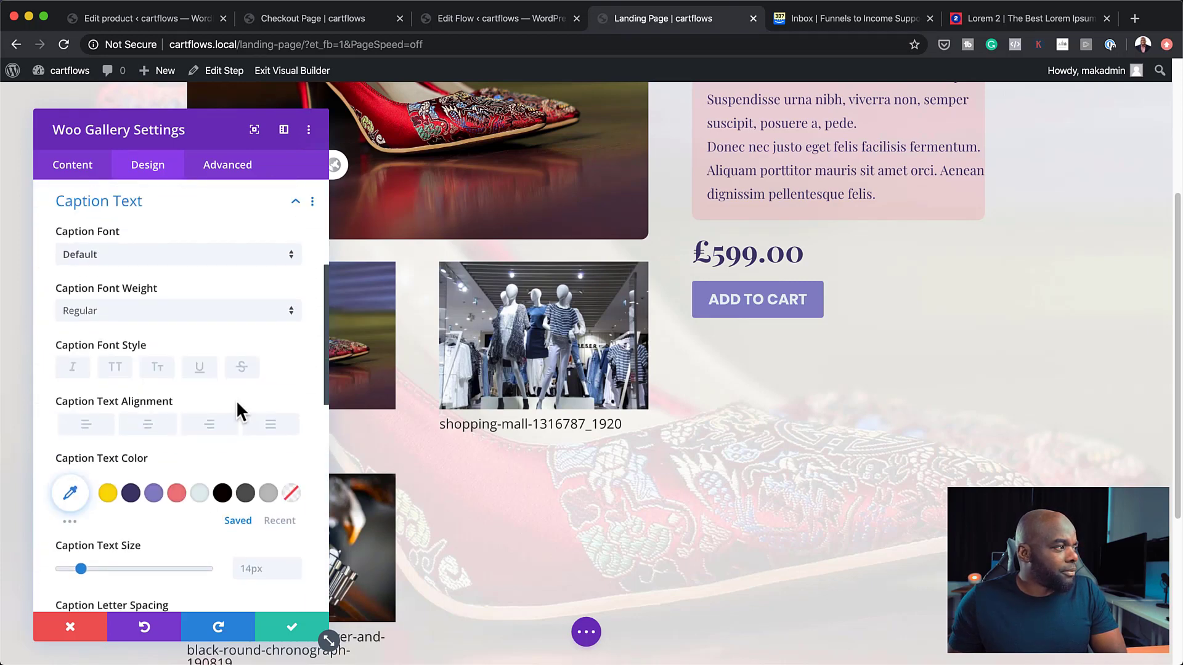
click(443, 426)
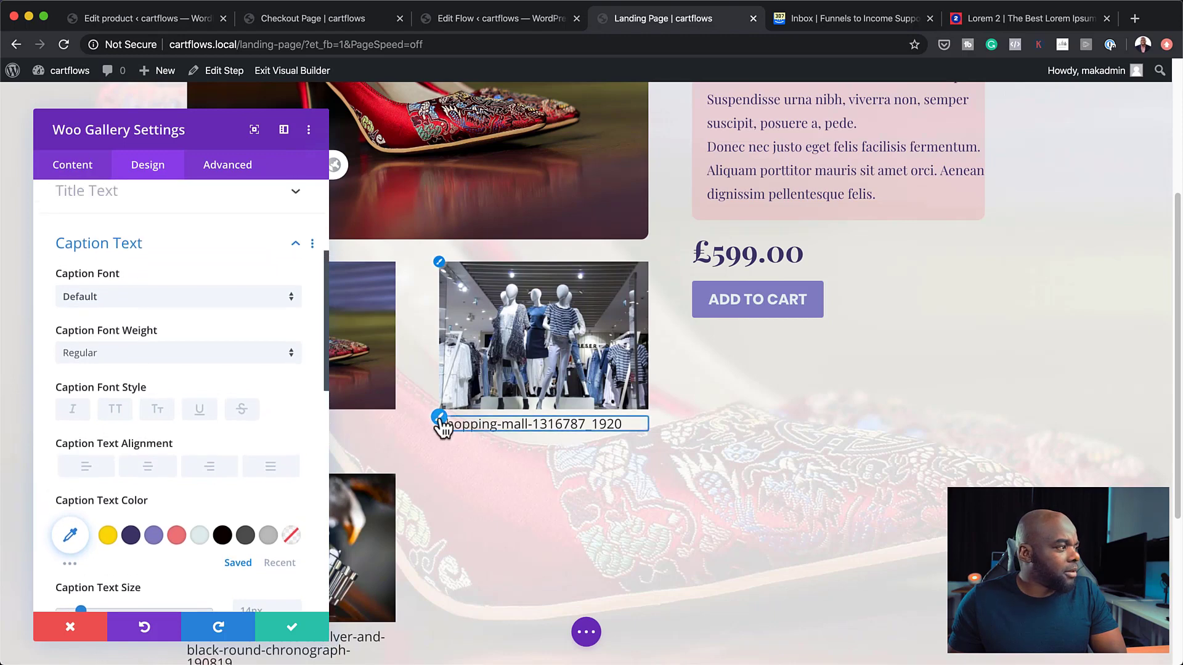
click(90, 177)
click(117, 245)
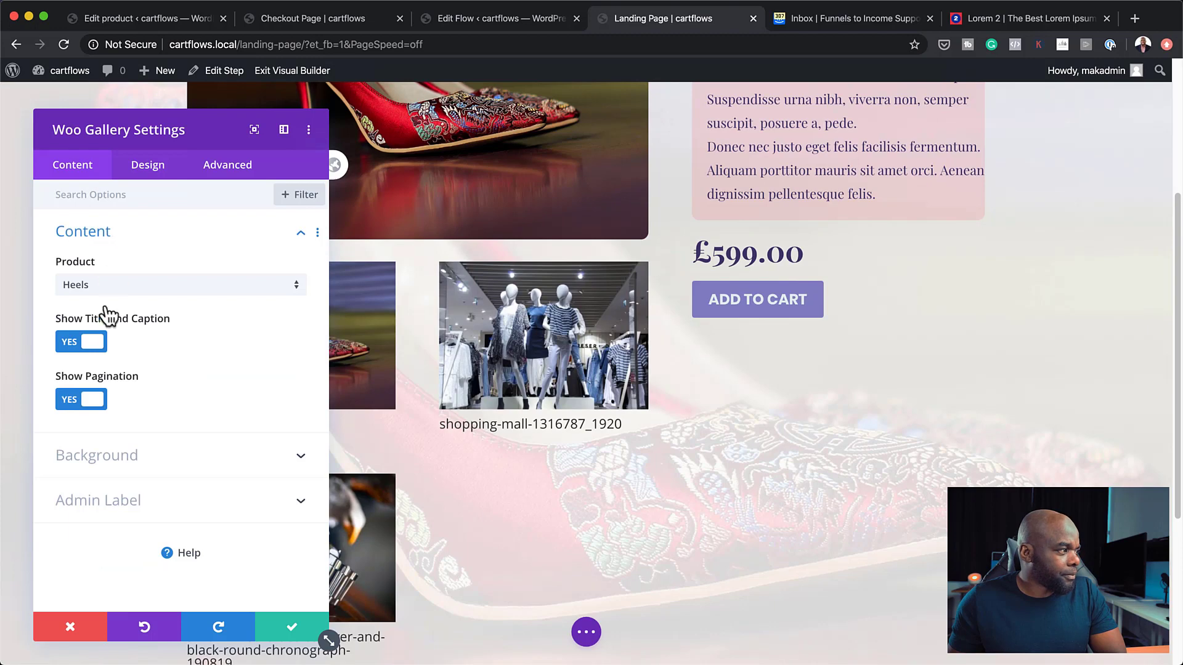
click(69, 345)
click(69, 402)
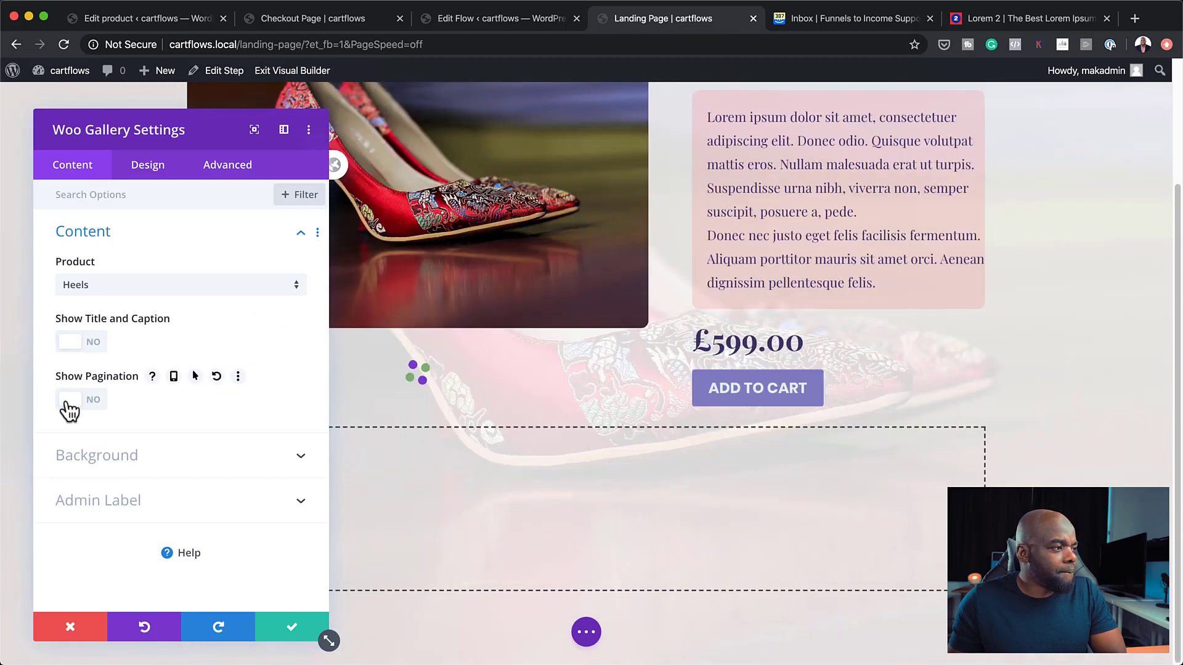
Try the Slider layout on the gallery, browse its images and set the layout back to Grid.
click(148, 164)
scroll(832, 457, down, 1)
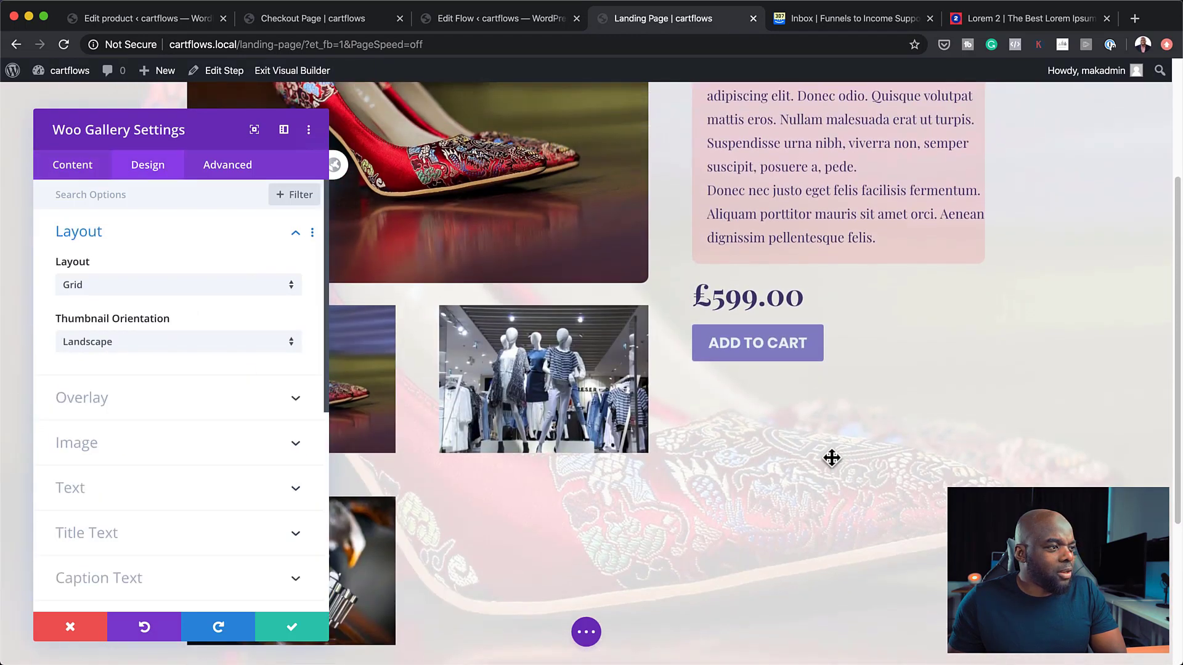
click(226, 287)
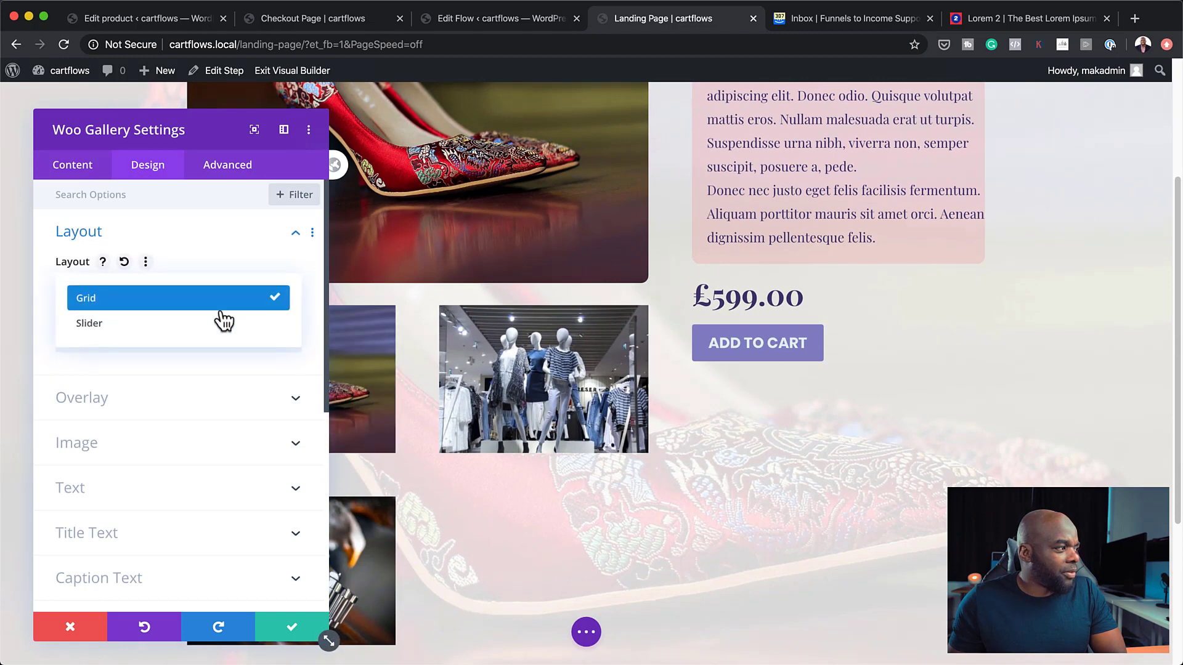
click(224, 326)
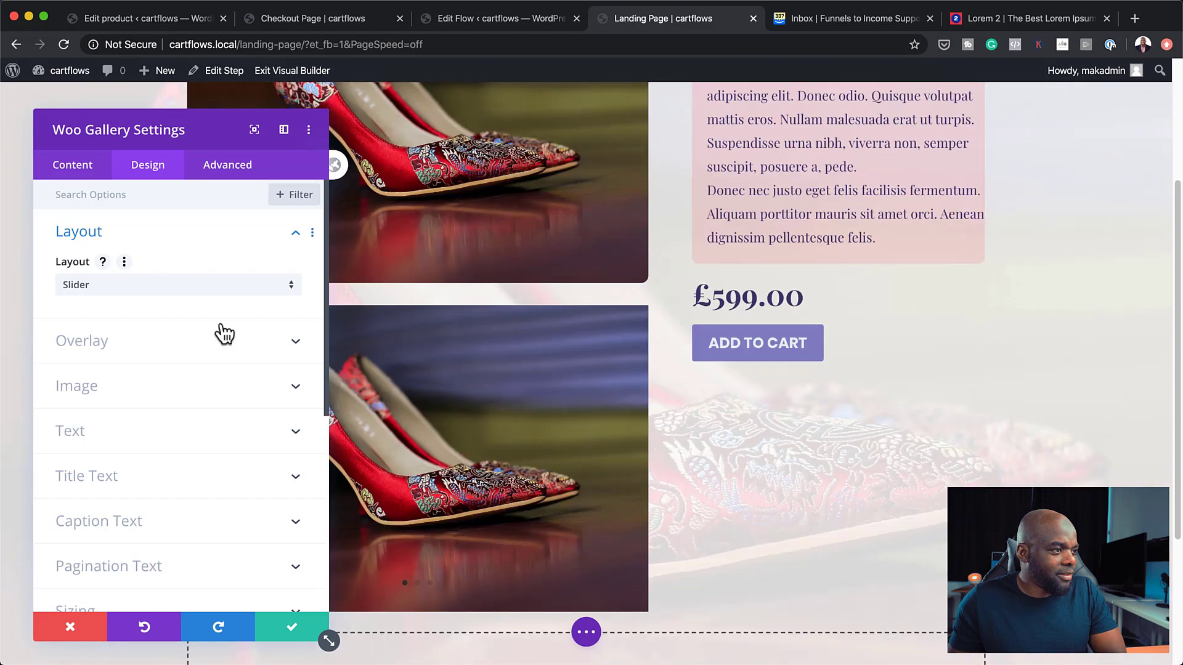
click(617, 459)
click(619, 461)
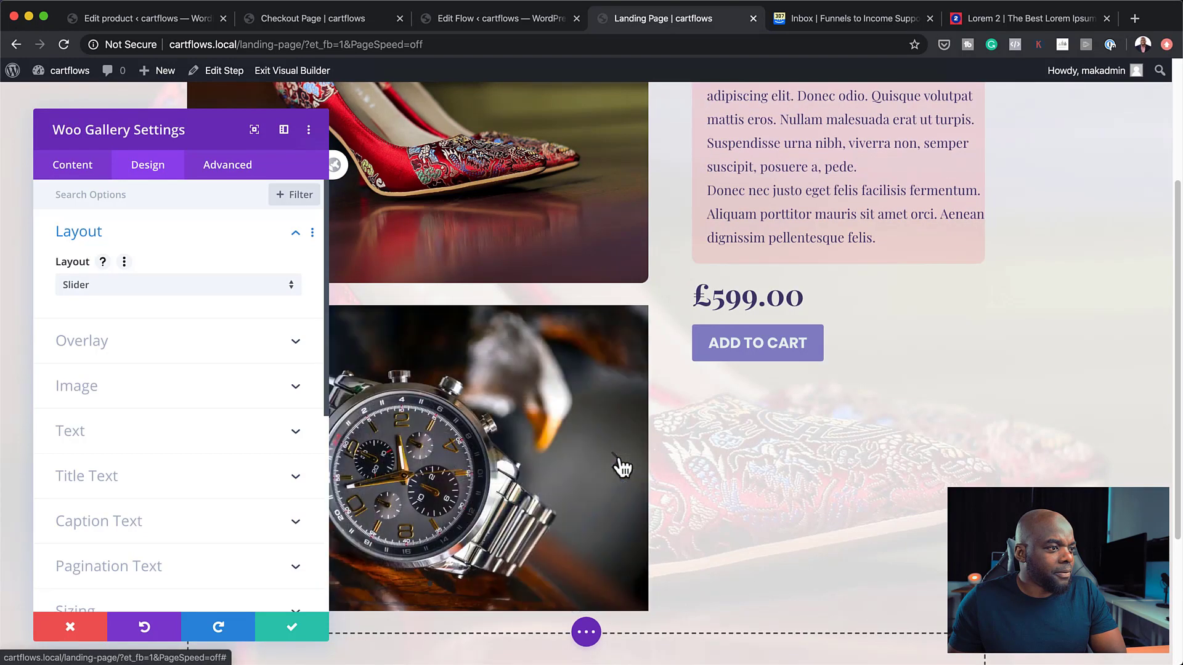
click(620, 462)
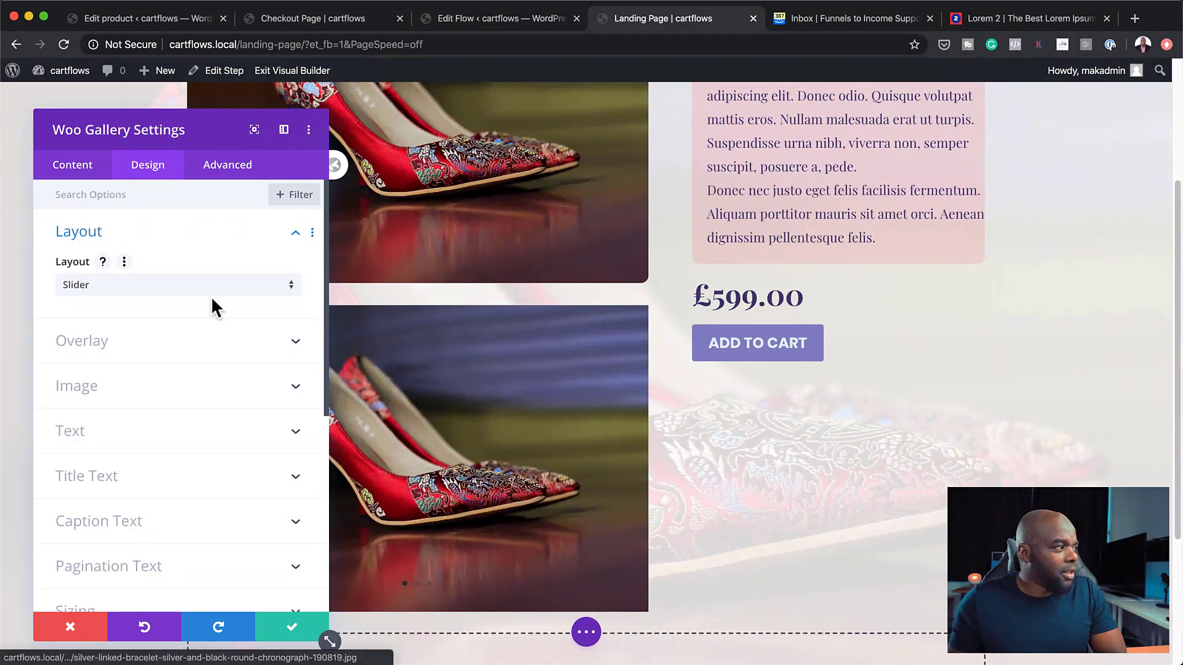
click(217, 298)
click(185, 299)
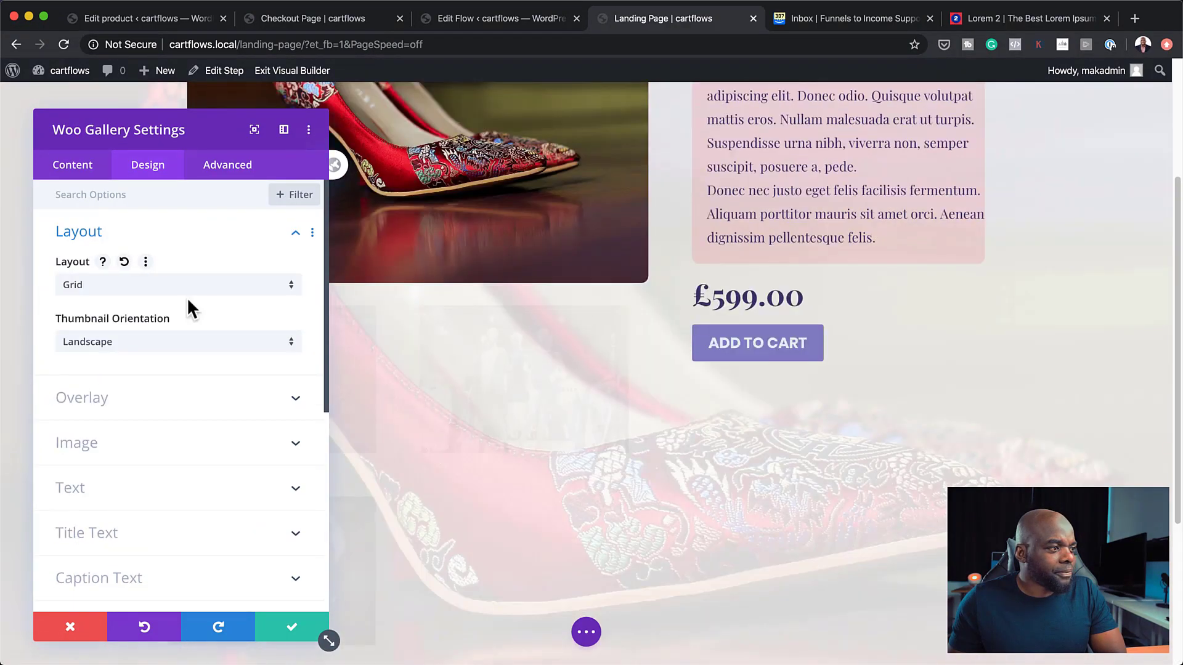
Set the Woo Gallery's width to 56%, save its settings, and widen the gallery slightly by hand on the page.
scroll(132, 308, down, 6)
click(130, 310)
drag(207, 253, 156, 270)
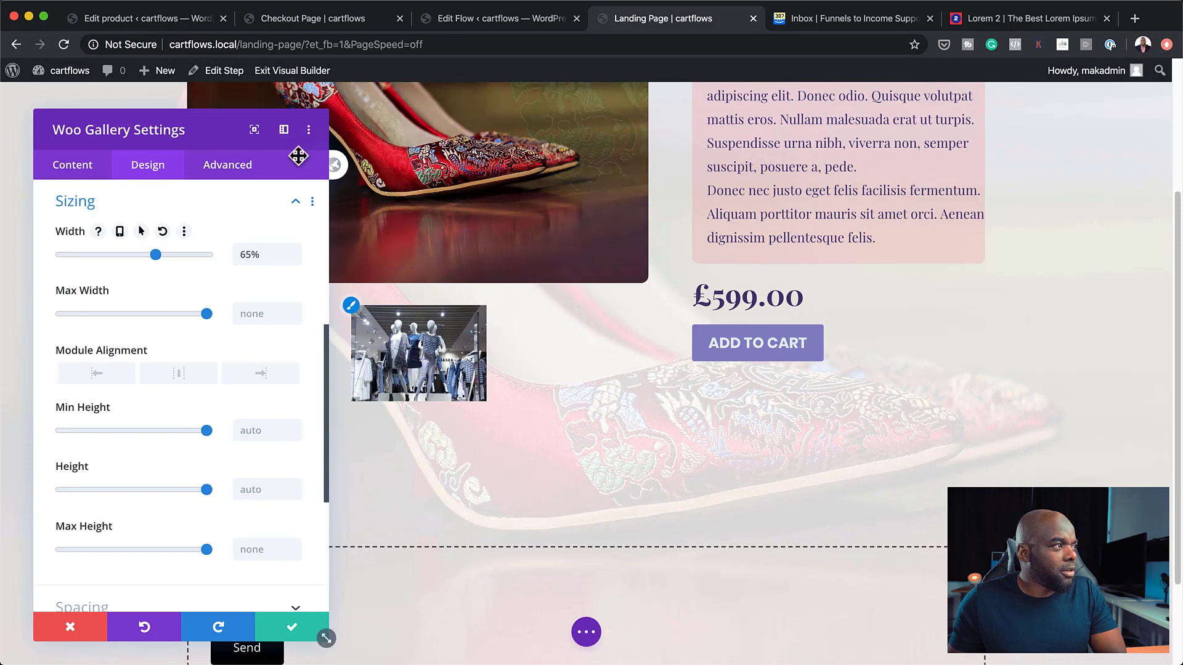
drag(211, 127, 974, 143)
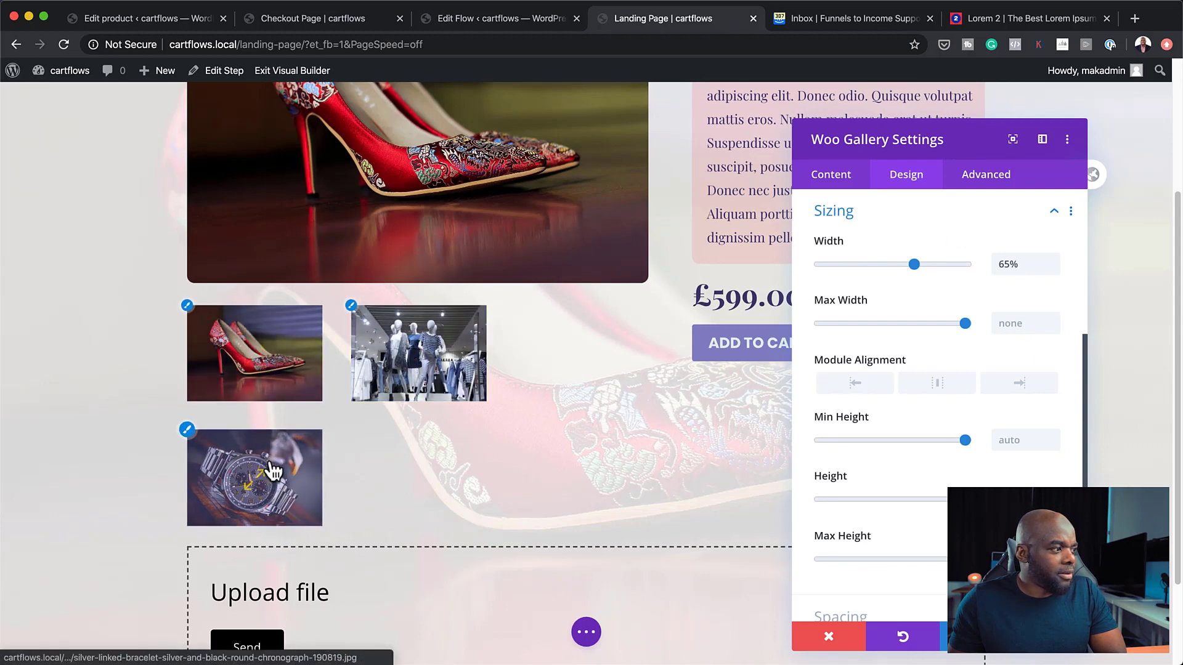
drag(913, 266, 903, 269)
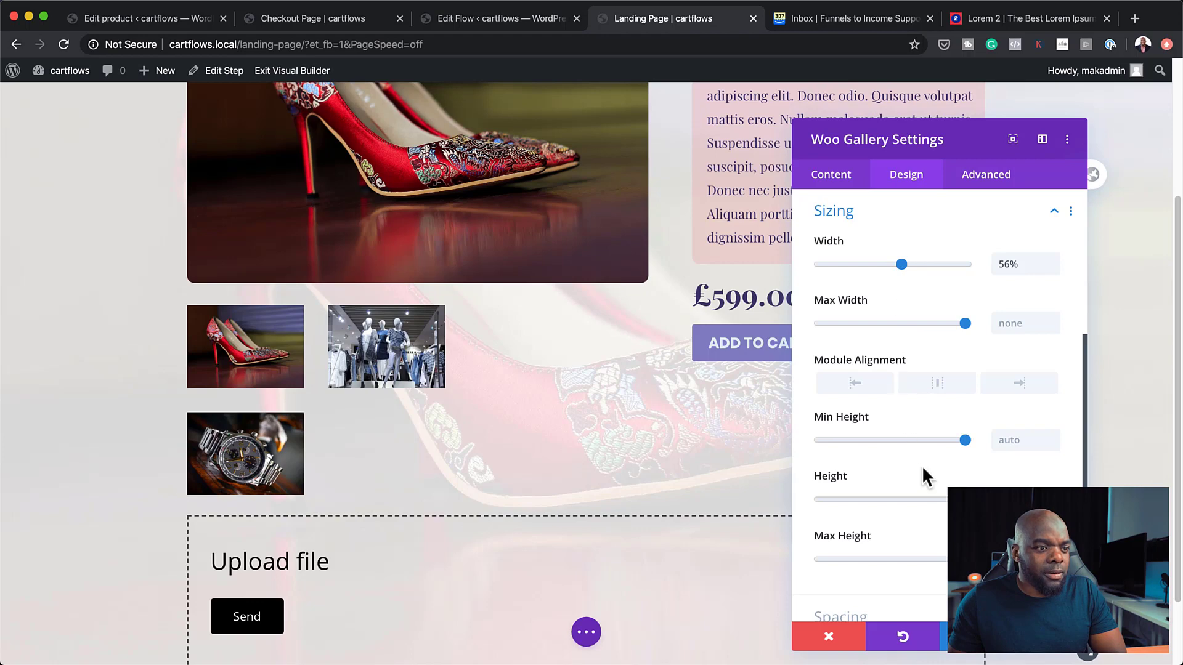
scroll(921, 468, down, 5)
scroll(924, 480, up, 5)
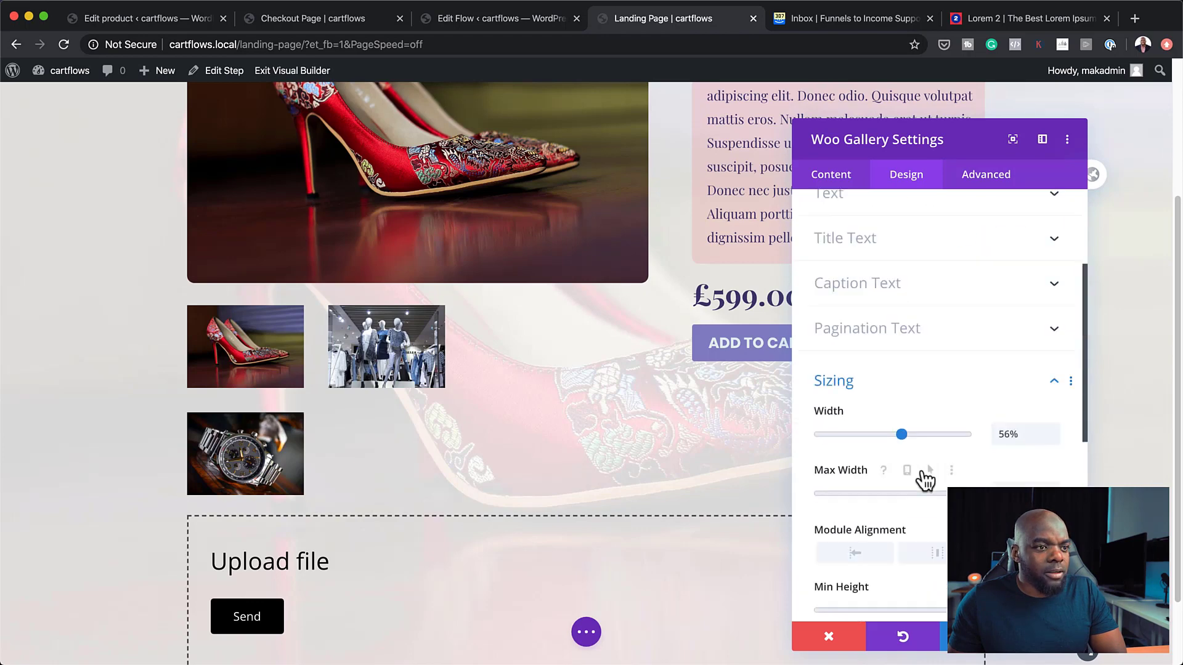
scroll(924, 481, up, 3)
click(1050, 635)
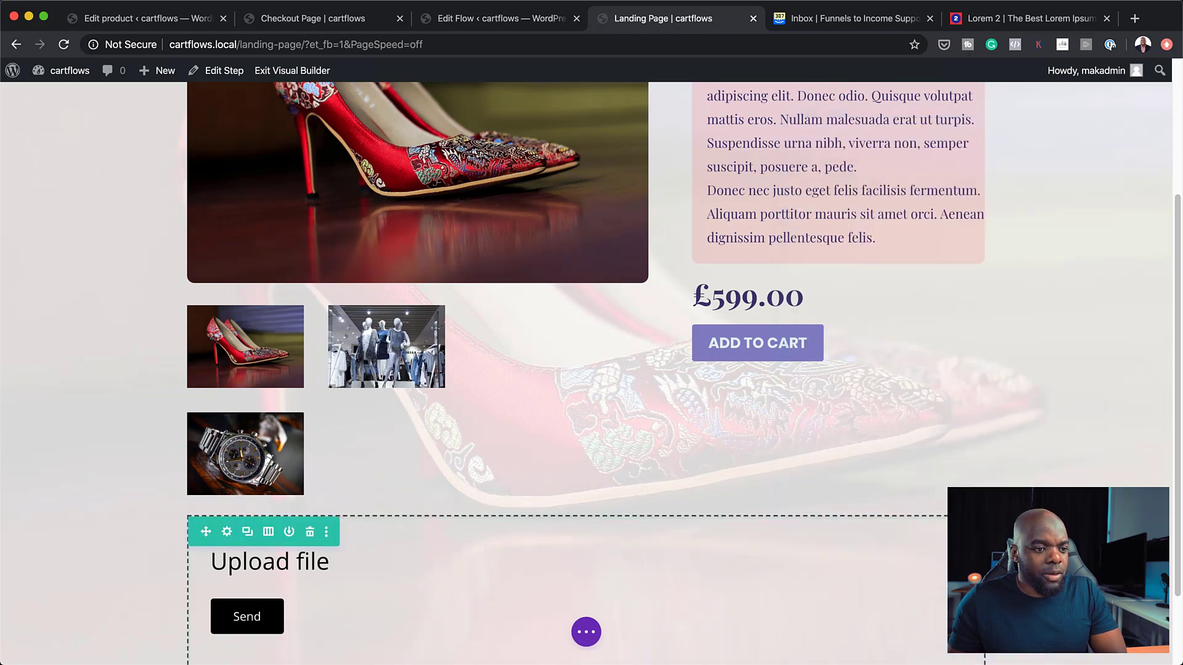
drag(441, 386, 554, 369)
Insert a single-column row between the product row and the Upload file row, and add a Text module to it.
scroll(592, 421, down, 2)
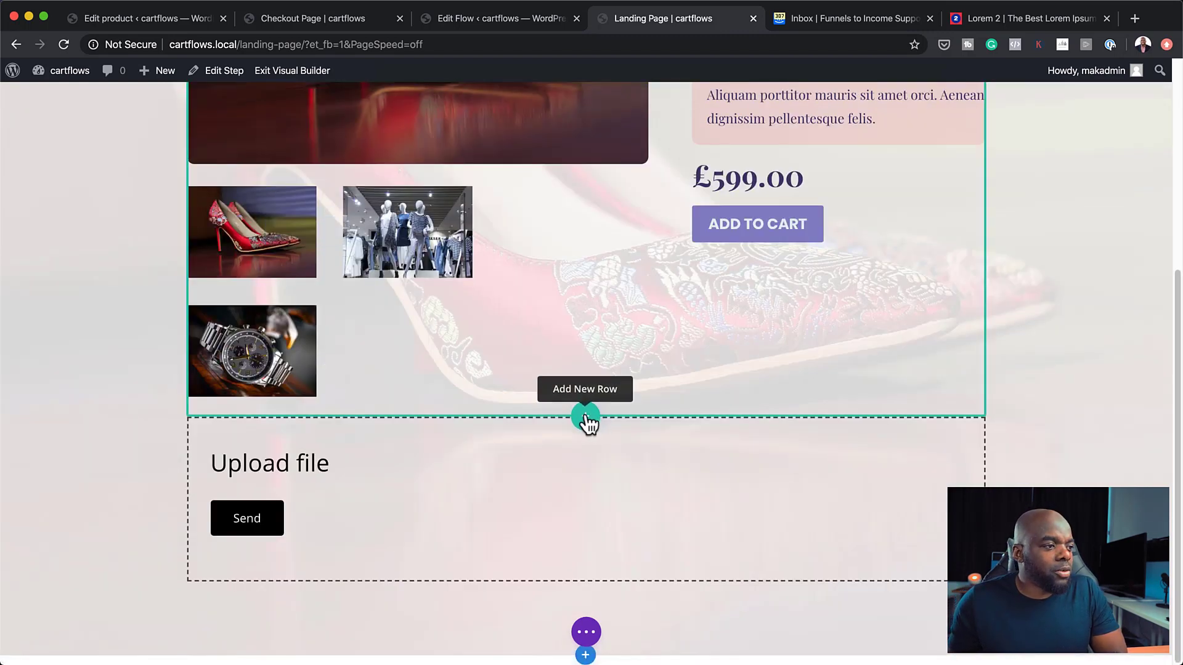
click(587, 419)
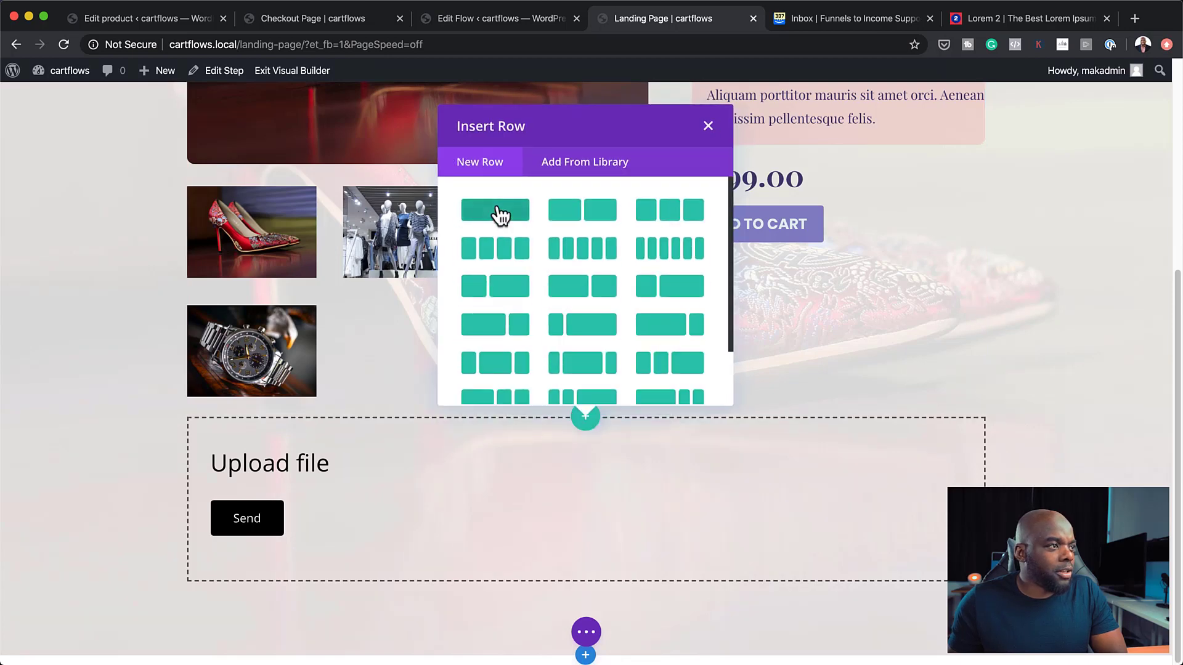
click(498, 212)
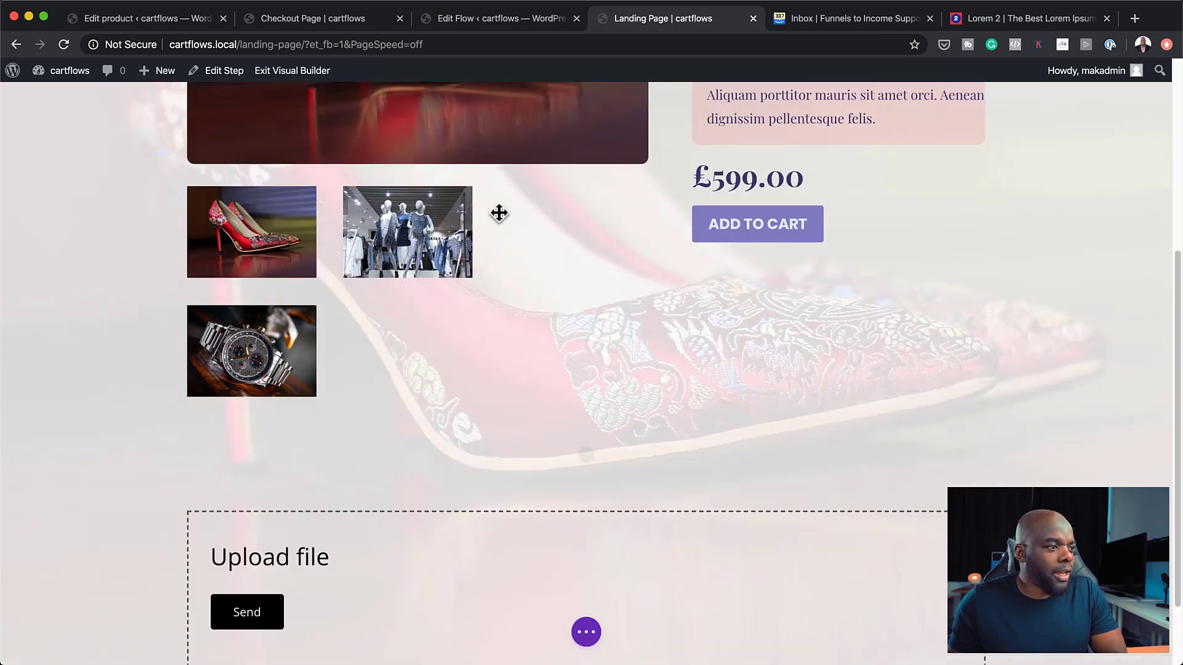
text(text)
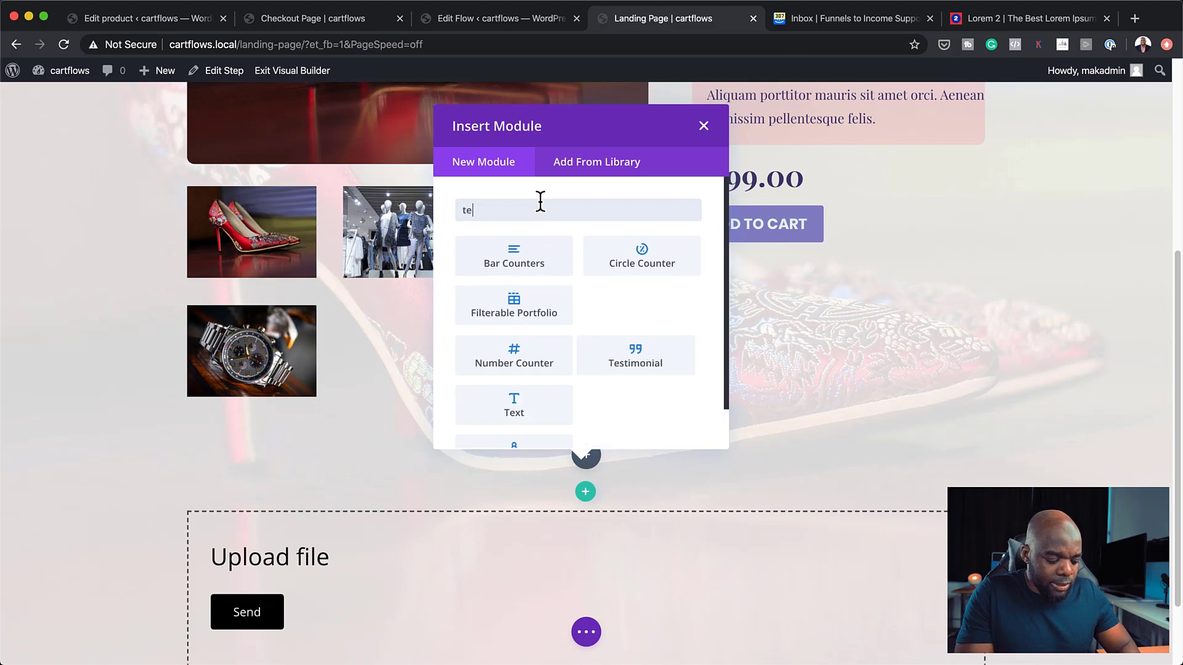
click(542, 267)
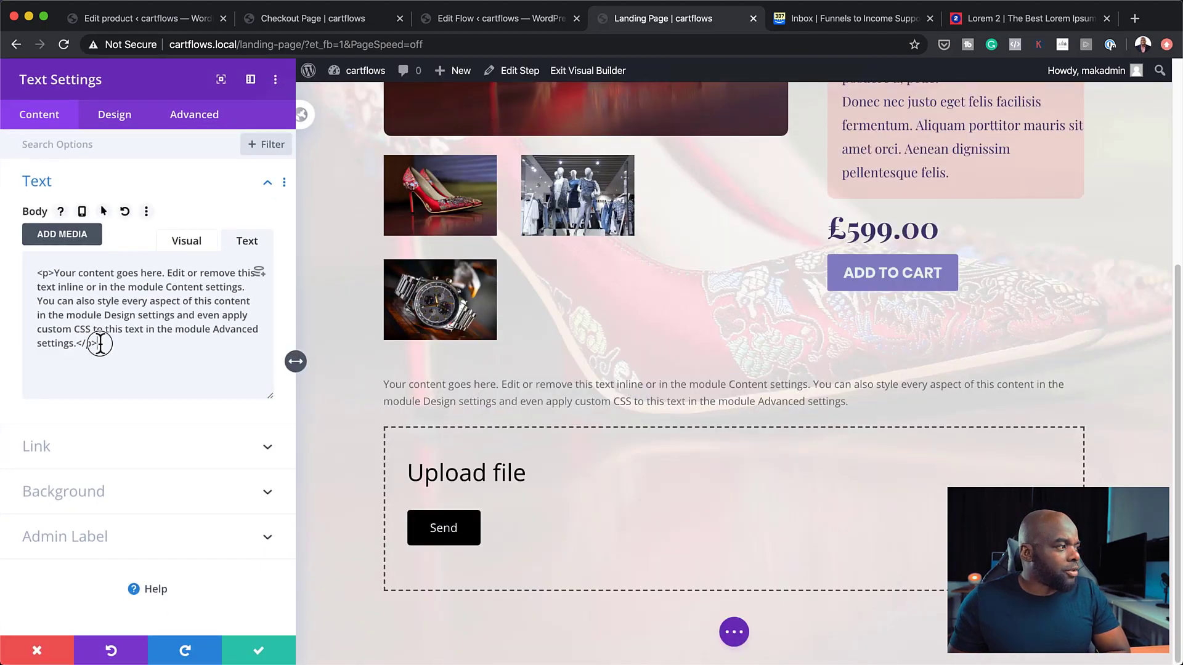
Replace the Text module's placeholder body with "BUY THIS AMAZING PRODUCT".
drag(100, 344, 16, 258)
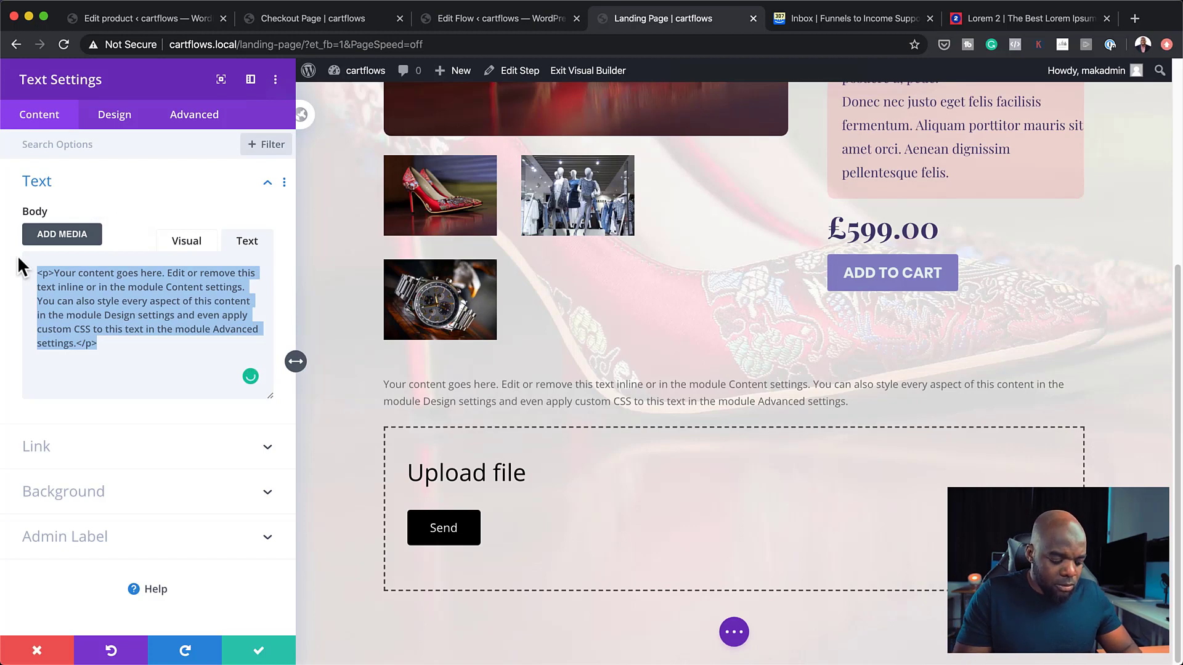
text(BUY THIS)
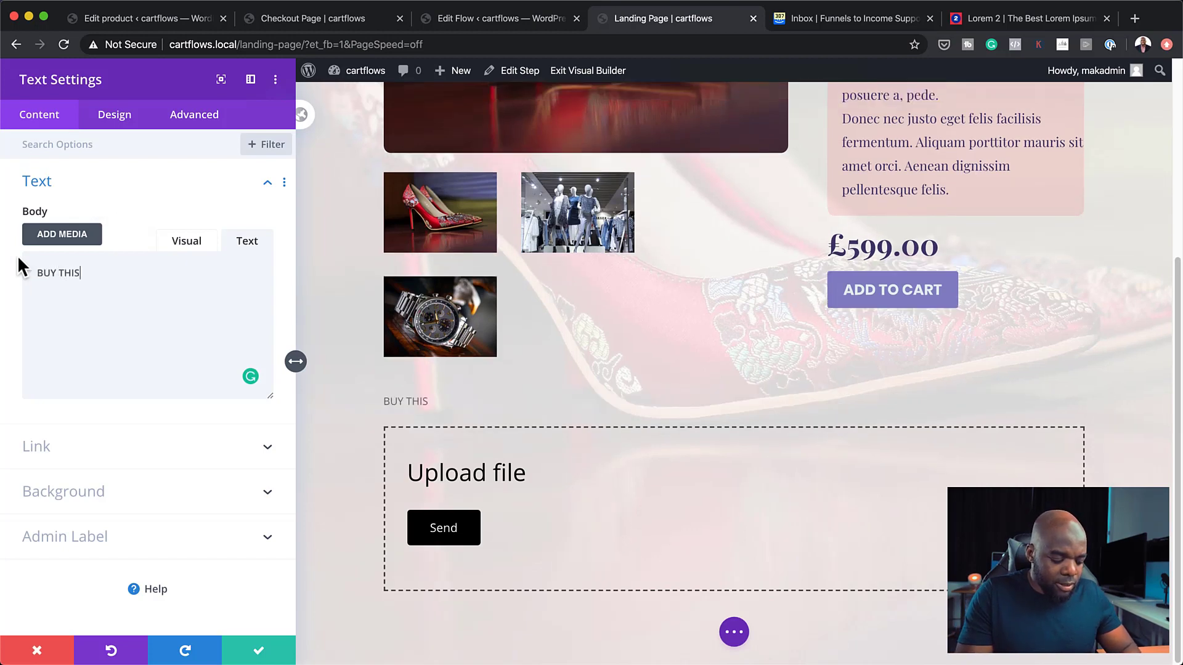
text( AMAZING PRO)
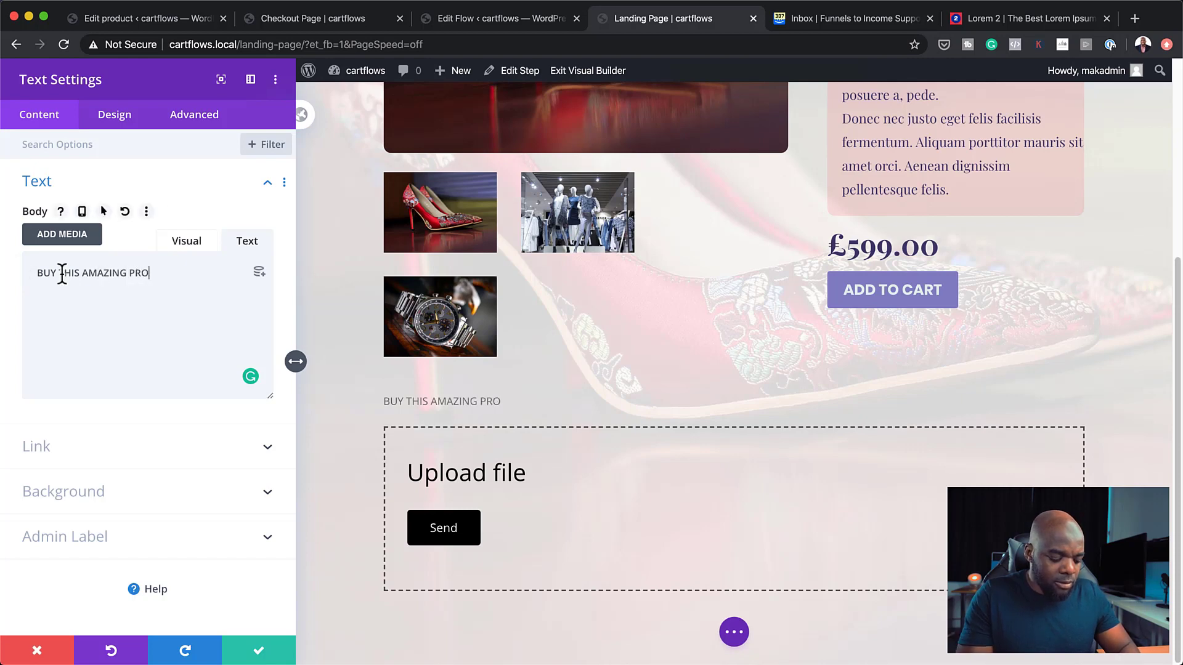
text(DUCT)
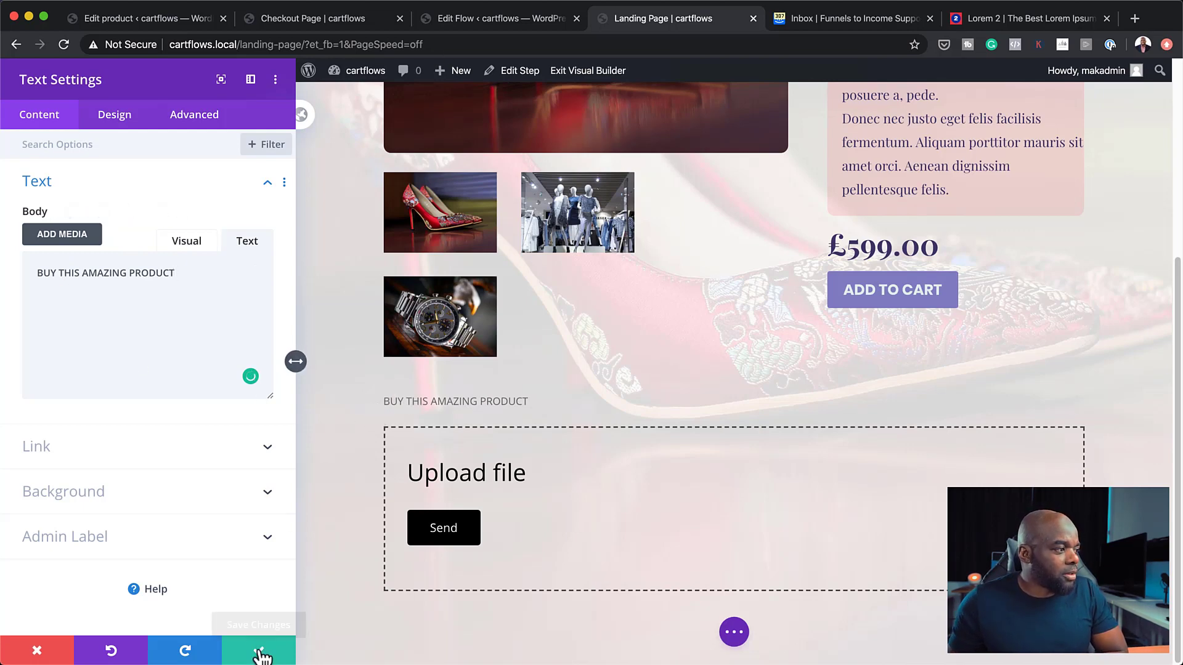
Set the heading text's font to Playfair Display with a Bold weight.
click(117, 121)
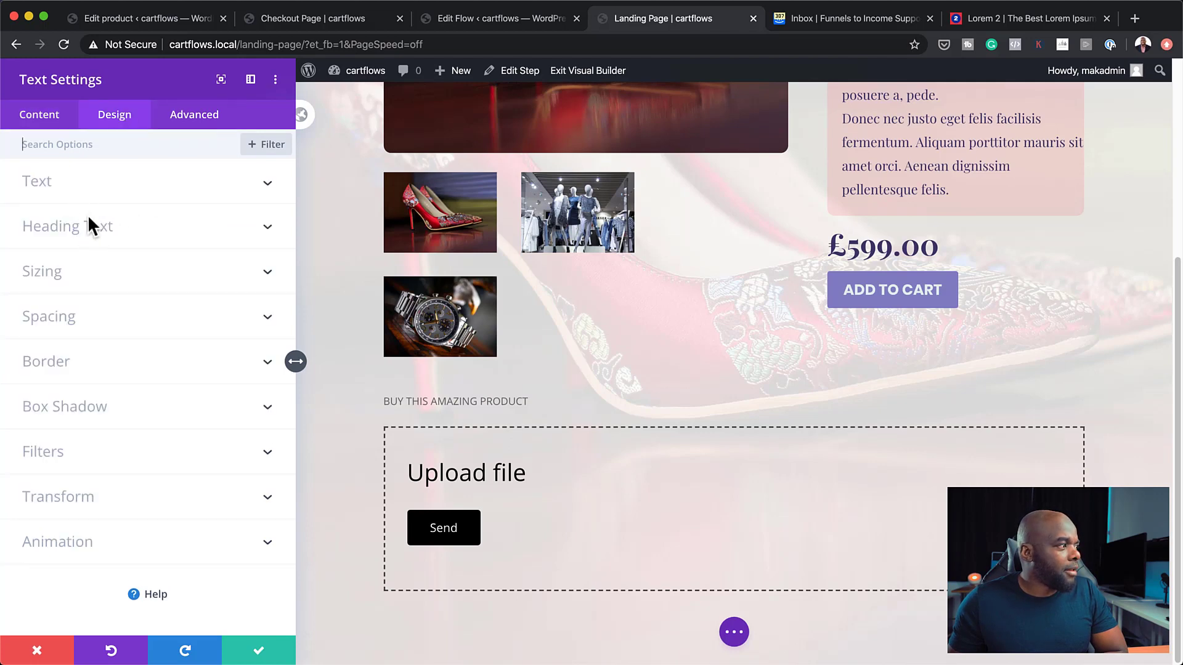
click(56, 185)
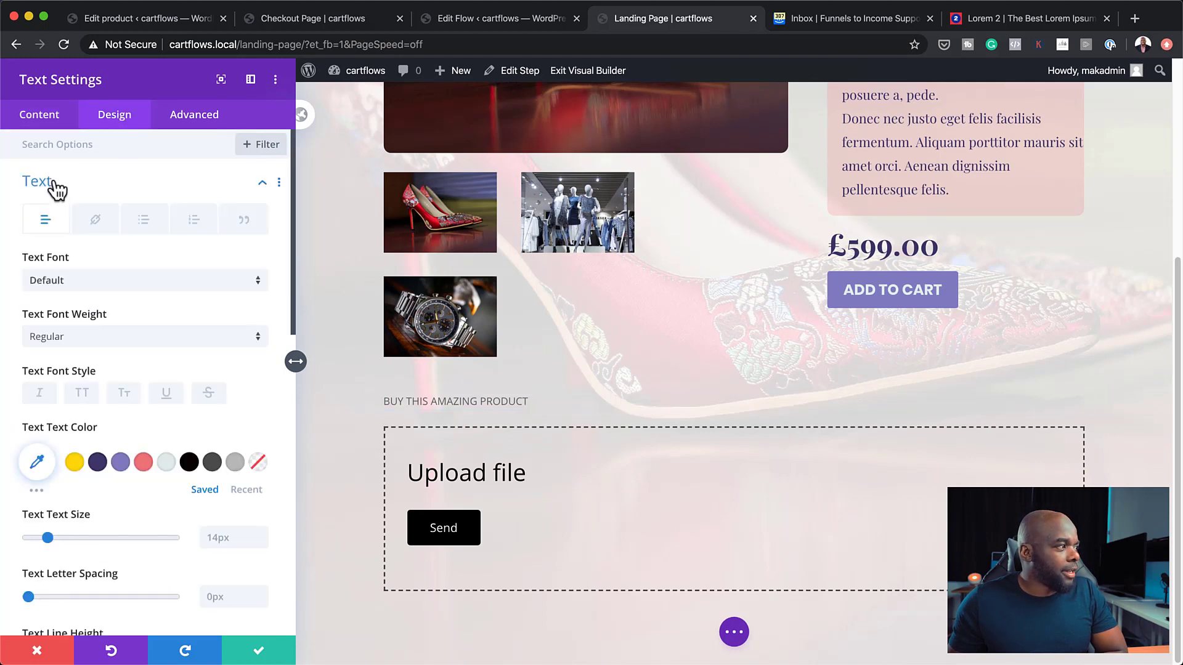
click(86, 288)
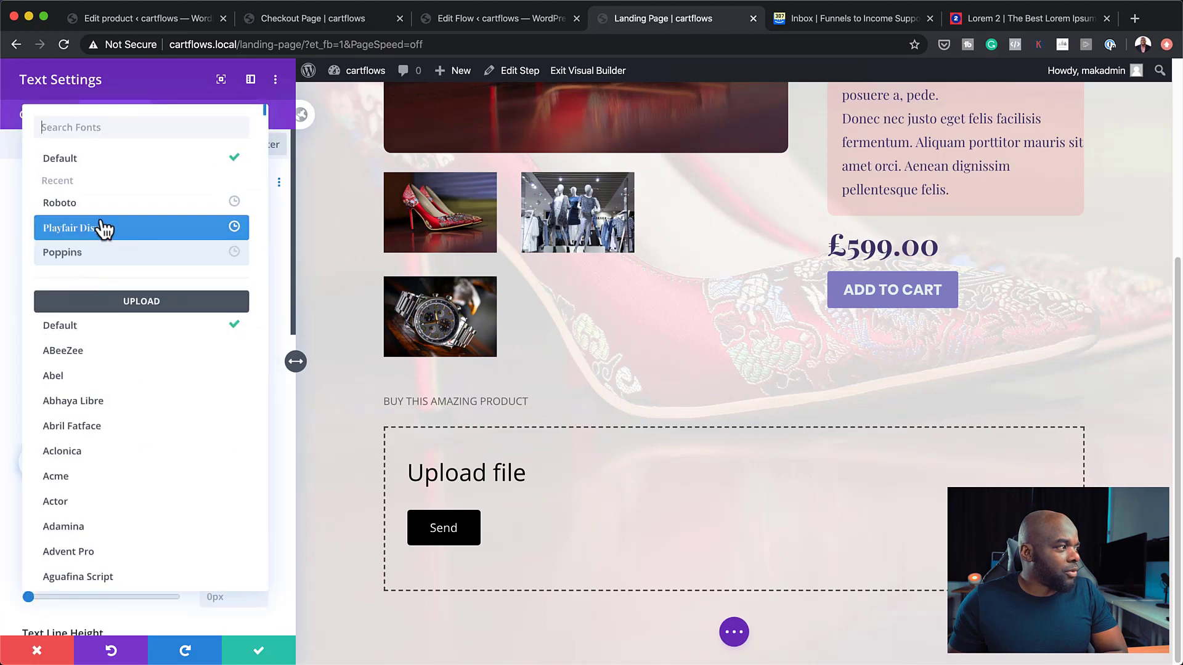
click(121, 233)
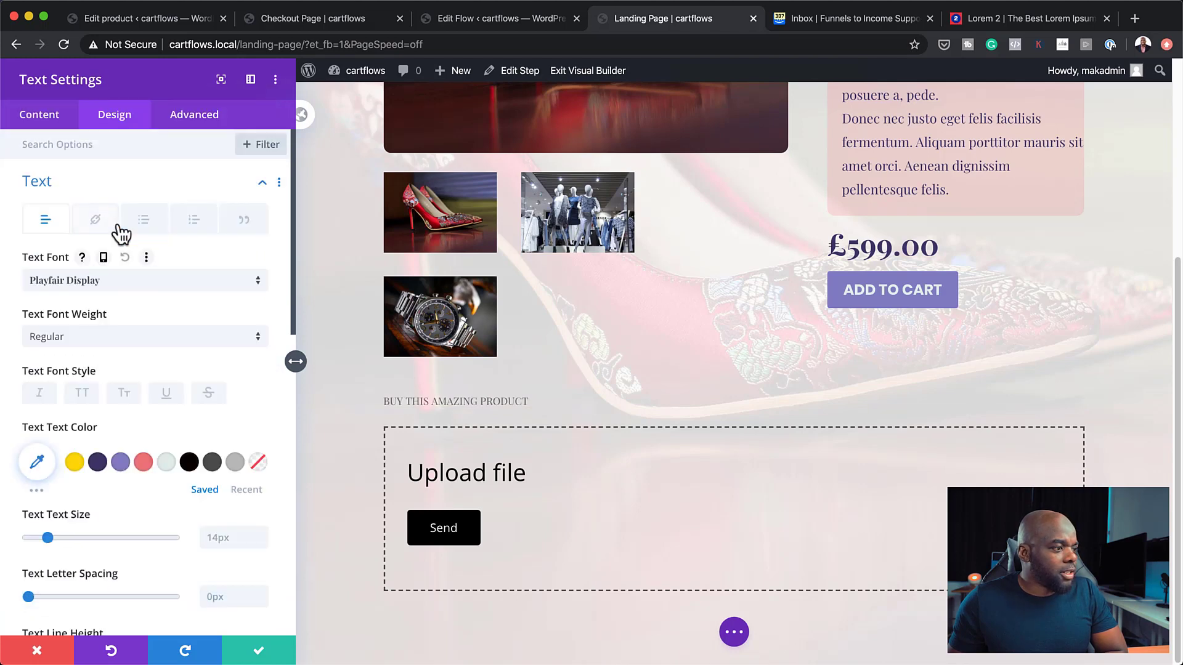
click(104, 345)
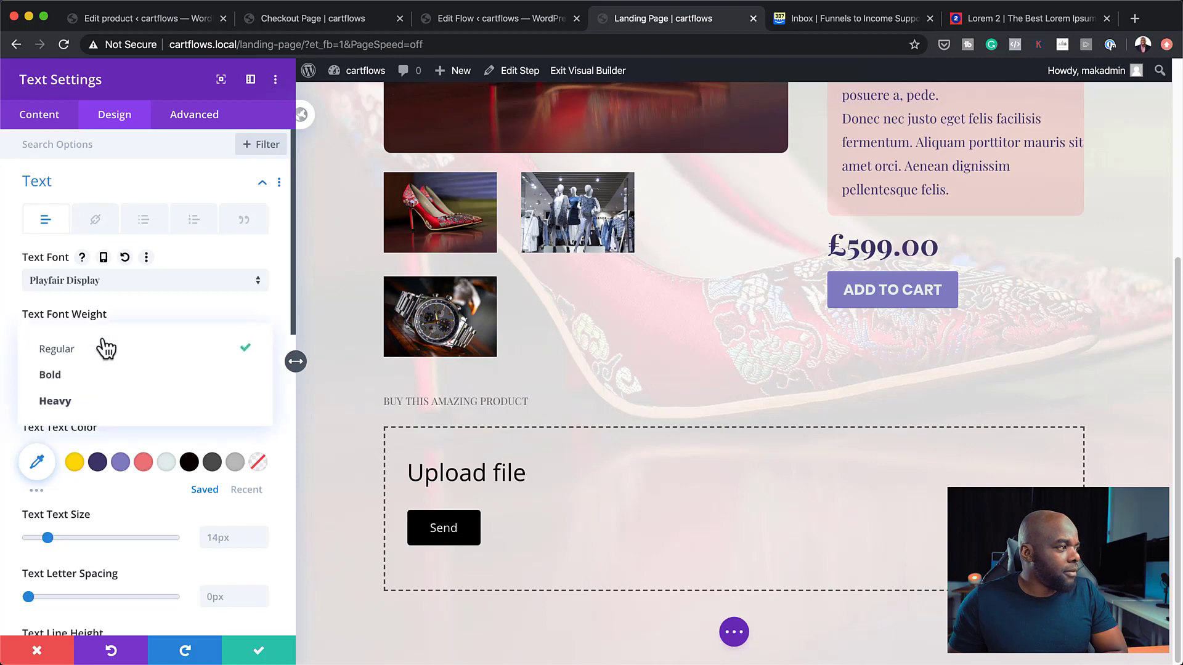
click(108, 386)
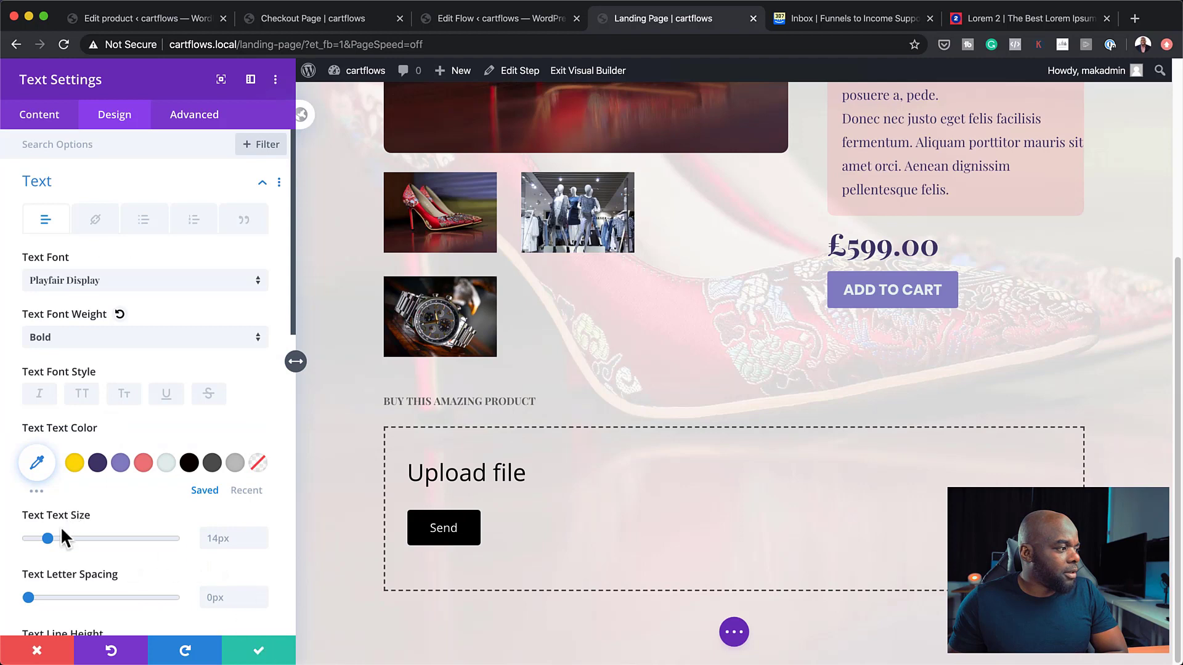
Set the heading text's size to 65px and its letter spacing to -2px.
drag(49, 539, 124, 552)
scroll(131, 560, down, 2)
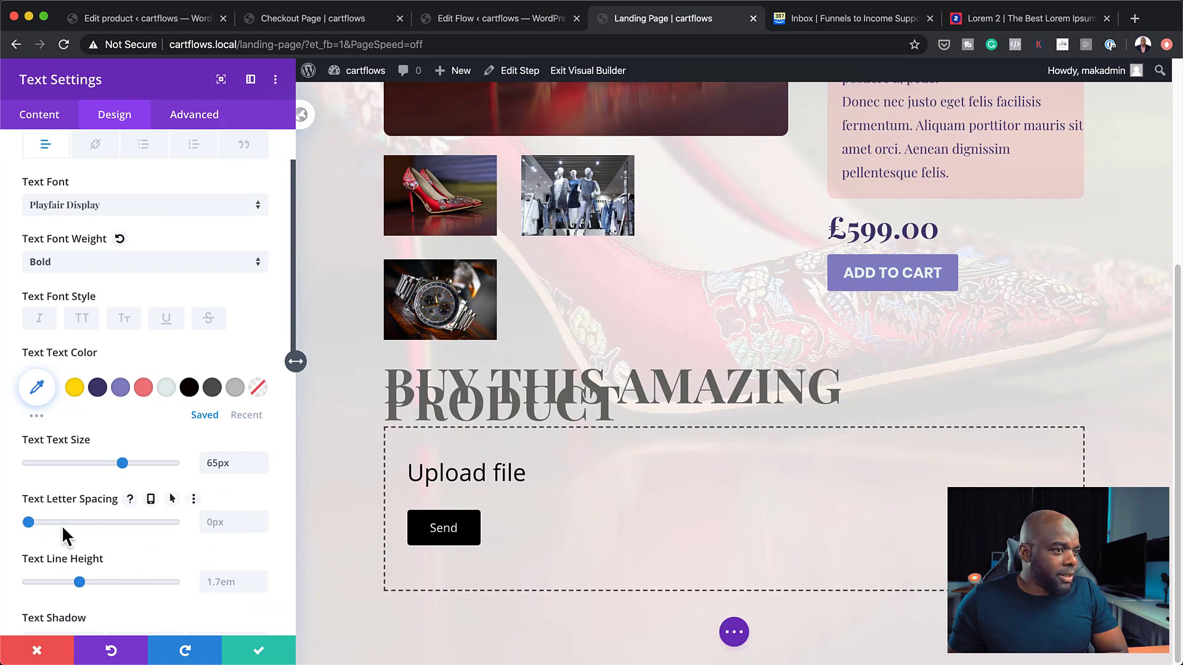
click(261, 527)
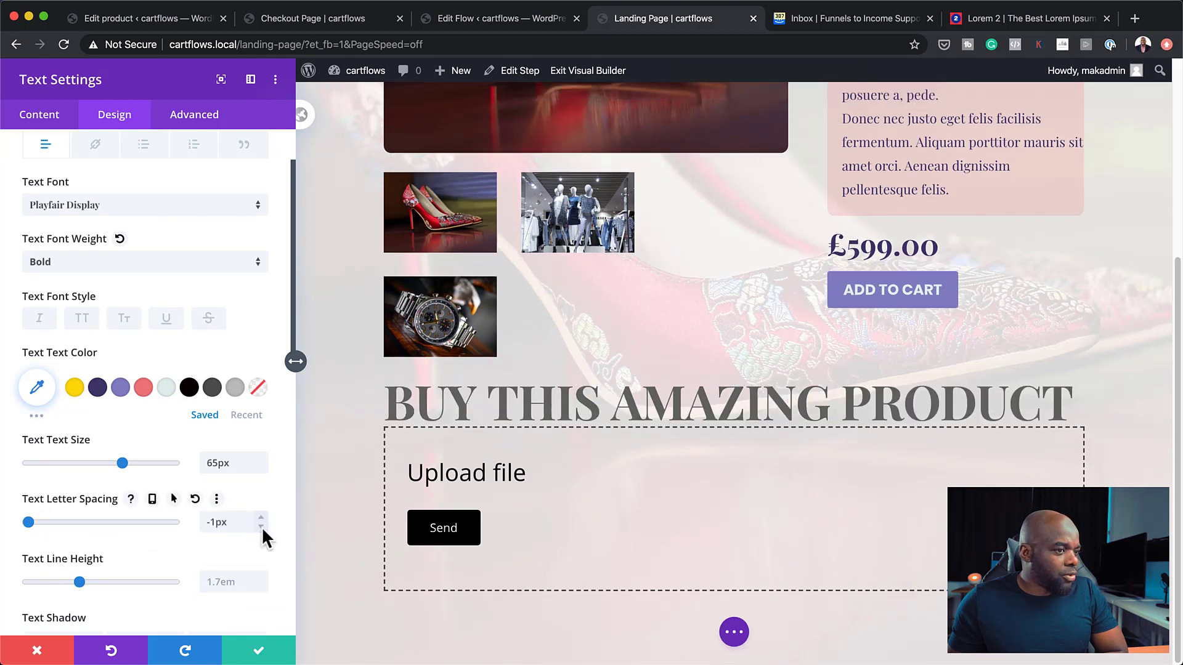
click(261, 526)
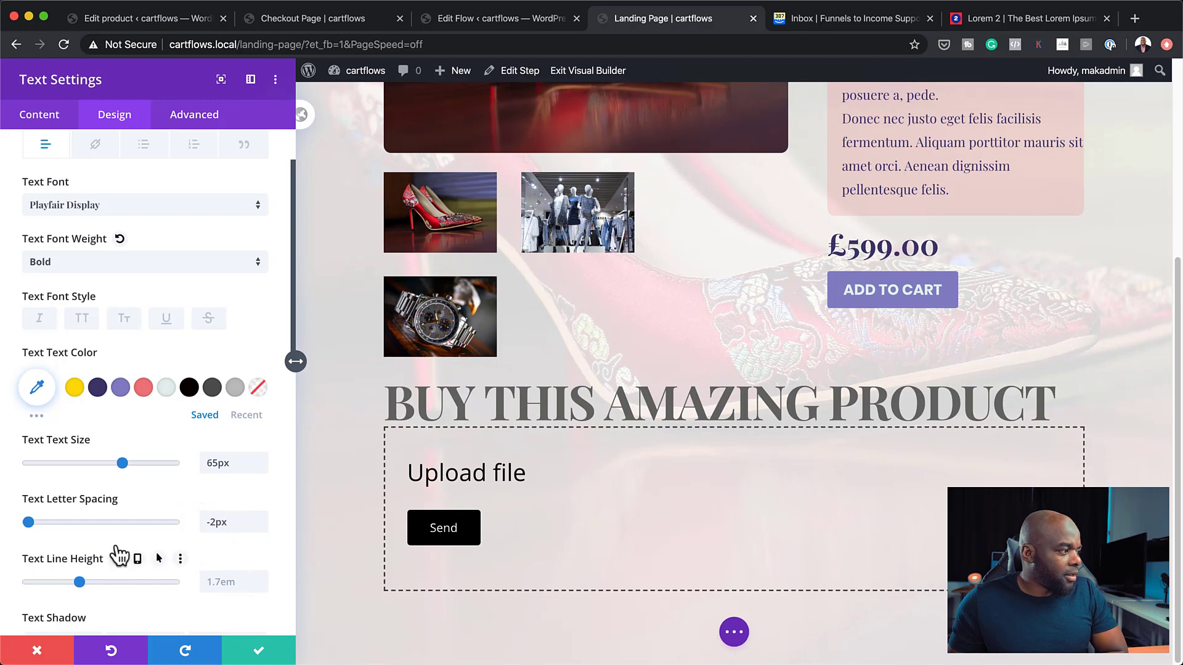
Try the dark purple #40376b on the heading text, set its color to black #0a0000 and save the module.
click(100, 391)
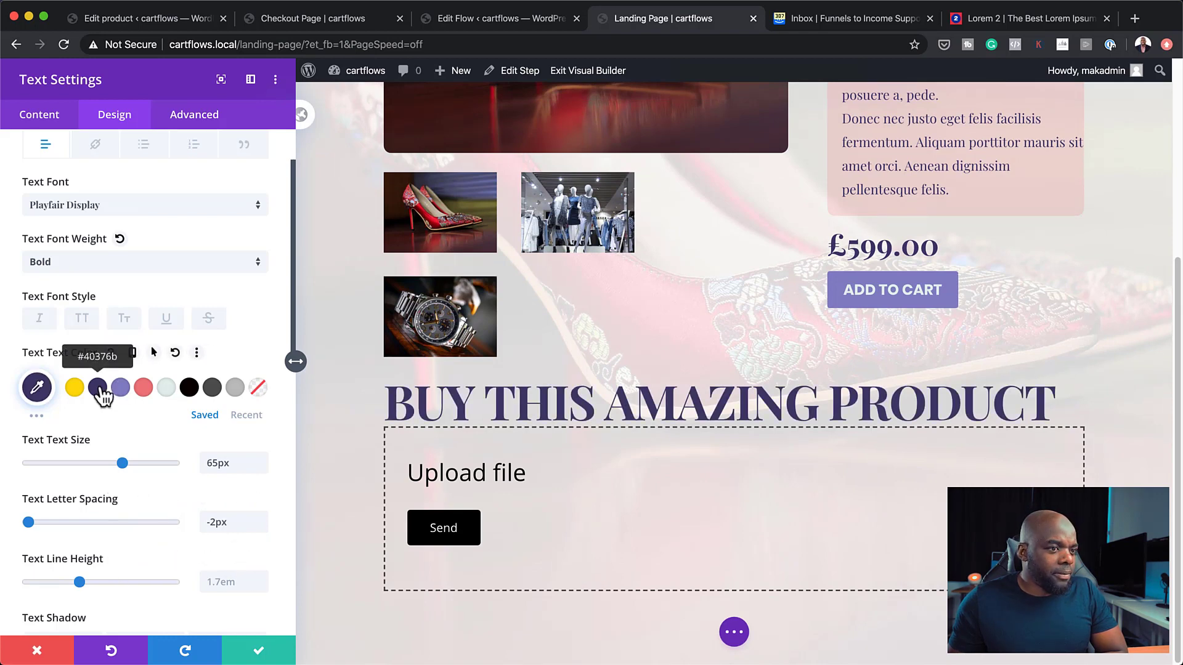
click(190, 392)
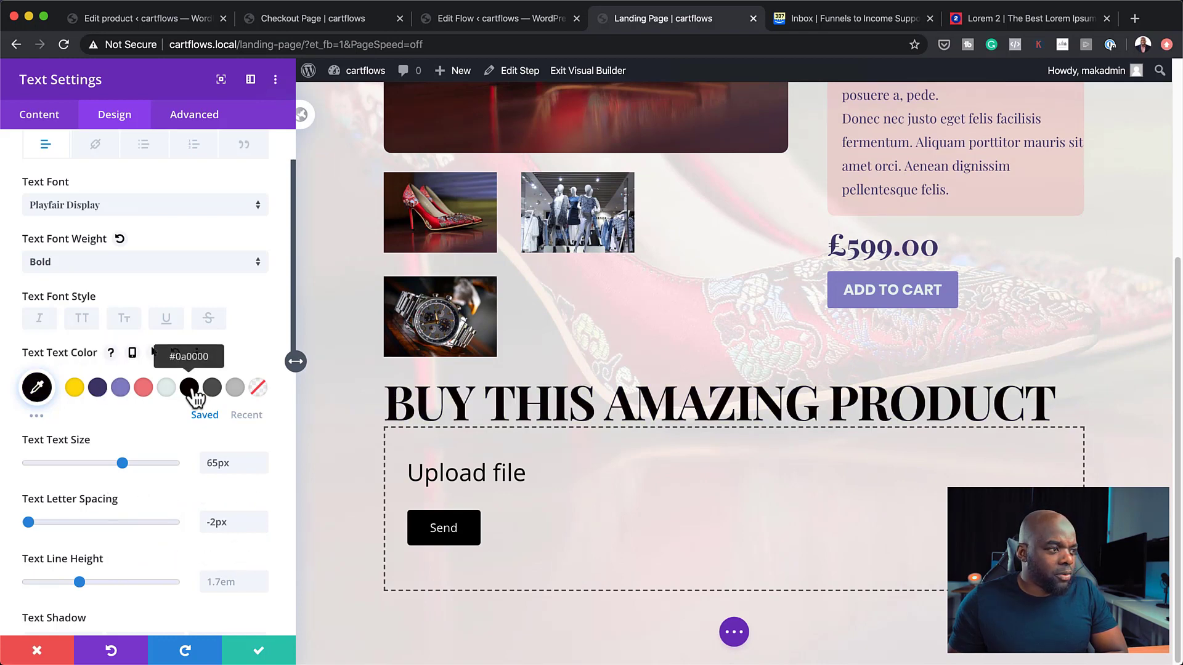
click(259, 652)
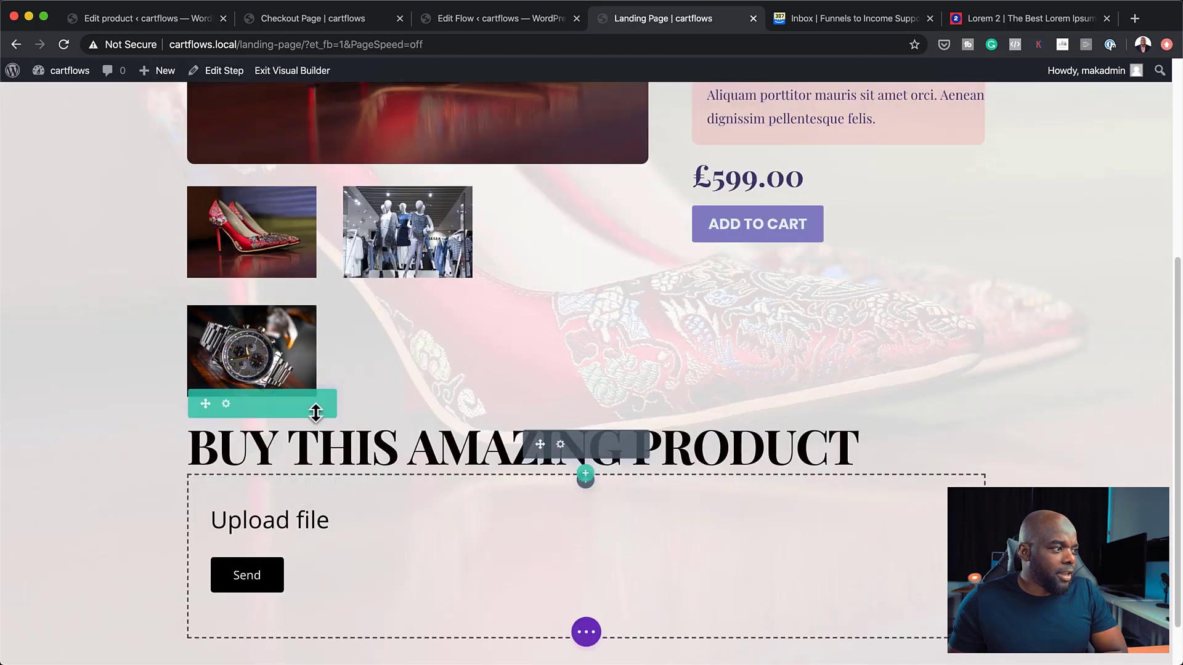
Move the heading row above the product row and open the Layers view clear of the heading.
drag(206, 404, 222, 159)
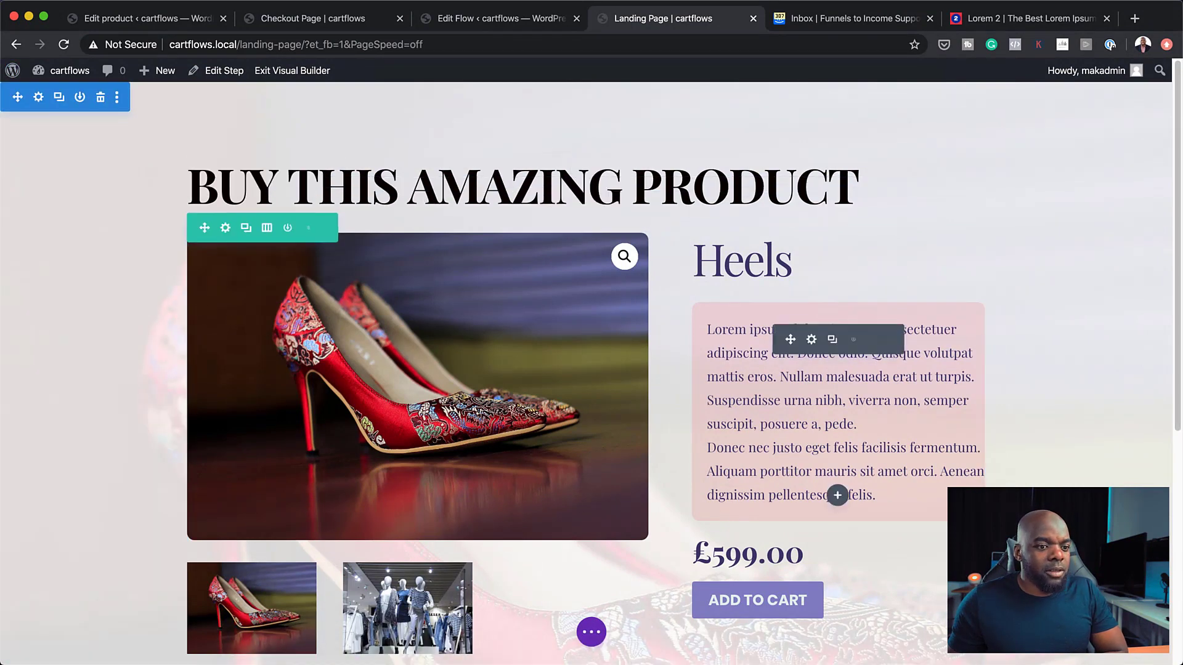
click(591, 632)
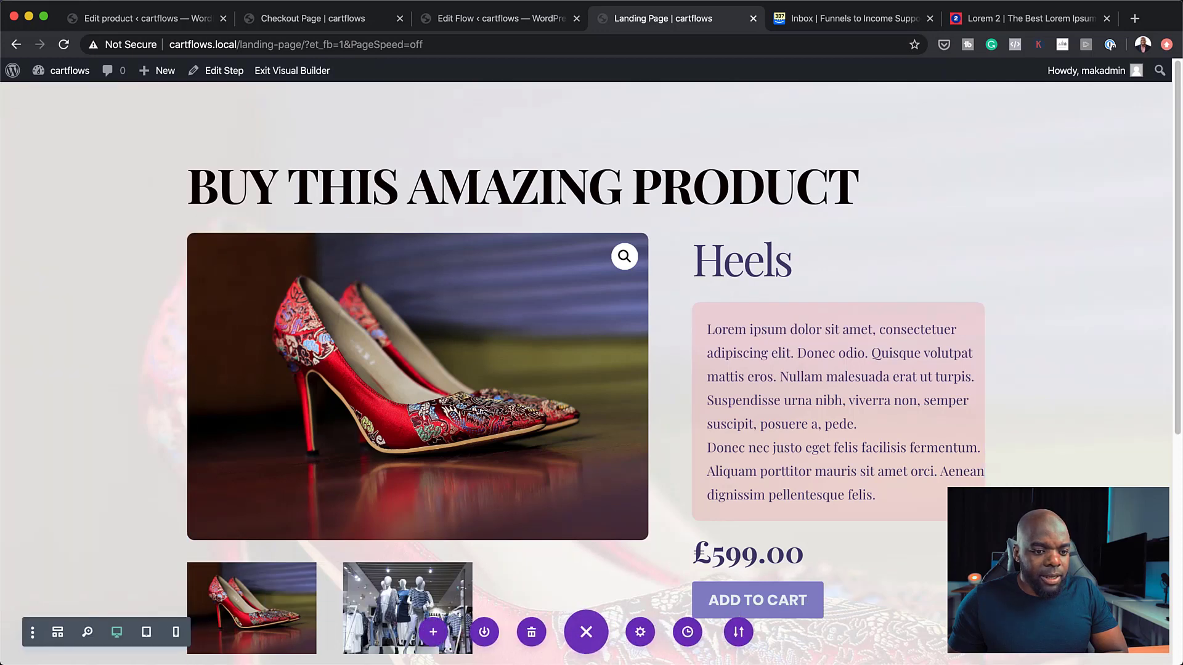
click(58, 632)
drag(470, 211, 1070, 149)
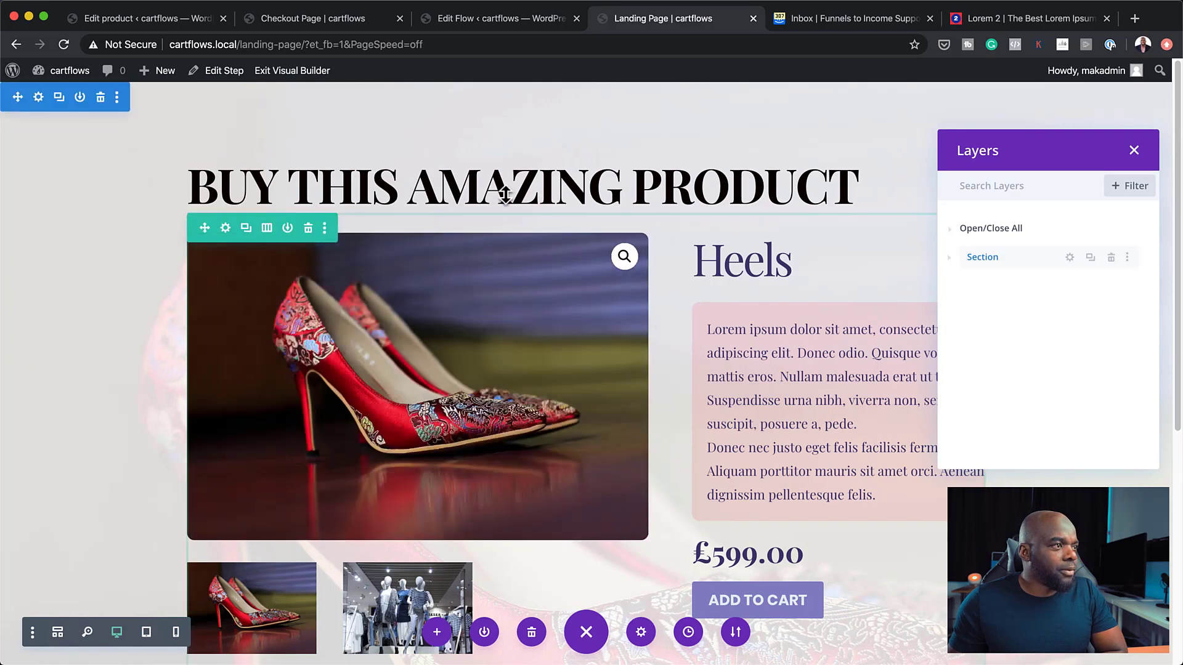
Insert a Divider module directly below the heading text in the same row.
click(586, 166)
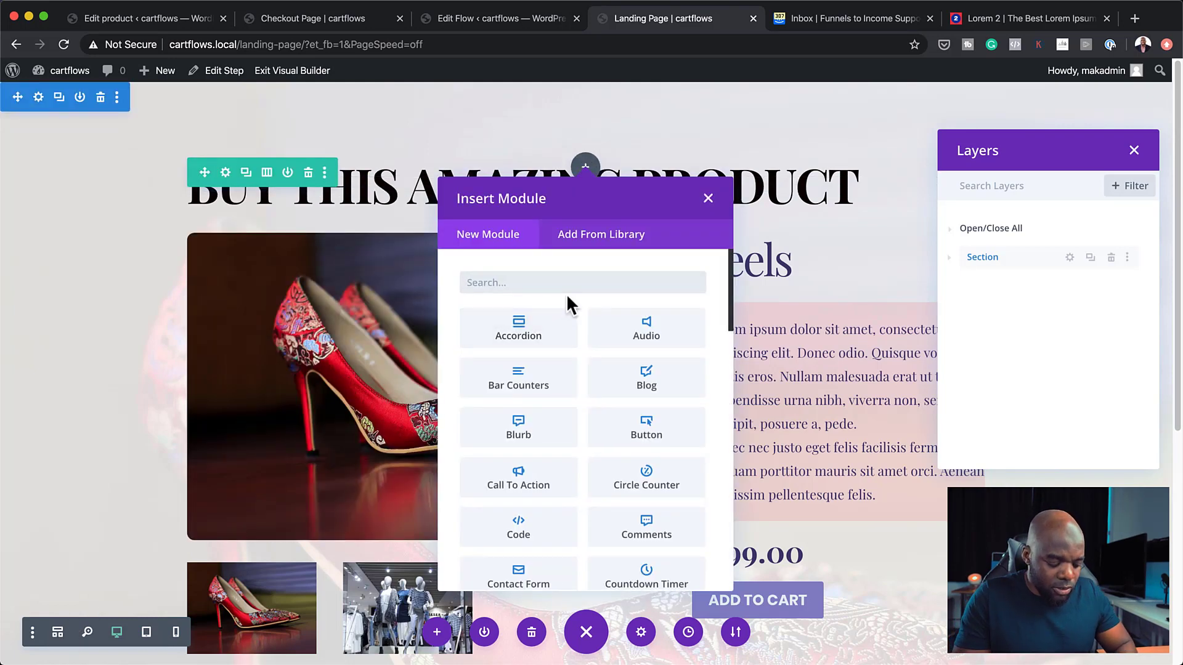
text(divi)
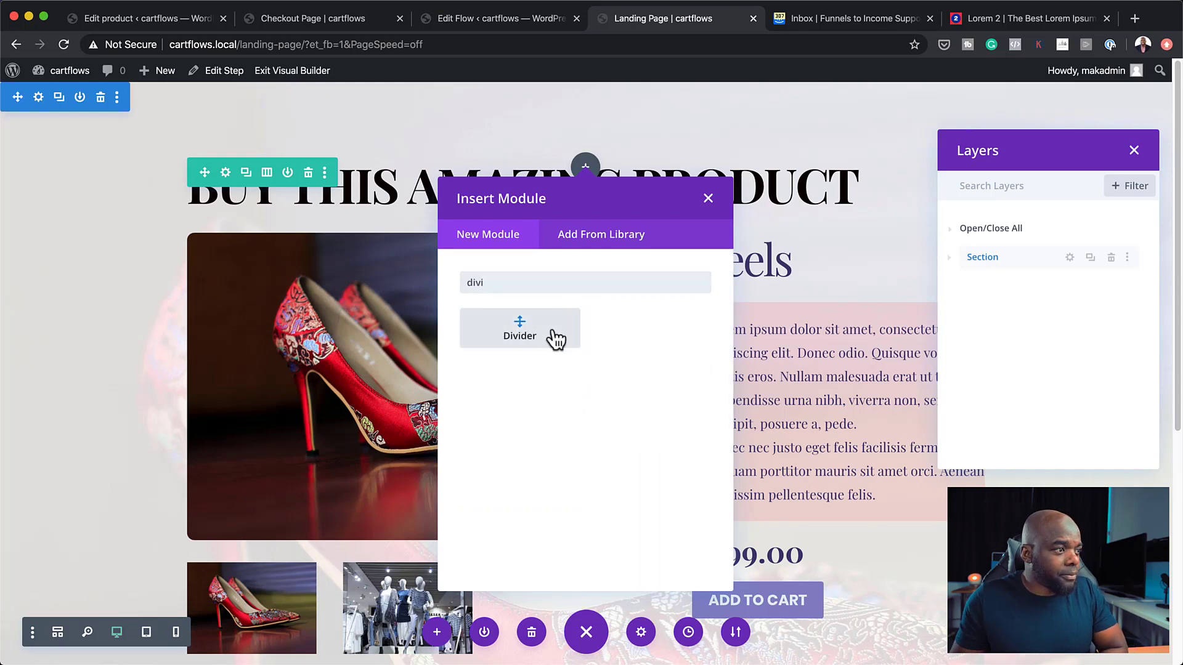
click(553, 331)
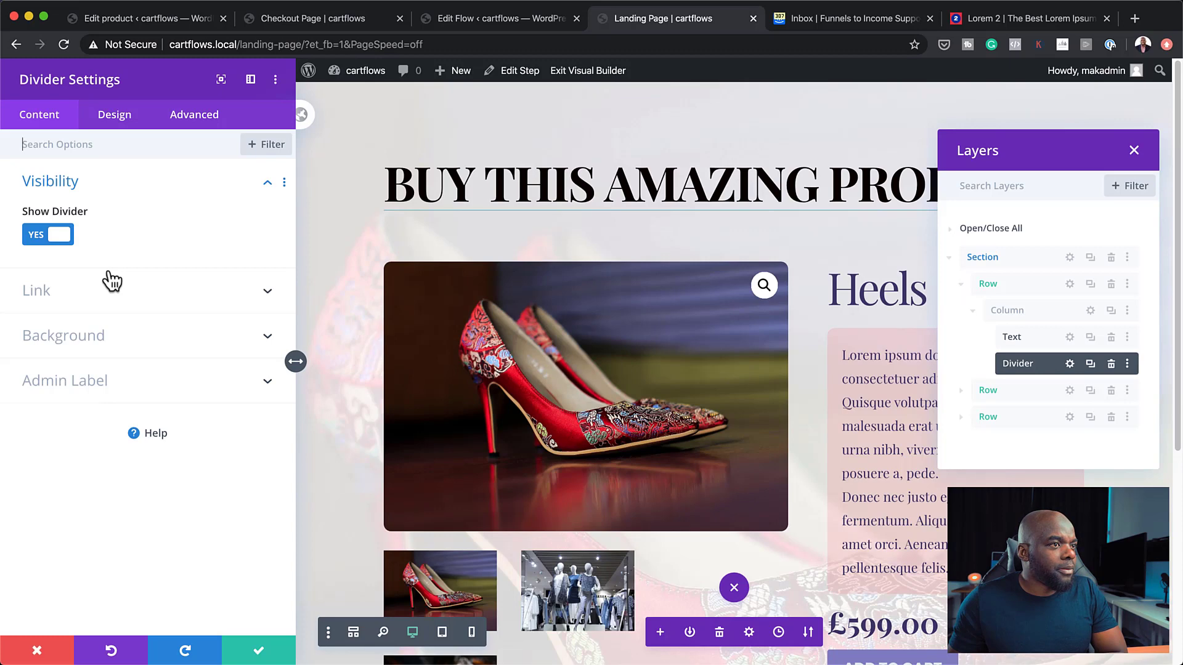
Set the divider's line color to the saved dark purple.
click(125, 115)
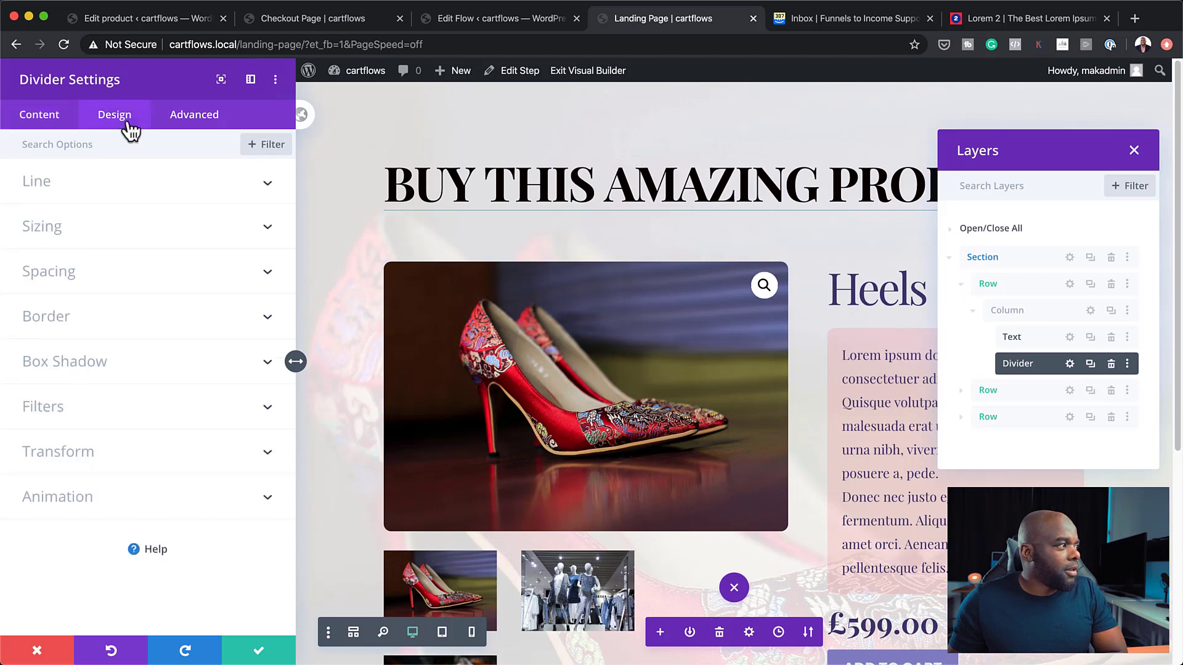
click(77, 185)
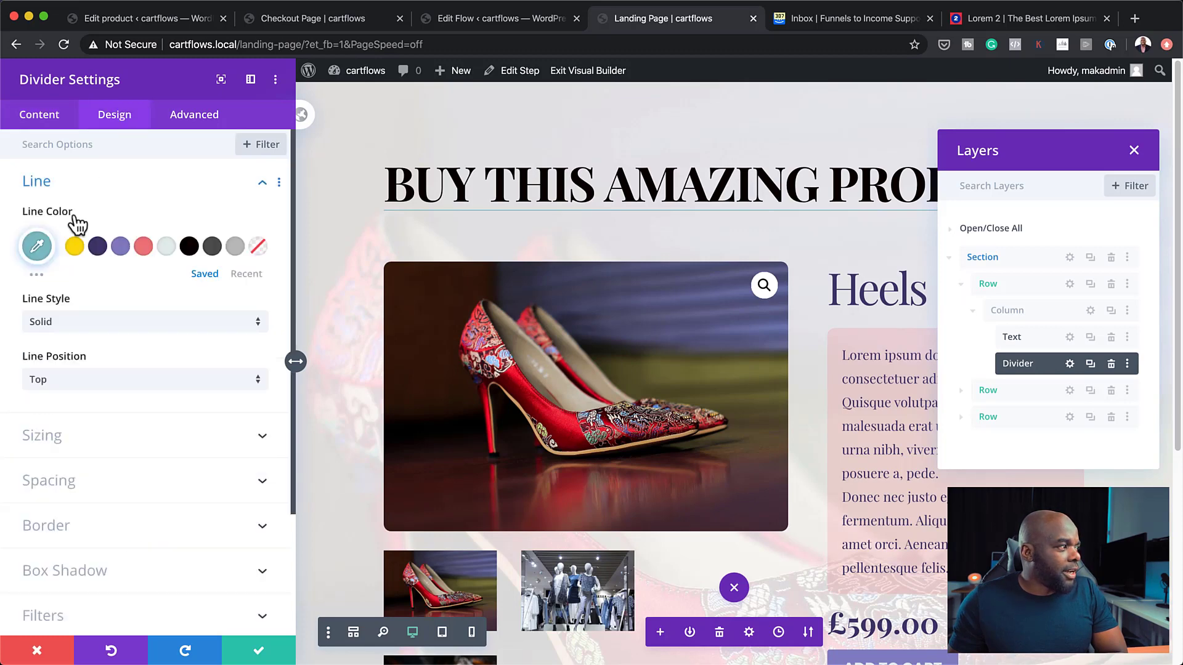
click(98, 247)
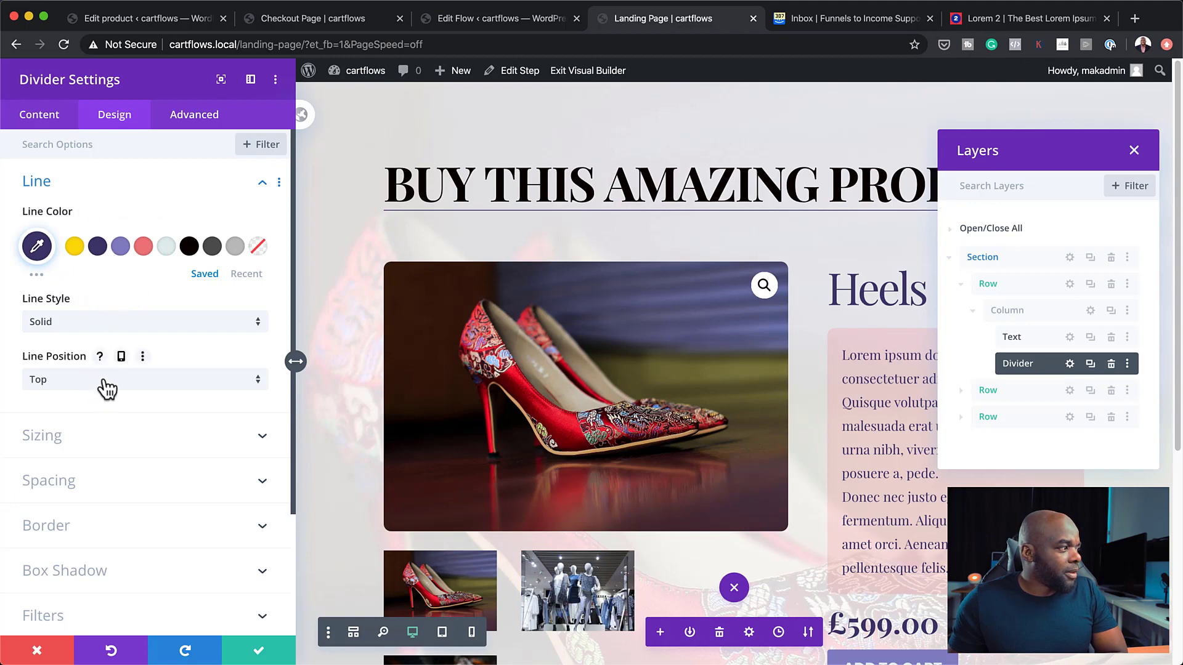
Set the divider's weight to 7px and its width to 32%, then close the Layers view.
click(106, 459)
drag(31, 206, 40, 209)
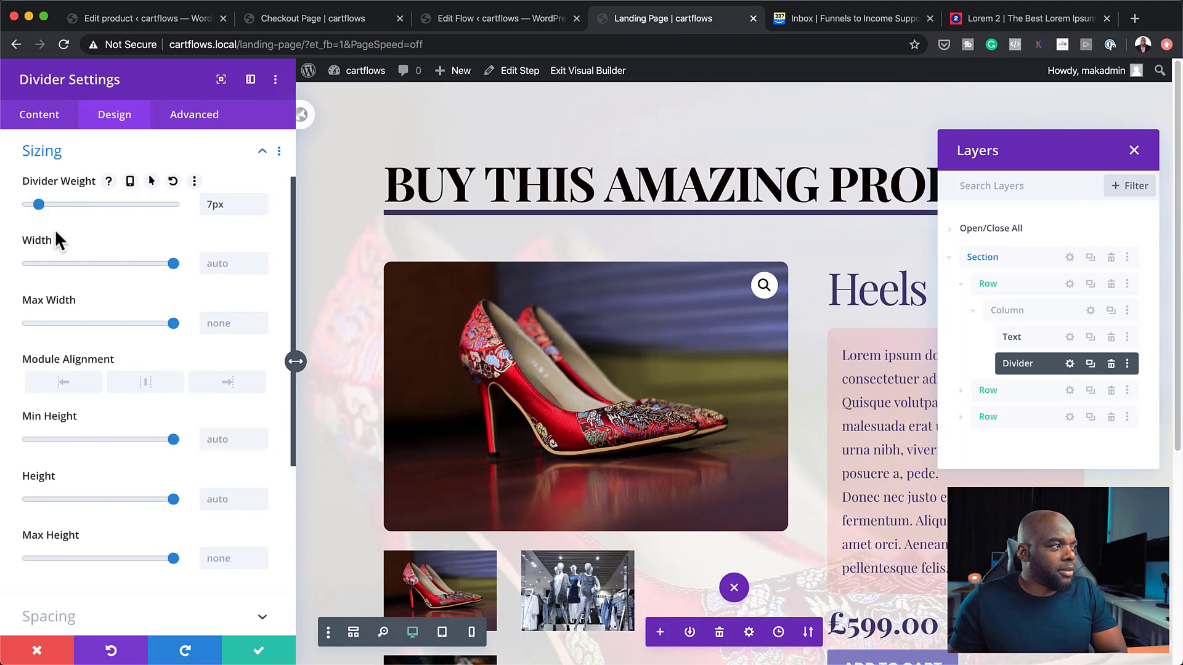
drag(174, 264, 75, 282)
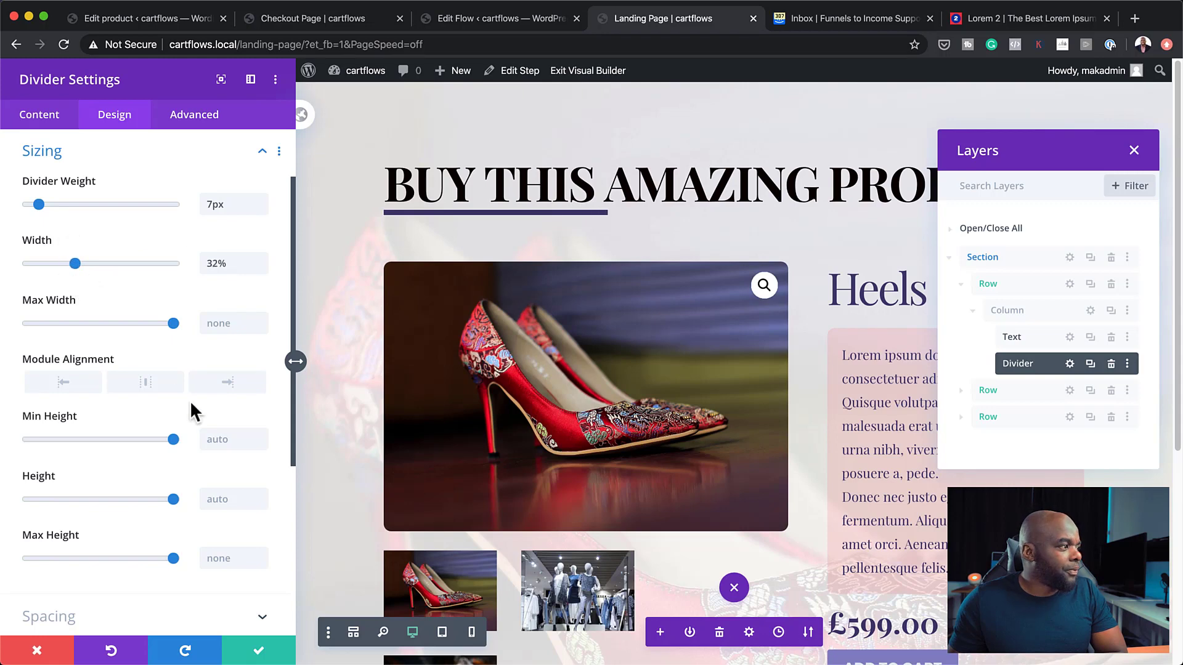
scroll(116, 180, up, 3)
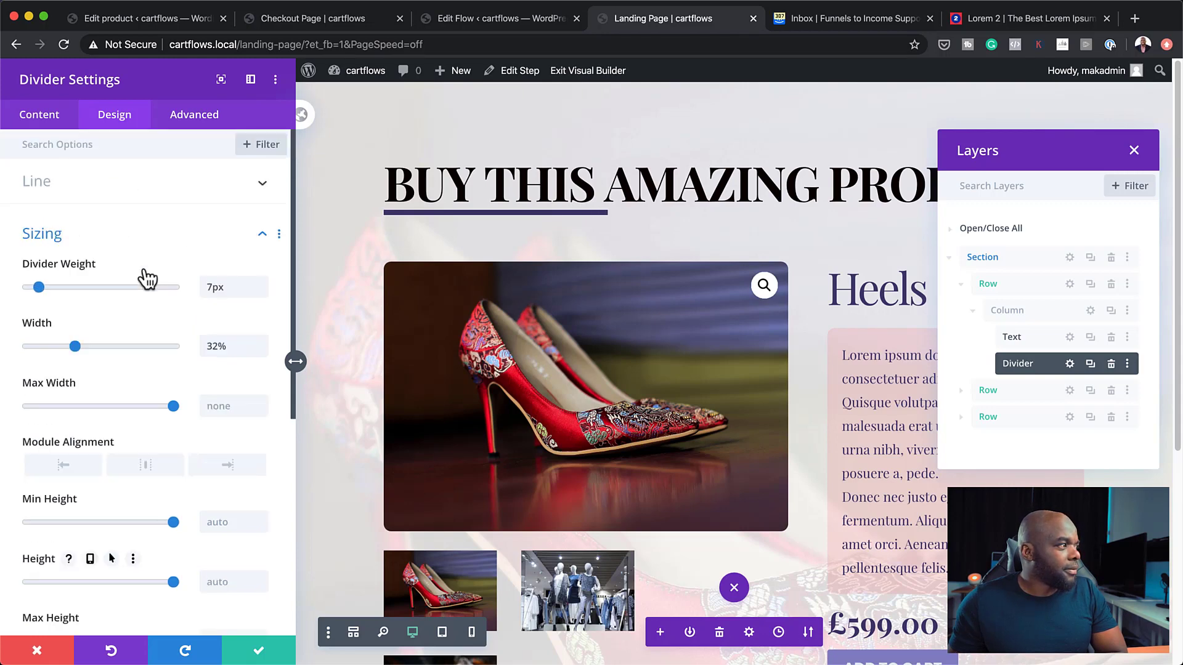
click(138, 188)
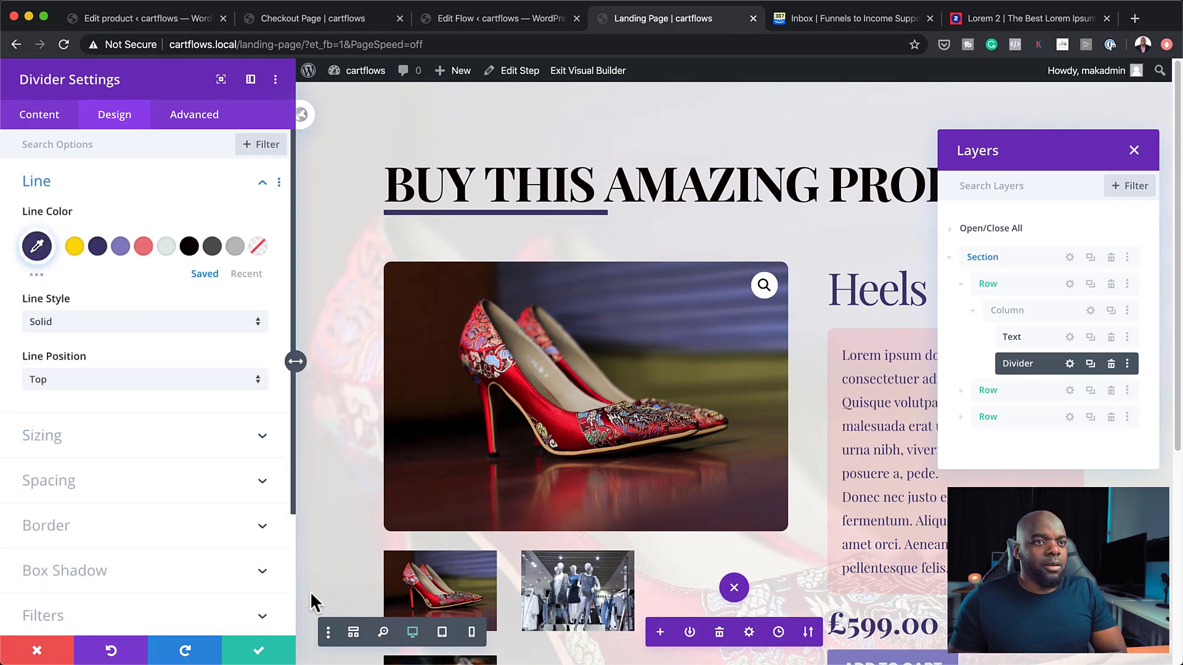
click(1136, 151)
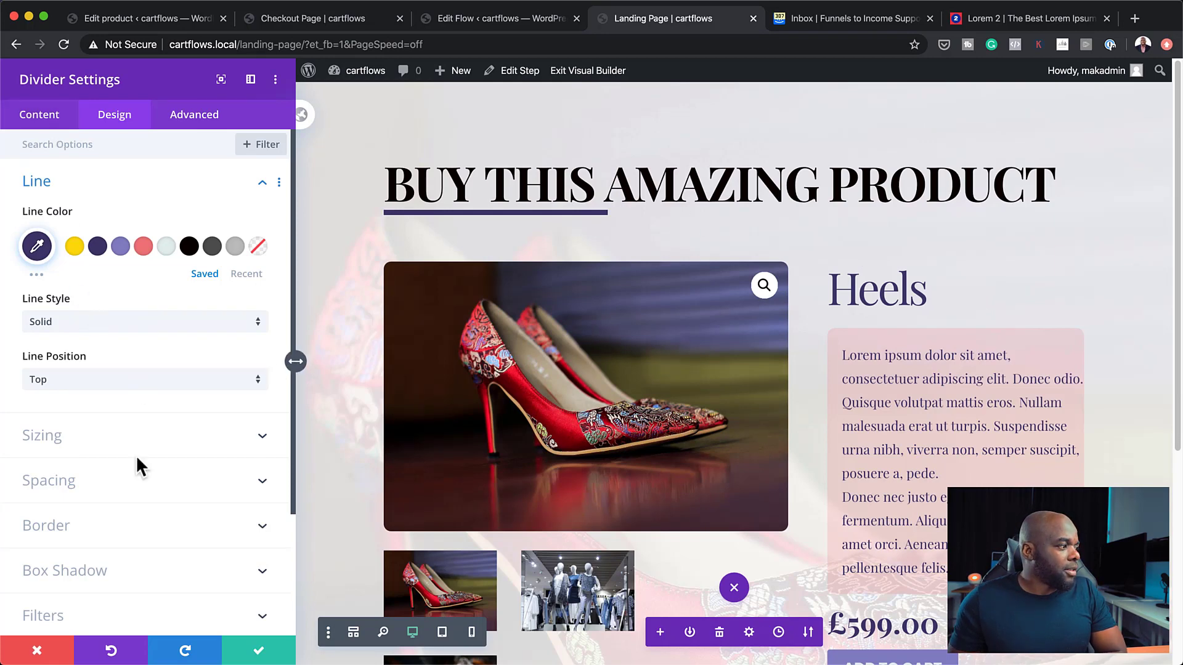
Set the divider's padding to 10px at the top and 0px at the bottom, and save the module.
click(49, 480)
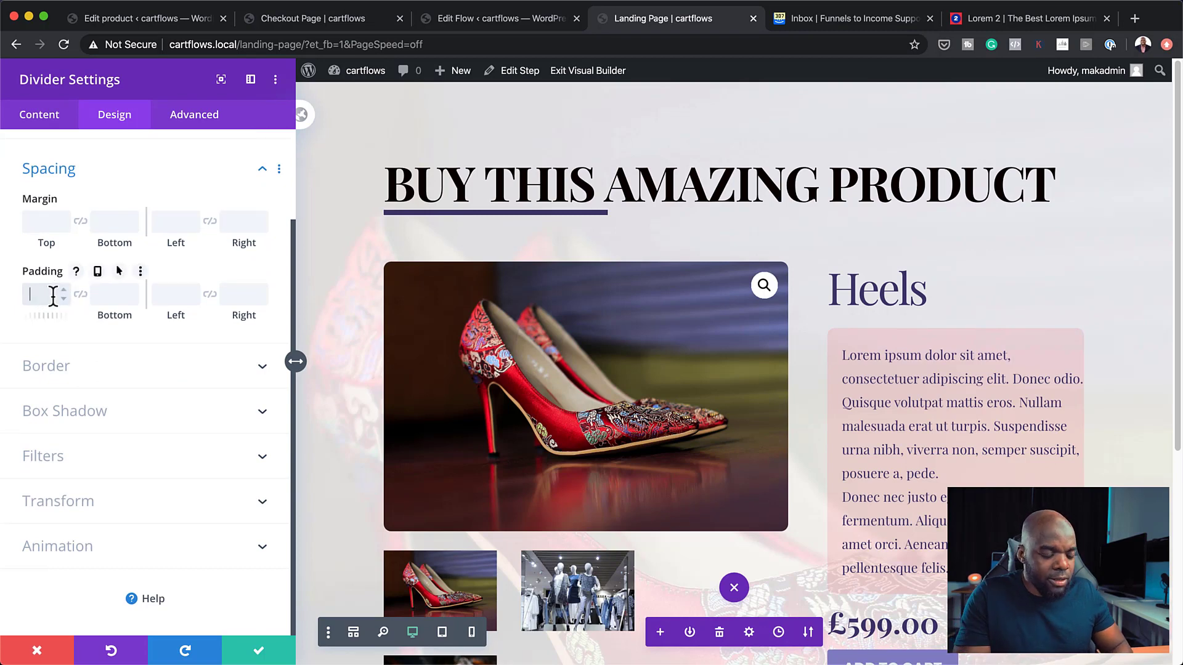
text(px)
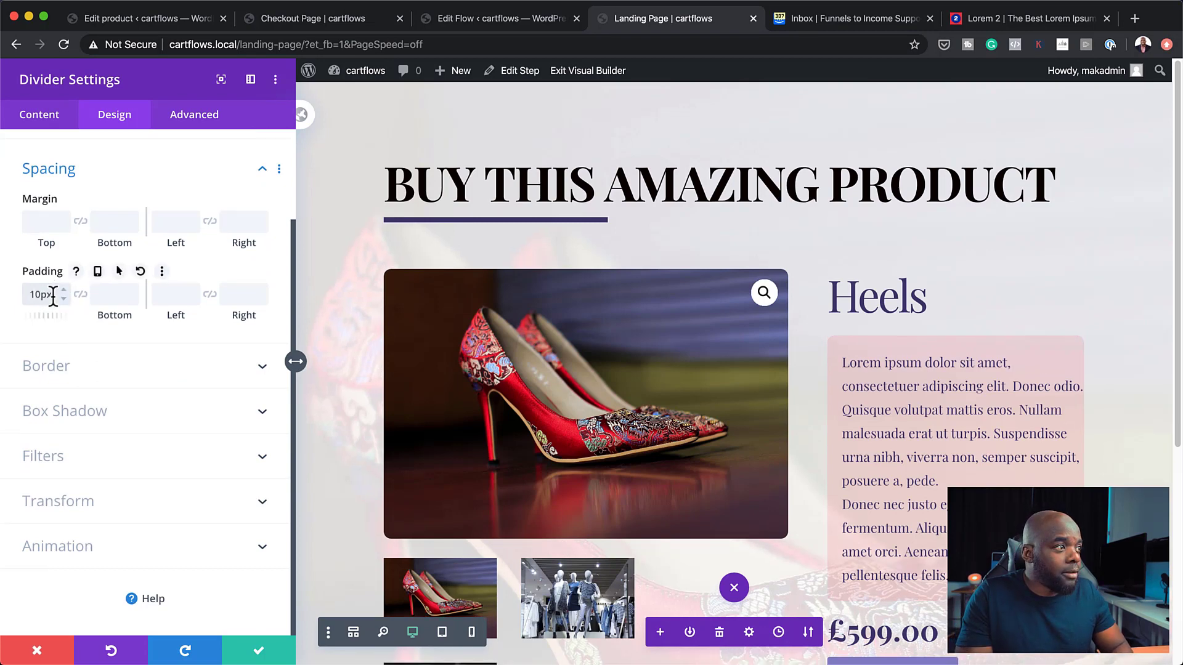
click(112, 296)
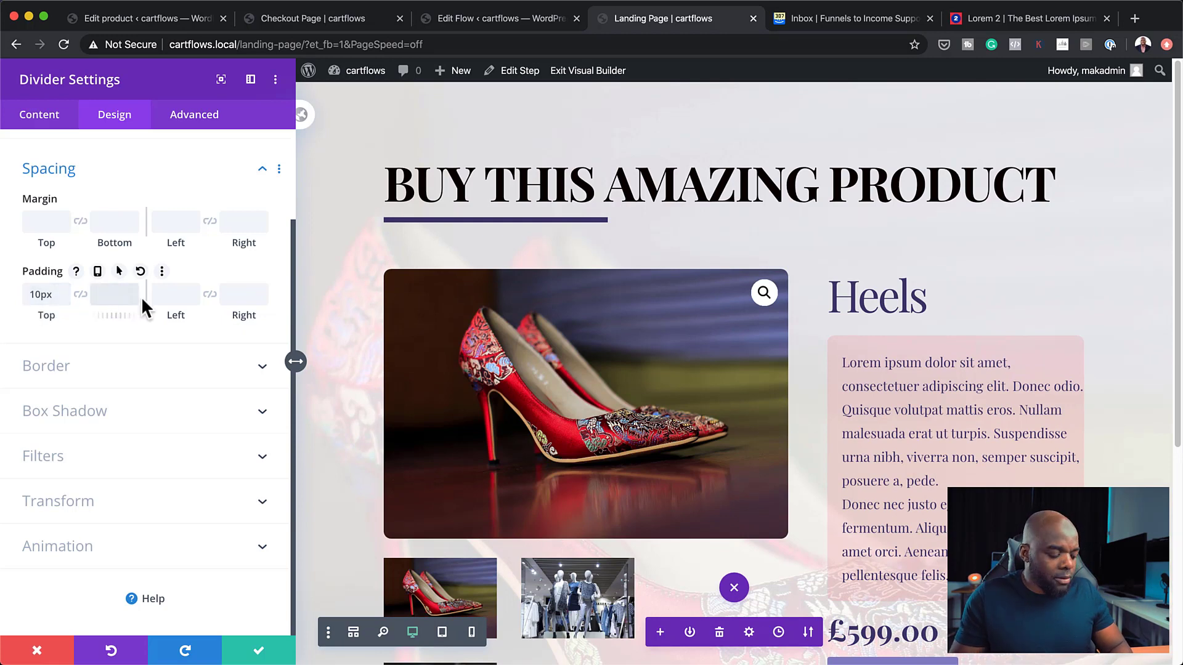
text(0)
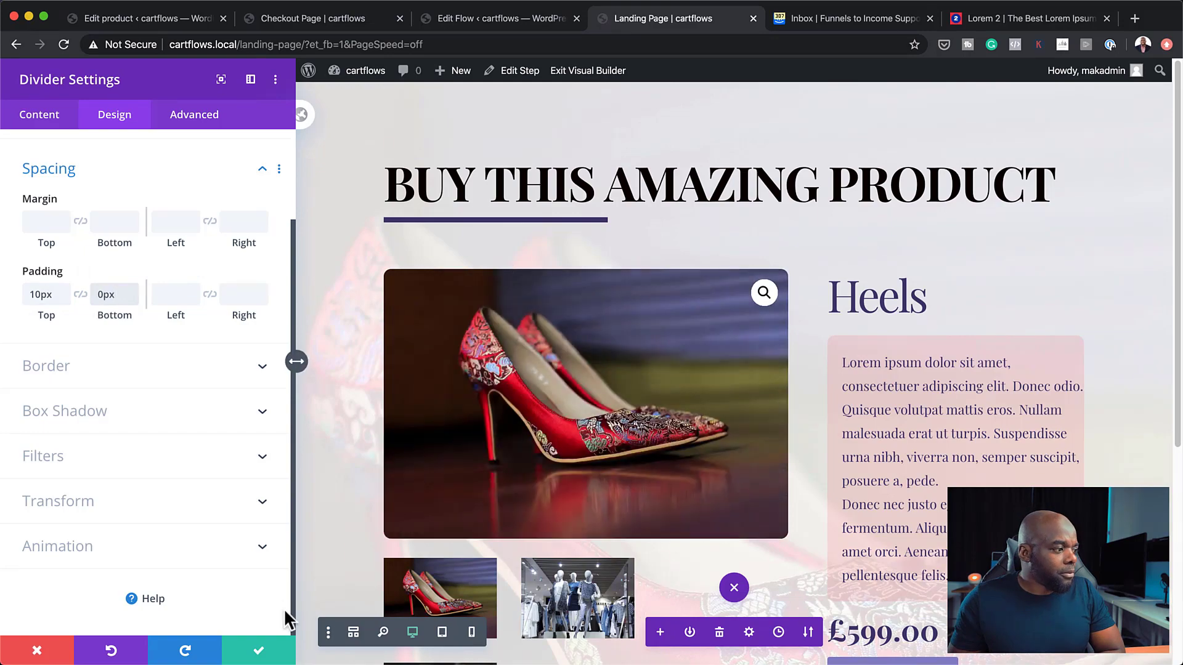
click(262, 656)
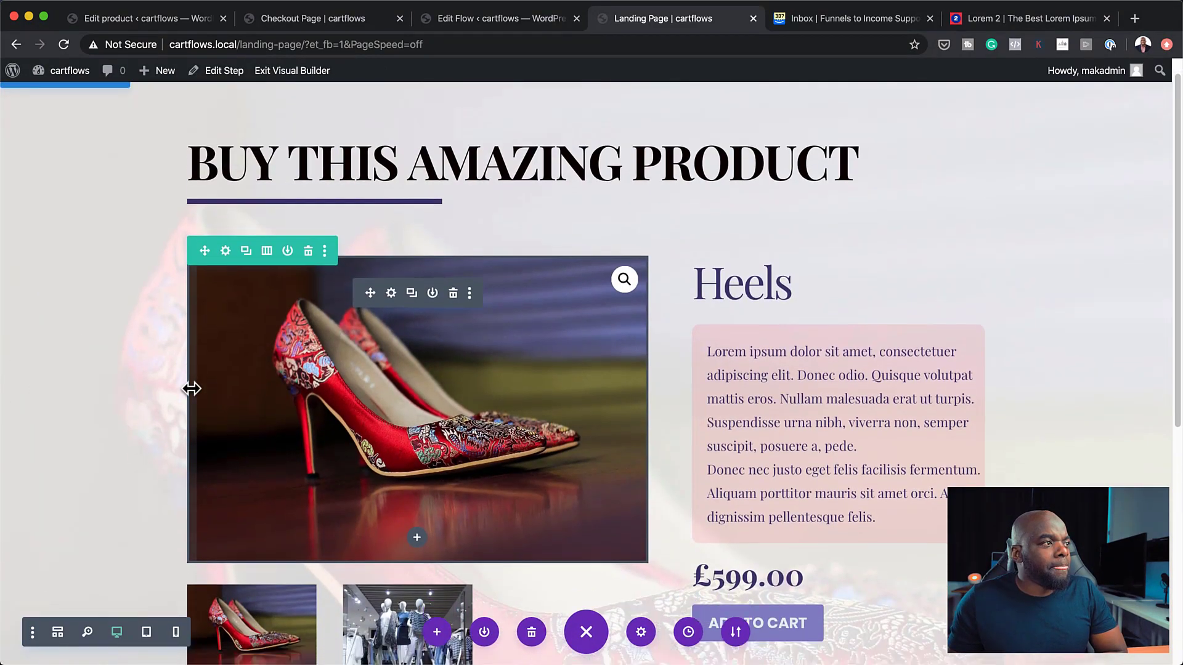
Remove the pink background color from the product description module.
scroll(191, 388, down, 3)
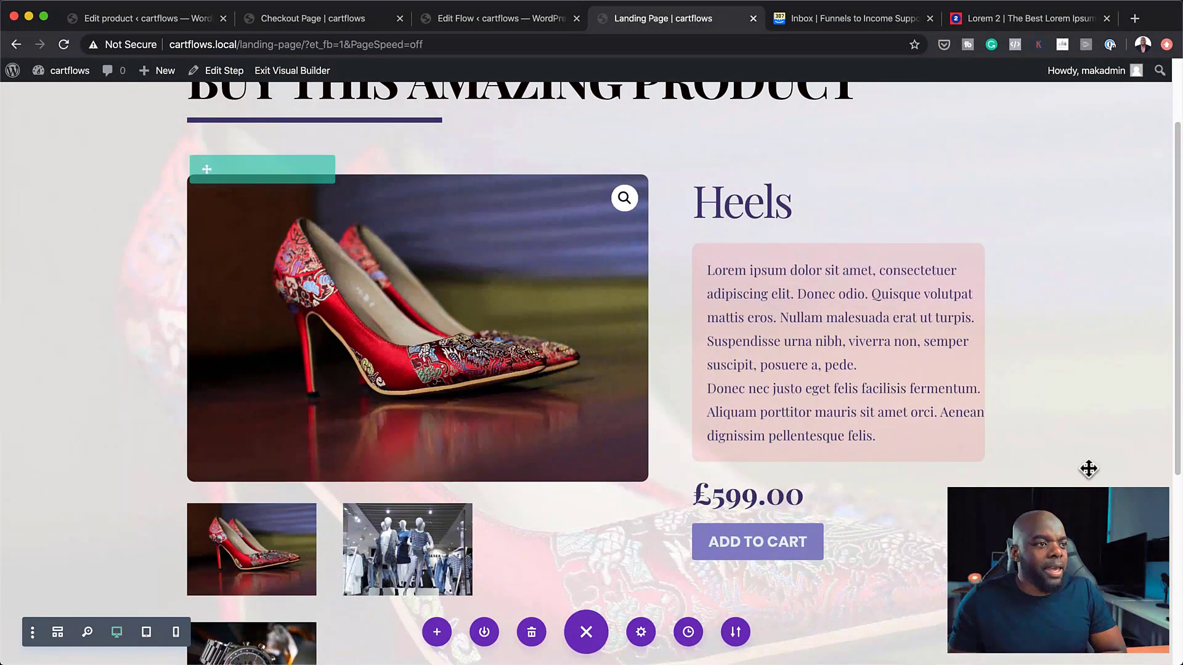
scroll(1078, 456, up, 2)
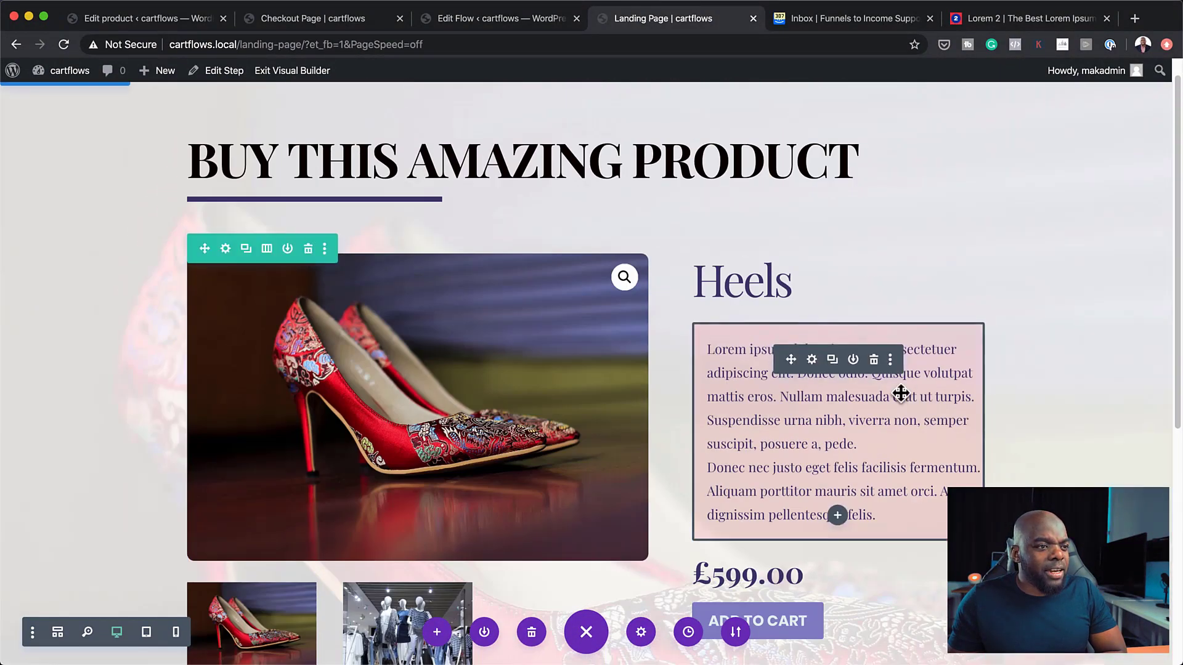
click(812, 360)
click(98, 397)
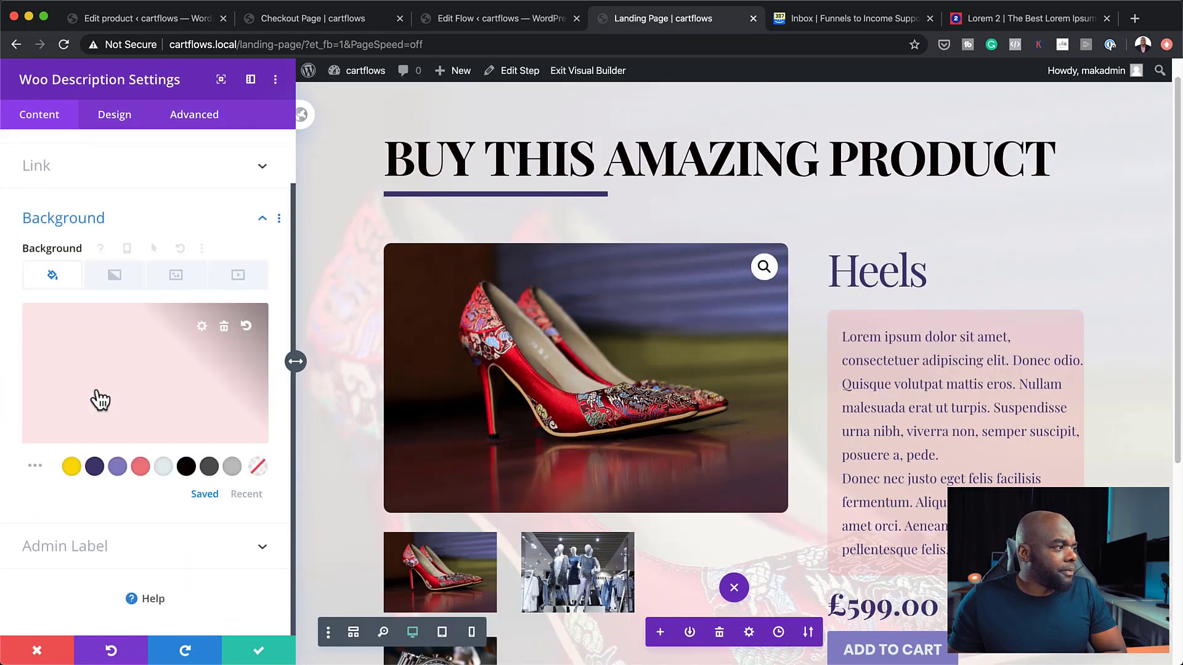
click(223, 326)
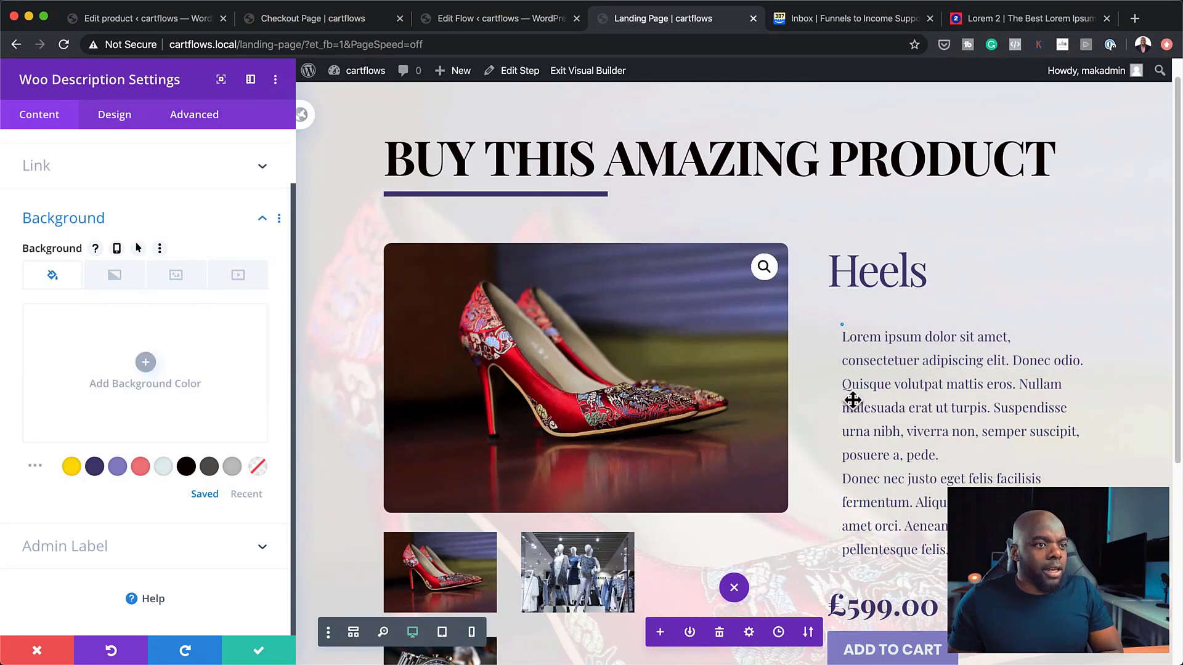
Set the product description's top, bottom and left padding to 0px and save the module.
click(841, 327)
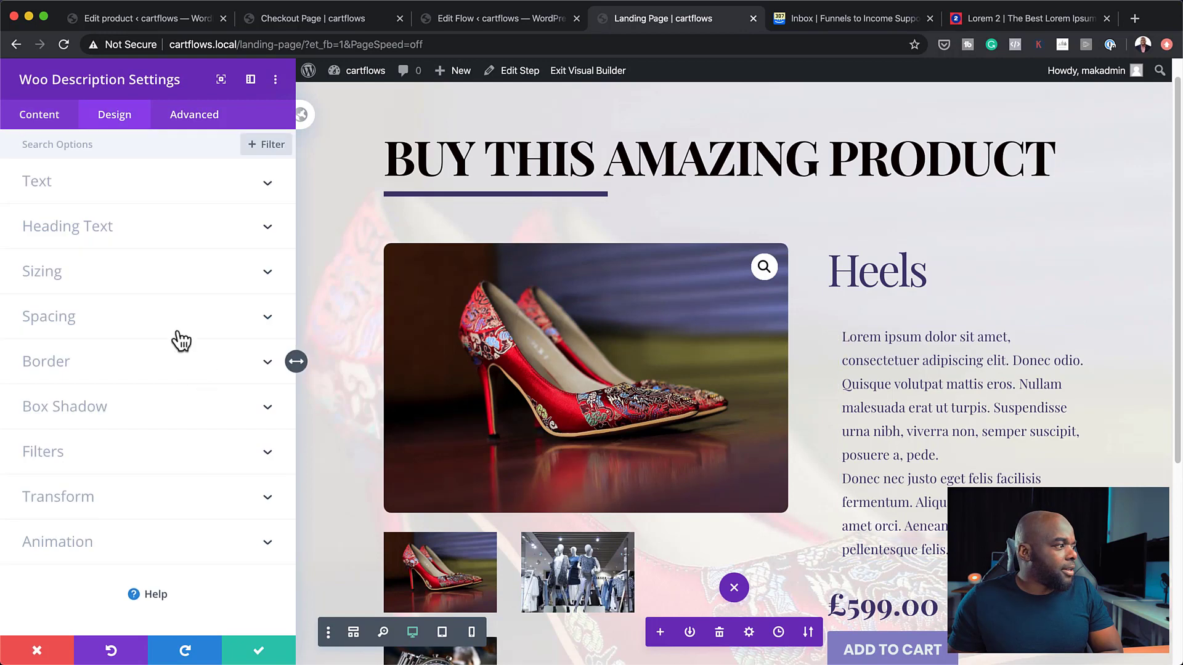
click(127, 326)
double_click(53, 294)
text(0px)
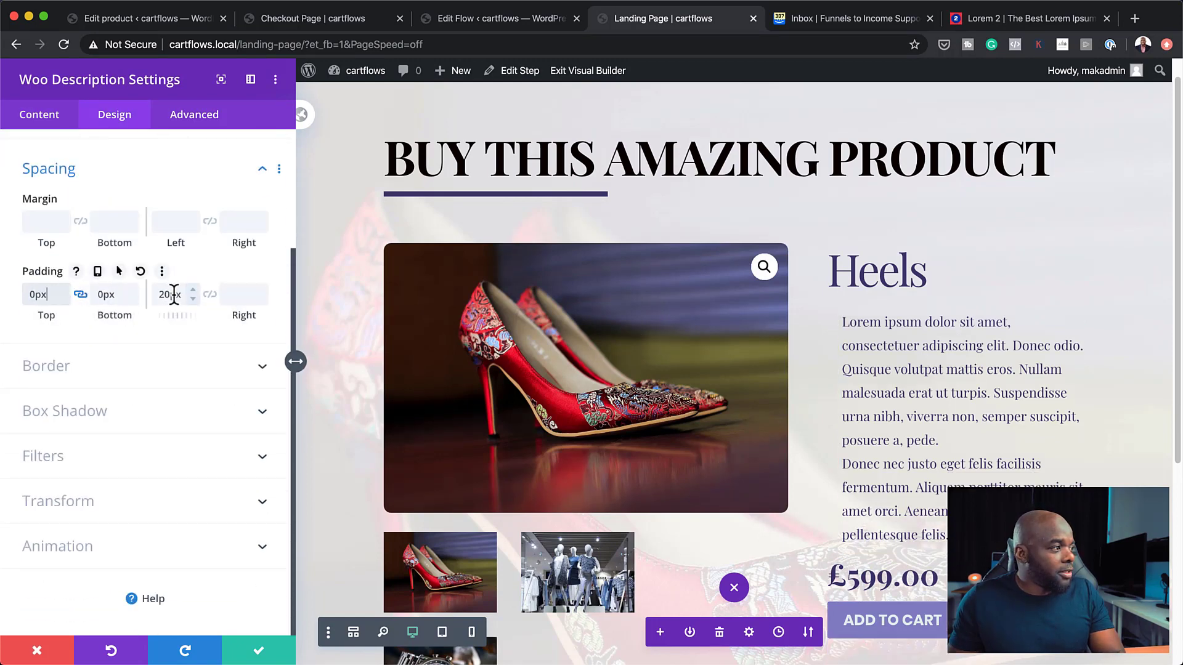
click(177, 300)
text(0px)
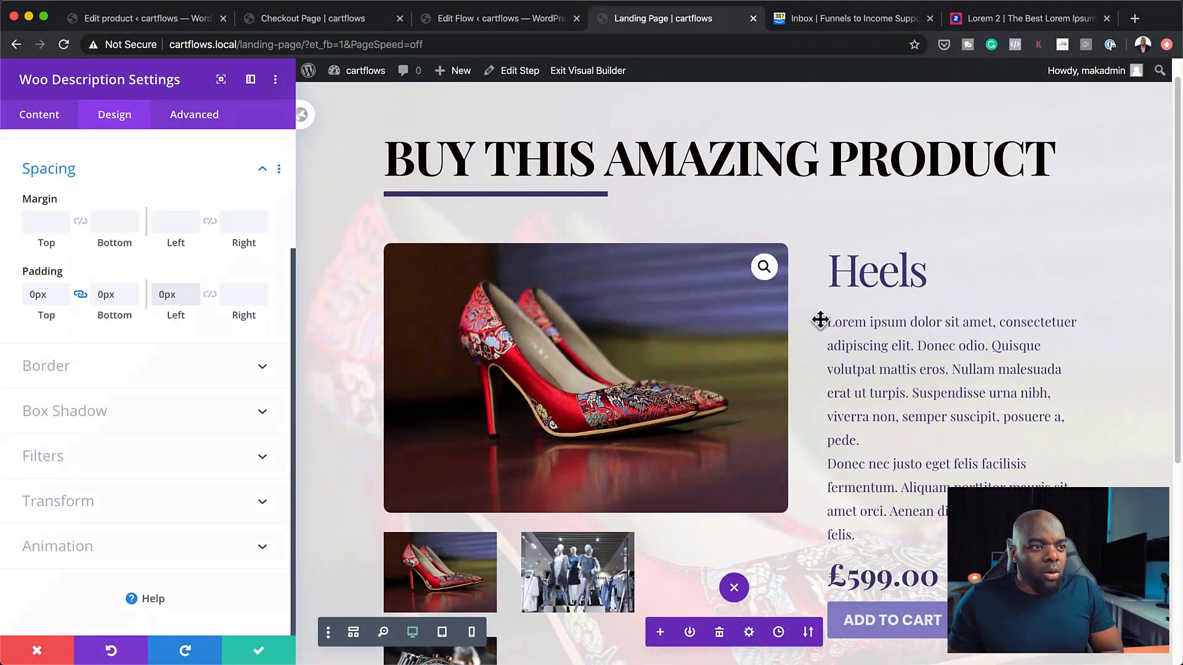
click(261, 652)
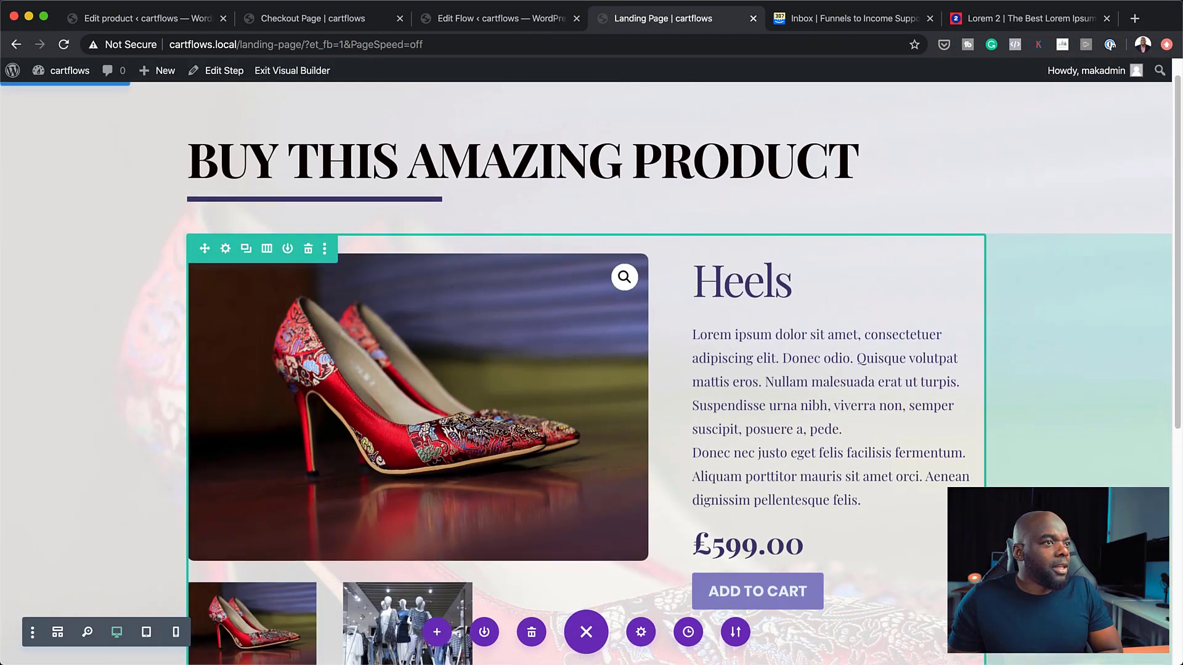
Exit the Visual Builder and review the live landing page from headline to gallery and price.
scroll(586, 370, down, 7)
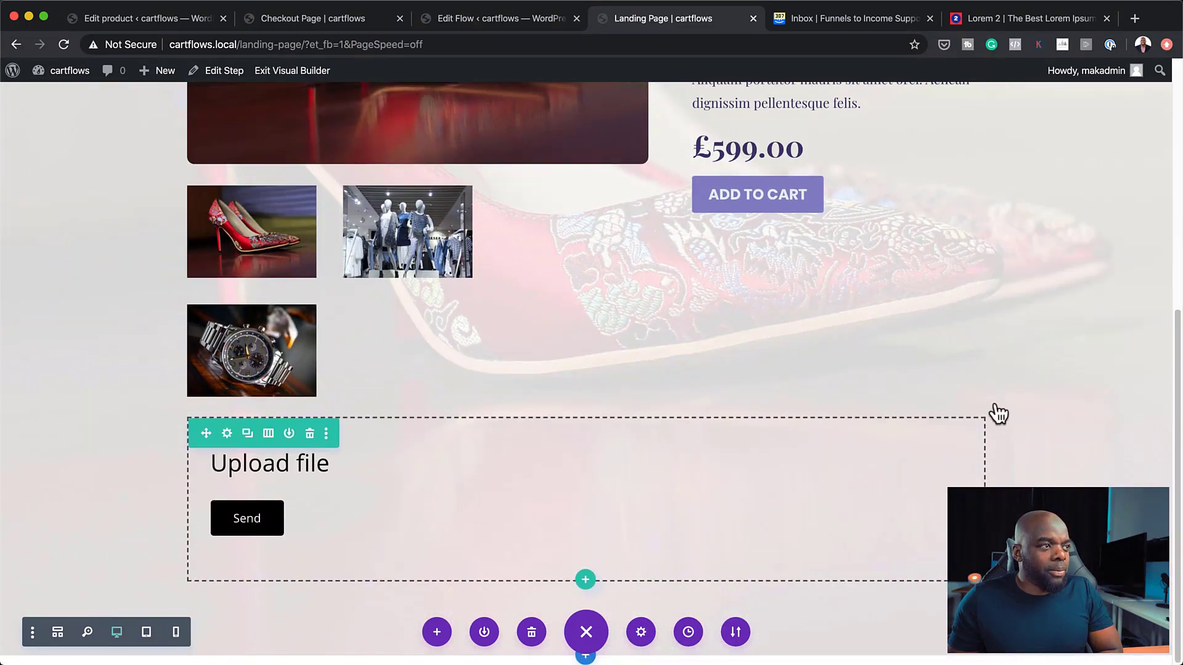
scroll(1017, 425, up, 5)
scroll(1052, 438, up, 2)
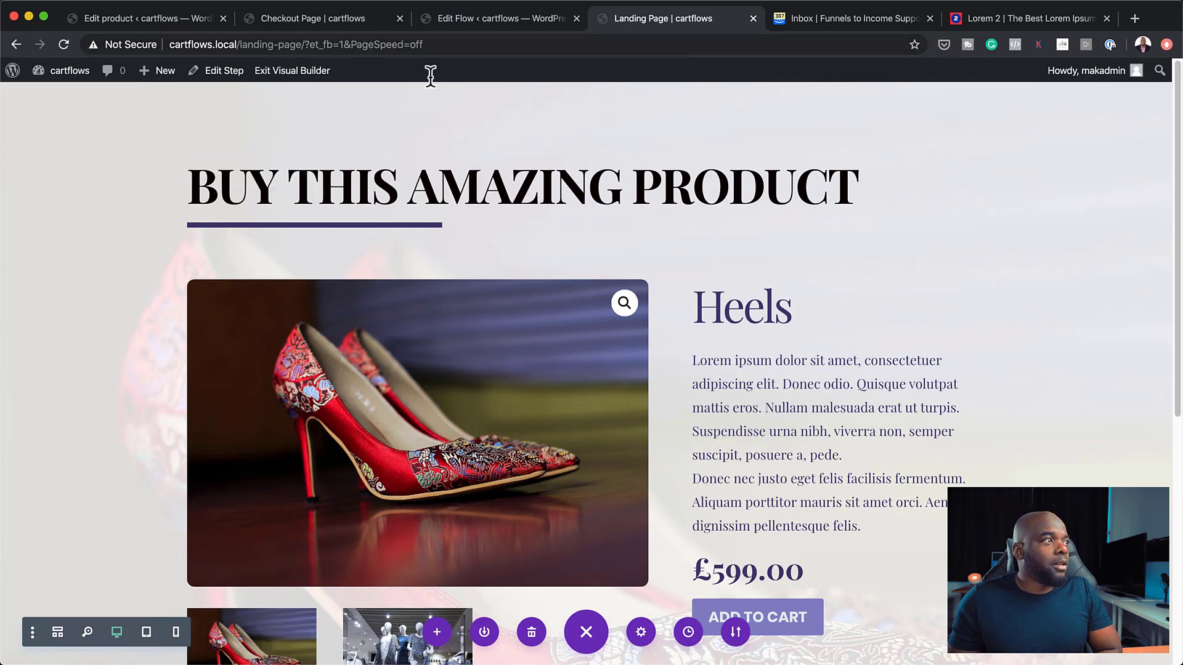
click(294, 71)
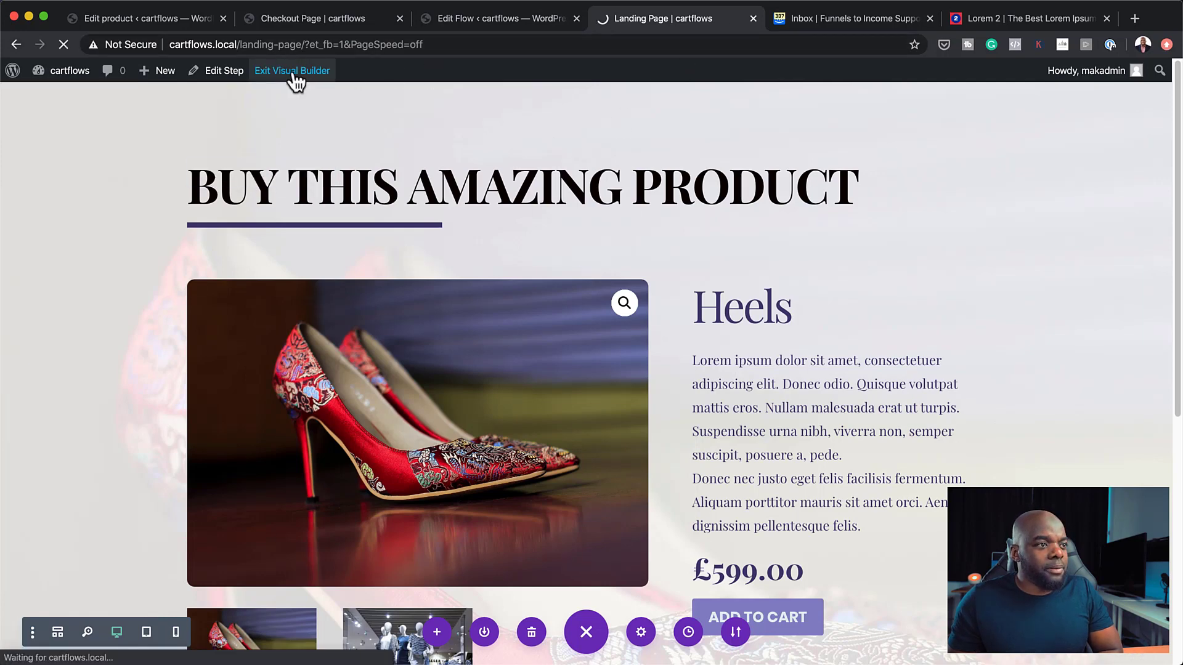
scroll(948, 392, down, 6)
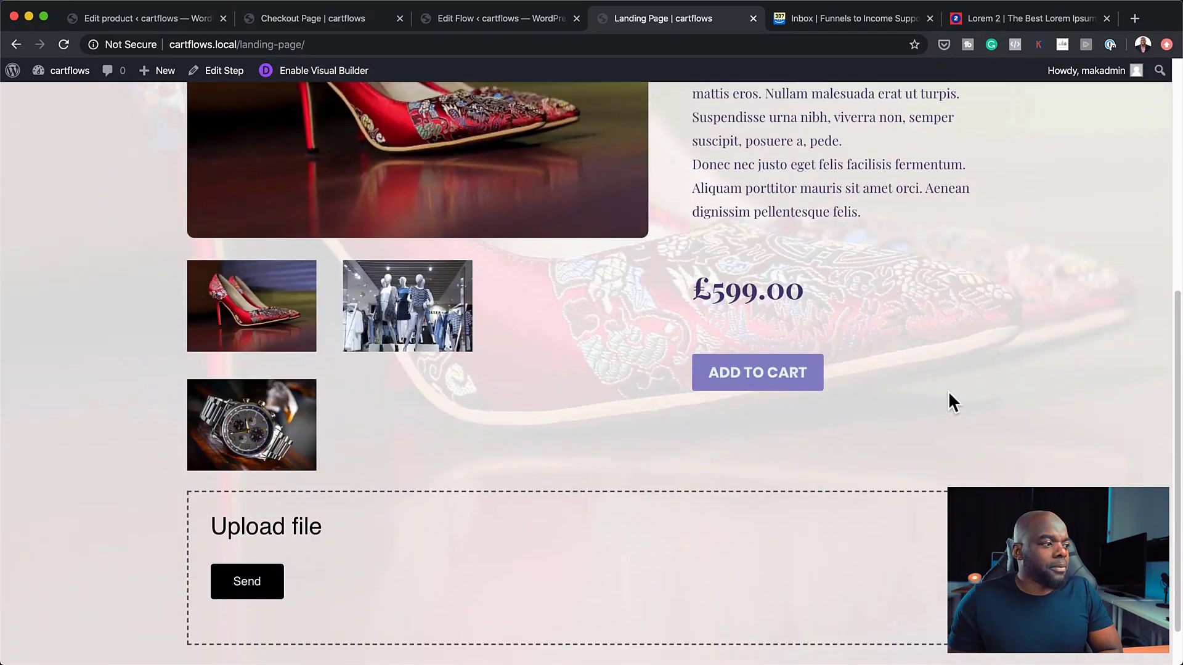
scroll(949, 401, up, 8)
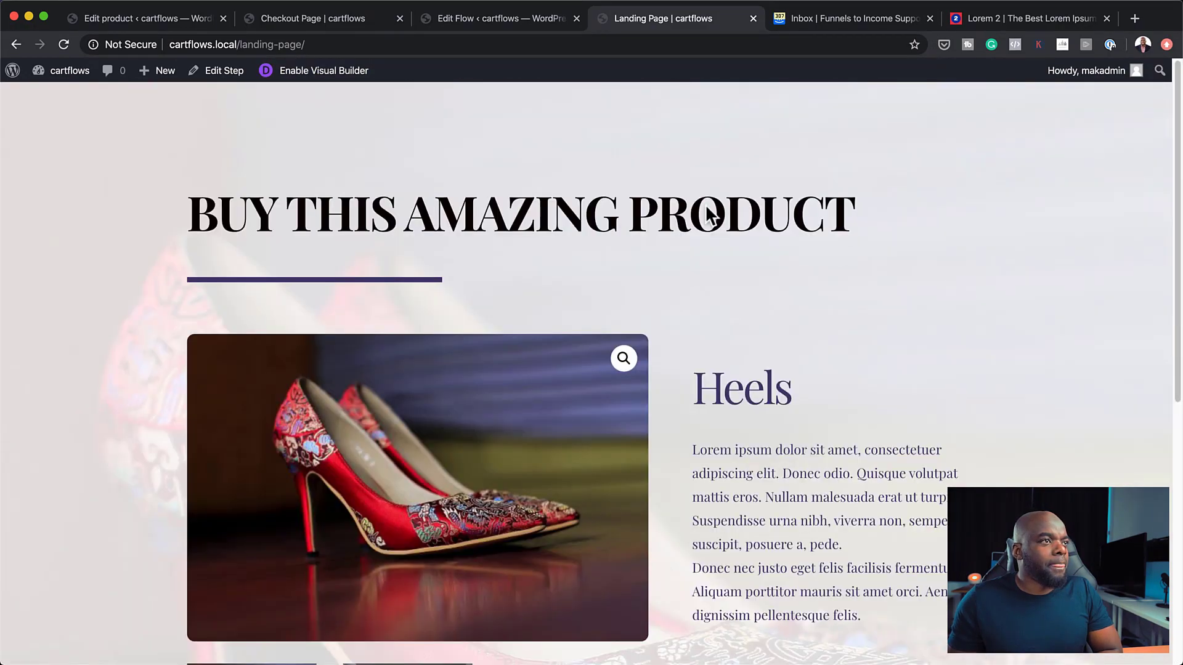
Add the Heels to the cart from the landing page and test the checkout page with a product quantity of 3.
scroll(776, 400, down, 6)
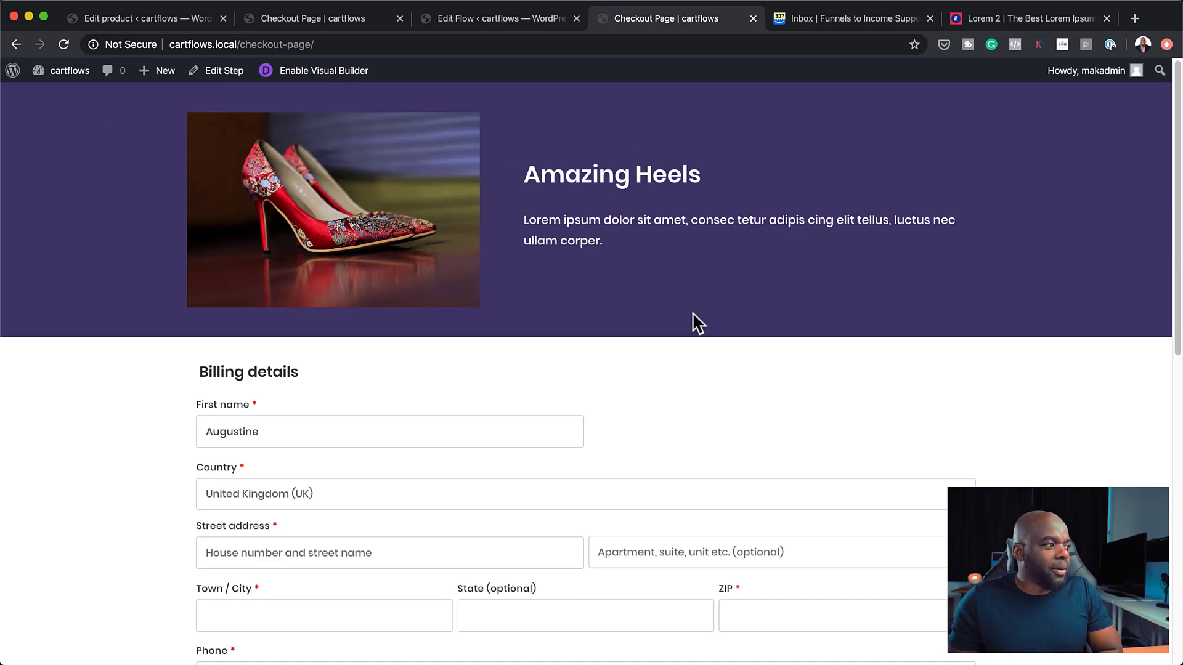
scroll(693, 317, down, 4)
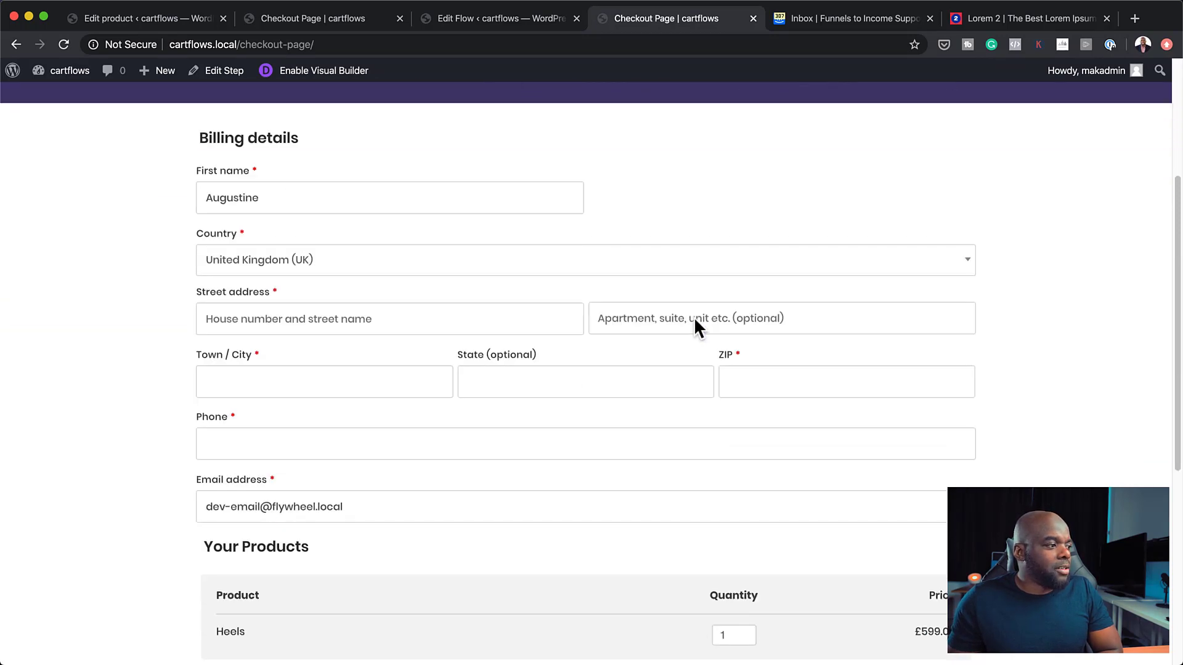
scroll(695, 320, down, 4)
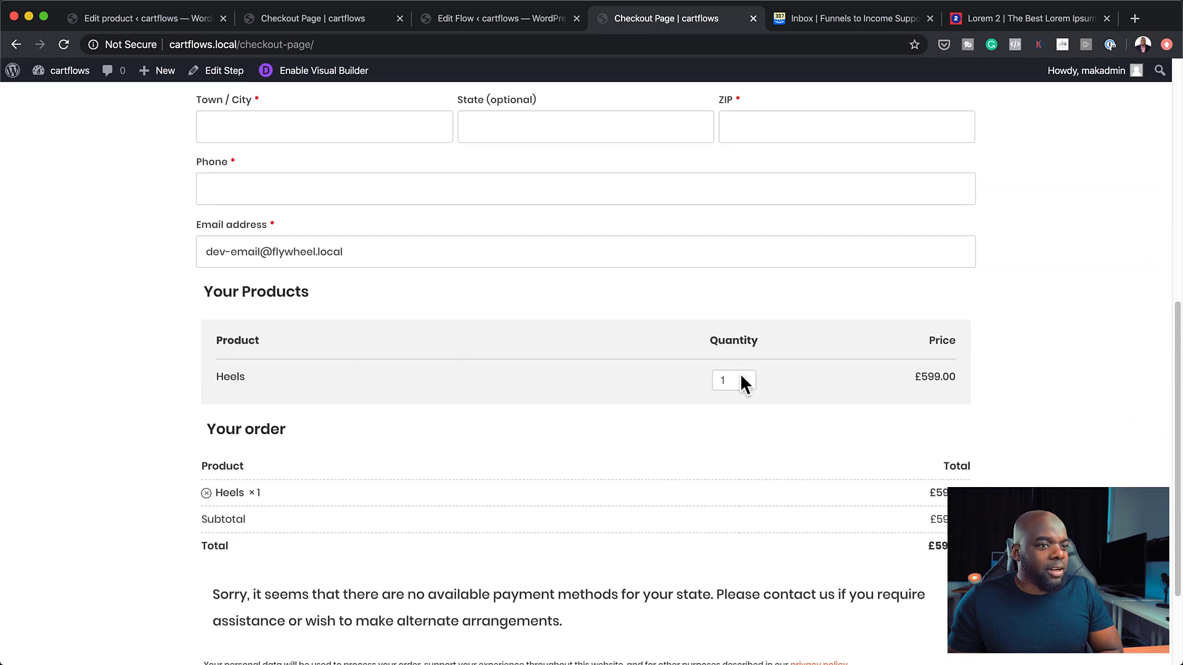
click(744, 377)
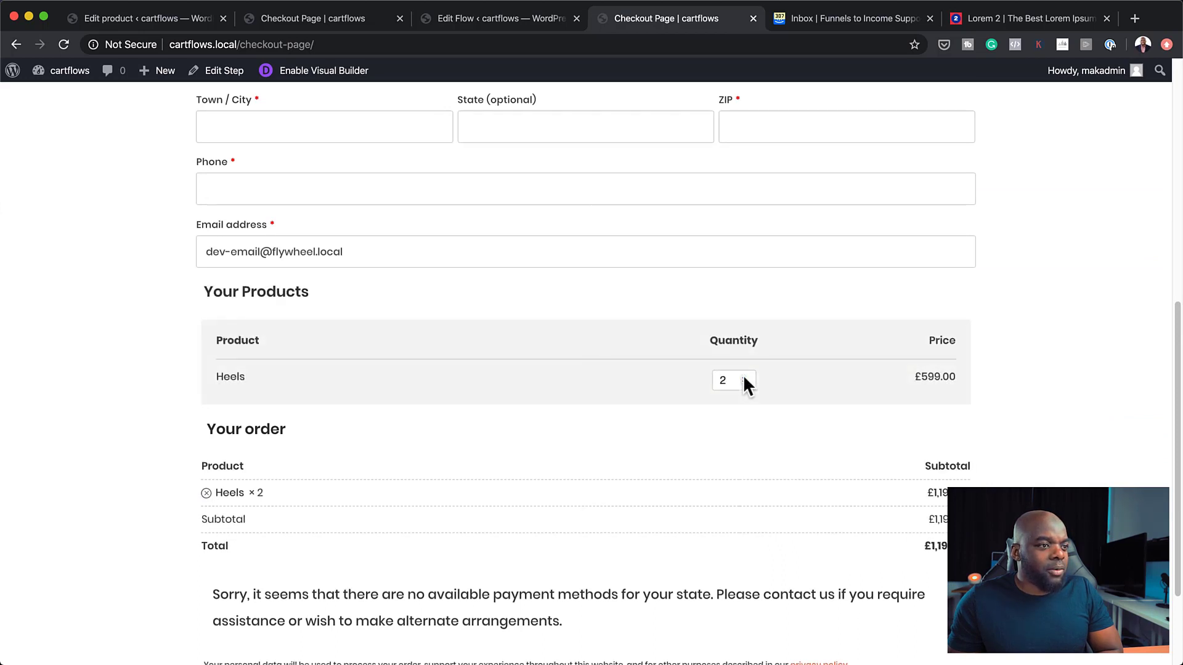
click(743, 377)
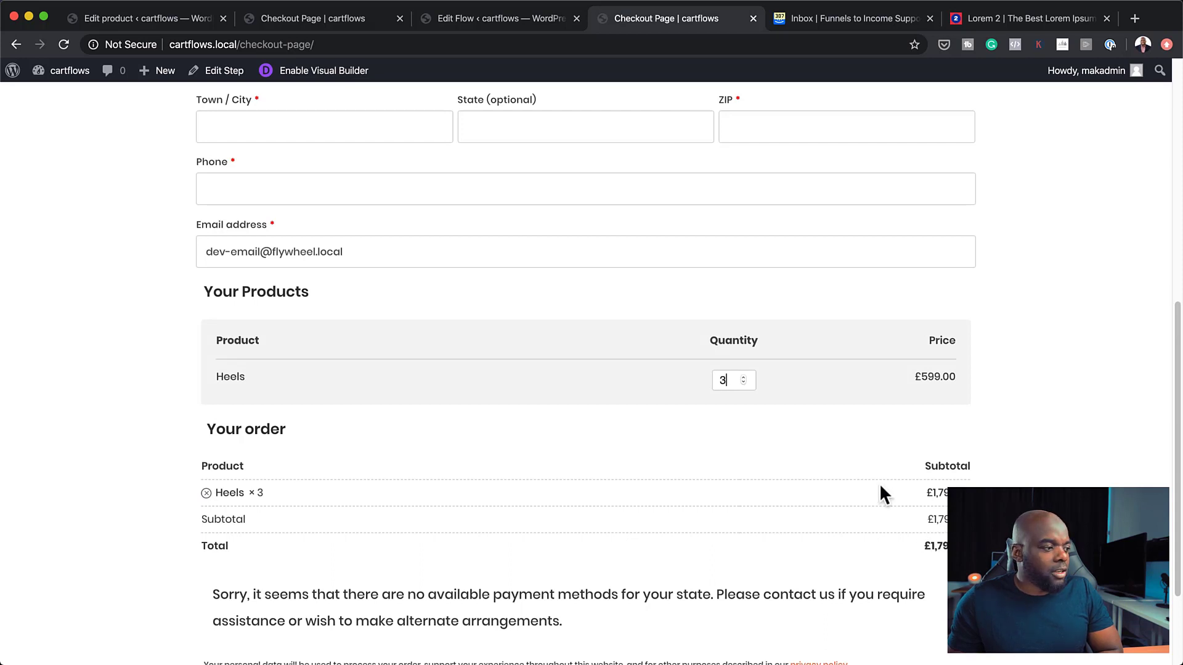
scroll(684, 404, down, 3)
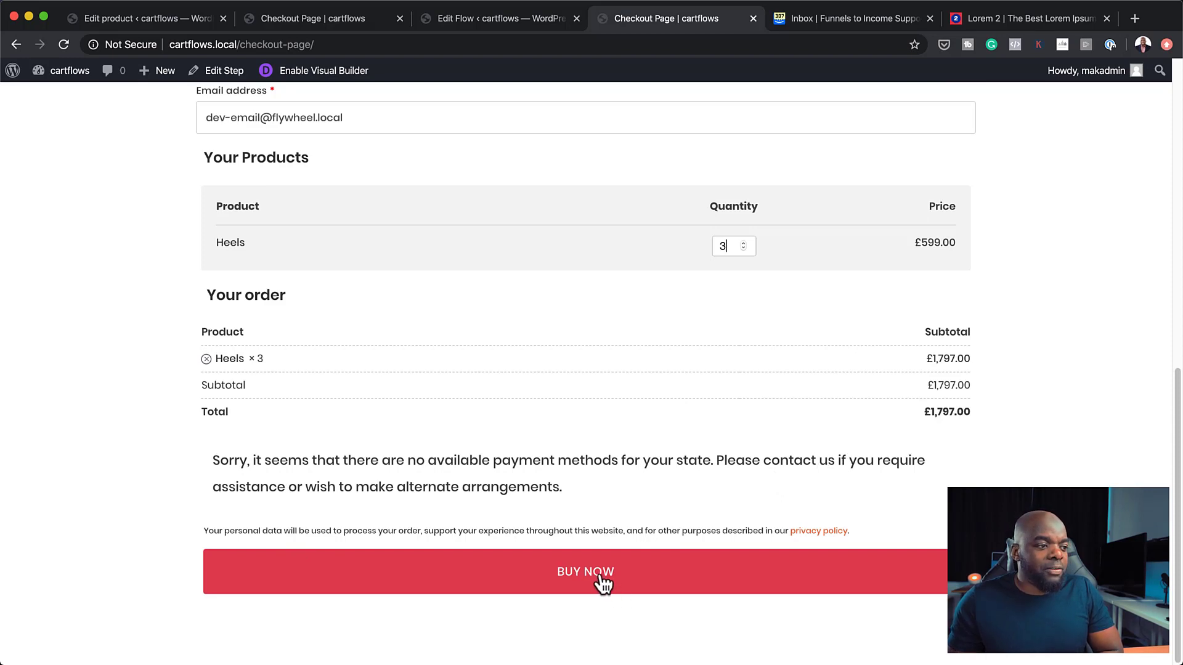
scroll(1030, 487, up, 15)
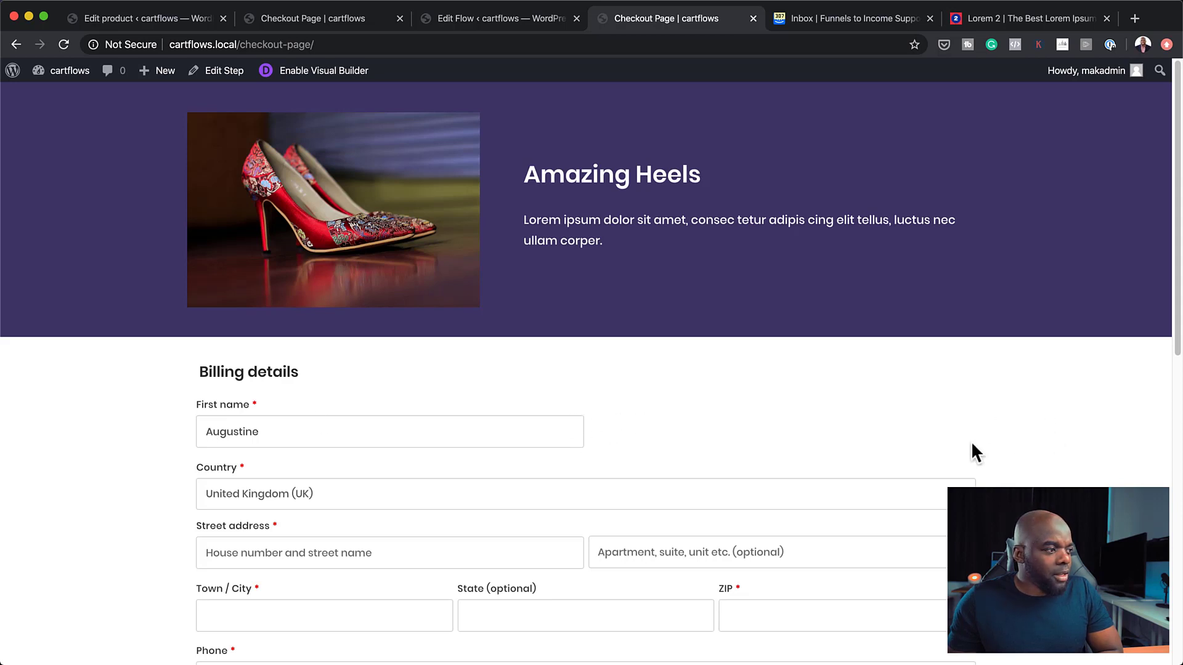
Edit the checkout step and set the billing First name field's width to 100%.
click(232, 72)
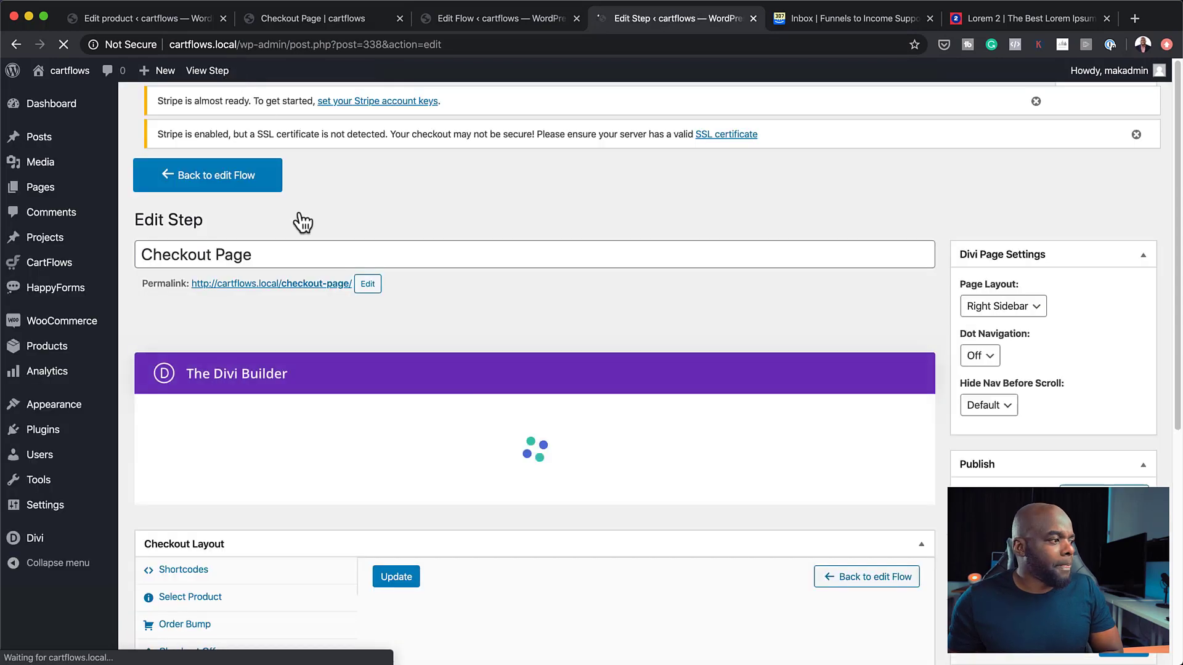
scroll(644, 426, down, 4)
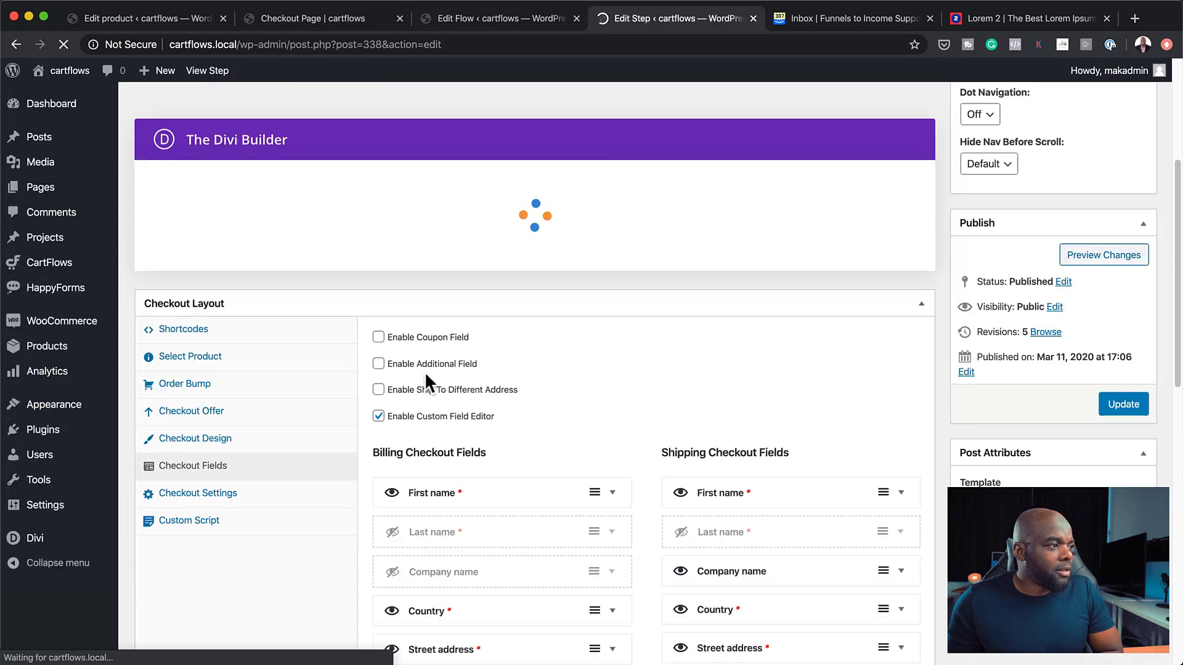
scroll(620, 515, down, 3)
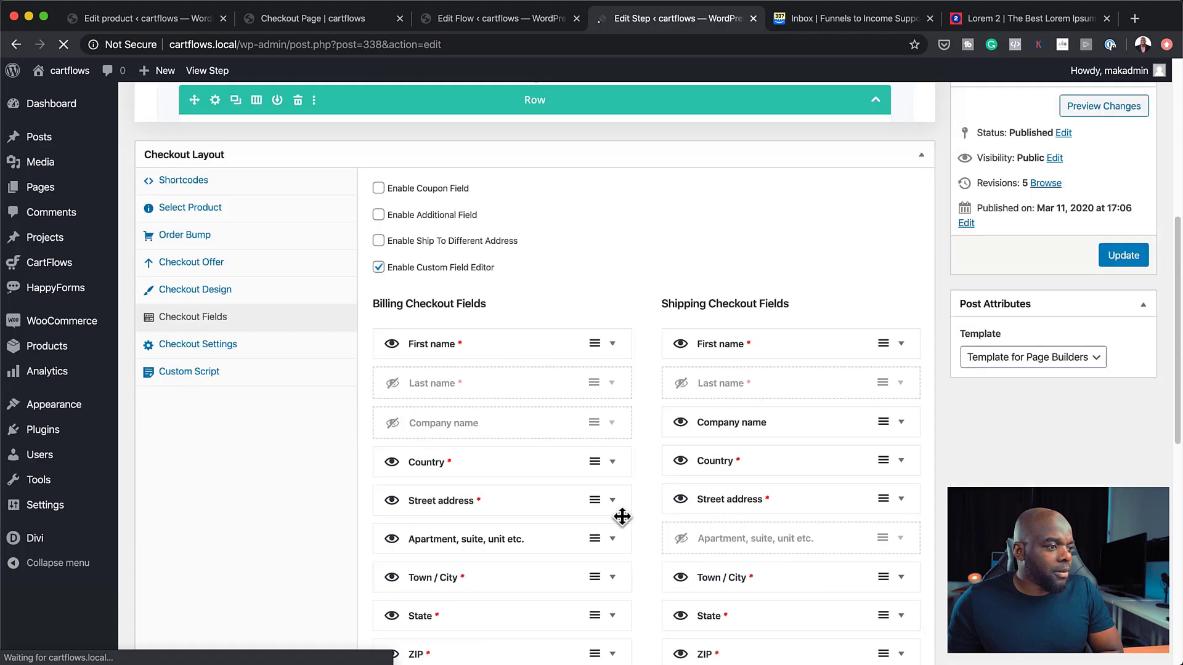
scroll(601, 503, down, 10)
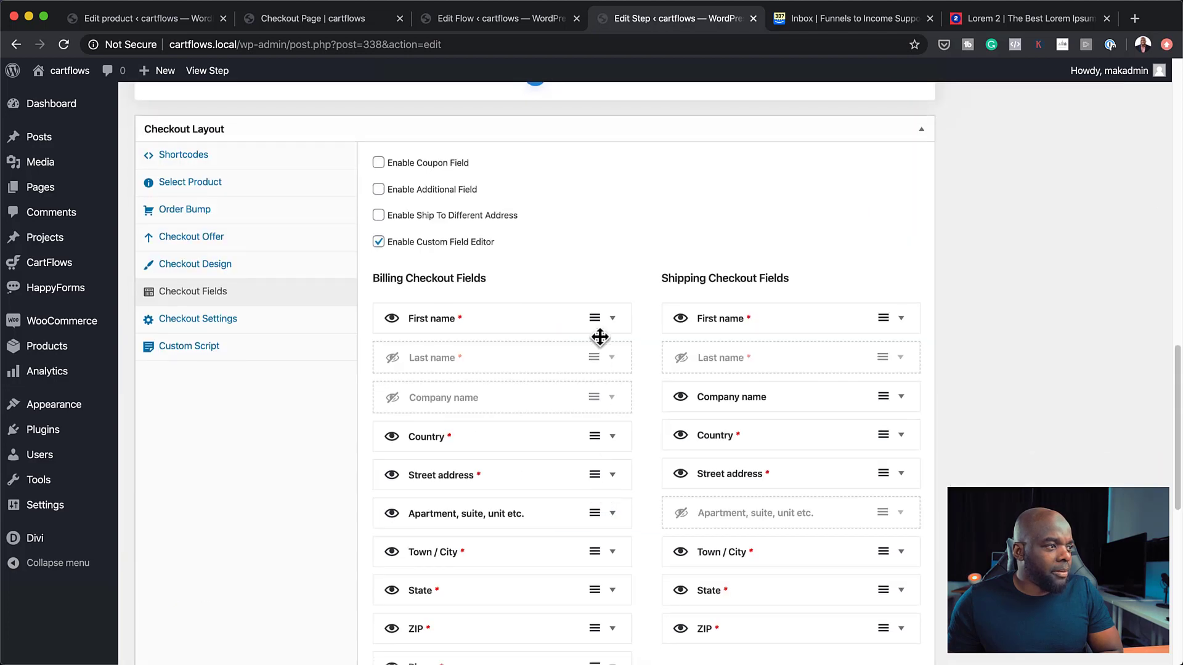
click(613, 319)
click(586, 366)
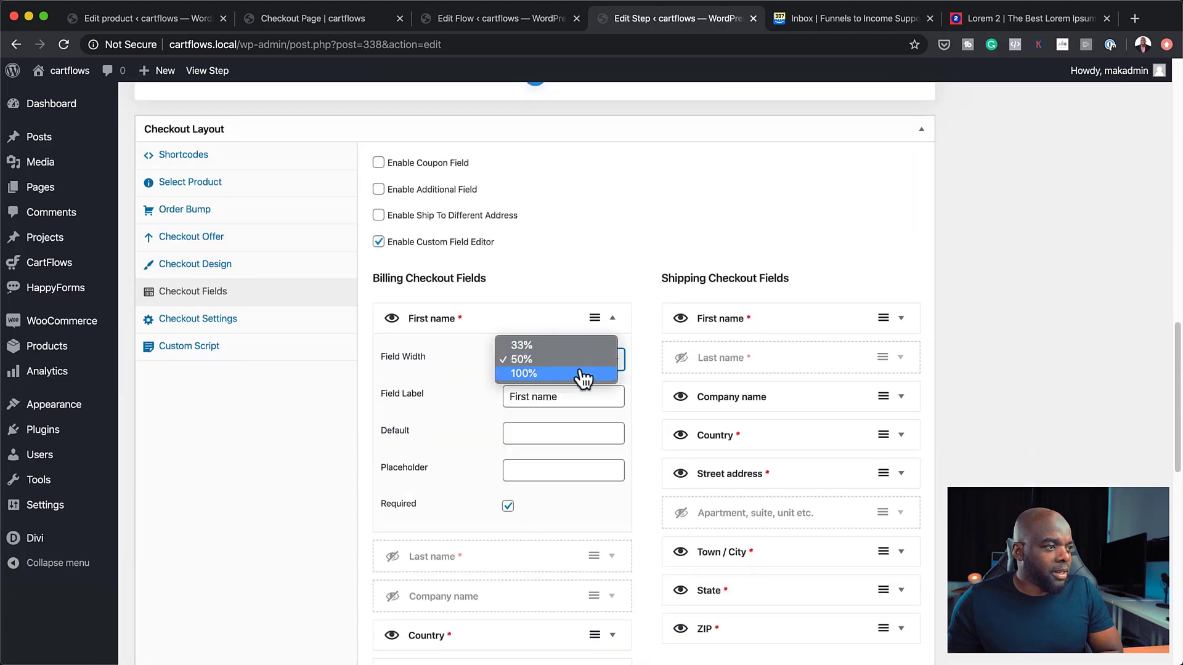
click(582, 377)
scroll(635, 456, down, 4)
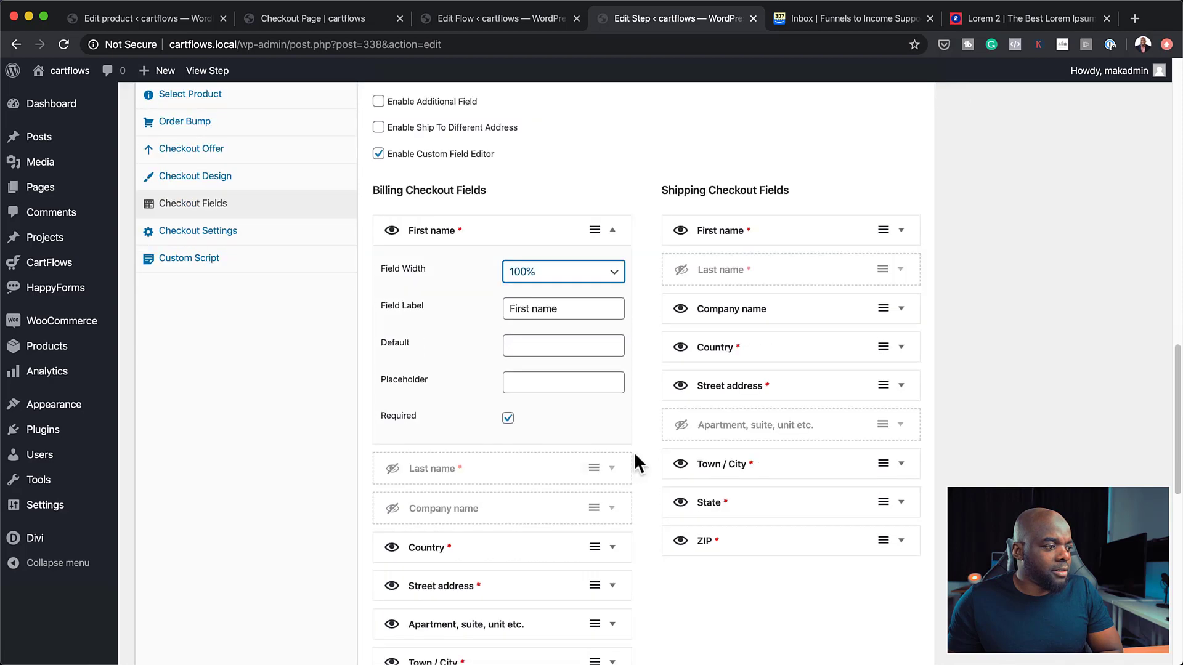
Update the checkout step and open its live page to check the First name field.
scroll(636, 456, up, 15)
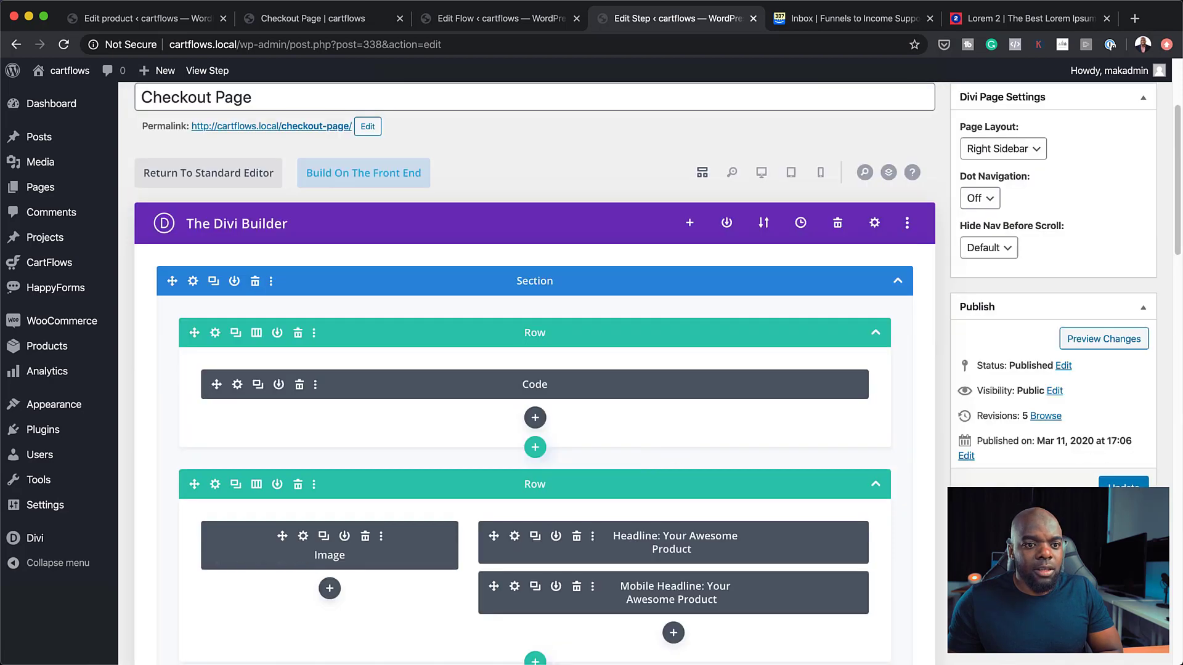
click(1123, 484)
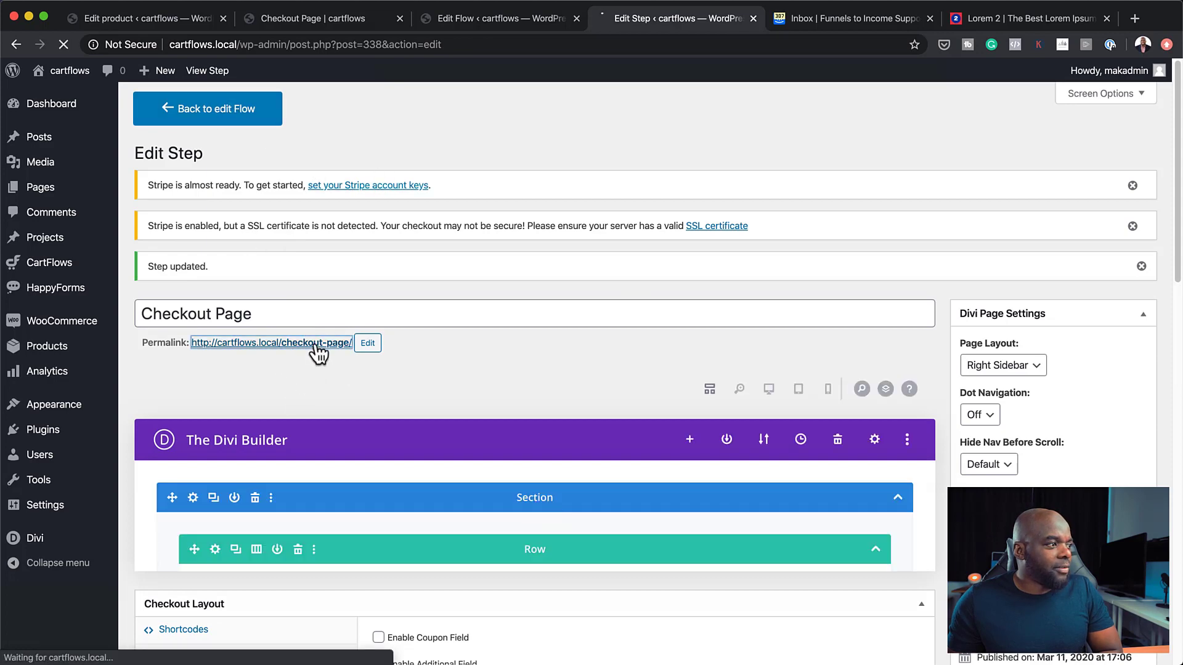
click(327, 392)
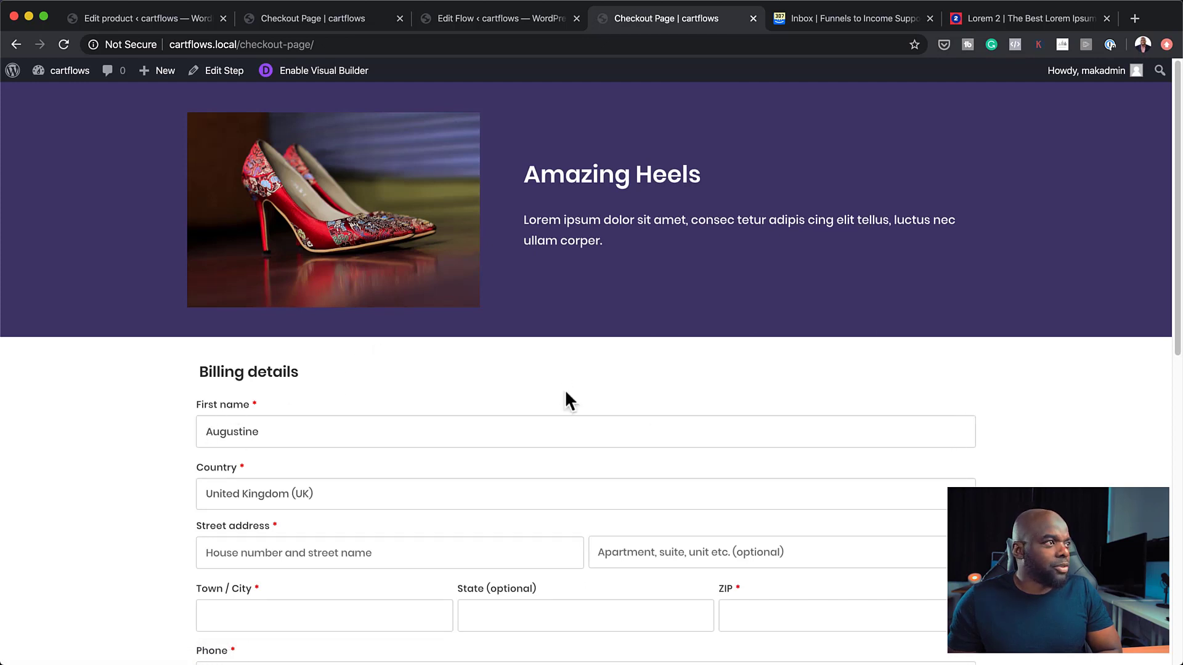
In the Visual Builder, set the checkout form row's maximum width to 884px and save the row settings.
click(339, 77)
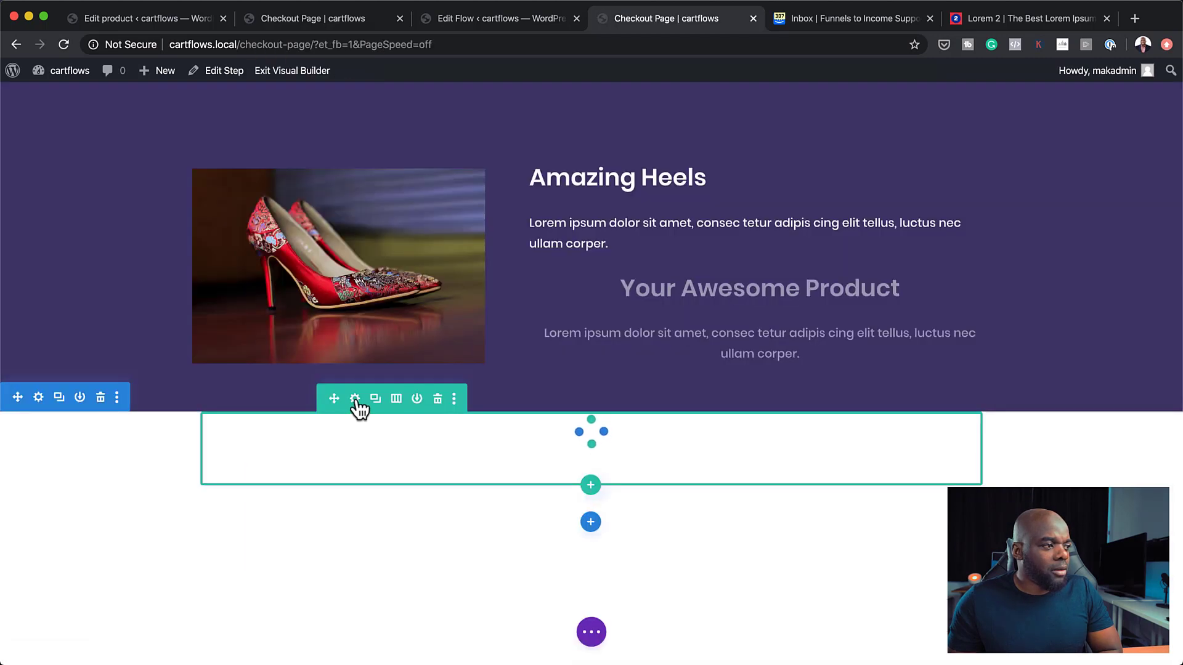
click(357, 402)
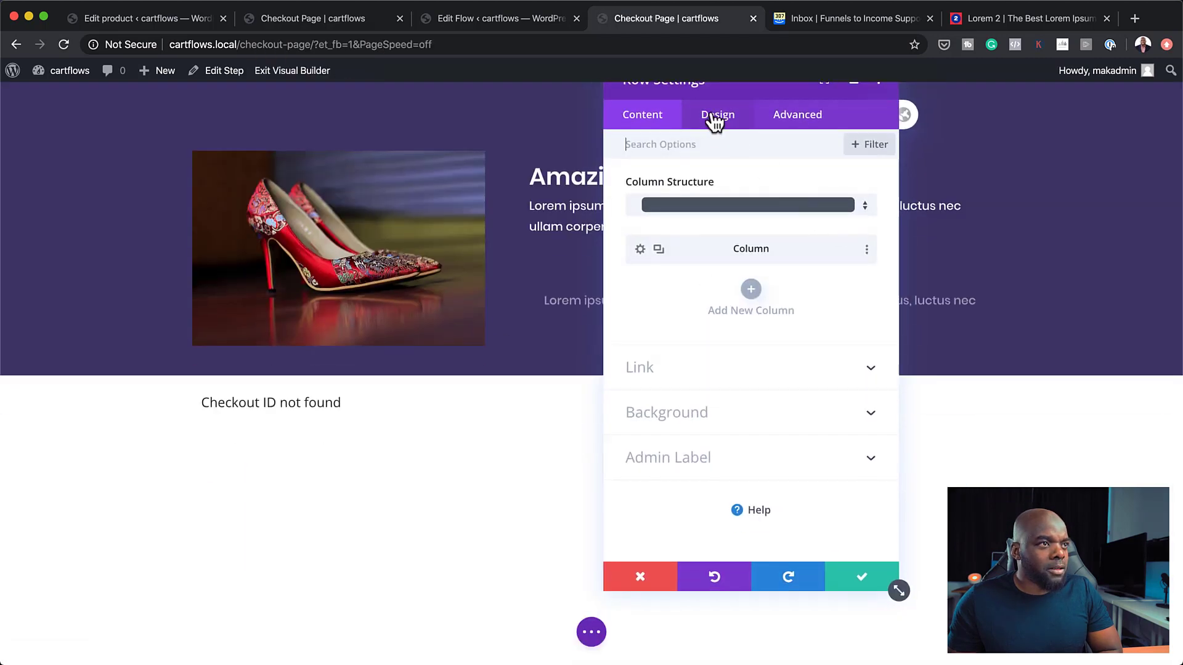
click(715, 120)
click(677, 197)
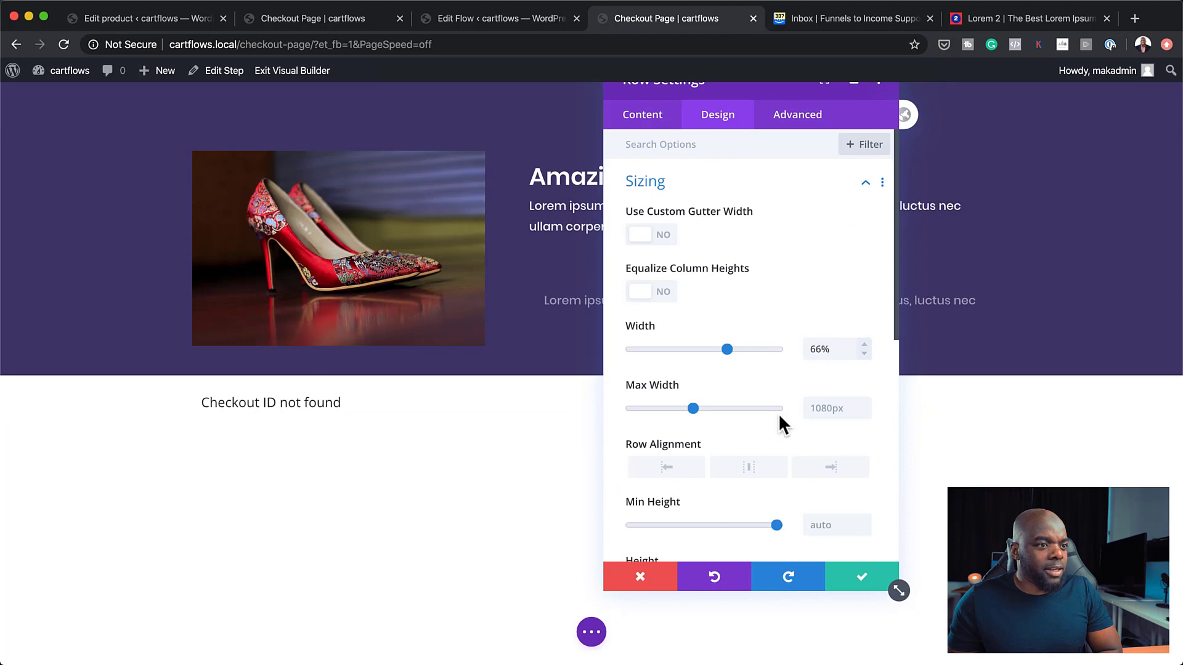
drag(693, 408, 682, 409)
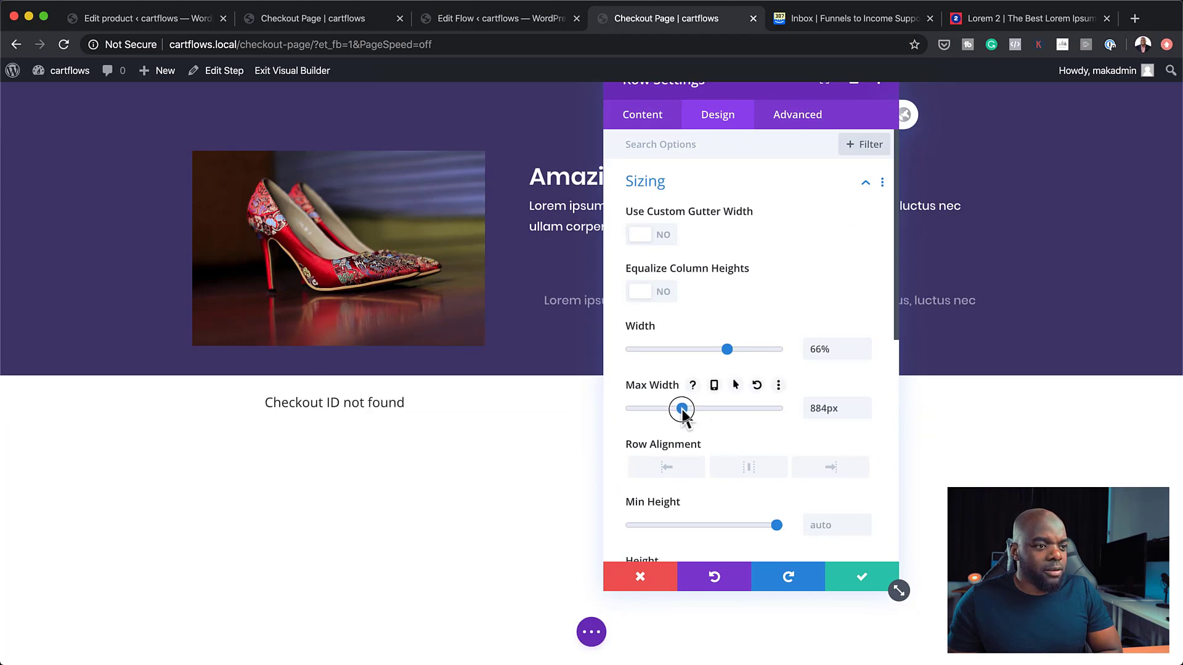
click(863, 578)
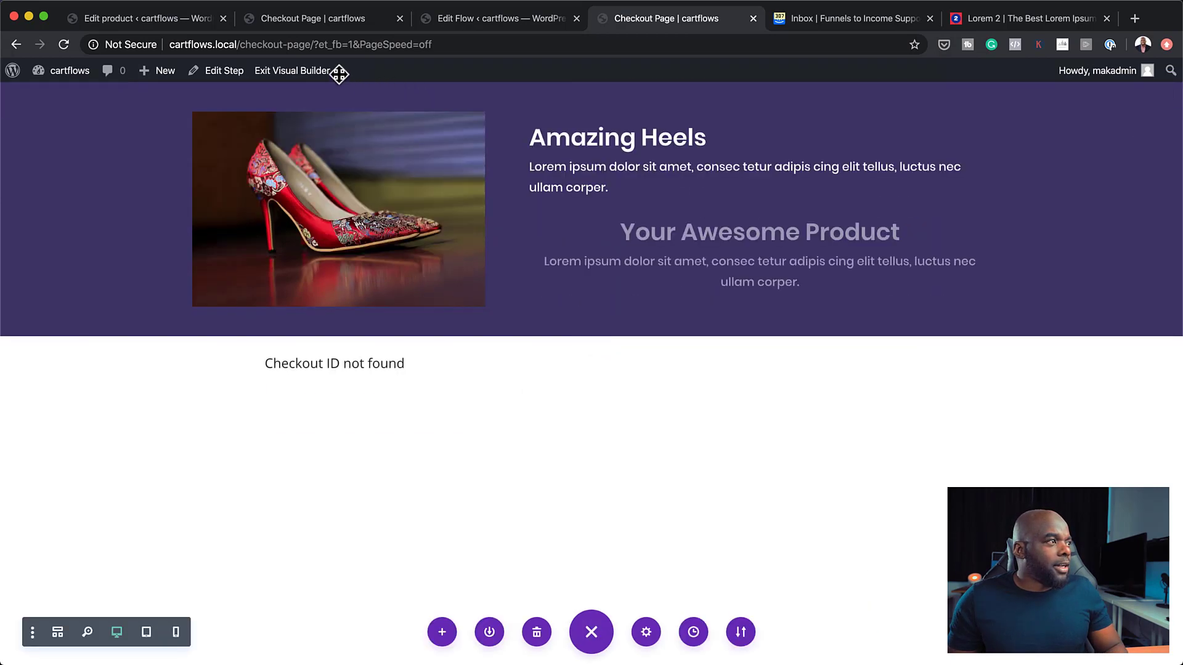
Exit the Visual Builder to review the live checkout page from billing details to order summary, and return to the Heels flow.
click(315, 81)
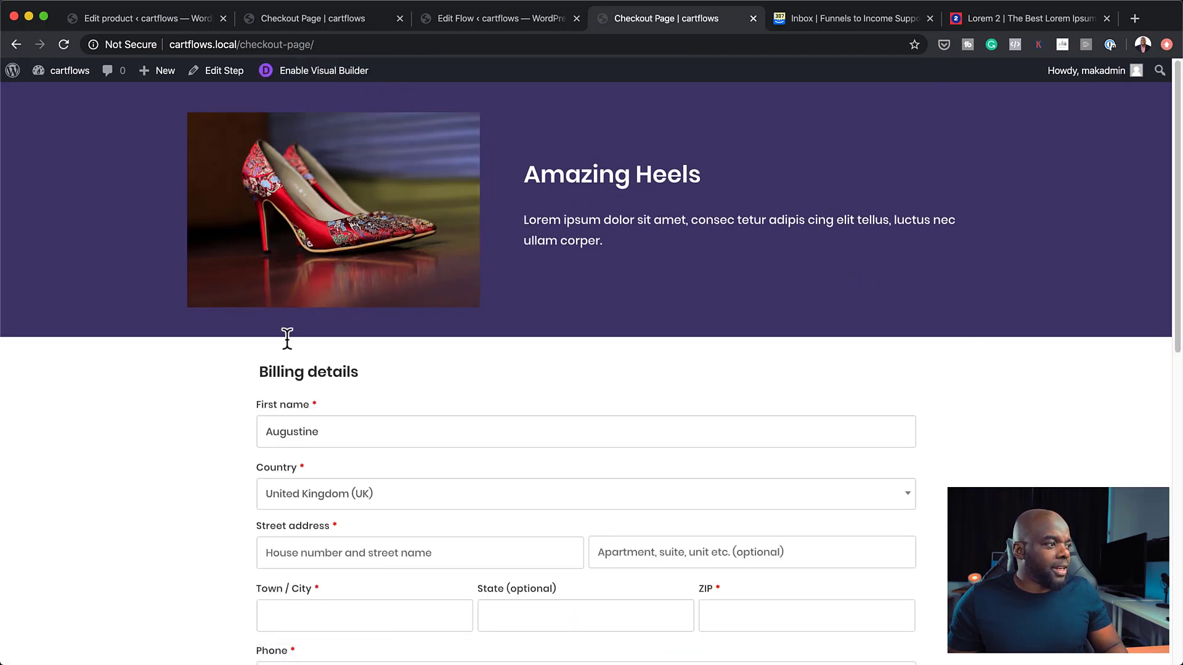
scroll(585, 616, down, 10)
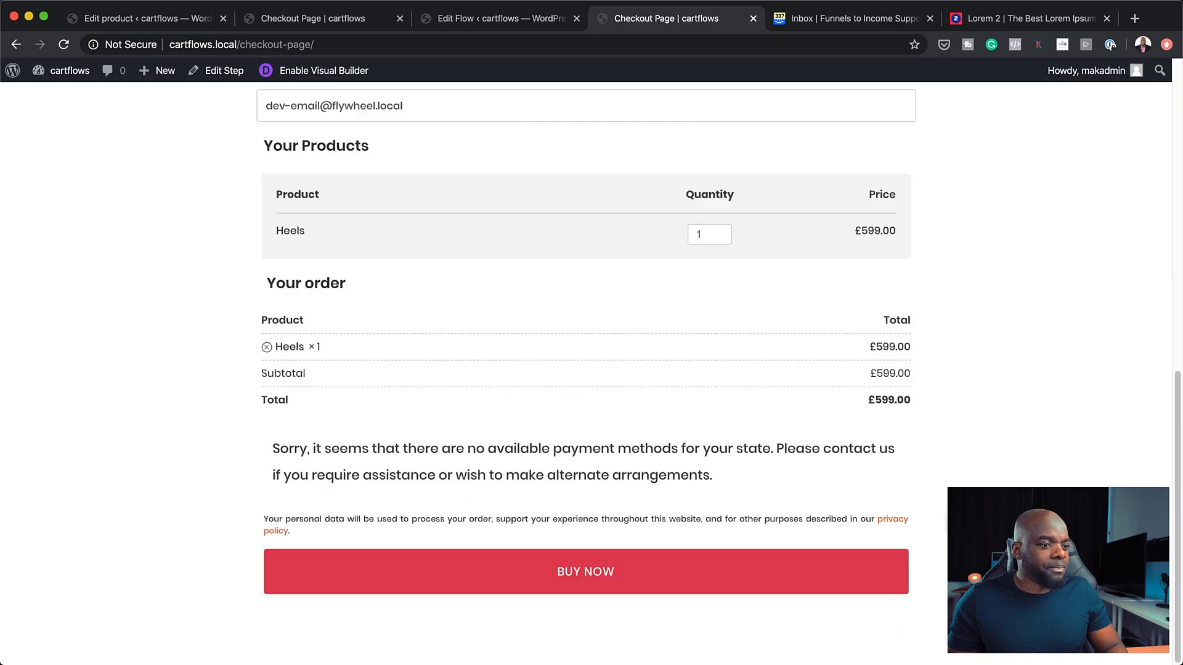
scroll(585, 370, up, 10)
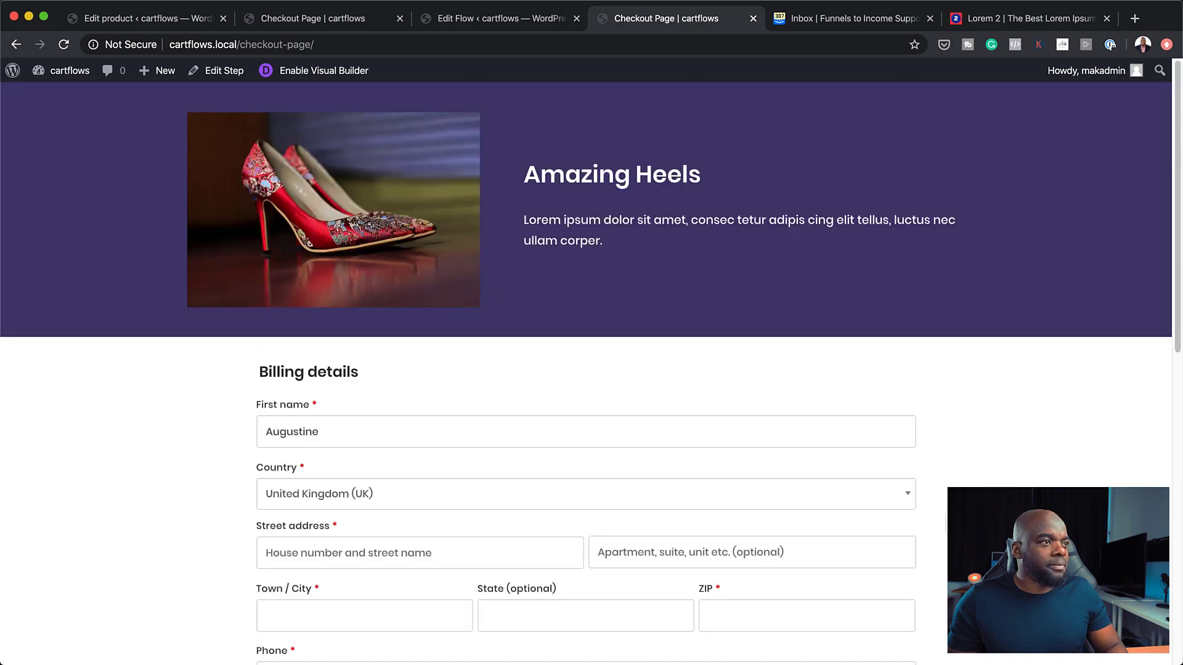
click(546, 20)
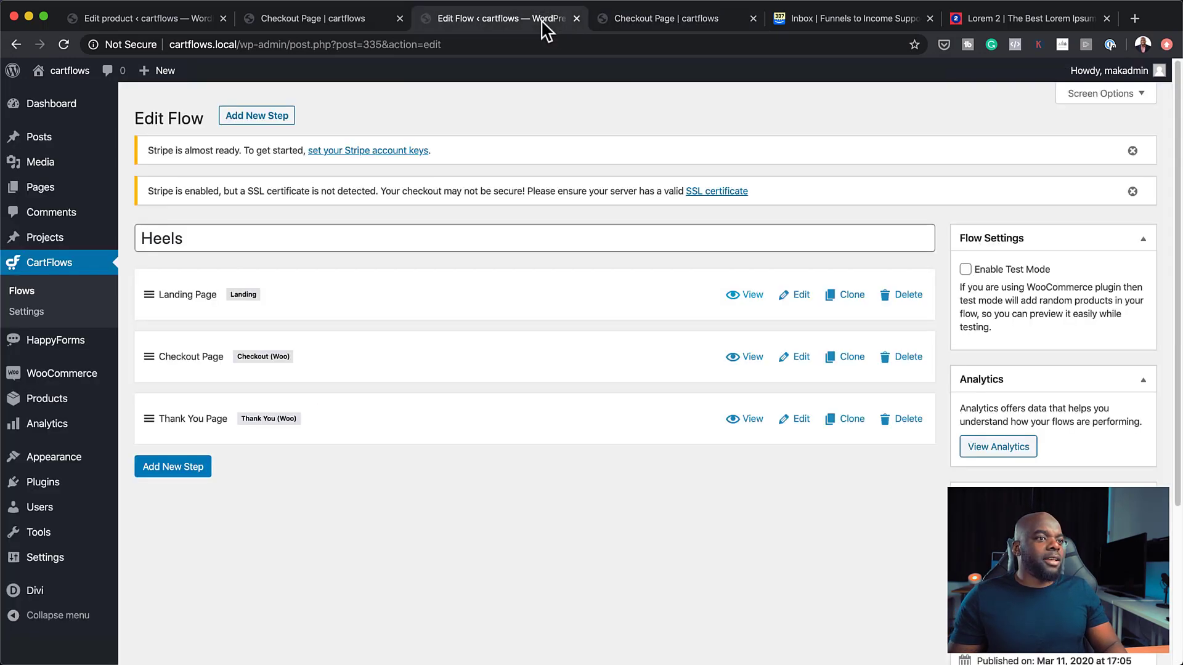